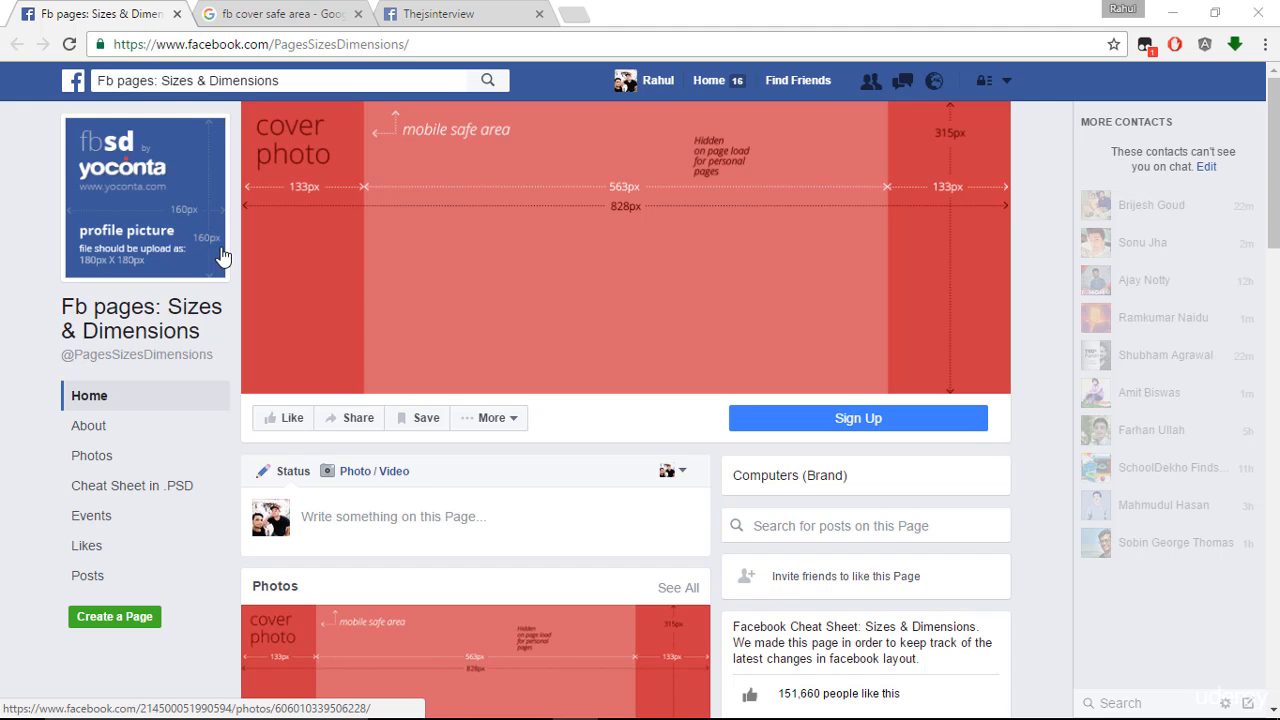
Step: Examine the profile picture and cover photo dimensions on the Fb pages: Sizes & Dimensions page at 150% zoom, then restore the default zoom
key(ctrl+plus)
key(ctrl+plus)
key(ctrl+plus)
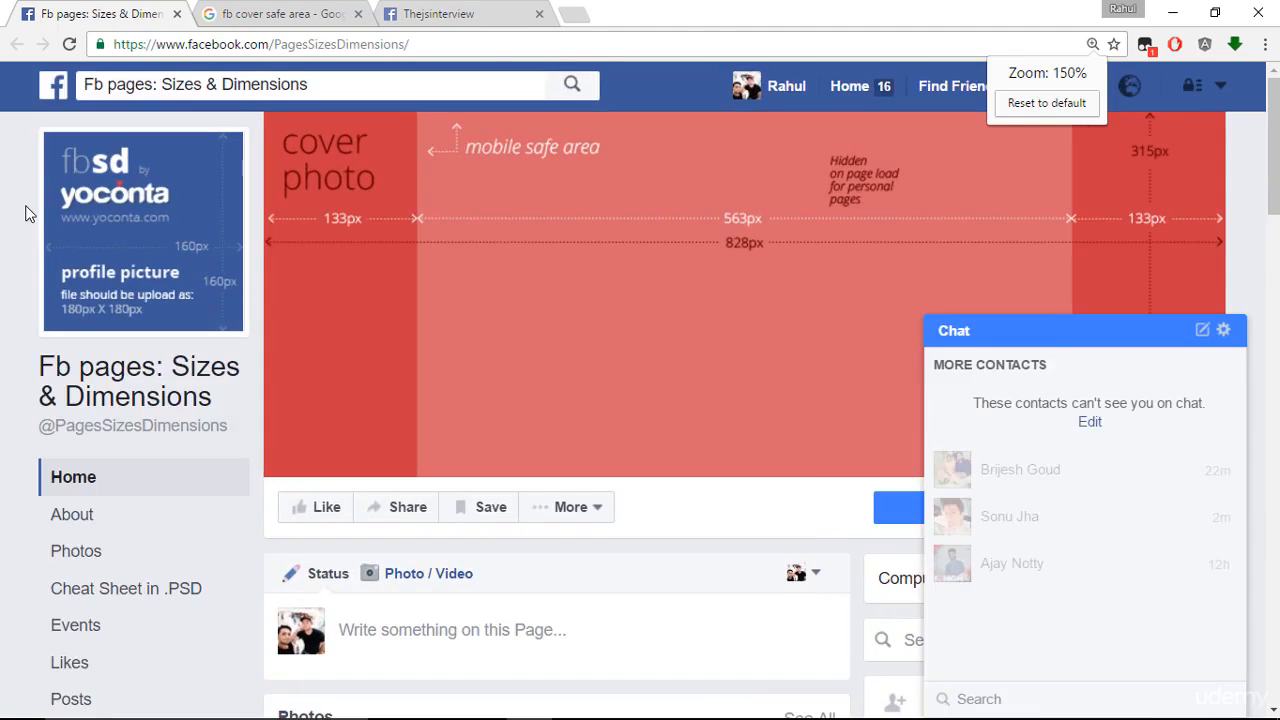
scroll(114, 274, down, 5)
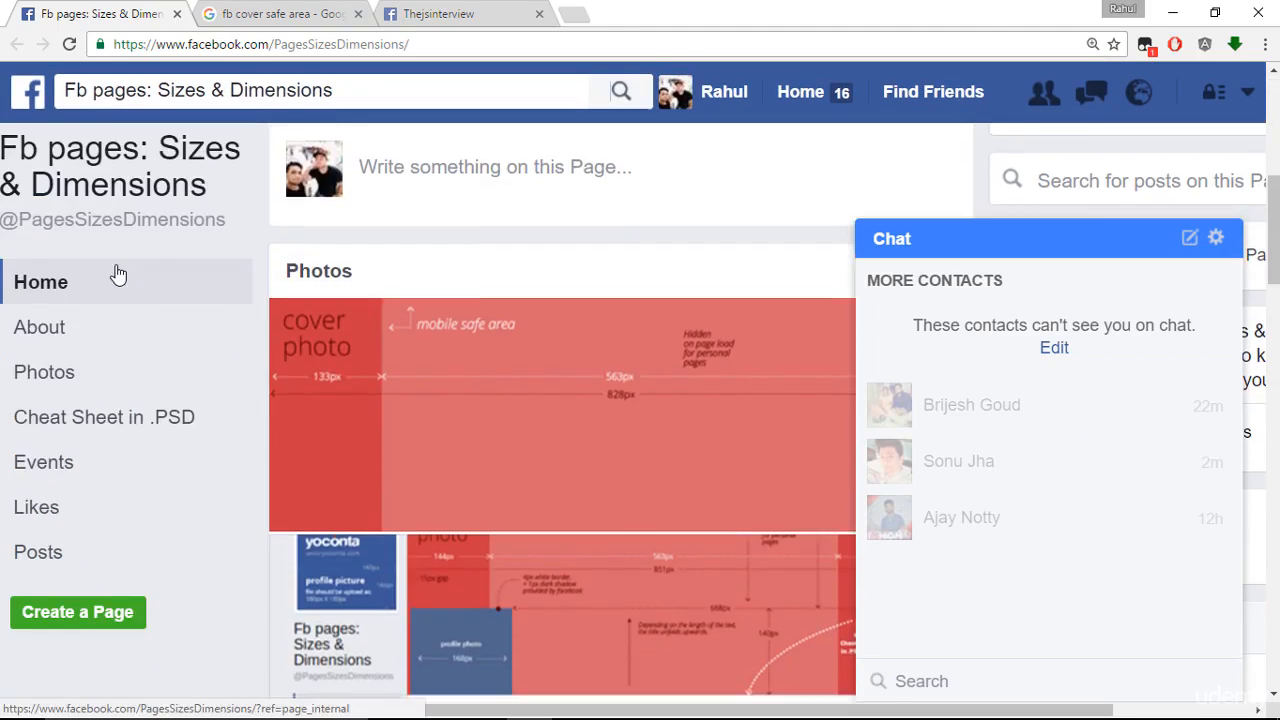
scroll(143, 294, up, 2)
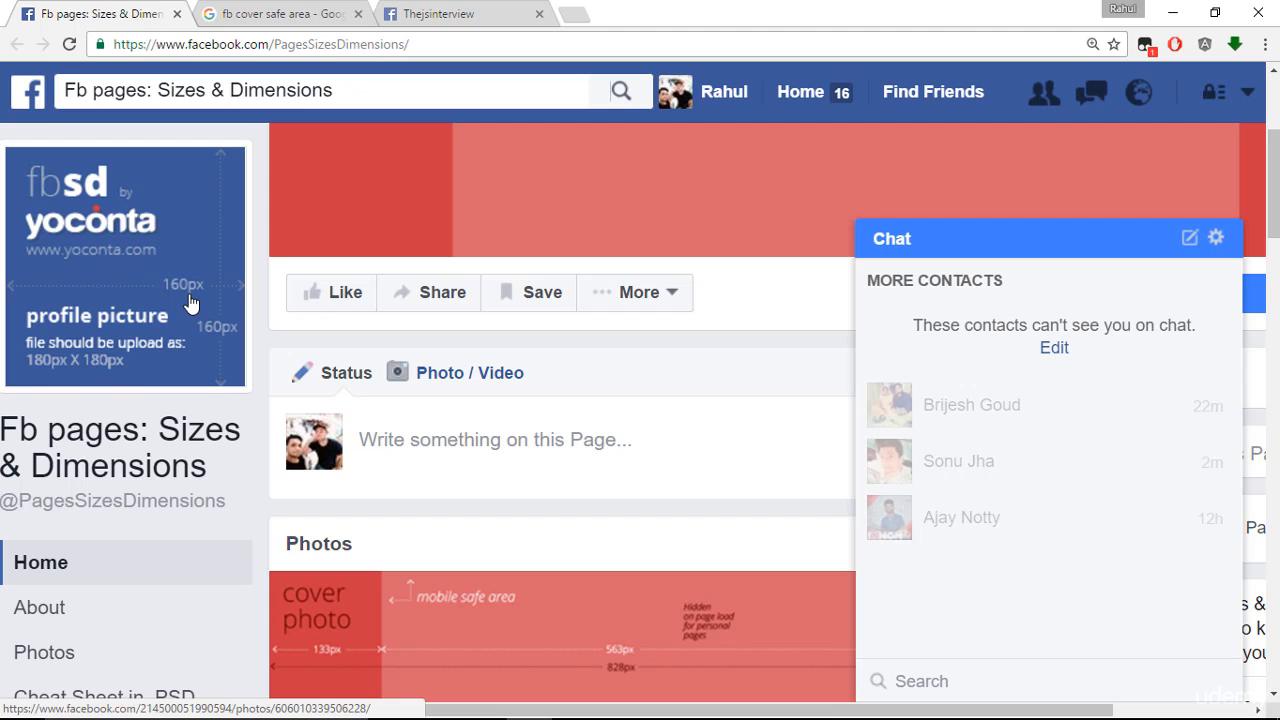
click(1093, 44)
click(1088, 103)
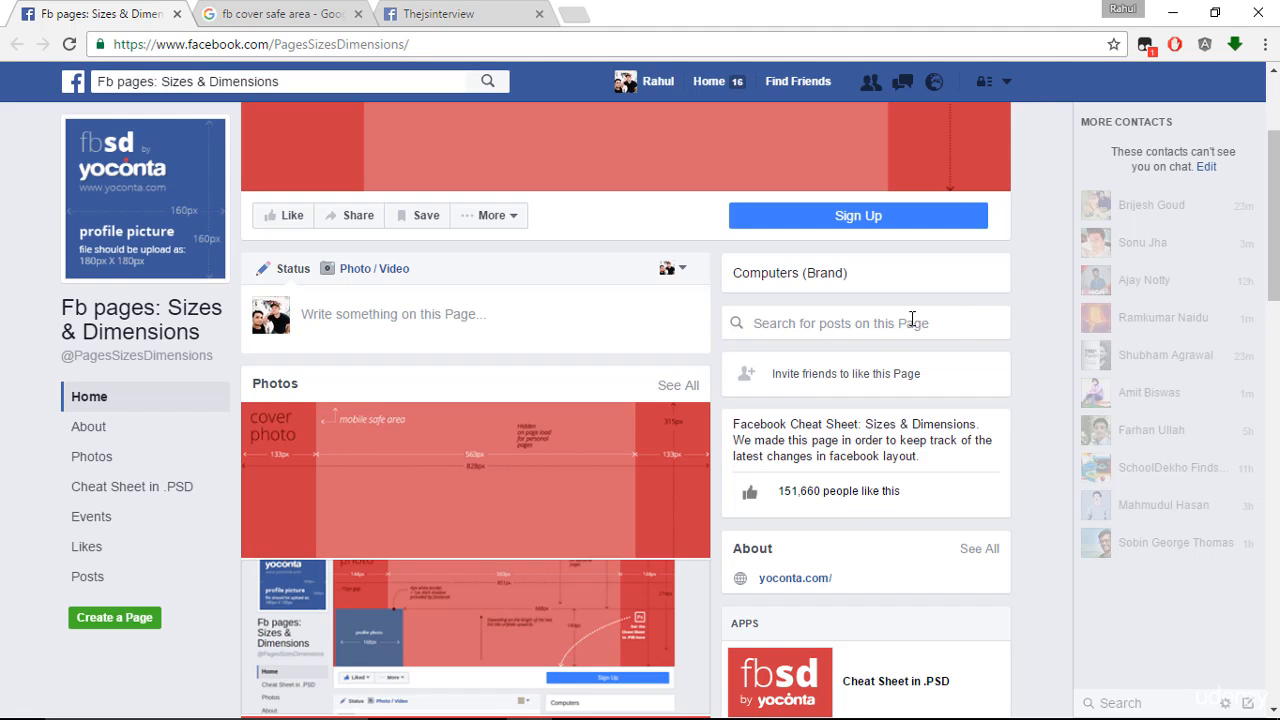
scroll(912, 318, up, 2)
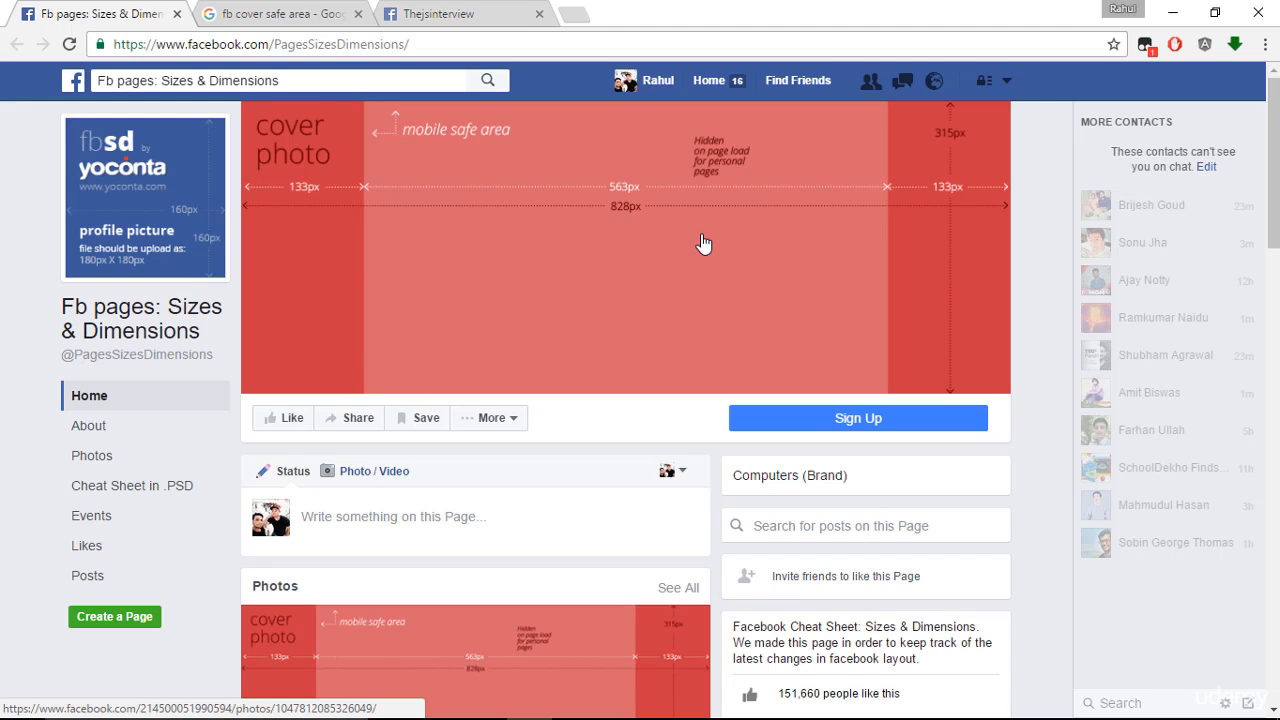
Step: Open the logged-in account's personal profile in a new tab and switch to it
right_click(637, 86)
click(665, 100)
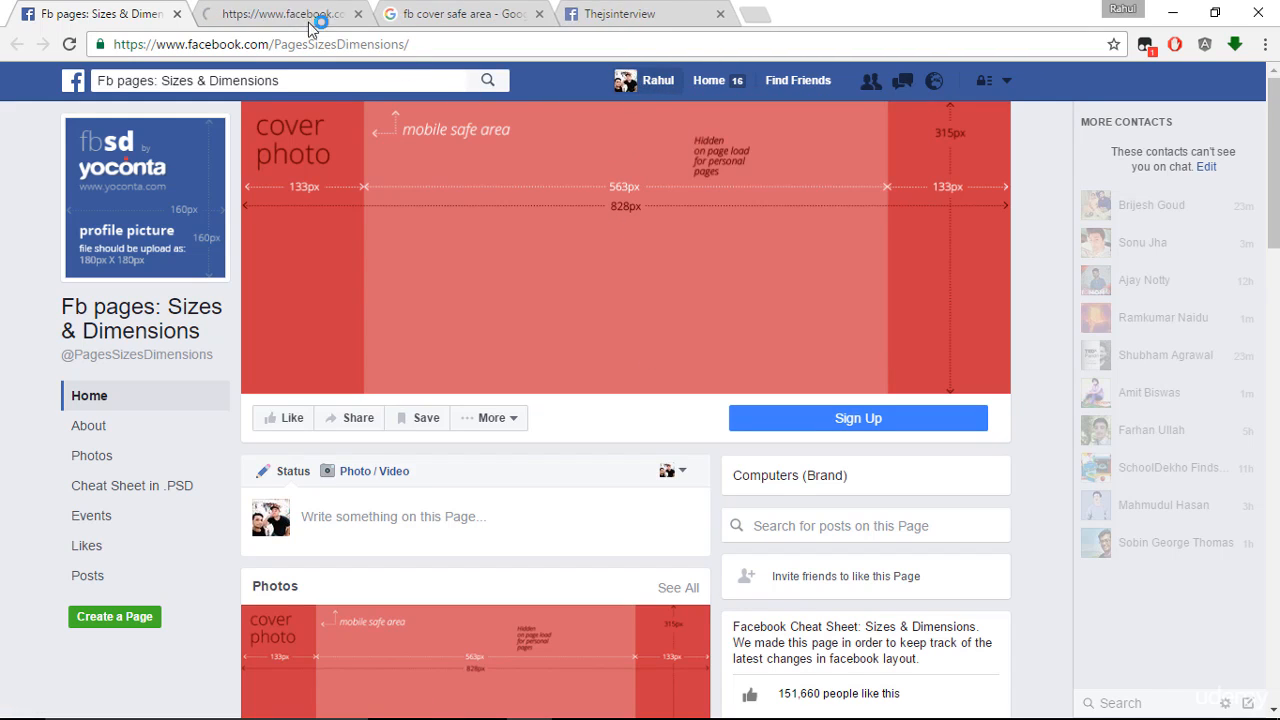
click(308, 14)
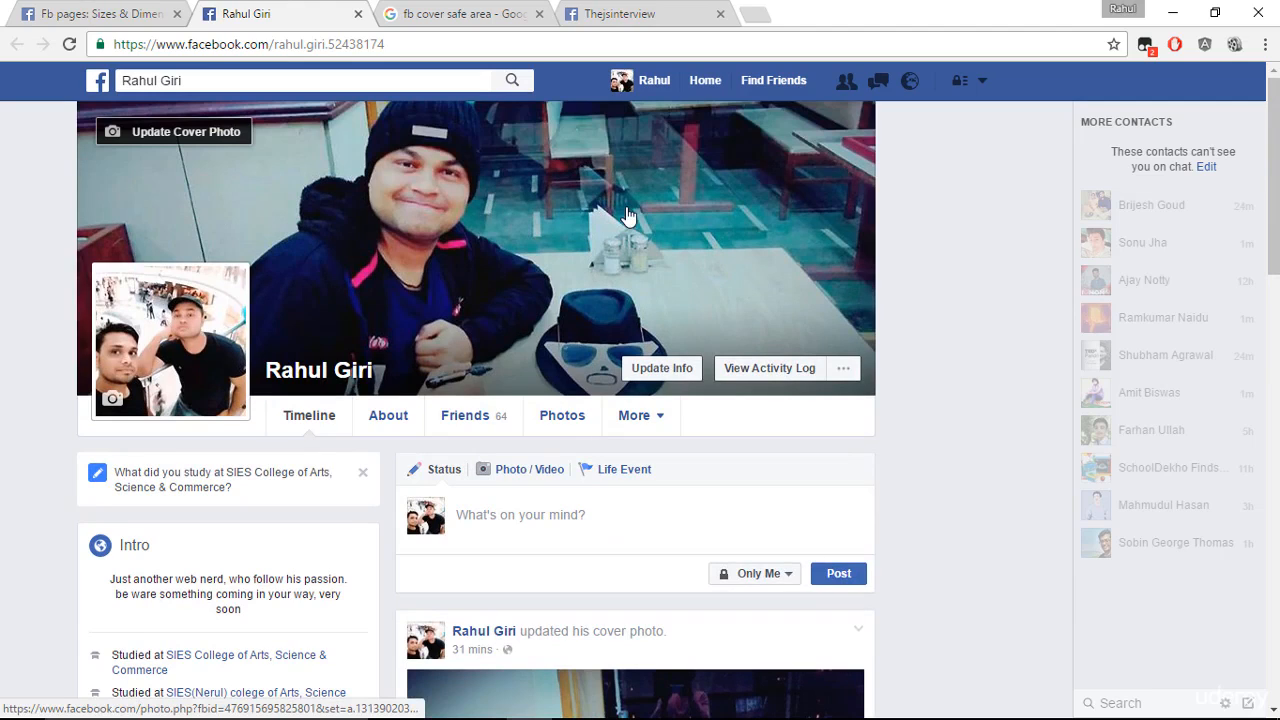
Step: Reveal the hidden browser extensions and measure the full width of the personal profile's cover photo with the page ruler
drag(1131, 44, 800, 44)
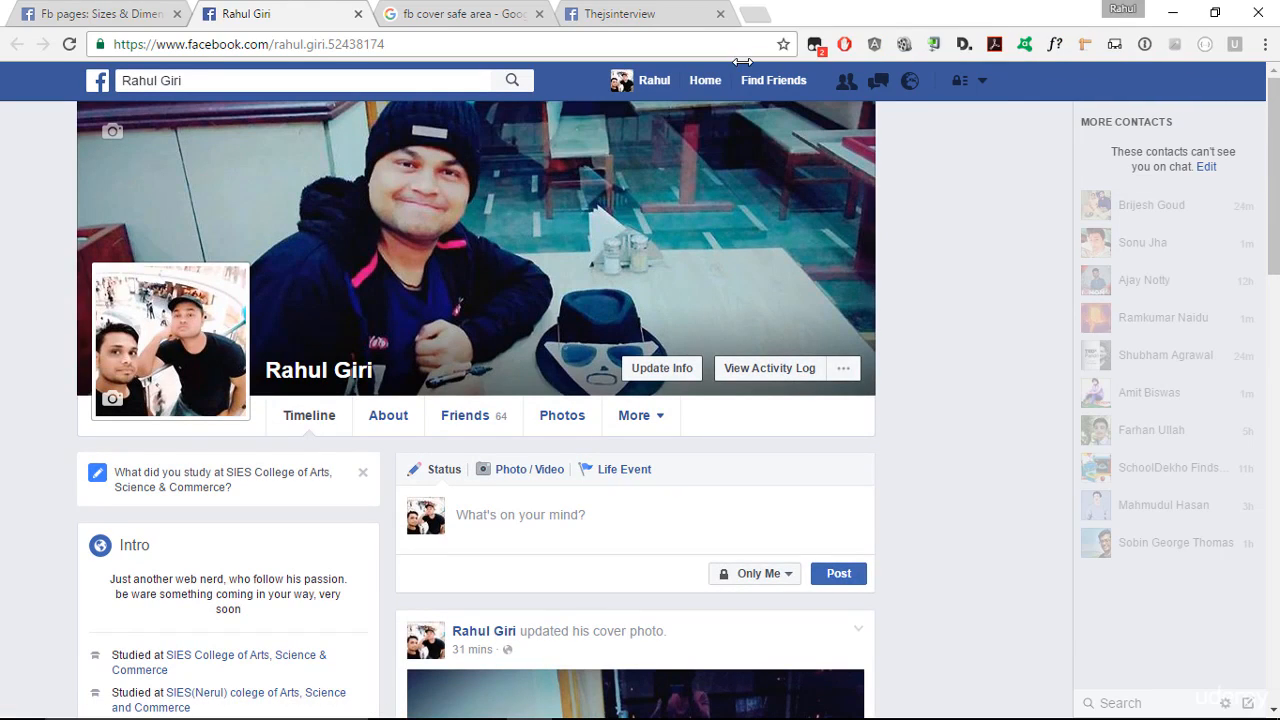
click(1084, 44)
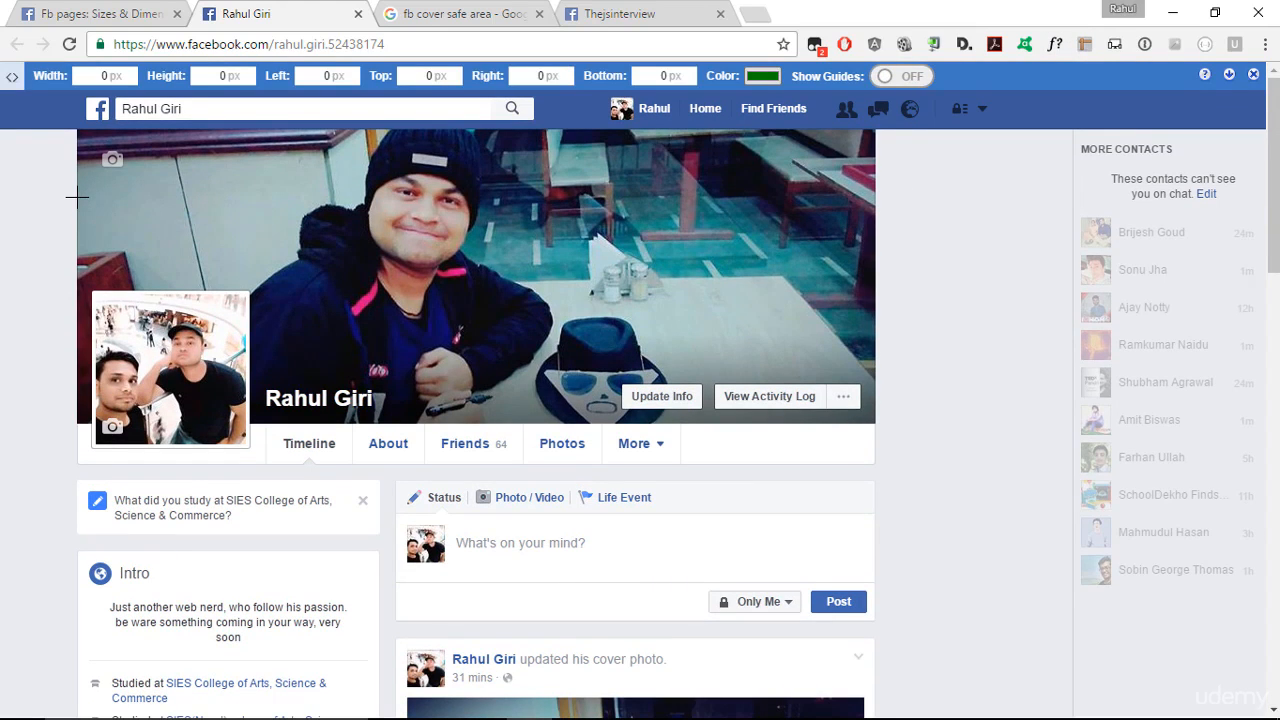
drag(78, 196, 876, 277)
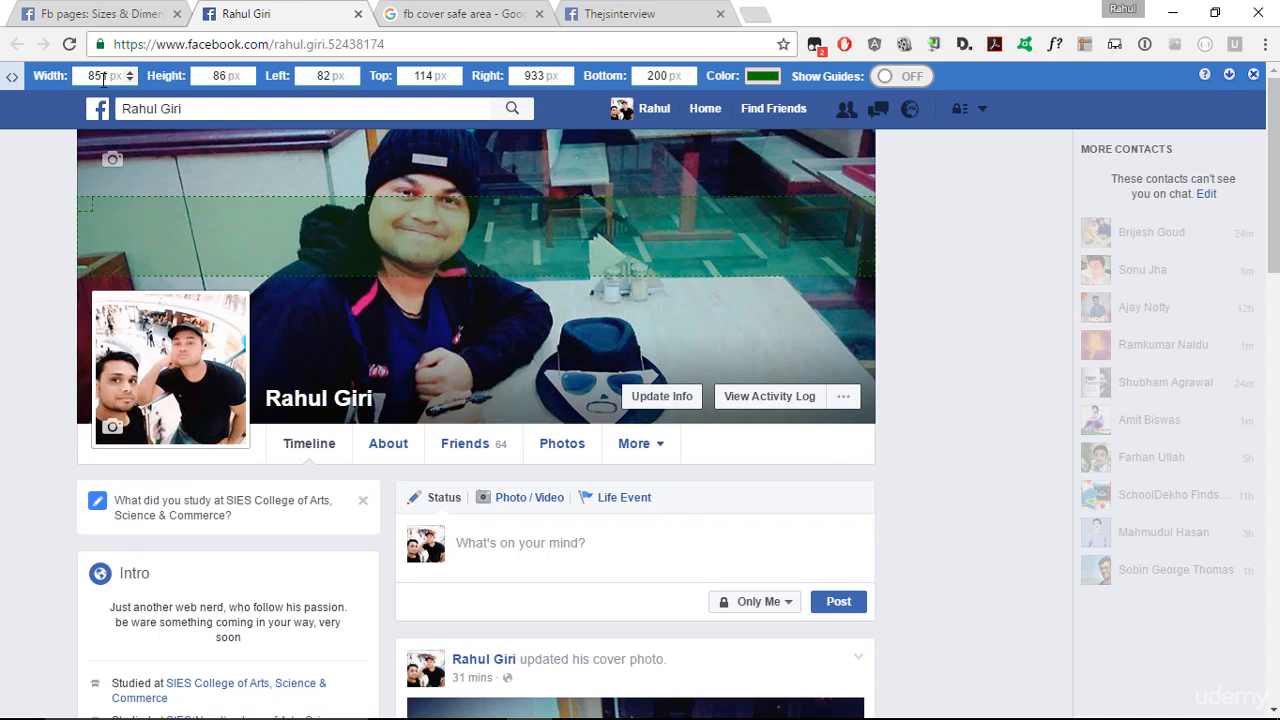
Step: Measure the cover photo's full width on the Fb pages: Sizes & Dimensions page and close the ruler there and on the profile
click(100, 14)
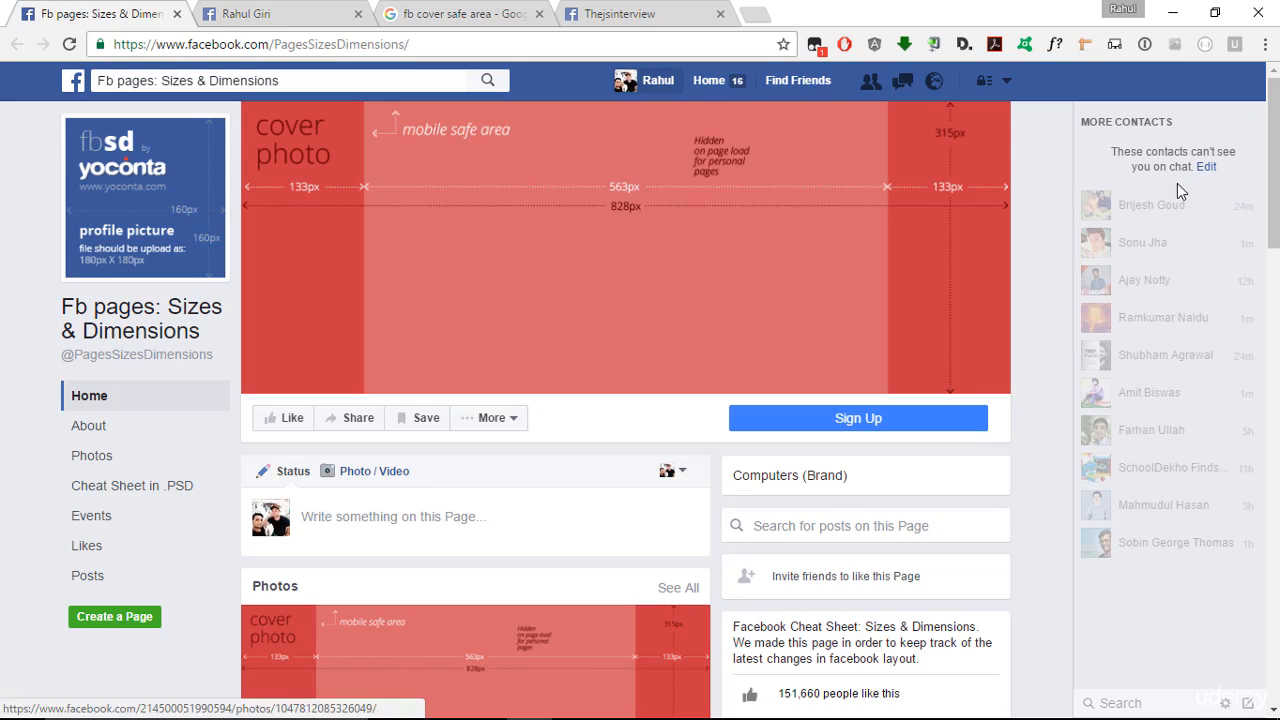
click(1087, 45)
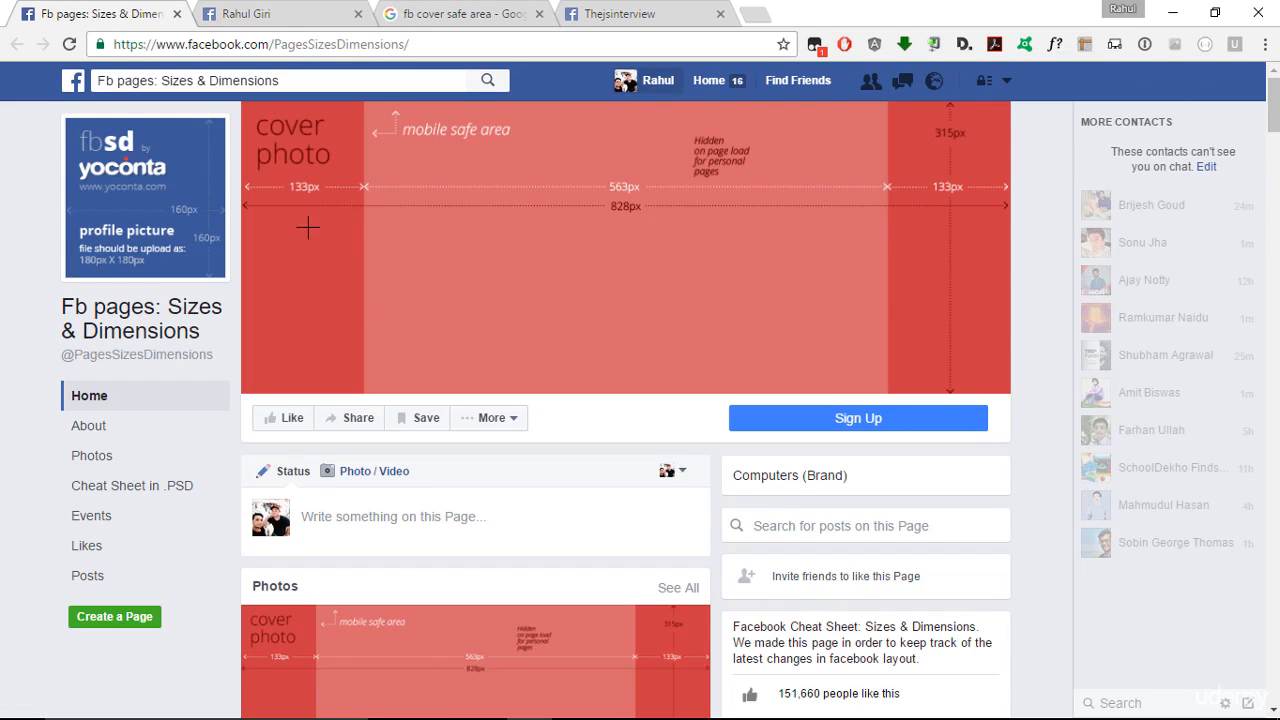
mouse_move(241, 227)
mouse_down()
mouse_move(820, 298)
mouse_move(971, 283)
mouse_move(1014, 295)
mouse_up()
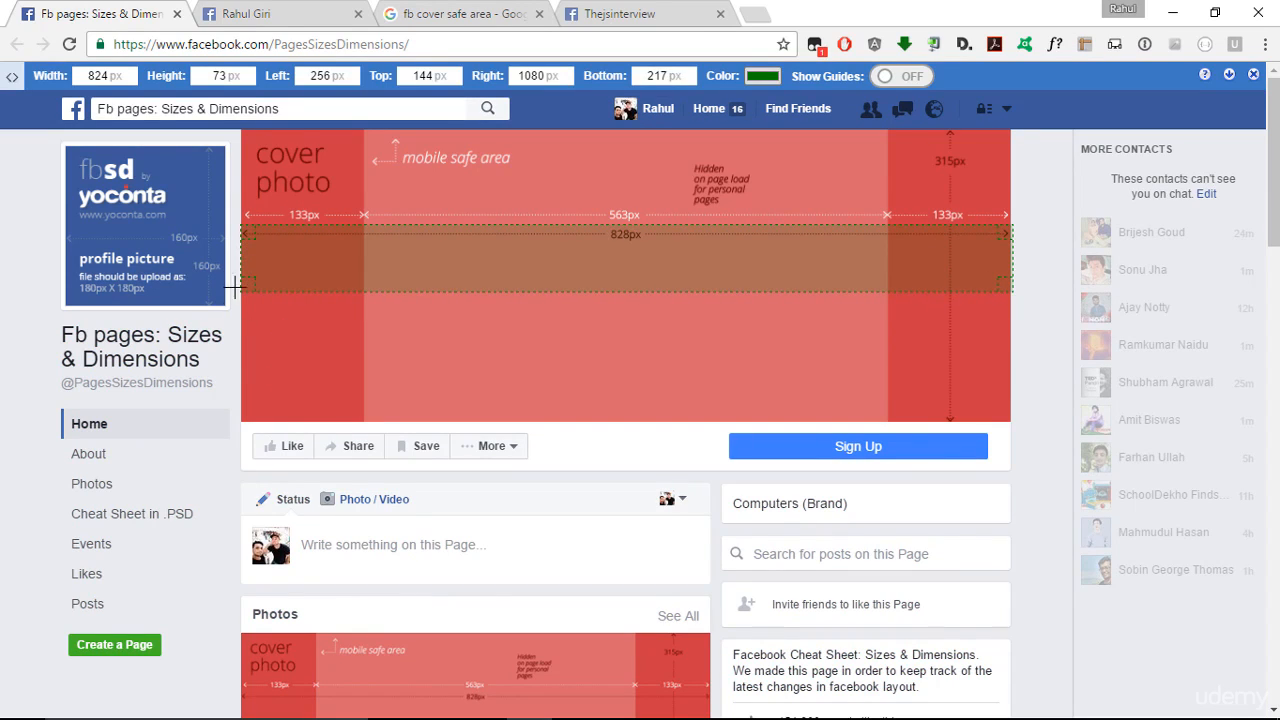
drag(242, 260, 240, 259)
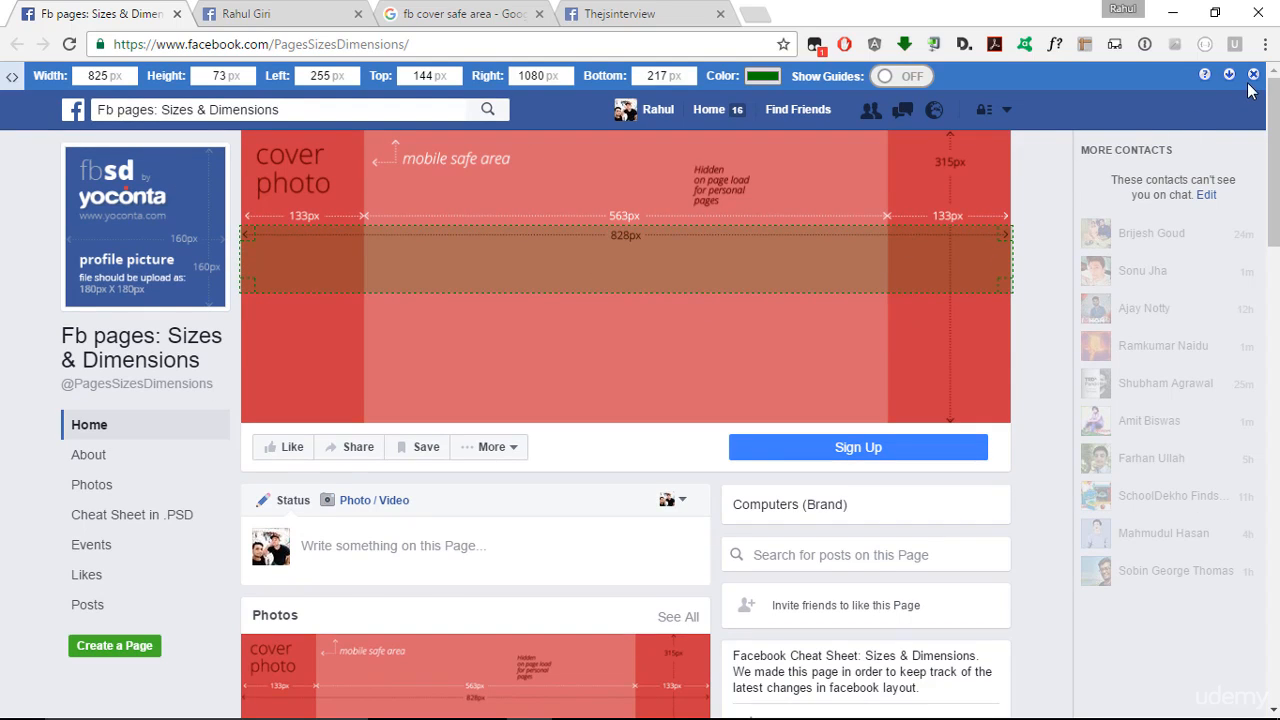
key(Escape)
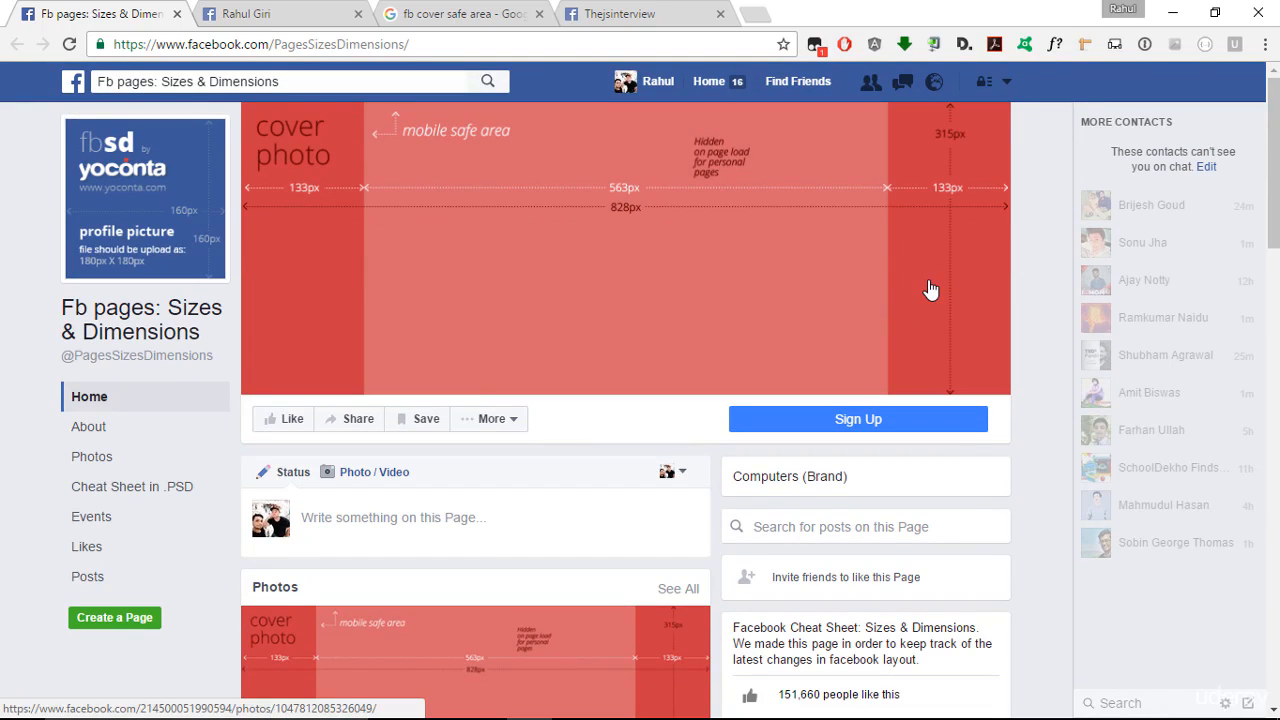
click(272, 13)
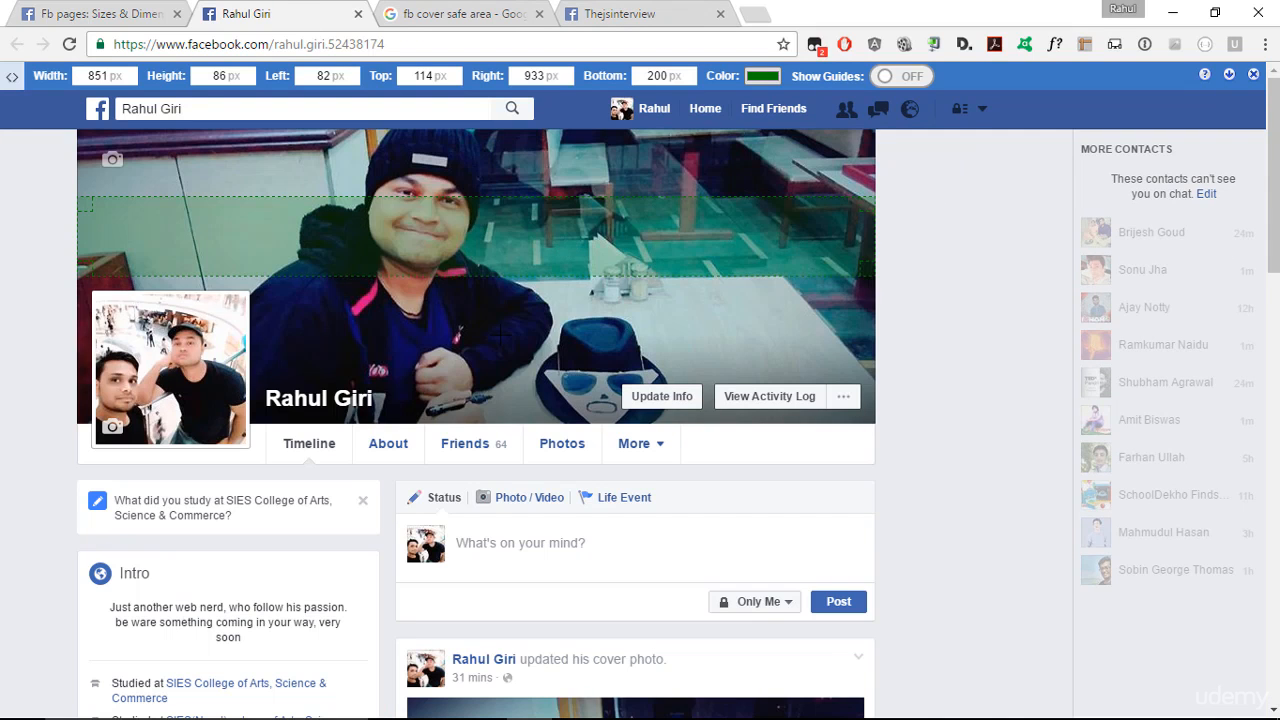
click(1253, 75)
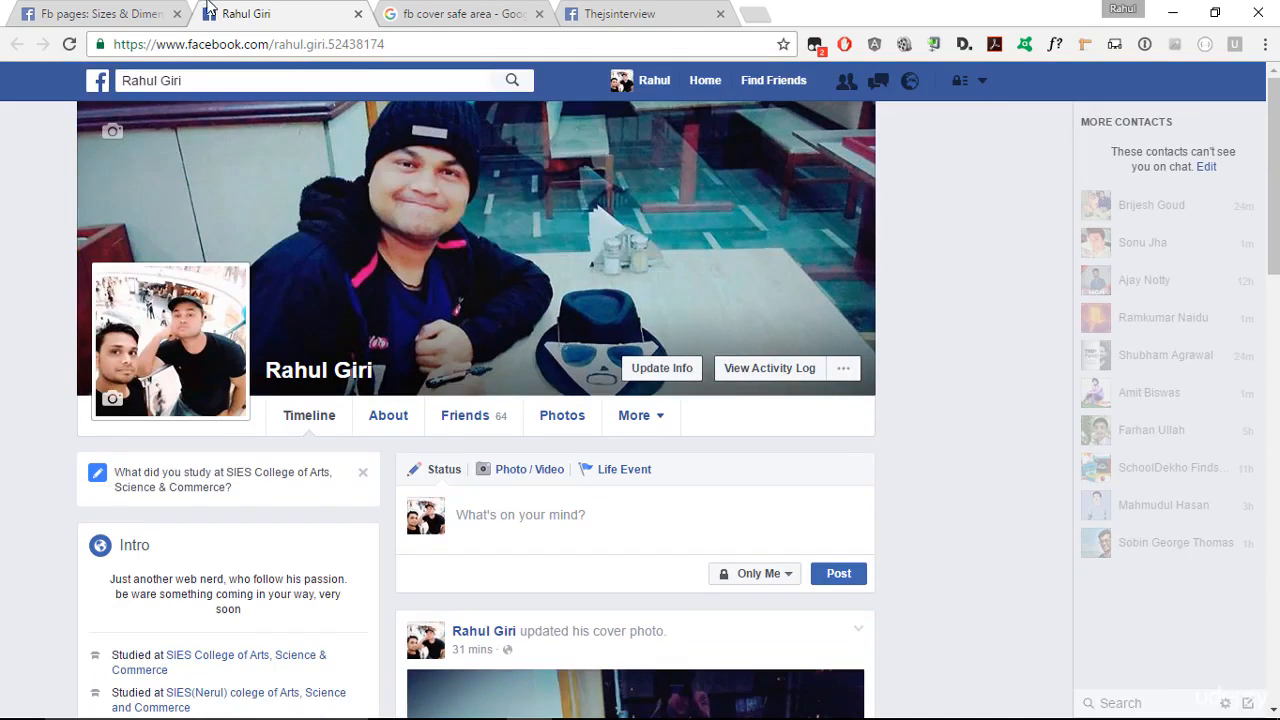
Step: Compare the cover photo on the Fb pages: Sizes & Dimensions page with the one on the personal profile
click(155, 10)
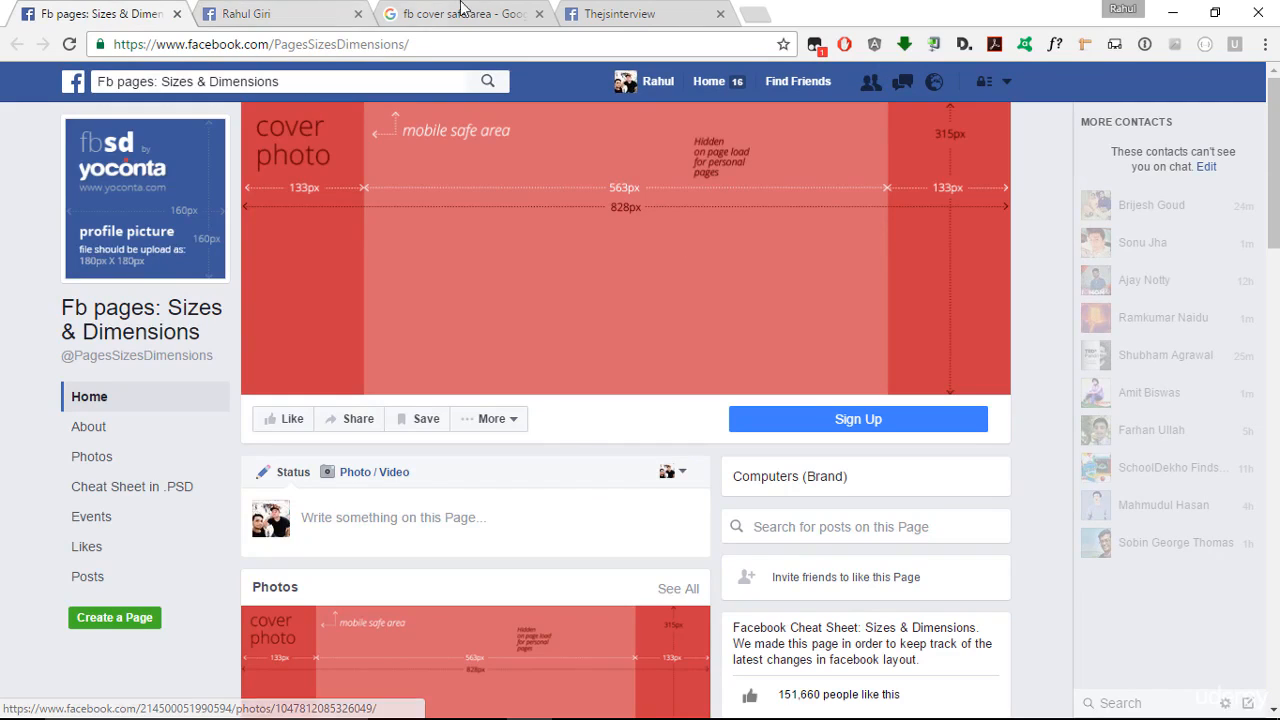
click(603, 11)
click(284, 11)
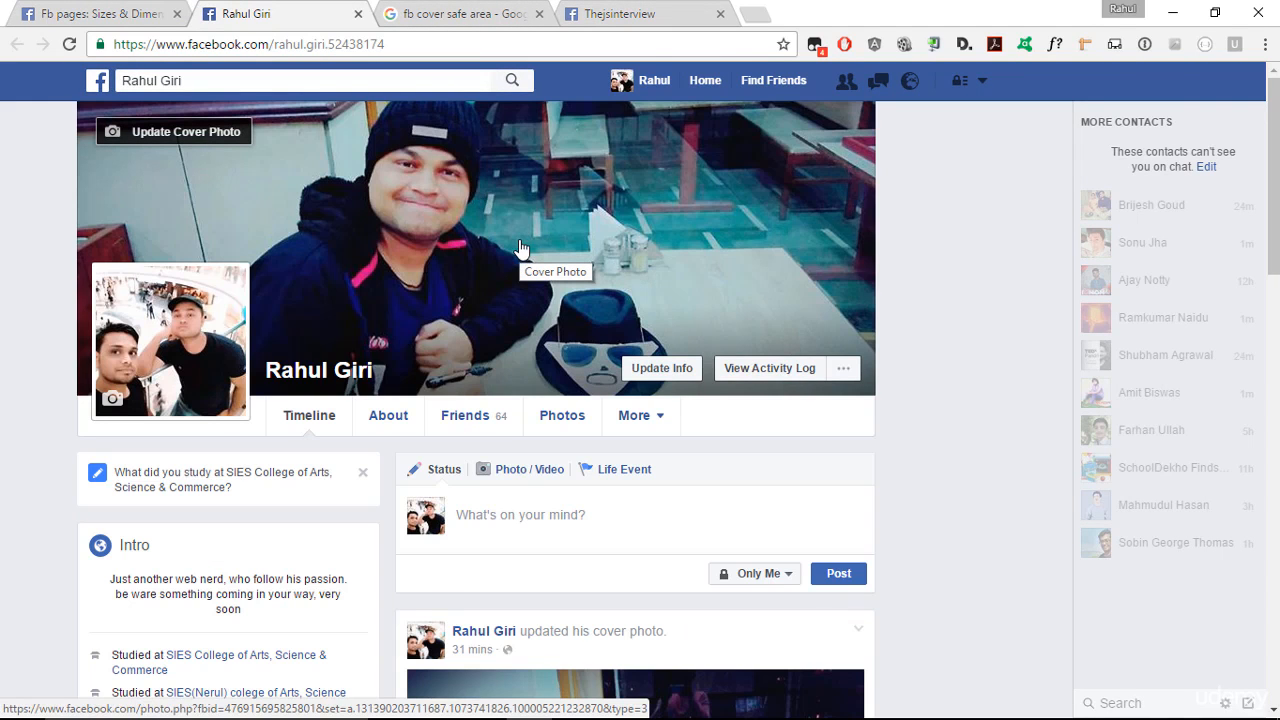
key(ctrl+shift+Tab)
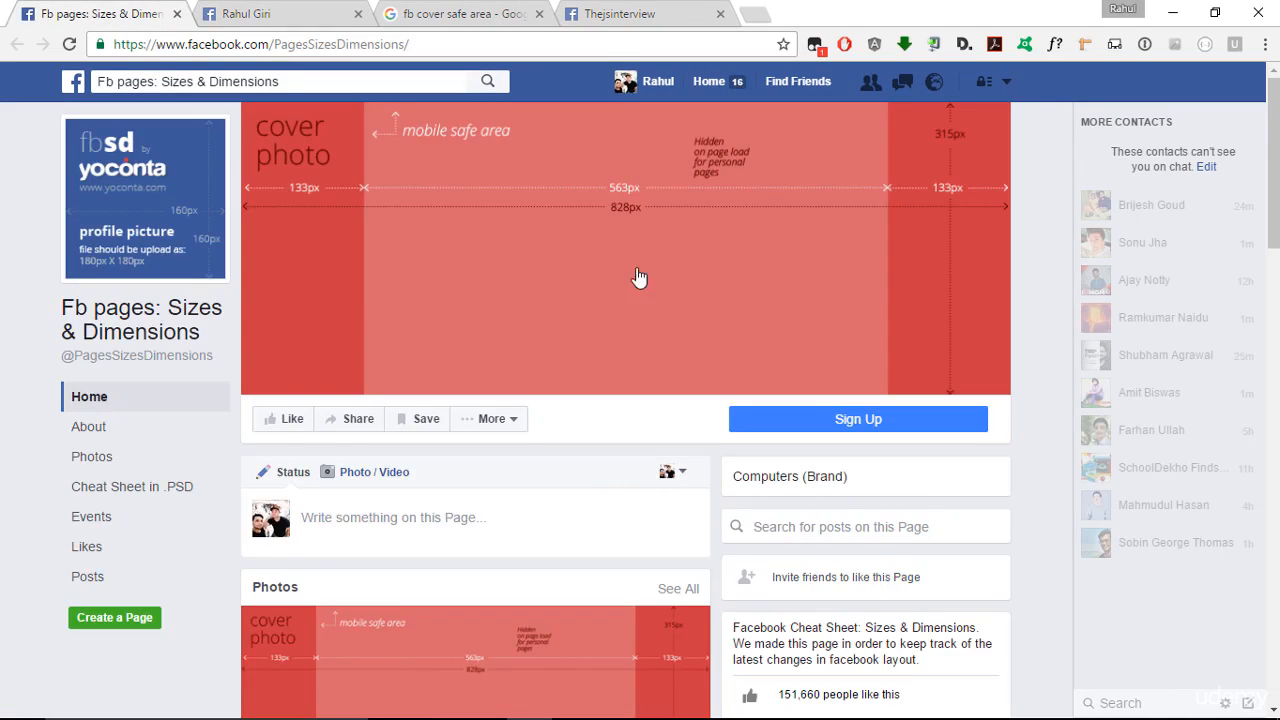
Step: Bring up the Thejsinterview page and hide the extra browser extension icons again
click(635, 12)
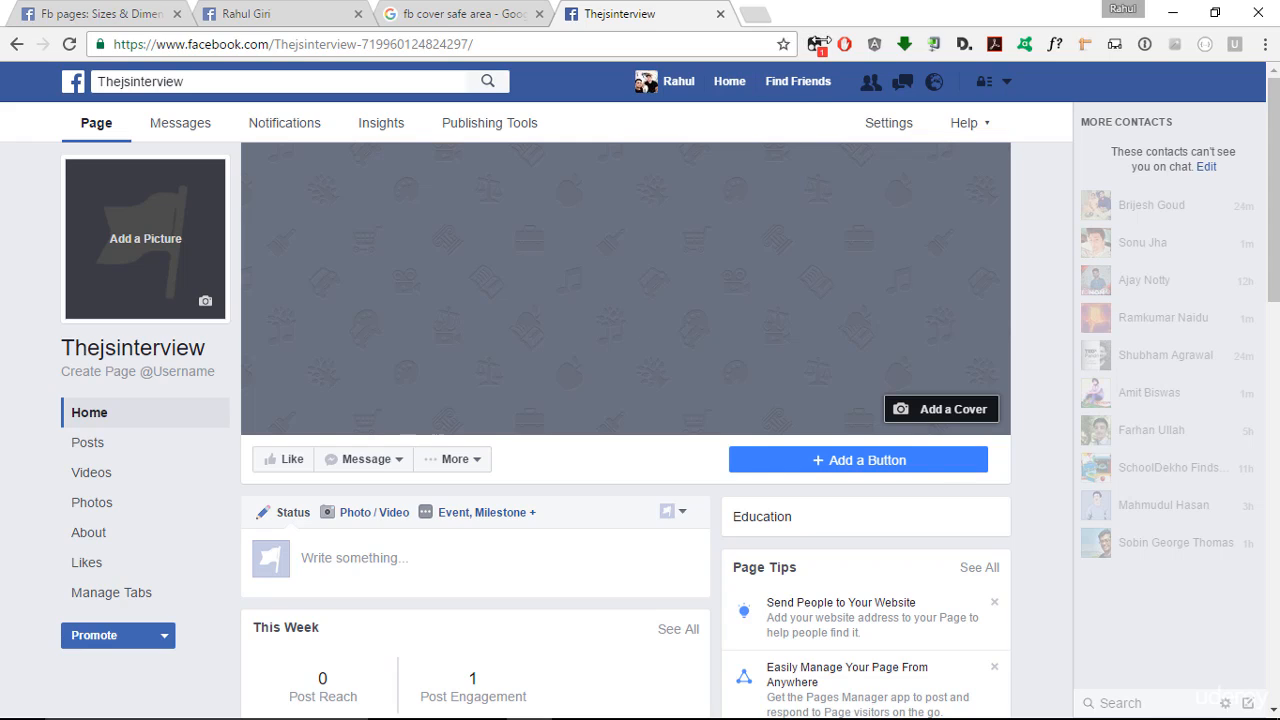
drag(799, 44, 1163, 44)
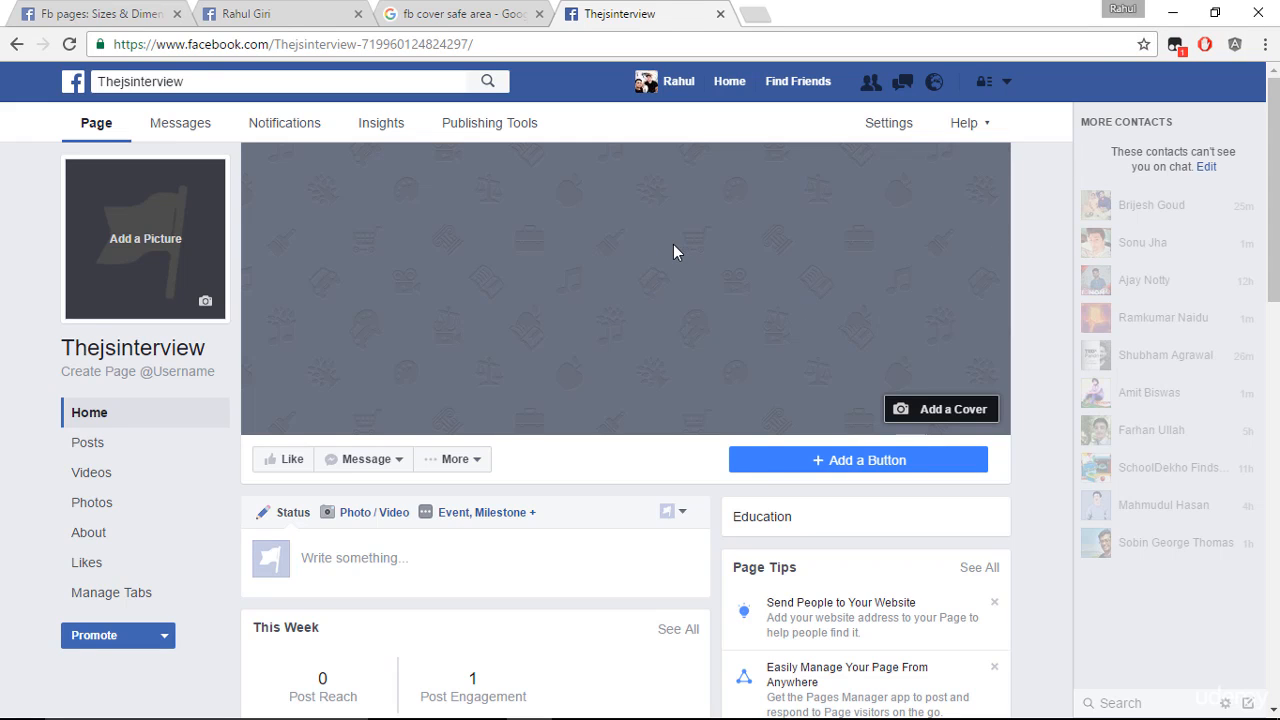
Step: Compare the personal profile's cover photo layout with the empty cover area of the Thejsinterview page
click(332, 10)
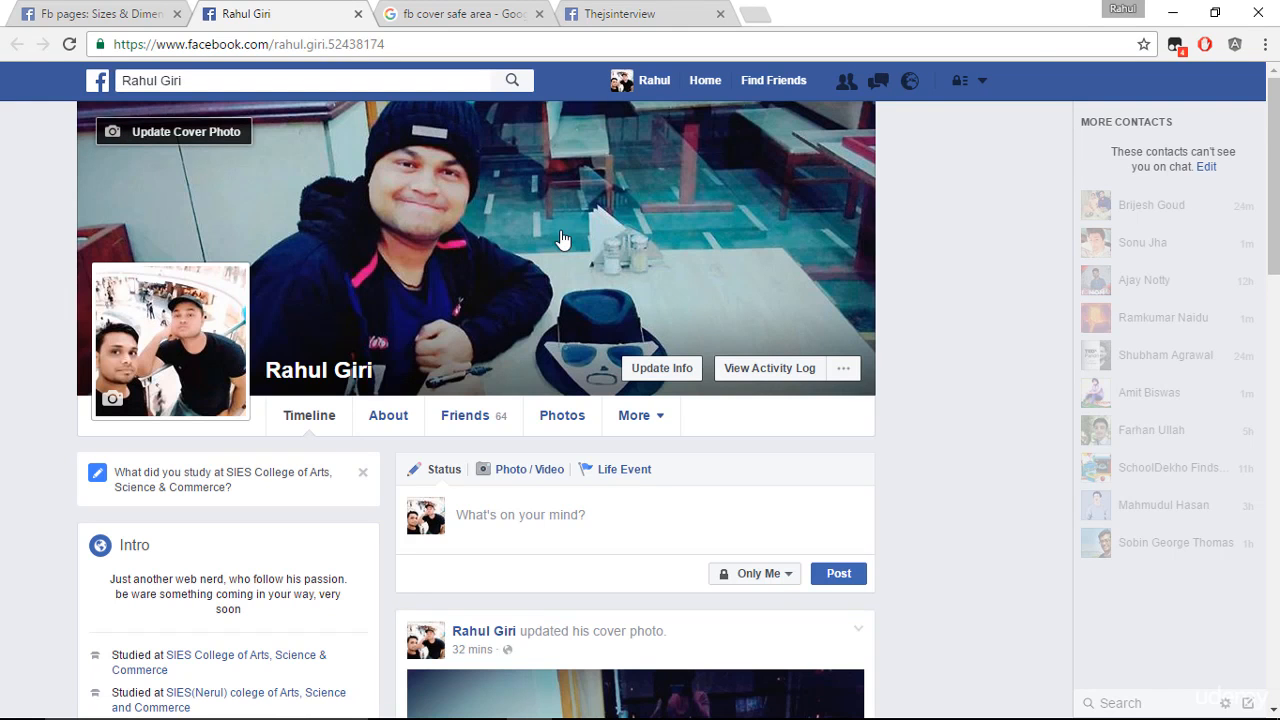
click(597, 18)
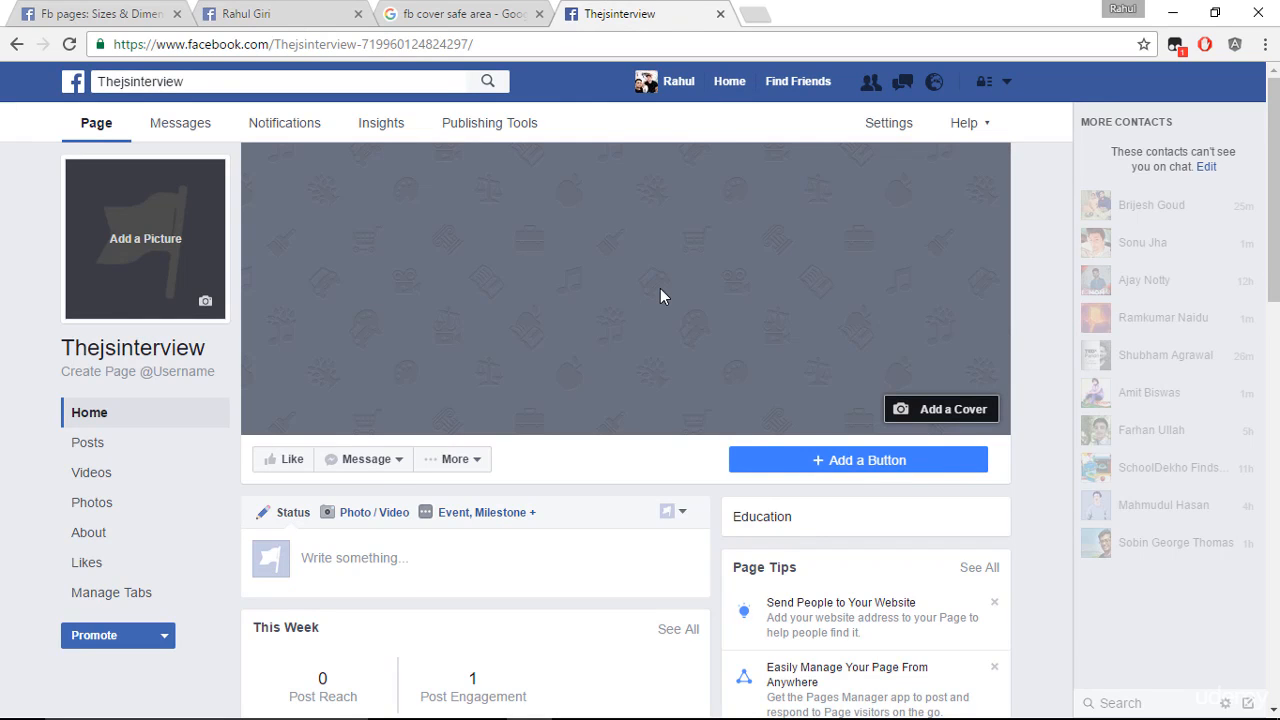
click(305, 12)
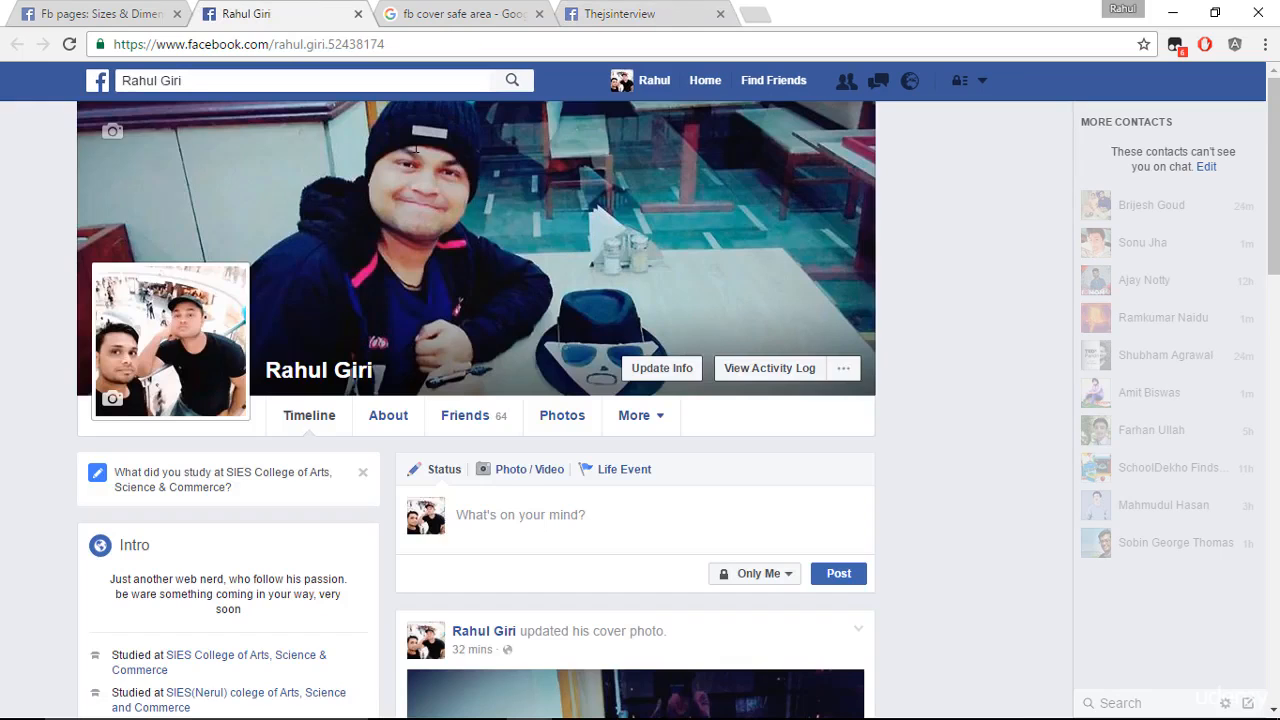
scroll(918, 412, down, 5)
scroll(920, 417, up, 5)
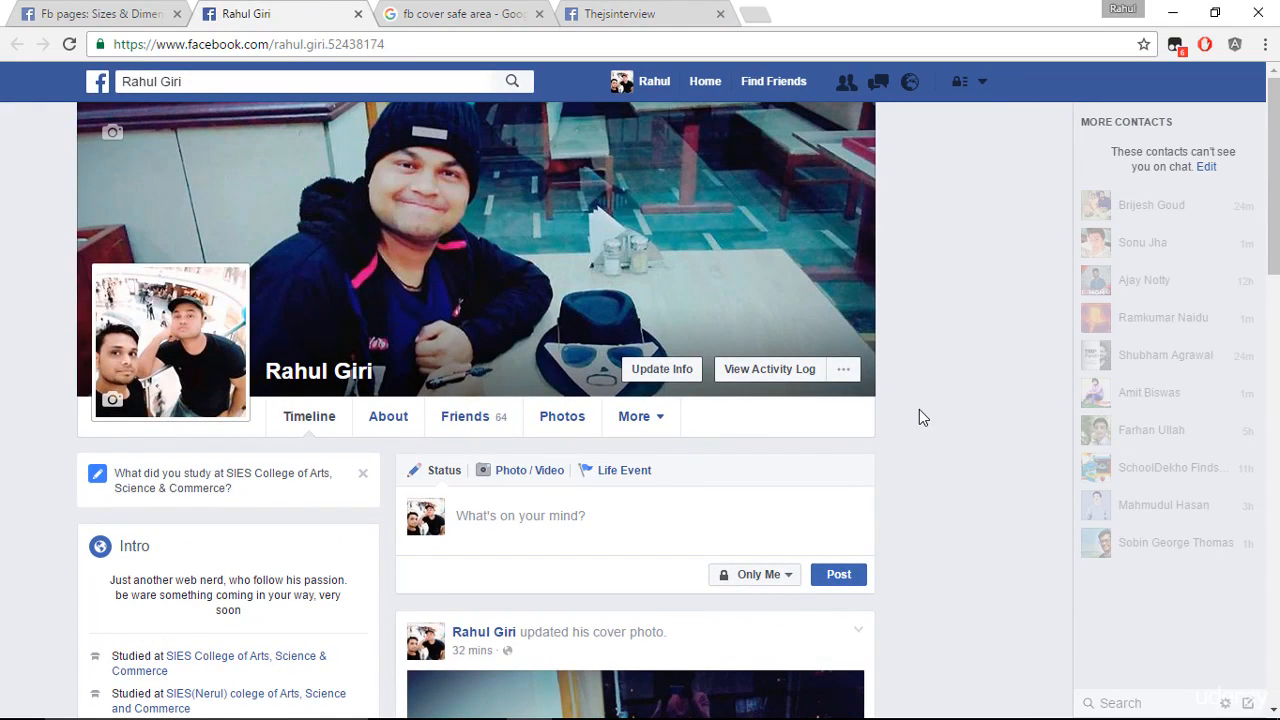
Step: Return to the Fb pages: Sizes & Dimensions page and switch past Illustrator to Photoshop on its virtual desktop
click(90, 8)
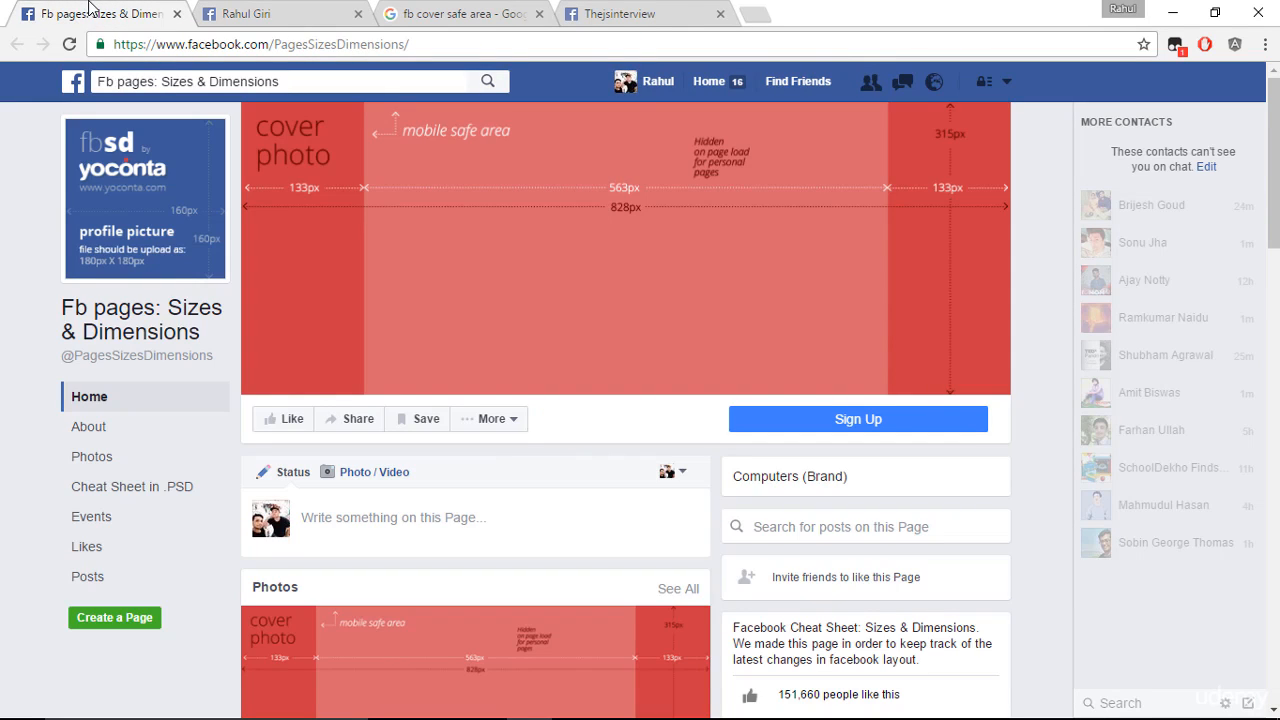
key(ctrl+super+Left)
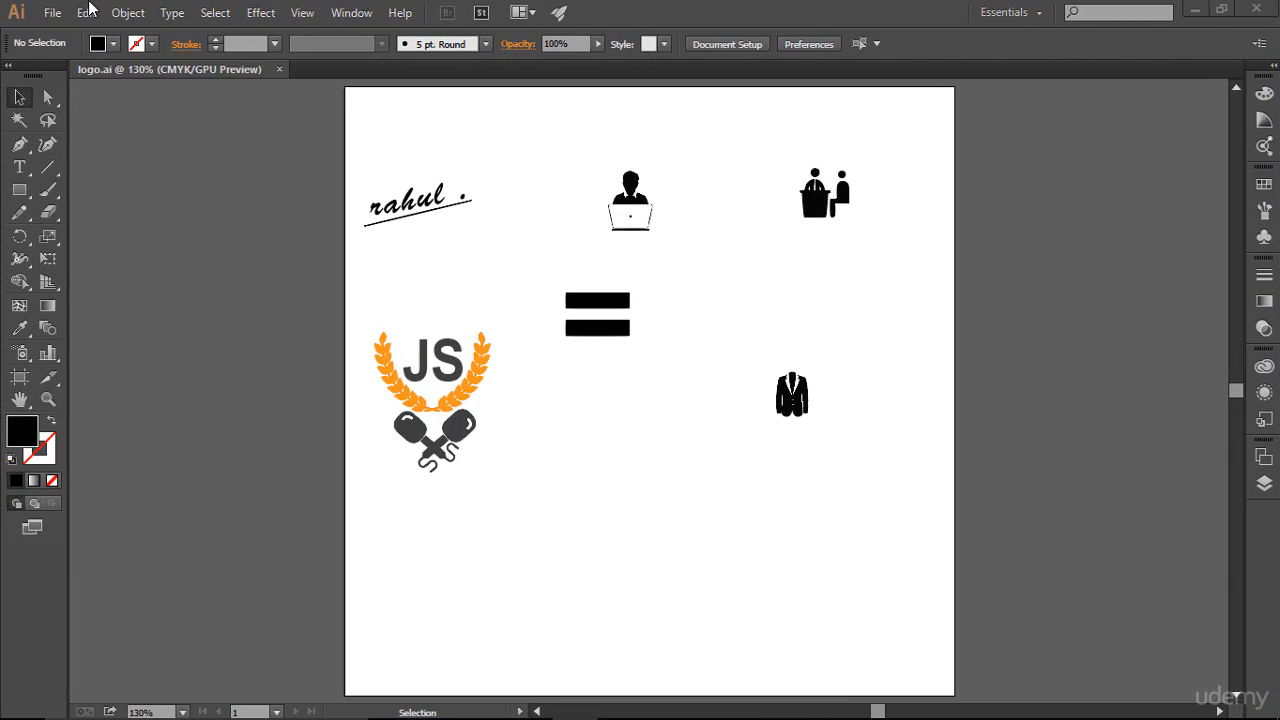
key(ctrl+super+Left)
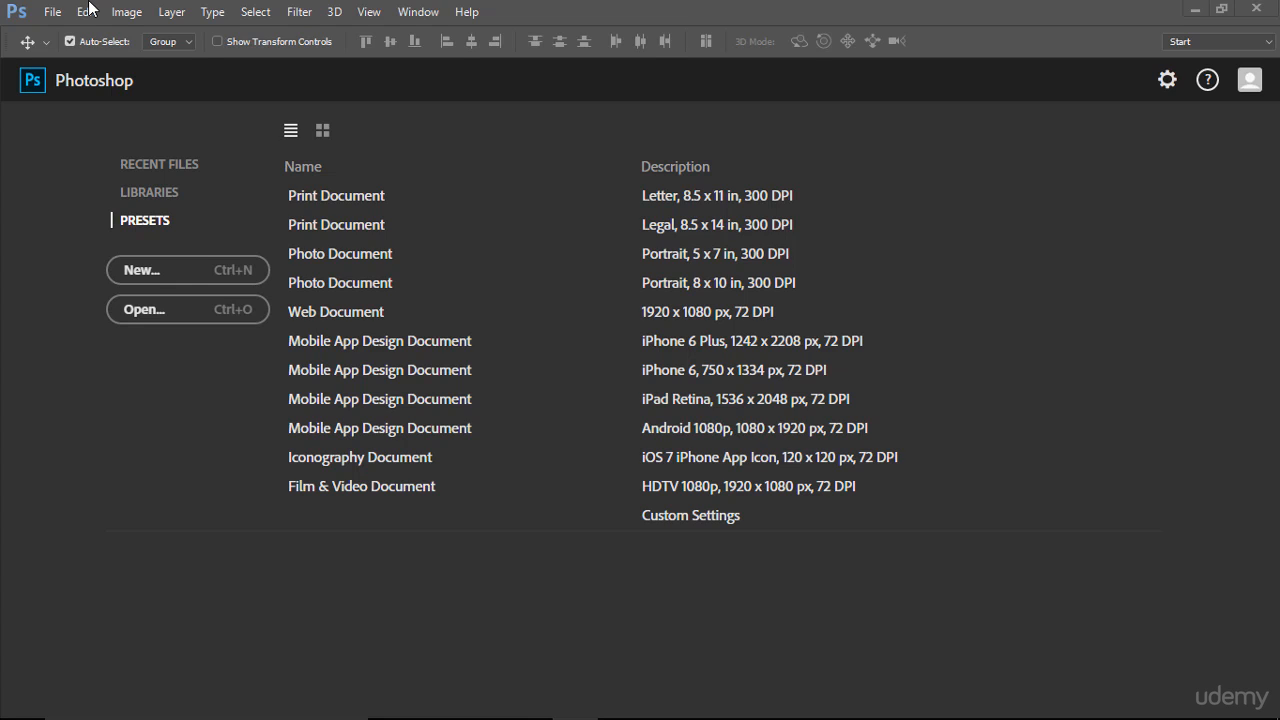
Step: Create a 1366 x 768 px, 72 ppi document named Facebook and paste the screenshot of the profile page into it
click(50, 13)
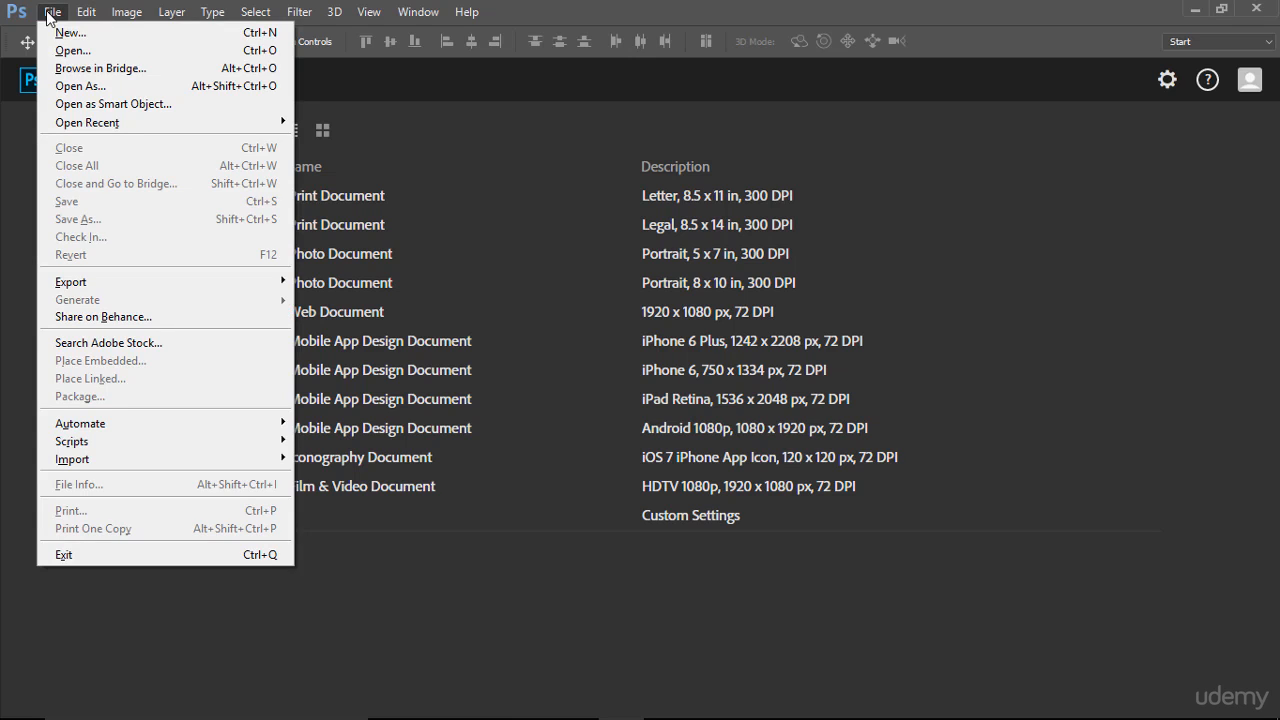
click(60, 33)
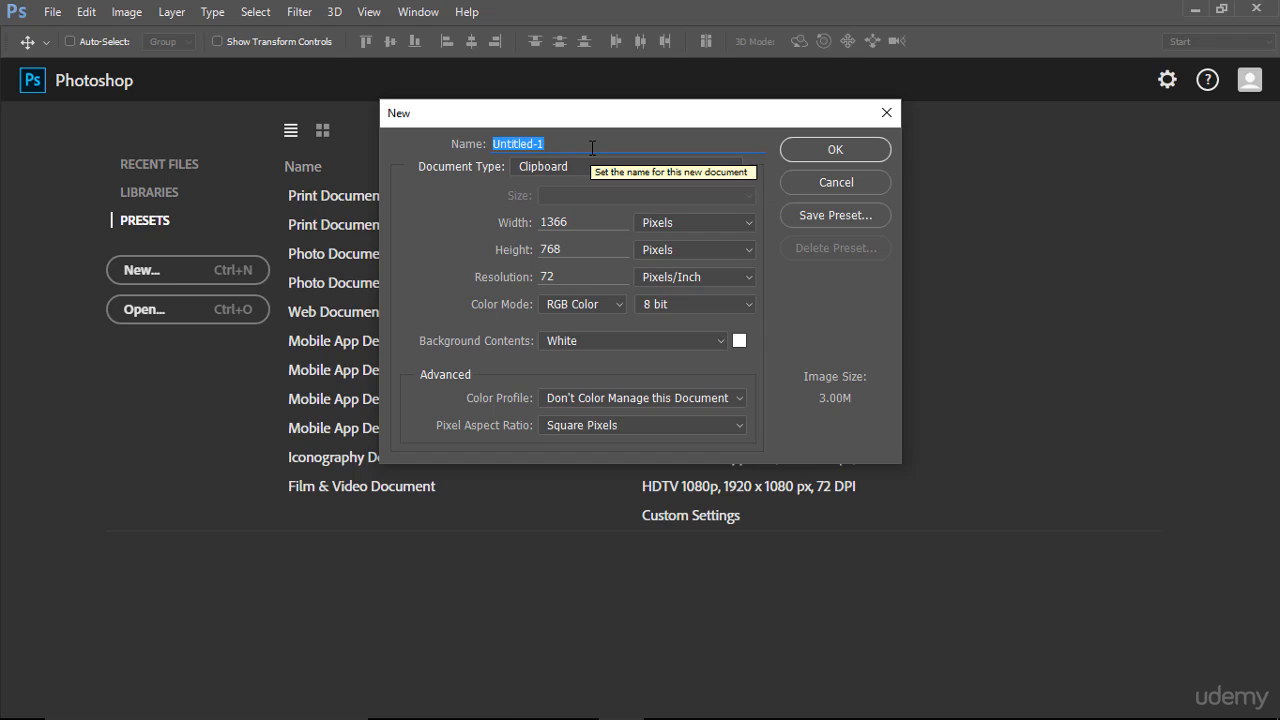
text(Face)
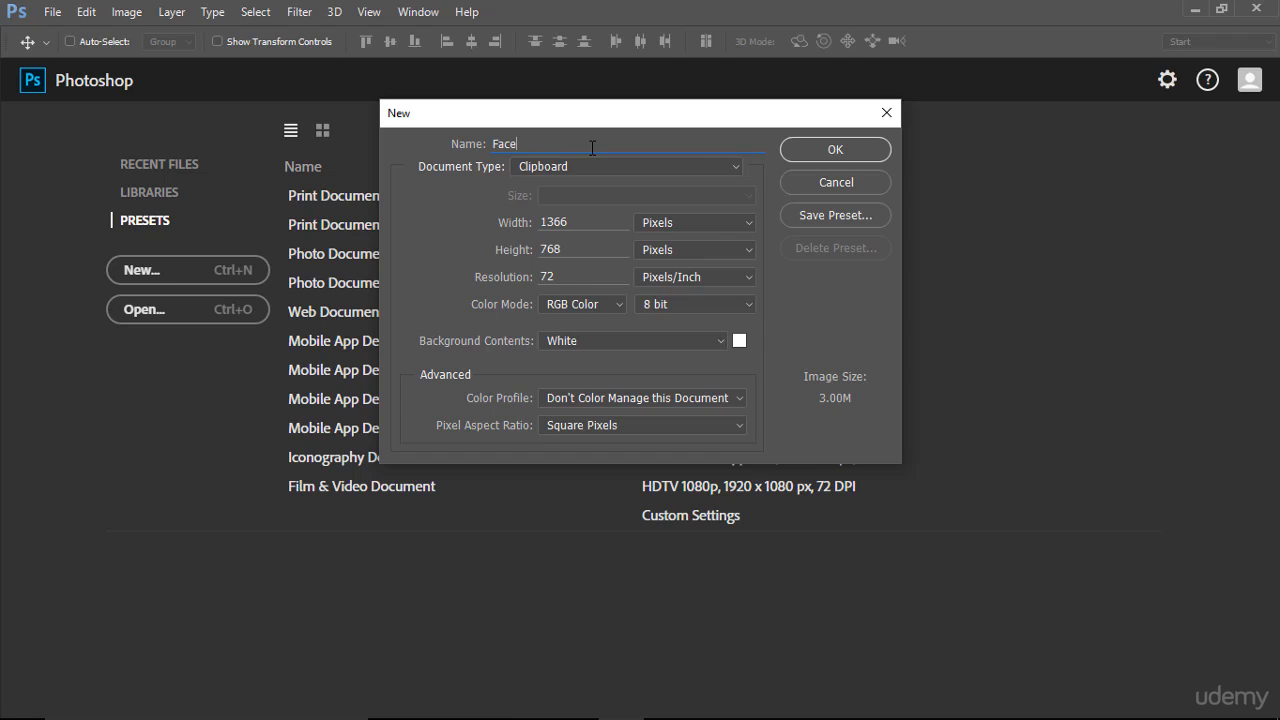
text(book)
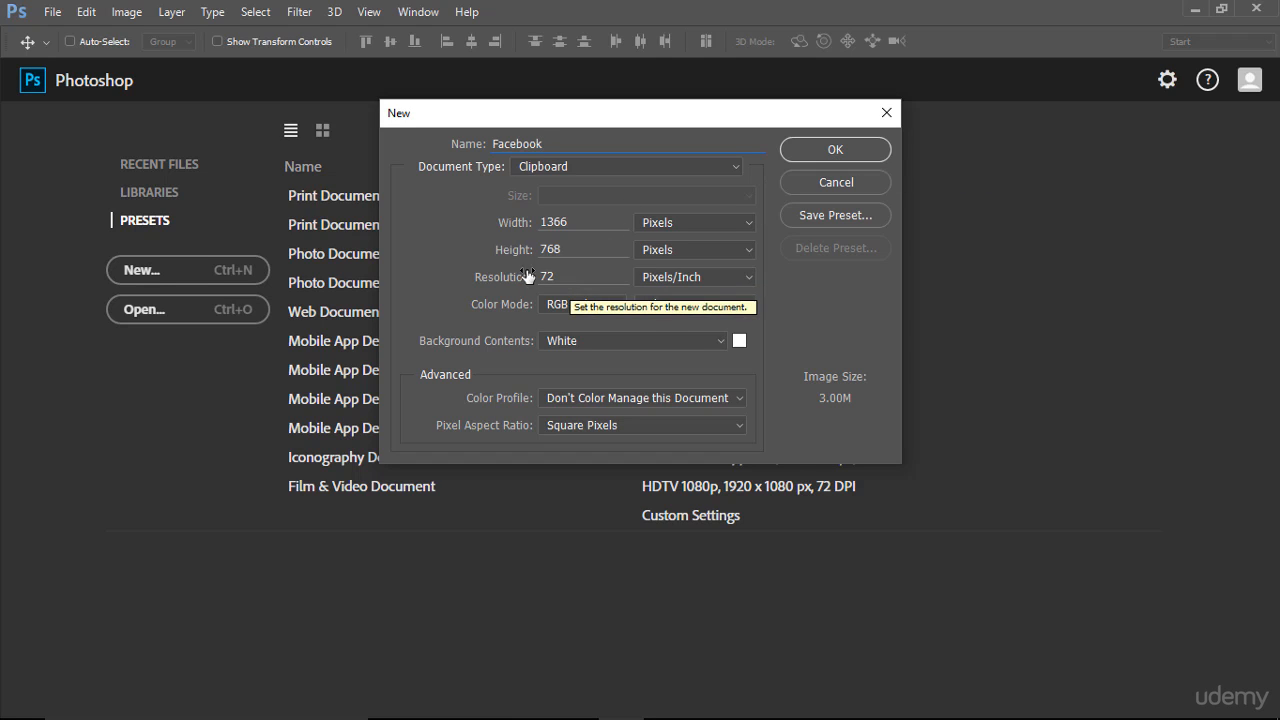
click(820, 150)
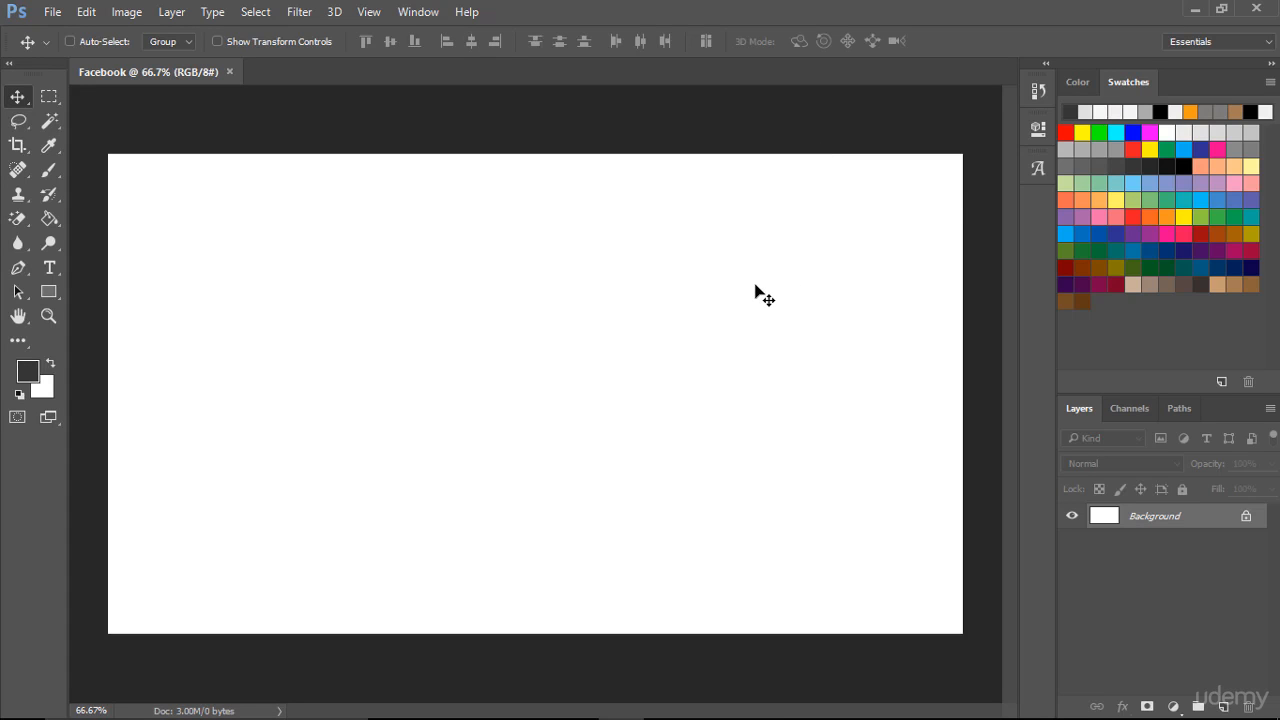
key(ctrl+v)
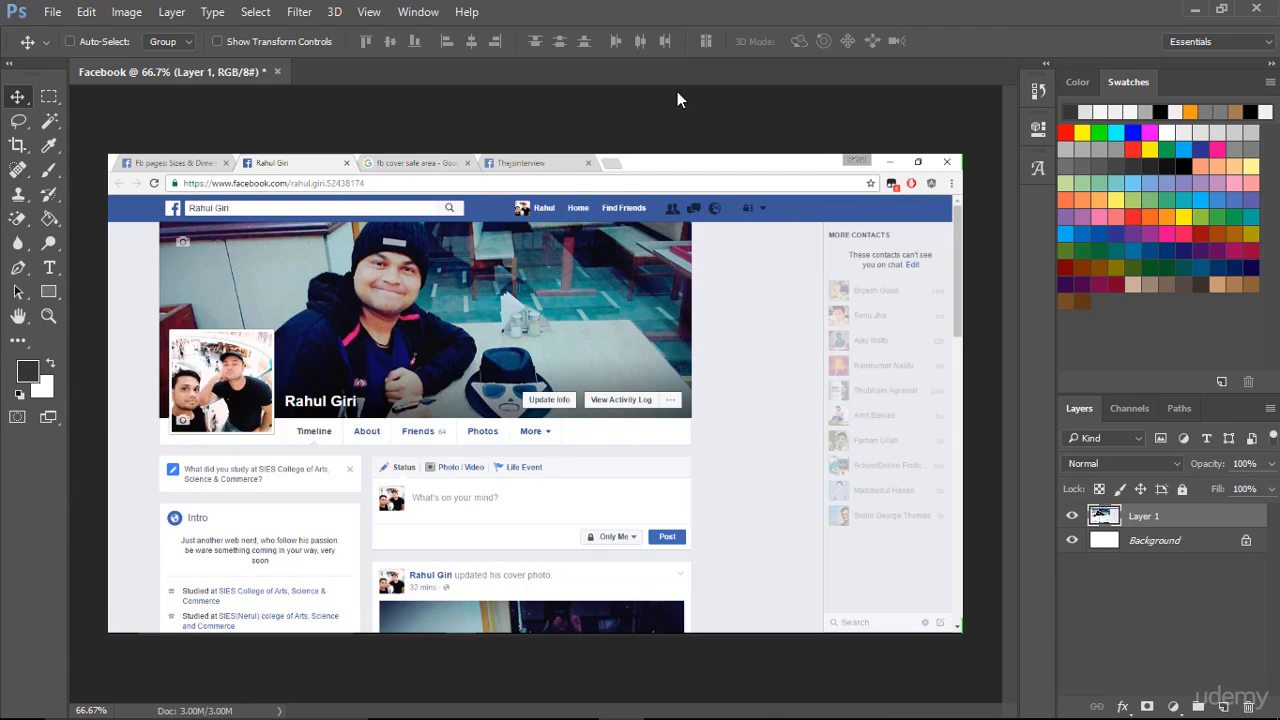
Step: Copy the profile page area below the address bar into a new 1119 x 705 px, 72 ppi document named Facebook
click(45, 99)
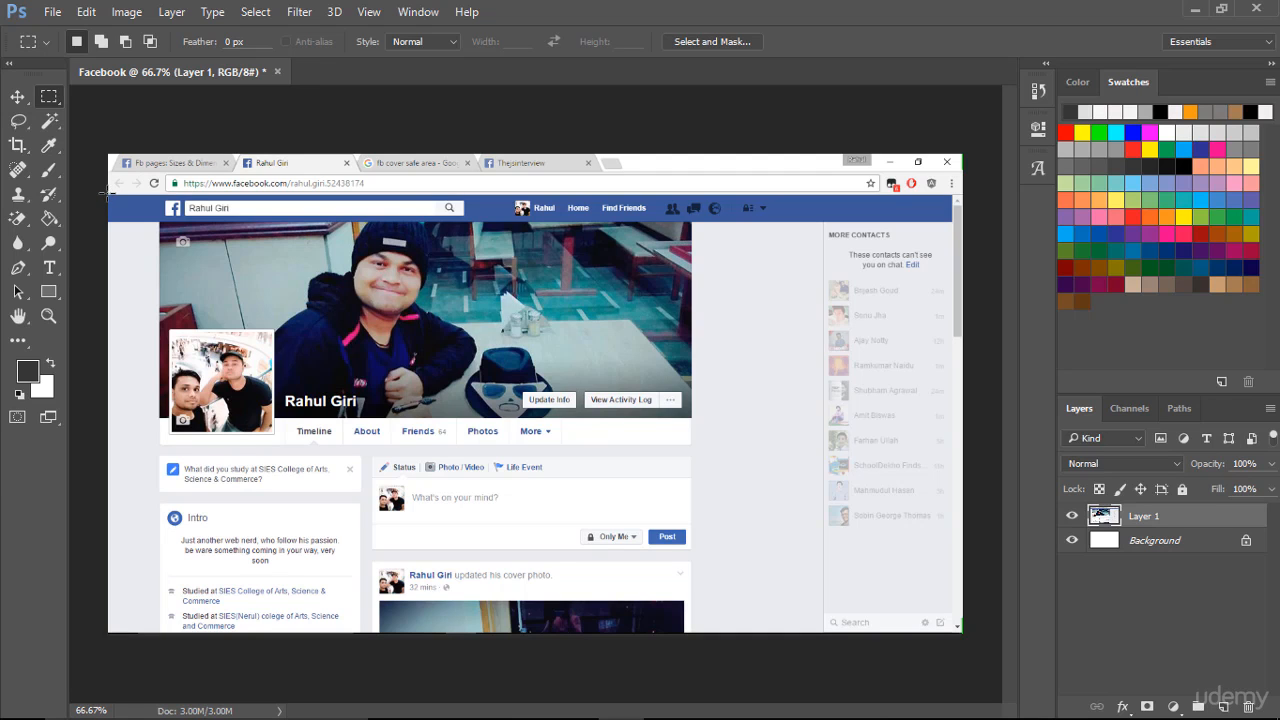
drag(108, 193, 808, 633)
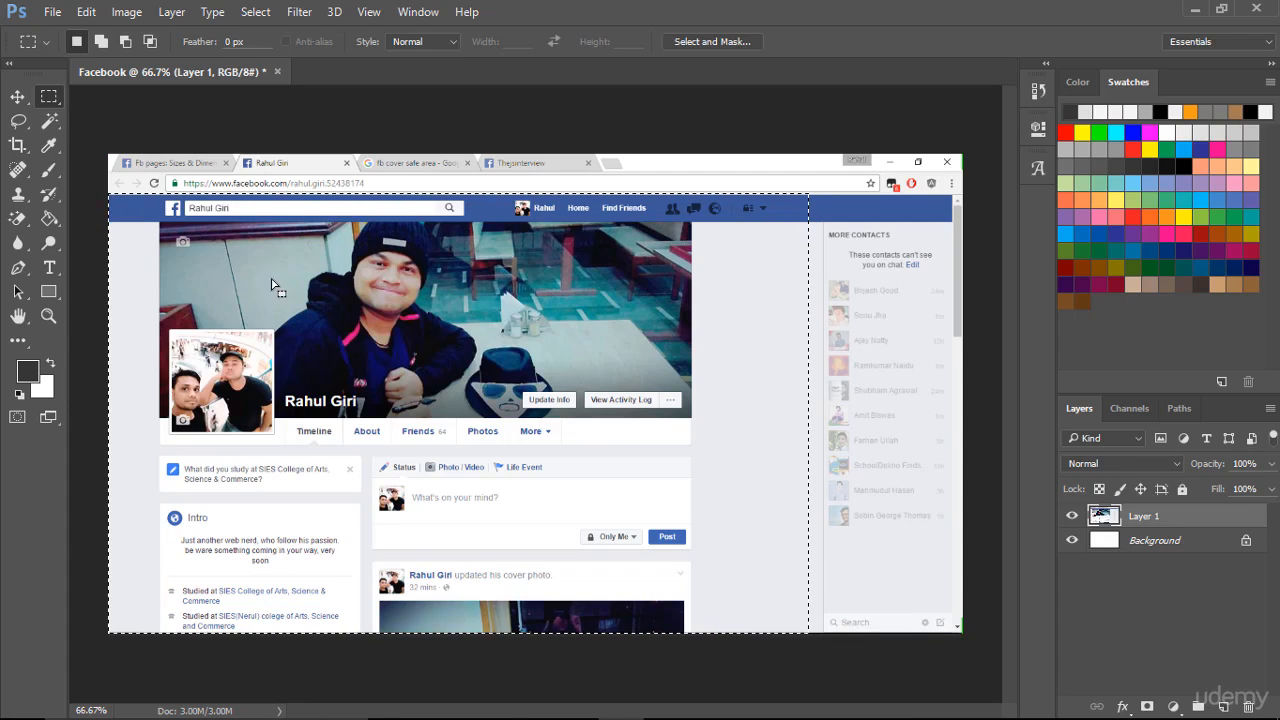
click(52, 11)
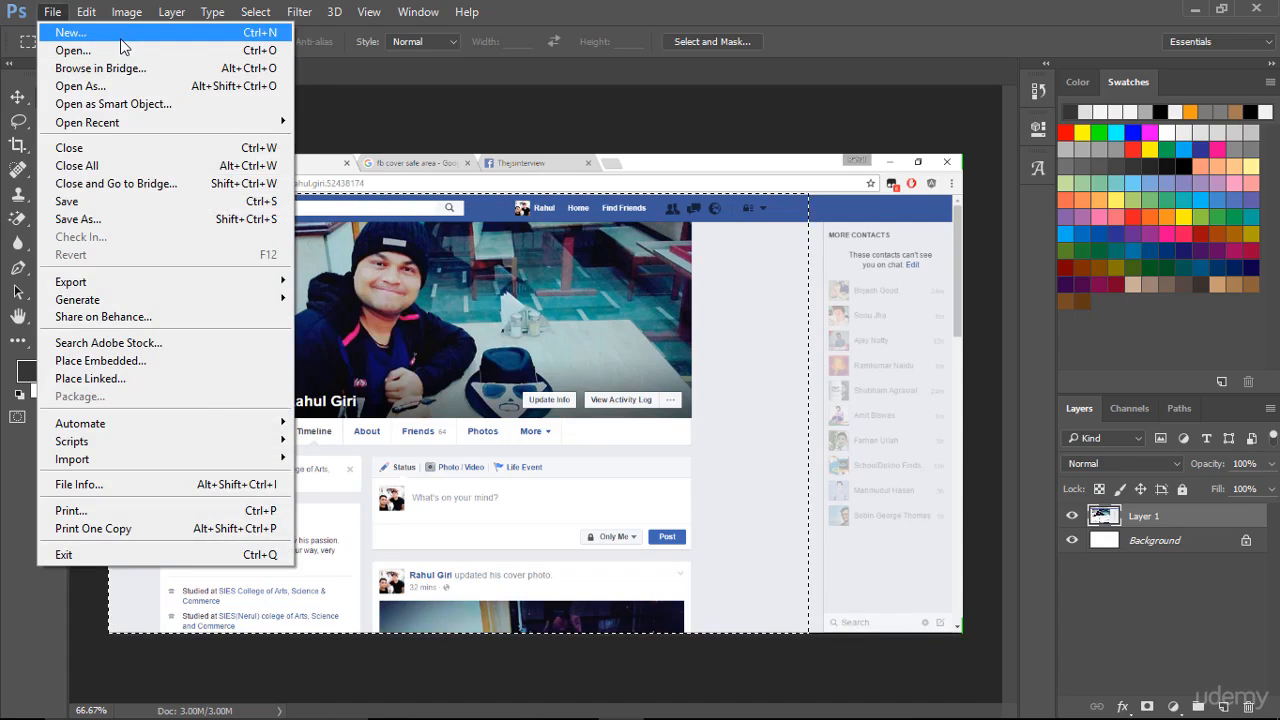
click(121, 38)
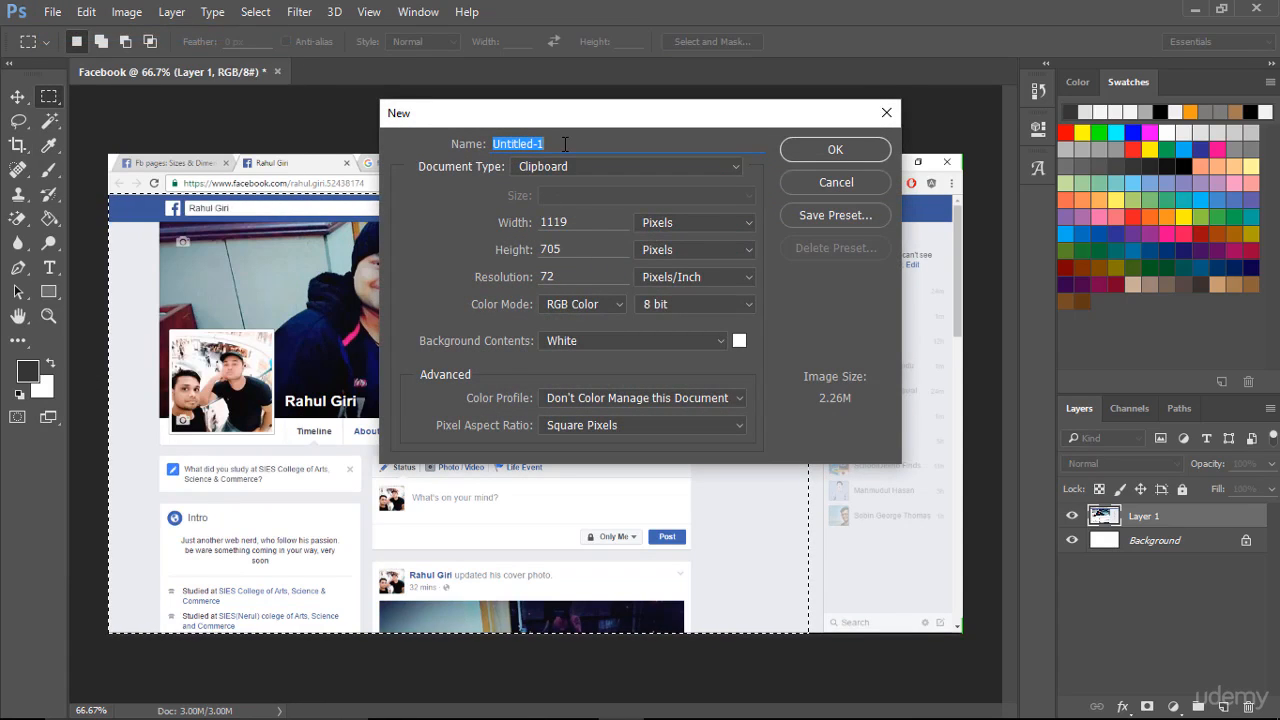
text(Facebook)
click(832, 150)
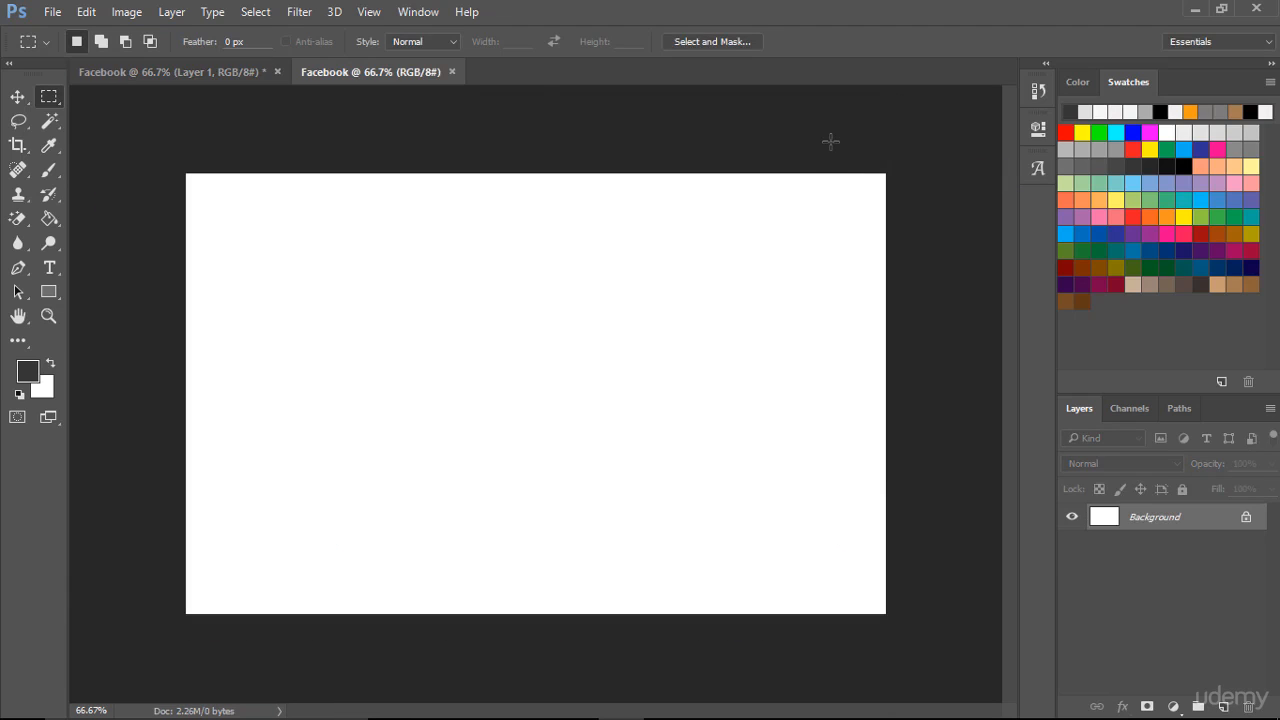
key(ctrl+v)
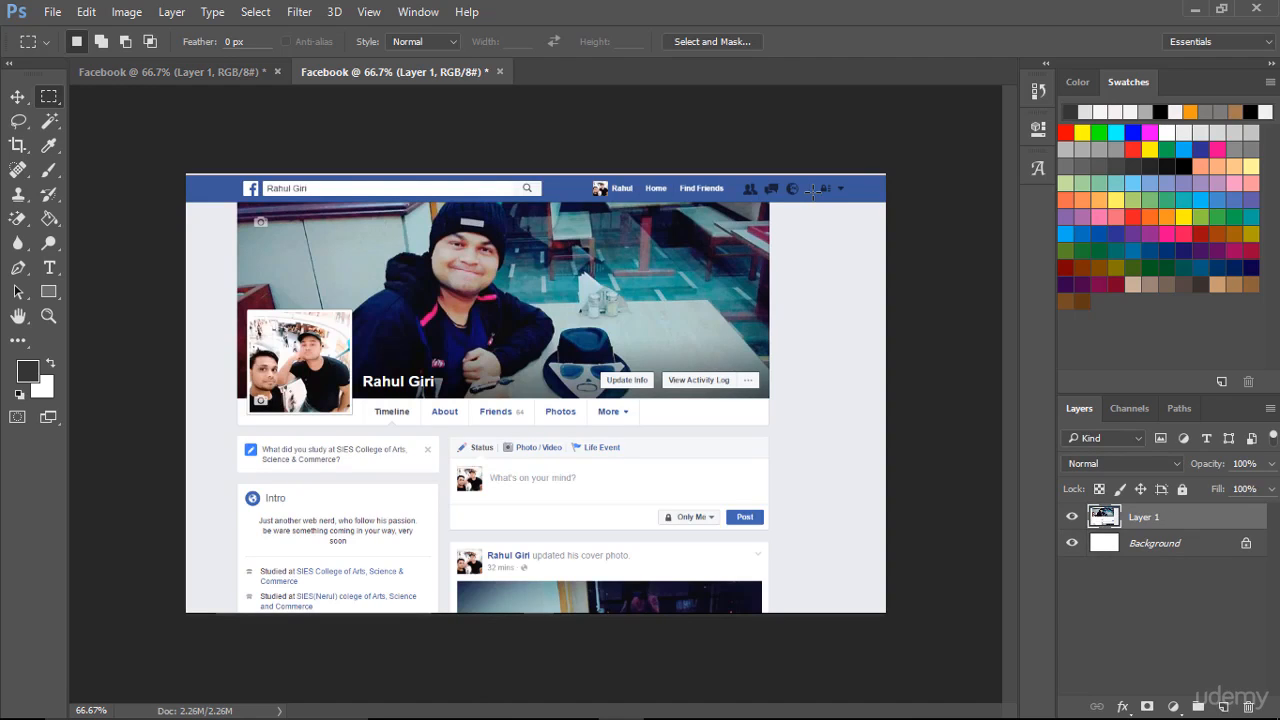
Step: Close the original full-screenshot document without saving it and enlarge the Layers panel for the new document
click(278, 72)
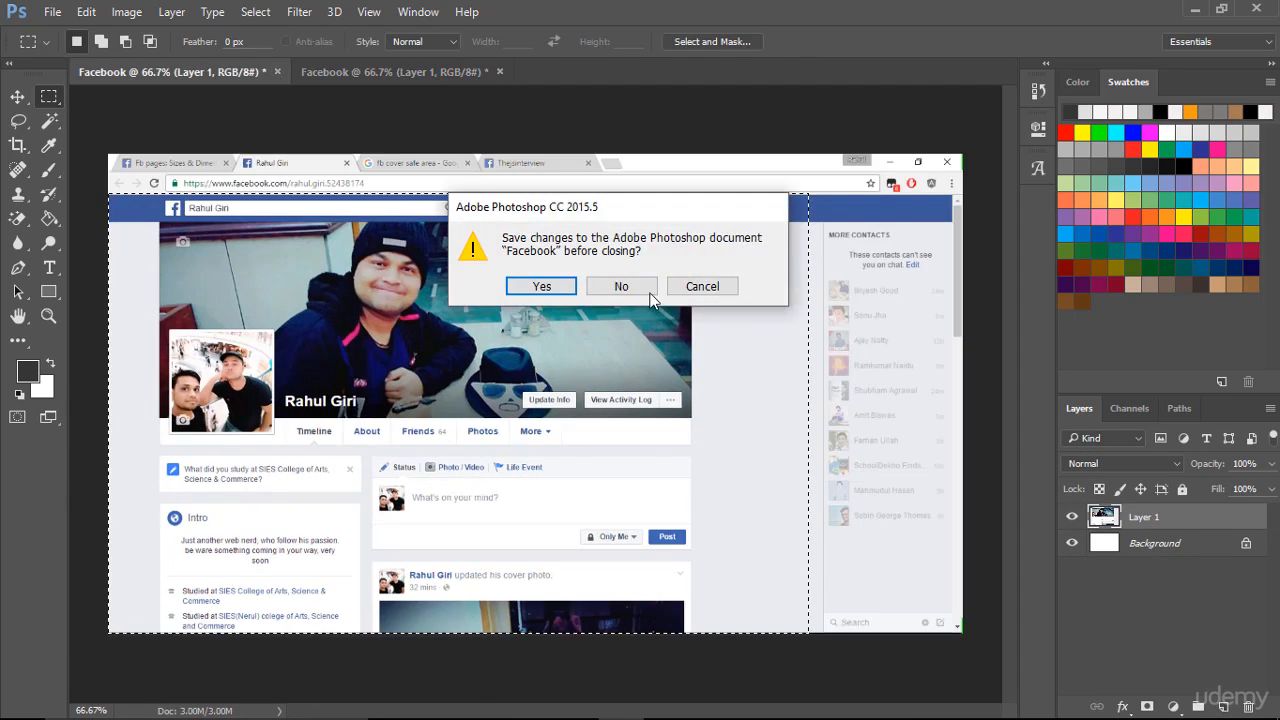
click(623, 286)
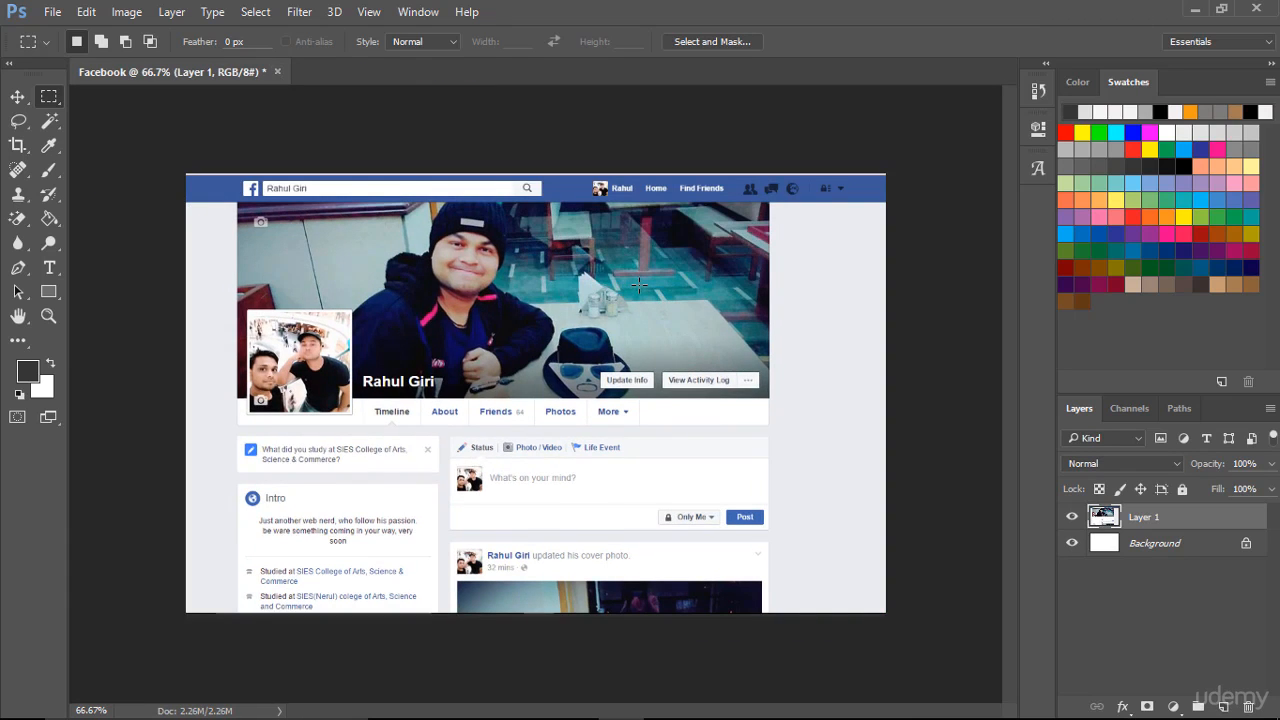
scroll(638, 285, up, 2)
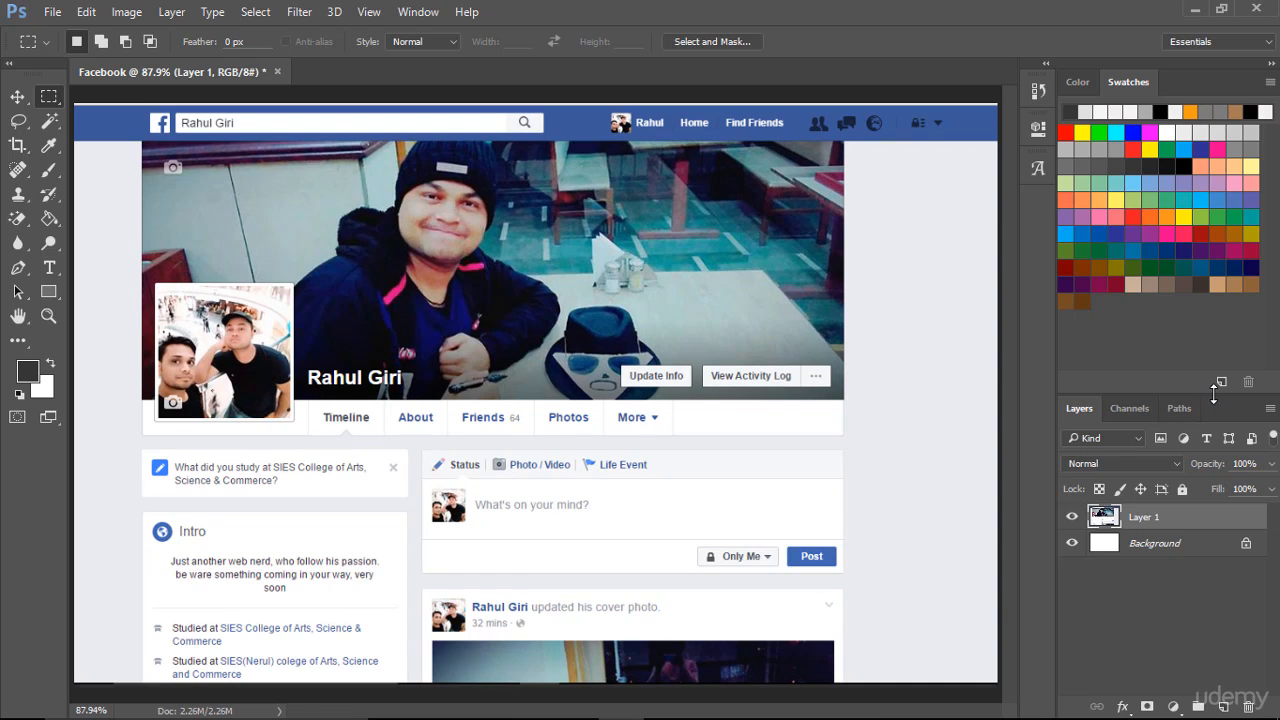
drag(1212, 397, 1212, 259)
key(v)
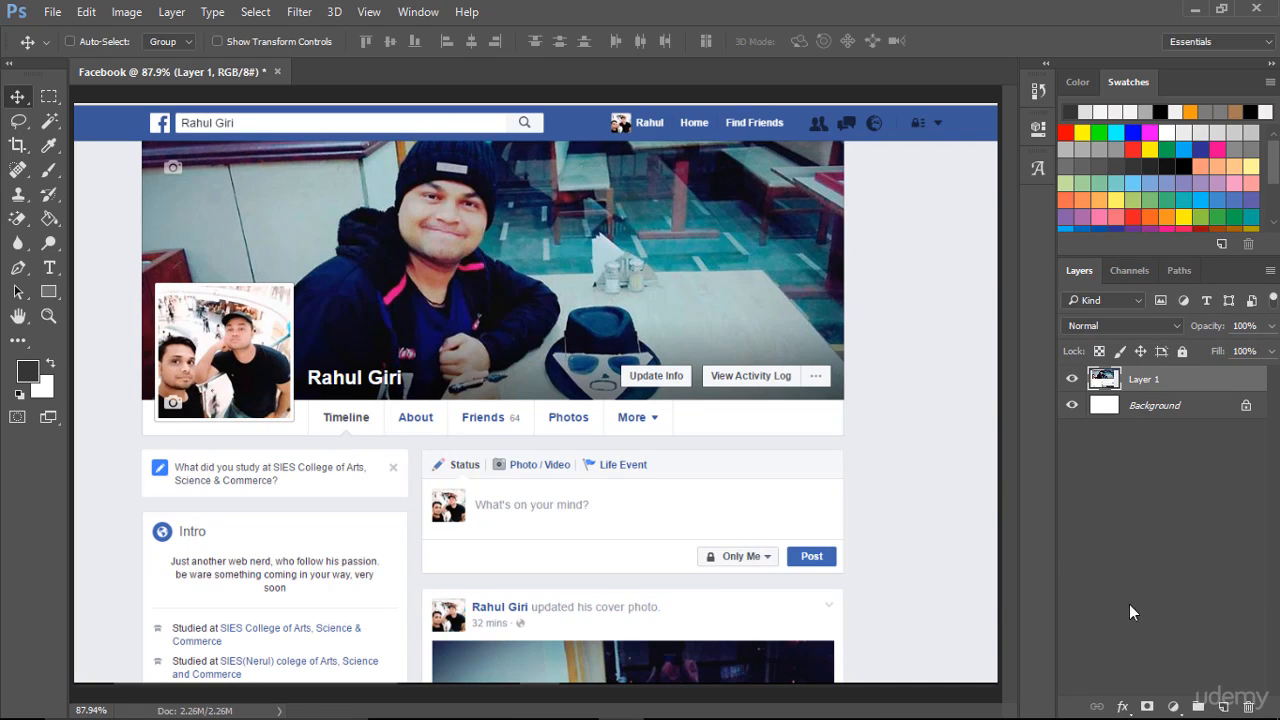
Step: Add an empty layer above the screenshot, rename the screenshot layer FB GUI and the new layer day vision
click(1223, 706)
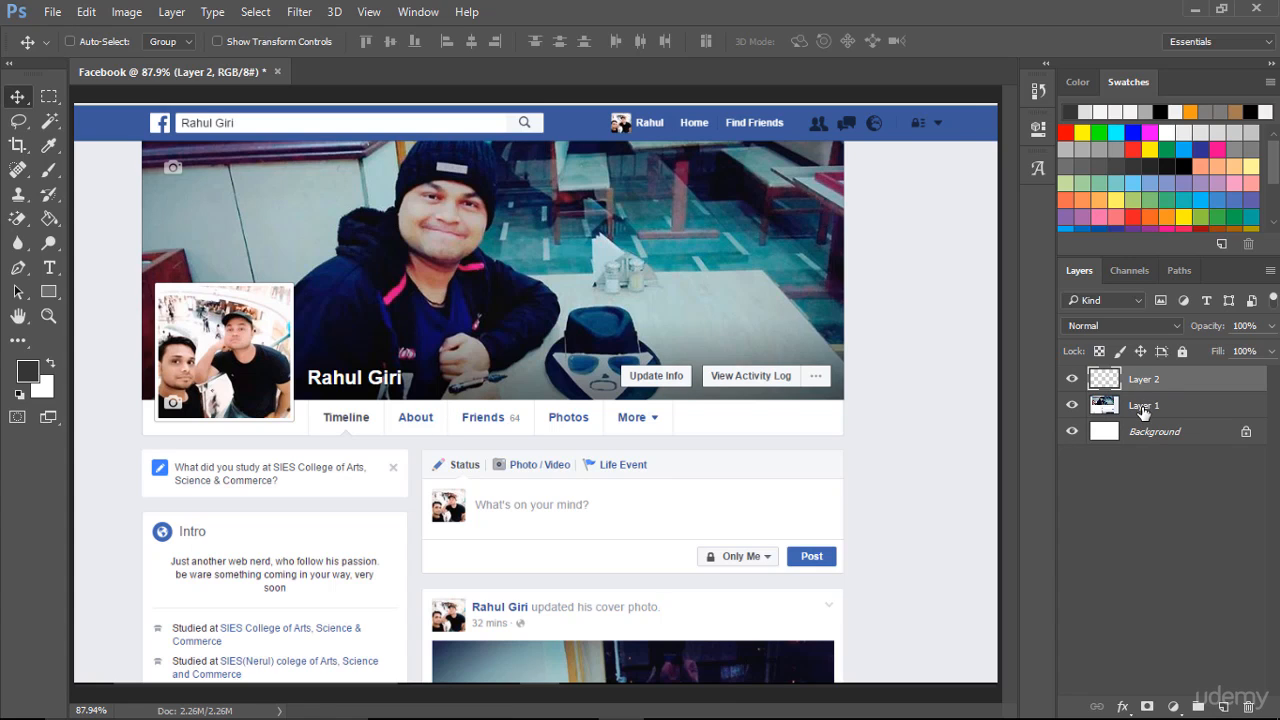
double_click(1144, 404)
text(FB GUI)
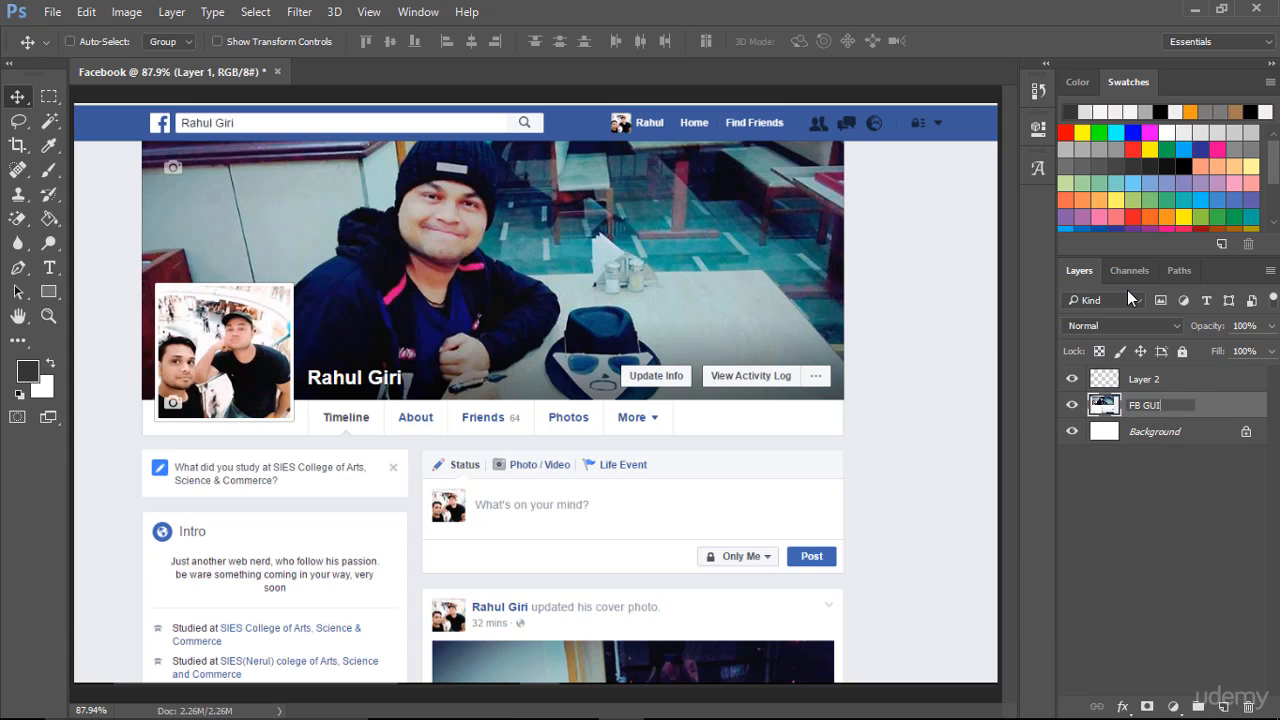
click(1158, 534)
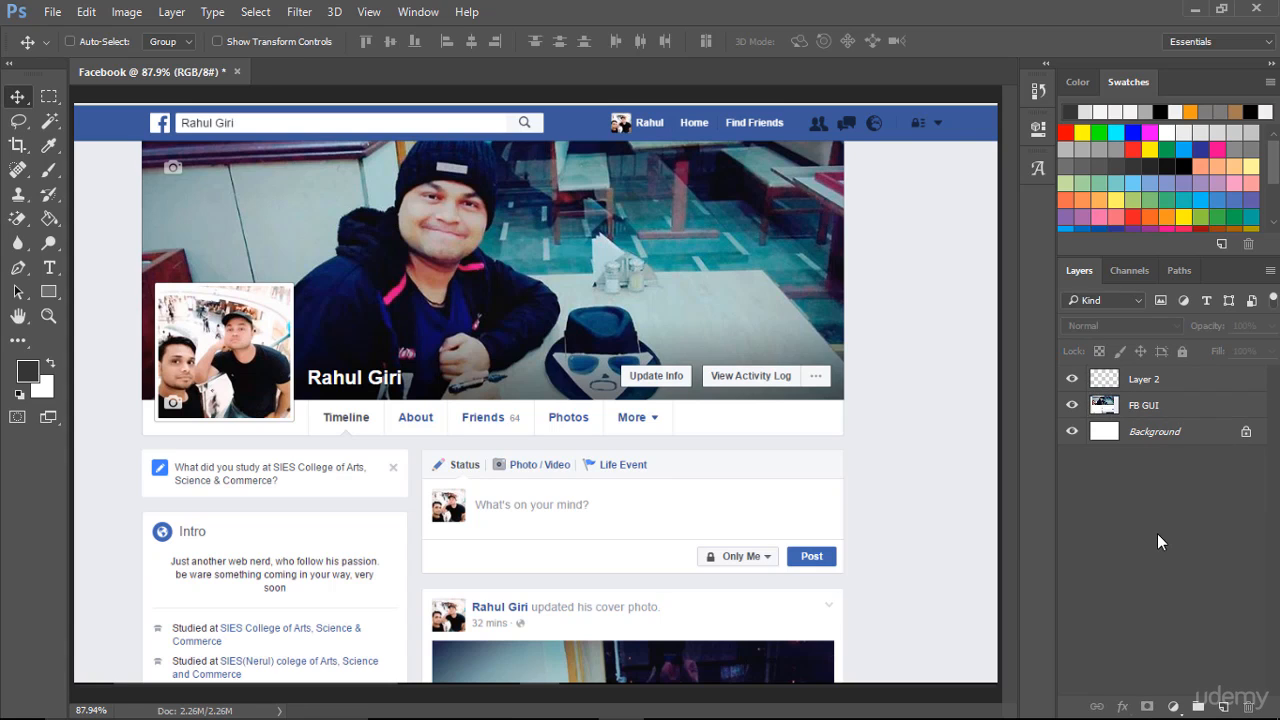
double_click(1142, 379)
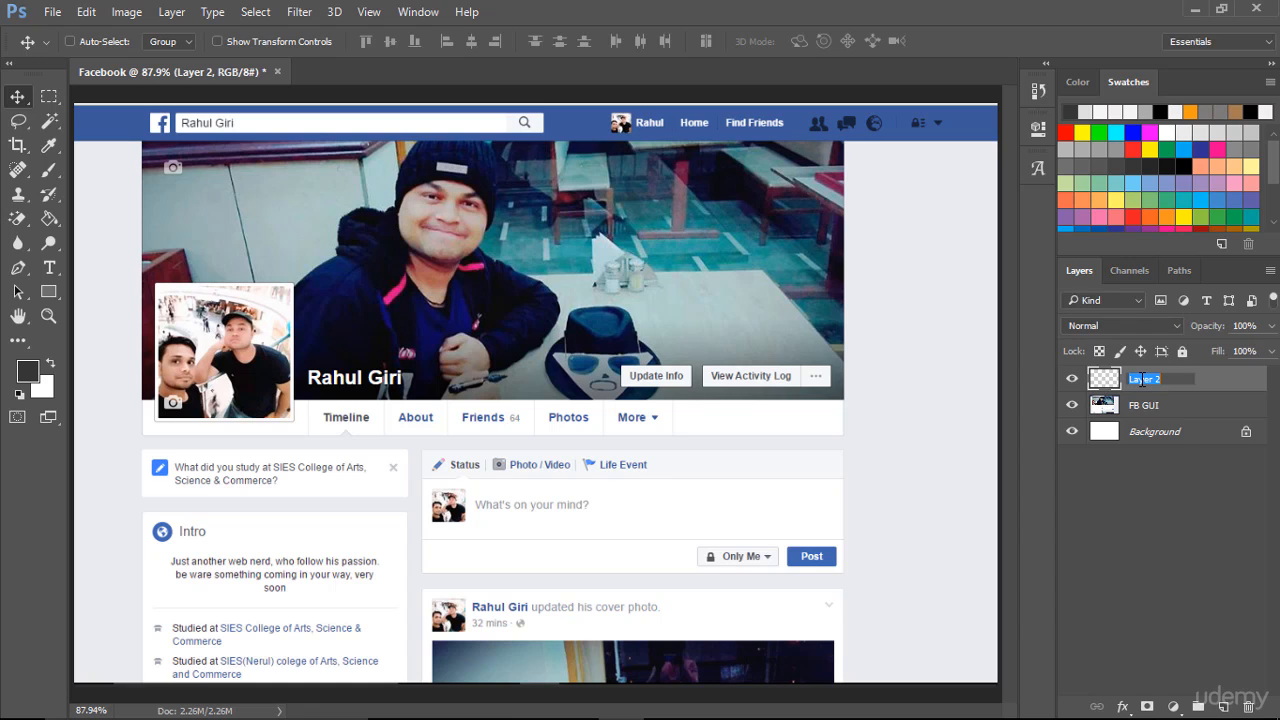
text(day vision)
click(1158, 461)
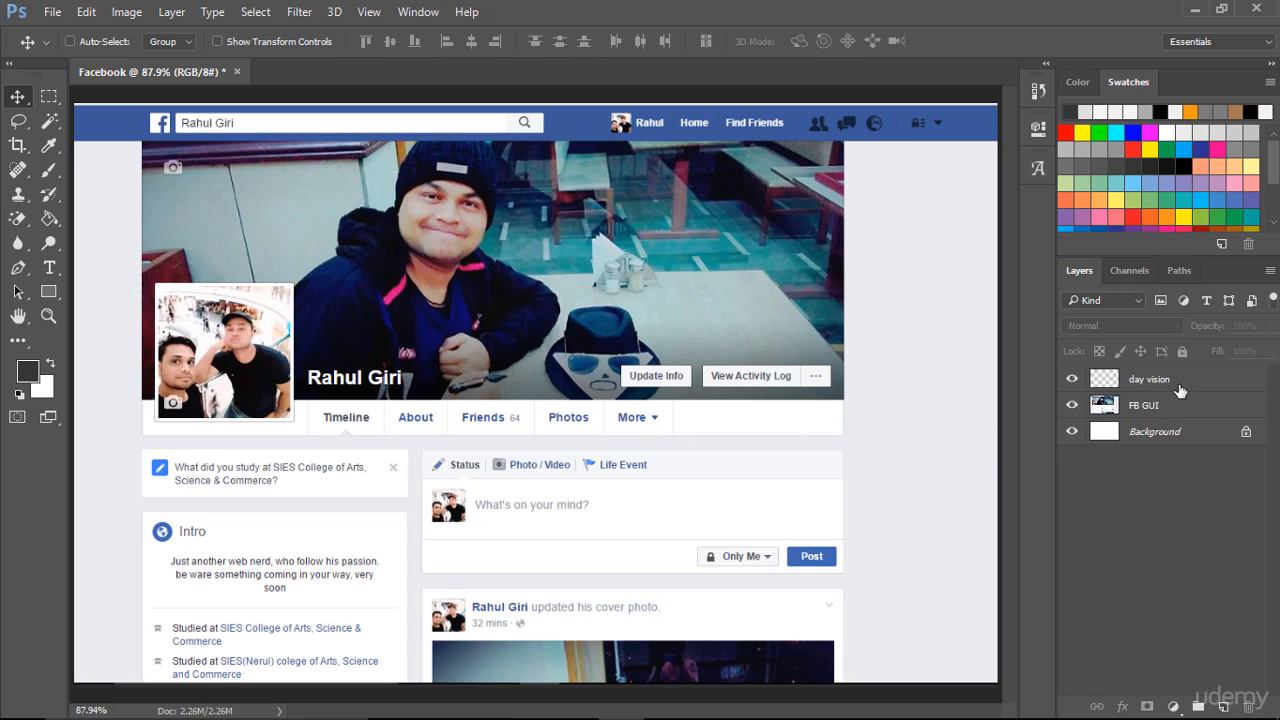
Step: Fill the day vision layer with the light grey sampled from the profile page's background and hide the layer
click(1105, 386)
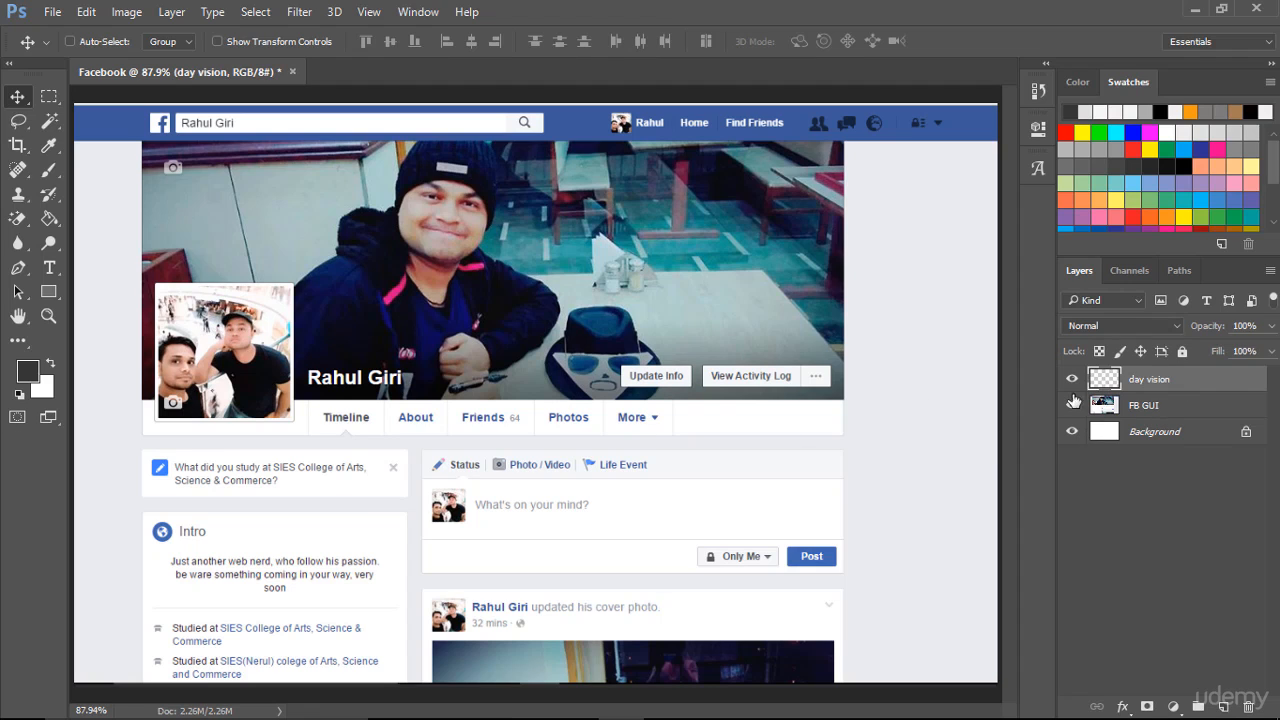
double_click(1104, 385)
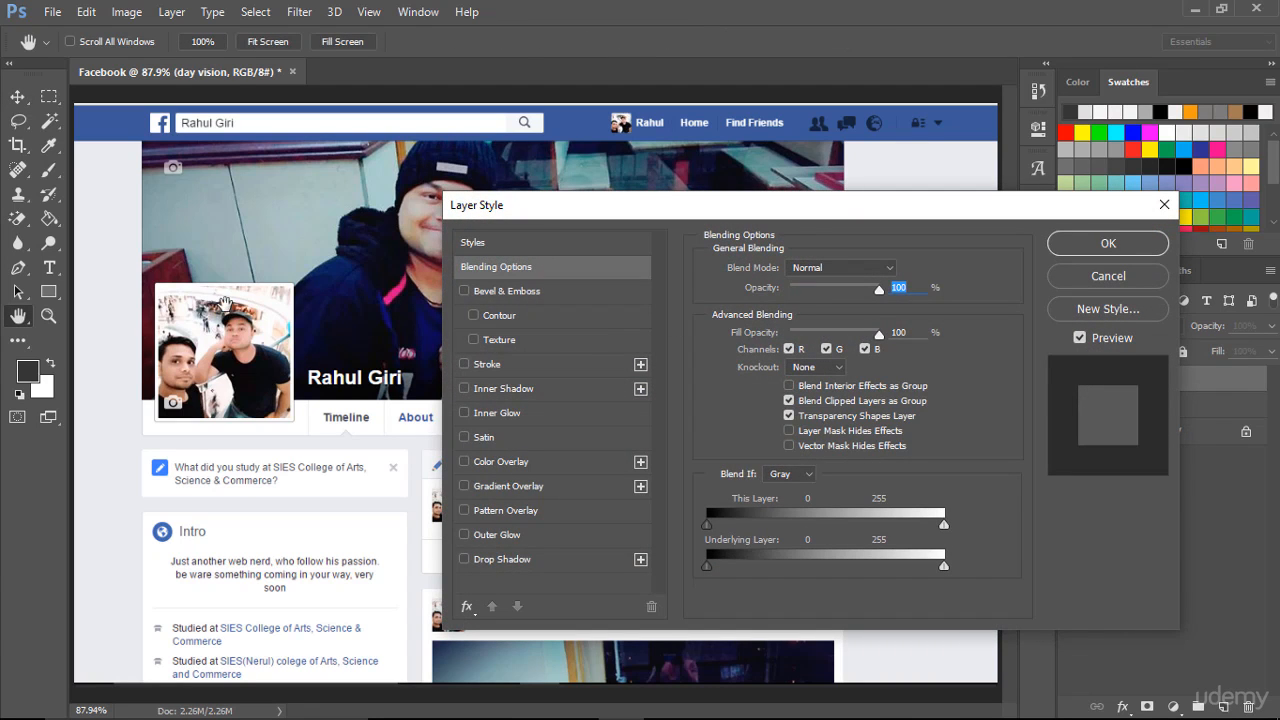
click(1164, 204)
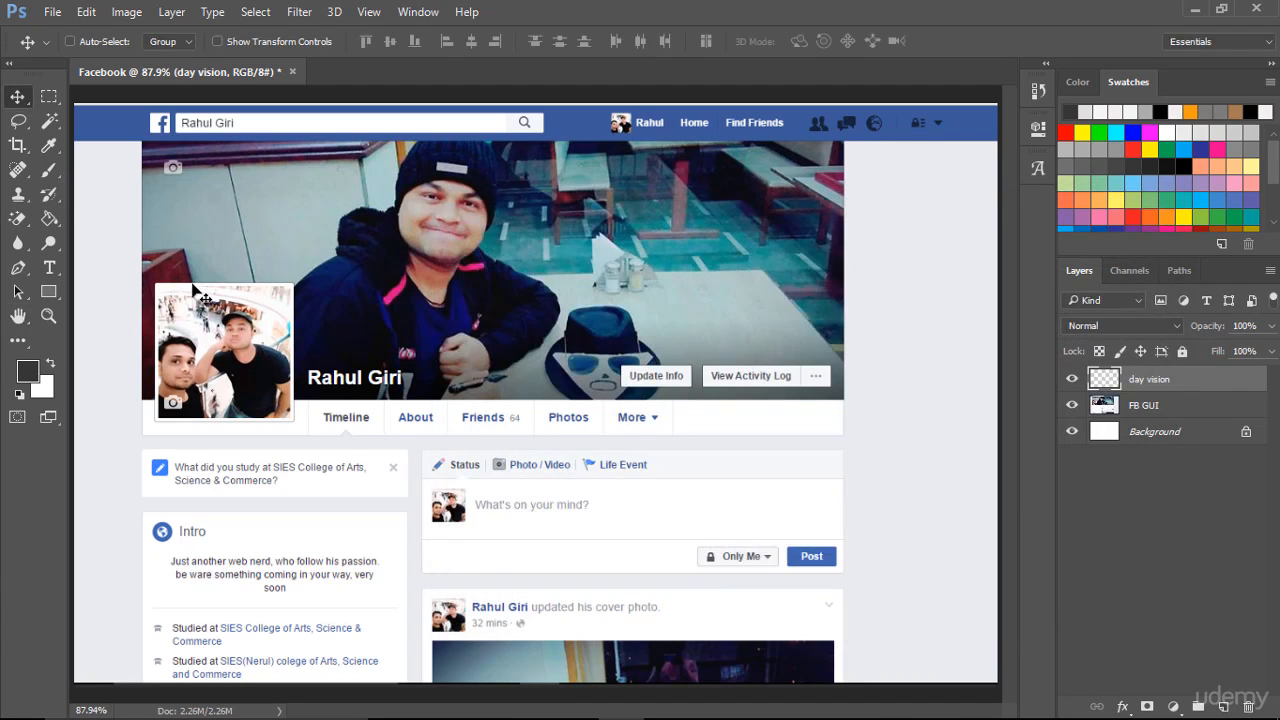
key(i)
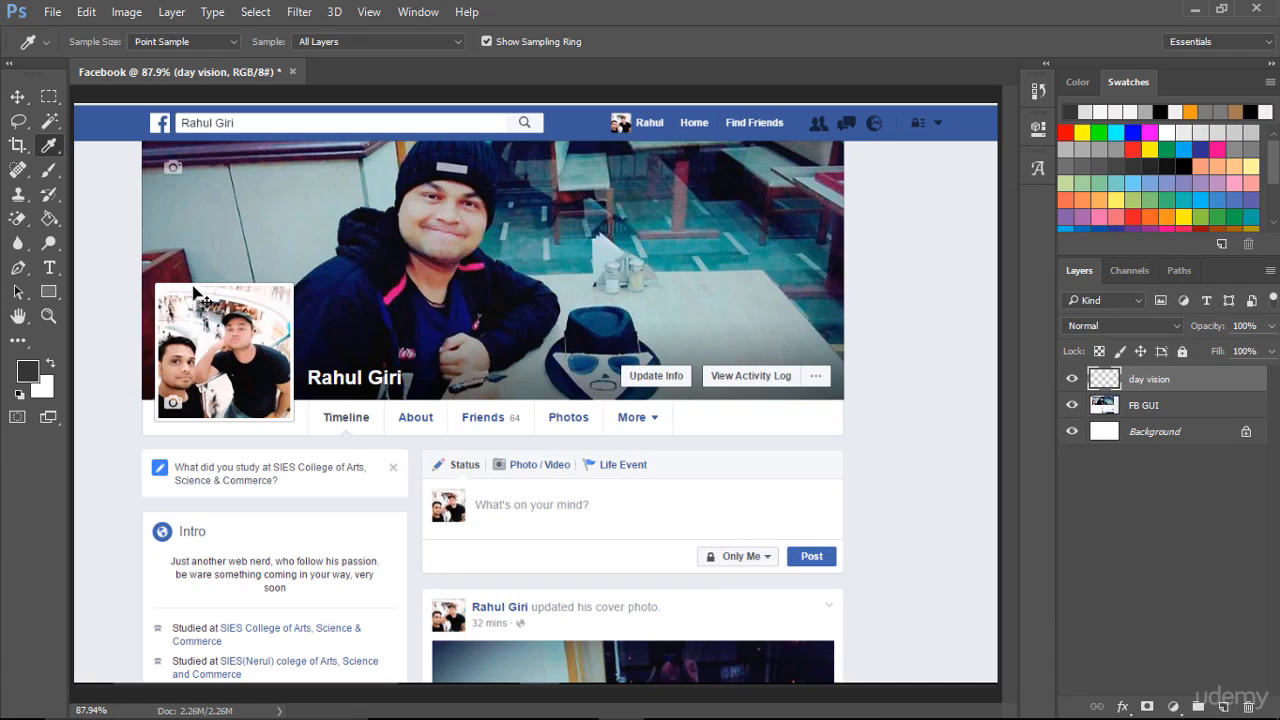
click(120, 221)
click(119, 219)
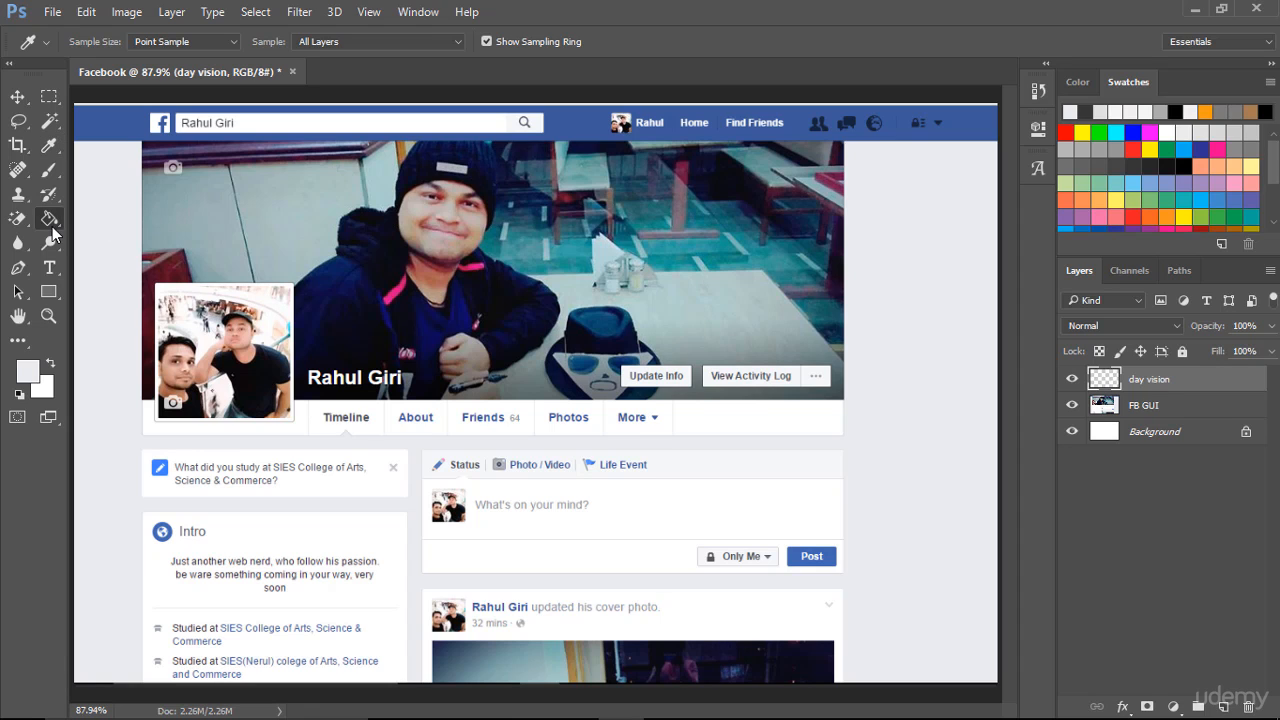
drag(52, 226, 93, 236)
click(121, 236)
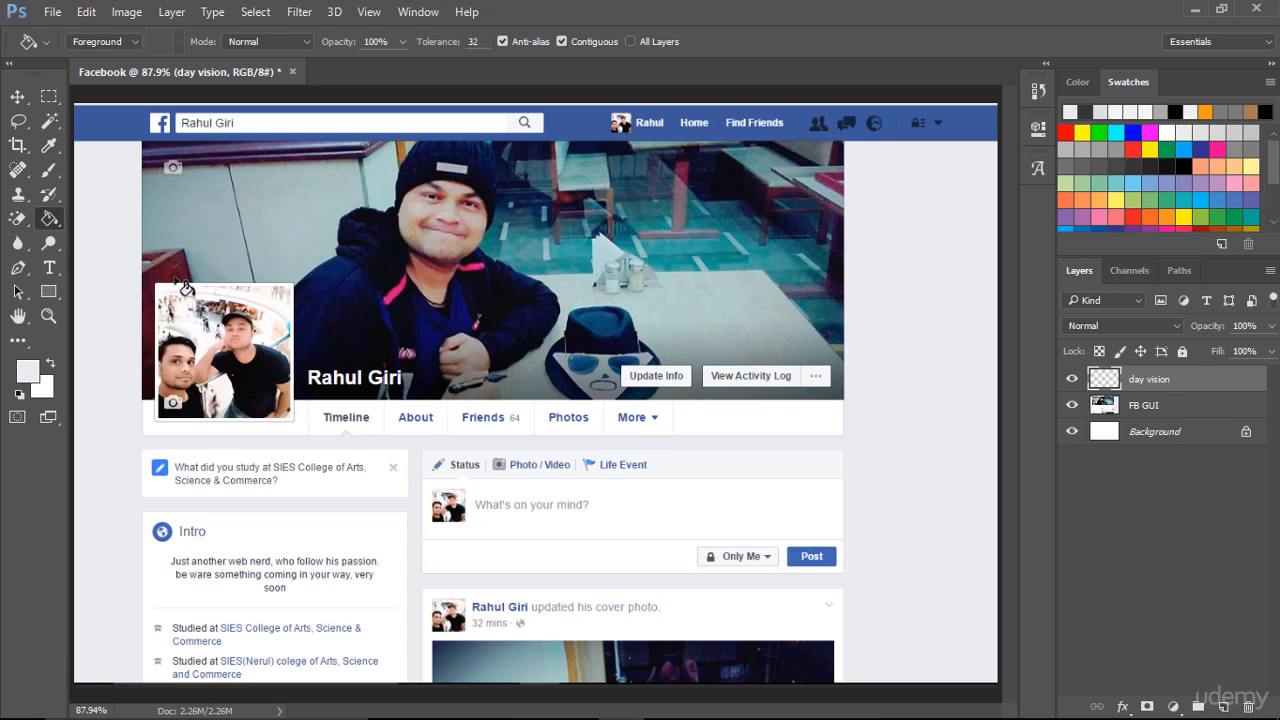
click(121, 271)
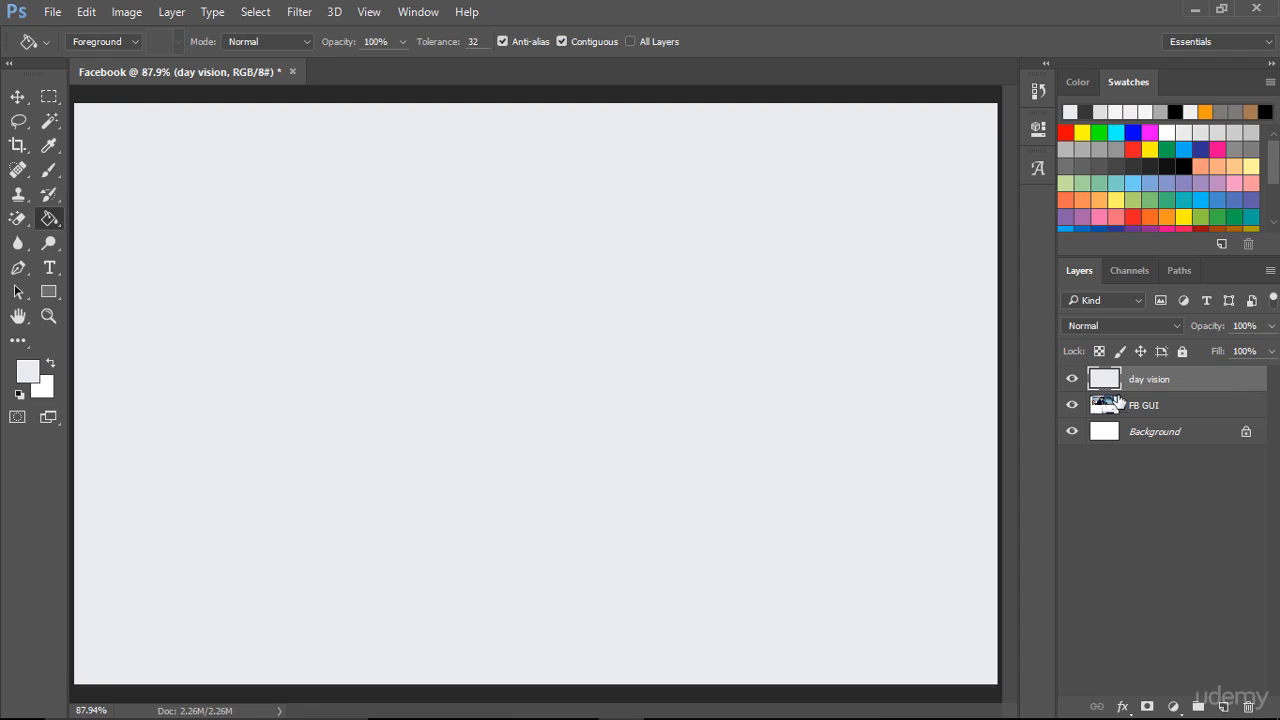
click(1073, 380)
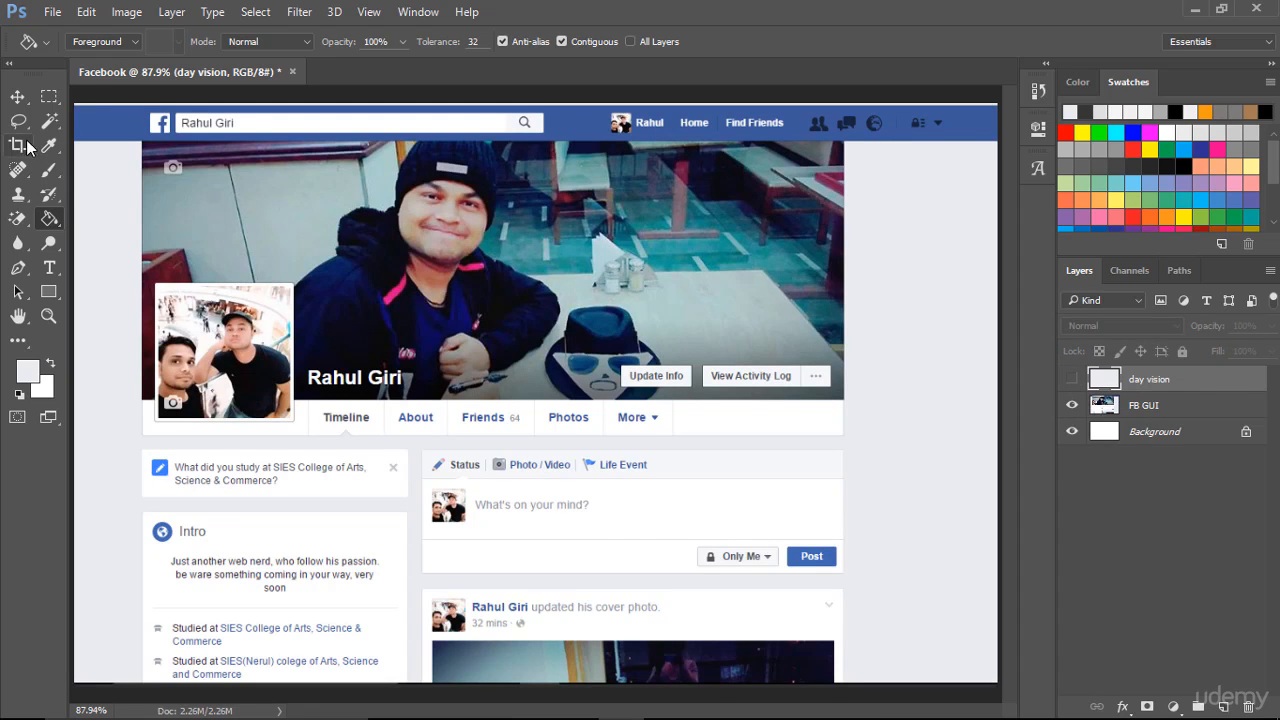
Step: Create an 851 x 315 px rectangle shape starting on the cover photo and collapse its shape properties
drag(55, 292, 92, 290)
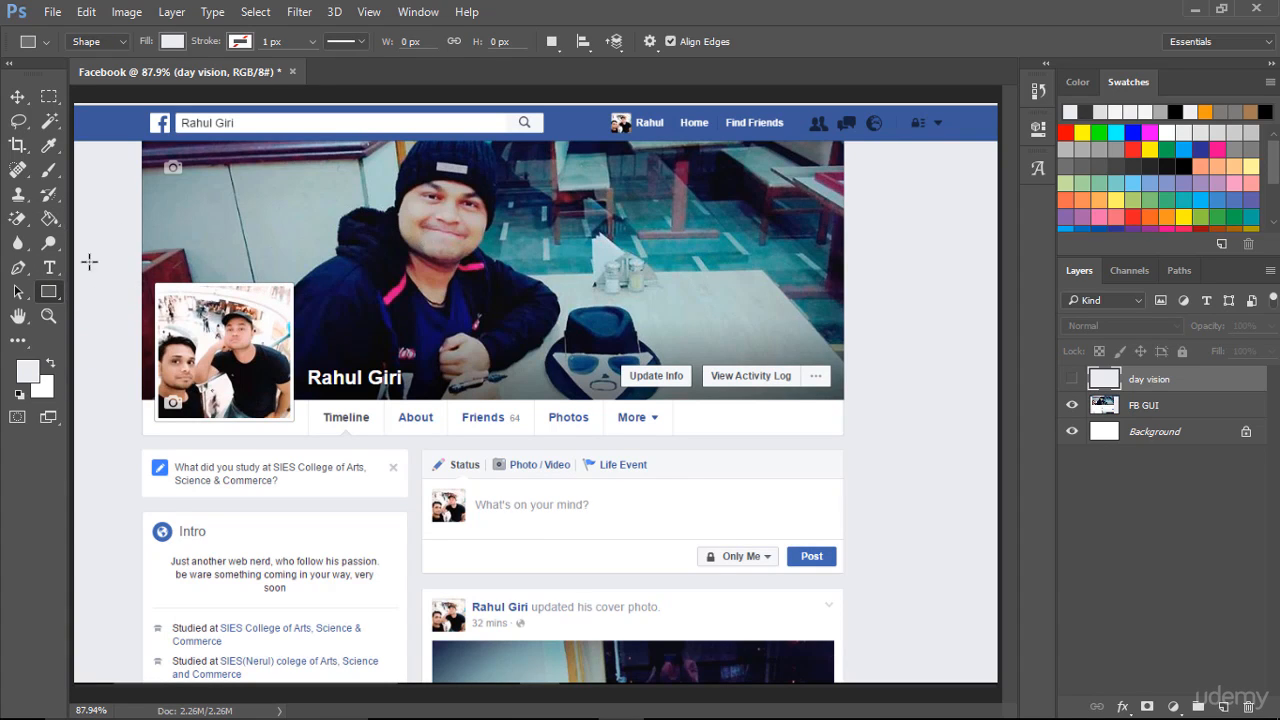
click(379, 264)
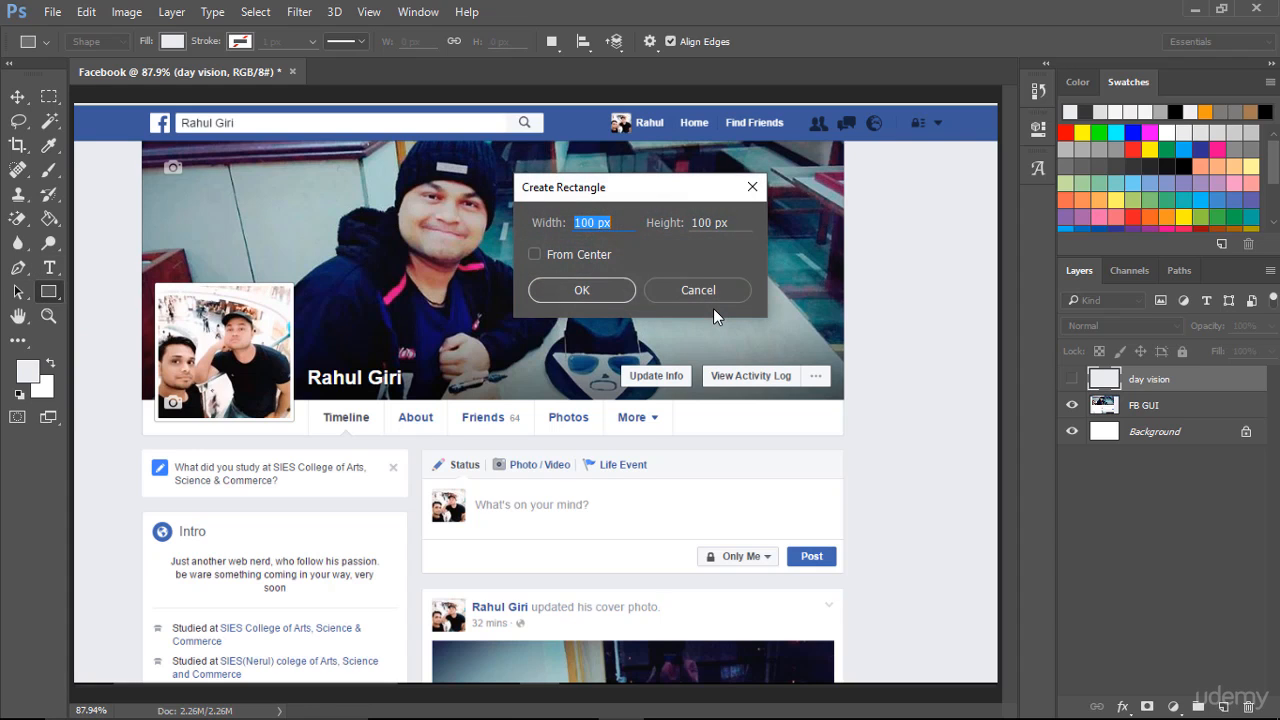
text(851)
drag(733, 223, 684, 227)
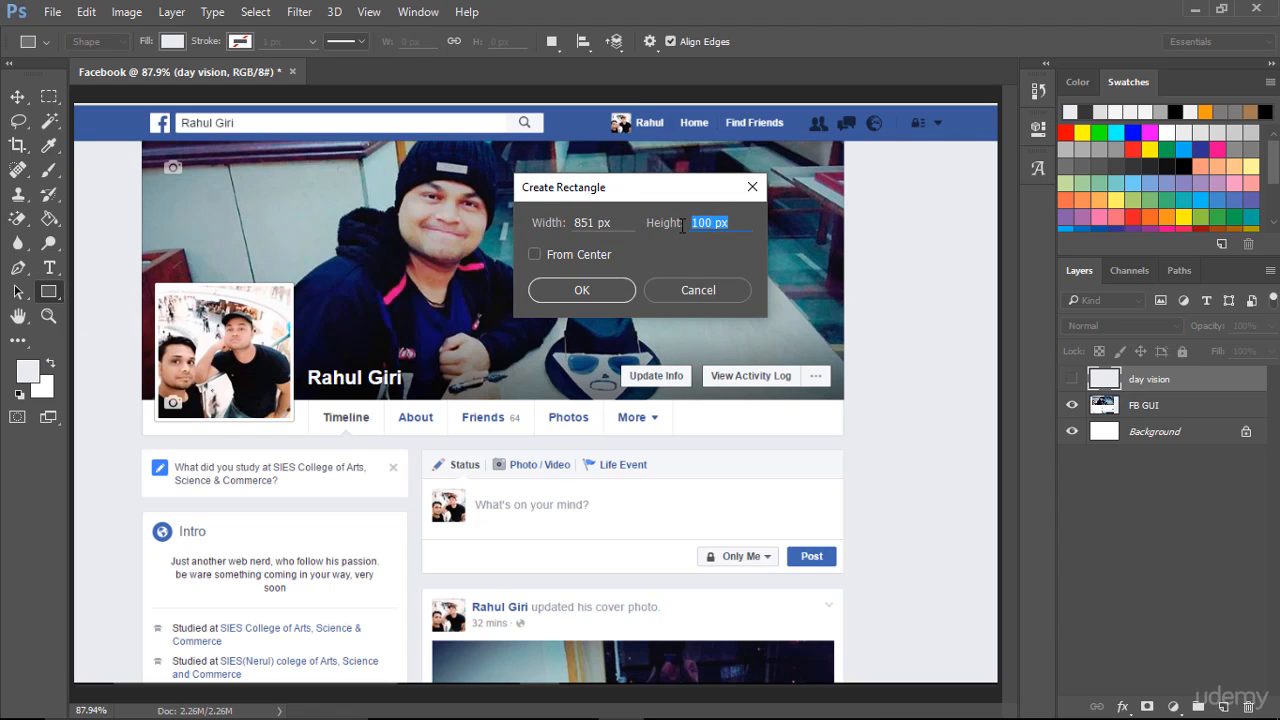
text(1)
key(BackSpace)
text(315)
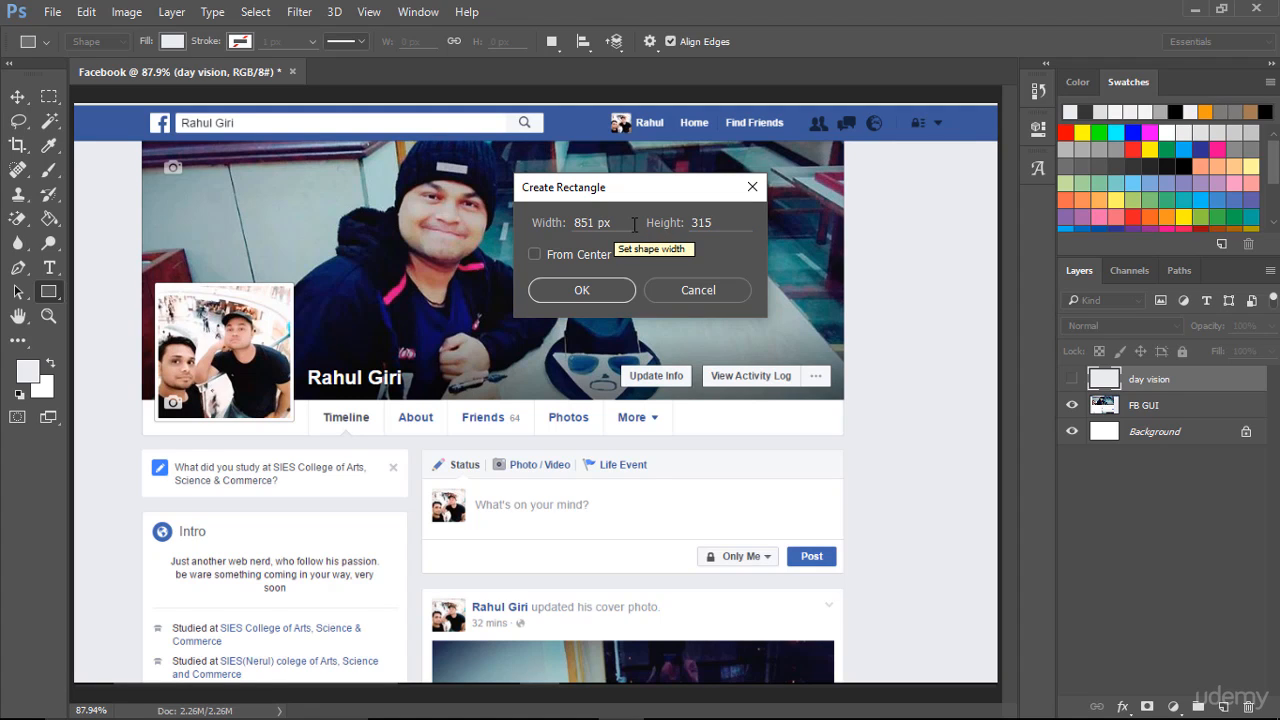
click(588, 290)
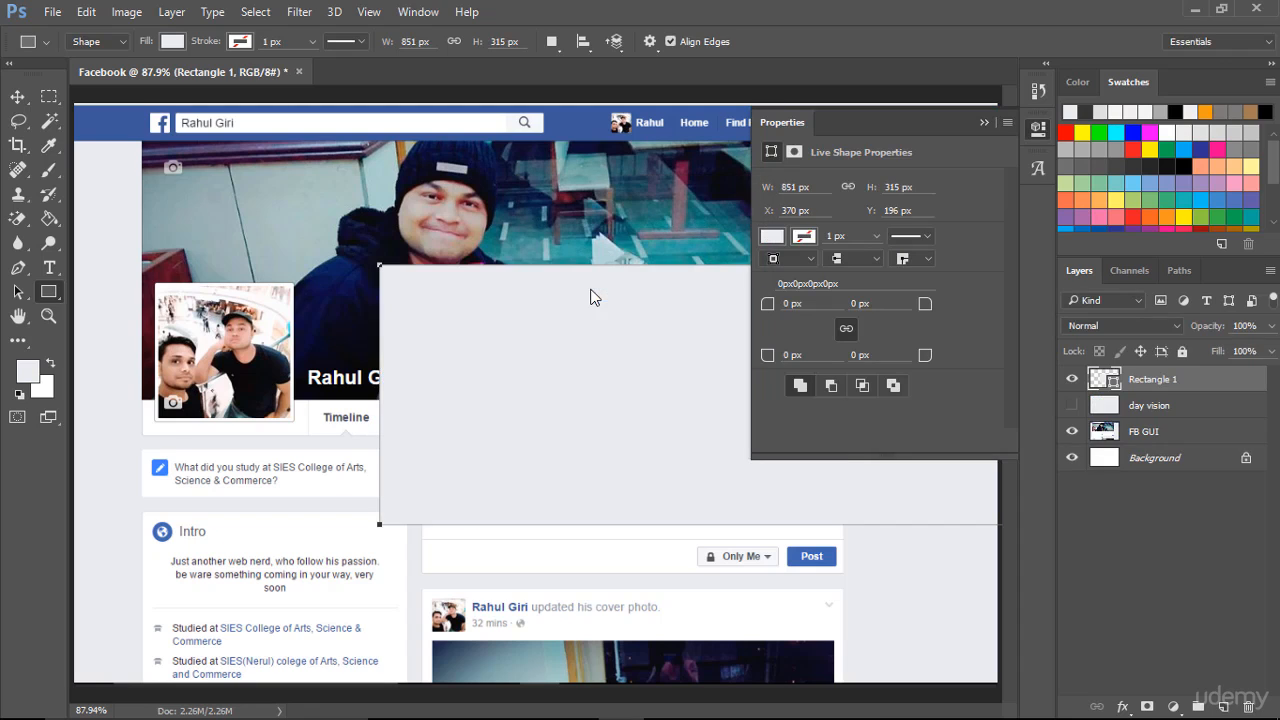
click(984, 123)
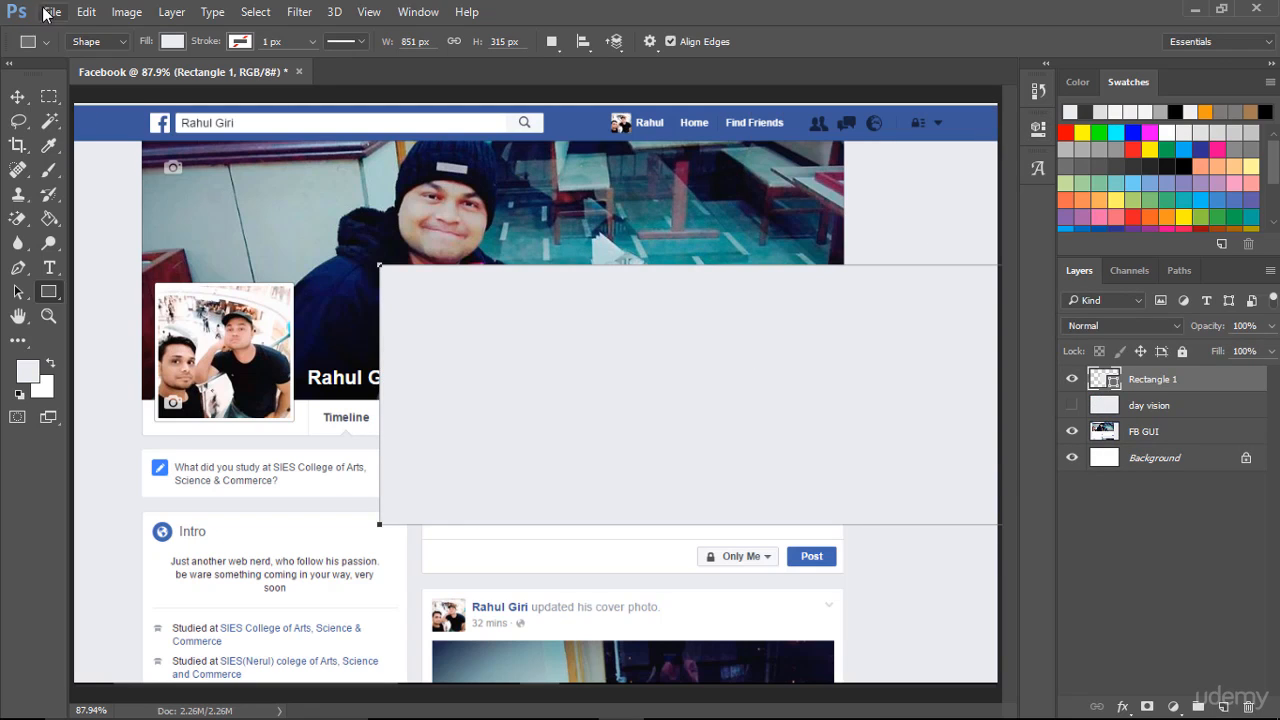
Step: Check the ruler unit options in the Units & Rulers preferences and close the preferences without changes
click(90, 16)
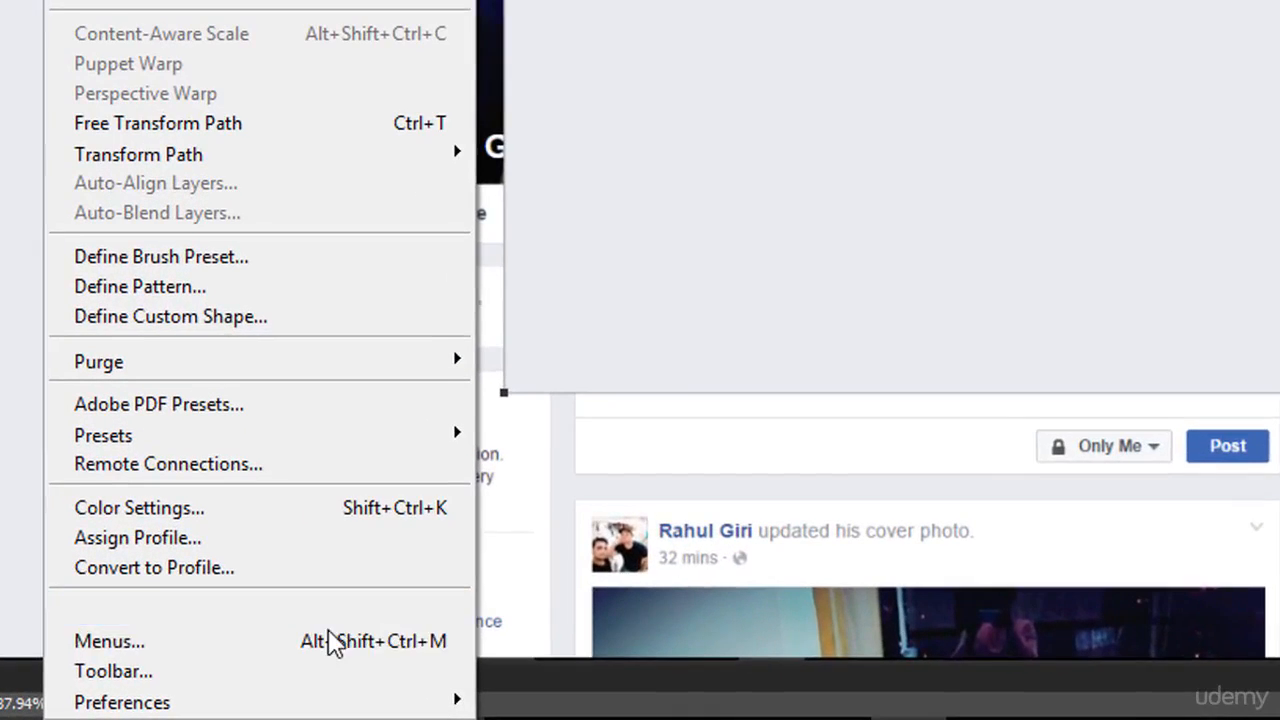
mouse_move(306, 700)
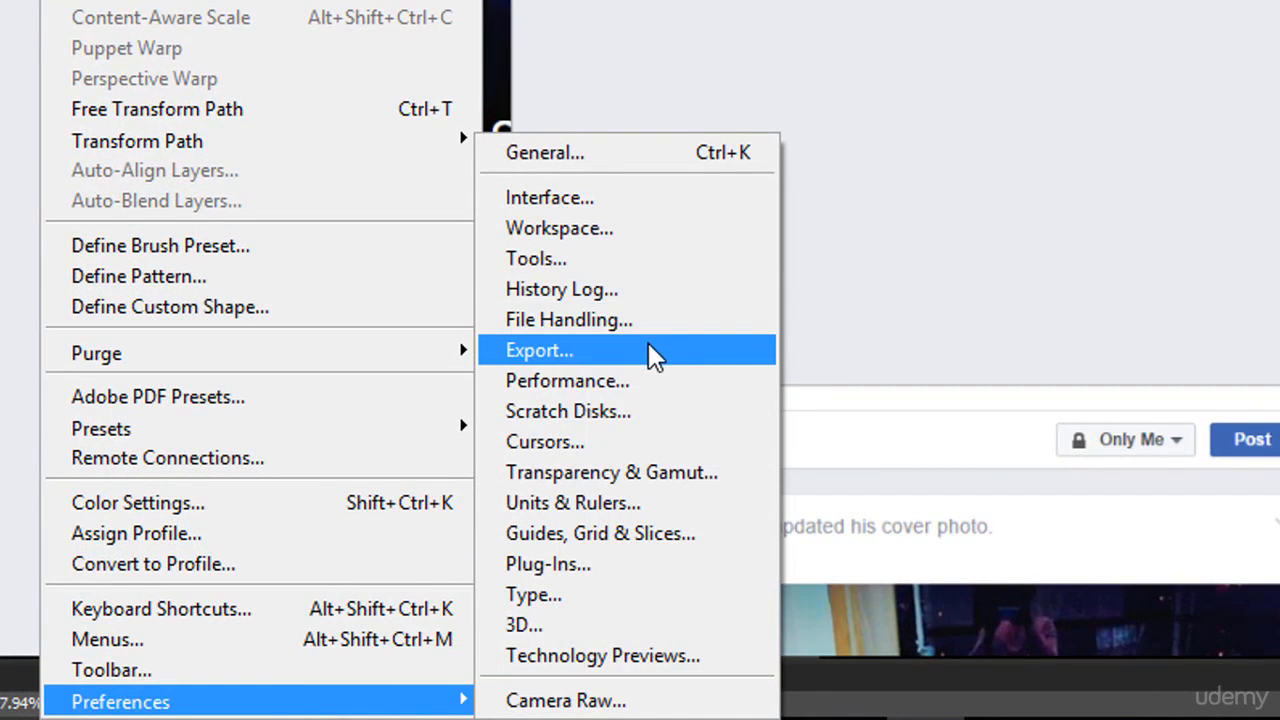
click(675, 508)
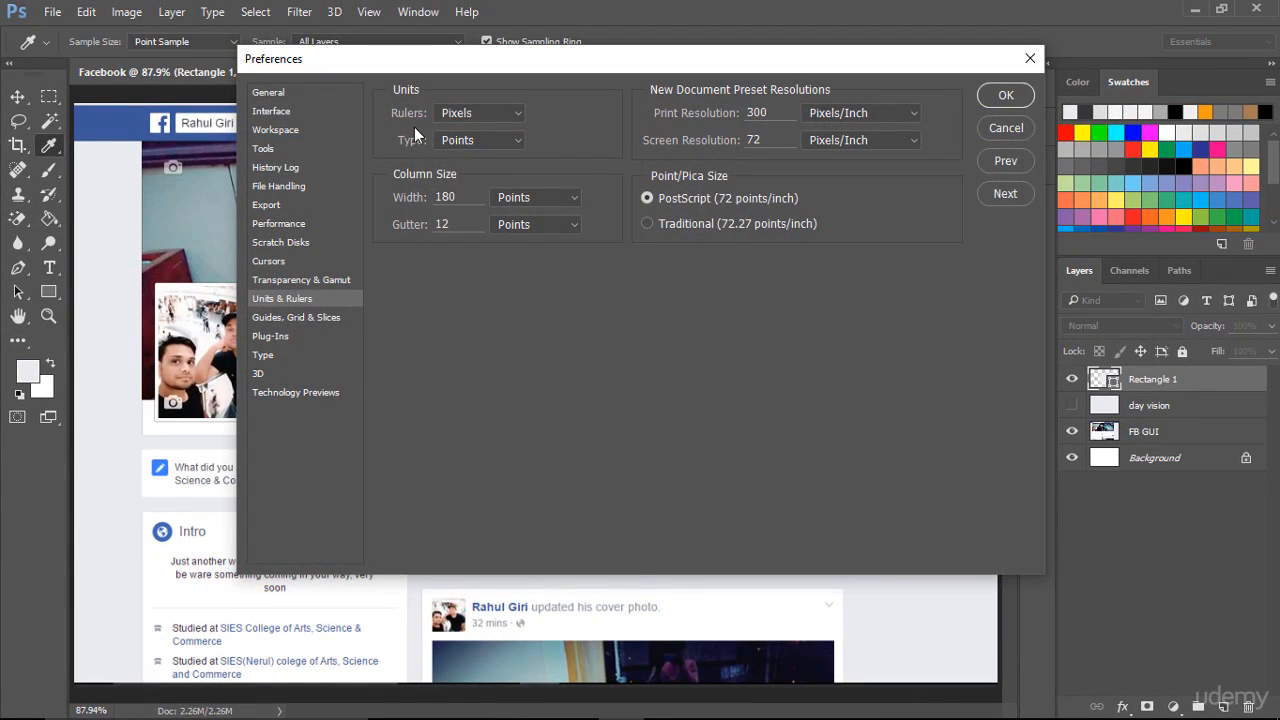
click(513, 119)
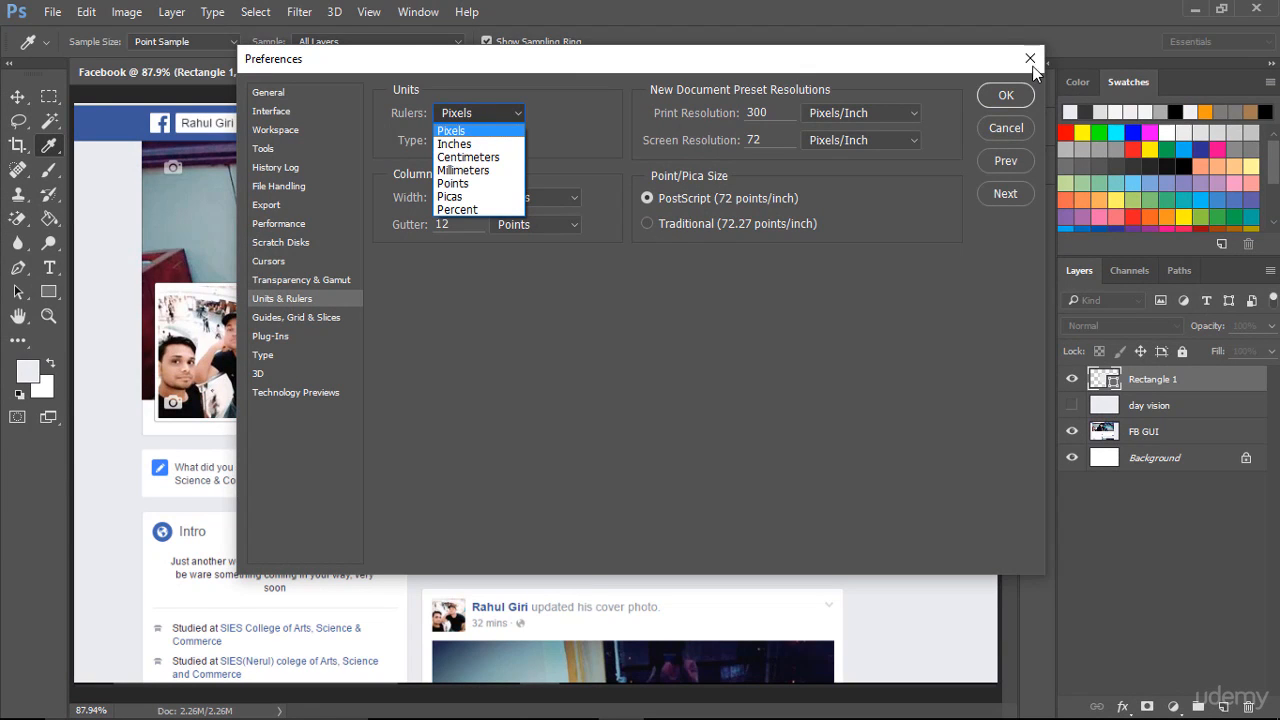
click(1031, 60)
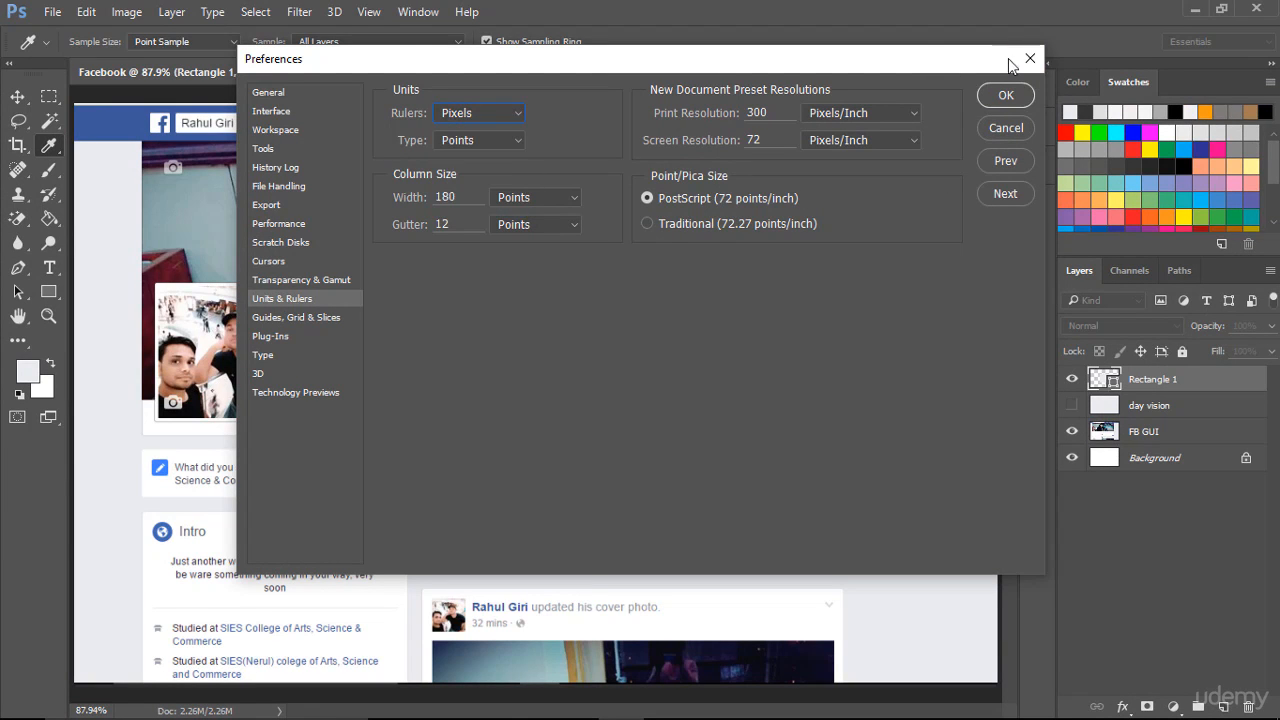
click(1031, 59)
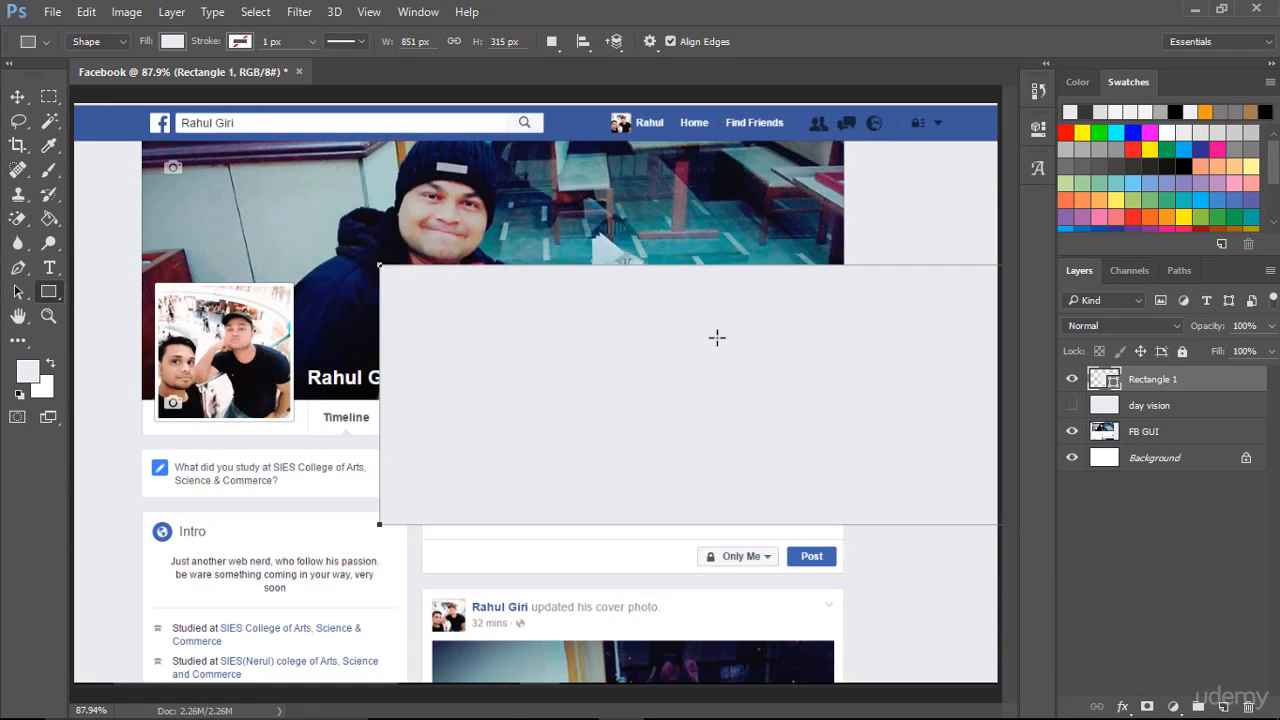
Step: Move the 851 x 315 px rectangle so it exactly covers the cover photo beneath the blue header bar
click(17, 96)
drag(692, 420, 444, 289)
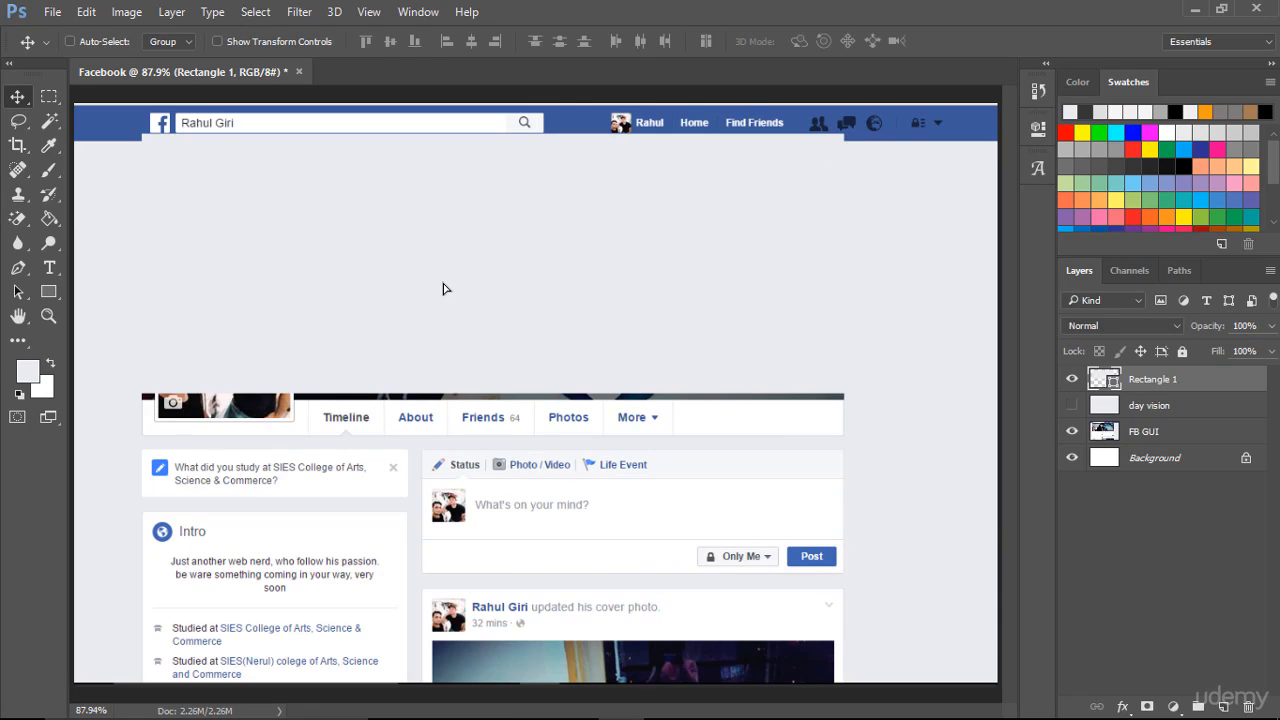
key(ctrl+plus)
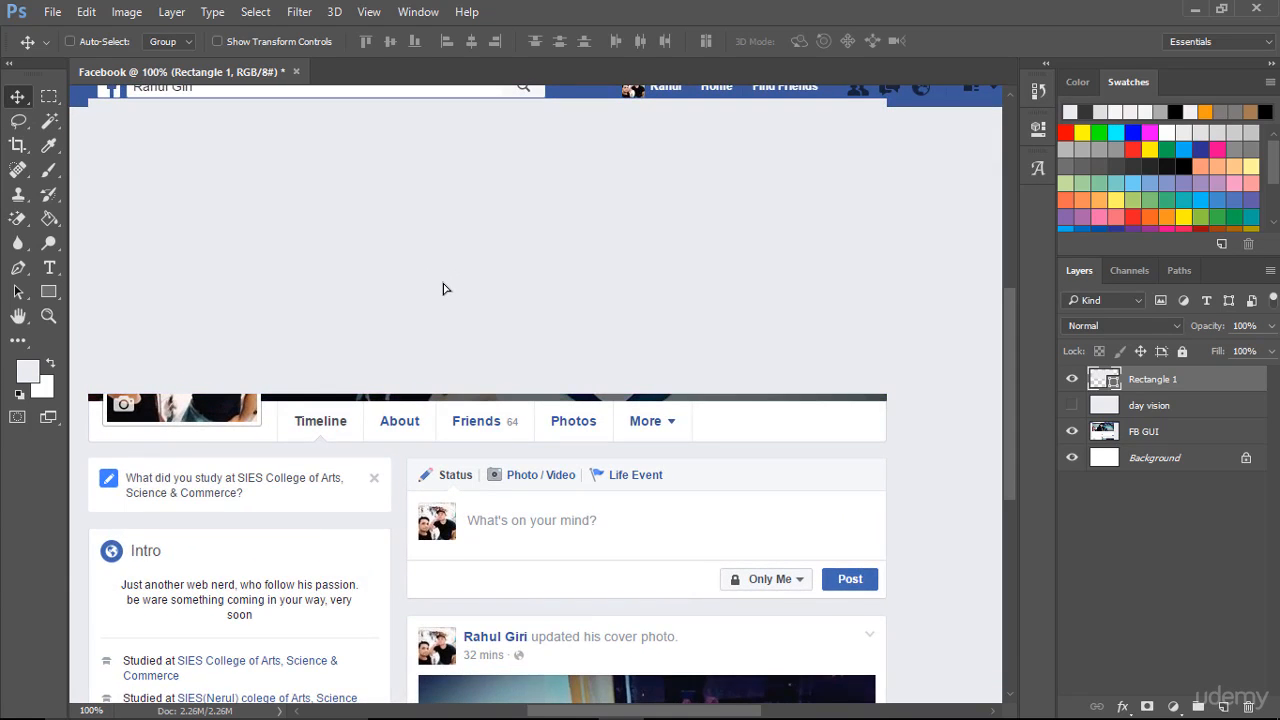
scroll(443, 288, up, 1)
scroll(443, 289, up, 1)
mouse_move(400, 322)
mouse_down()
mouse_move(463, 354)
mouse_move(402, 334)
mouse_up()
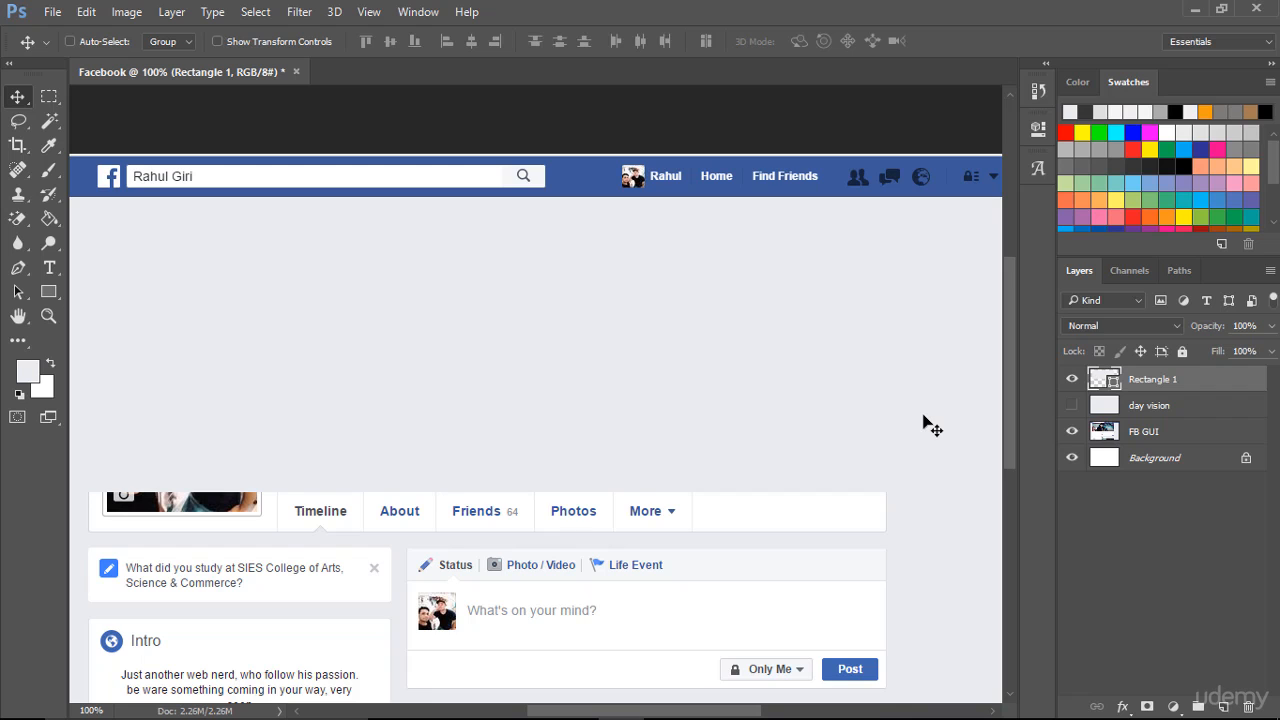
Step: Convert the cover rectangle layer to a Smart Object, view its contents and return to the Facebook document
right_click(1232, 380)
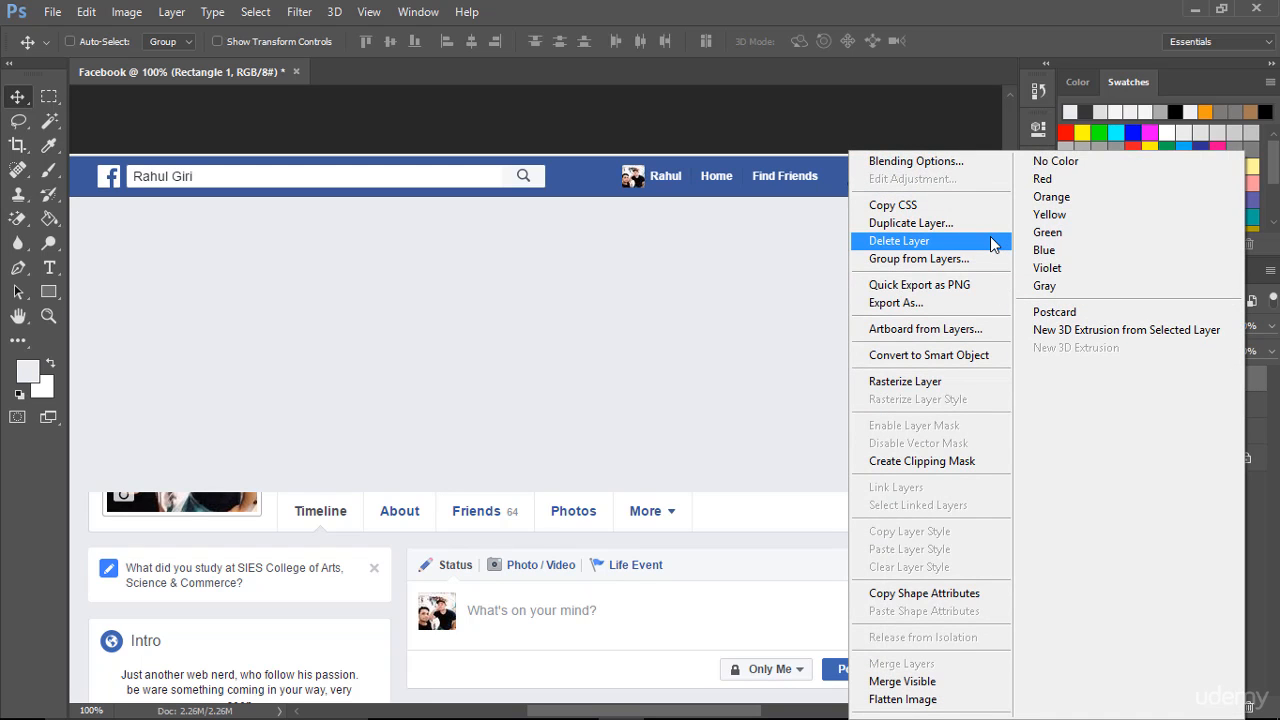
click(980, 358)
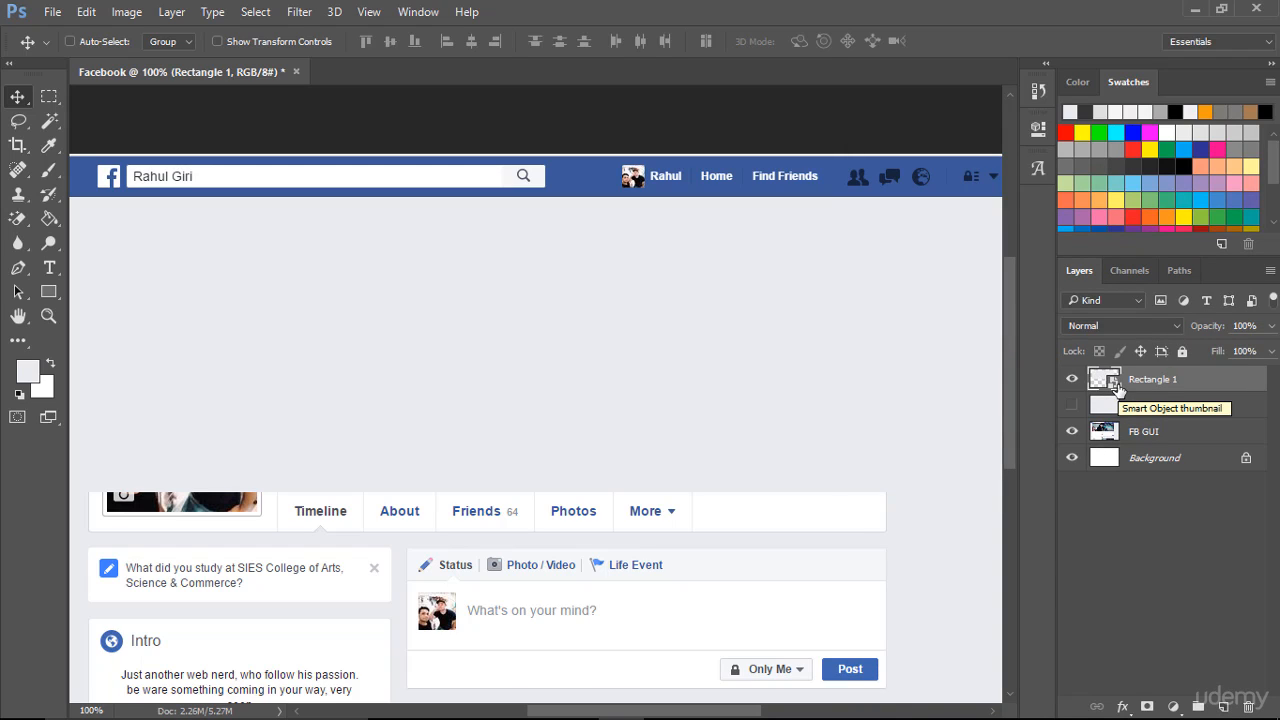
double_click(1104, 379)
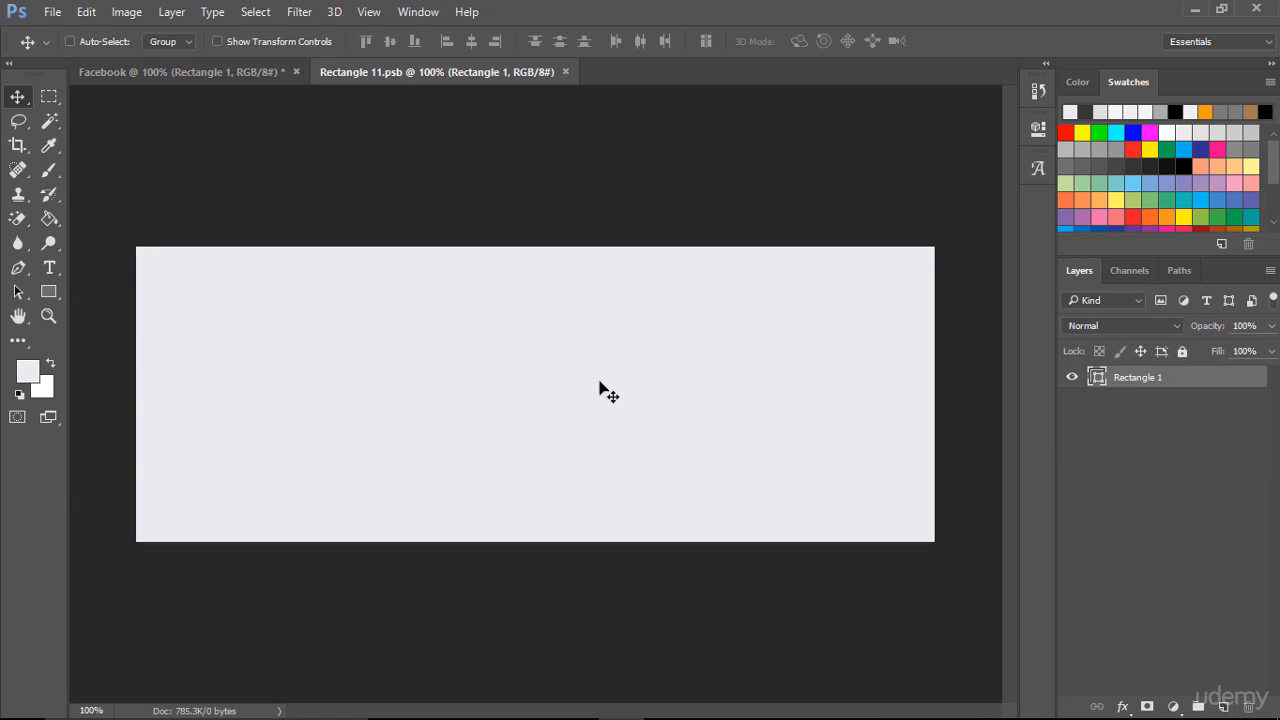
click(214, 78)
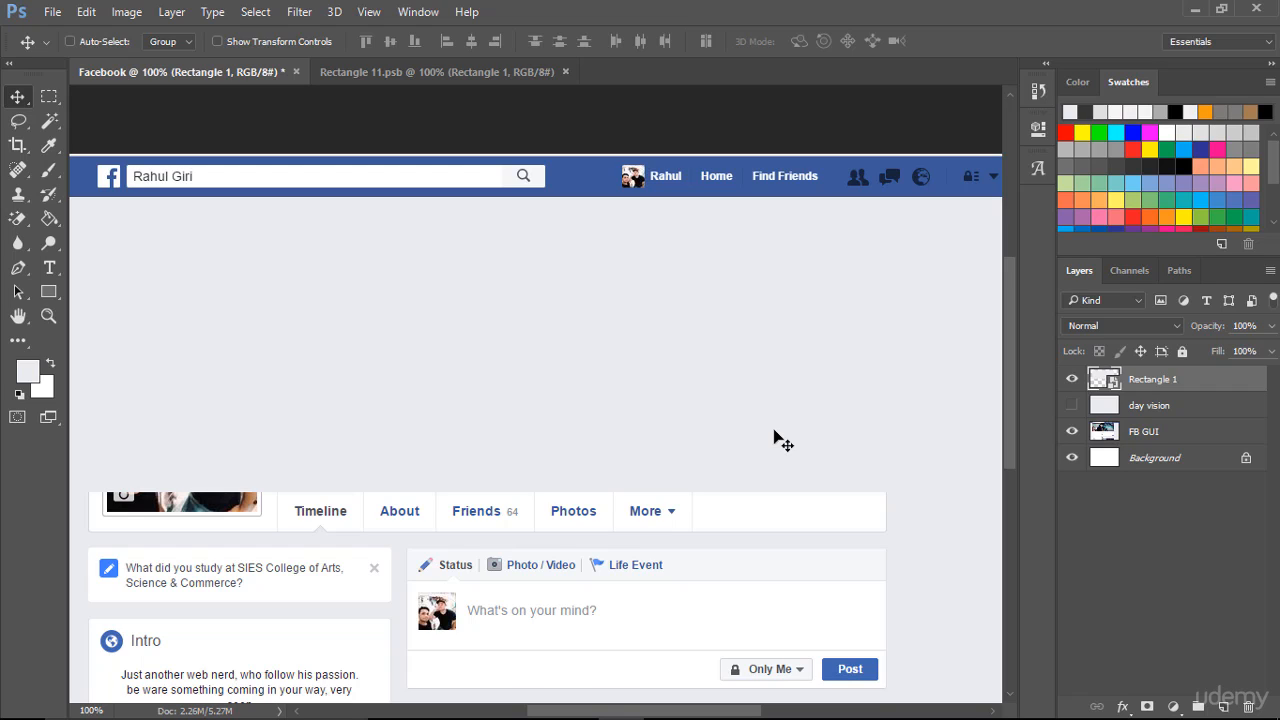
Step: Recolor the rectangle inside the cover Smart Object to dark grey 2f2f2f, save it and hide the cover layer in the Facebook document
double_click(1113, 383)
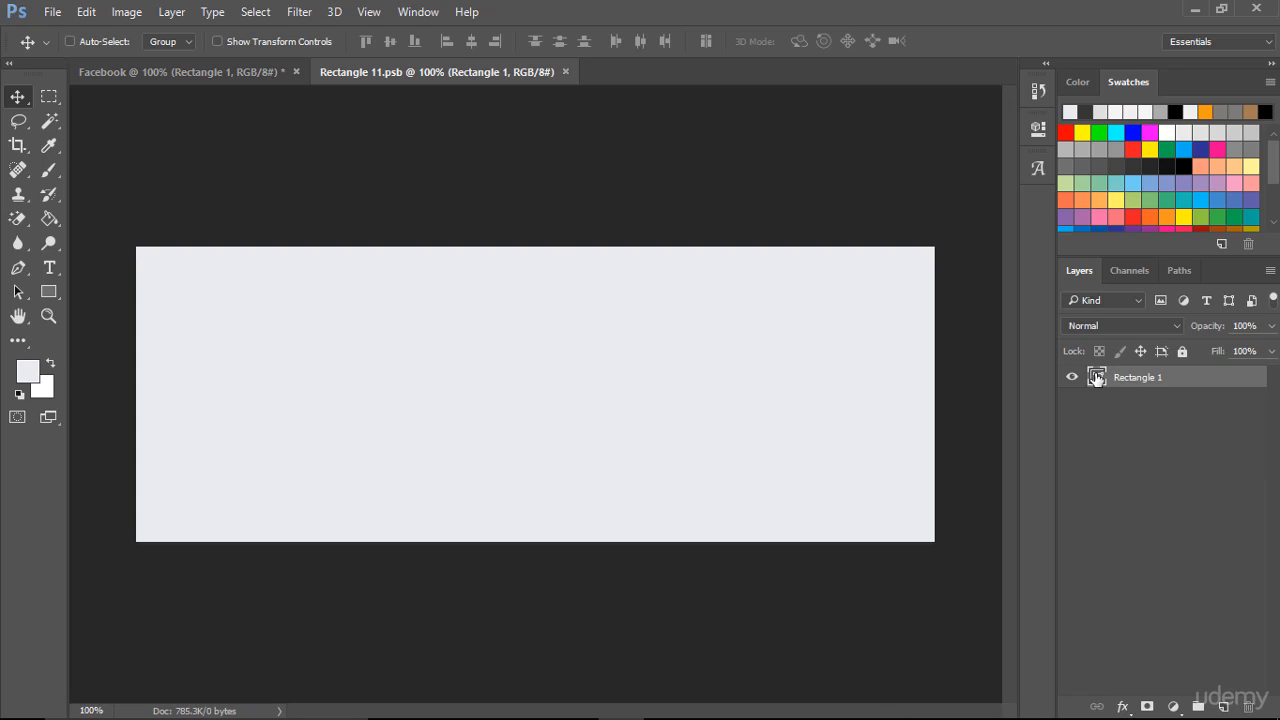
double_click(1098, 378)
mouse_move(485, 468)
mouse_down()
mouse_move(465, 434)
mouse_move(446, 480)
mouse_move(440, 463)
mouse_up()
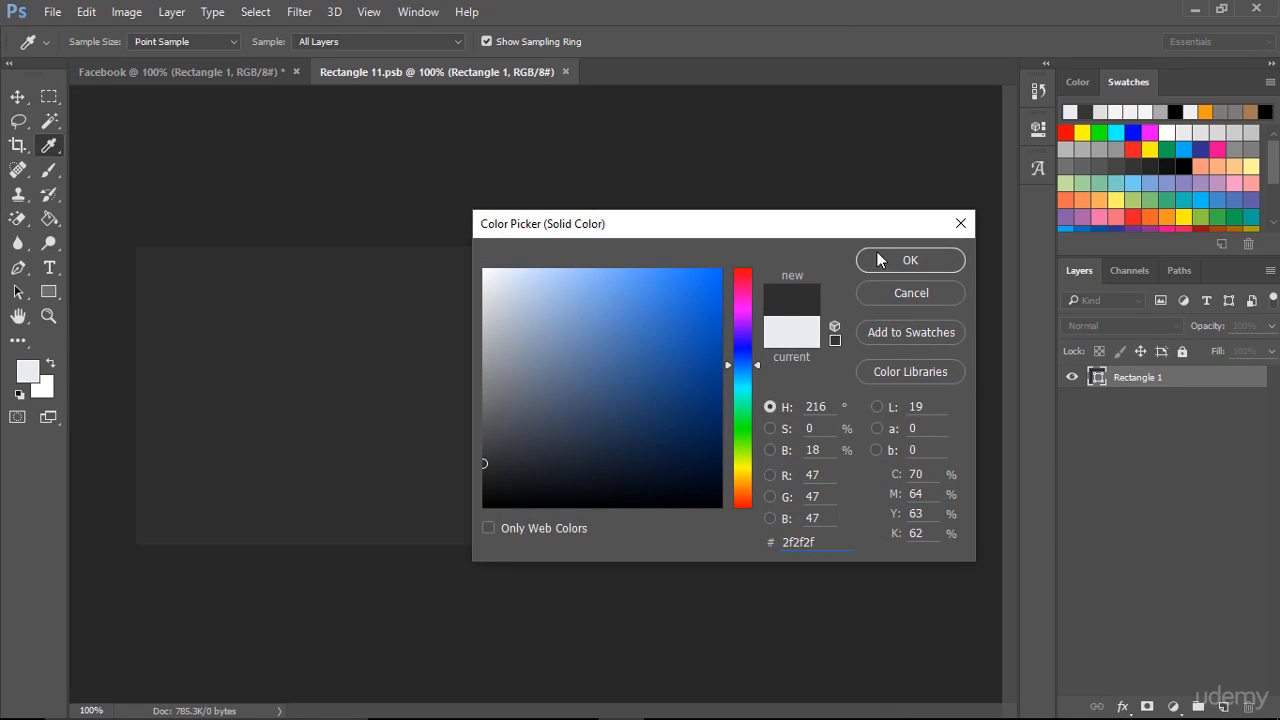
click(900, 261)
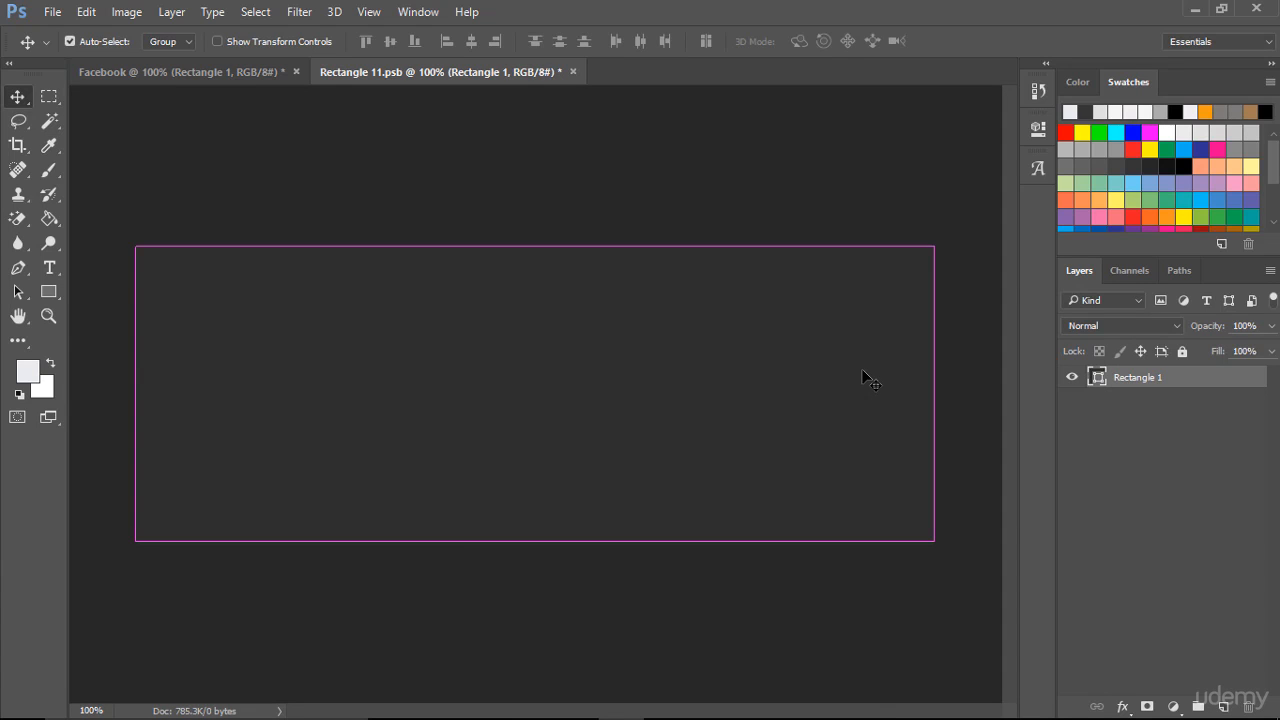
click(258, 69)
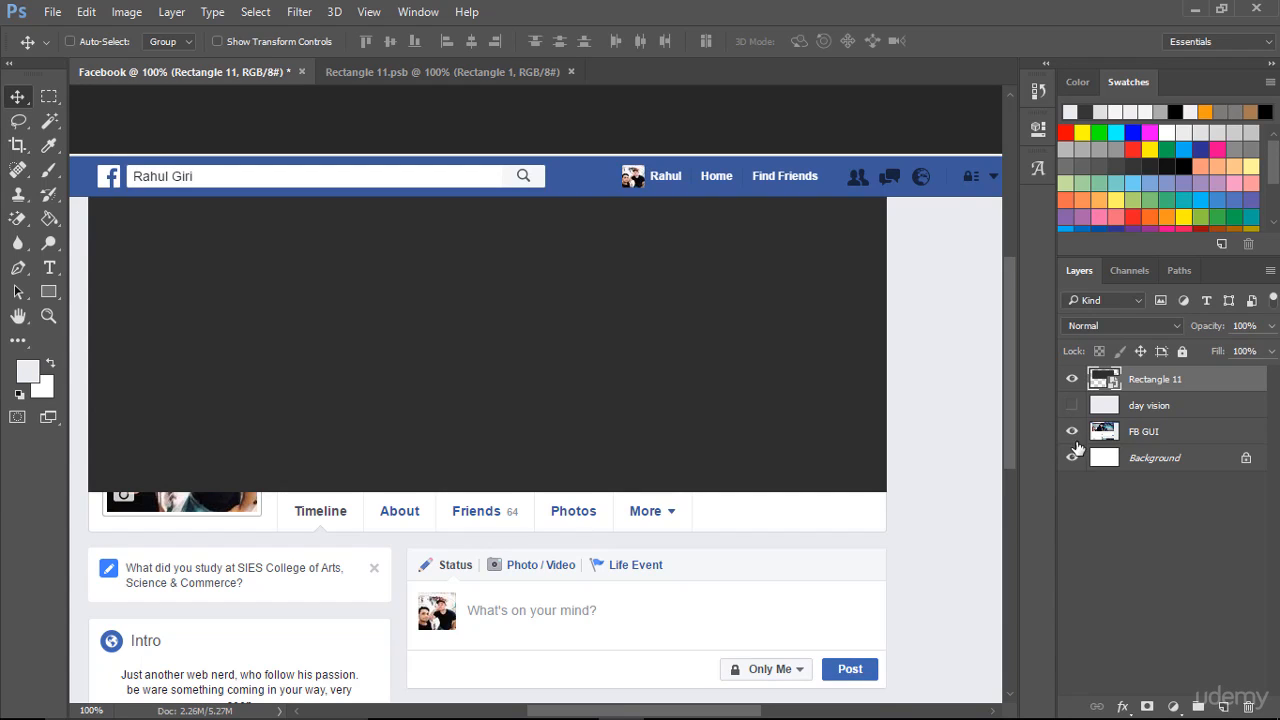
click(1072, 380)
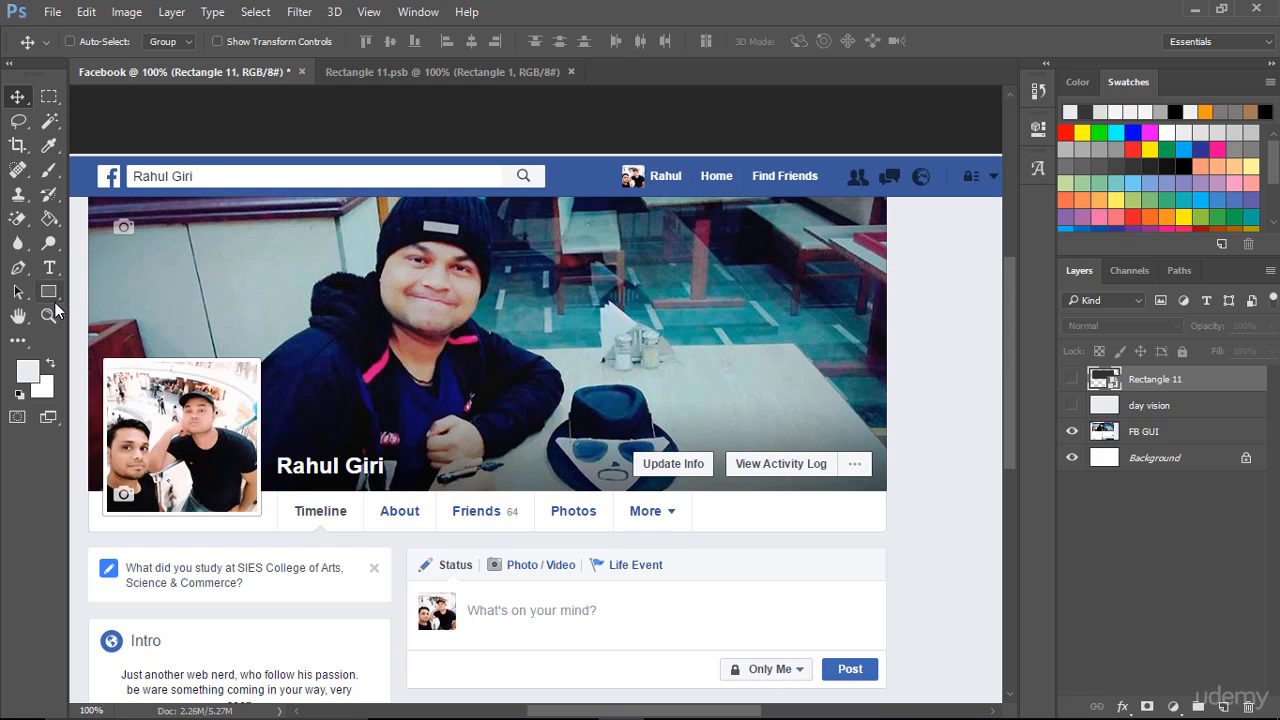
Step: Create a 500 x 500 px rectangle shape starting on the cover photo and collapse its shape properties
drag(54, 297, 102, 294)
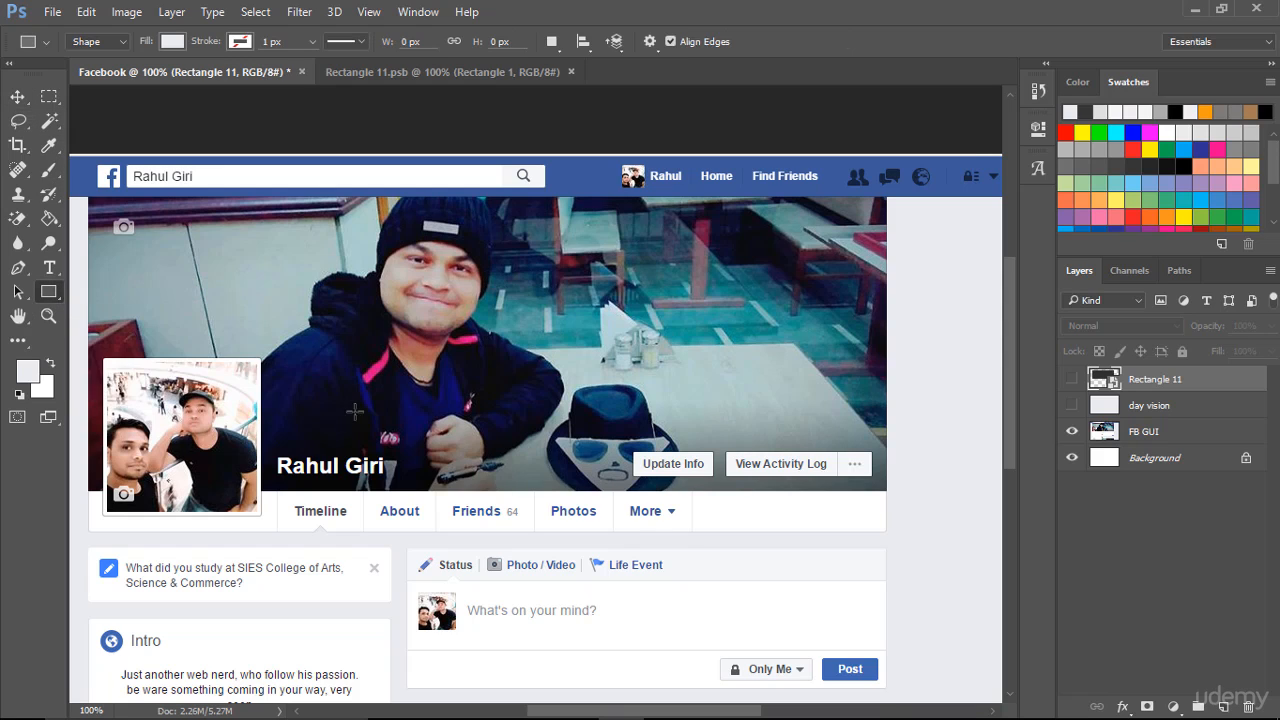
click(491, 347)
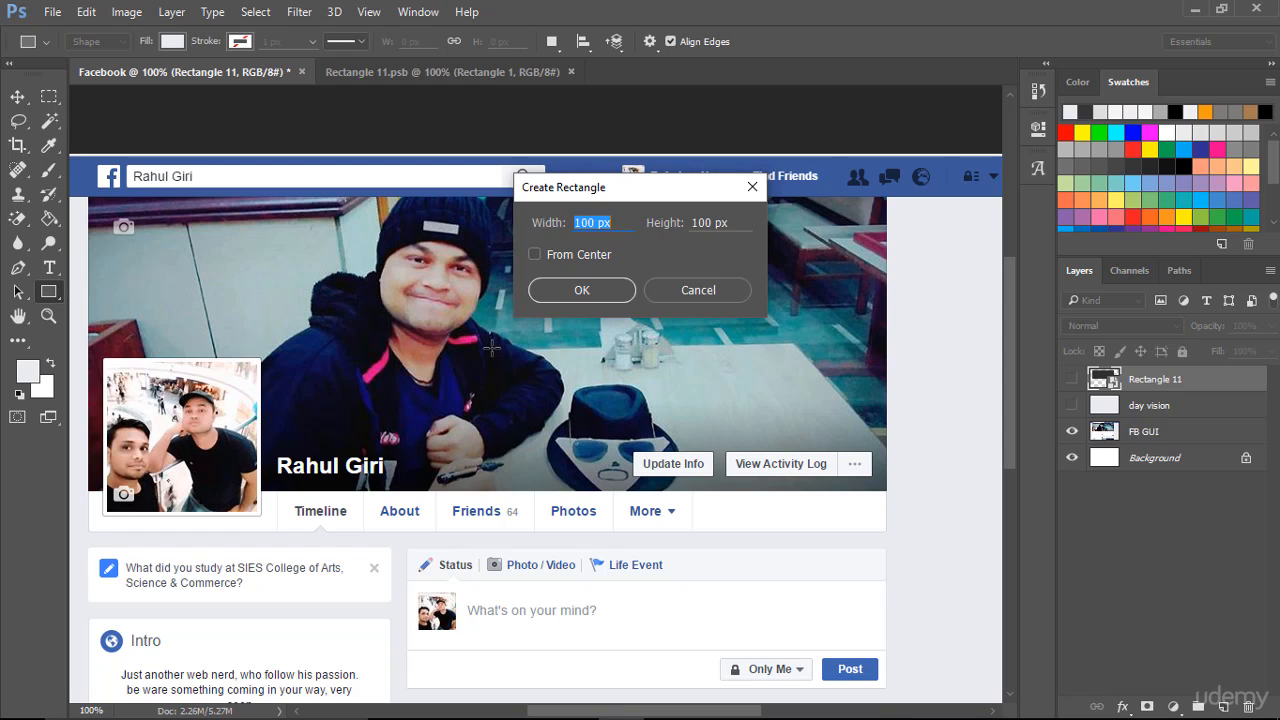
text(500)
key(Tab)
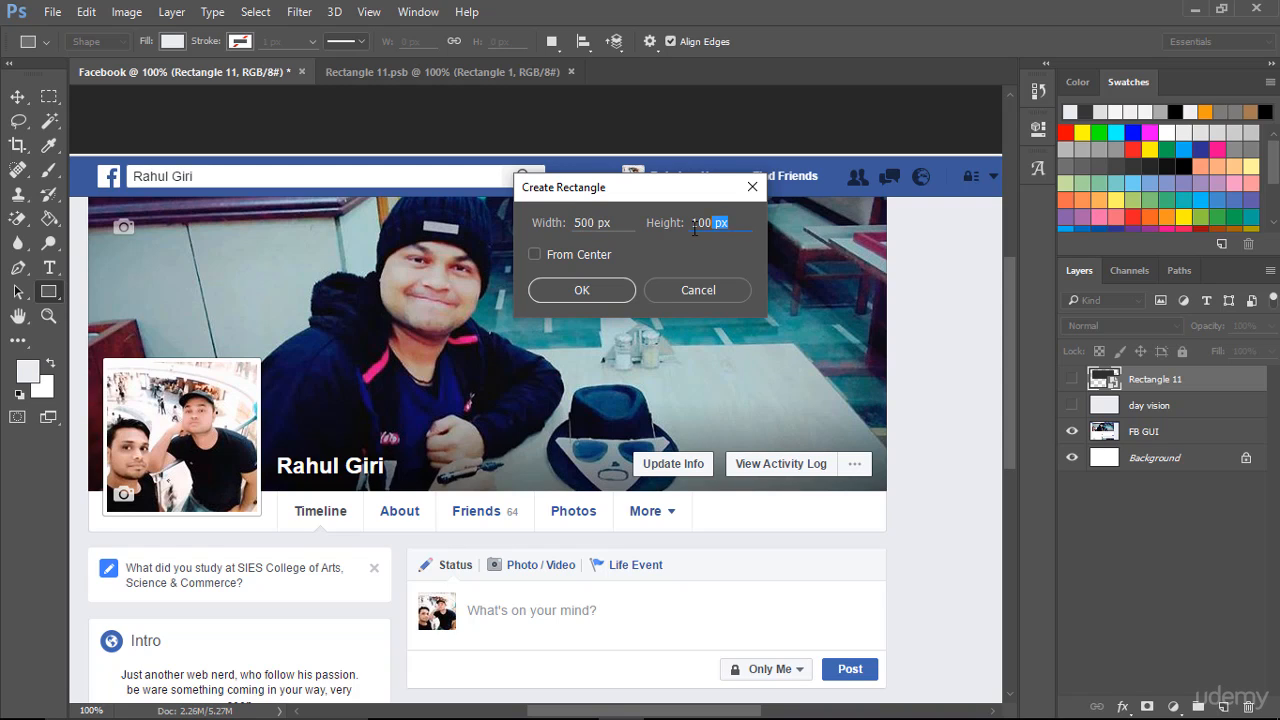
text(500)
click(598, 292)
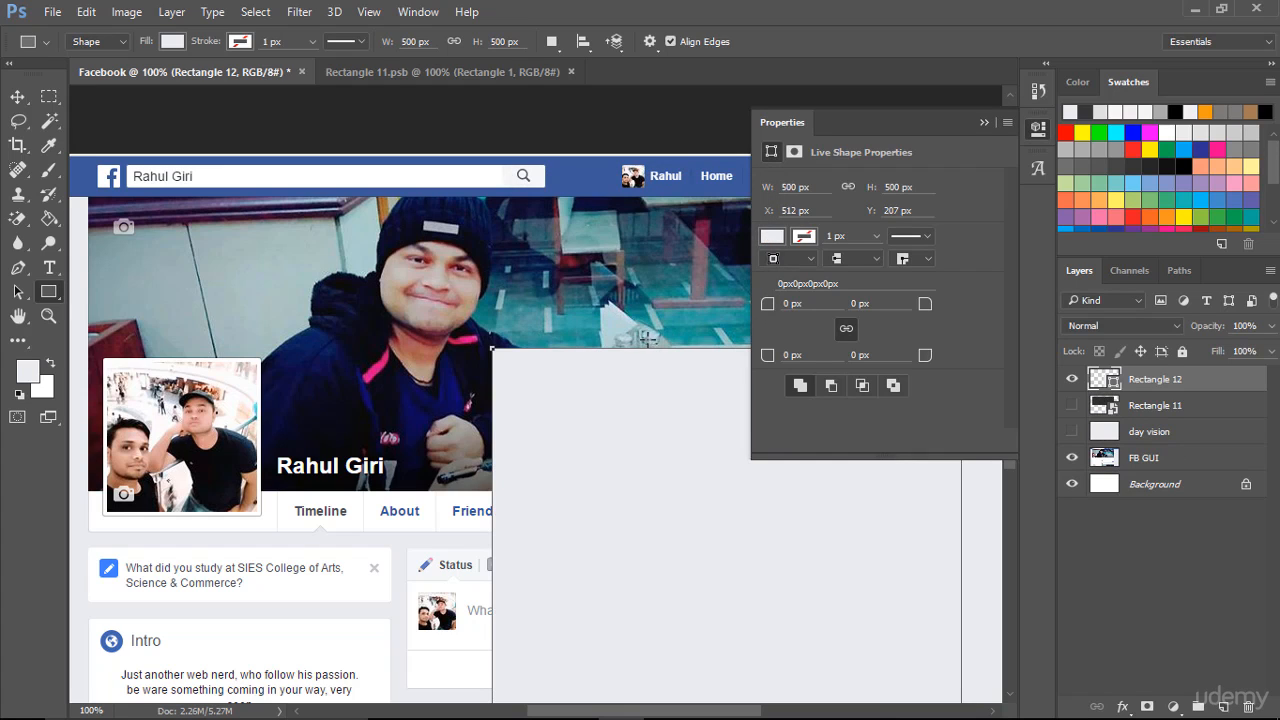
click(981, 124)
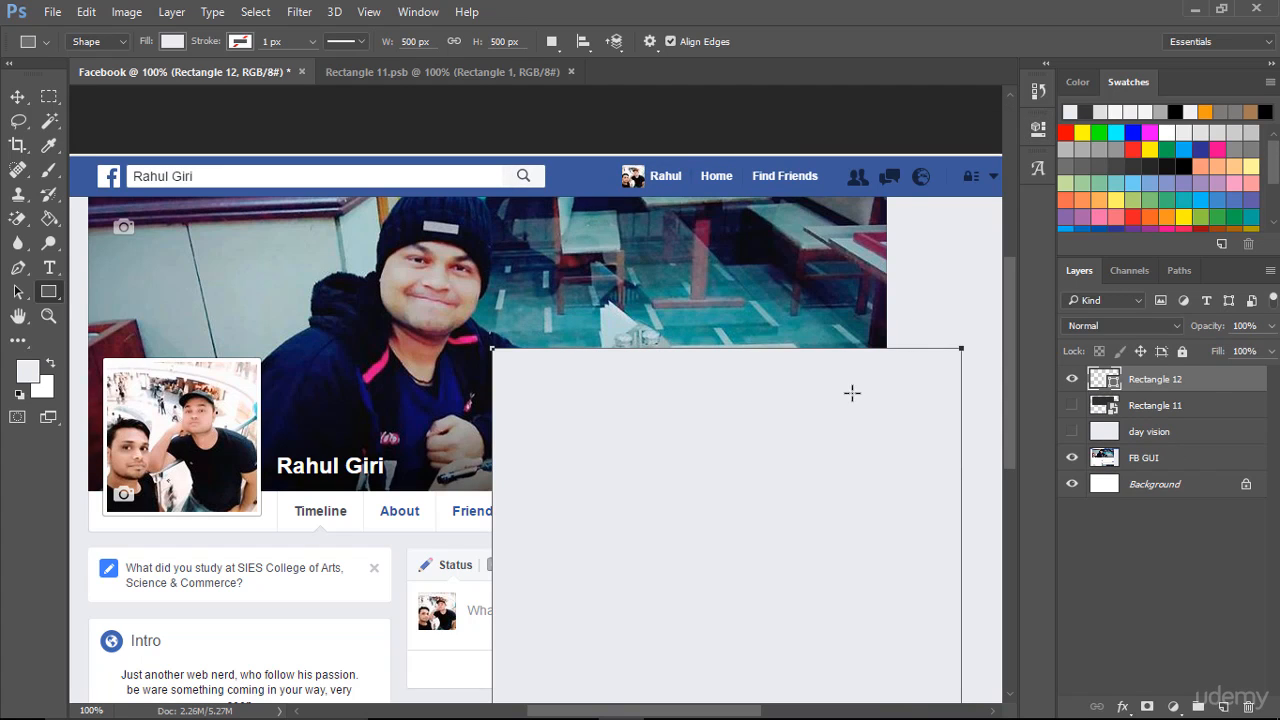
Step: Move the 500 px square up and left over the middle of the cover photo and convert it to a Smart Object
click(18, 96)
drag(689, 494, 497, 337)
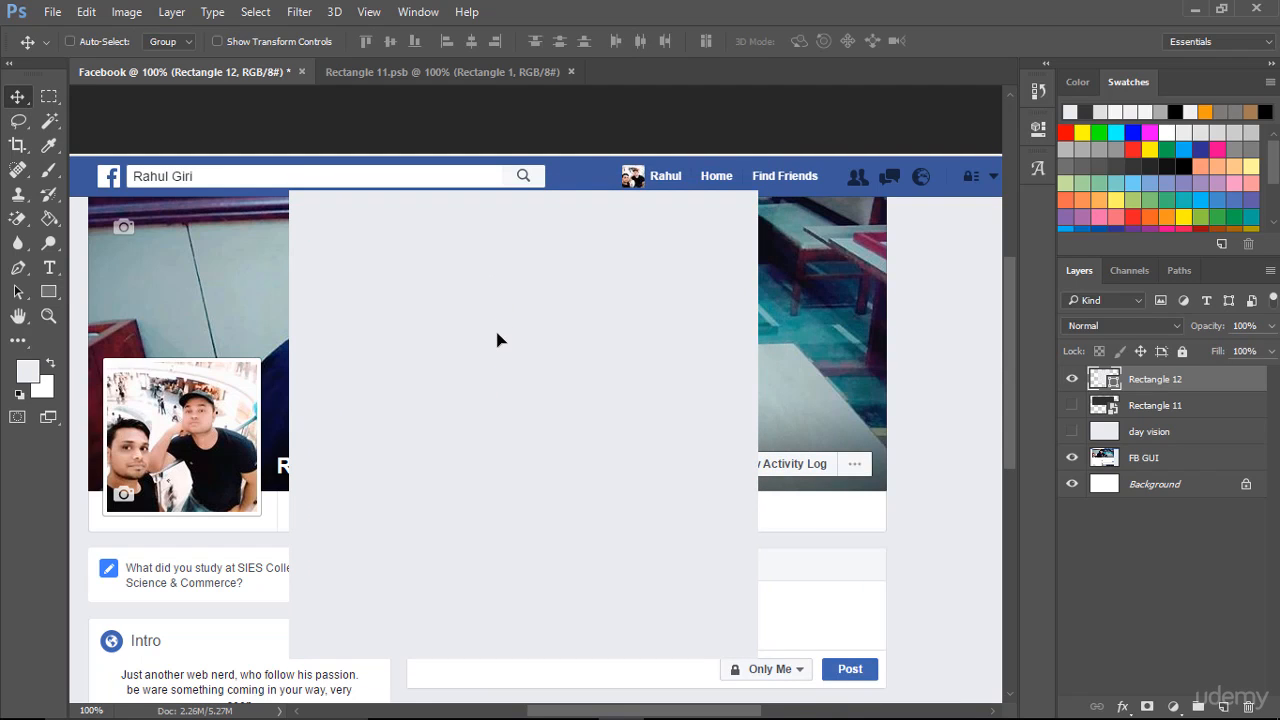
key(ctrl)
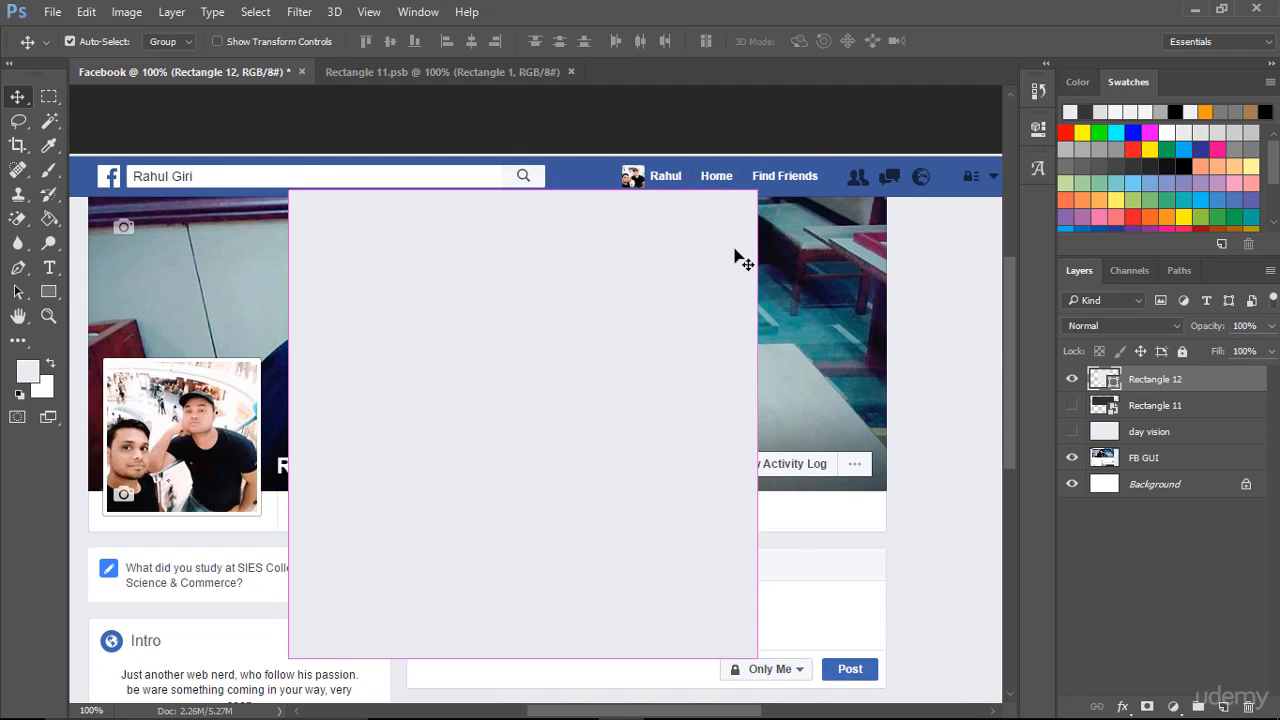
key(ctrl+t)
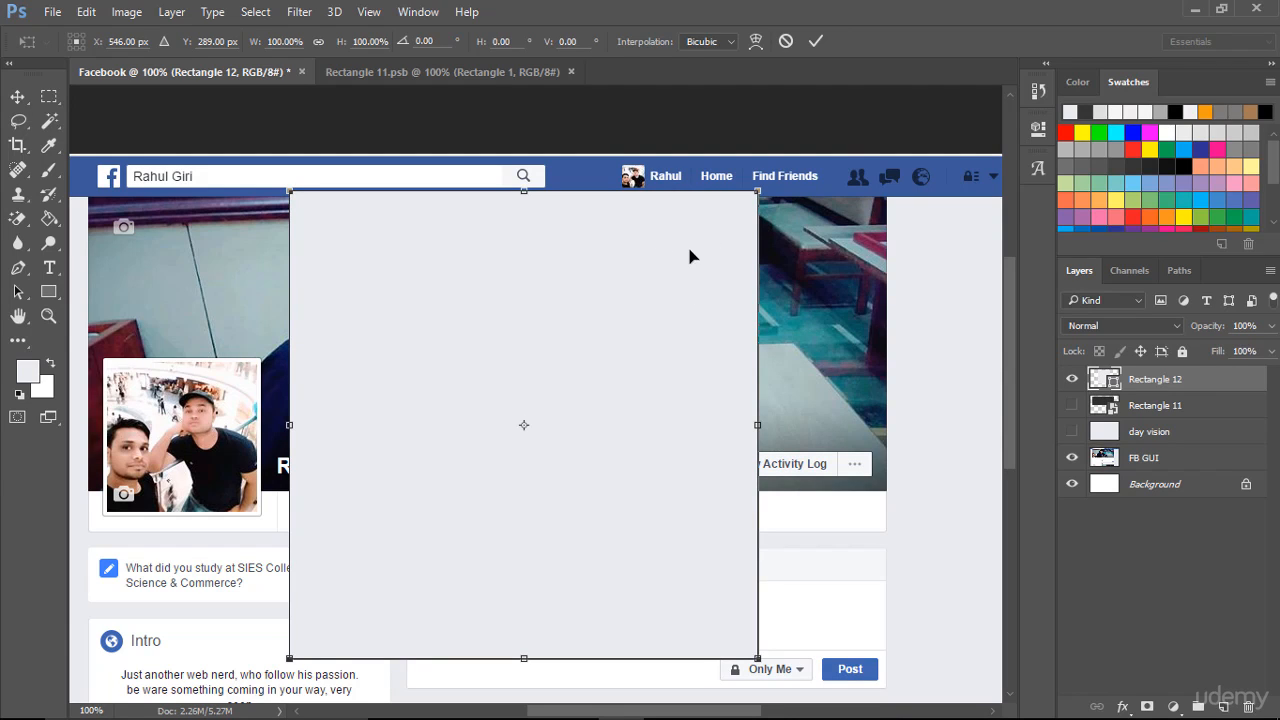
click(816, 41)
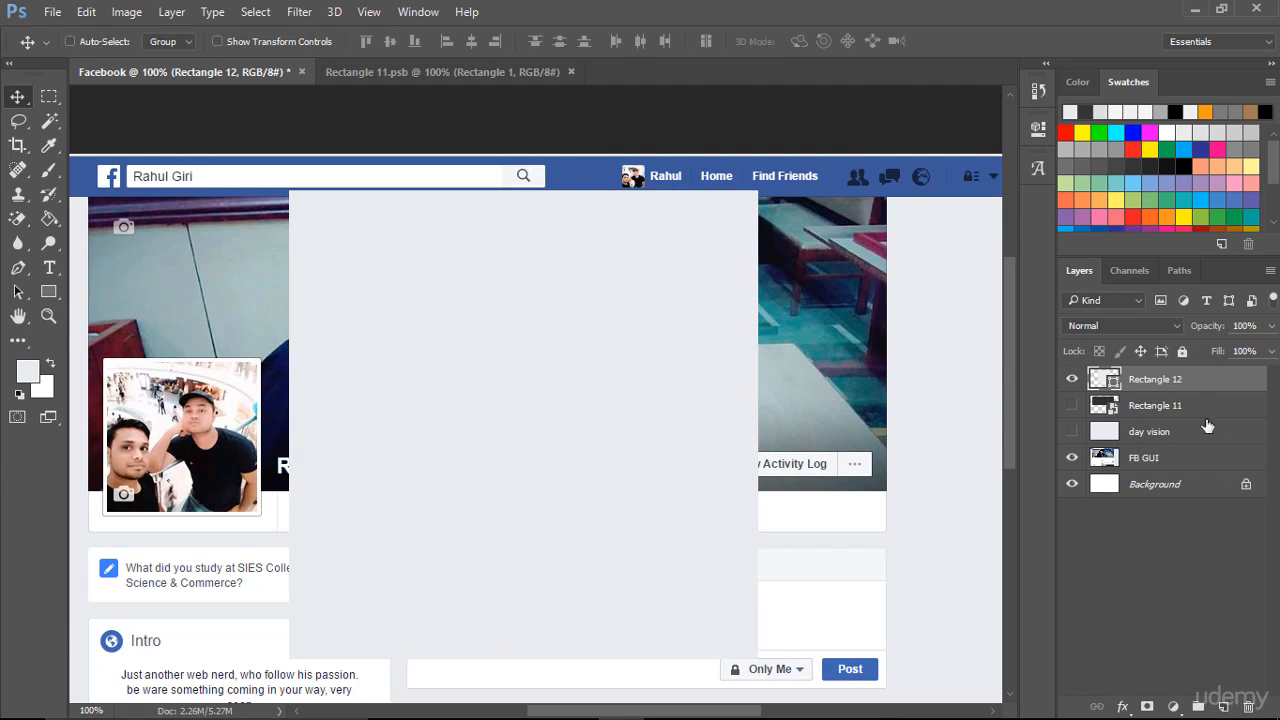
right_click(1231, 387)
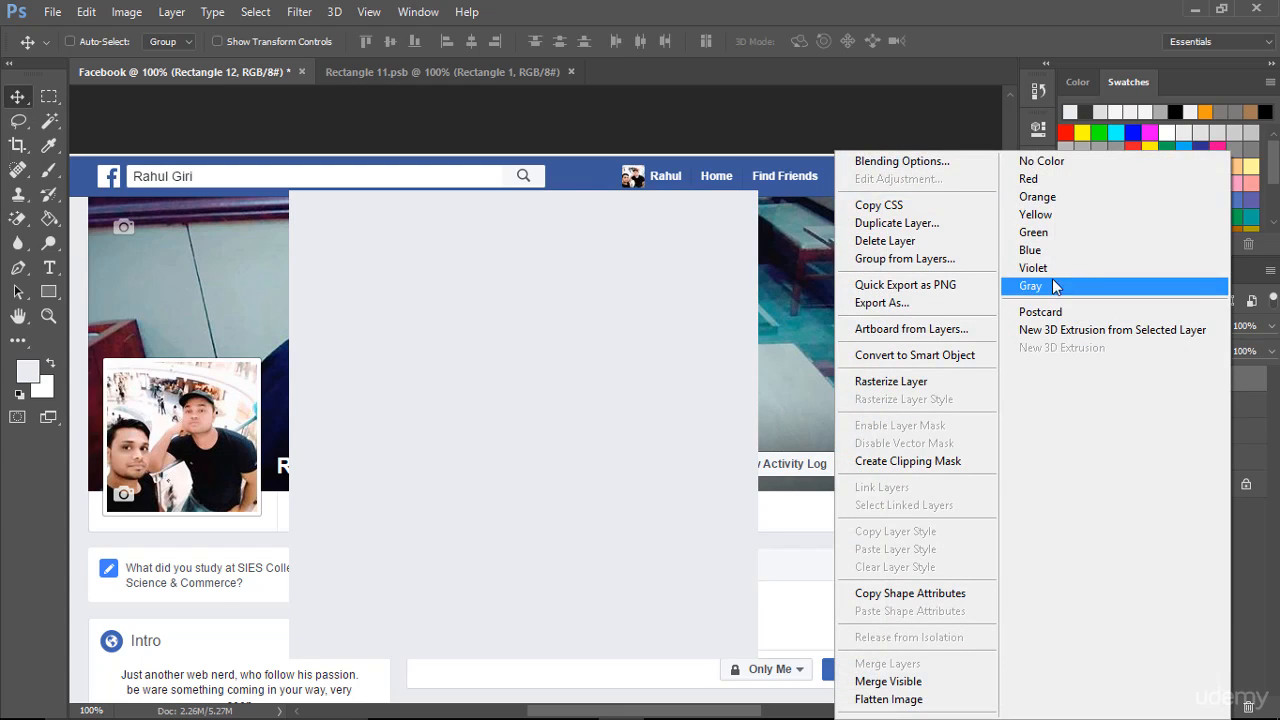
click(933, 357)
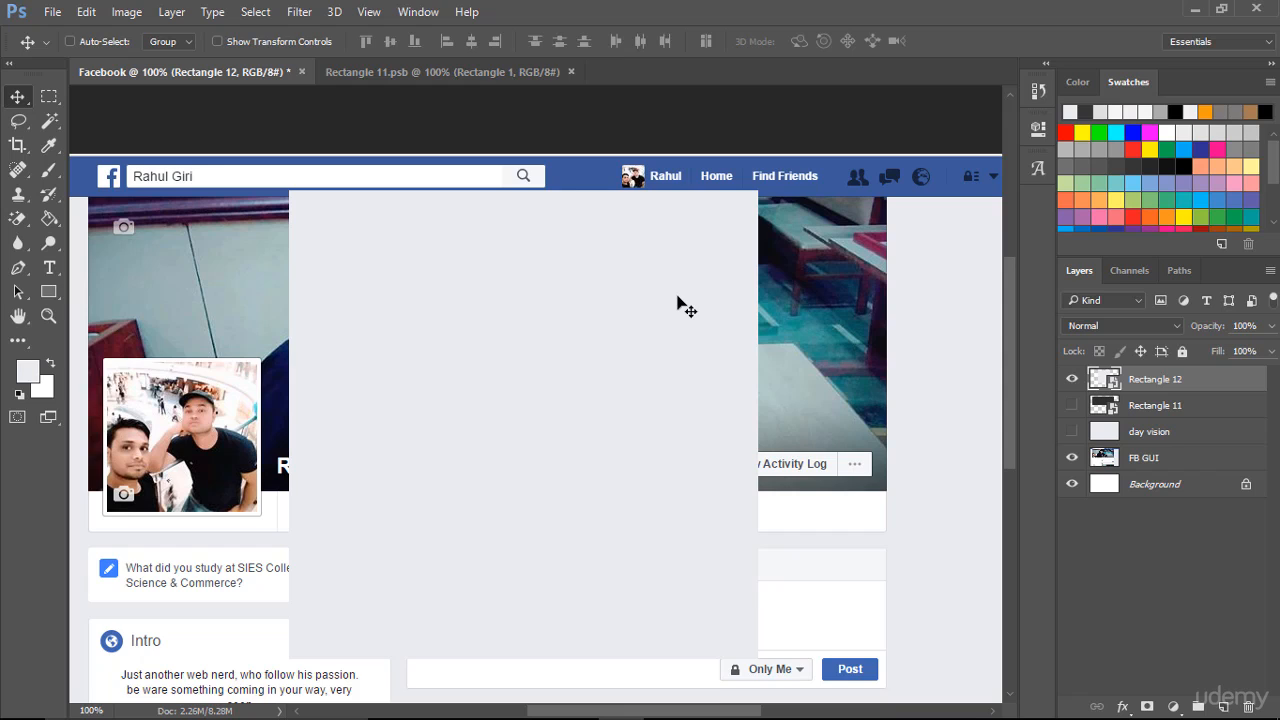
Step: Scale the square Smart Object proportionally about its centre to 25.80%, view its contents and return to the Facebook document
key(ctrl)
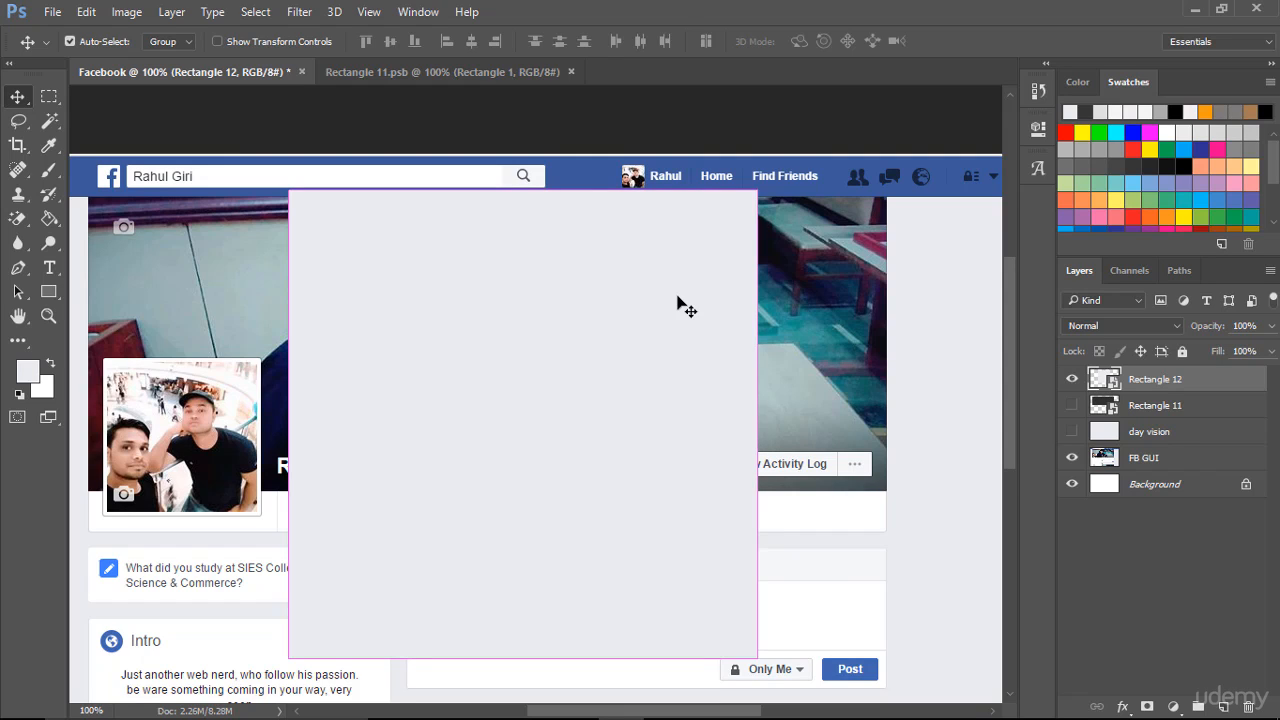
key(ctrl+t)
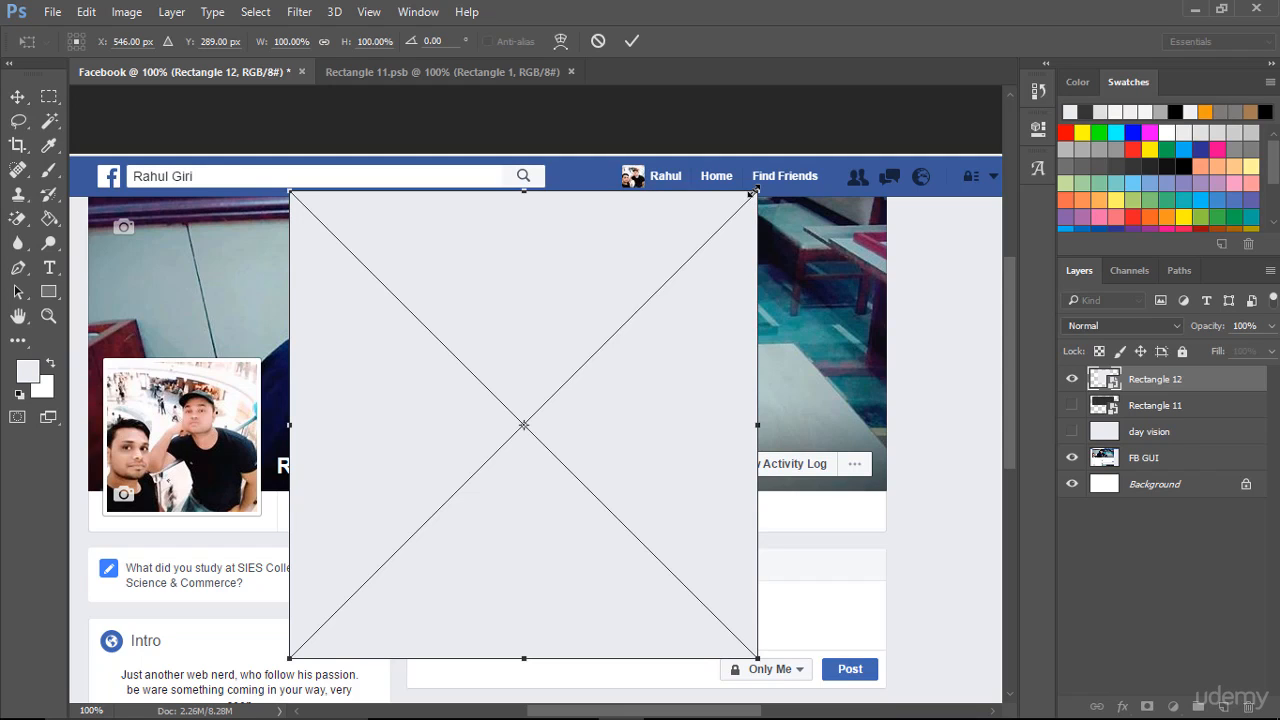
drag(754, 191, 583, 367)
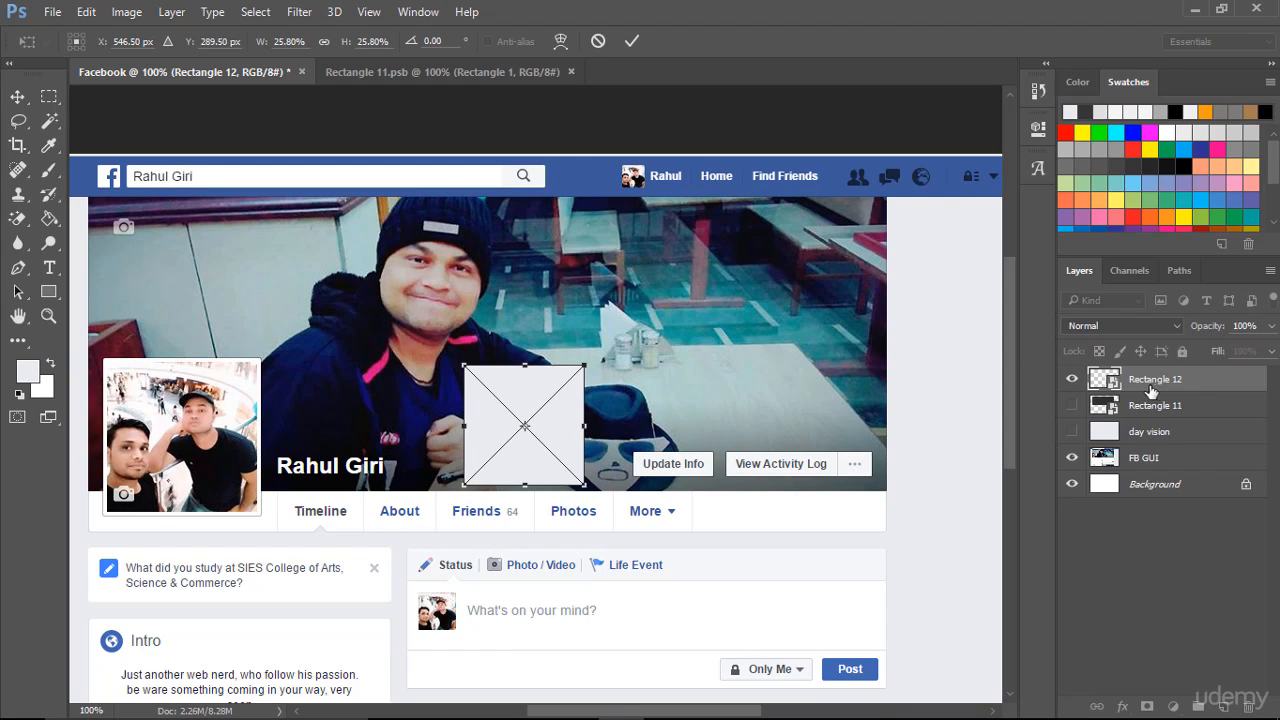
click(631, 40)
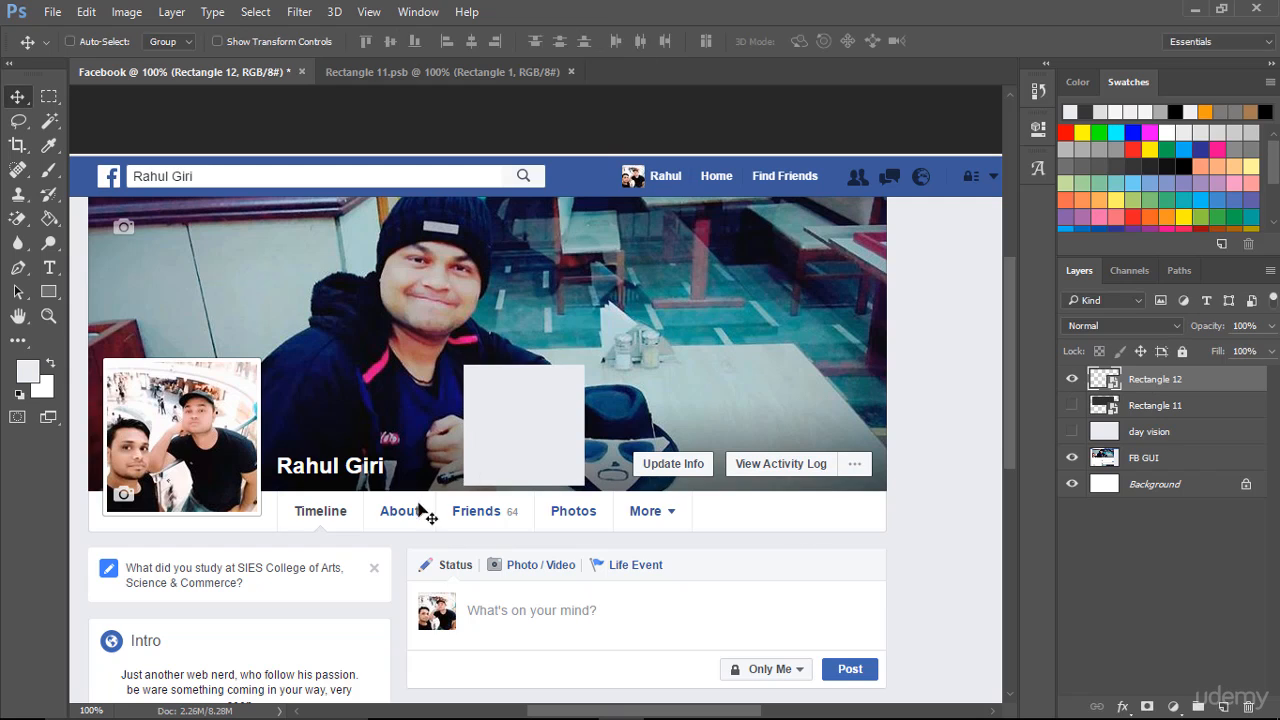
double_click(1104, 380)
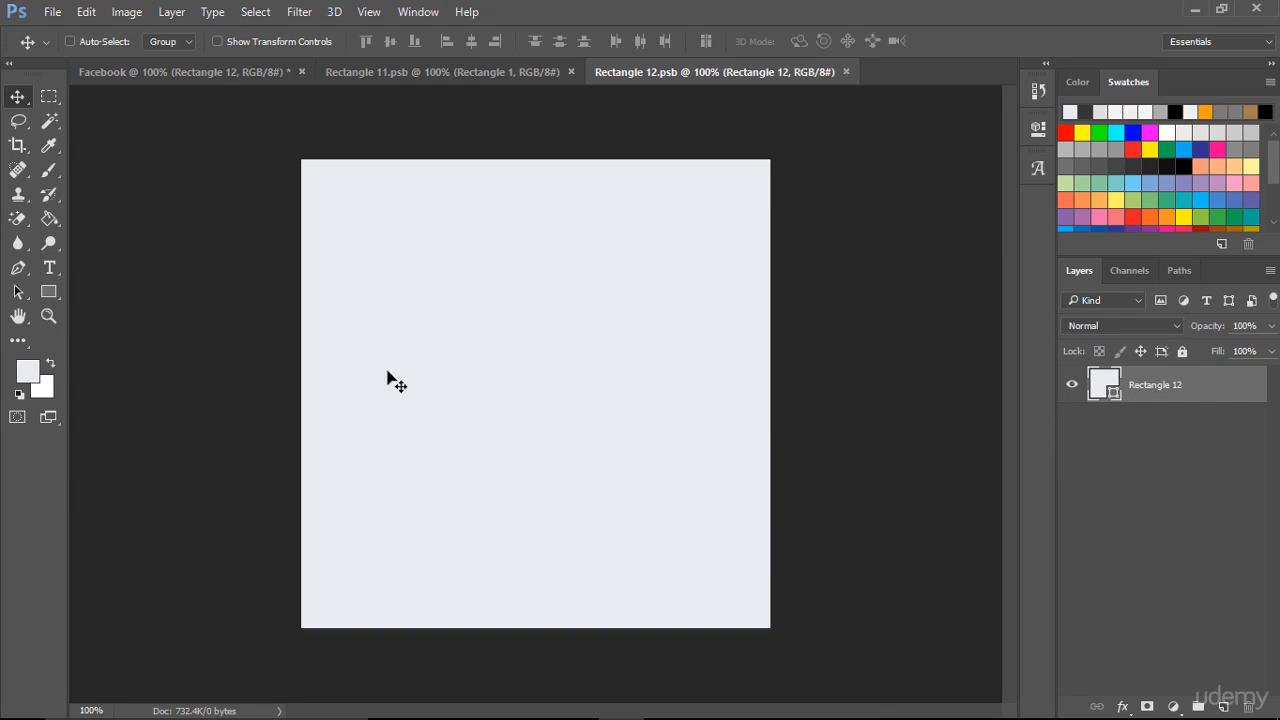
click(215, 82)
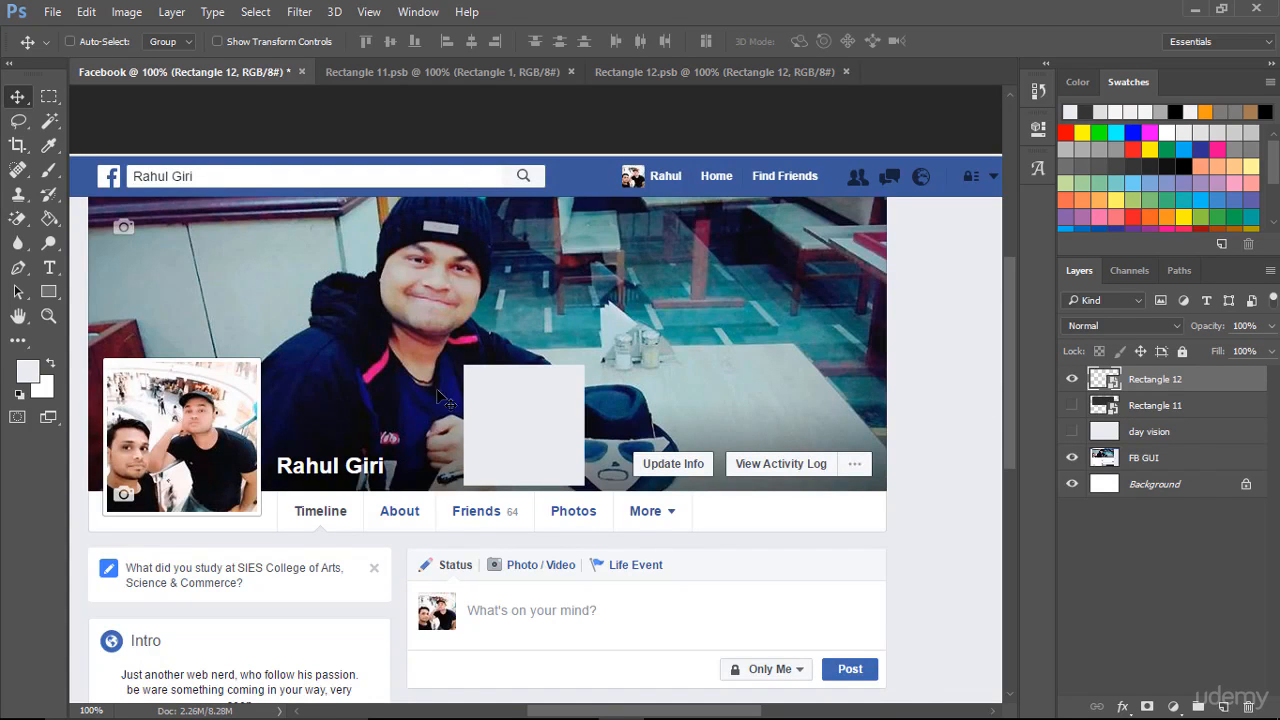
Step: Move the square Smart Object onto the profile picture, align it inside the white frame and scale it proportionally to 32.00%
drag(533, 416, 172, 415)
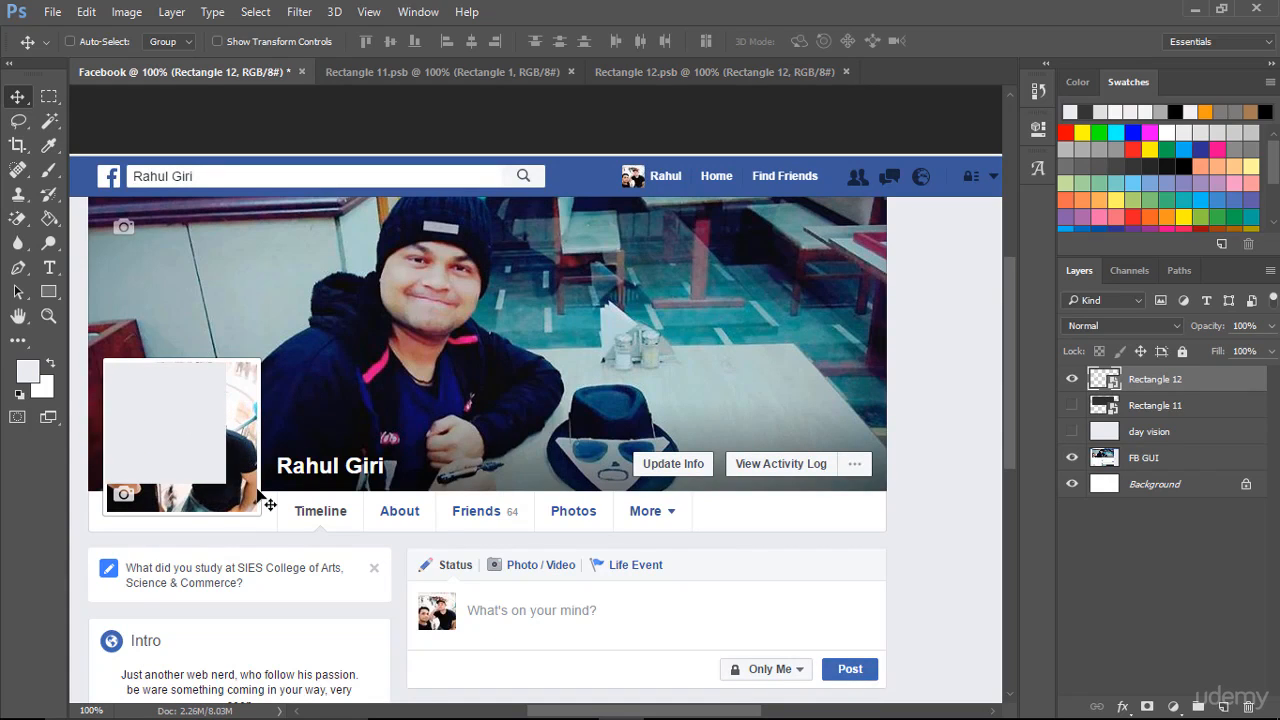
key(ctrl)
key(ctrl+t)
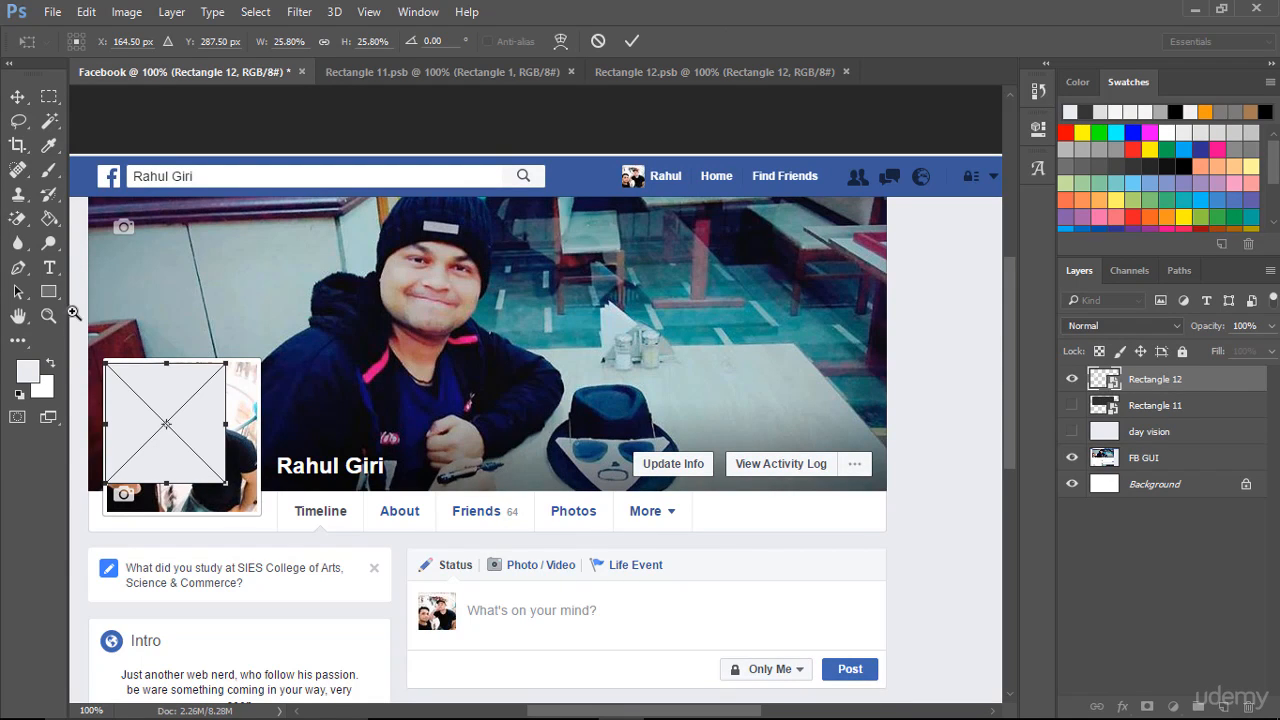
drag(75, 313, 137, 264)
scroll(400, 402, down, 5)
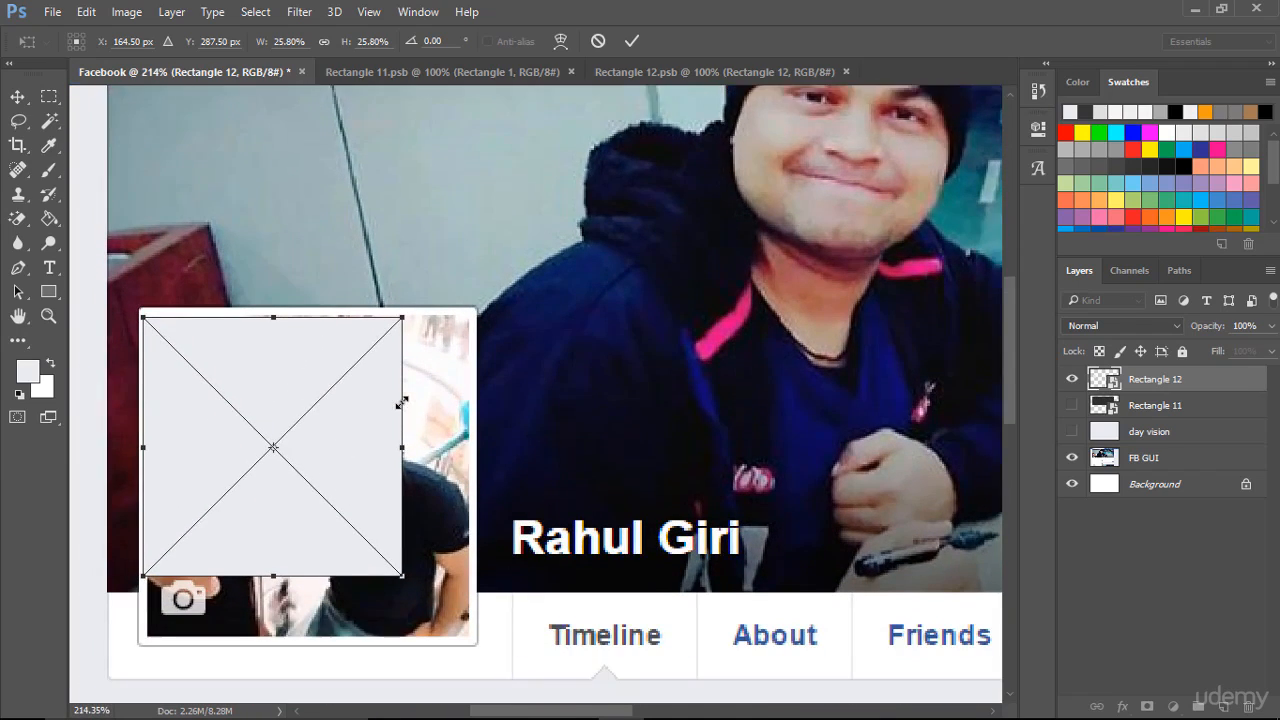
mouse_move(278, 295)
mouse_down()
mouse_move(289, 292)
mouse_move(297, 329)
mouse_move(292, 286)
mouse_move(280, 288)
mouse_up()
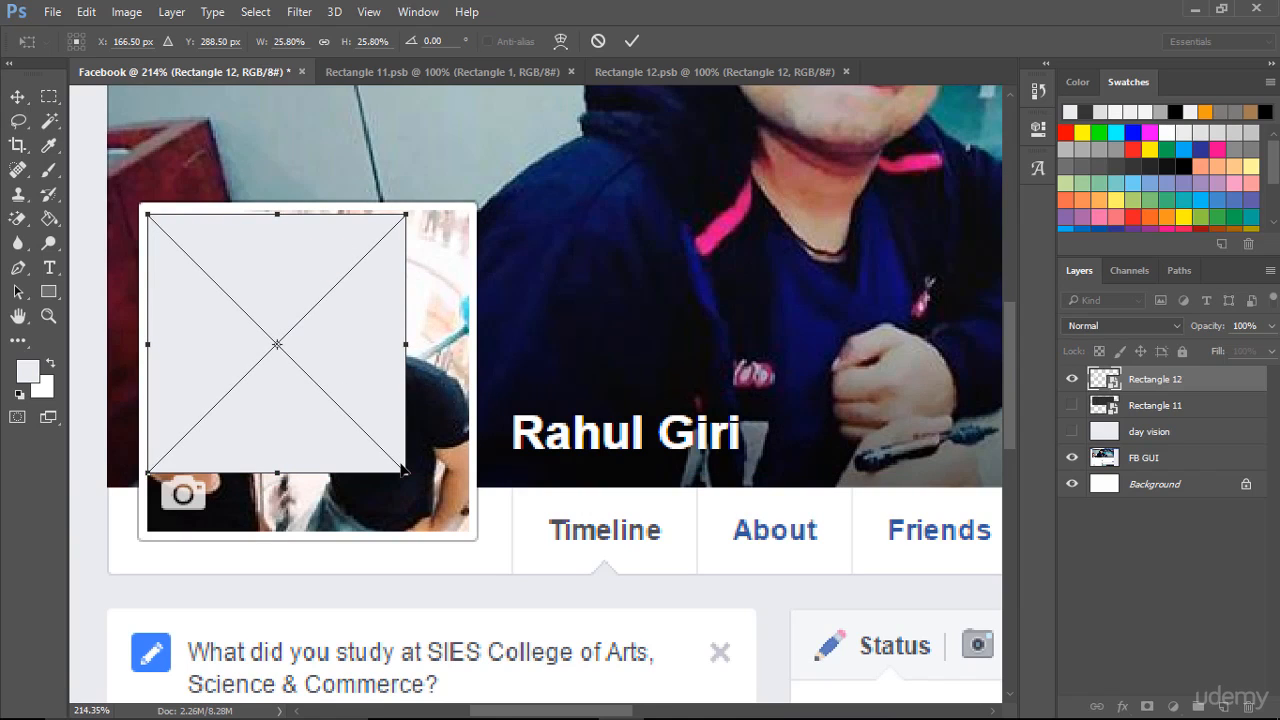
key(Up)
key(Up)
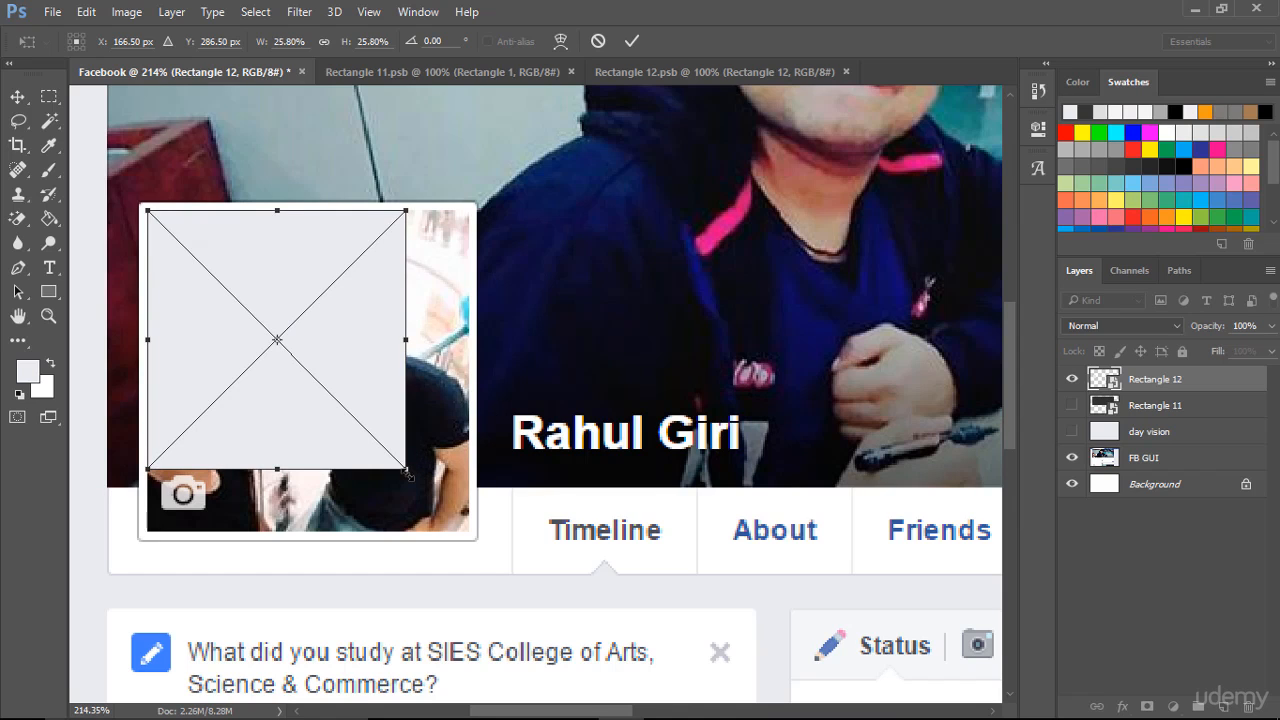
drag(407, 475, 468, 534)
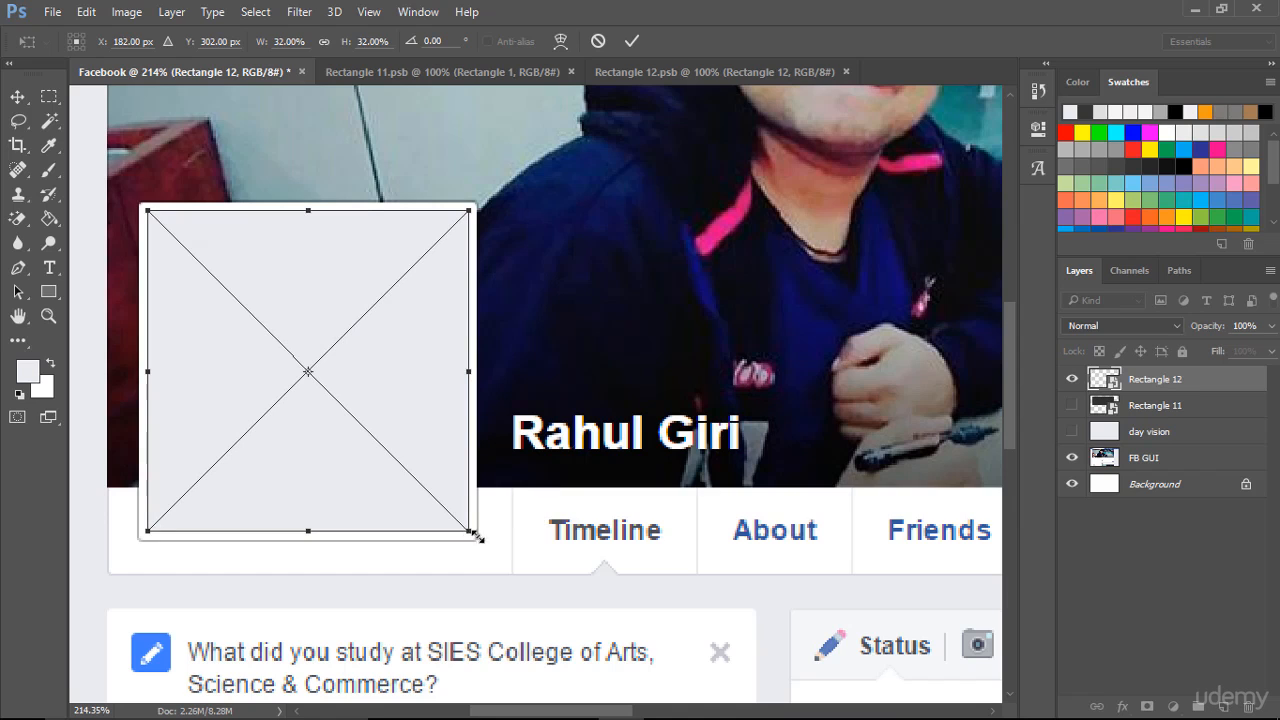
click(632, 41)
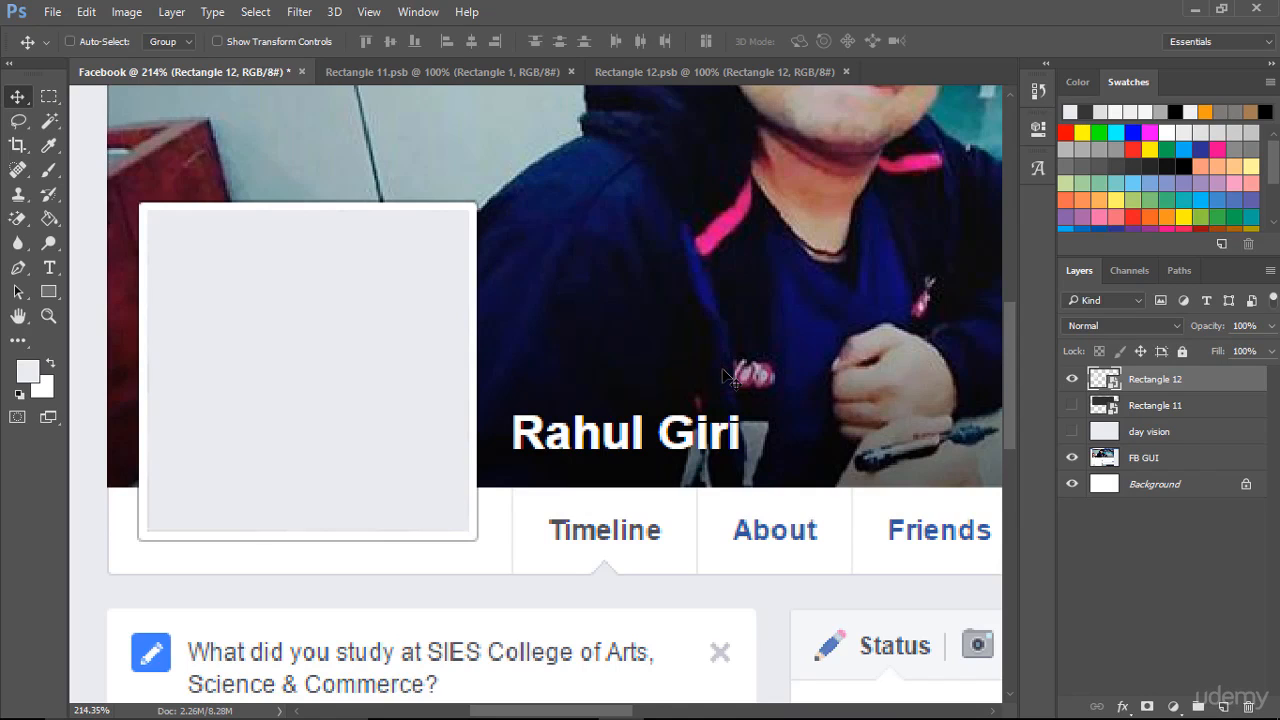
Step: Add a Stroke effect to the profile square layer with size 4 px and position Outside
scroll(728, 377, down, 3)
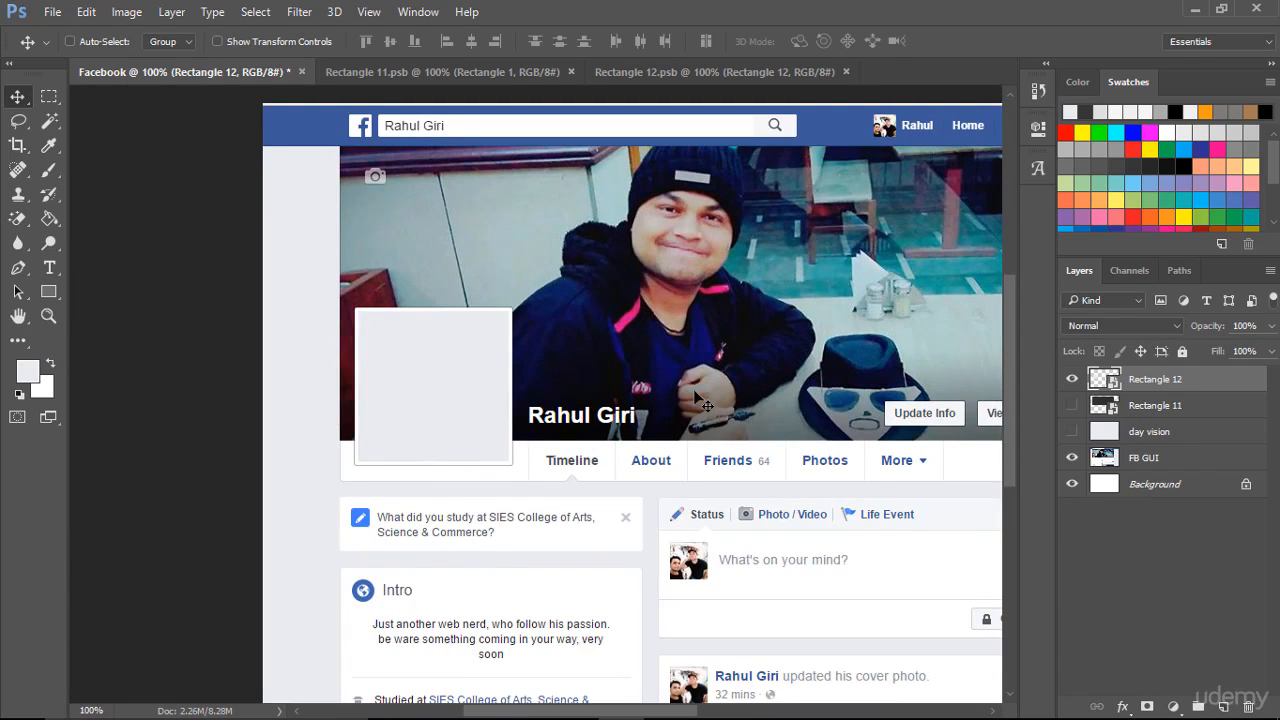
drag(767, 363, 580, 390)
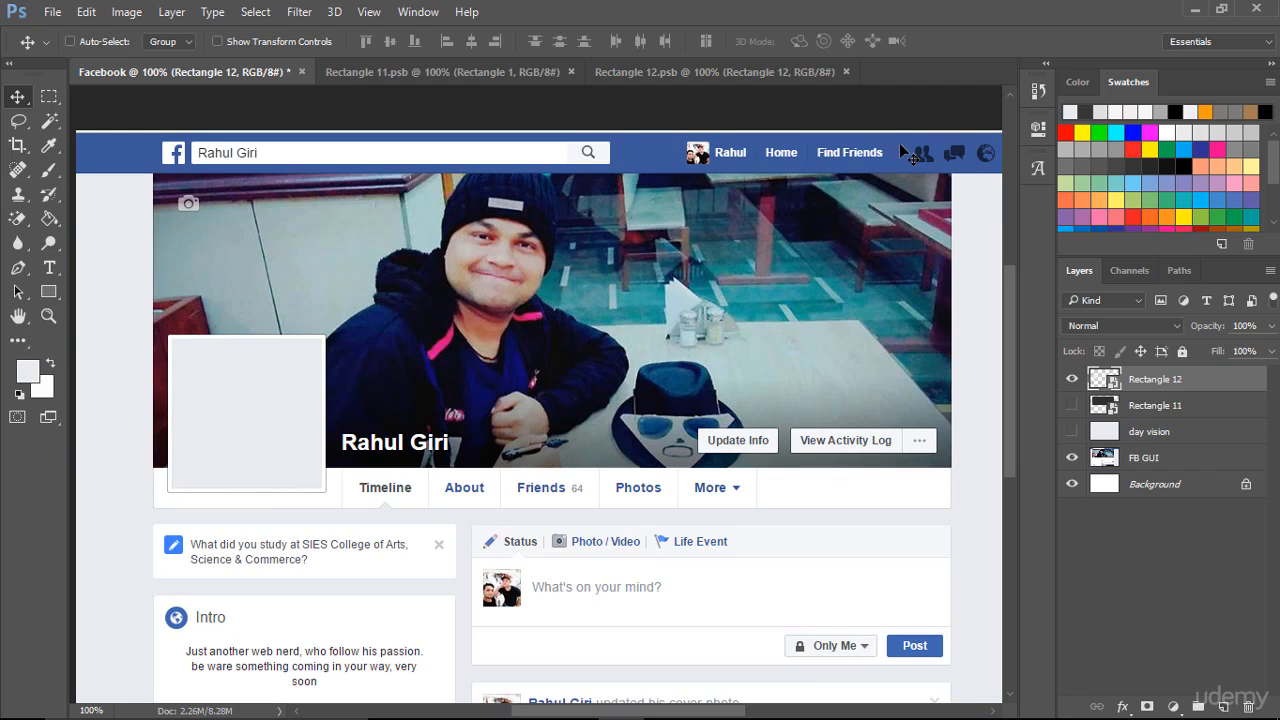
double_click(1245, 384)
drag(741, 214, 614, 146)
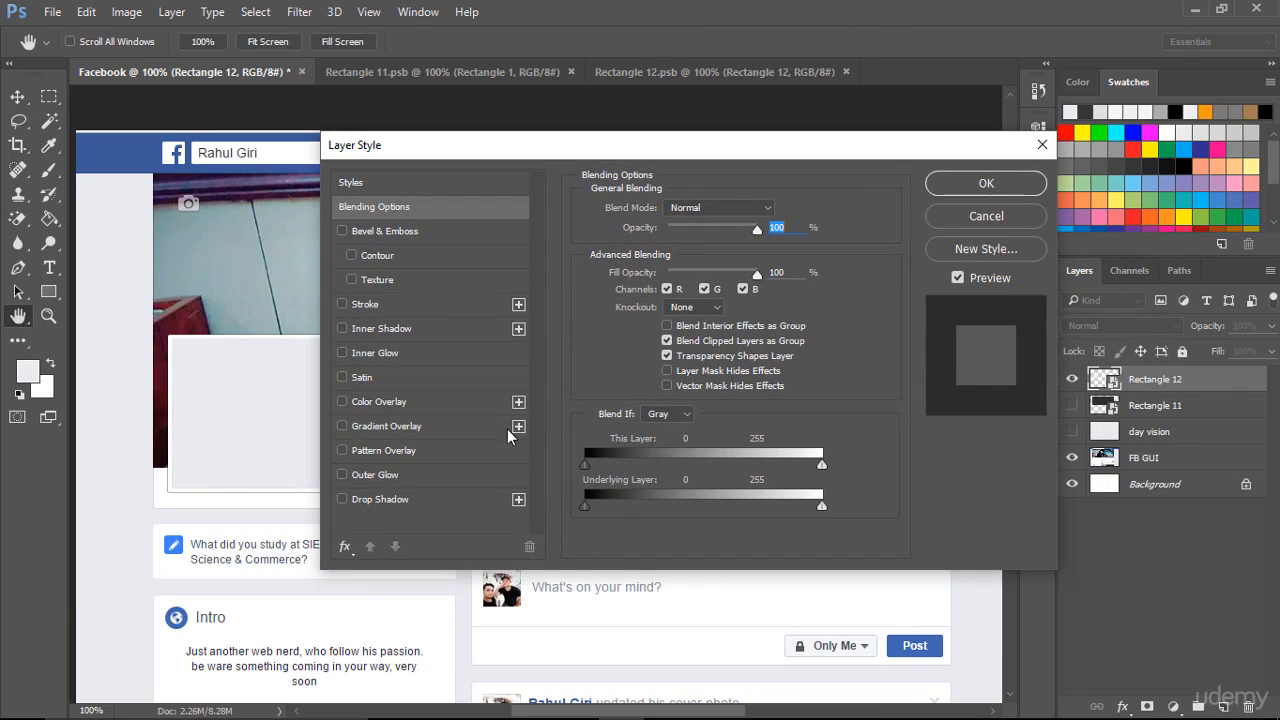
click(366, 305)
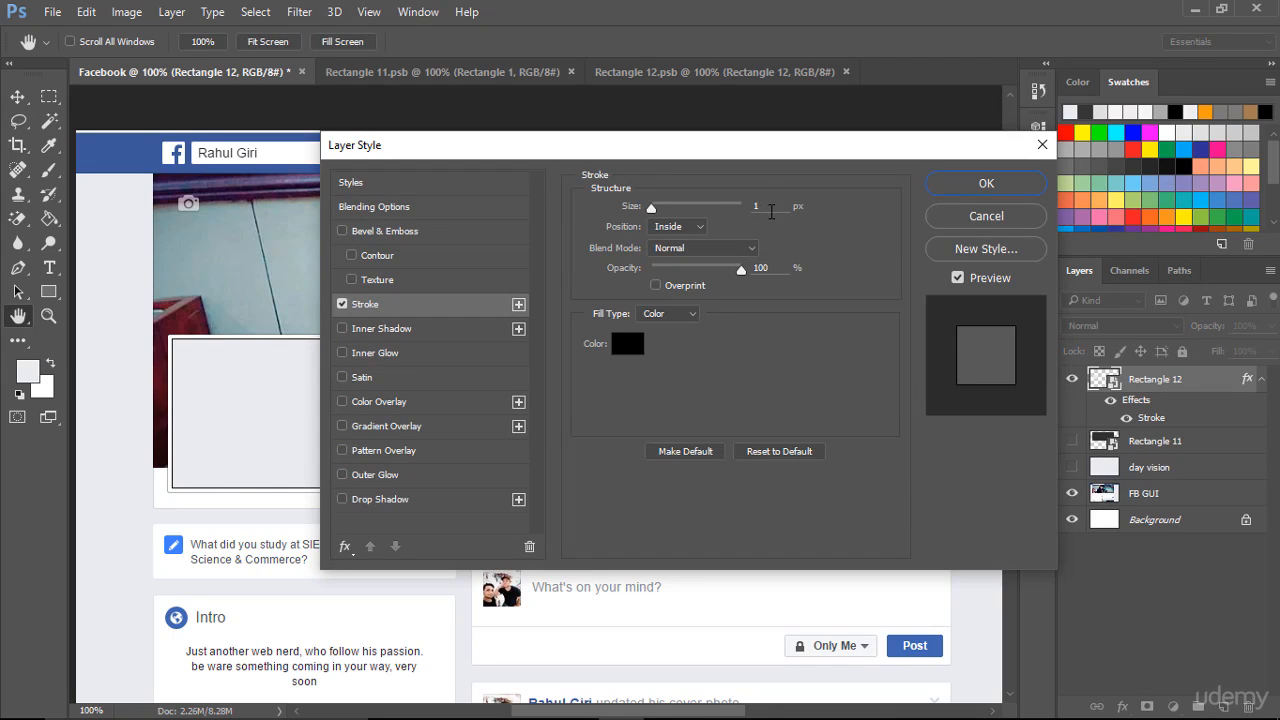
drag(766, 207, 715, 207)
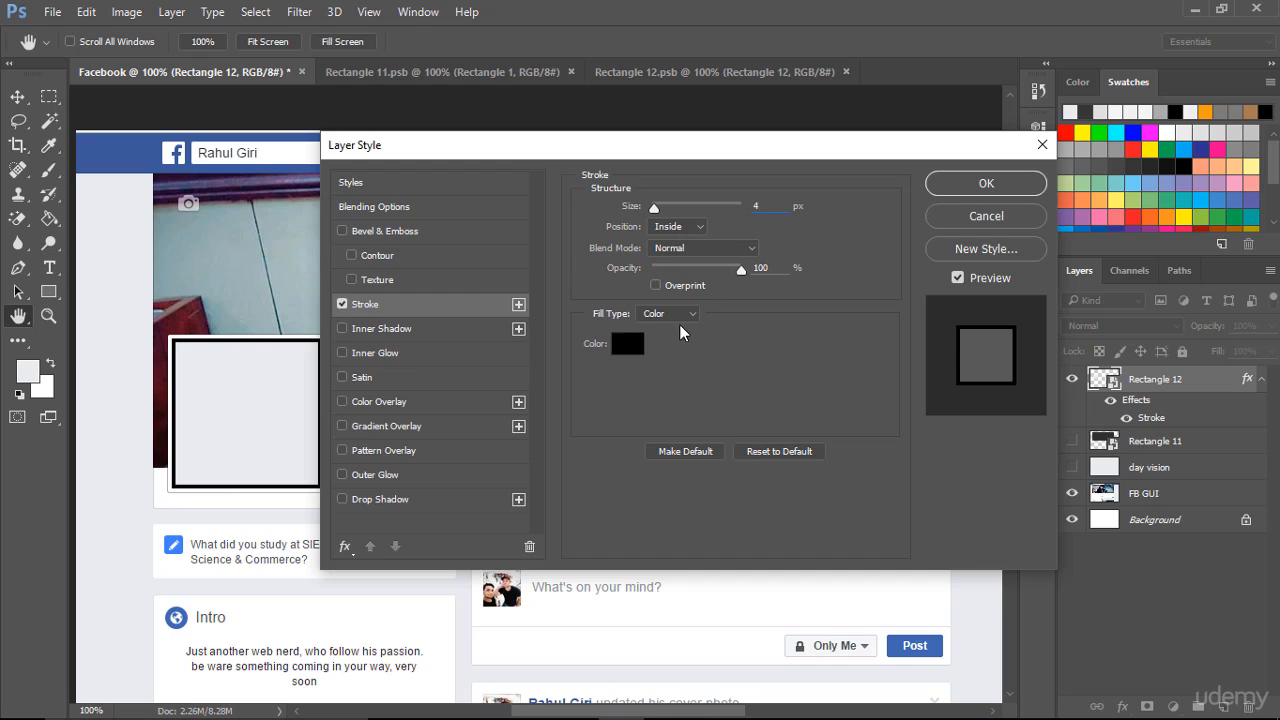
click(682, 229)
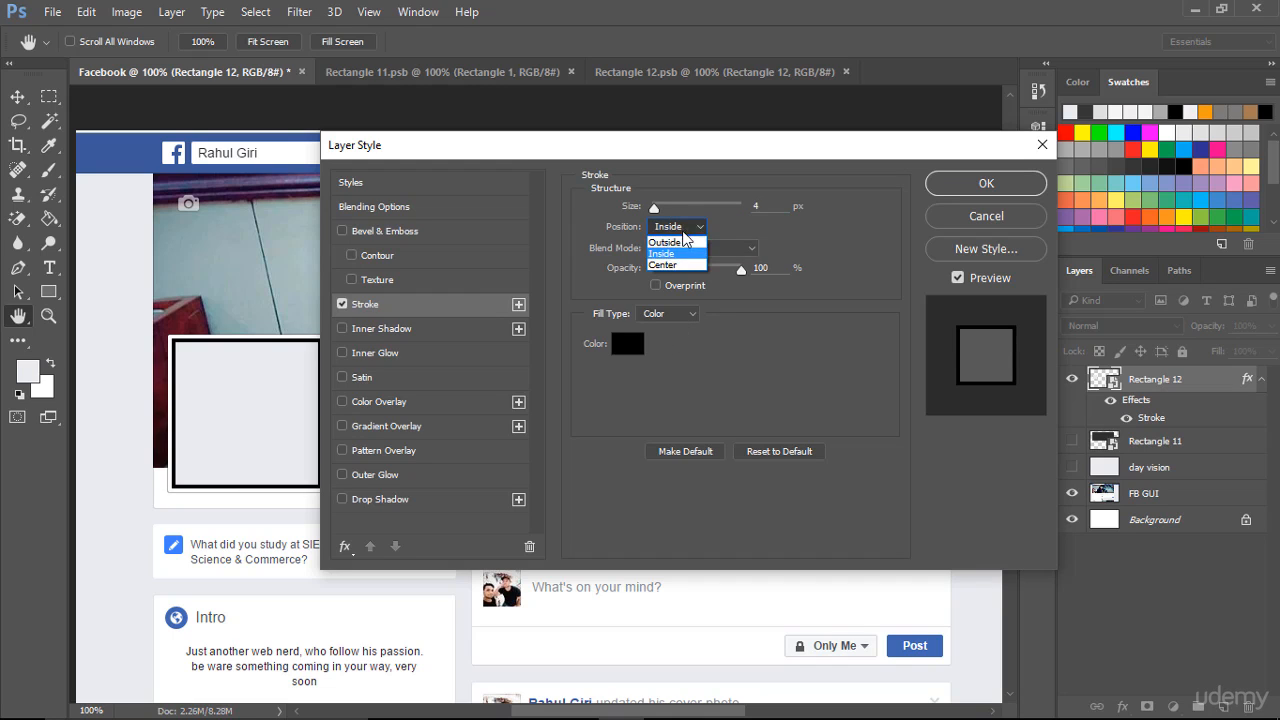
click(668, 243)
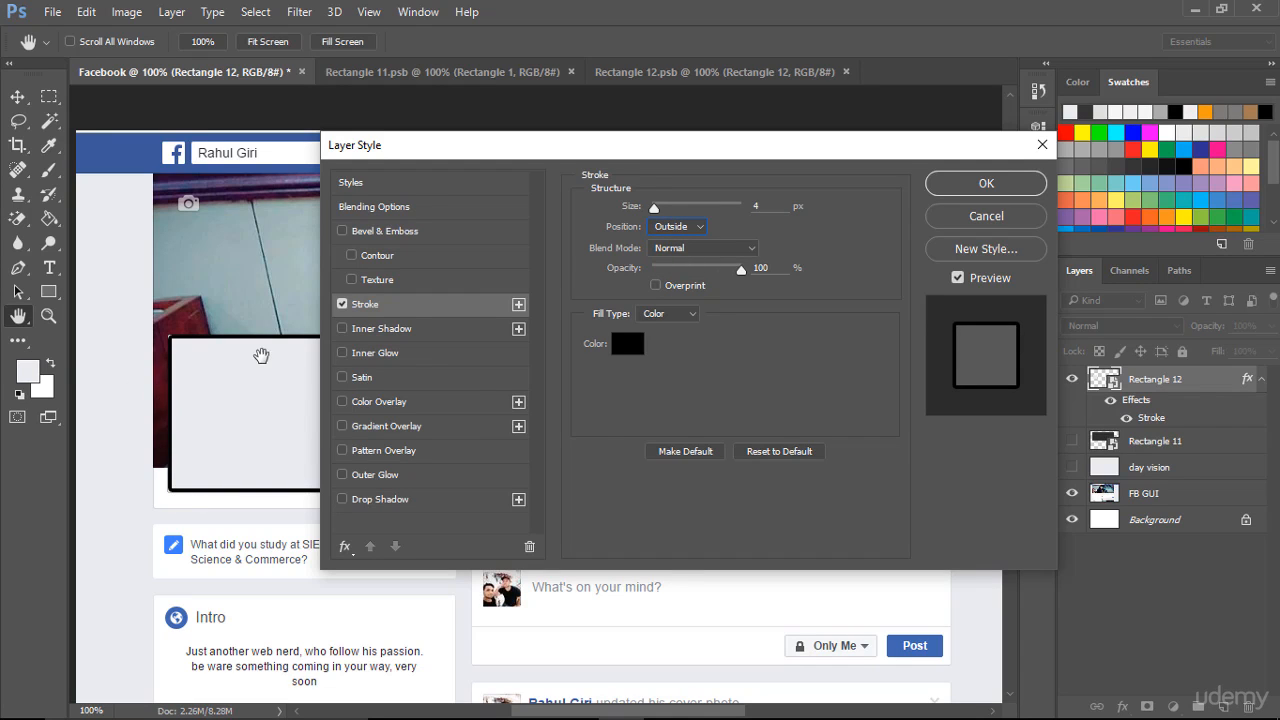
Step: Set the profile square's stroke colour to white ffffff and apply the layer style
click(632, 350)
click(632, 350)
text(ffffff)
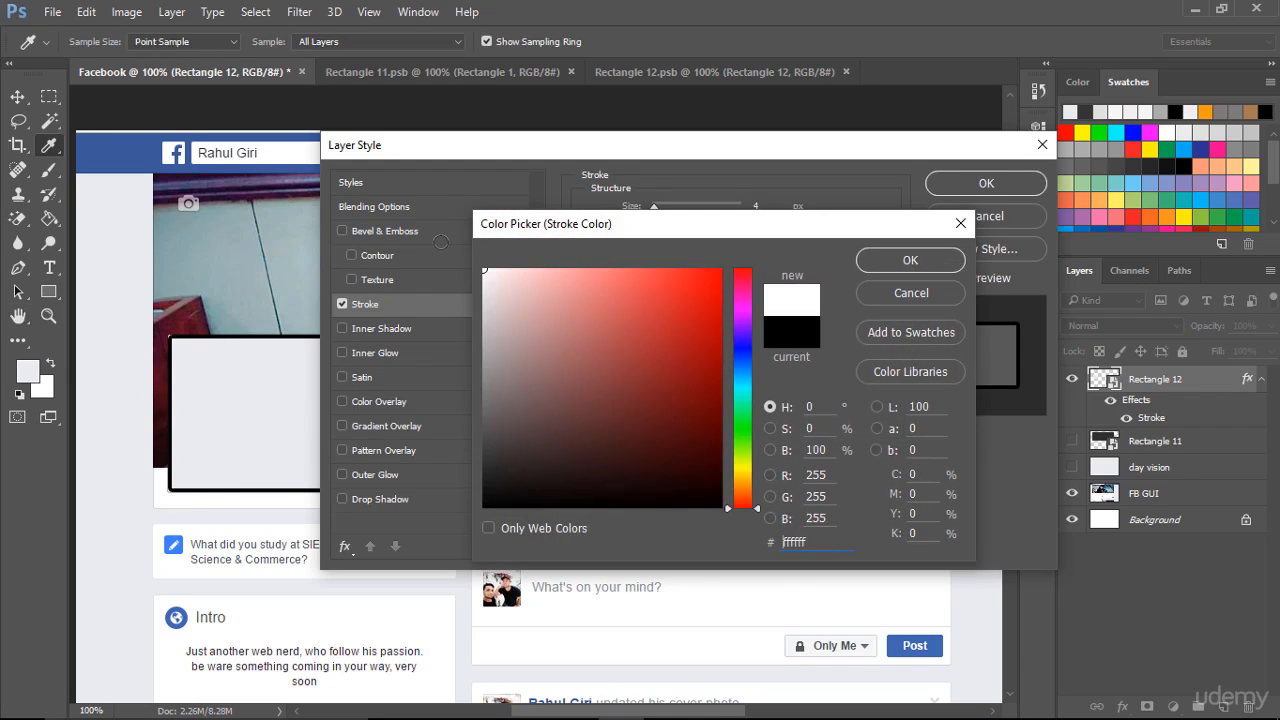
click(897, 261)
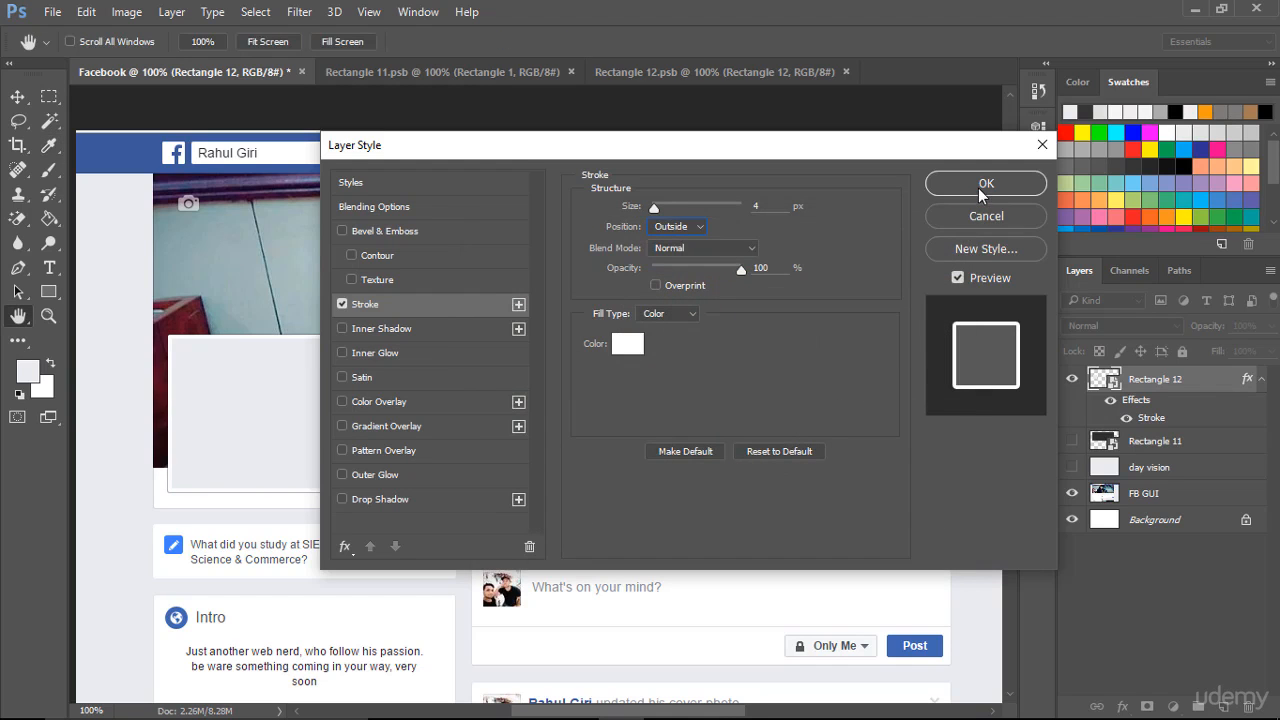
click(978, 186)
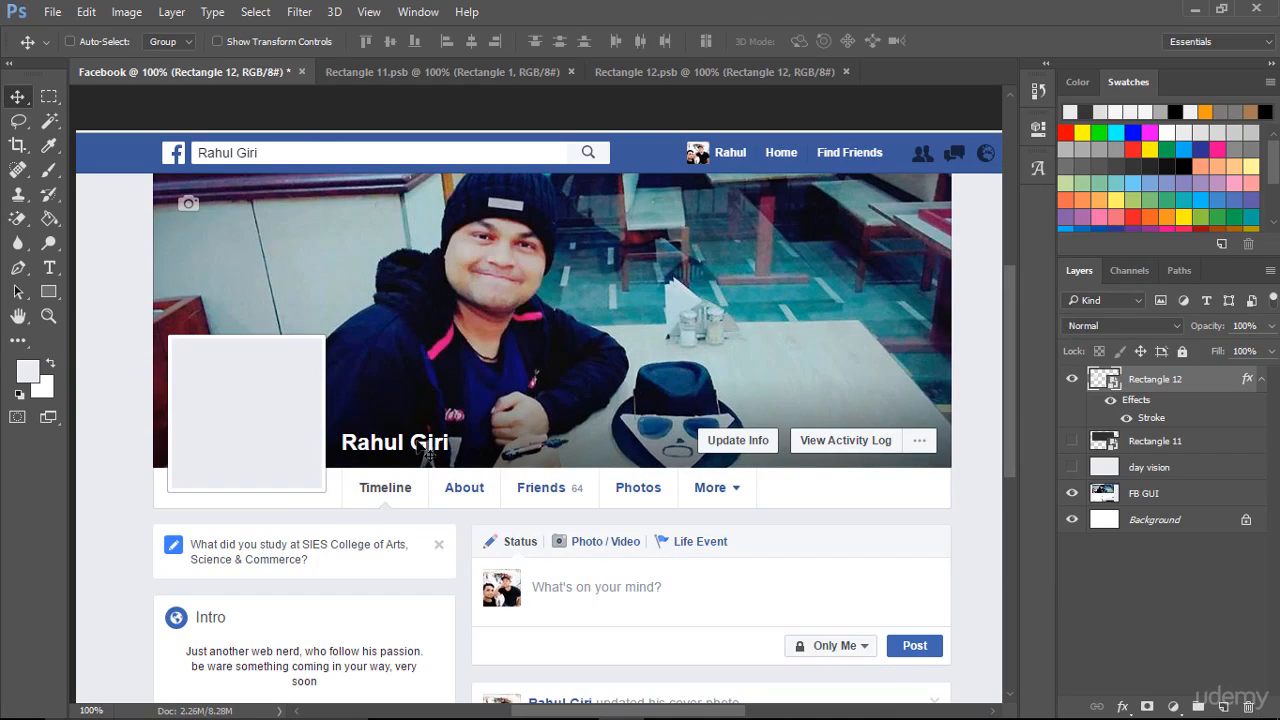
Step: Put the stroked profile square layer into a group and collapse the group
key(ctrl+plus)
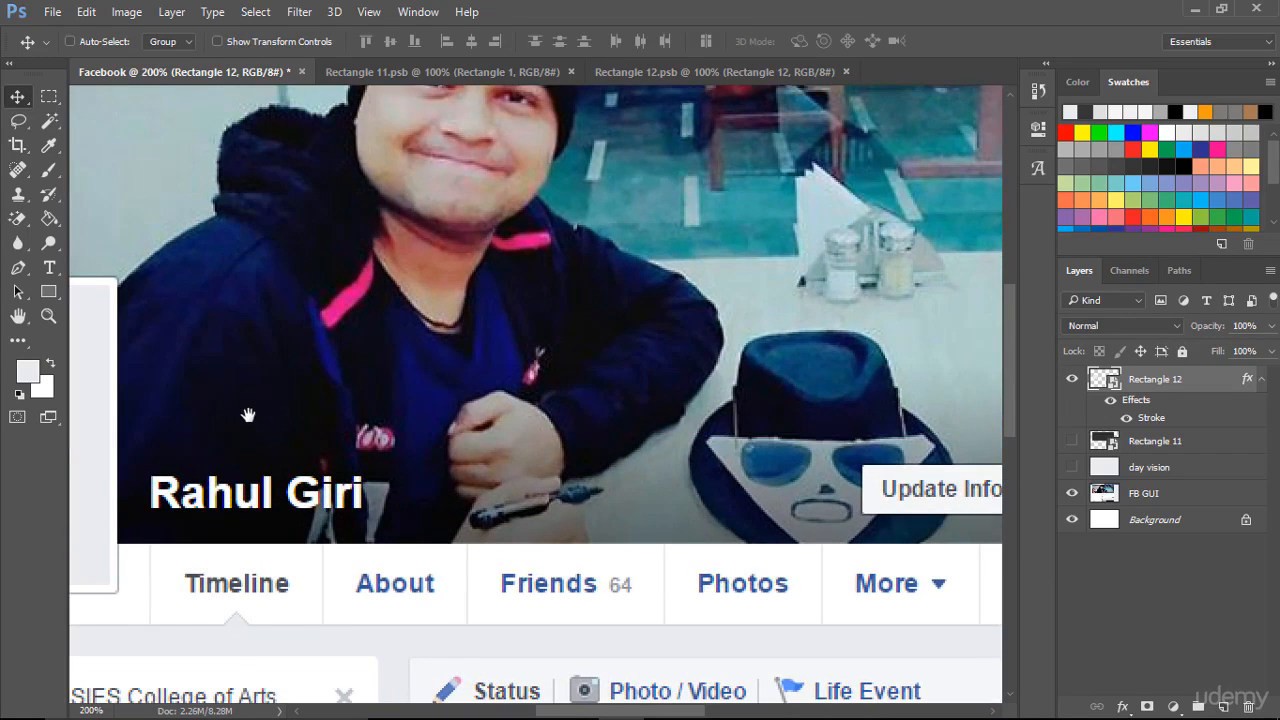
drag(404, 409, 708, 405)
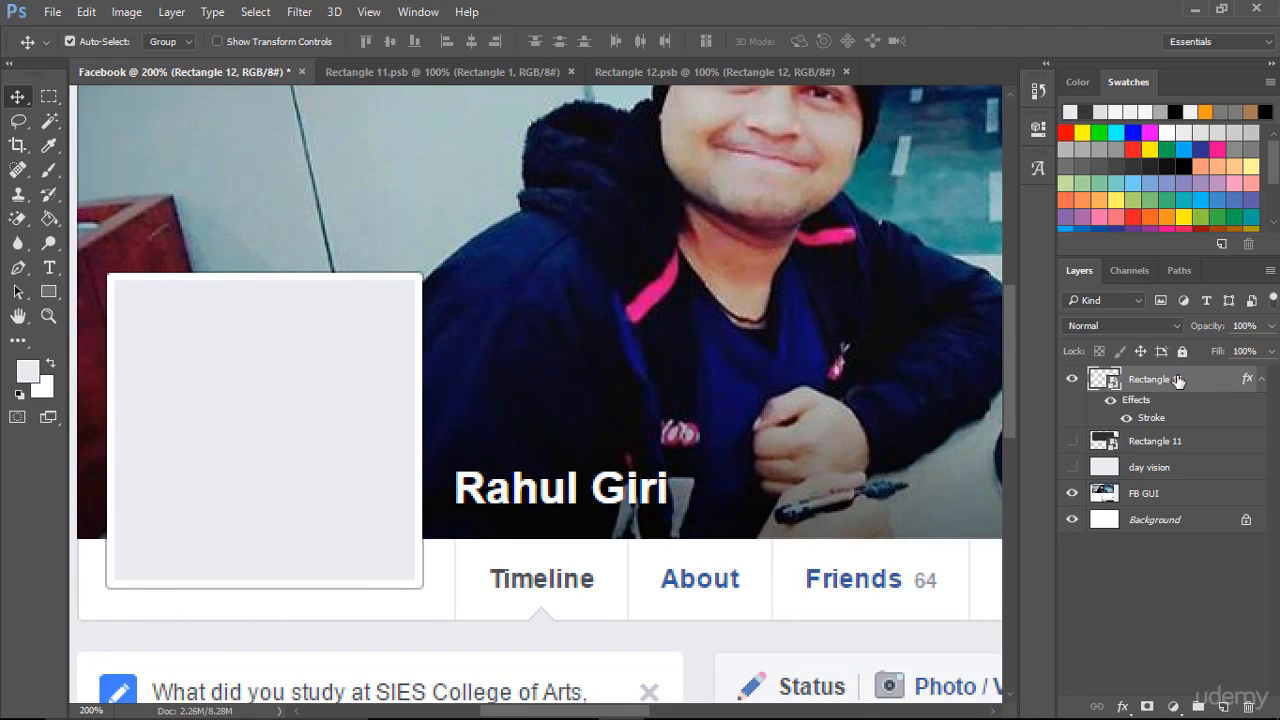
key(ctrl+g)
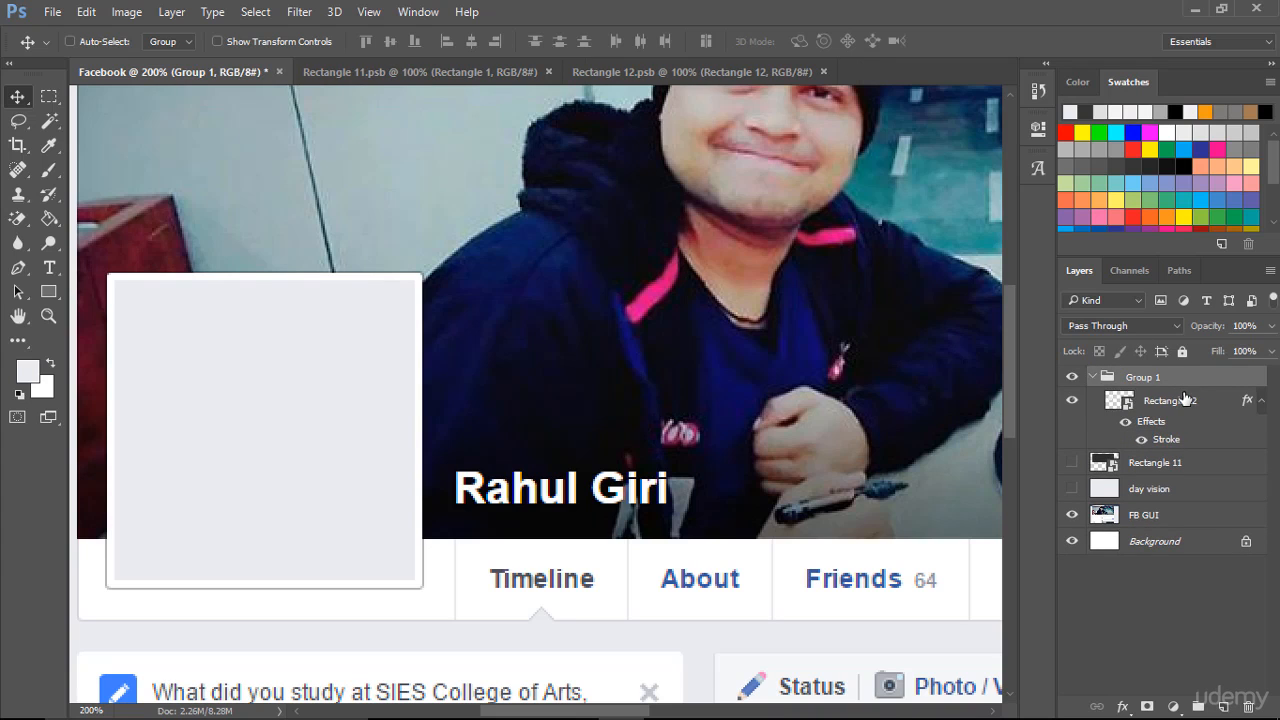
click(1093, 377)
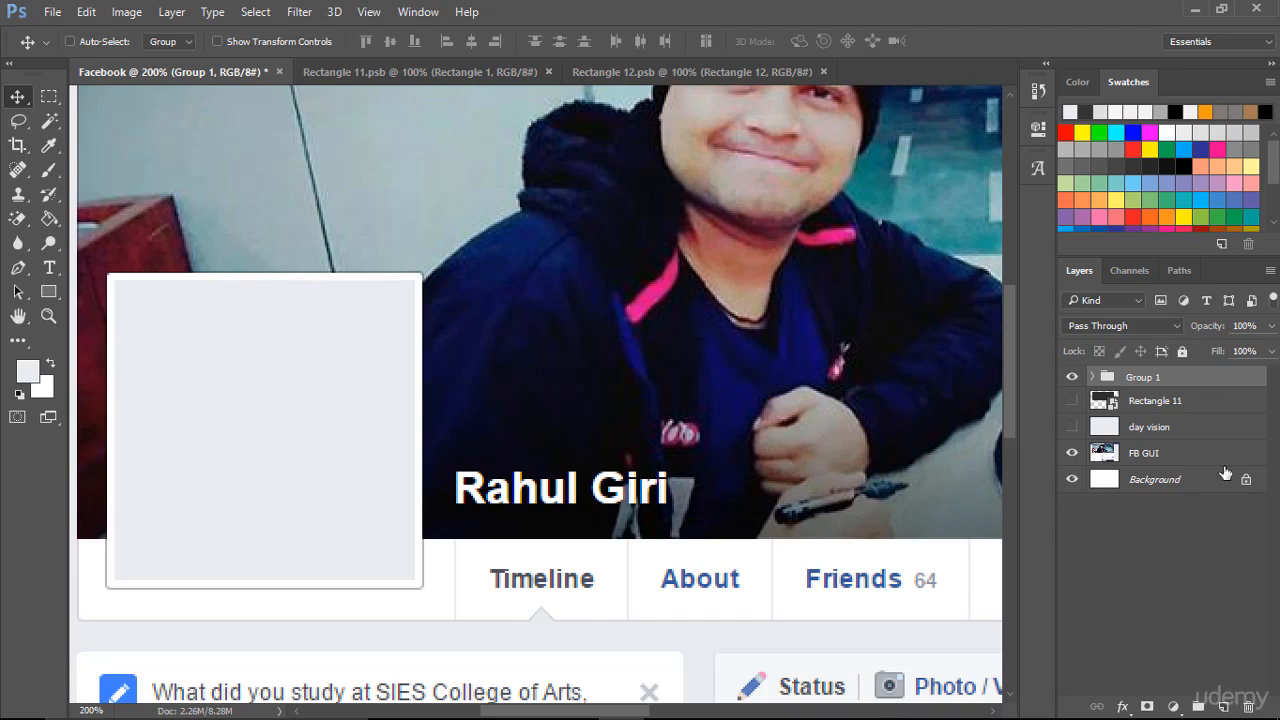
Step: Add a 1 px outside Stroke effect in light grey c6c6c6 to the profile square's group
click(1128, 705)
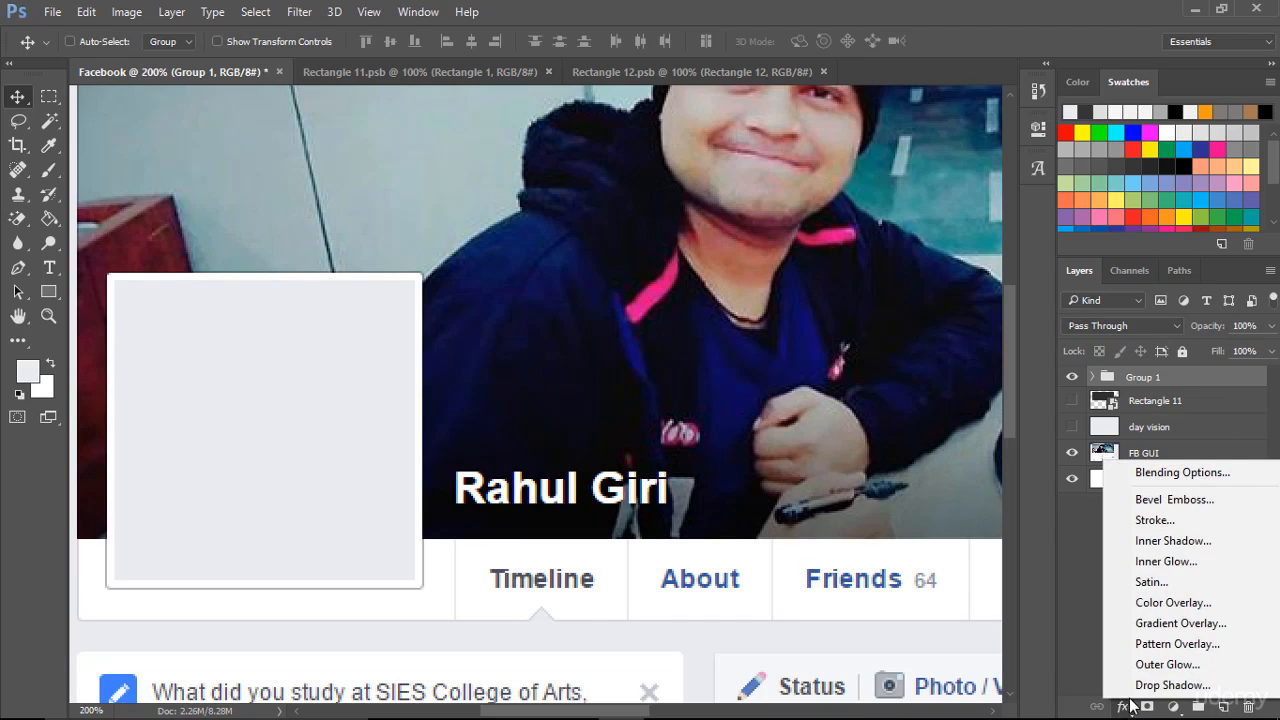
click(1180, 521)
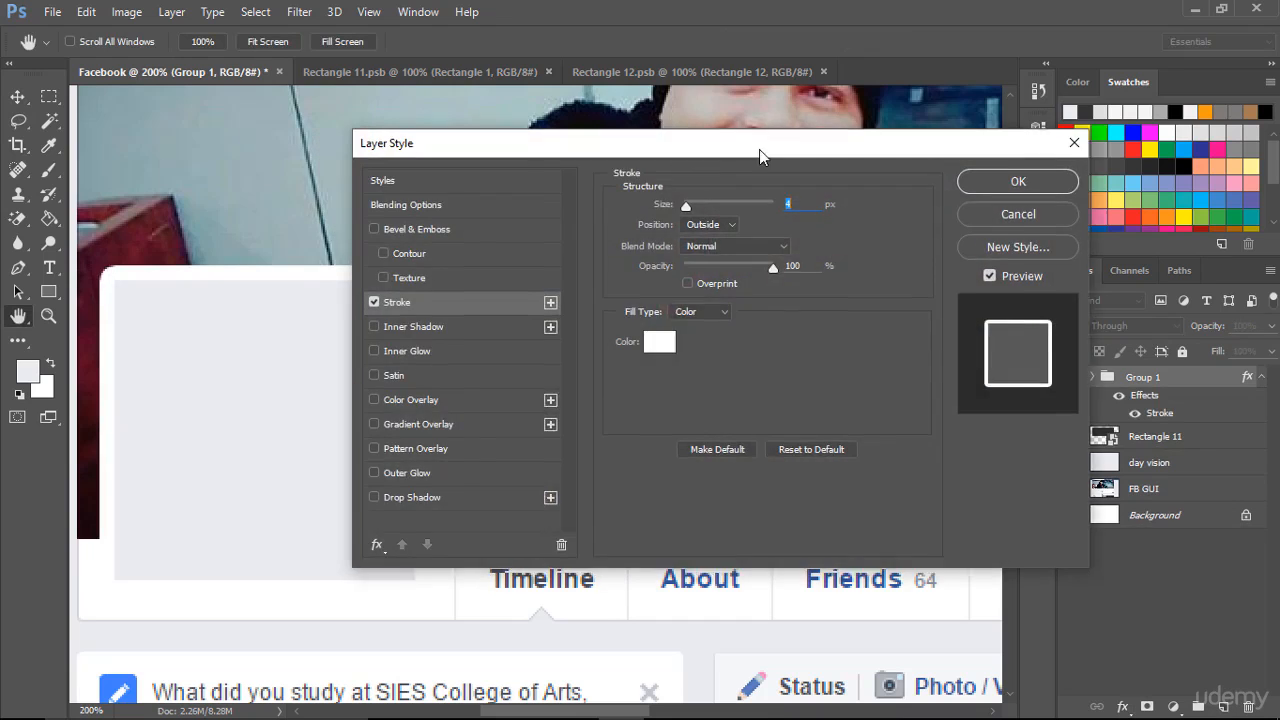
drag(759, 149, 823, 135)
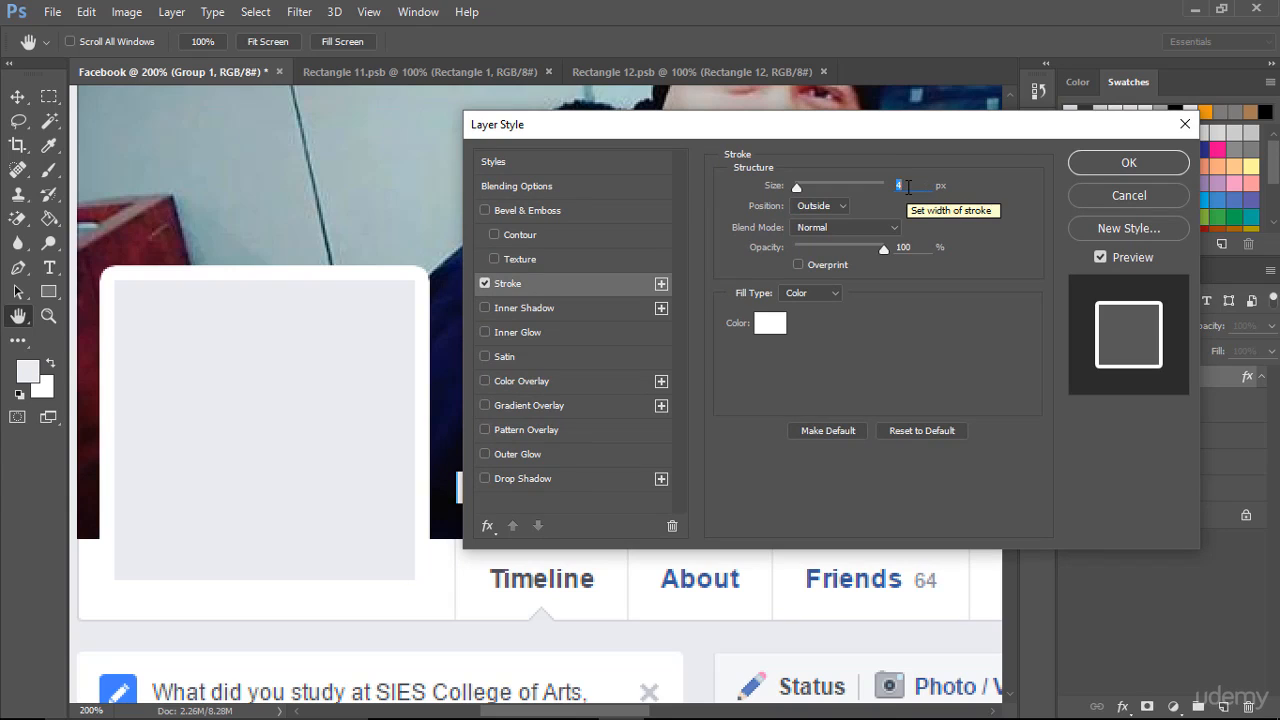
text(1)
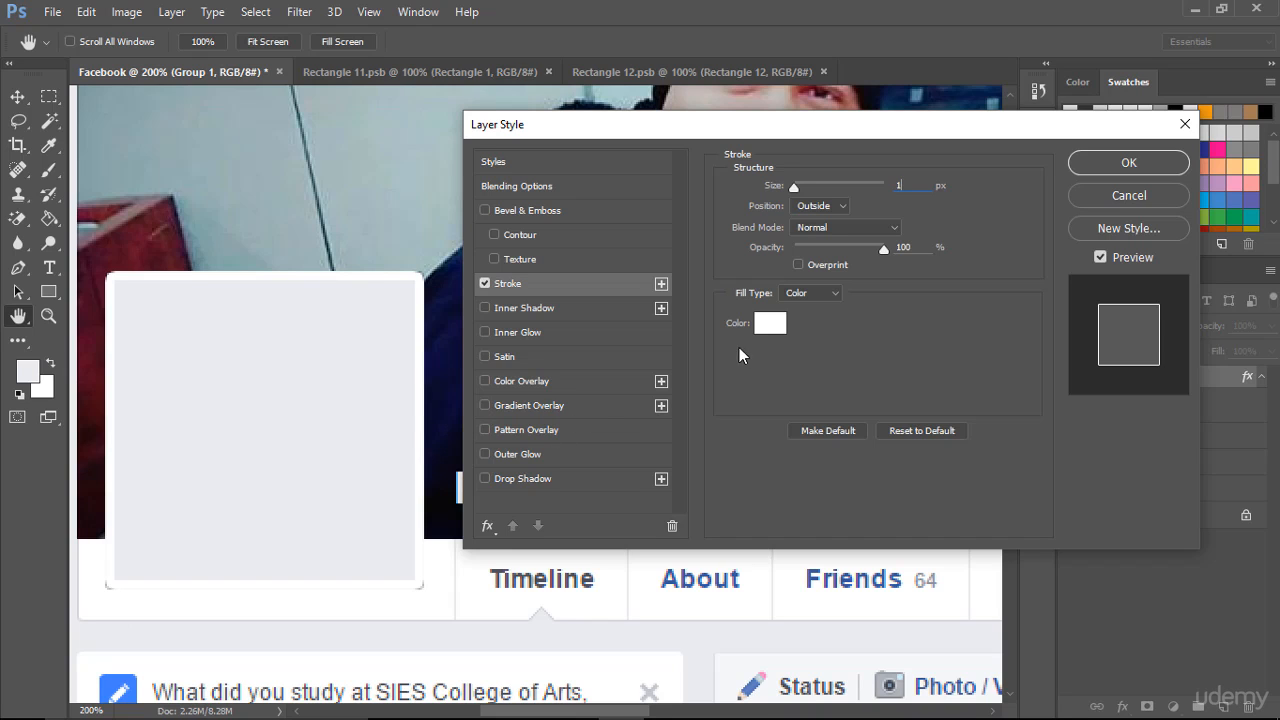
click(770, 322)
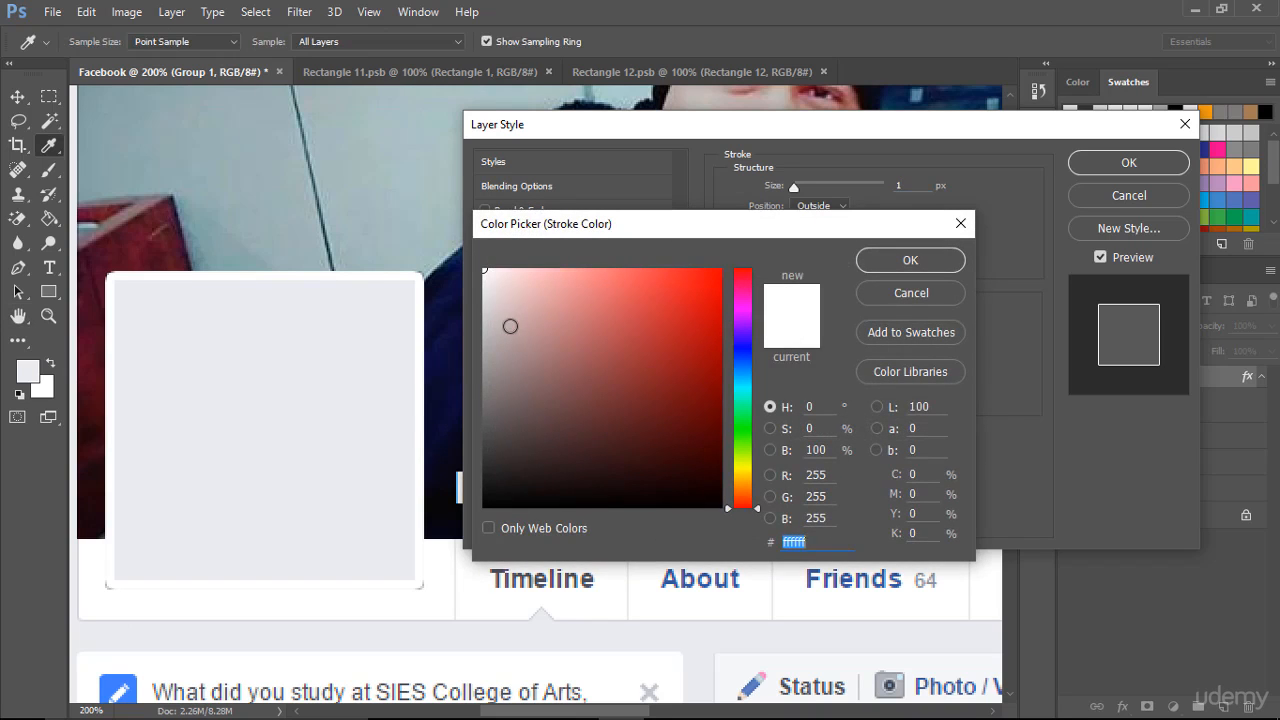
click(483, 297)
drag(468, 297, 449, 322)
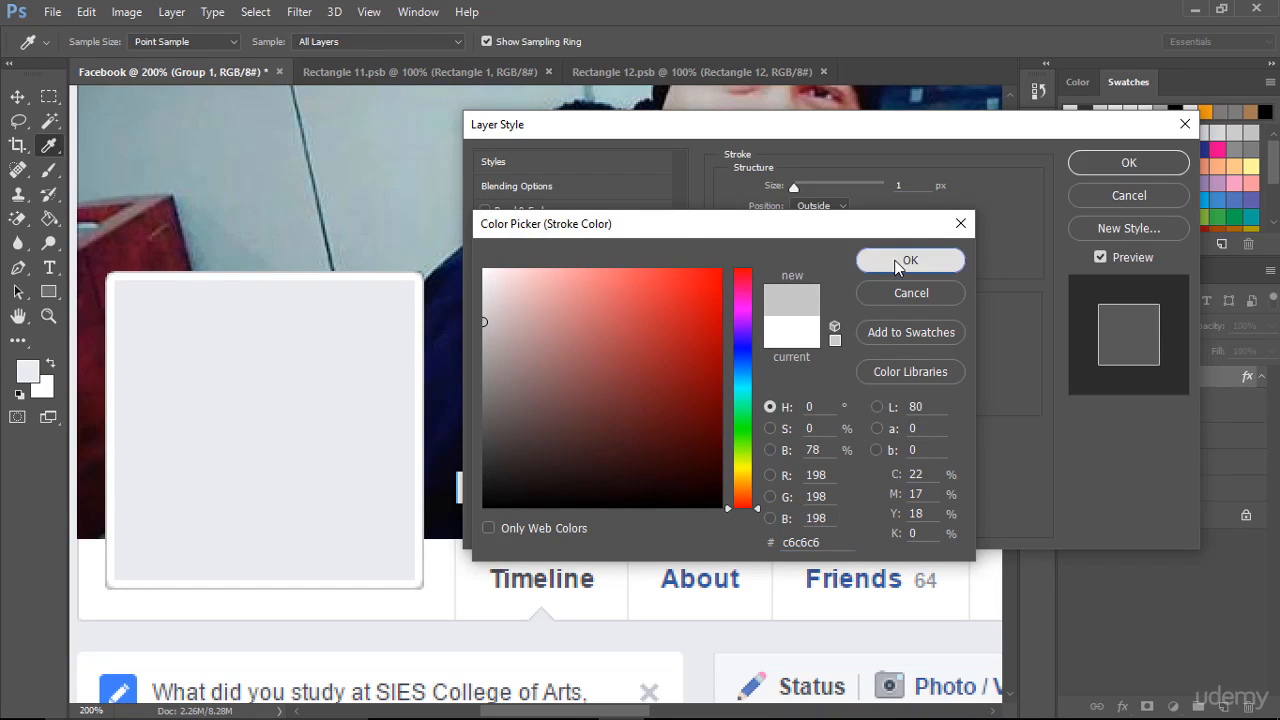
click(901, 260)
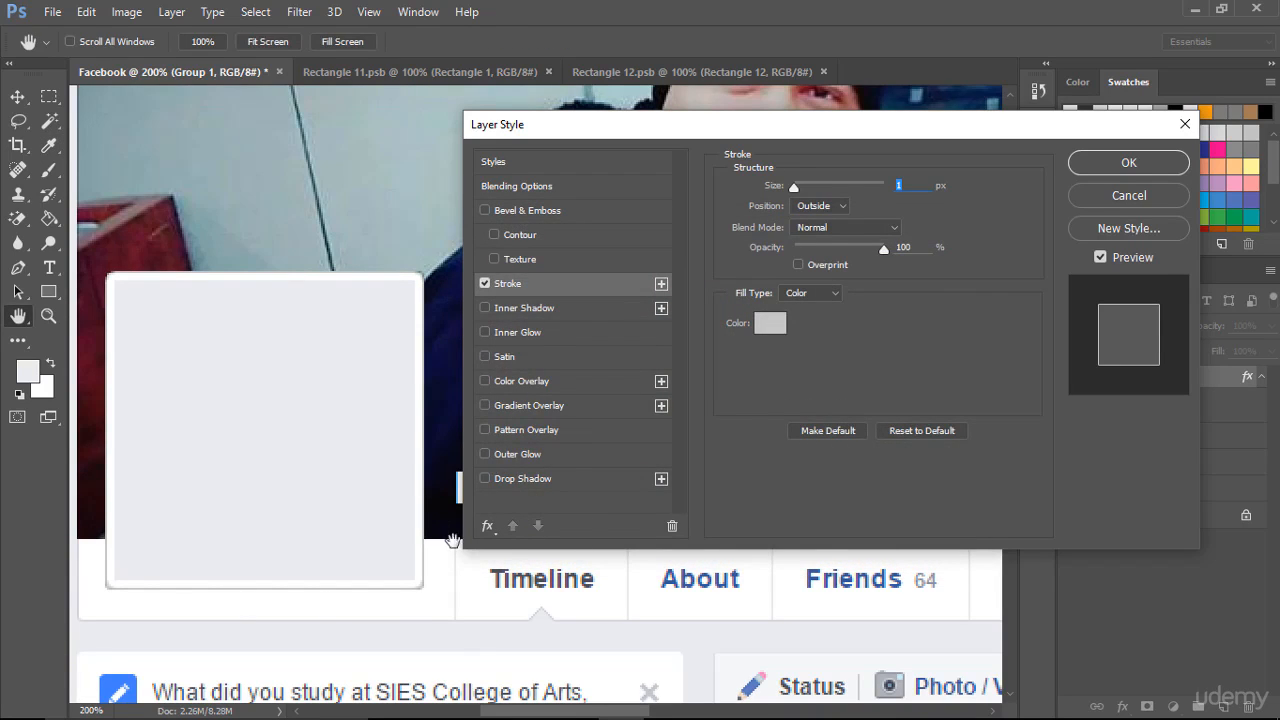
click(1136, 164)
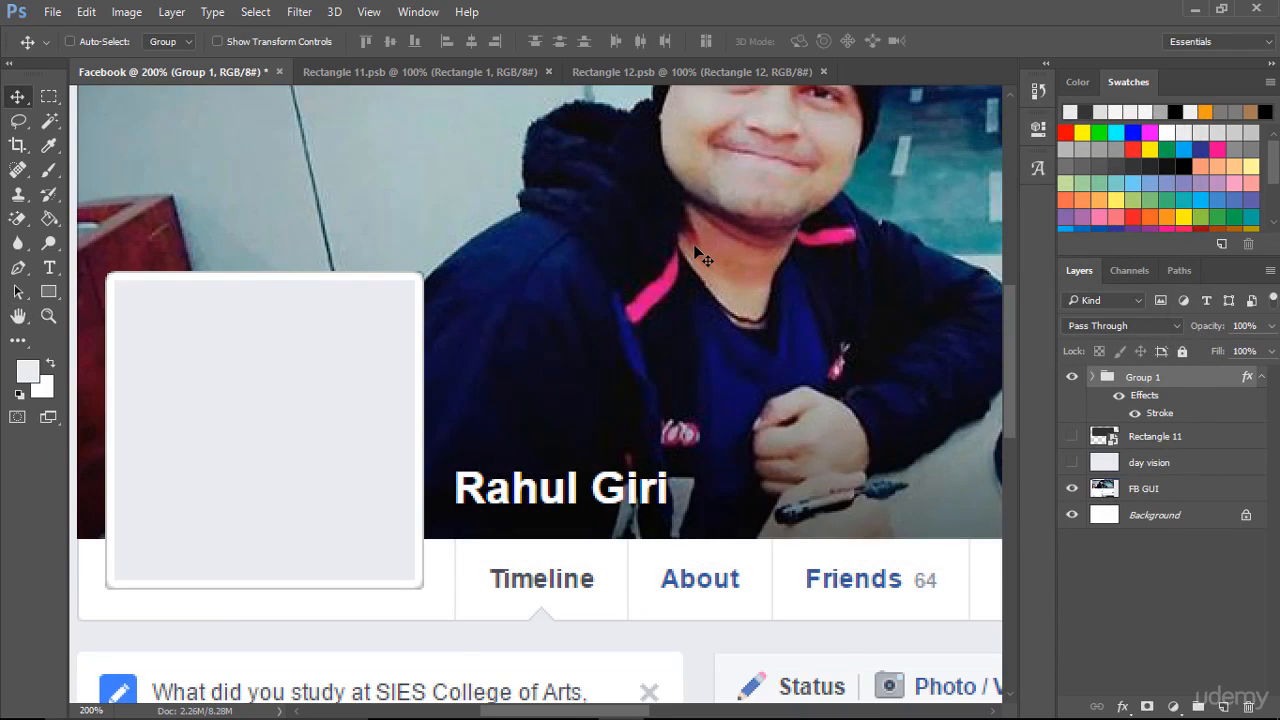
Step: Show the dark cover layer, expand the profile group and open the contents of its square Smart Object
key(ctrl+0)
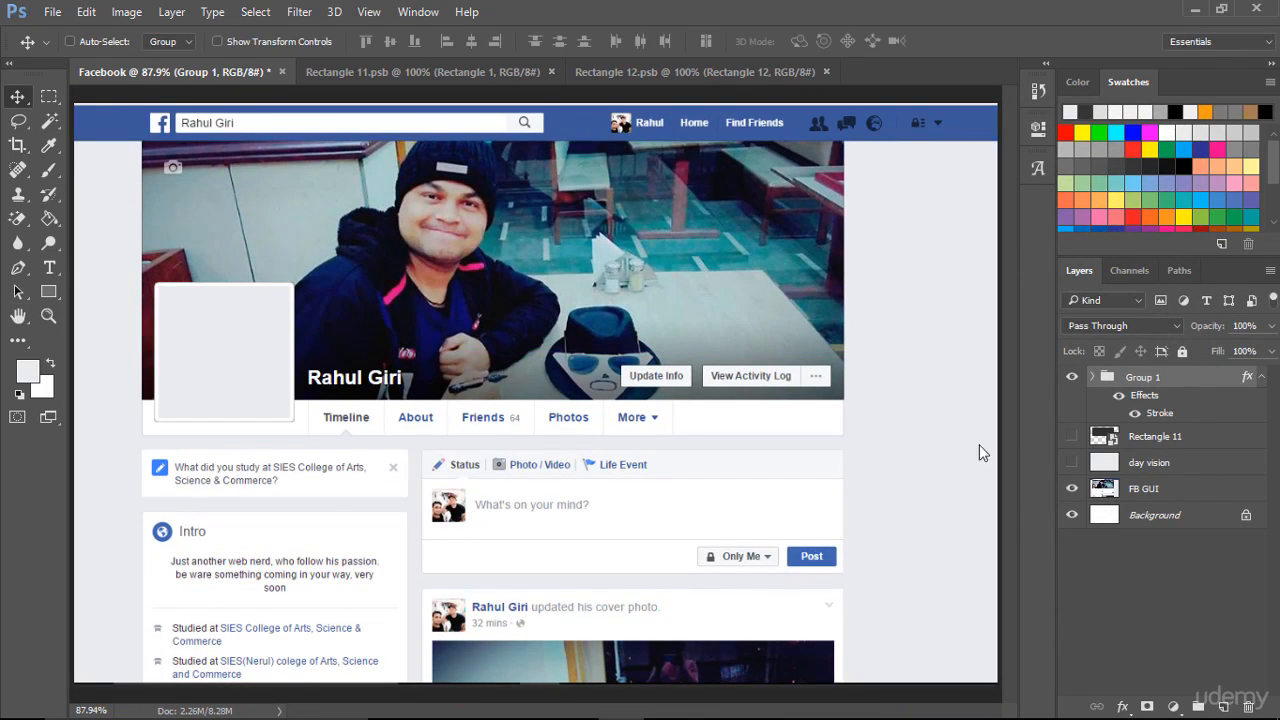
click(1073, 436)
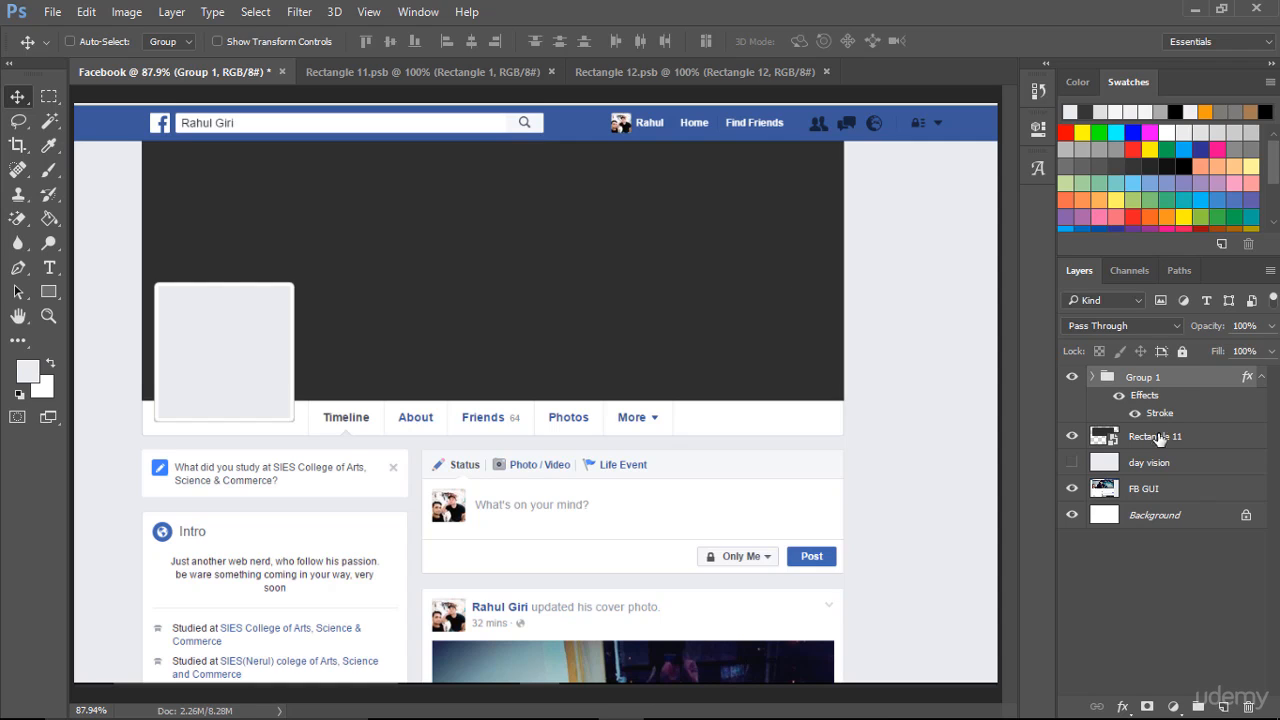
click(1093, 377)
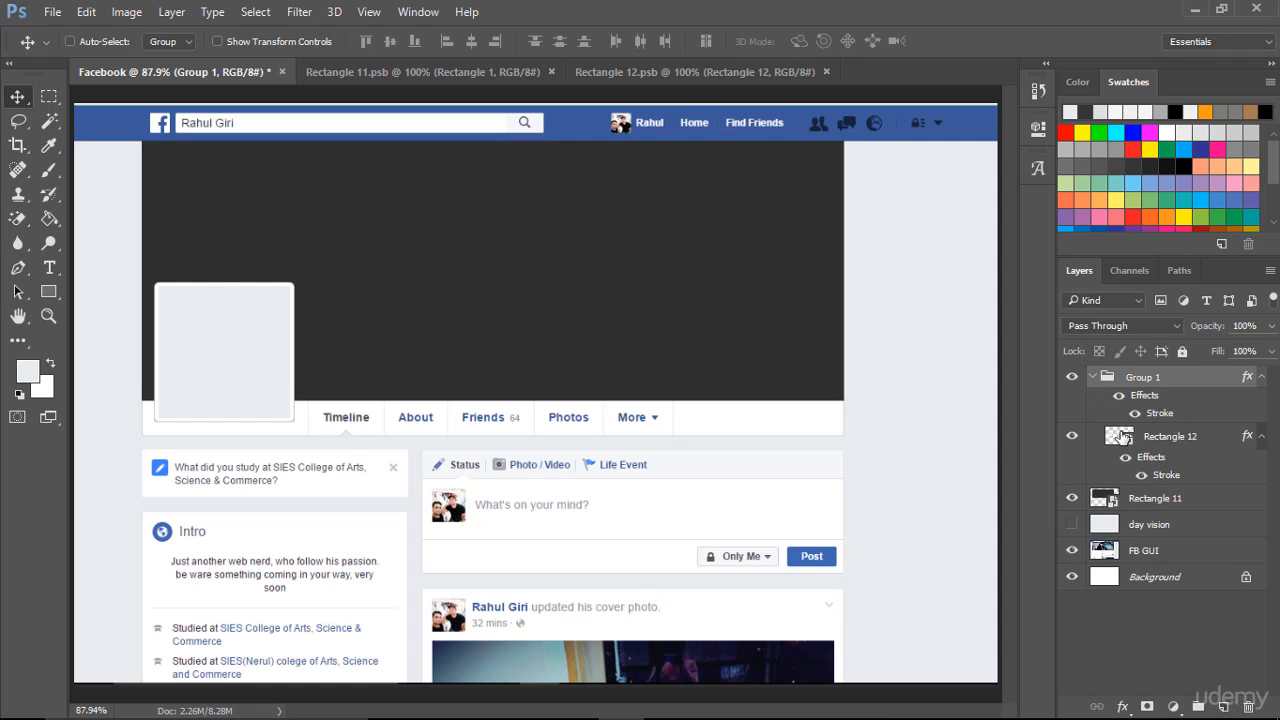
double_click(1119, 436)
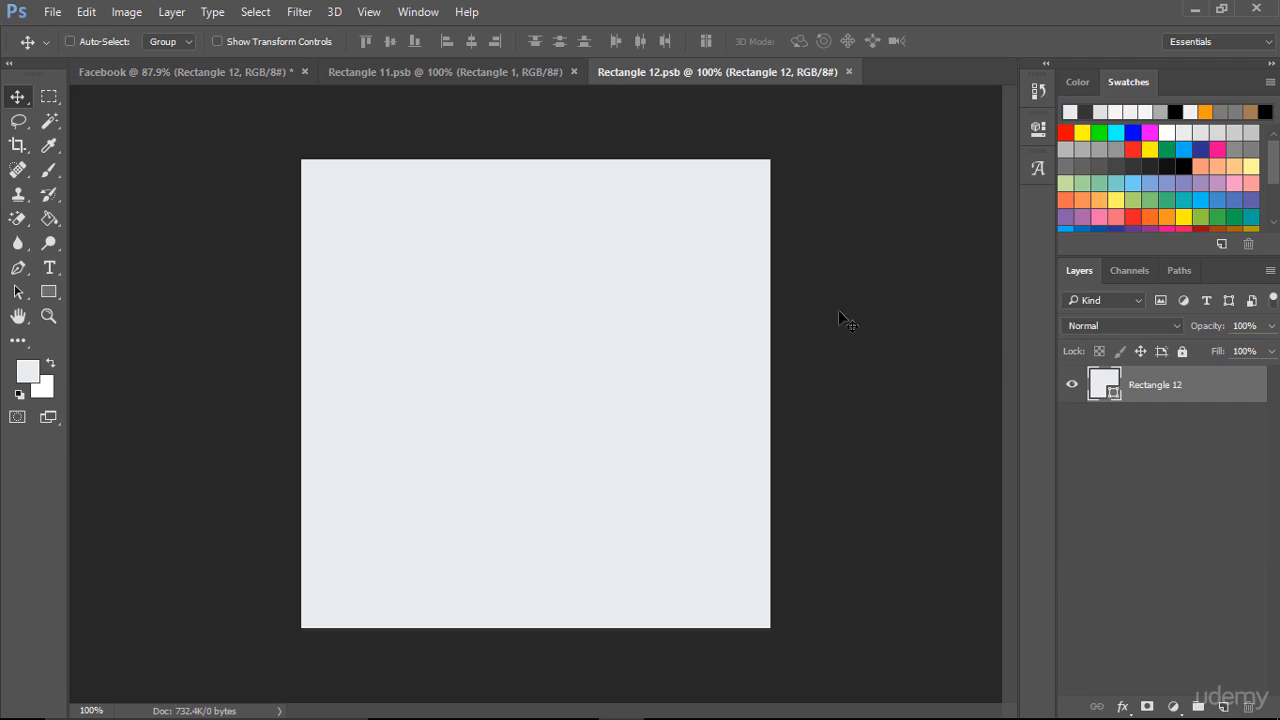
Step: Recolour the profile square to dark grey 242424, save its Smart Object contents and return to the Facebook document
double_click(1106, 386)
click(470, 409)
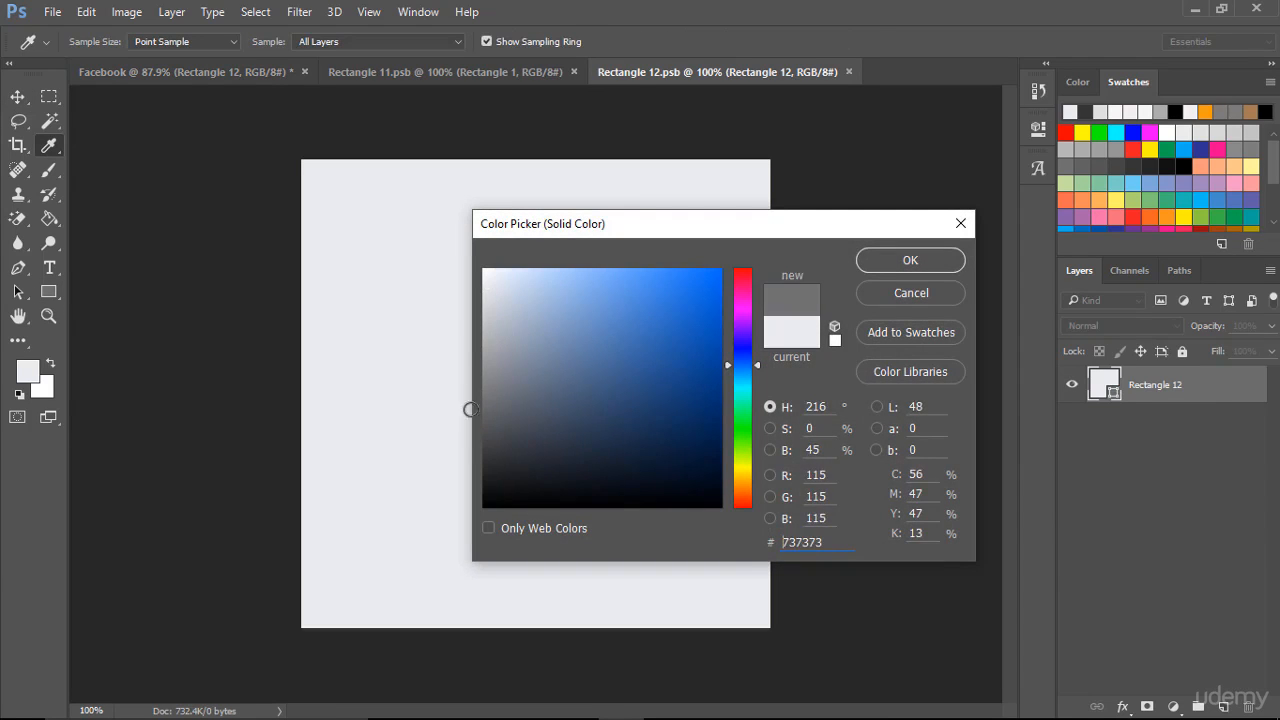
drag(470, 409, 425, 474)
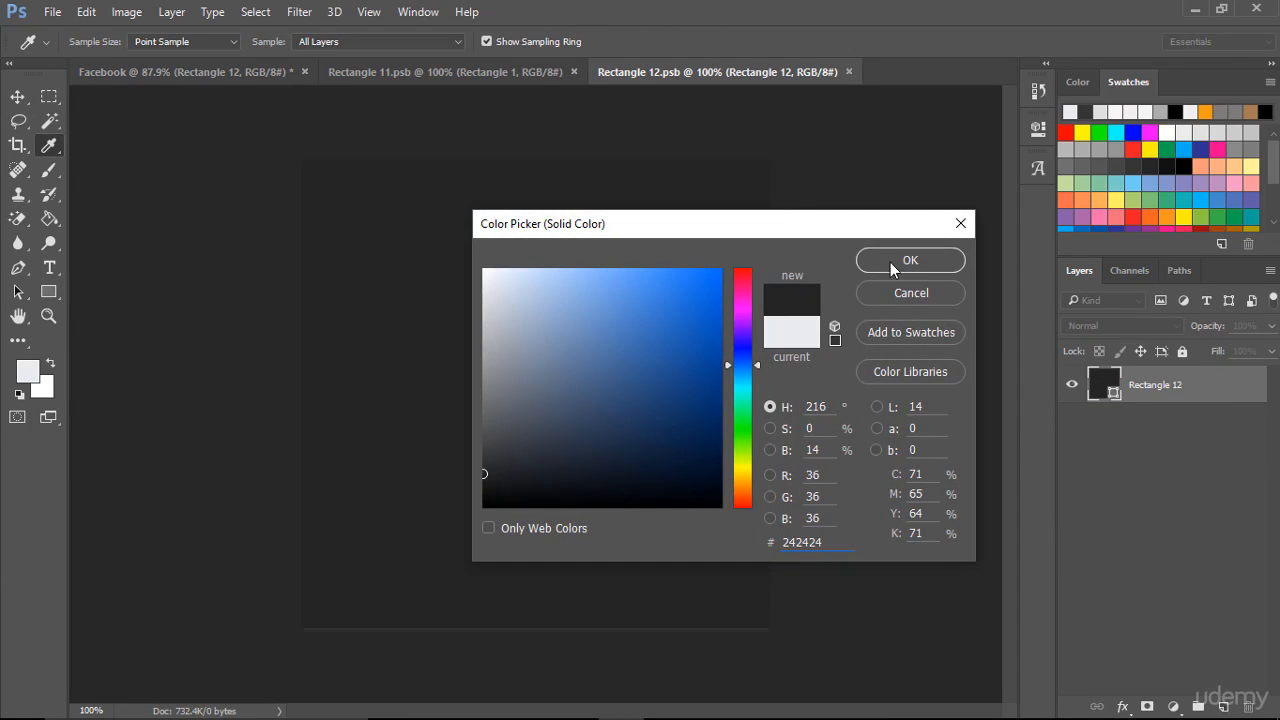
click(890, 262)
key(ctrl+s)
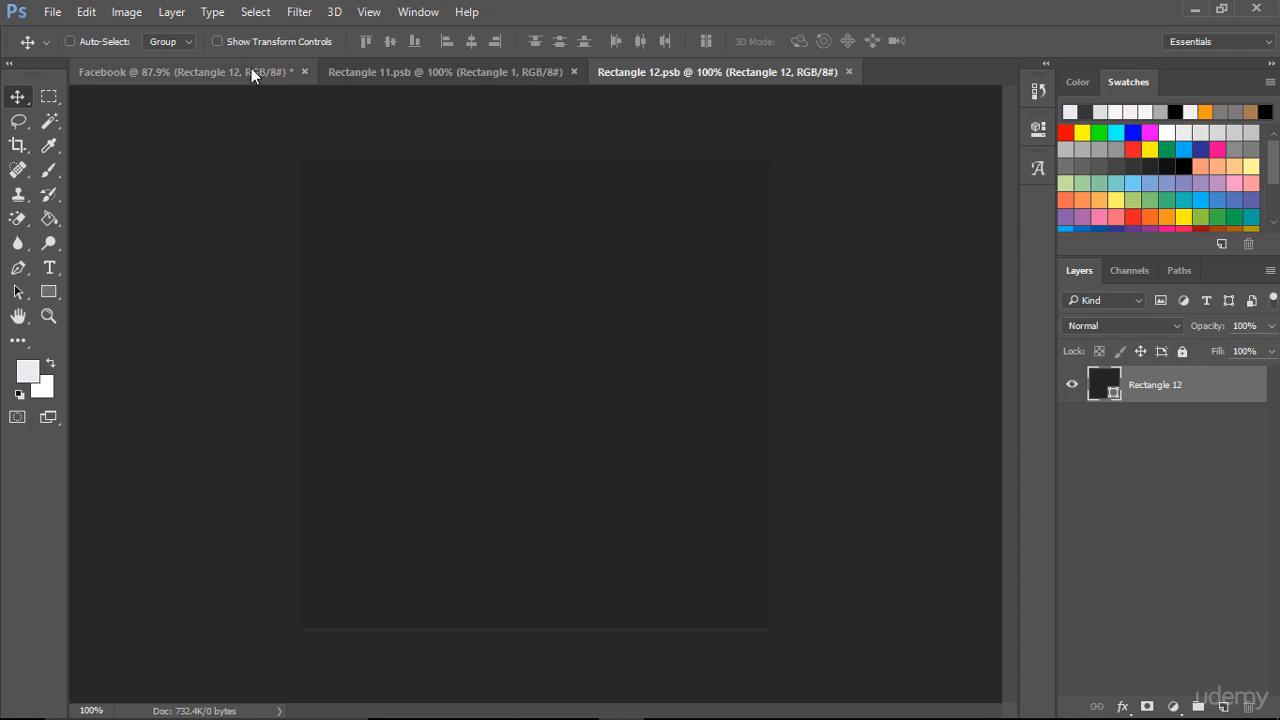
click(243, 66)
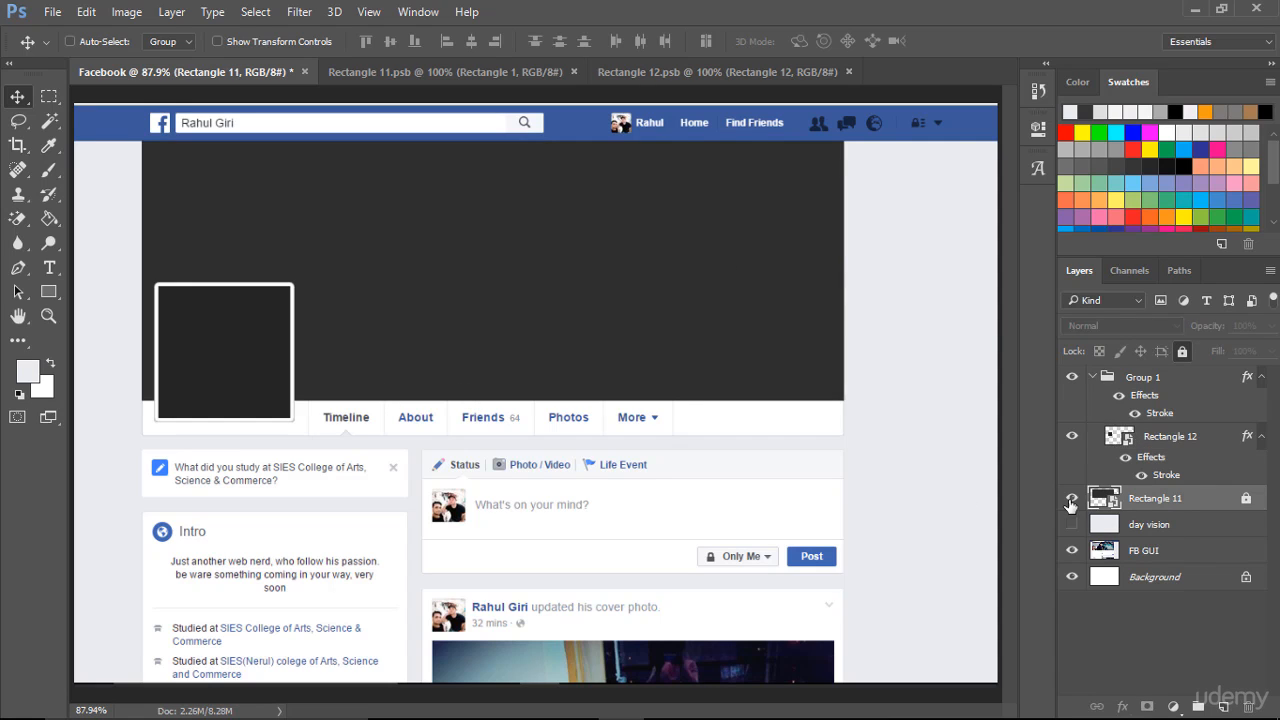
Step: Hide the cover layer, inspect the profile name's font on the Facebook page in the browser with WhatFont, and show the cover again
click(1072, 498)
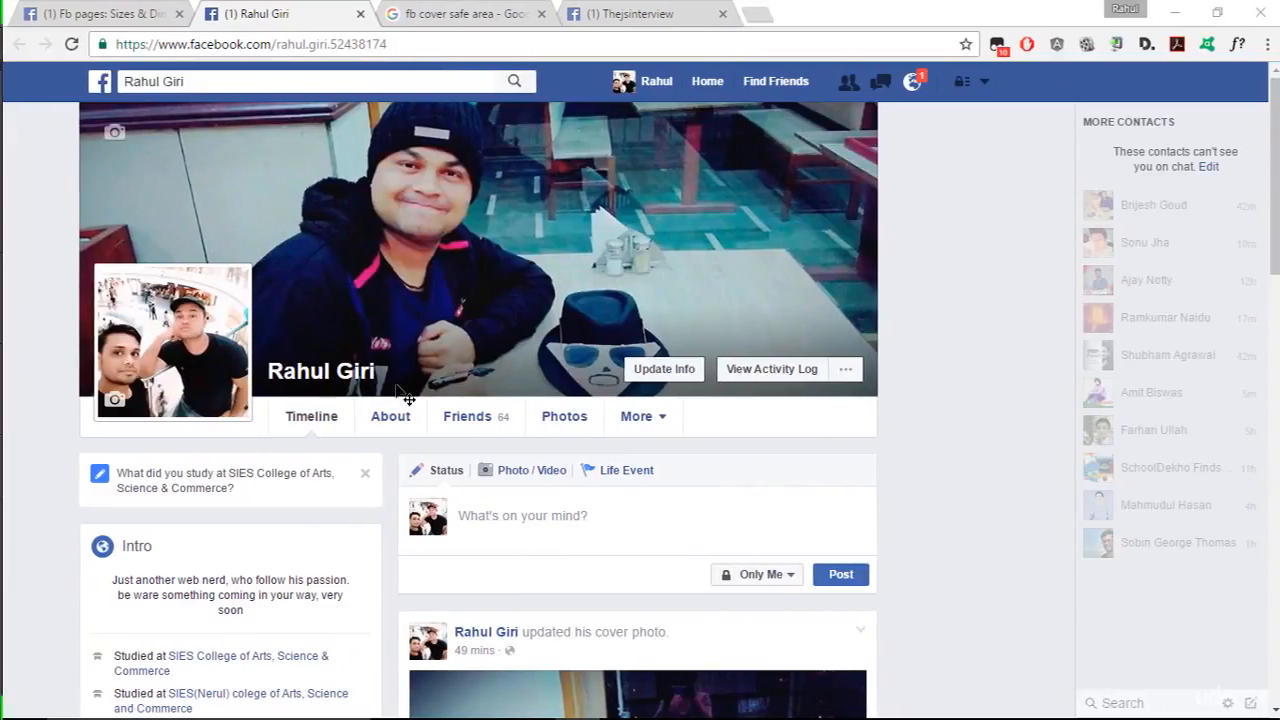
click(1236, 44)
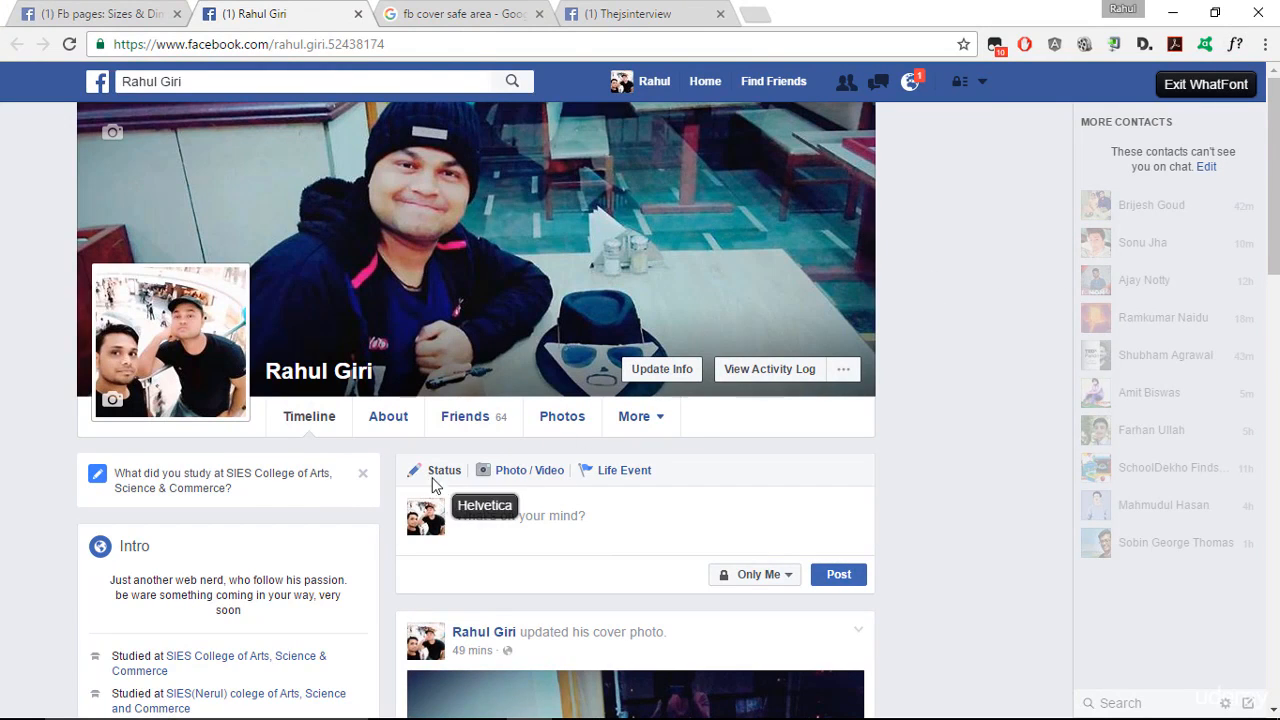
click(341, 375)
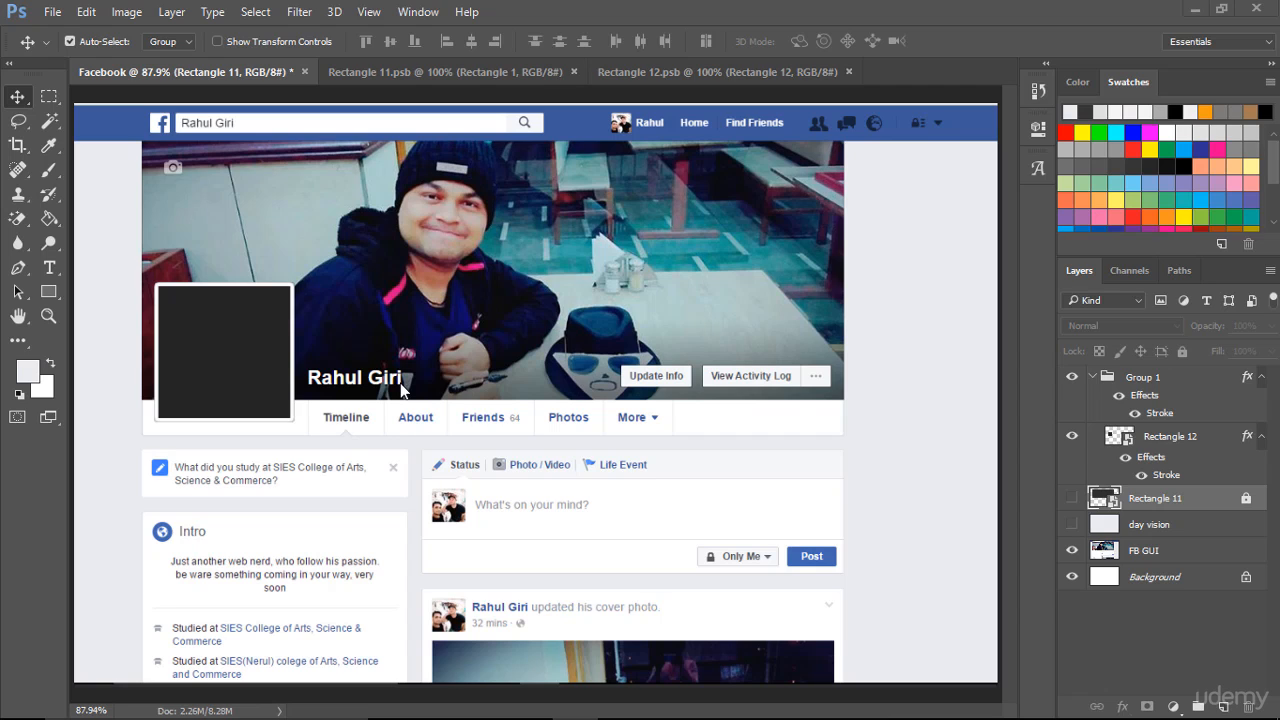
click(1072, 497)
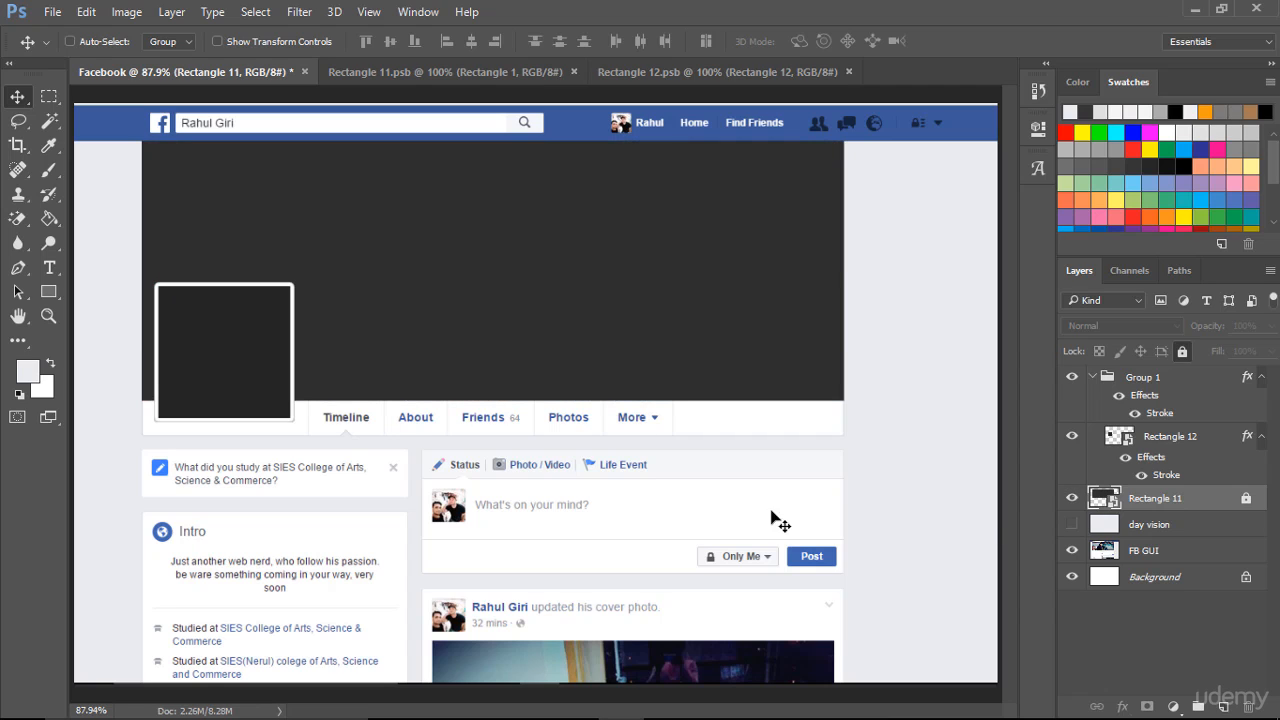
Step: Add a horizontal text line with the profile owner's full name on the dark cover
click(49, 267)
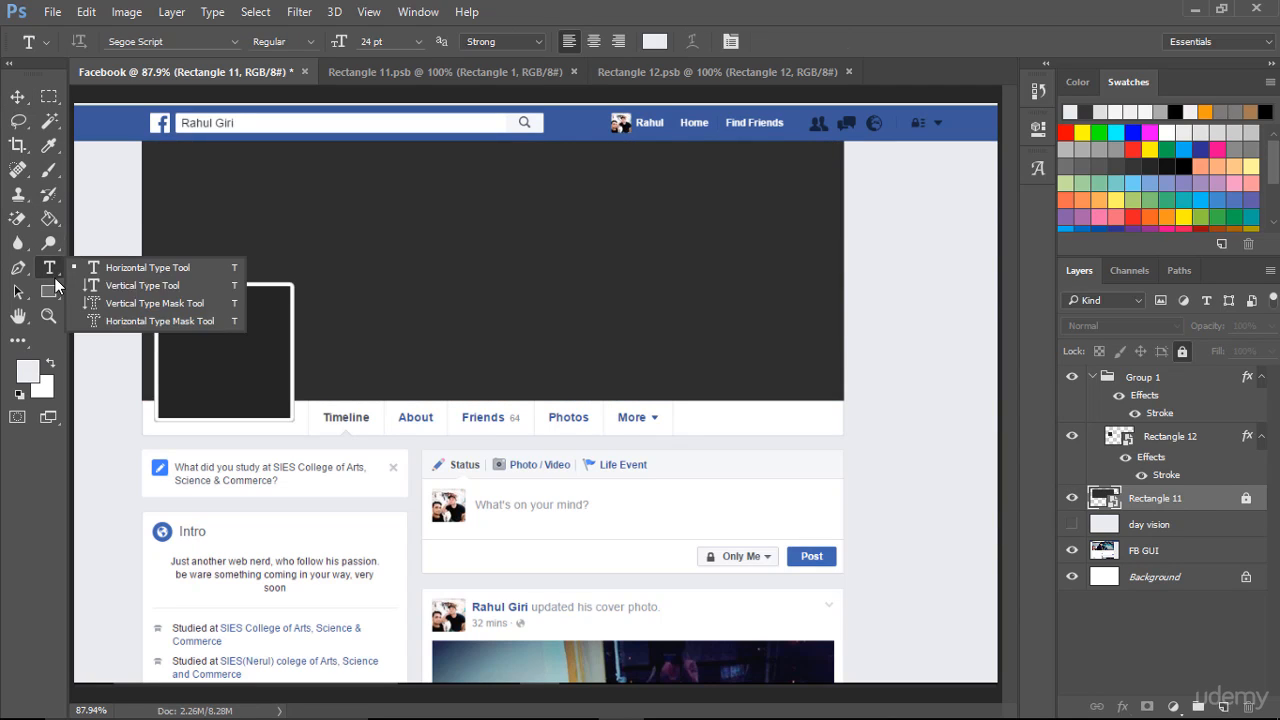
click(511, 346)
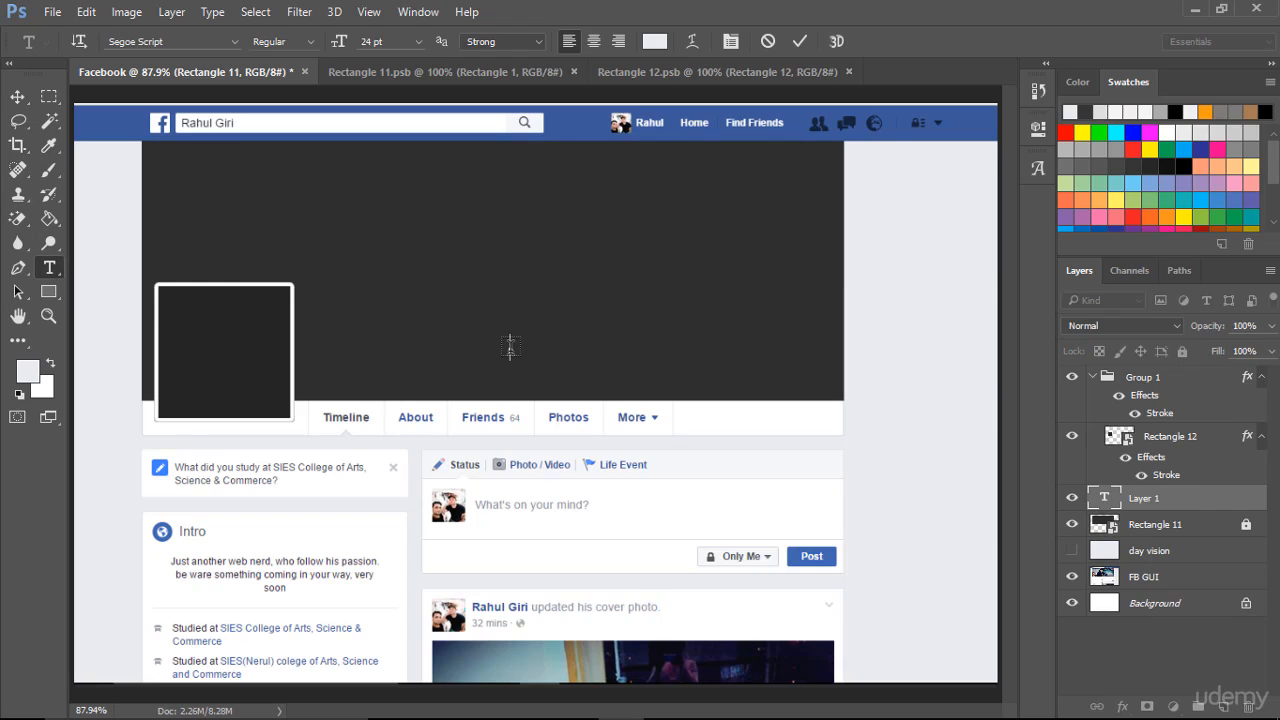
text(Rahul Giri)
Step: Set the profile name text to Arial Bold
drag(510, 345, 634, 345)
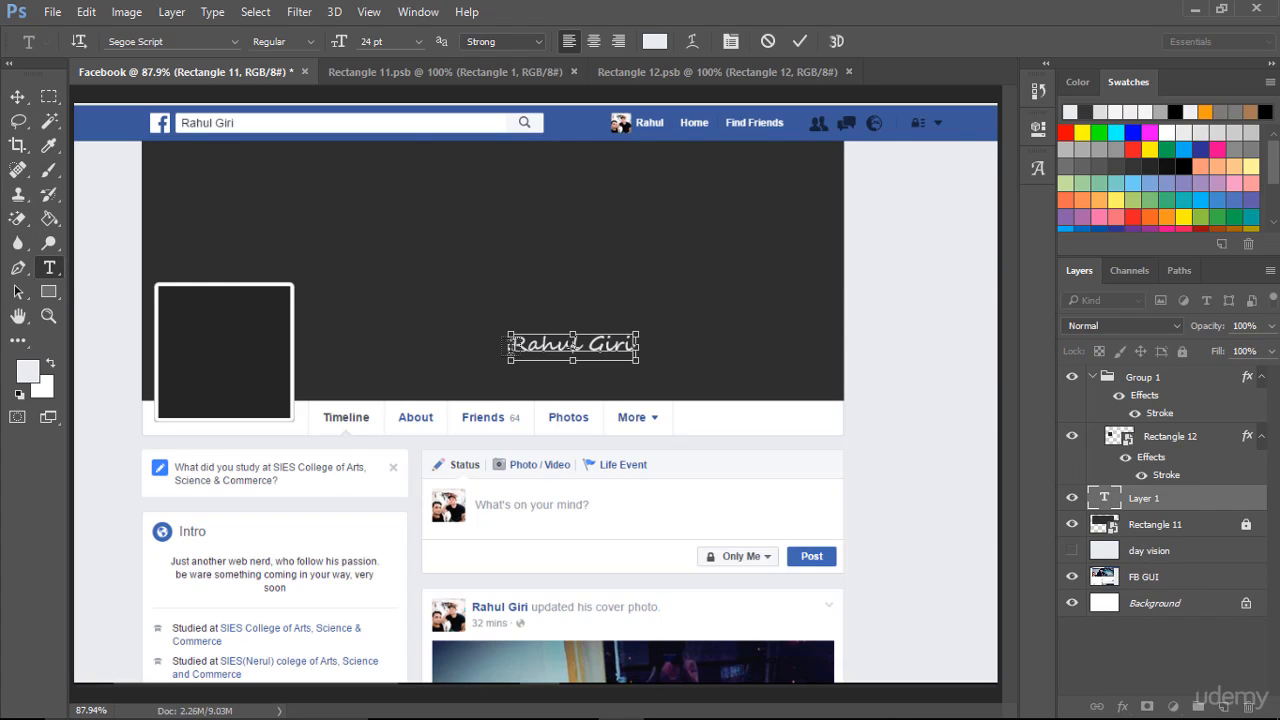
click(211, 41)
text(Arial)
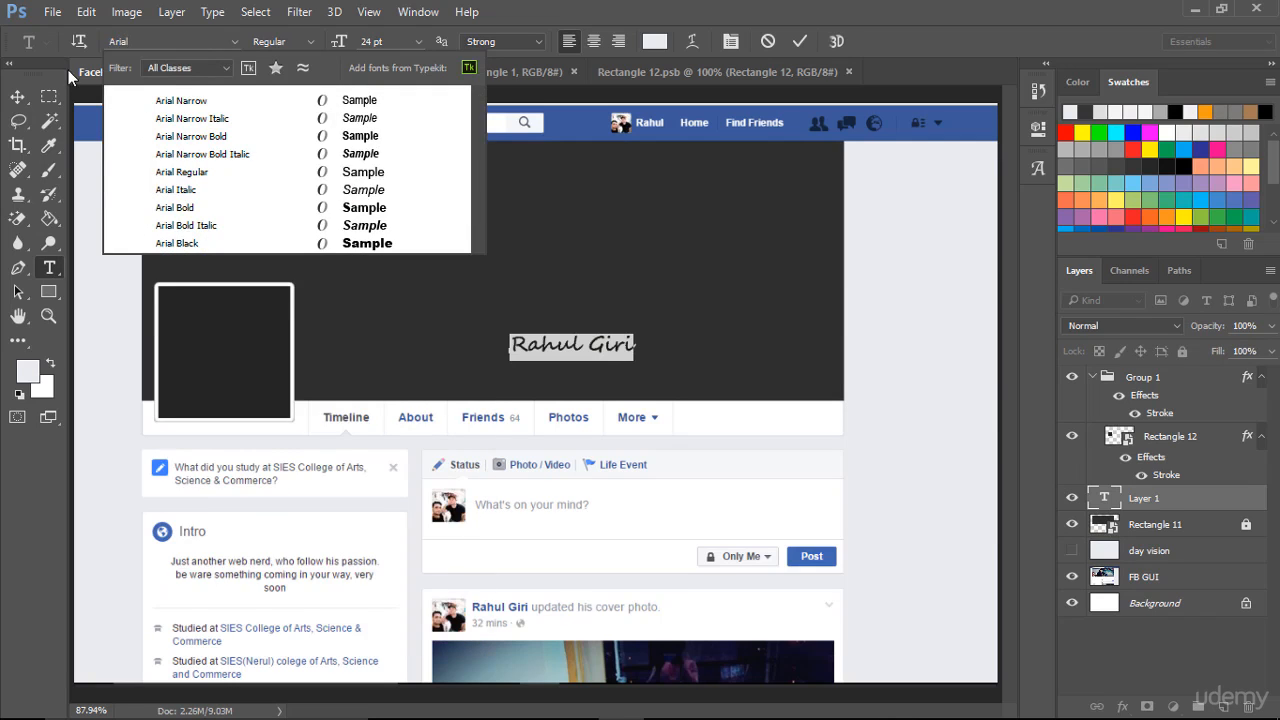
click(196, 210)
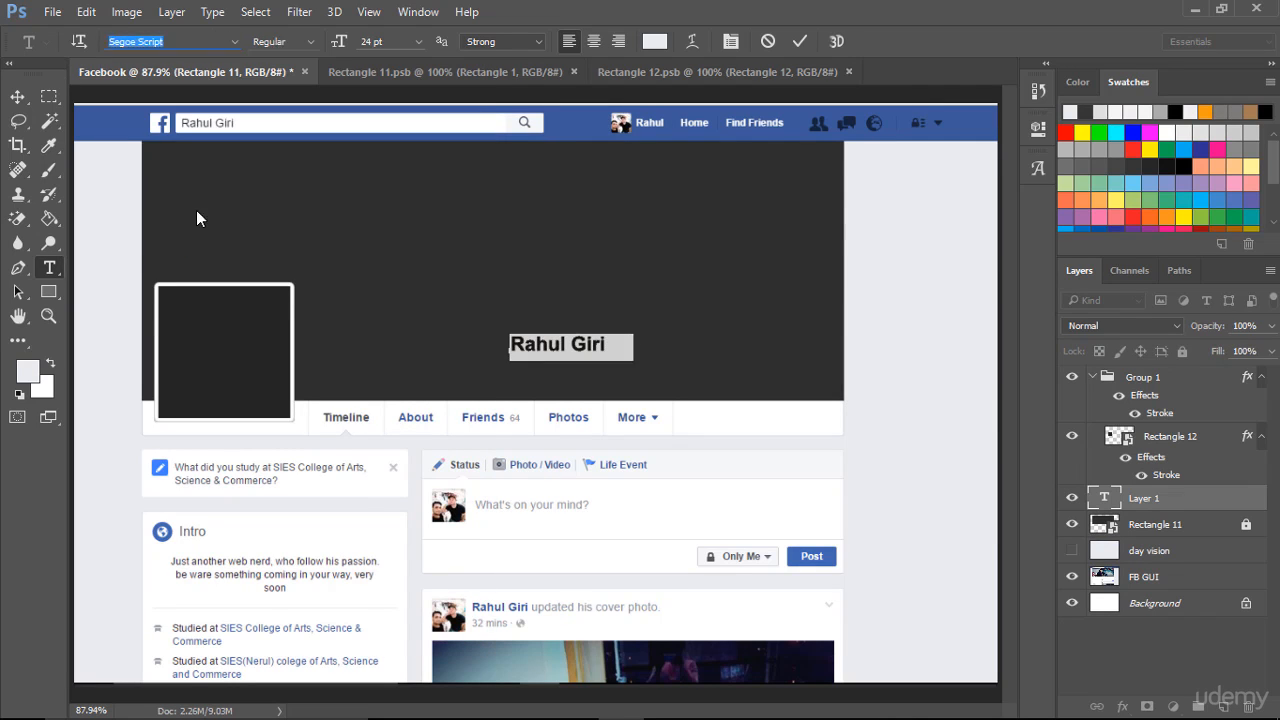
click(590, 343)
double_click(590, 343)
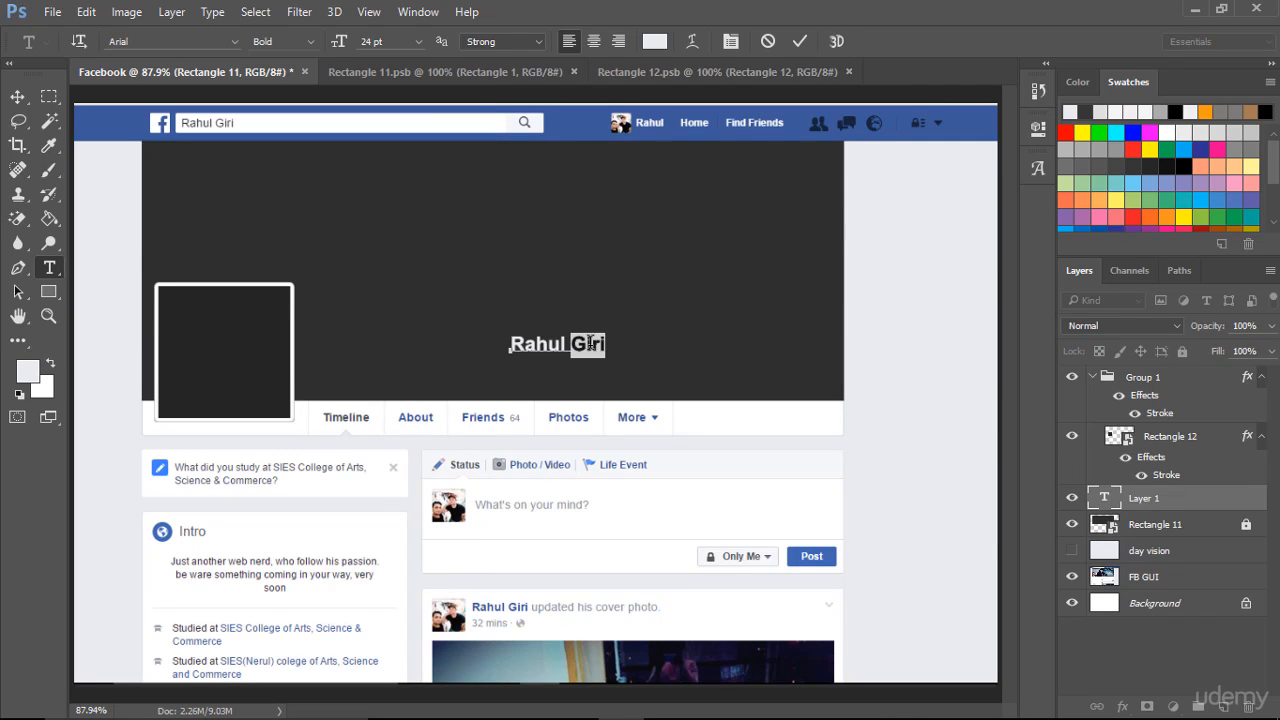
key(ctrl+a)
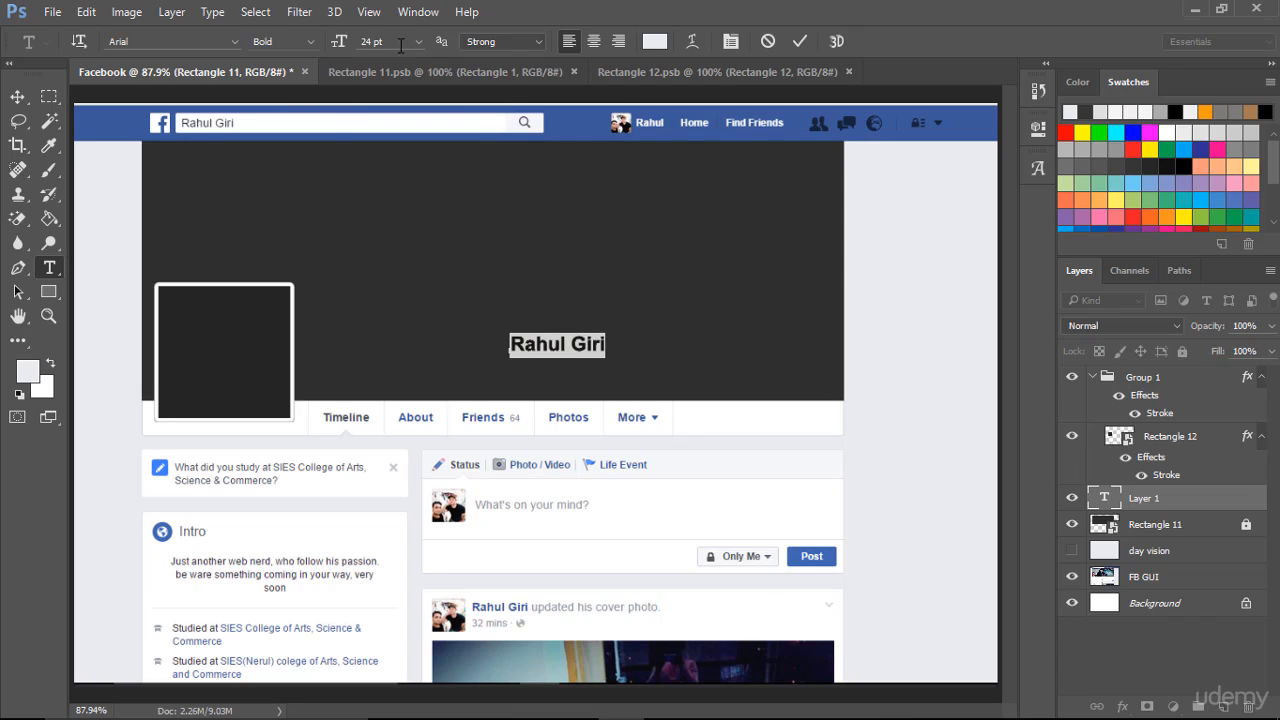
Step: Move the name text beside the profile square, aligned with the screenshot's name, temporarily hiding the cover to compare them
click(17, 96)
drag(542, 352, 347, 387)
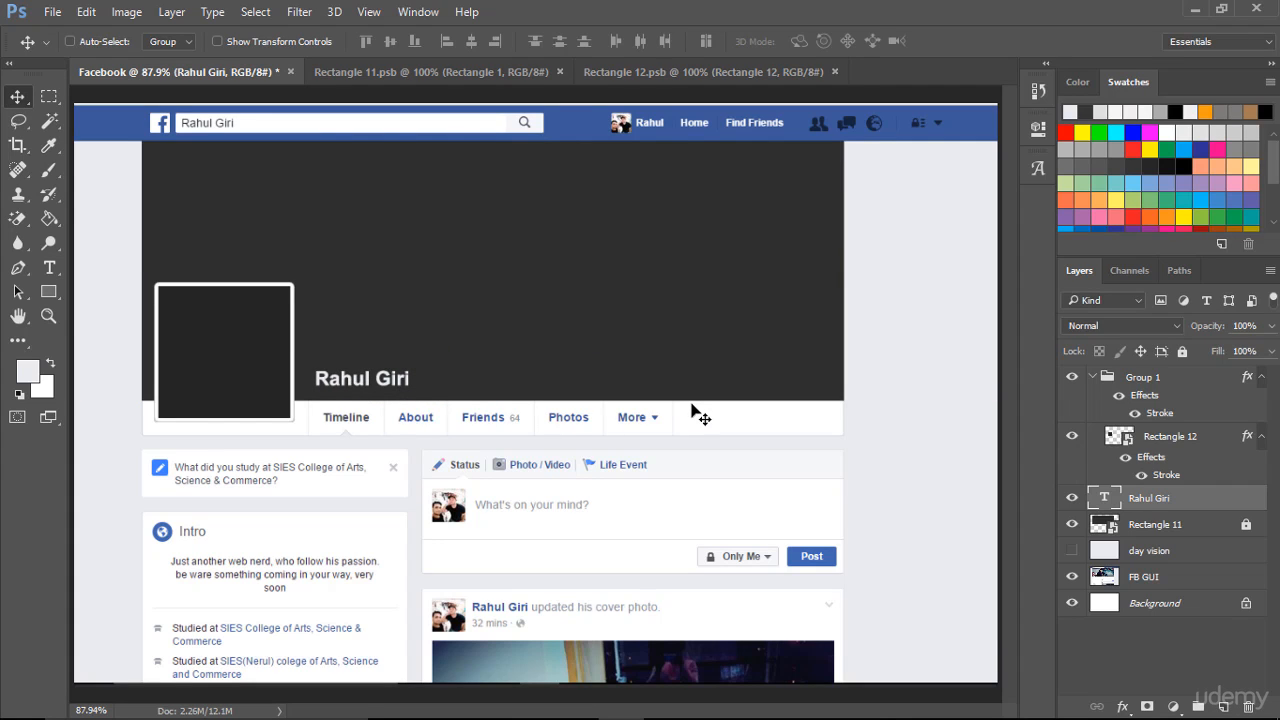
click(1073, 526)
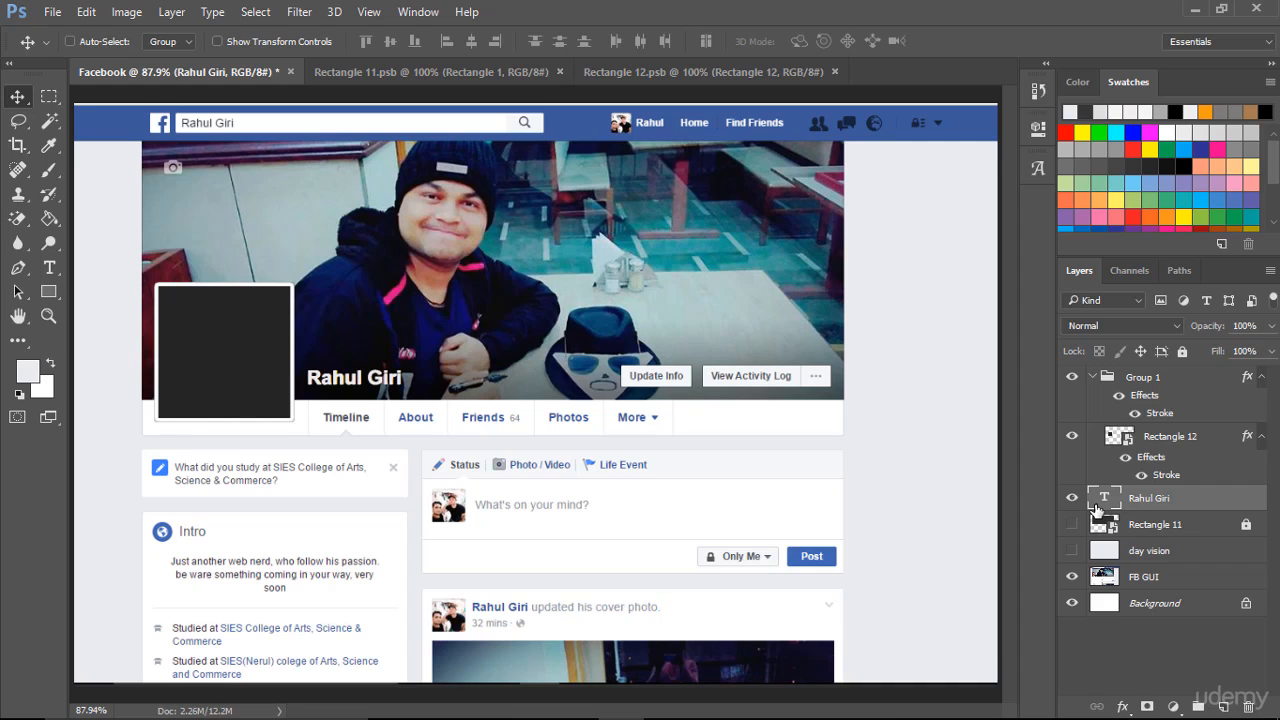
click(1072, 527)
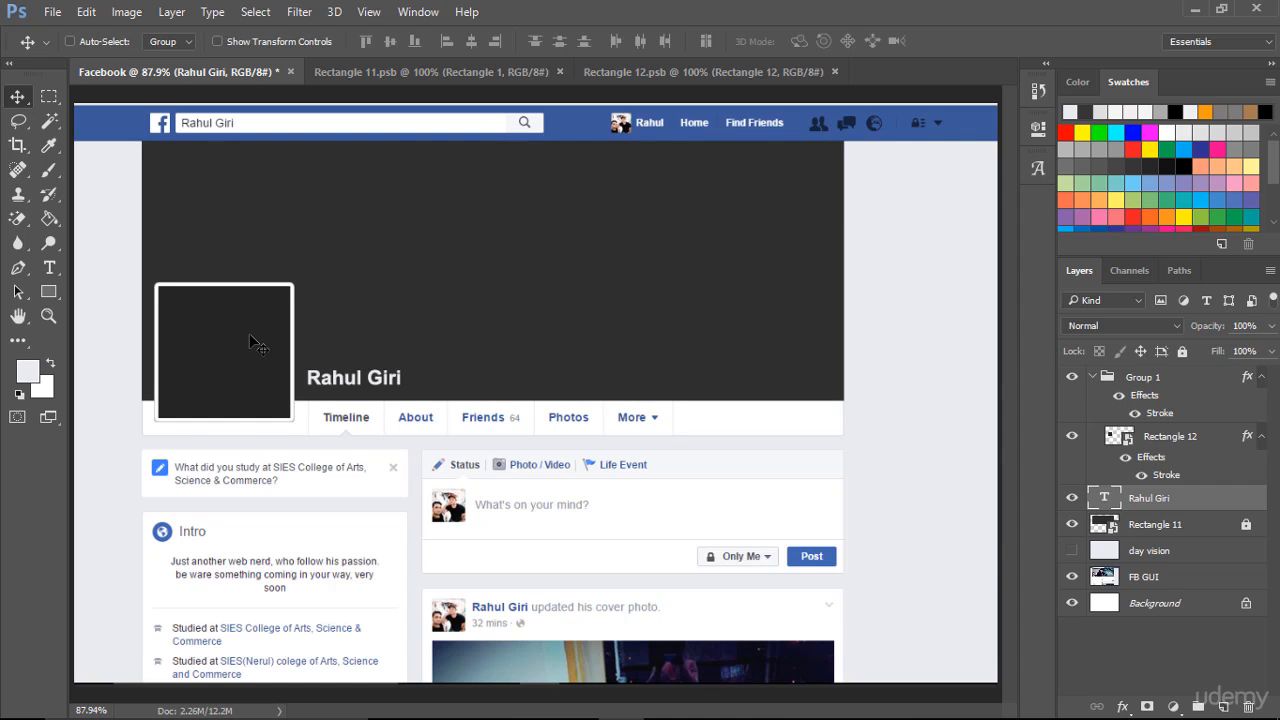
Step: Preview the day vision layer, hide it again and close both open Smart Object documents
click(1071, 550)
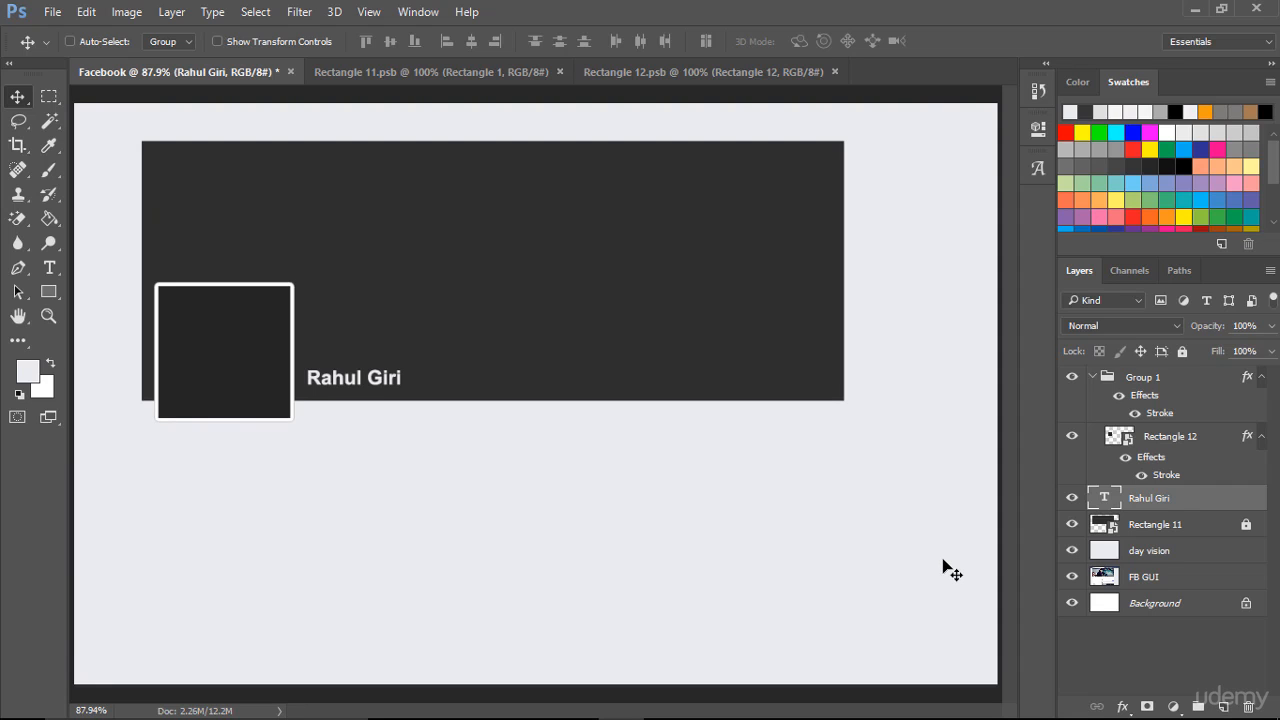
click(1073, 551)
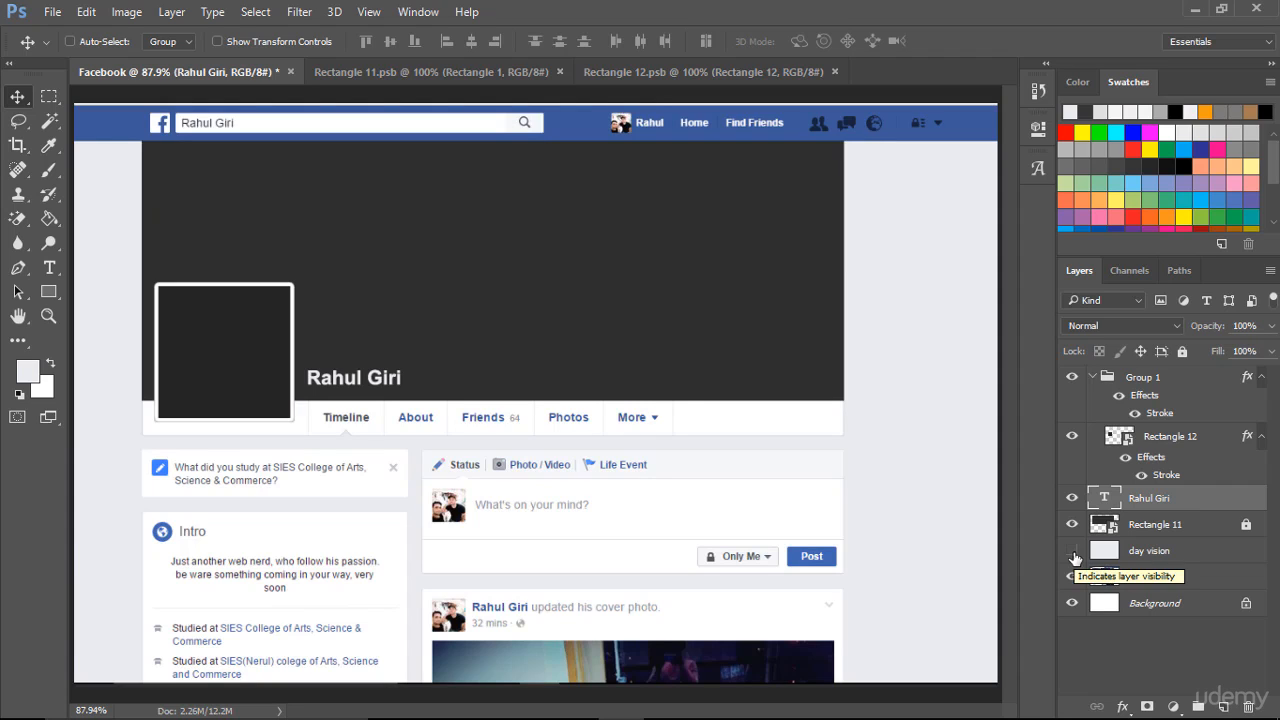
click(682, 71)
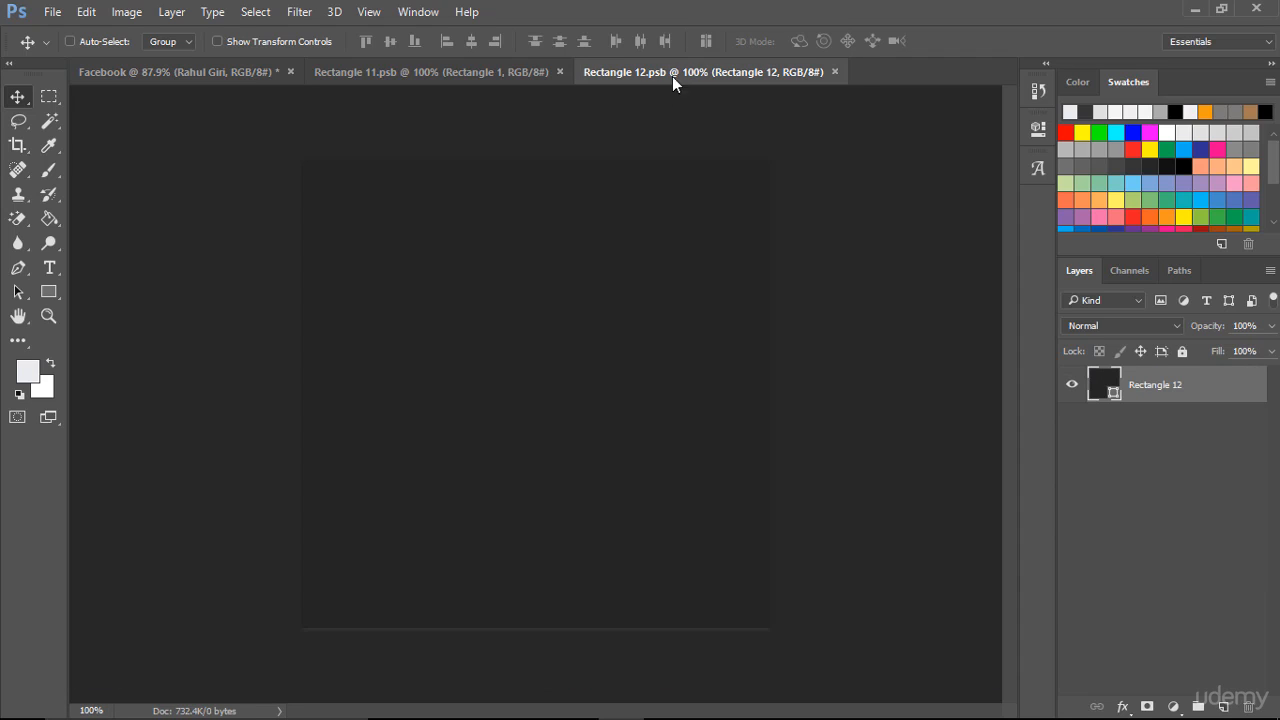
click(835, 71)
click(560, 71)
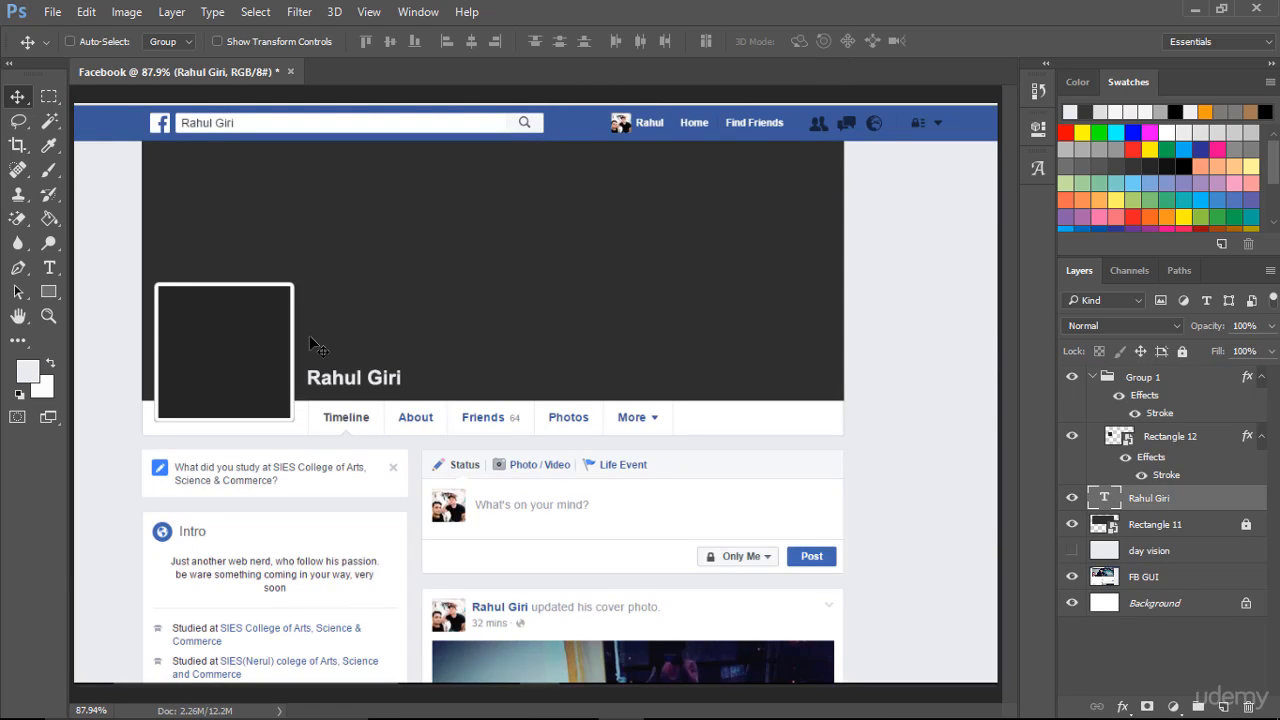
Step: Check the profile square by toggling its visibility and open the contents of its Smart Object
click(1072, 440)
click(1072, 440)
double_click(1122, 440)
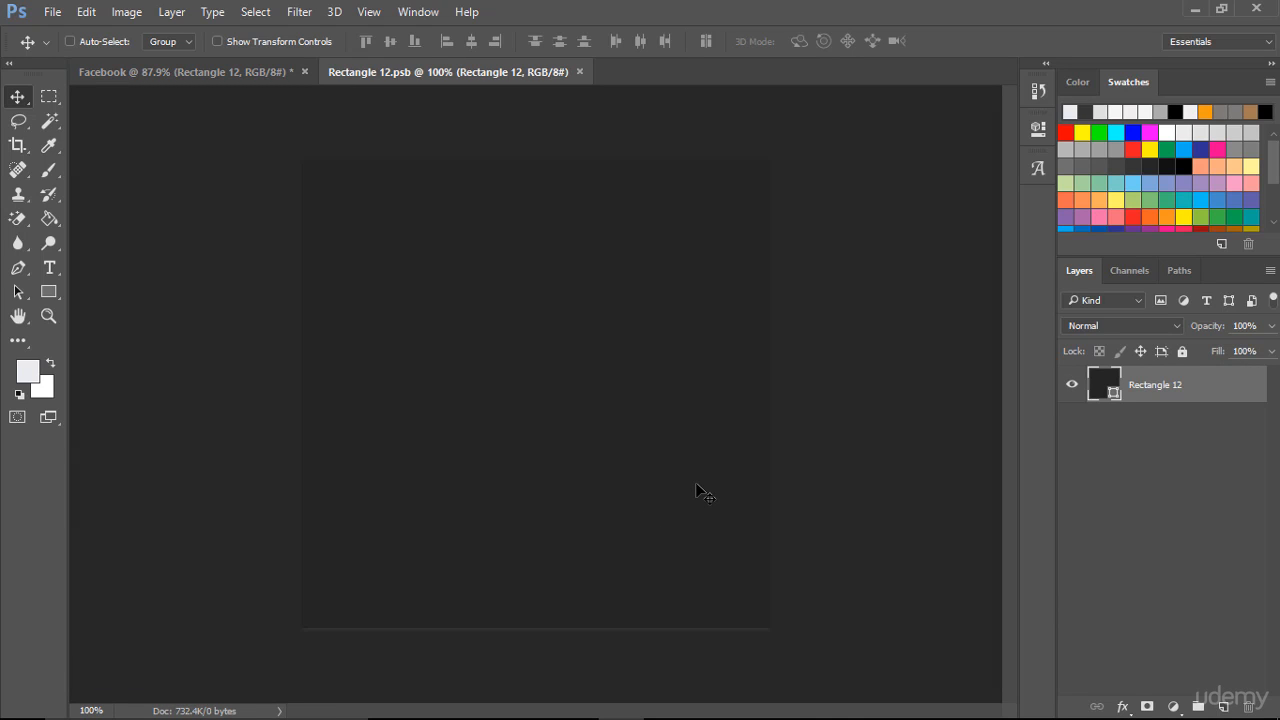
Step: Switch to Illustrator, copy the complete JS laurel logo with the crossed microphones, and return to Photoshop
key(alt+Tab)
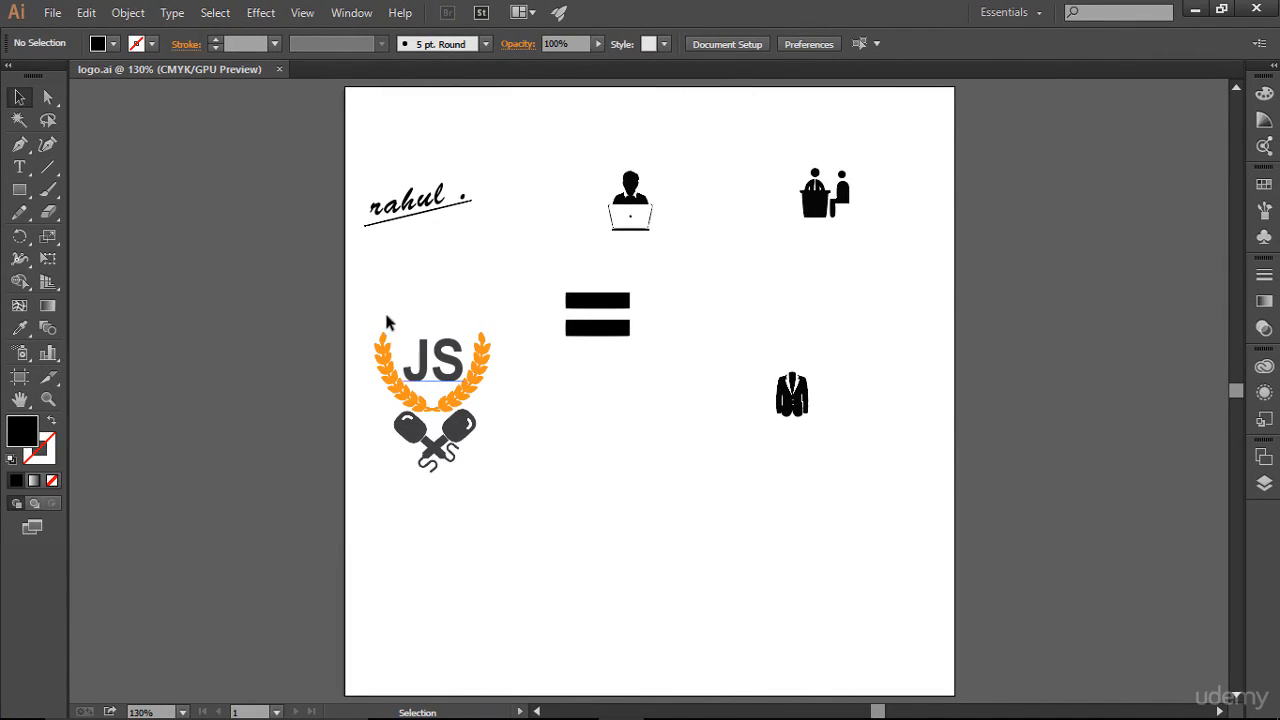
drag(355, 310, 528, 508)
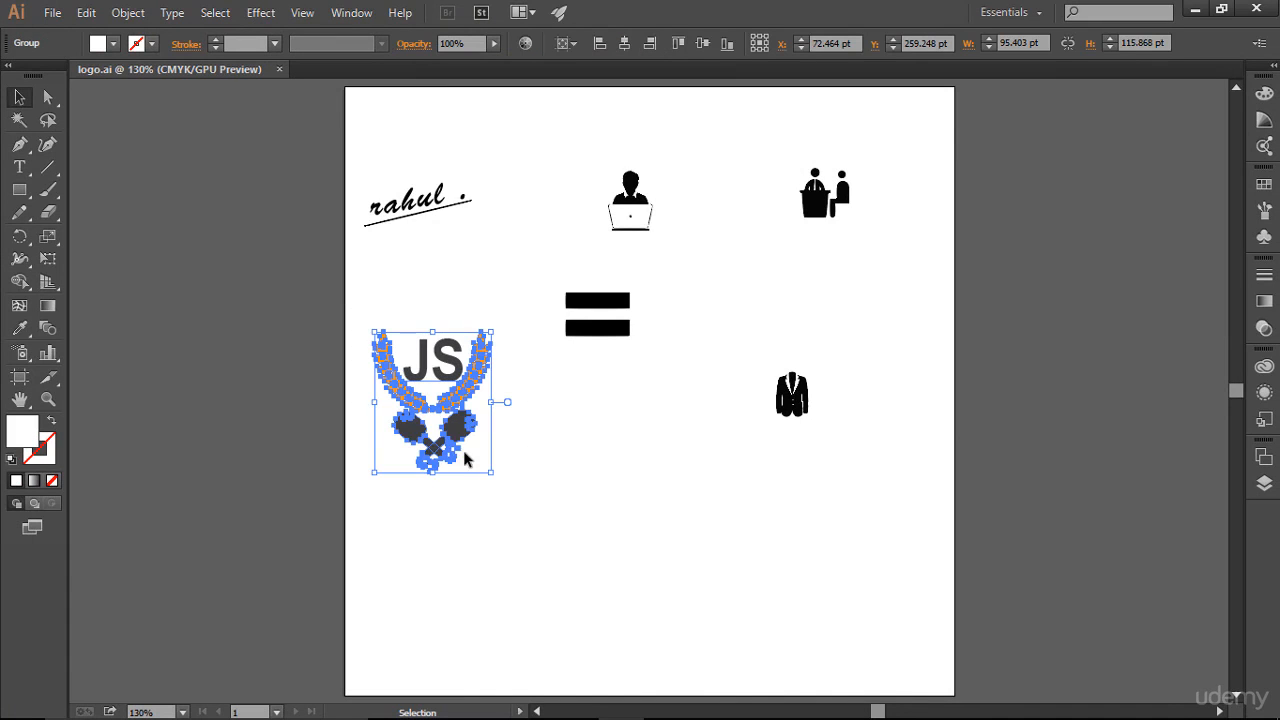
key(a)
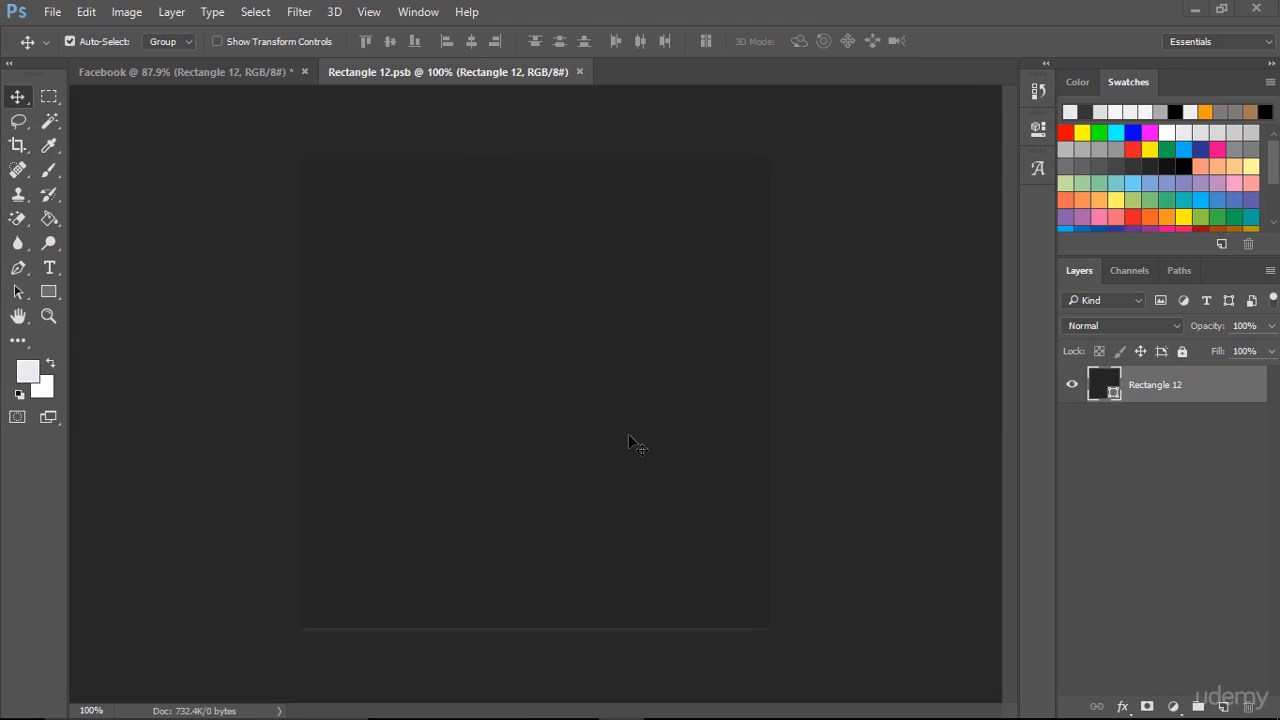
key(ctrl)
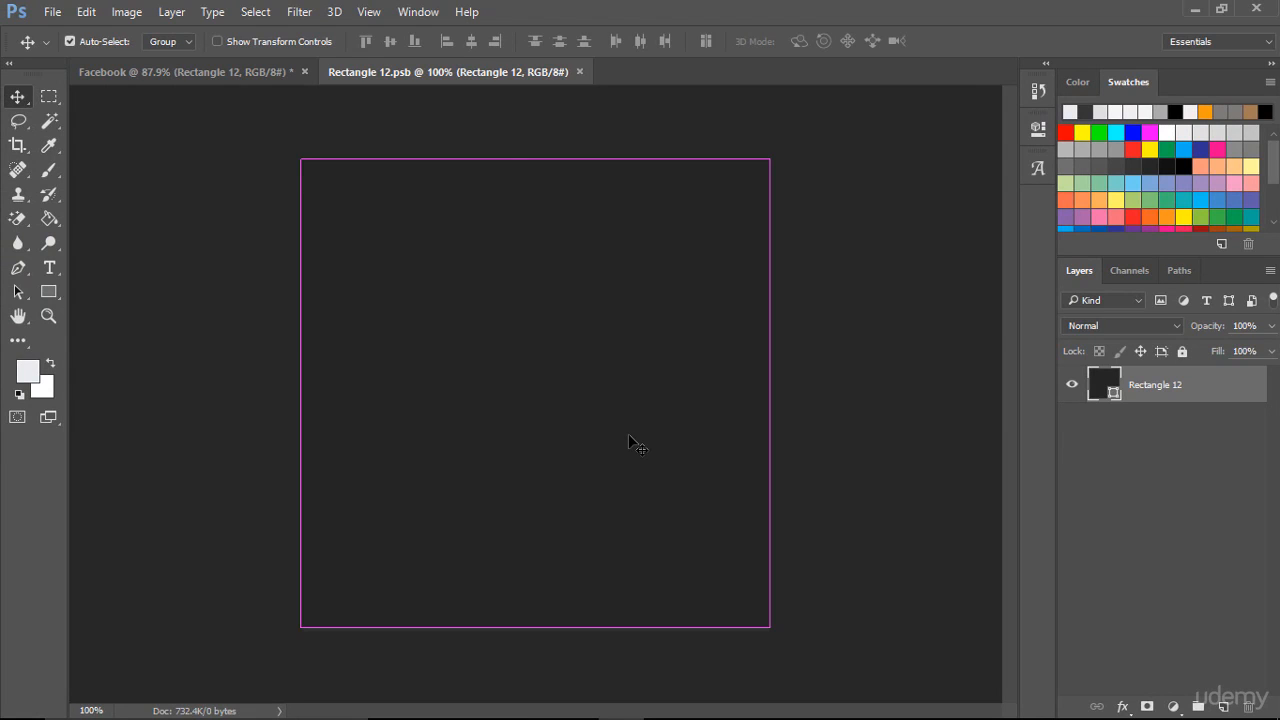
key(ctrl+v)
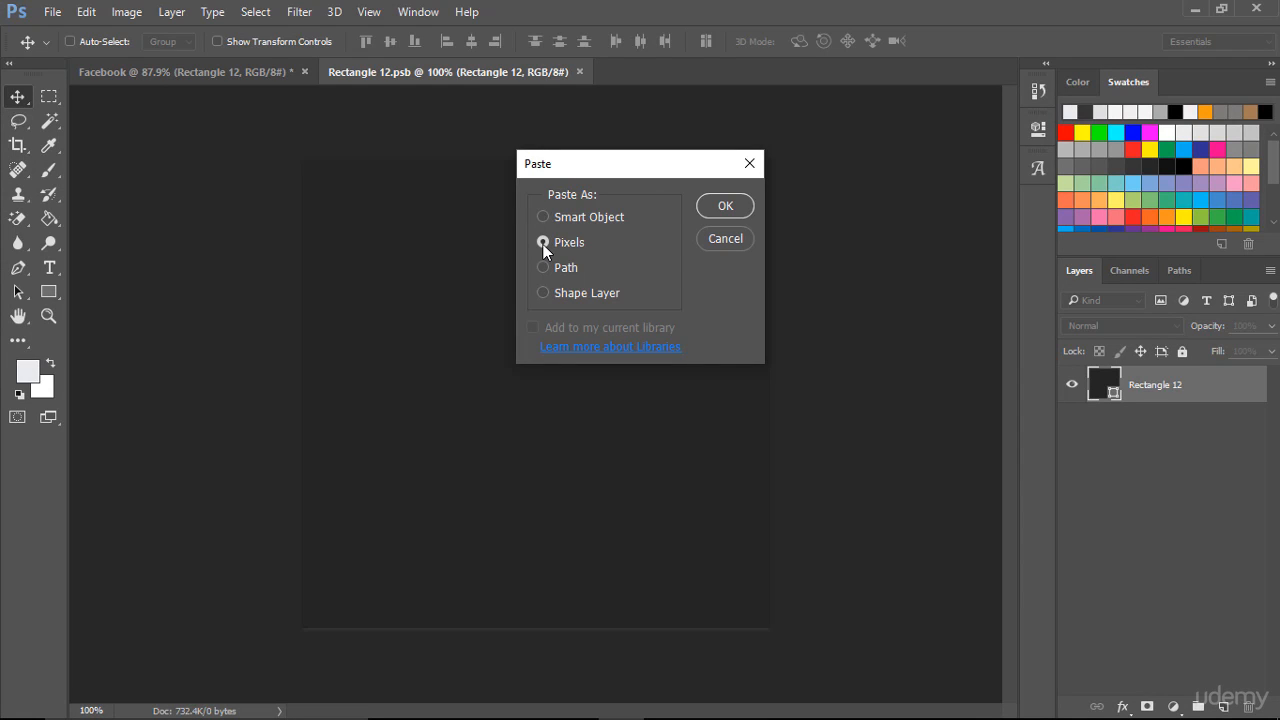
click(601, 216)
click(723, 206)
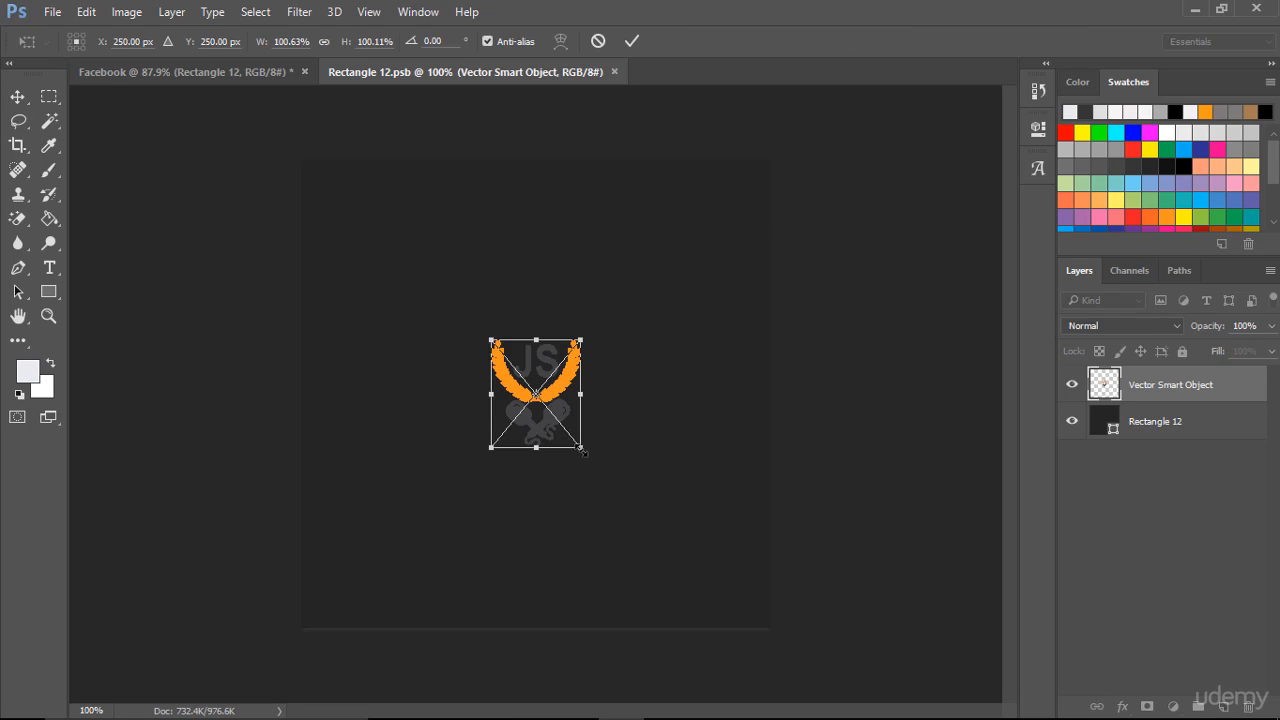
drag(579, 450, 620, 492)
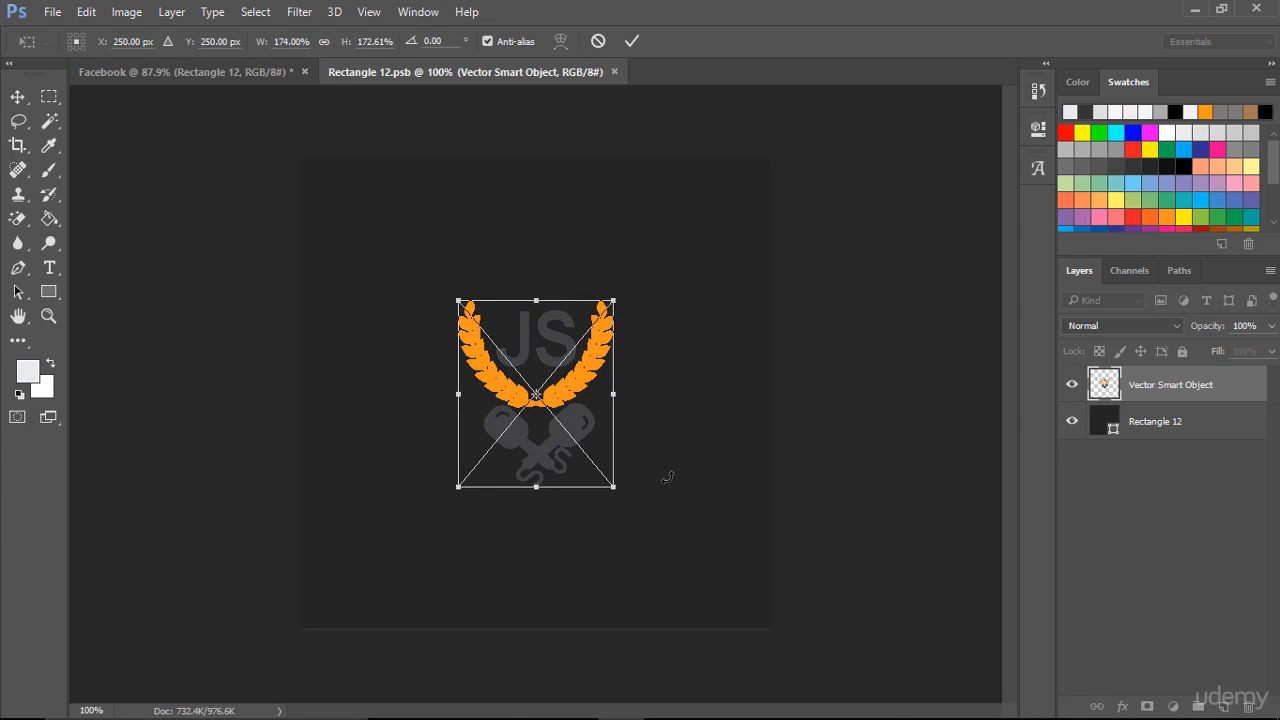
key(Escape)
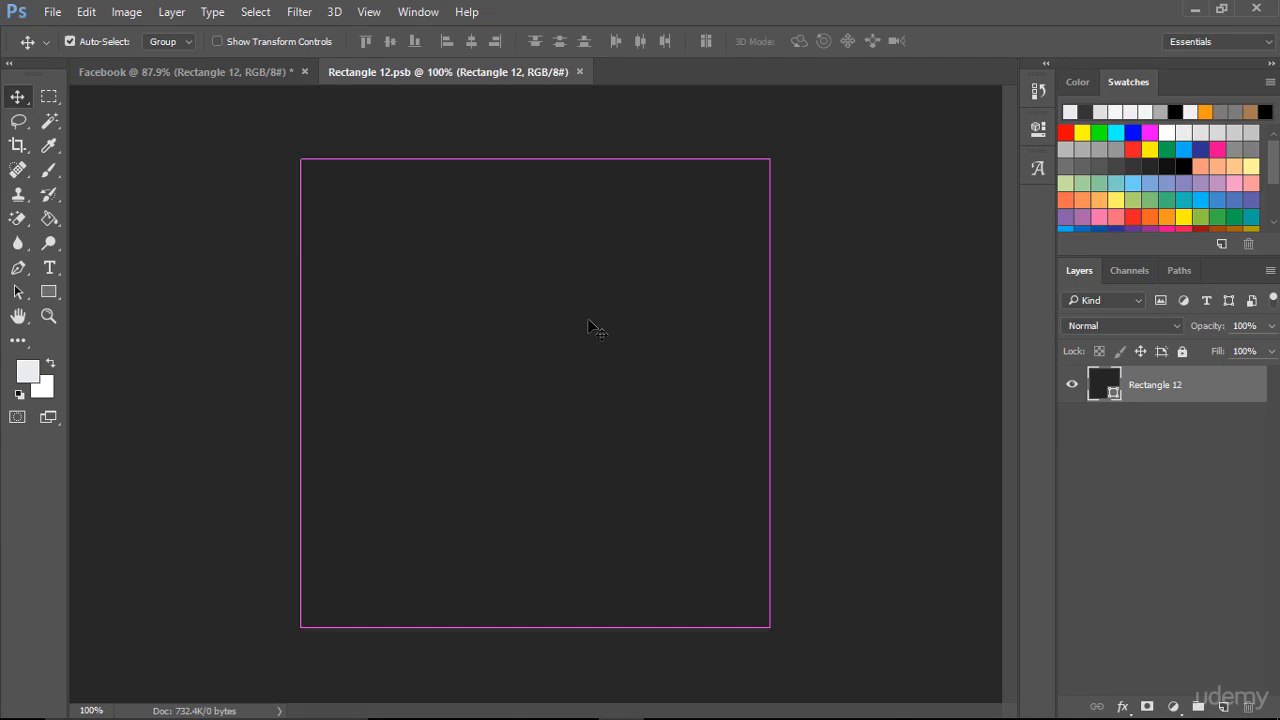
Step: Paste the JS logo as Pixels above the dark square and enlarge it from its centre to about 450%
key(ctrl+v)
click(558, 244)
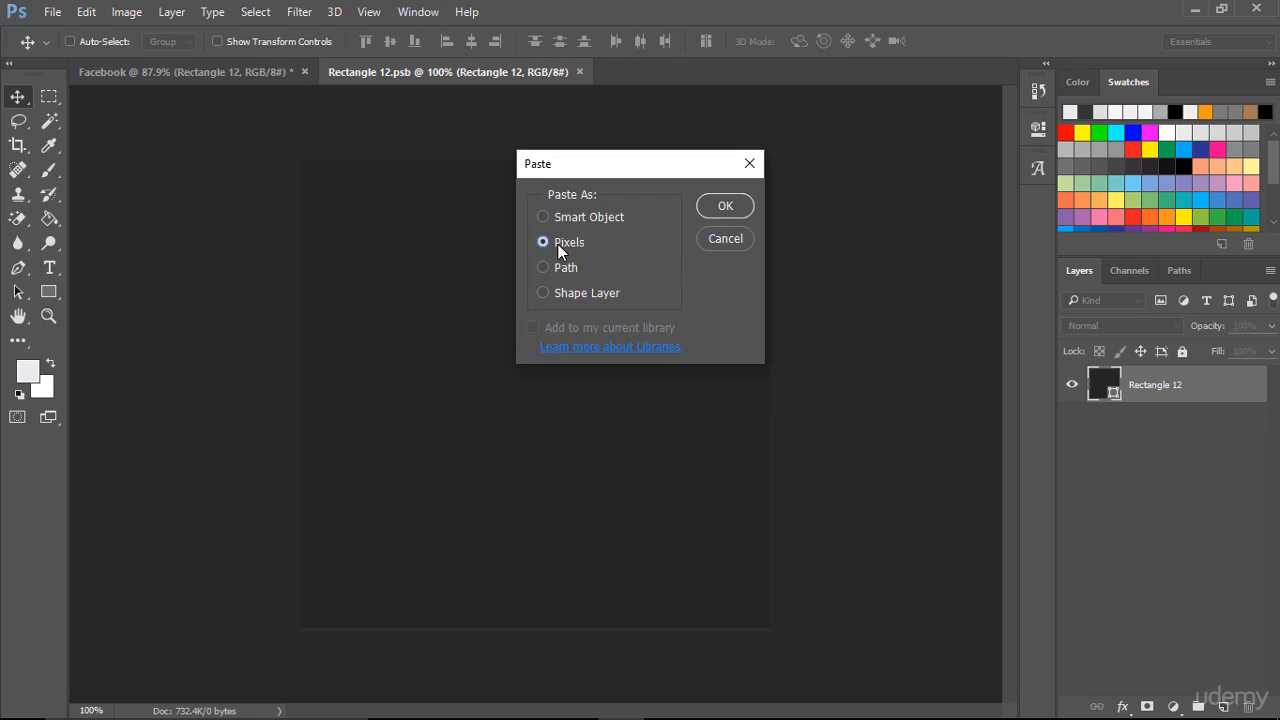
click(702, 211)
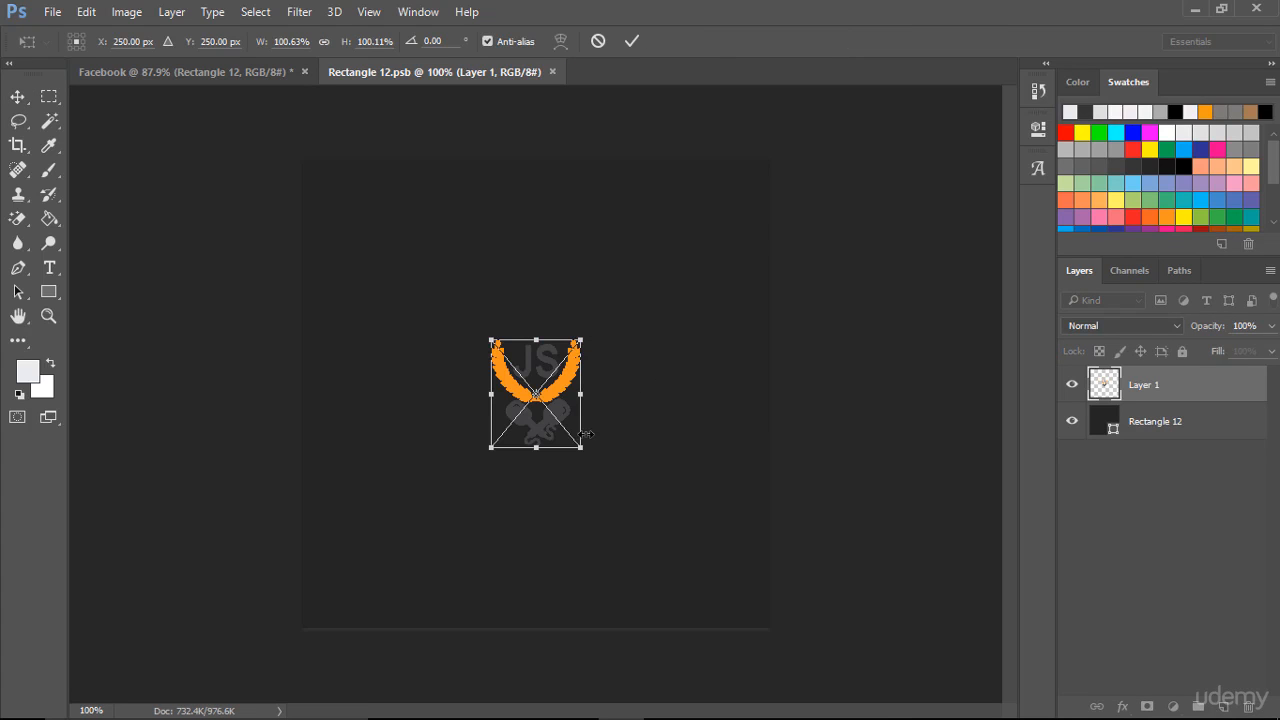
drag(583, 449, 721, 649)
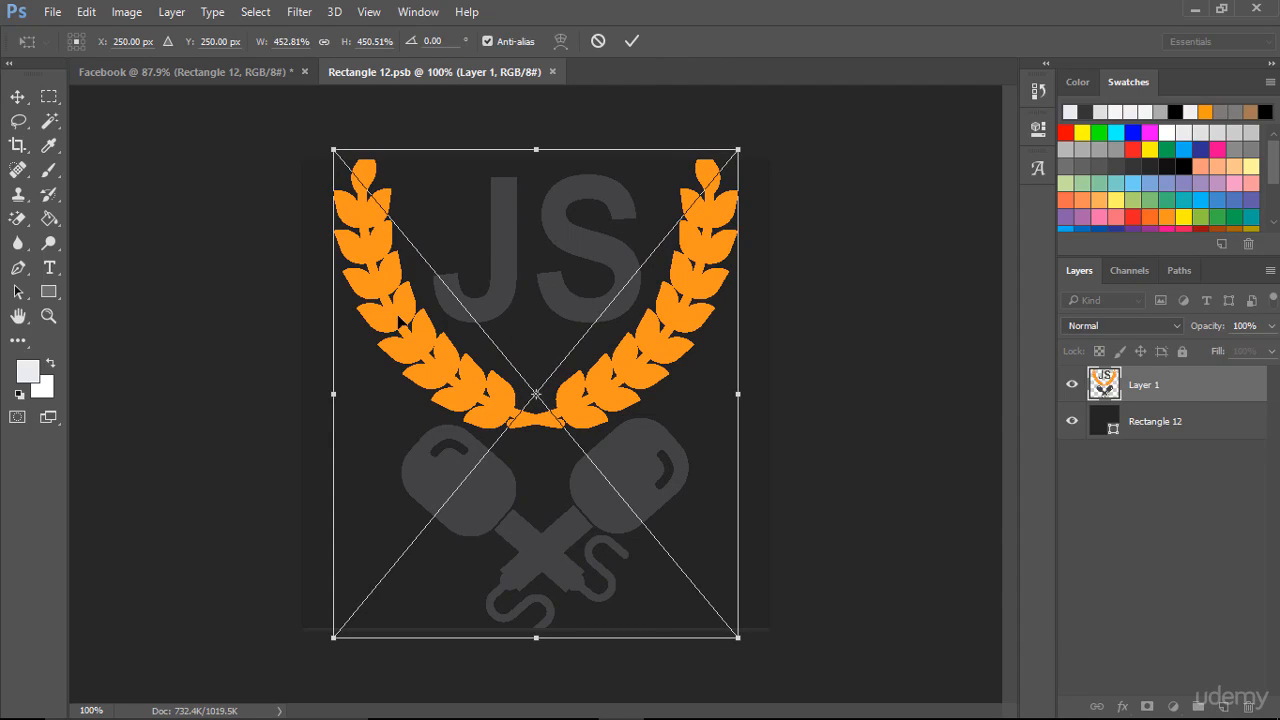
click(631, 41)
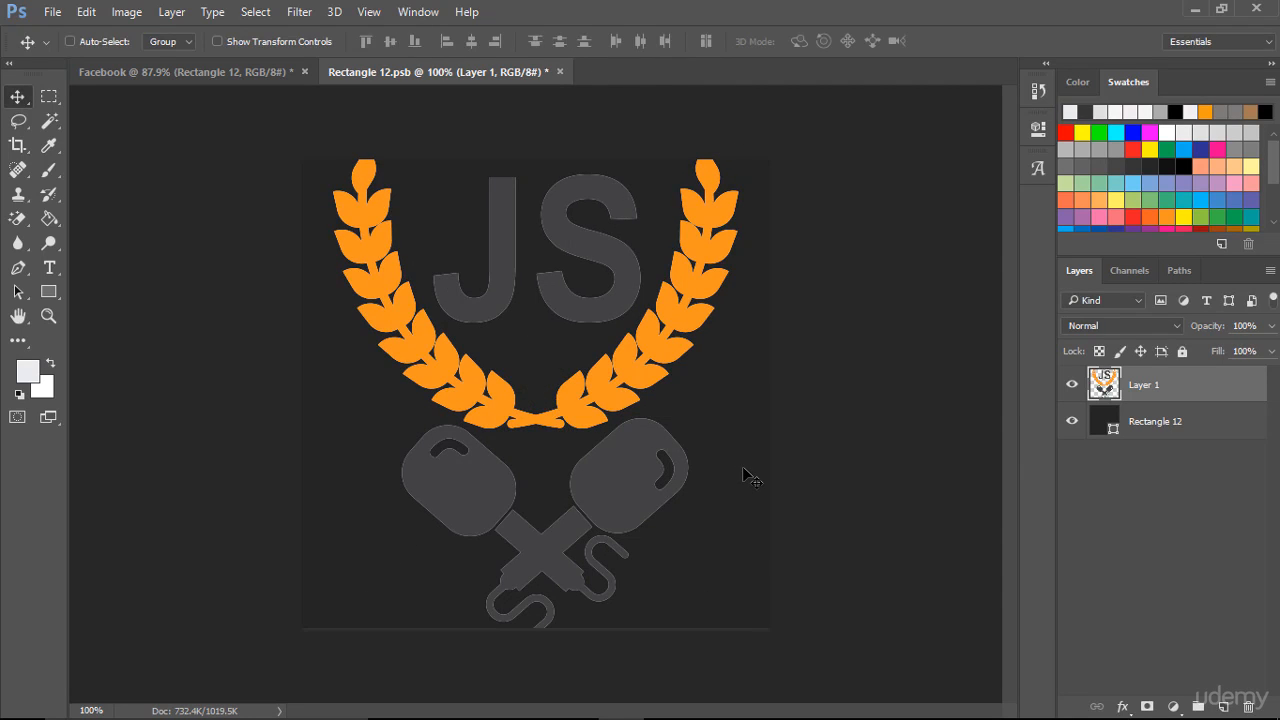
Step: Delete the pasted pixel logo layer and paste the JS logo again as a Smart Object above the dark square
key(Delete)
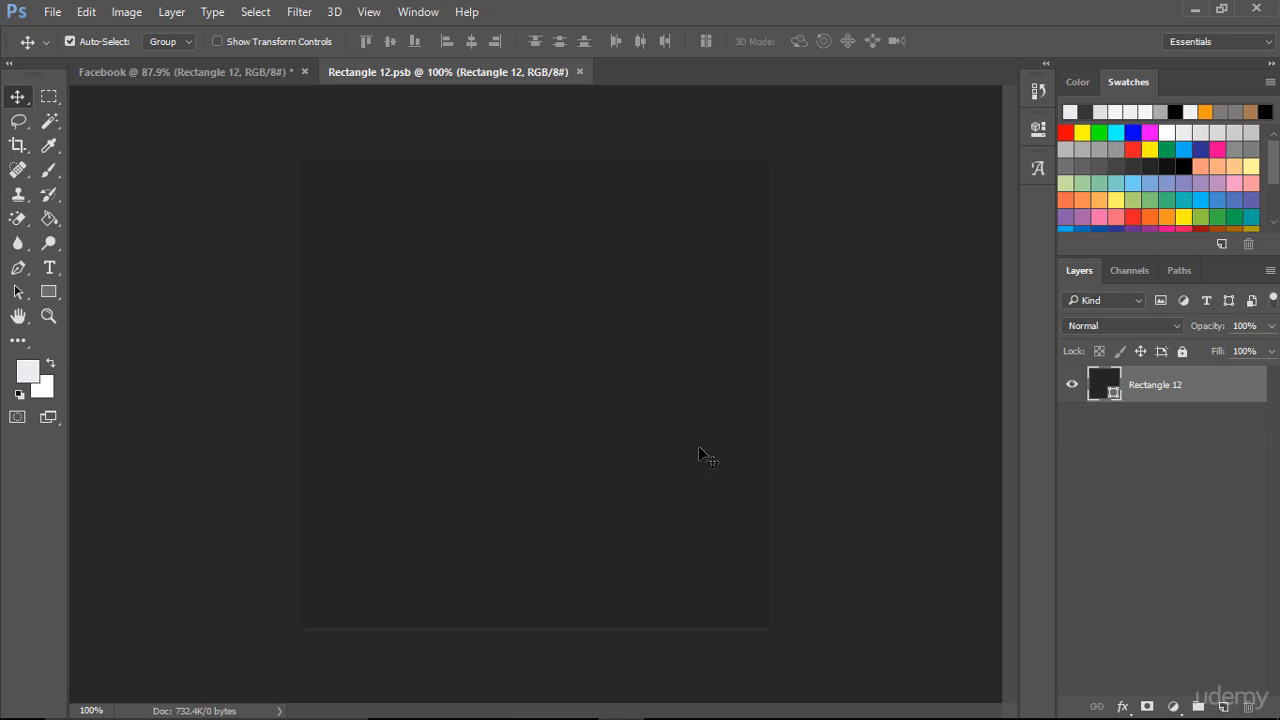
key(ctrl+v)
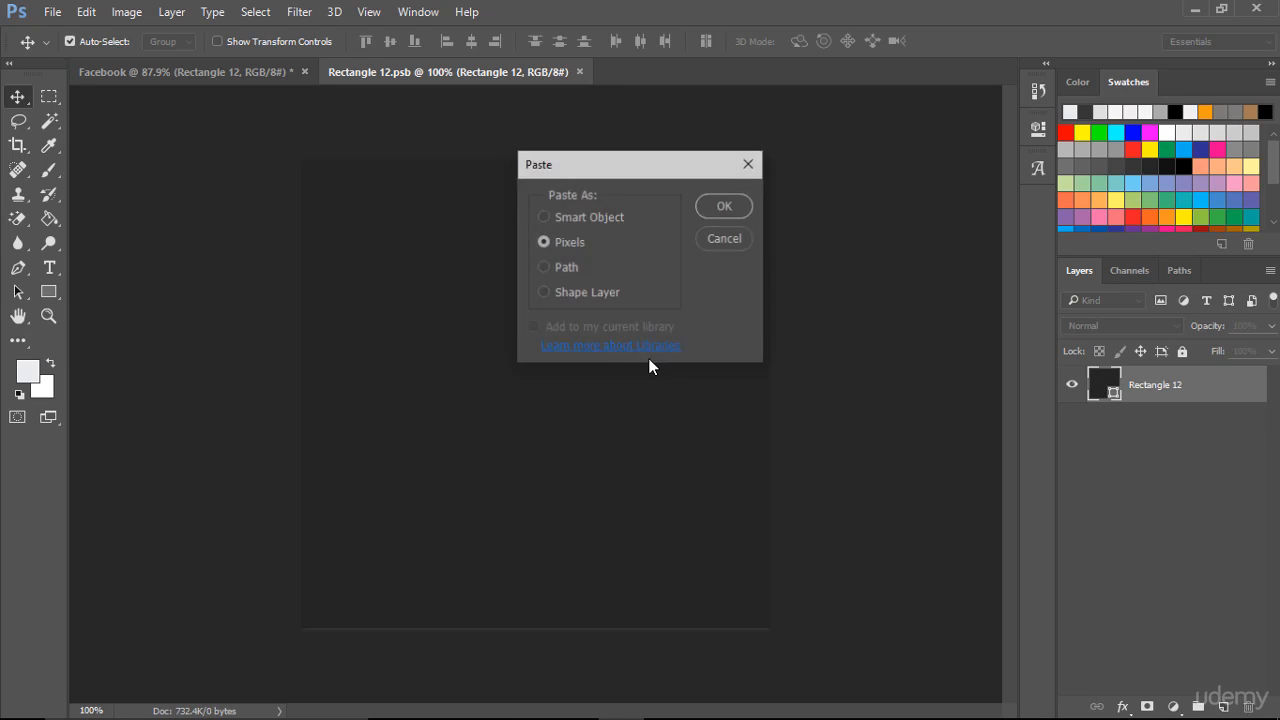
click(605, 213)
click(720, 206)
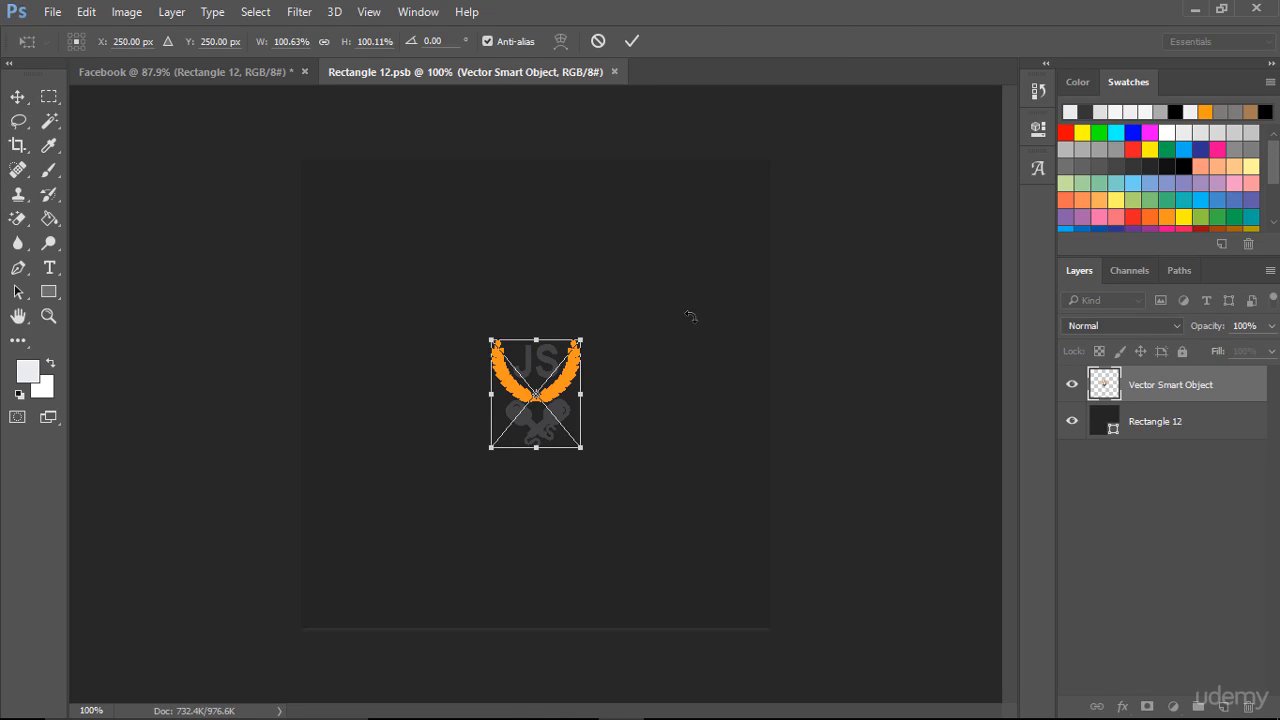
click(631, 41)
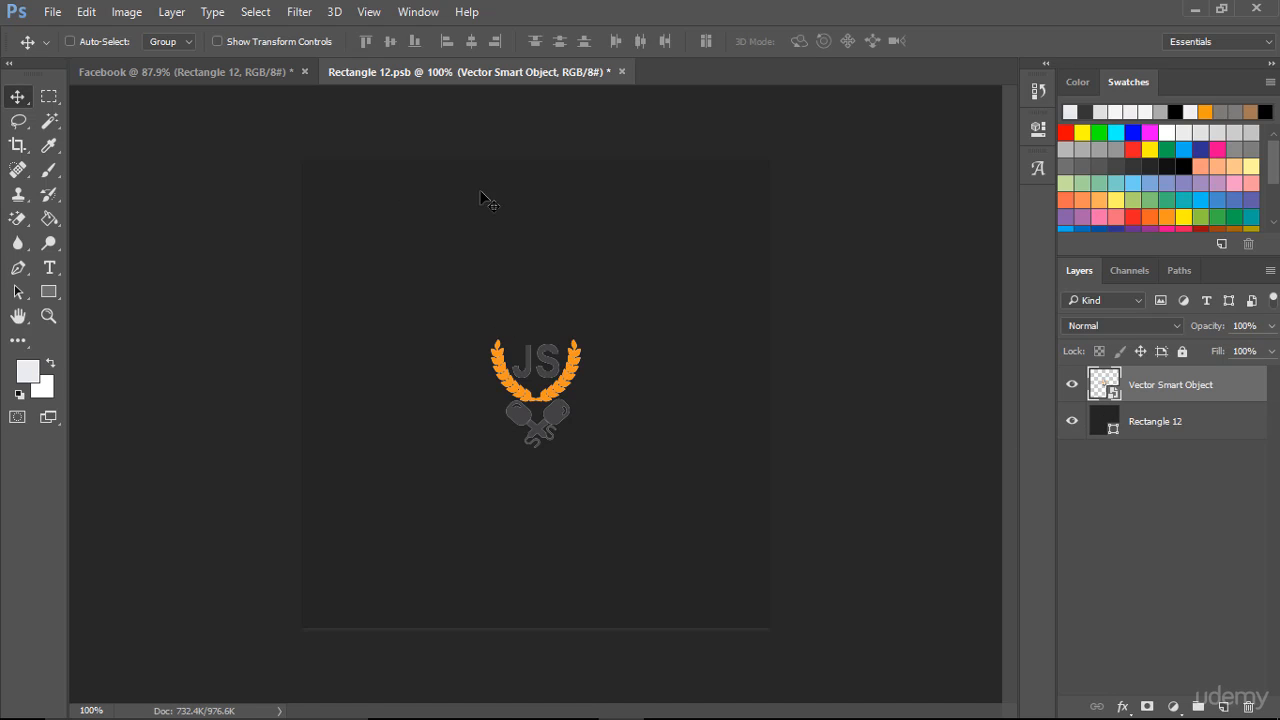
Step: Change the fill colour of the Rectangle 12 square to the light grey #f7f7f7
double_click(1108, 428)
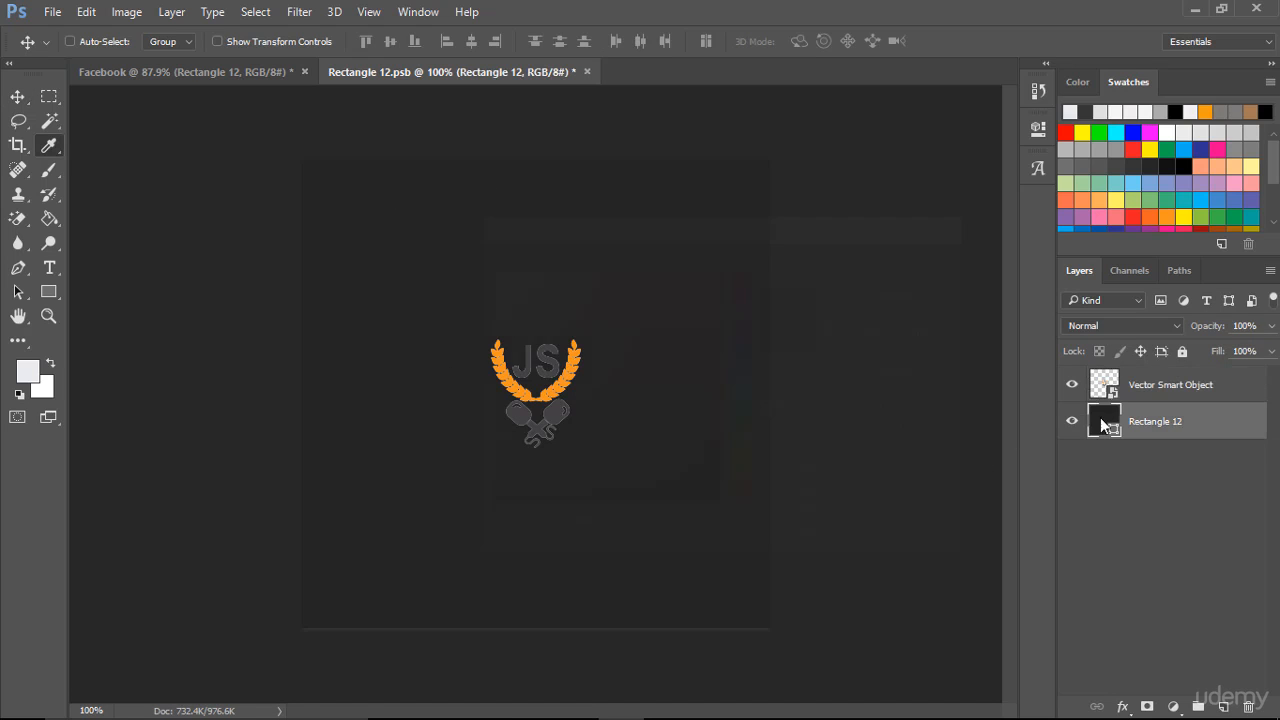
drag(516, 289, 463, 276)
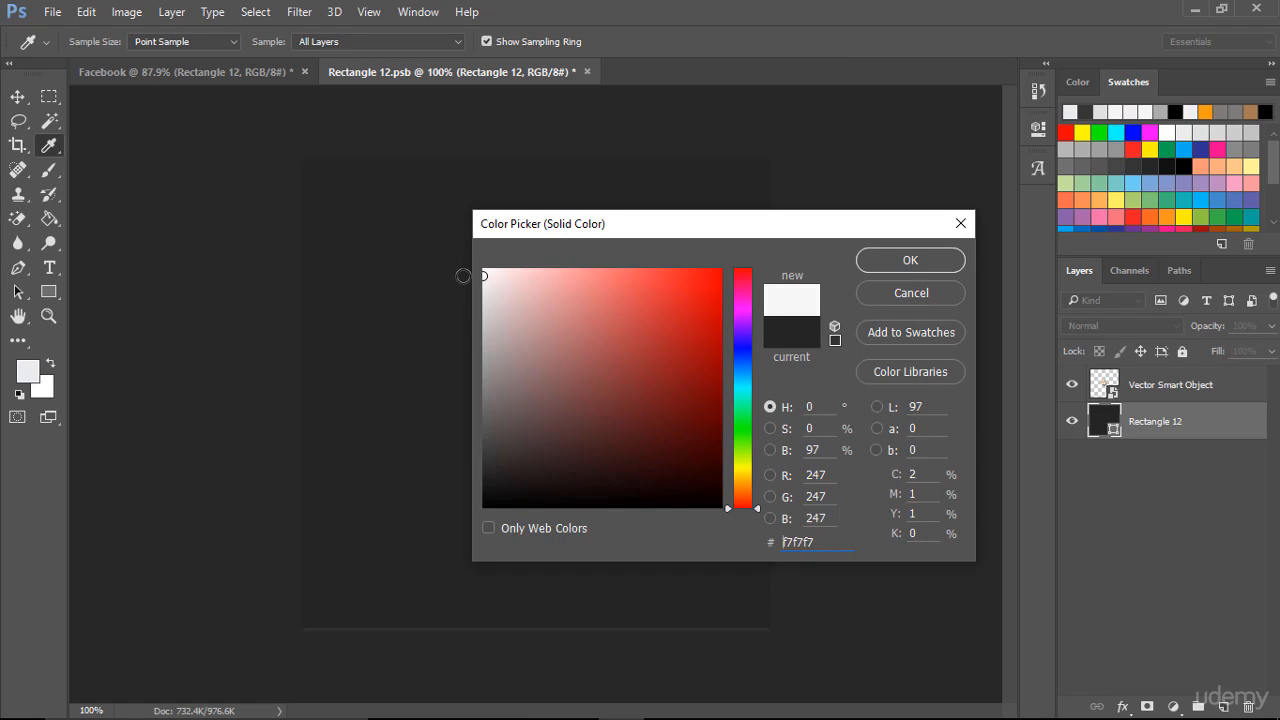
click(891, 265)
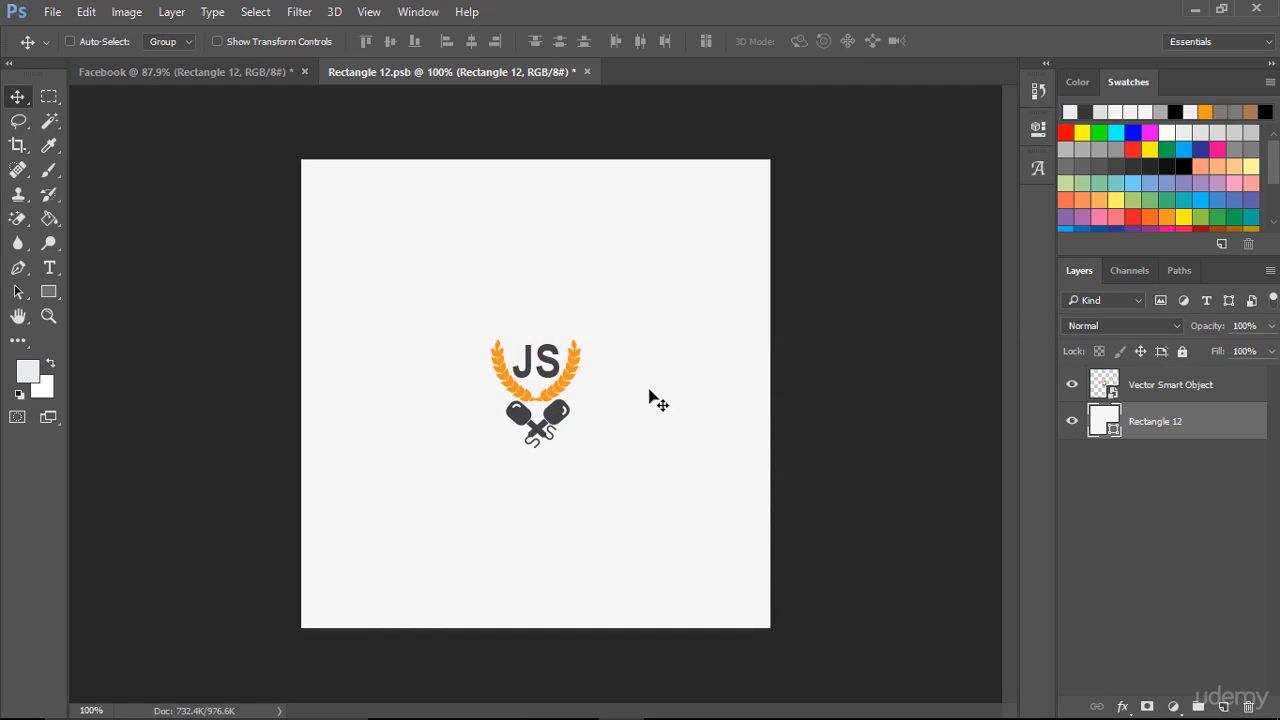
Step: Enlarge the JS logo from its centre to about 308%, nudge it slightly left and save the Smart Object
click(1095, 386)
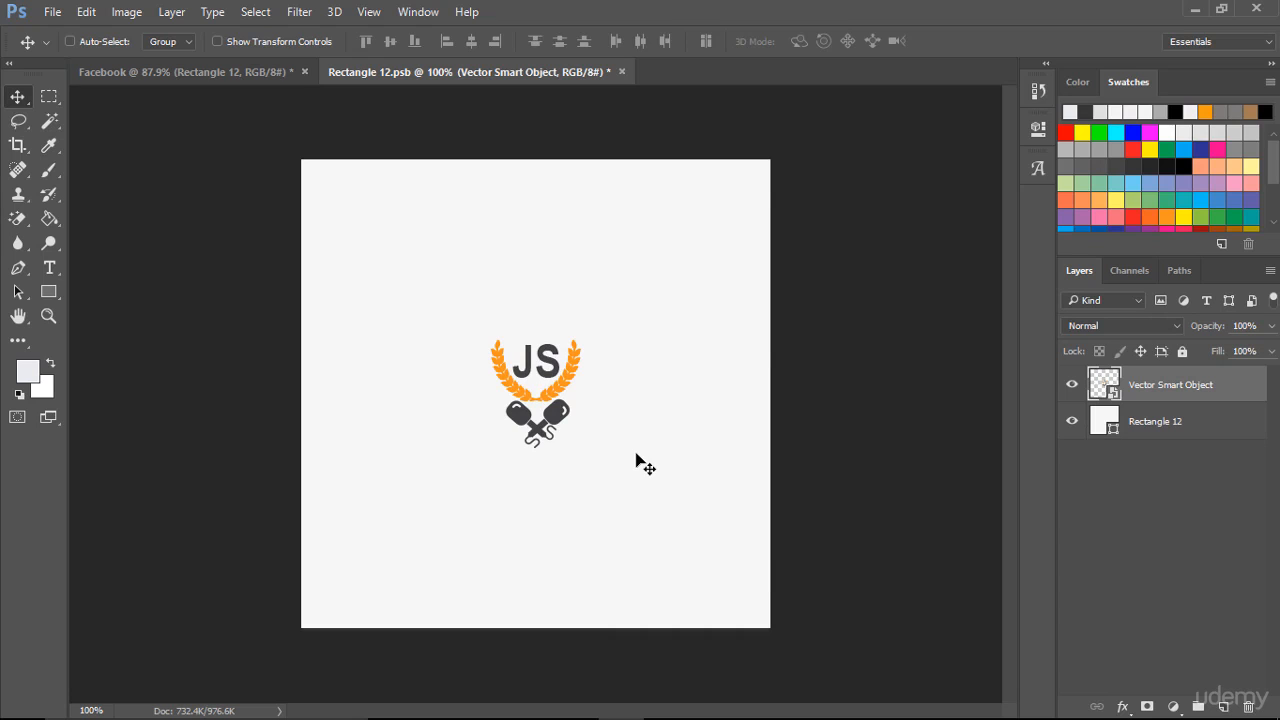
key(ctrl+t)
drag(580, 449, 686, 558)
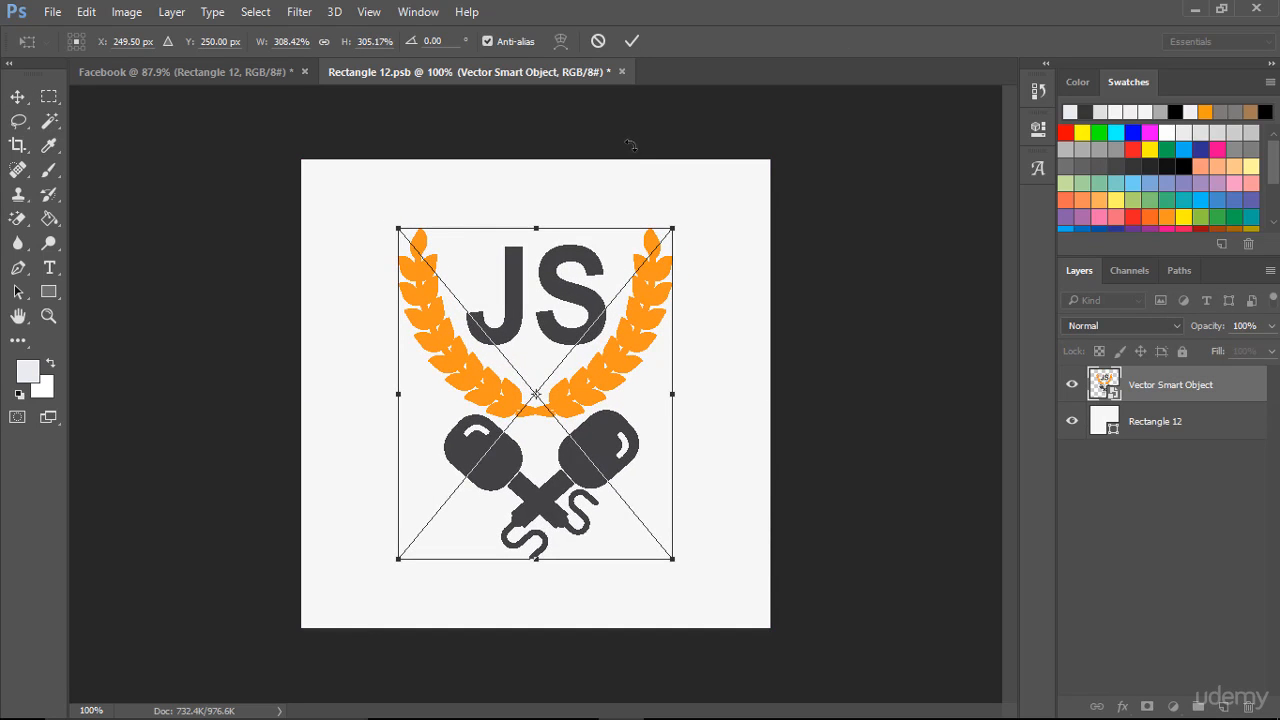
click(632, 42)
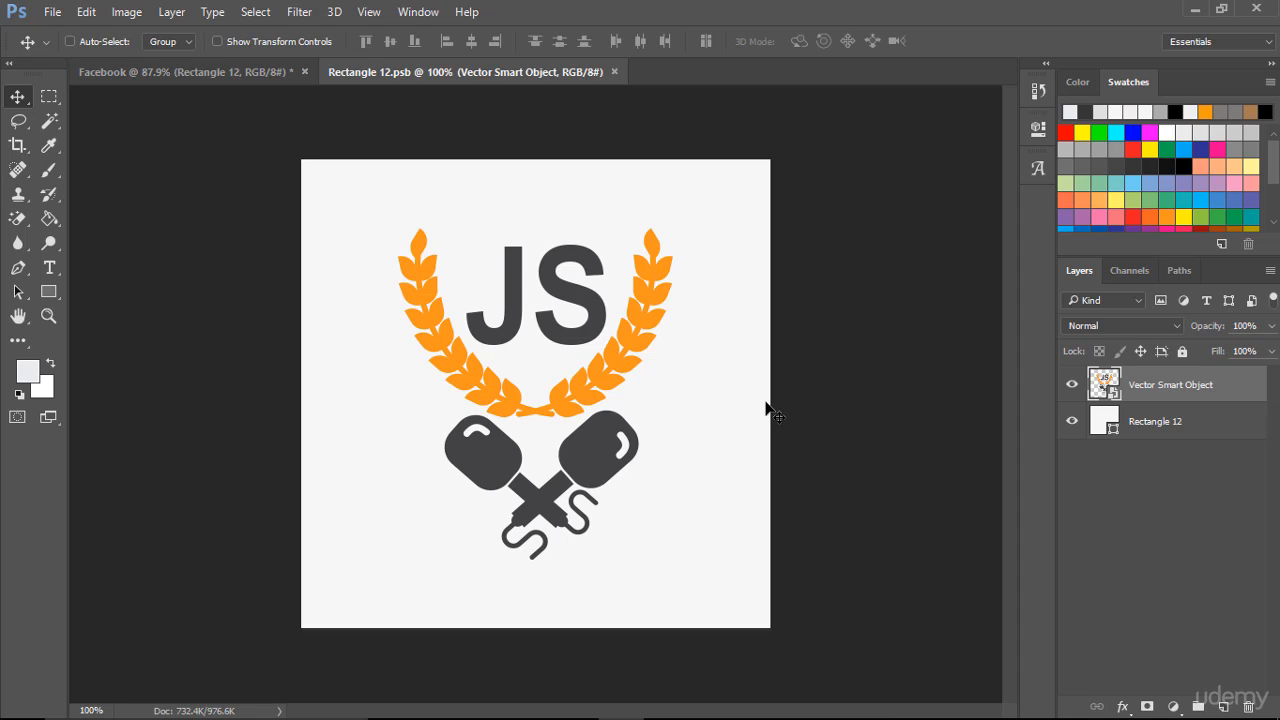
key(Left)
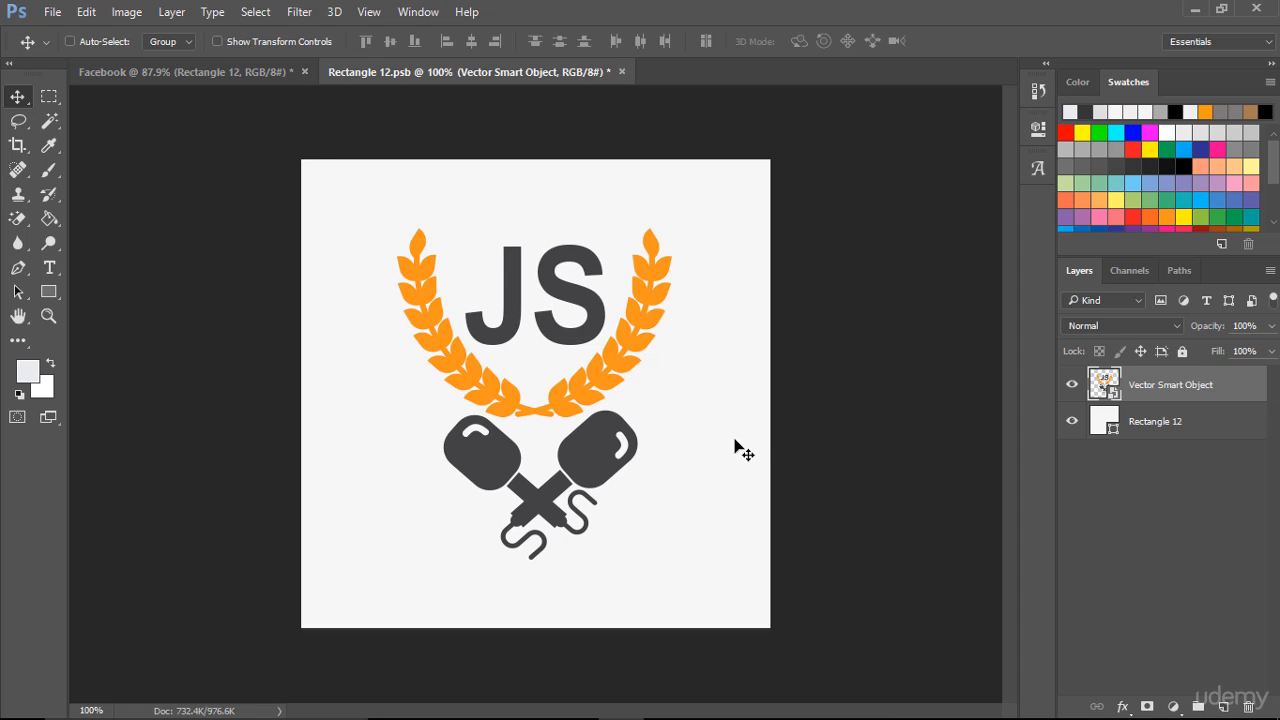
key(ctrl+s)
Step: Show the grid, nudge the JS logo slightly upward, save the Smart Object and hide the grid again
key(ctrl)
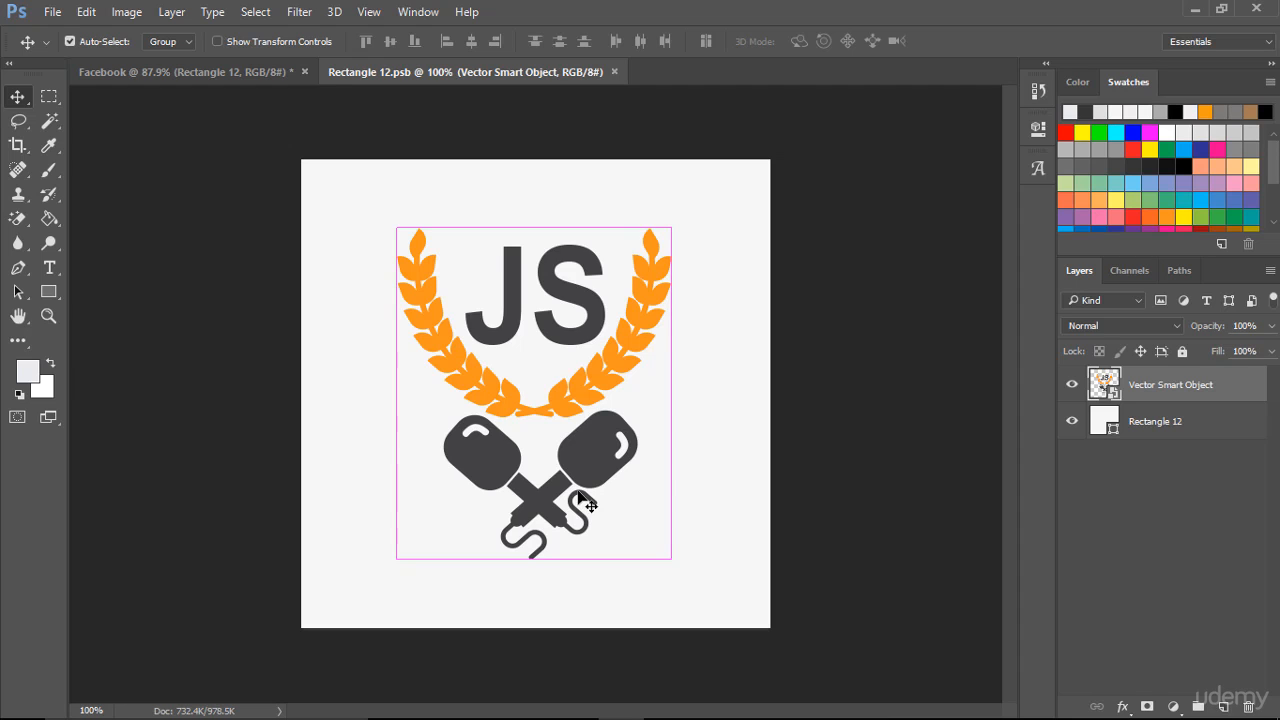
key(ctrl+apostrophe)
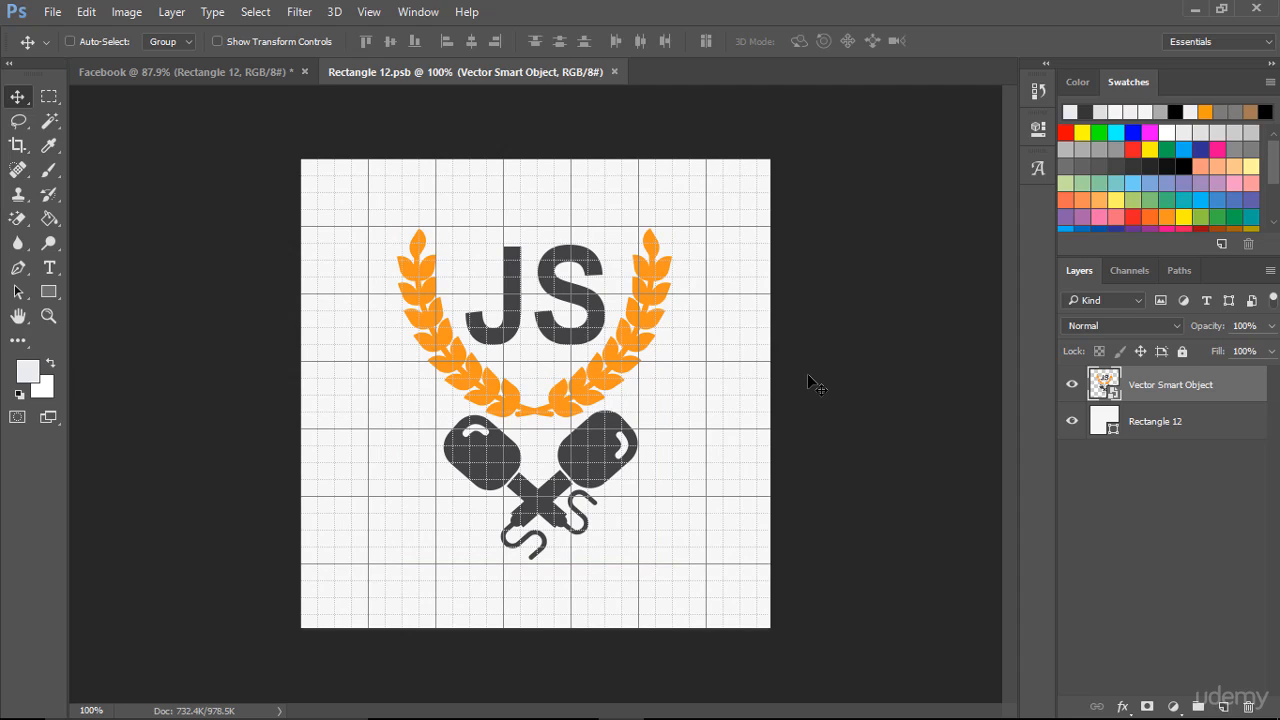
key(Up)
key(Up)
key(Up)
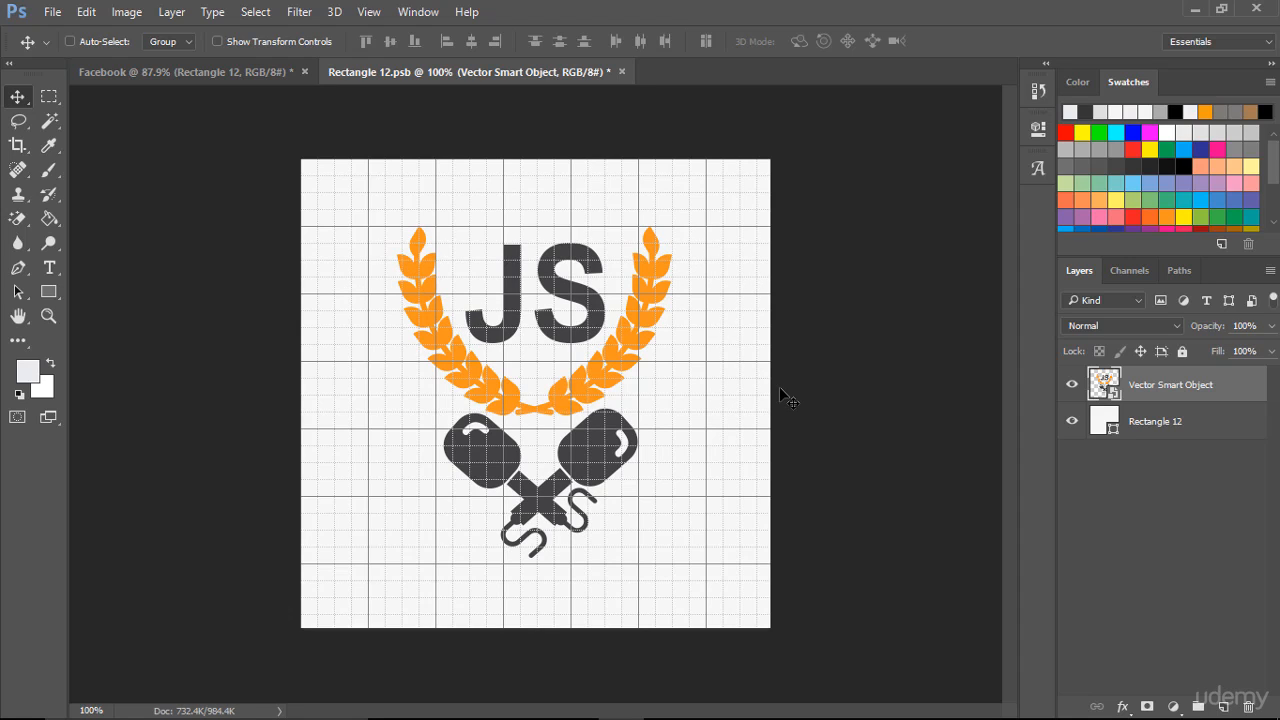
key(ctrl+s)
key(ctrl+apostrophe)
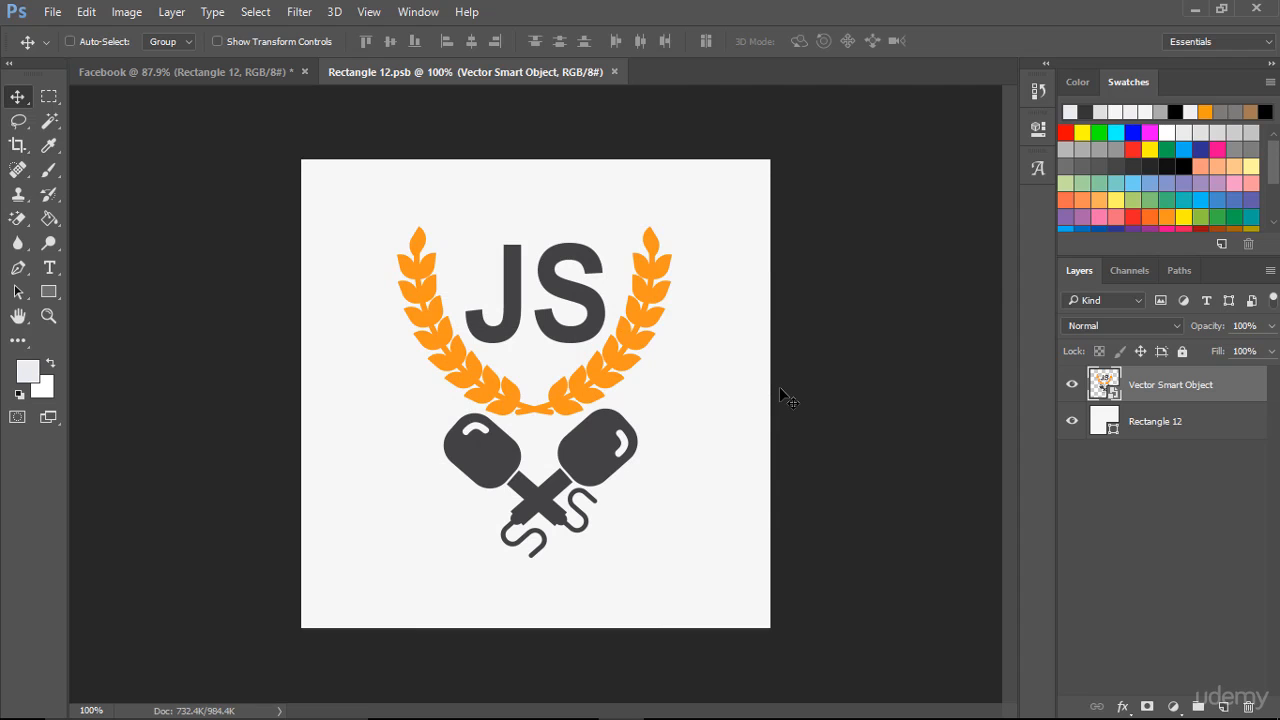
Step: Check the logo in the Facebook document's profile picture against the Smart Object contents, ending on the Facebook document
click(253, 71)
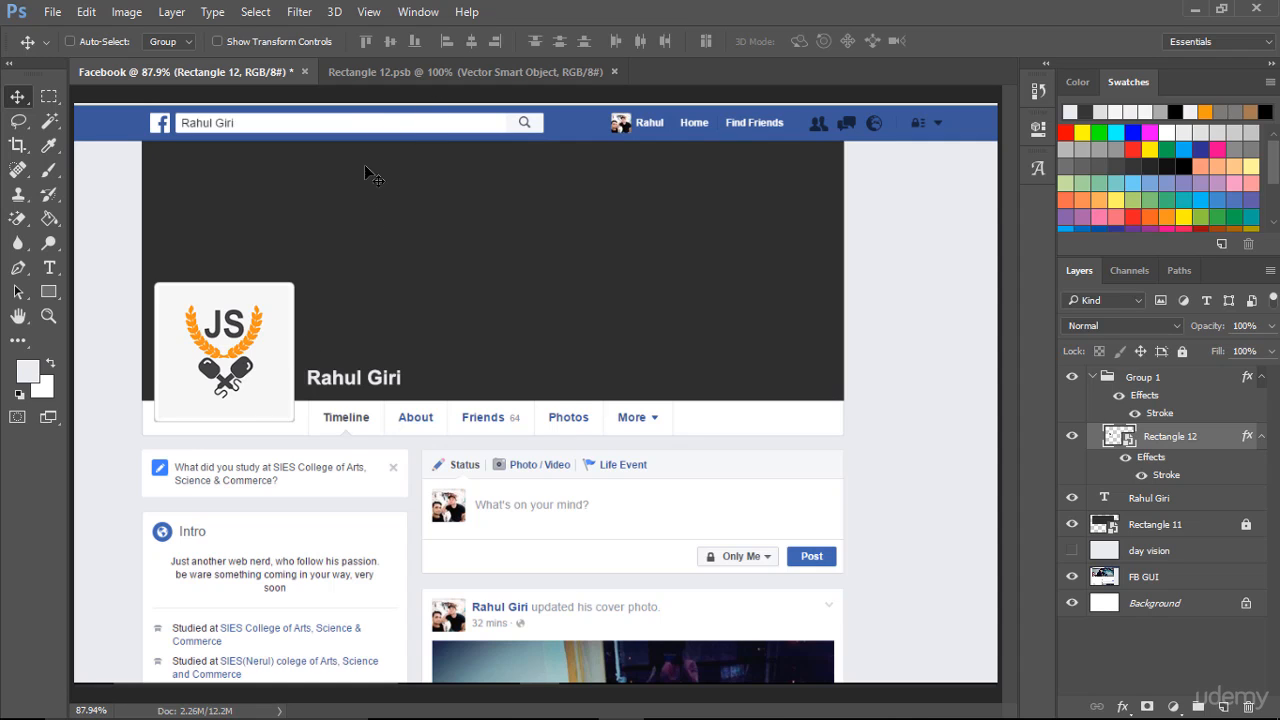
click(398, 71)
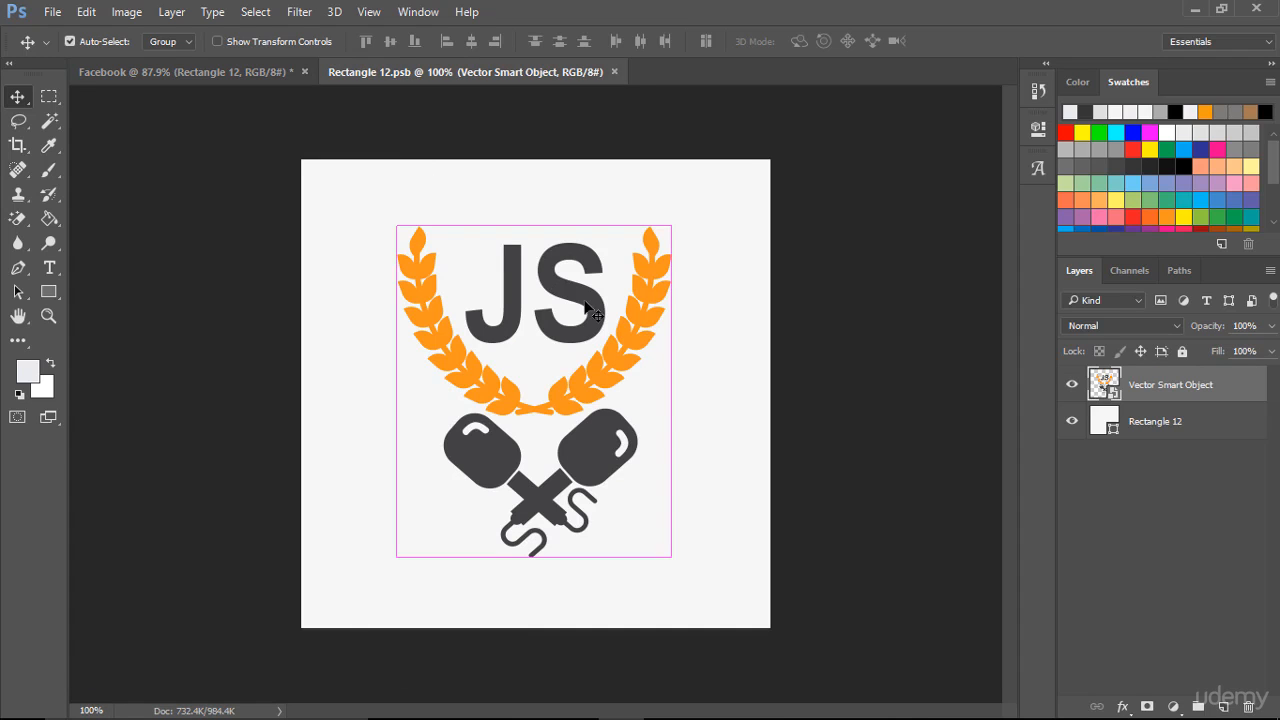
click(238, 71)
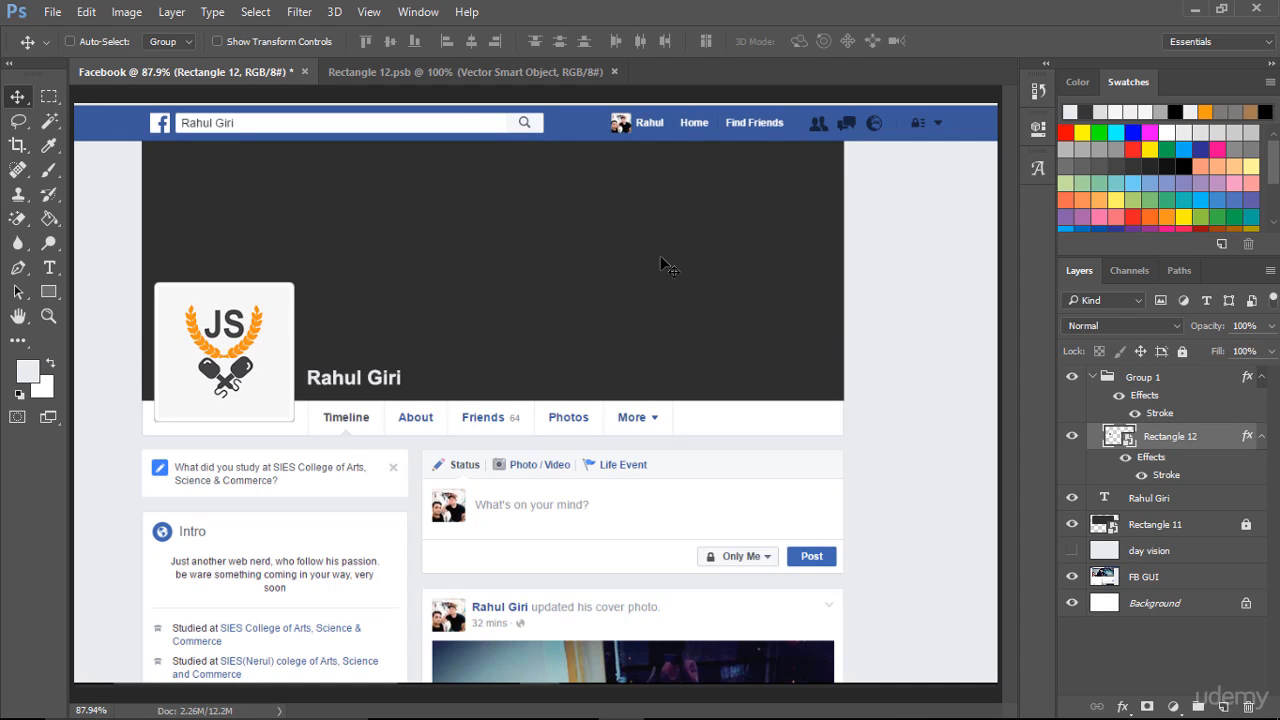
Step: Collapse Group 1, unlock the Rectangle 11 cover layer and open its Smart Object contents
click(1092, 377)
click(1121, 458)
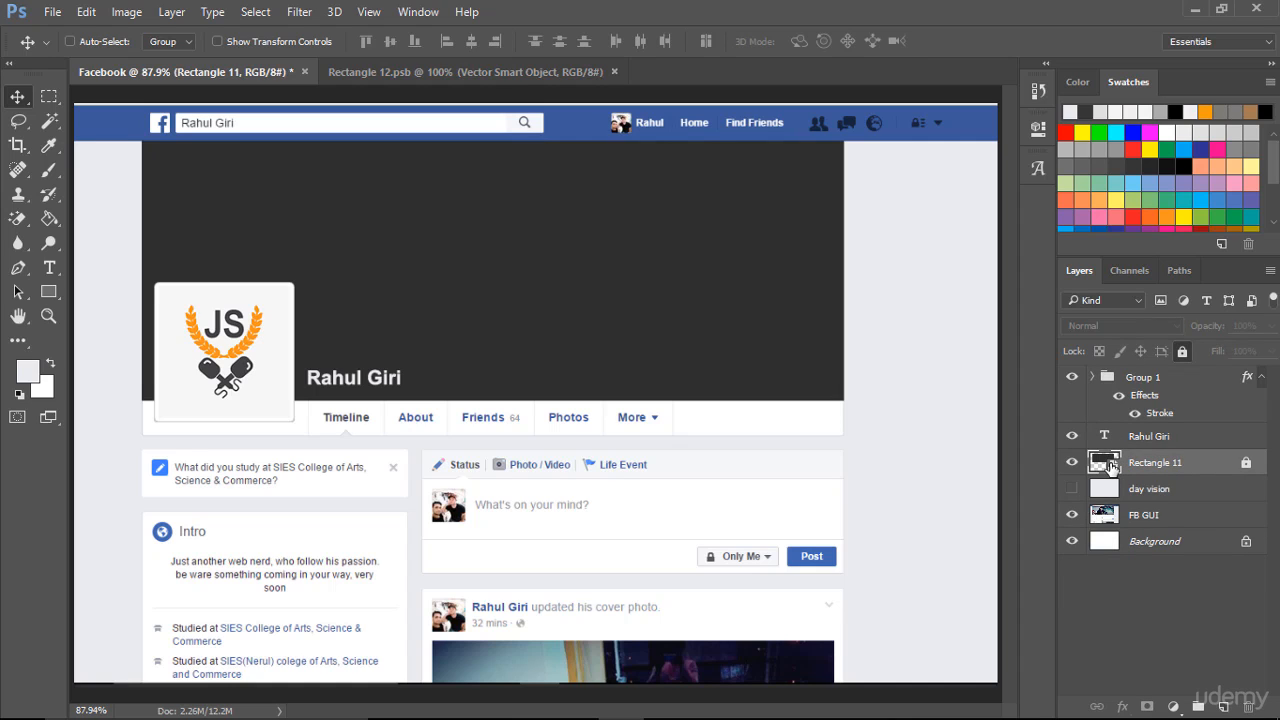
click(1182, 353)
double_click(1106, 462)
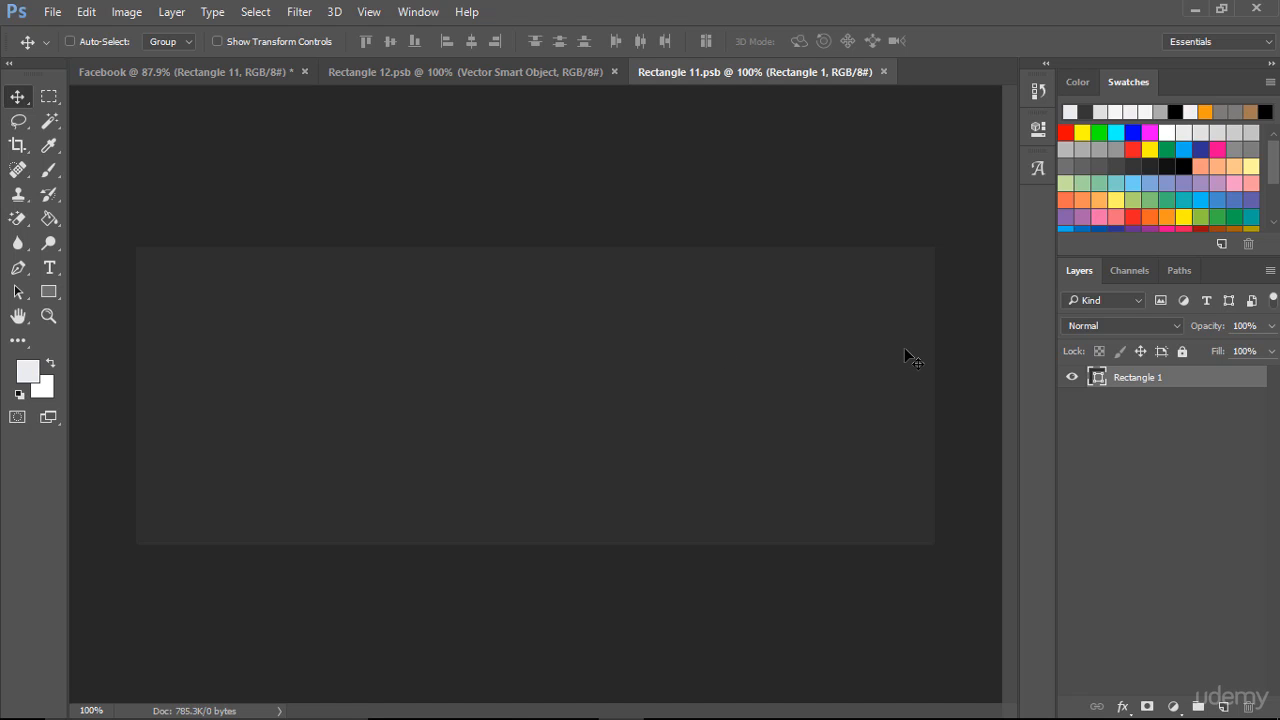
Step: Switch to the browser, examine the Thejsinterview page cover and the cover photo safe-area dimensions, and return to Photoshop
key(ctrl)
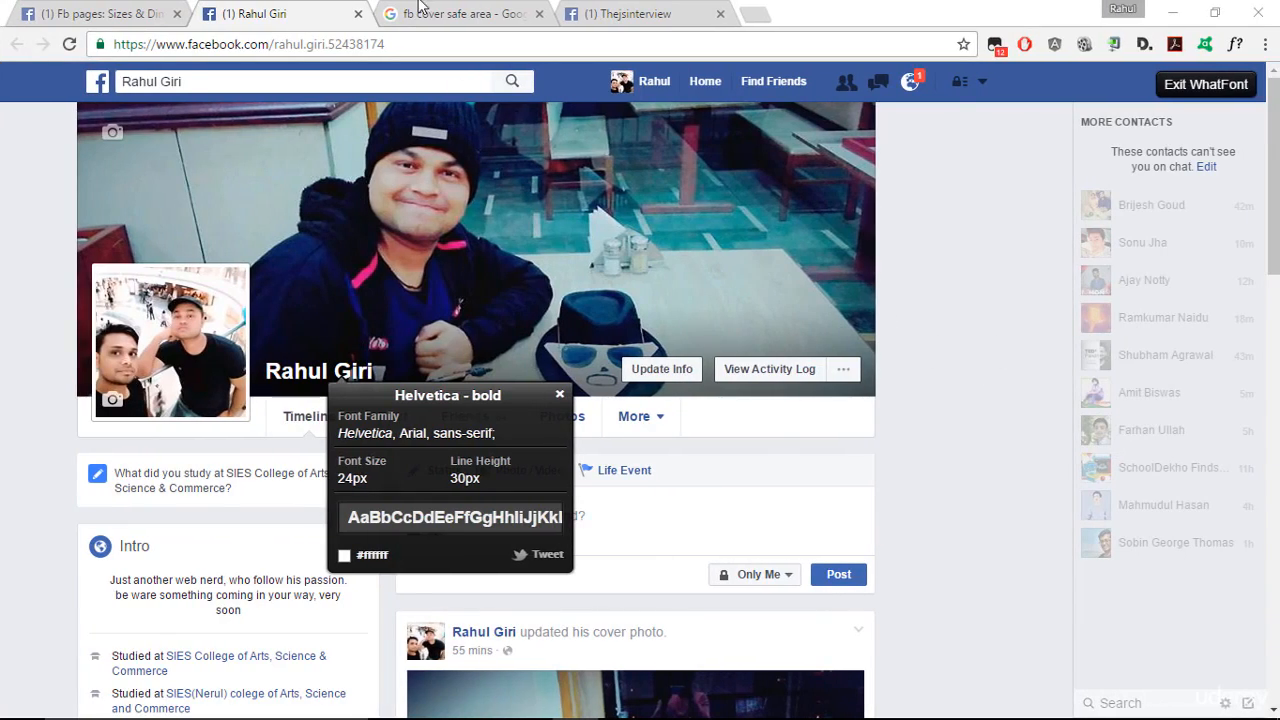
click(610, 12)
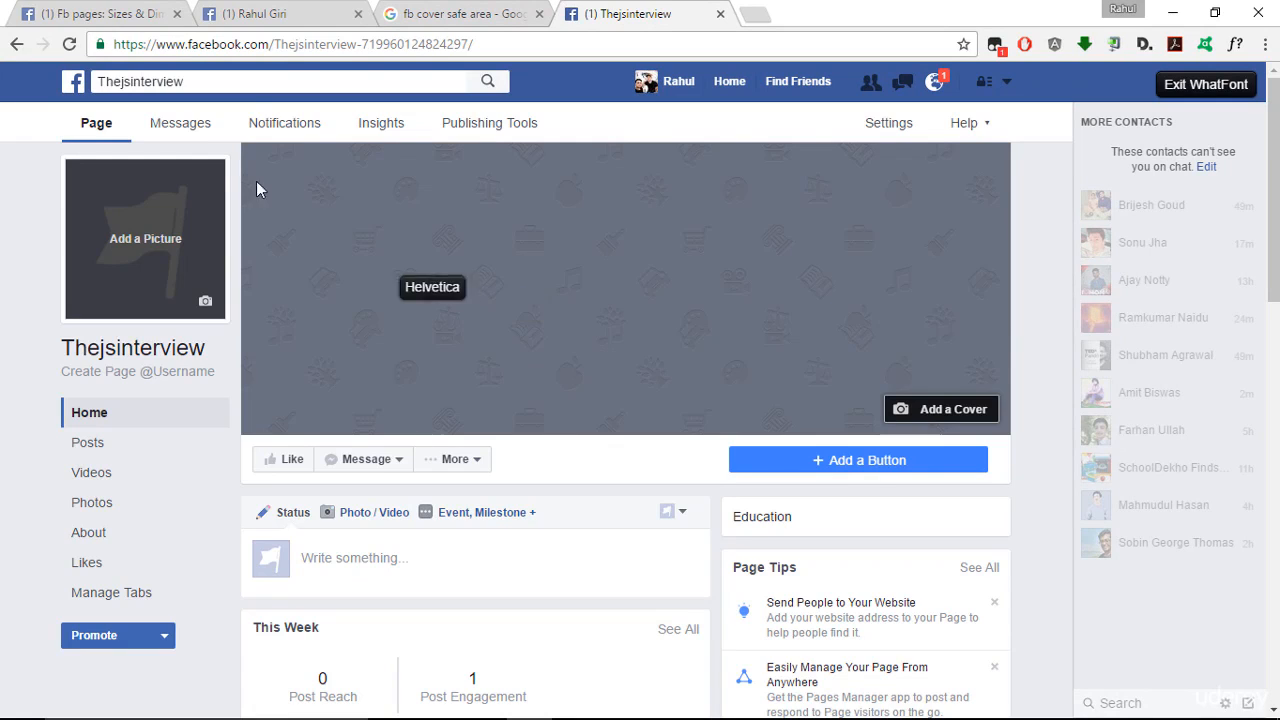
click(106, 4)
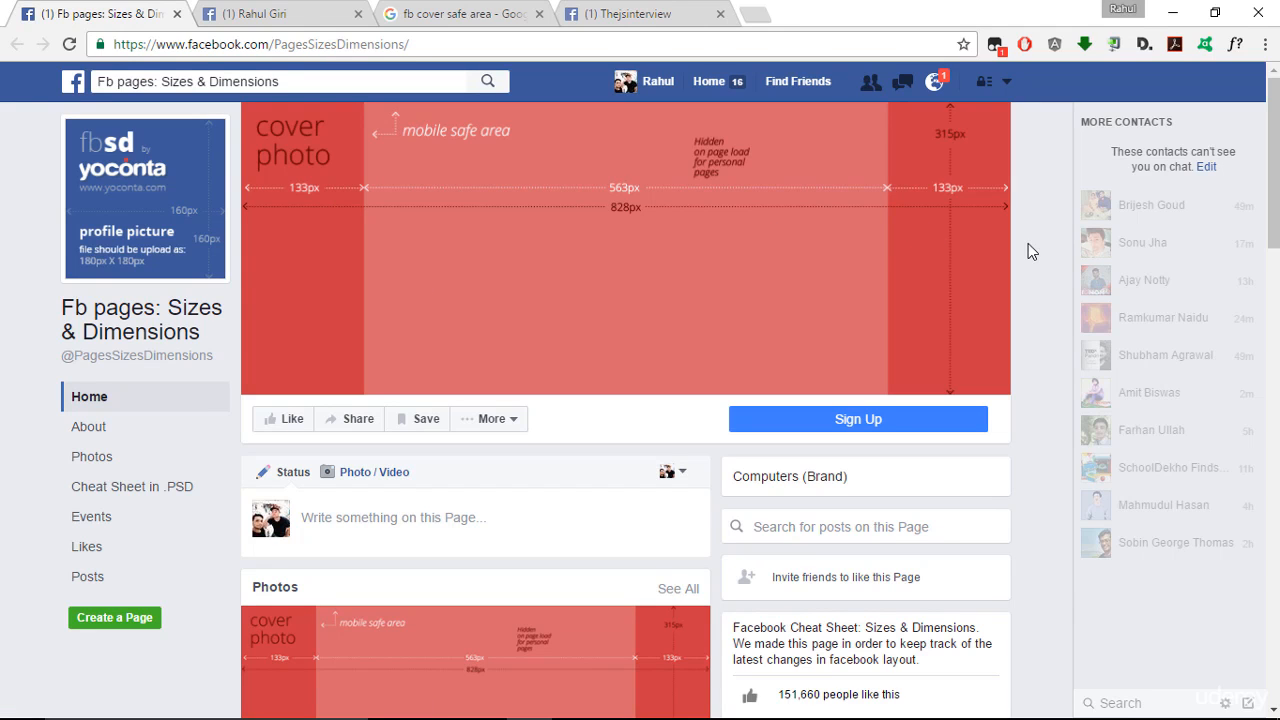
key(alt+Tab)
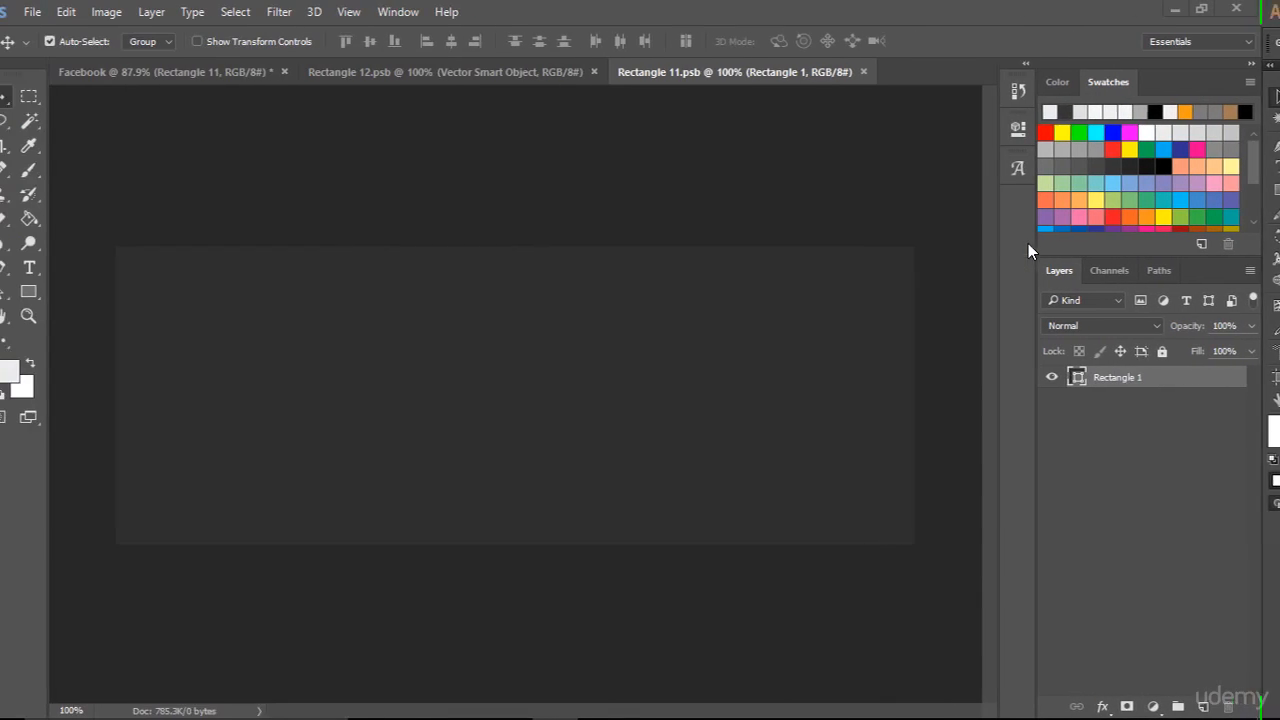
Step: Create a 144 × 315 px rectangle with the Rectangle tool in the cover document and collapse the shape's properties
click(52, 292)
click(112, 293)
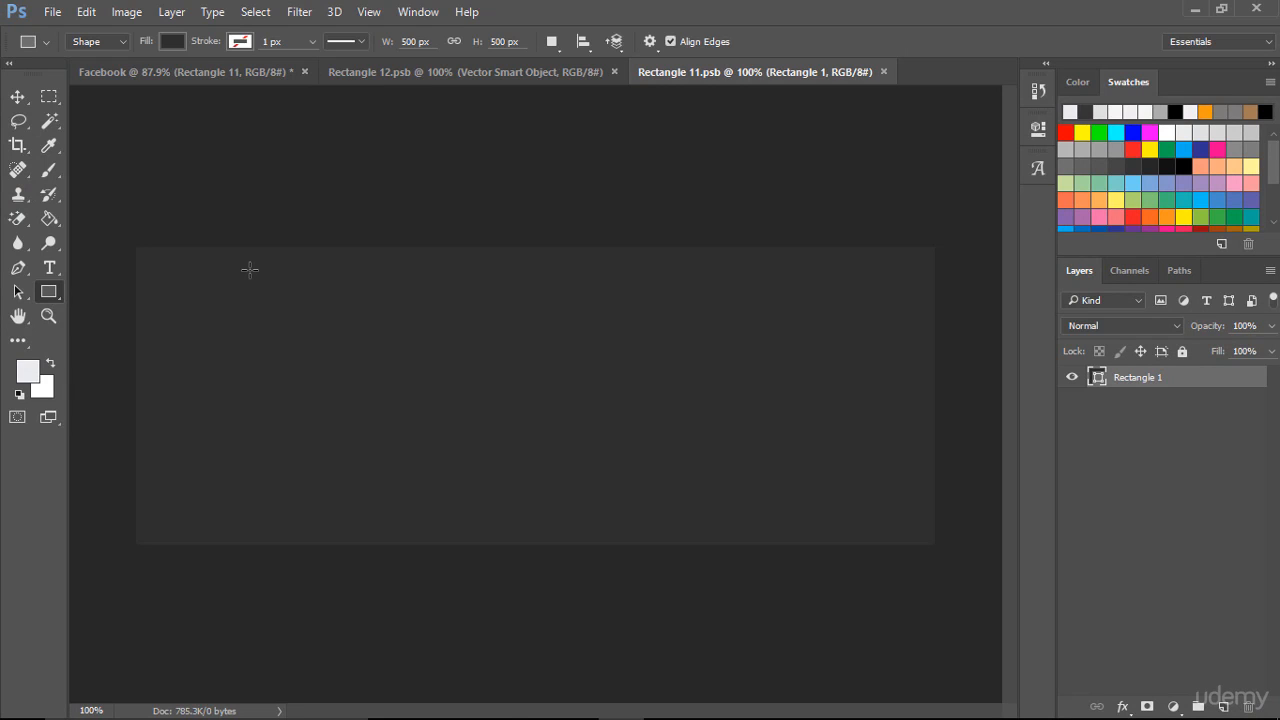
click(337, 344)
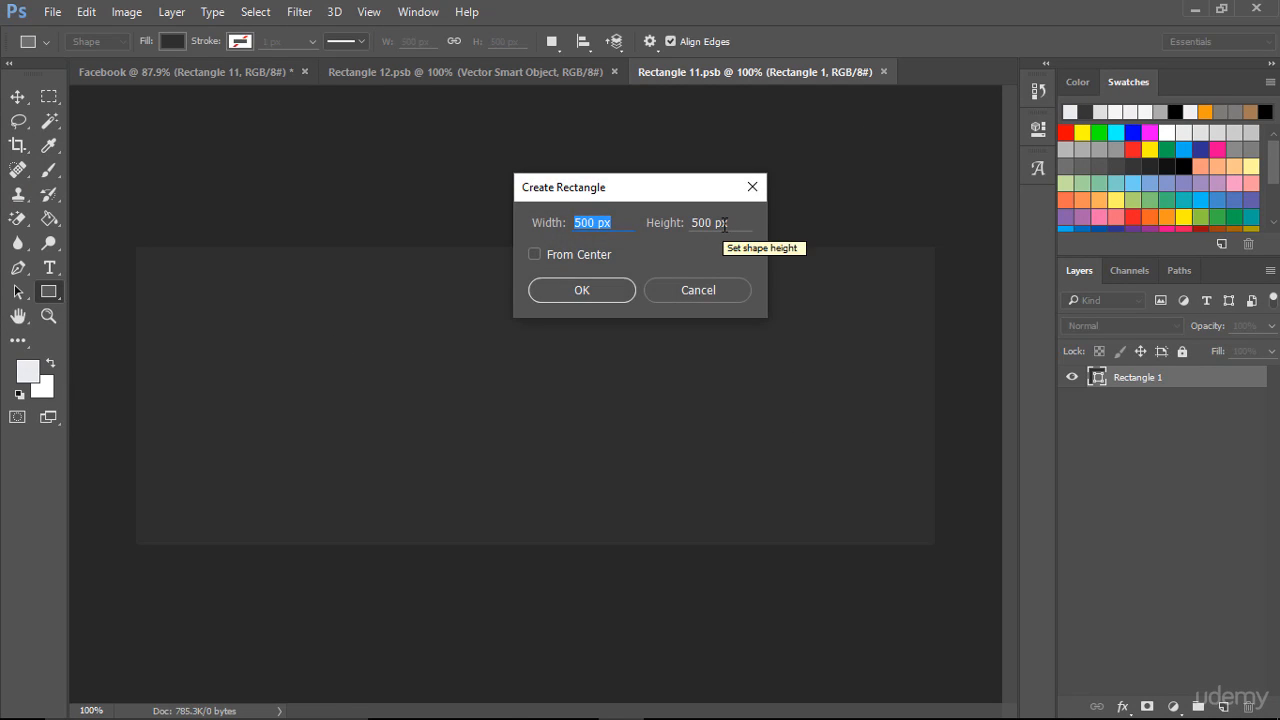
text(144)
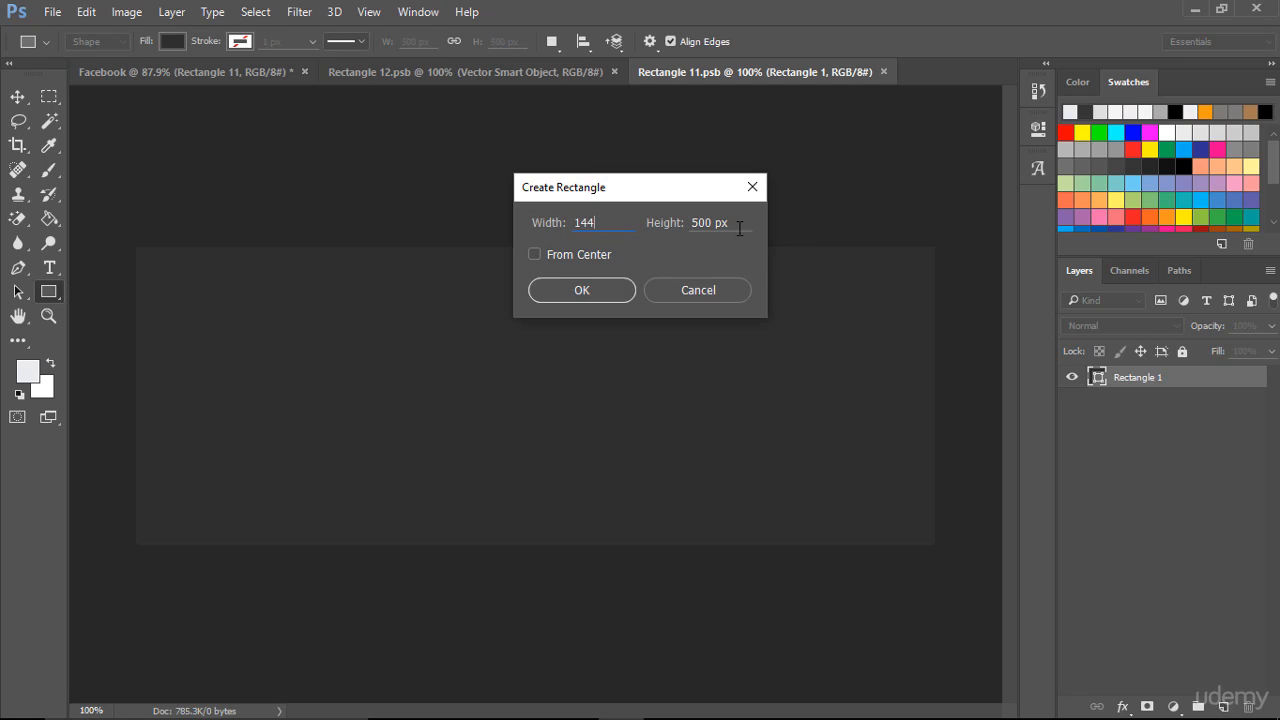
key(Tab)
text(315)
click(572, 296)
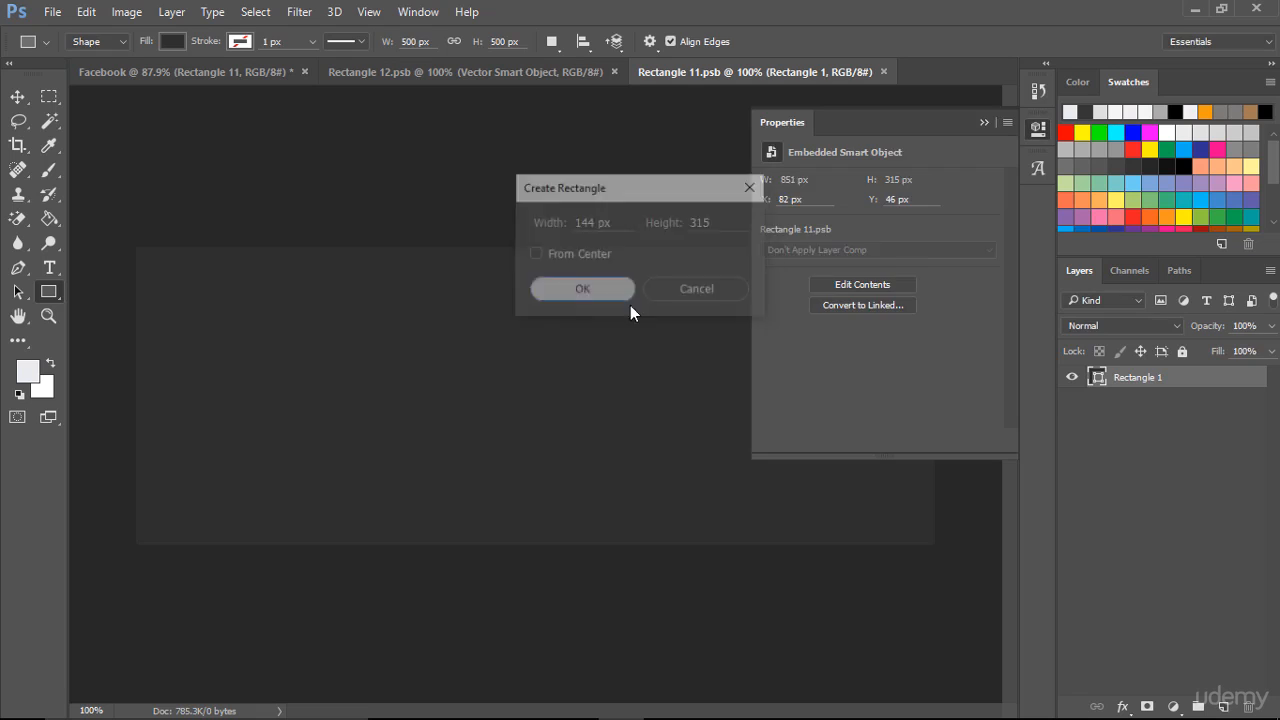
click(985, 122)
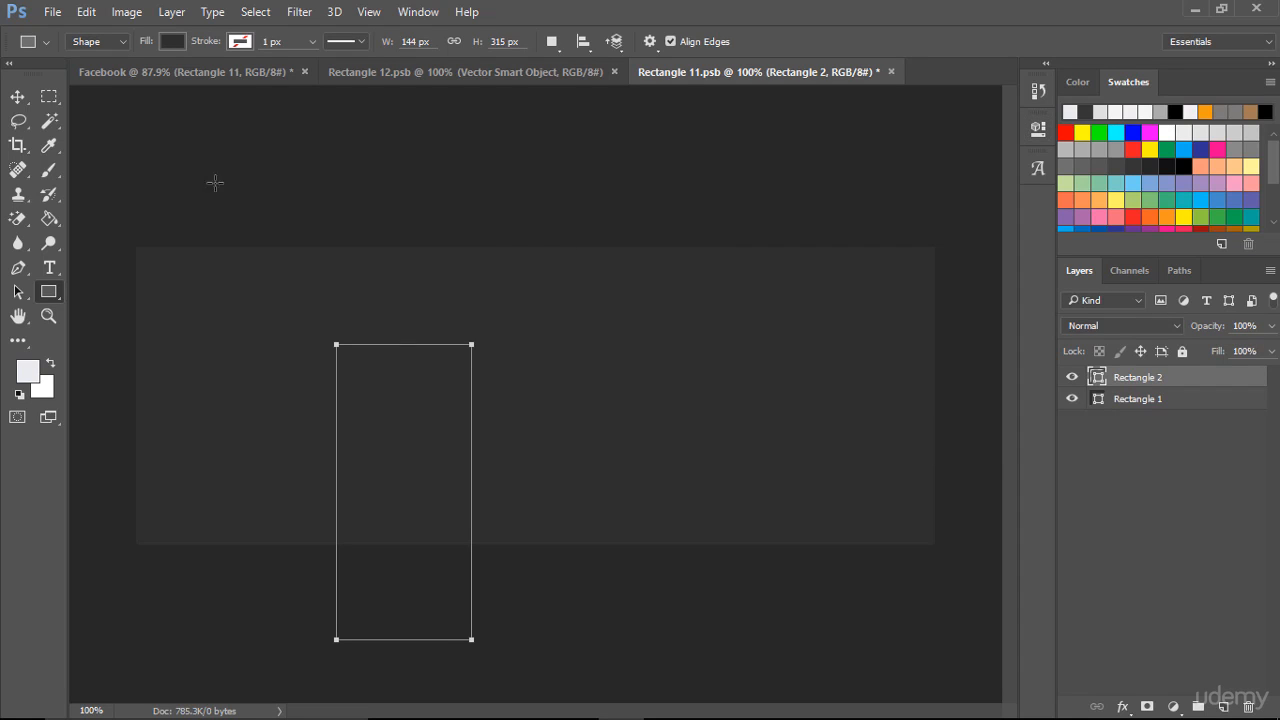
Step: Set the fill colour of the new 144 × 315 px rectangle to the near-white #f8f8f8
click(1117, 110)
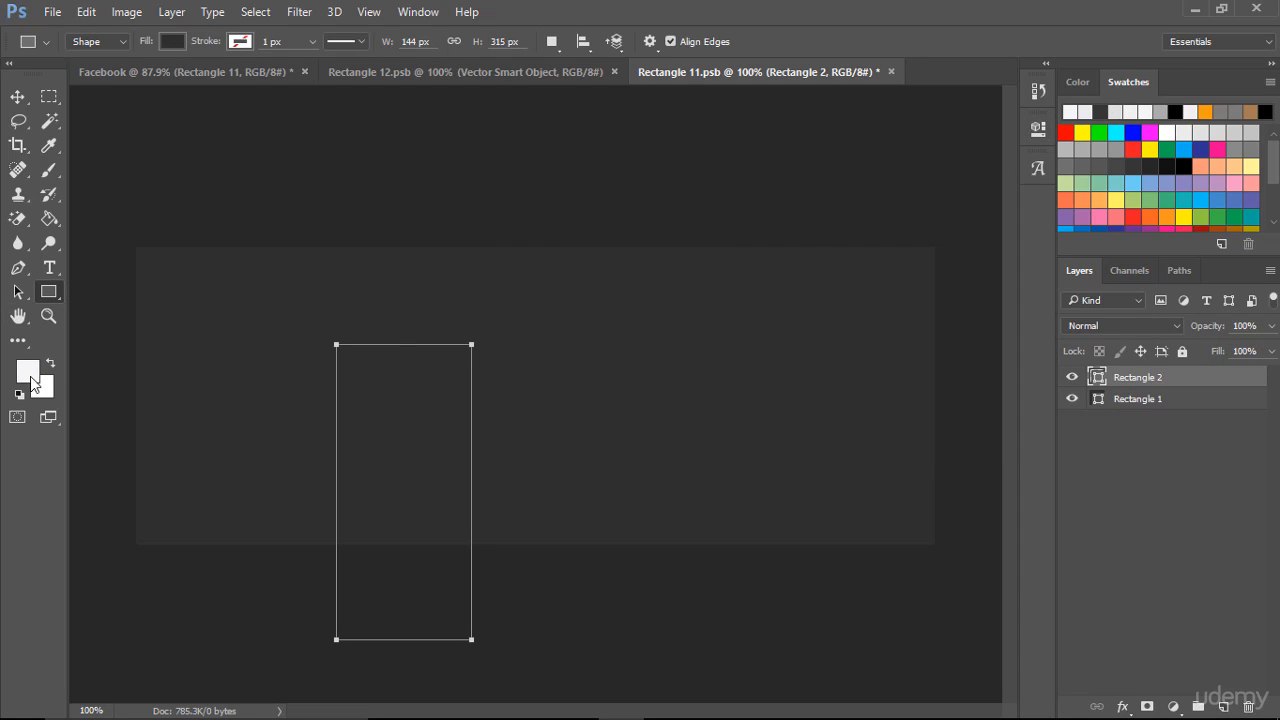
click(17, 97)
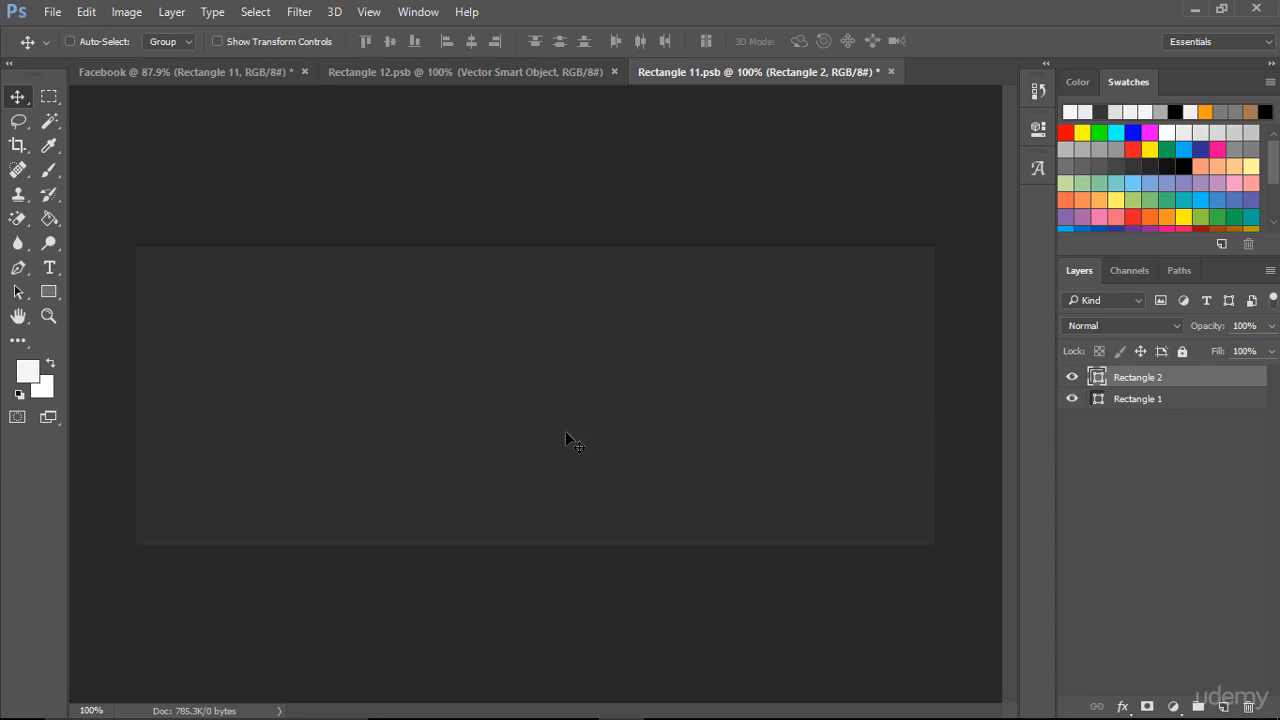
double_click(1096, 378)
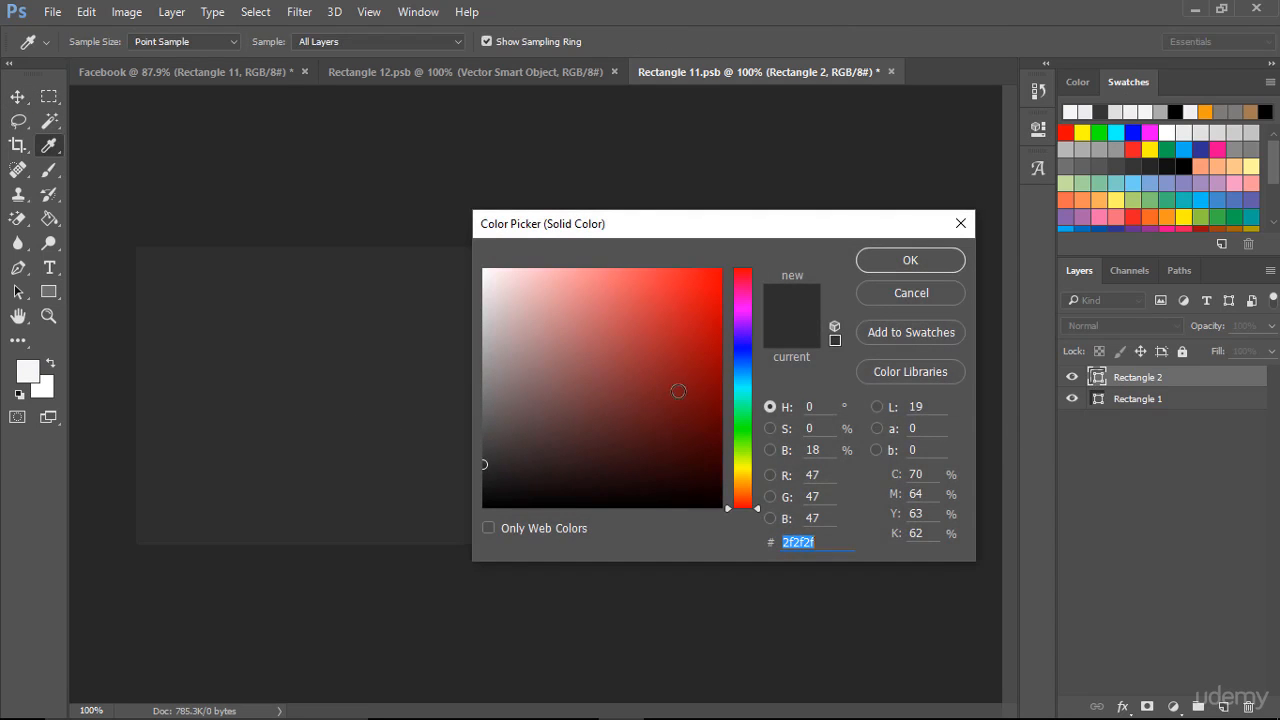
drag(677, 389, 485, 276)
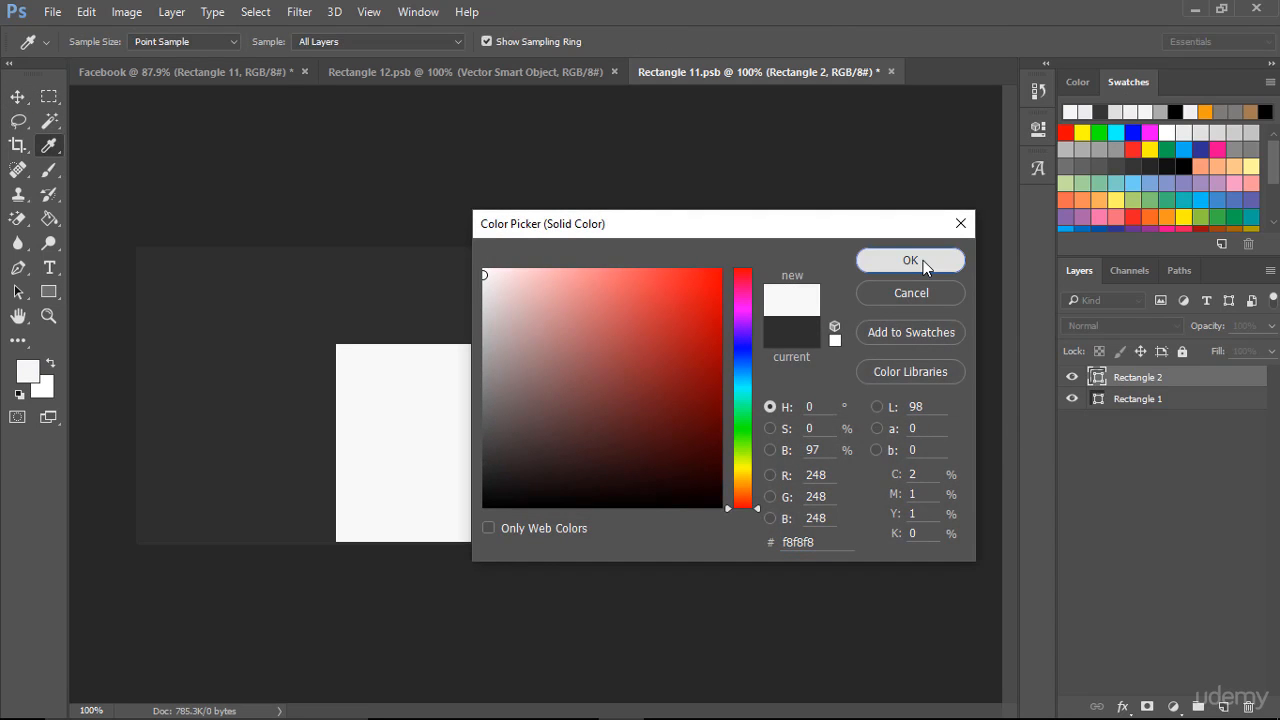
click(923, 260)
Step: Place the near-white rectangle flush with the cover's left edge, put a copy flush with the right edge, and save
key(v)
drag(386, 449, 876, 364)
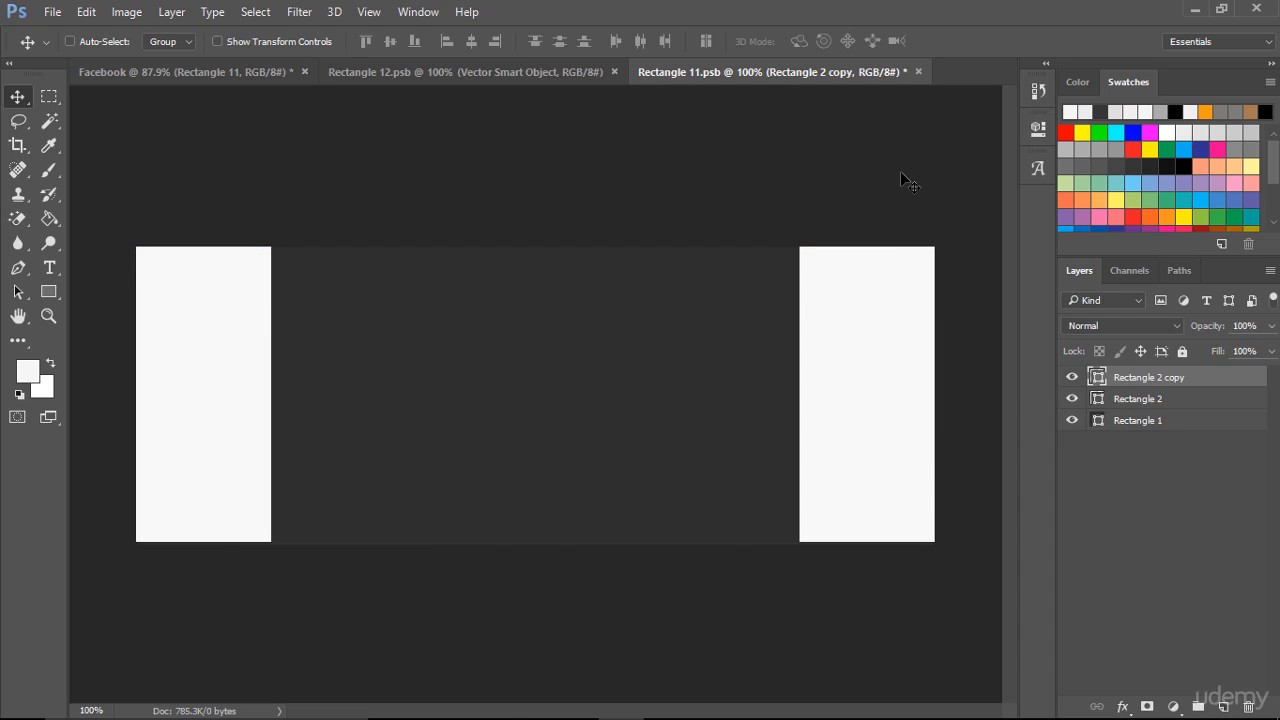
key(ctrl+s)
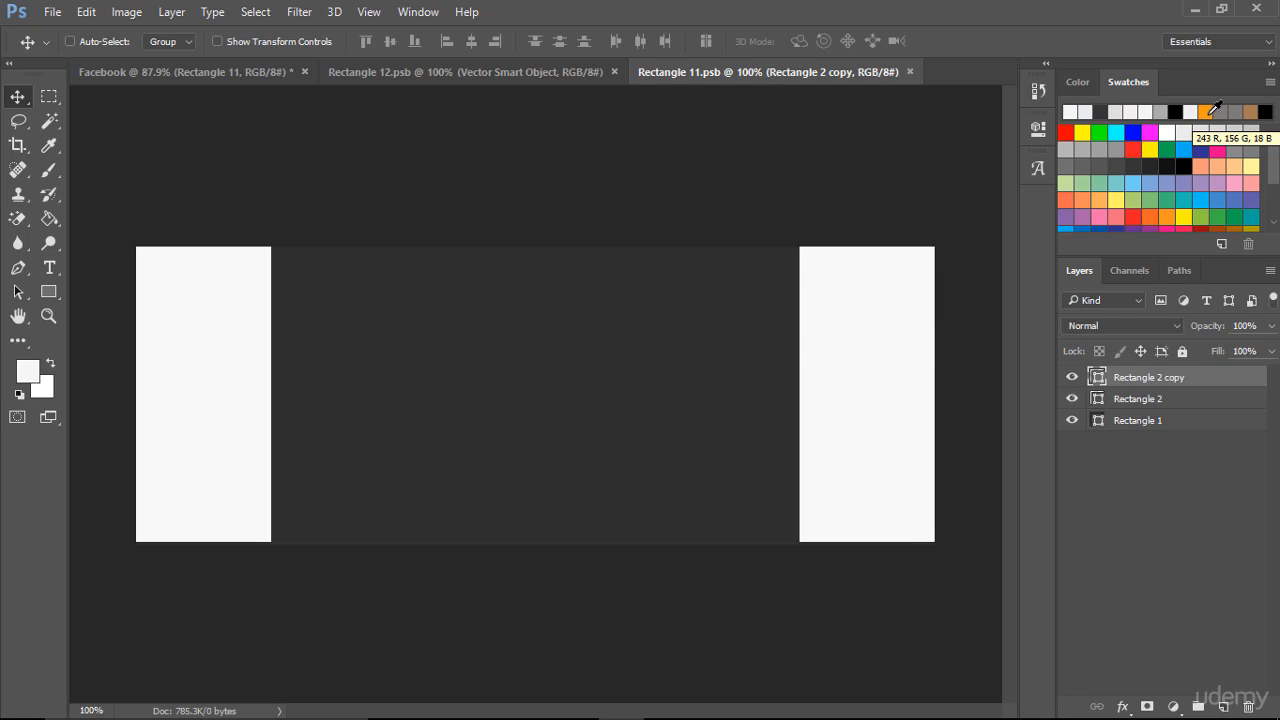
click(1270, 82)
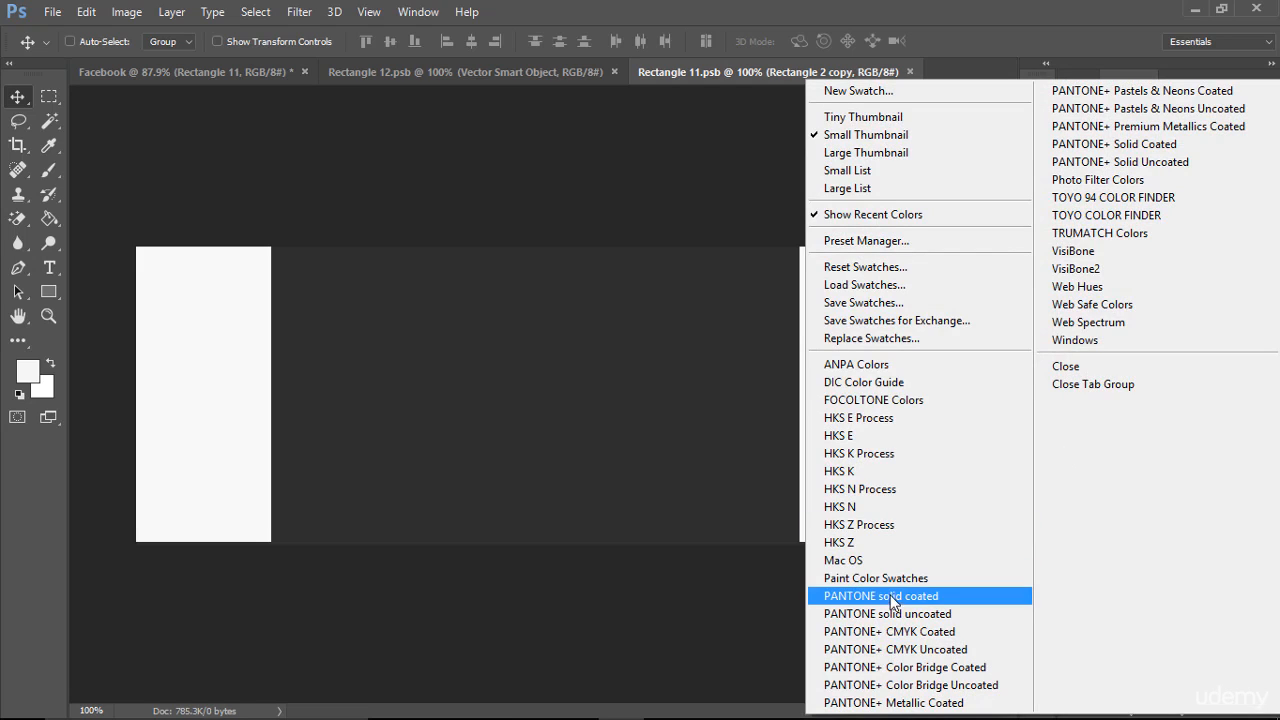
click(955, 650)
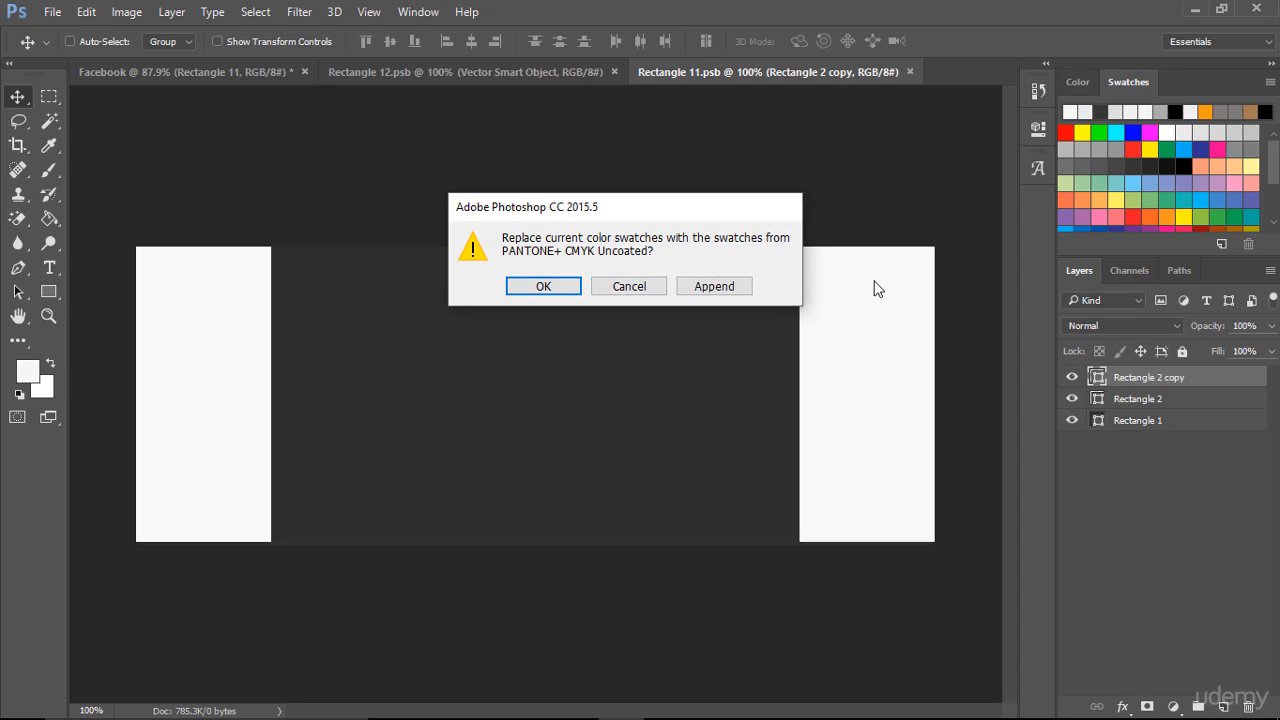
click(654, 292)
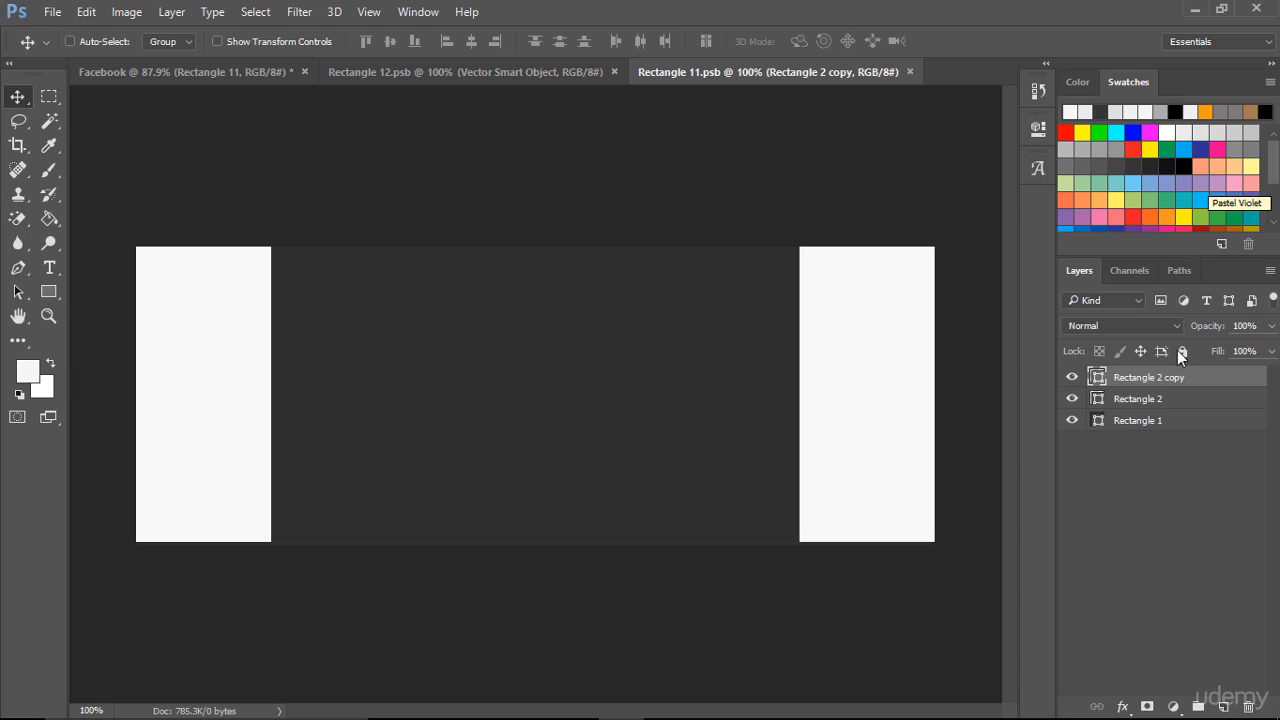
Step: Fill the cover's background rectangle between the two near-white side strips with the orange #f39c12 and save the cover document
double_click(1097, 421)
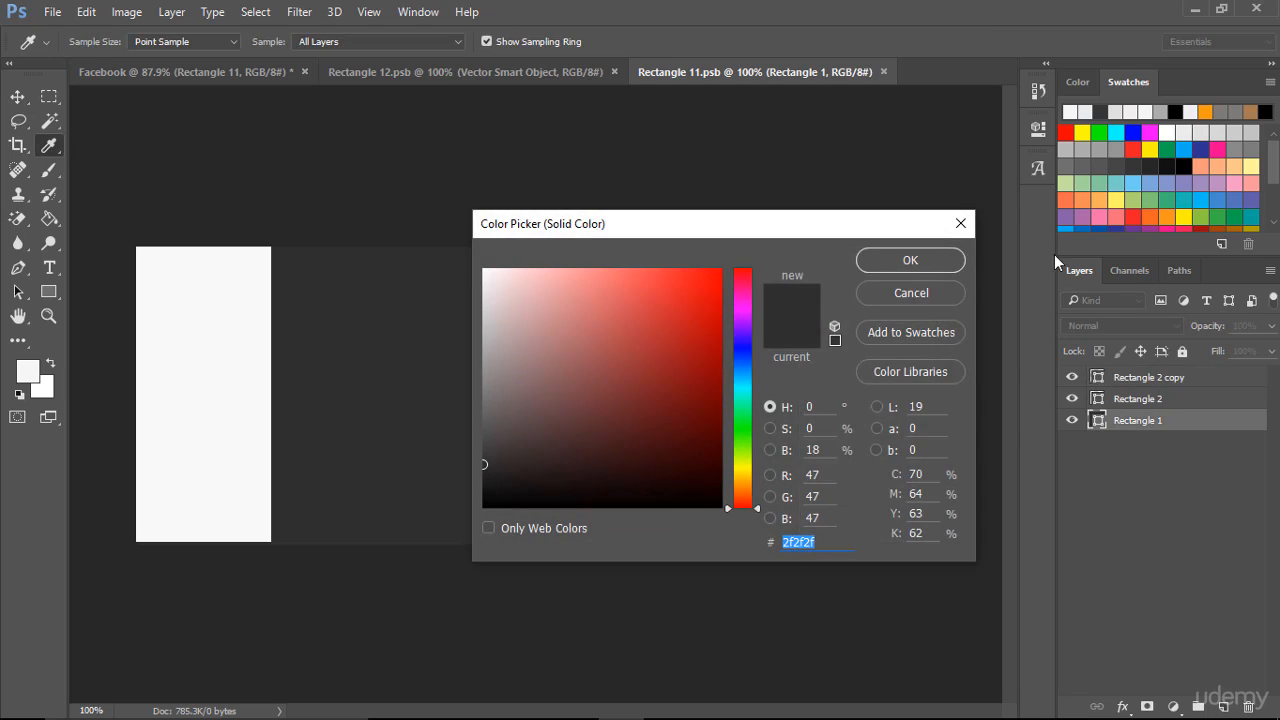
click(1206, 112)
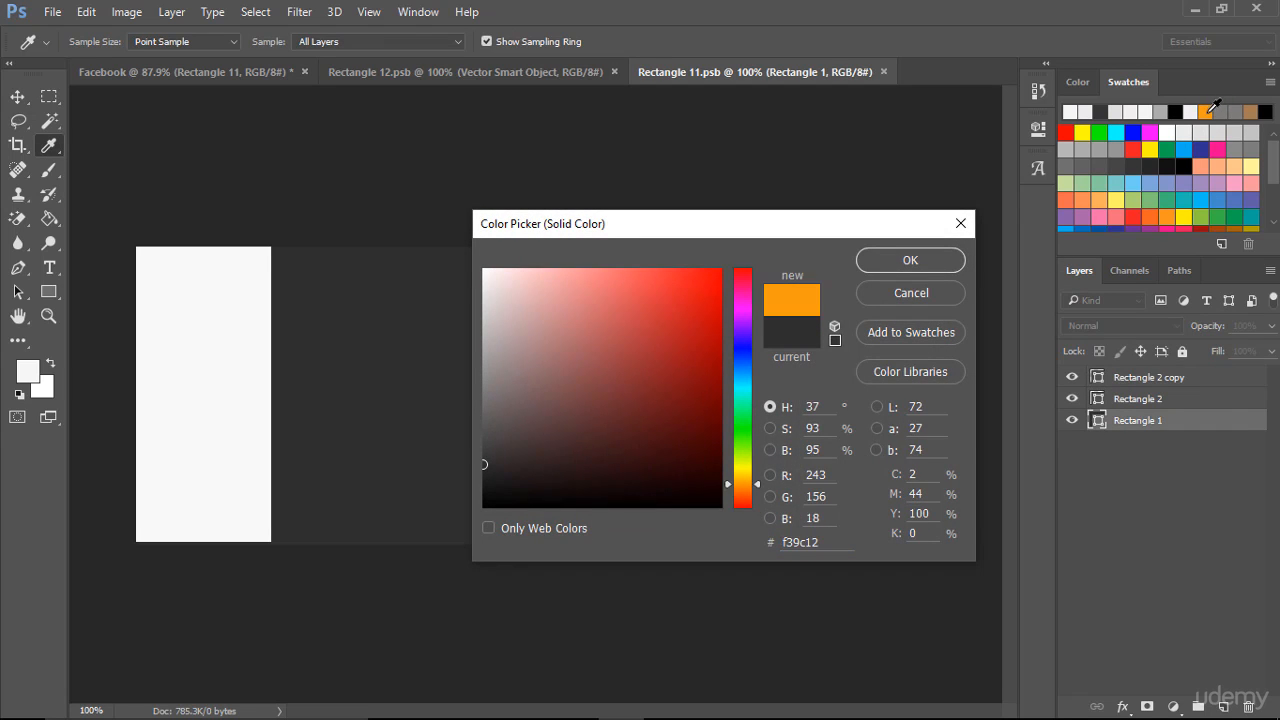
click(937, 263)
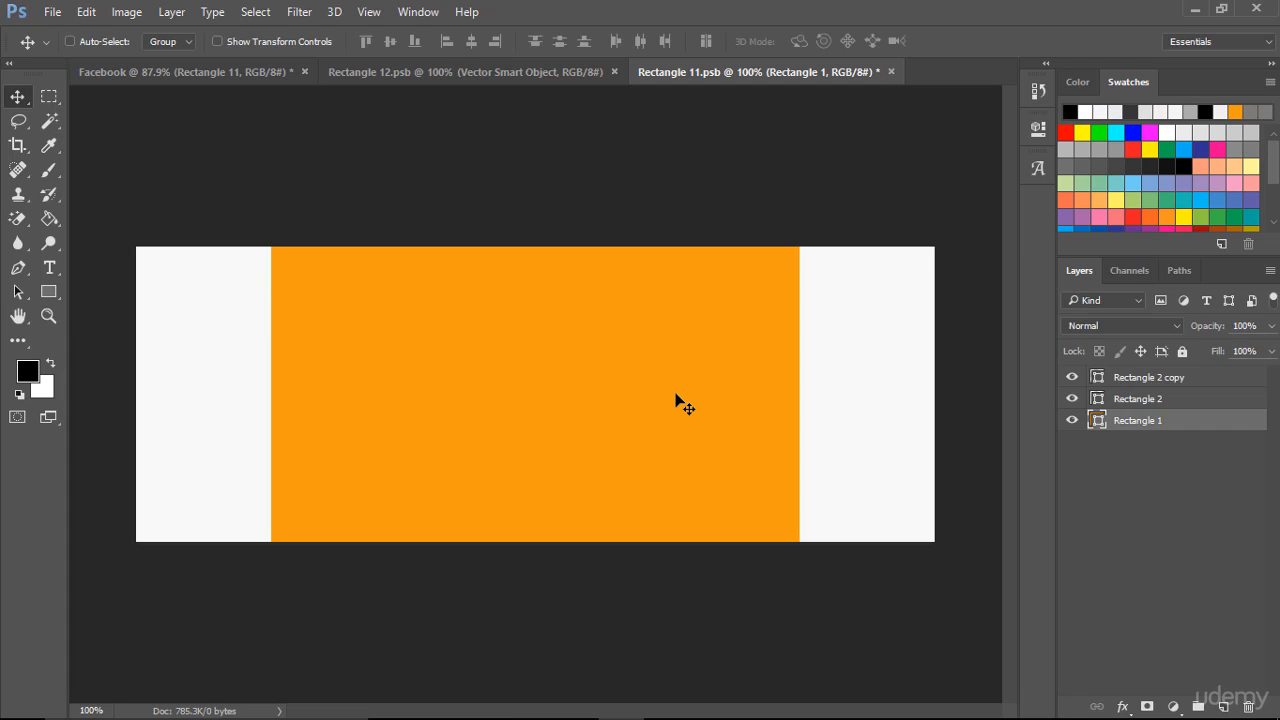
key(ctrl+s)
Step: Switch to the logo.ai document in Illustrator and deselect the JS logo group with the Selection tool
key(ctrl+super+Right)
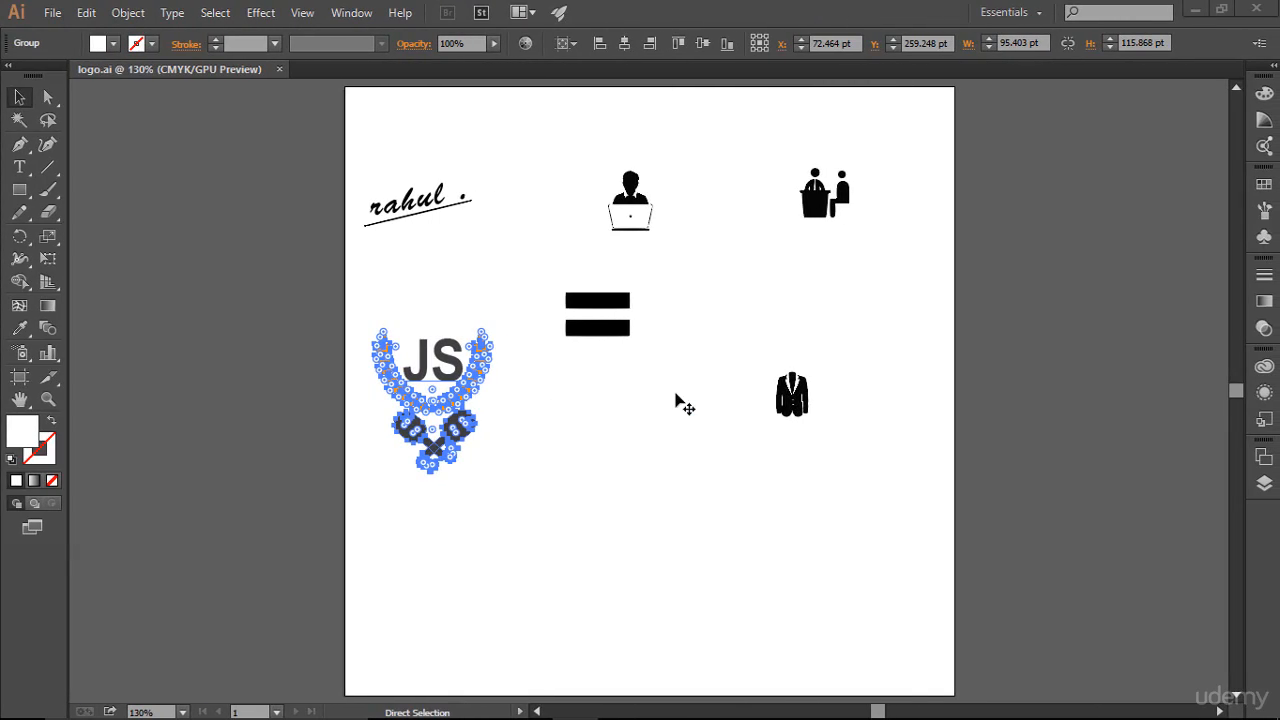
key(v)
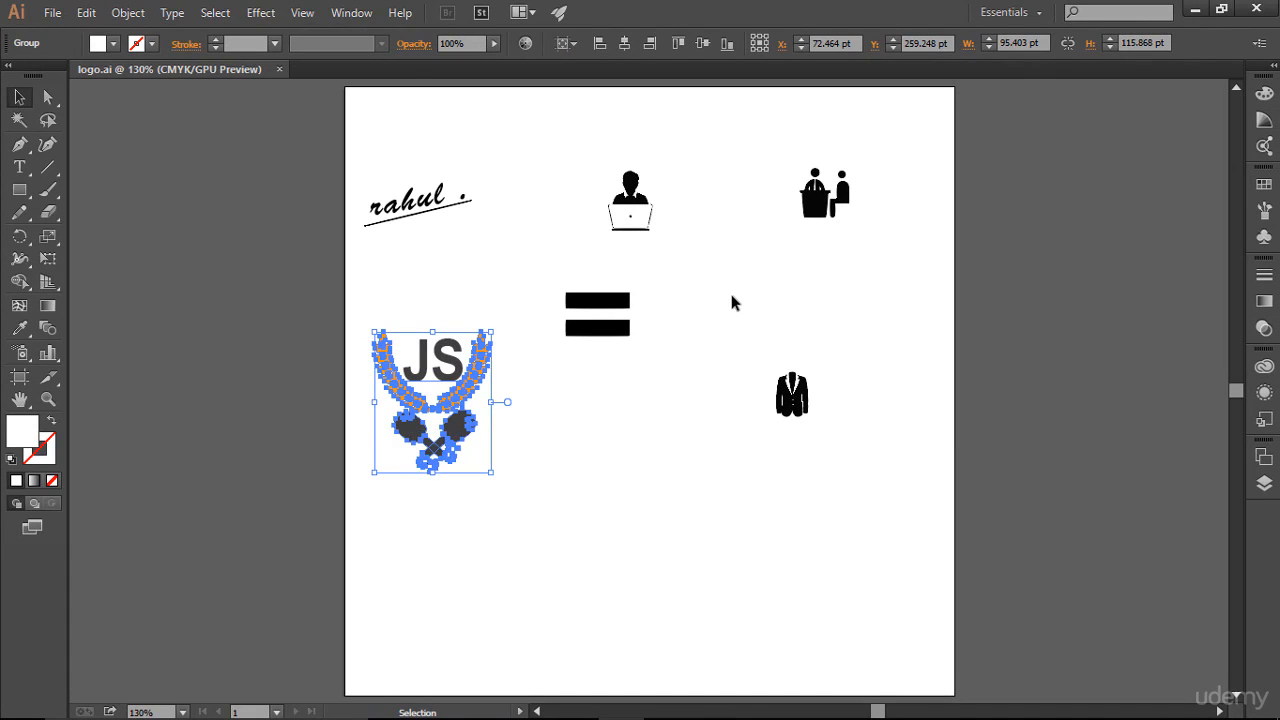
click(731, 295)
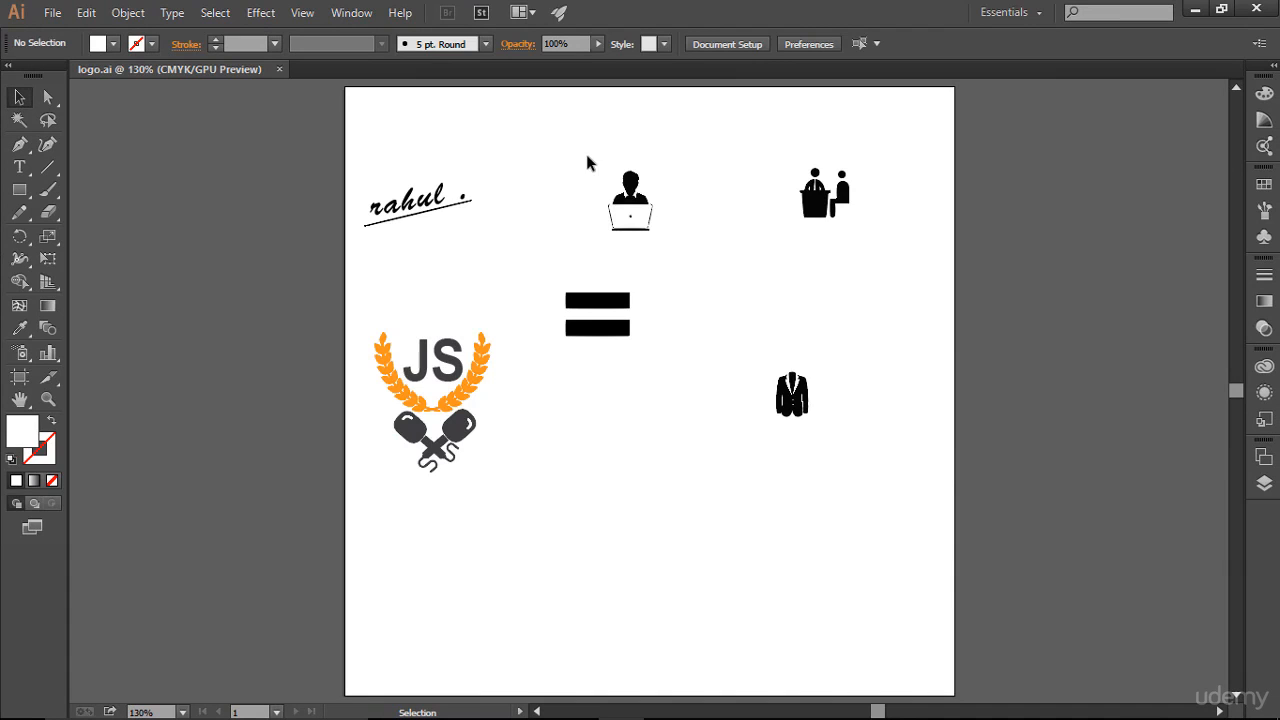
Step: Copy the laptop-user icon from logo.ai and paste it into Rectangle 11.psb in Photoshop as a Smart Object scaled to about 300%
drag(586, 156, 673, 255)
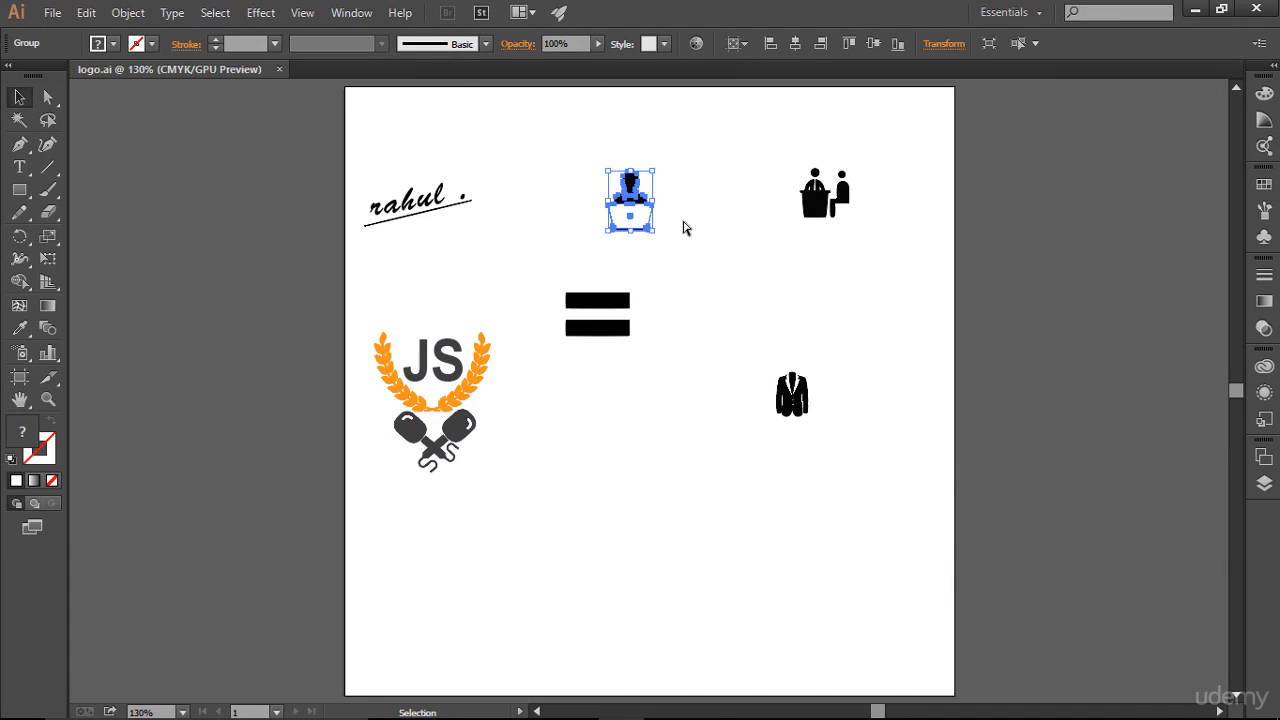
key(a)
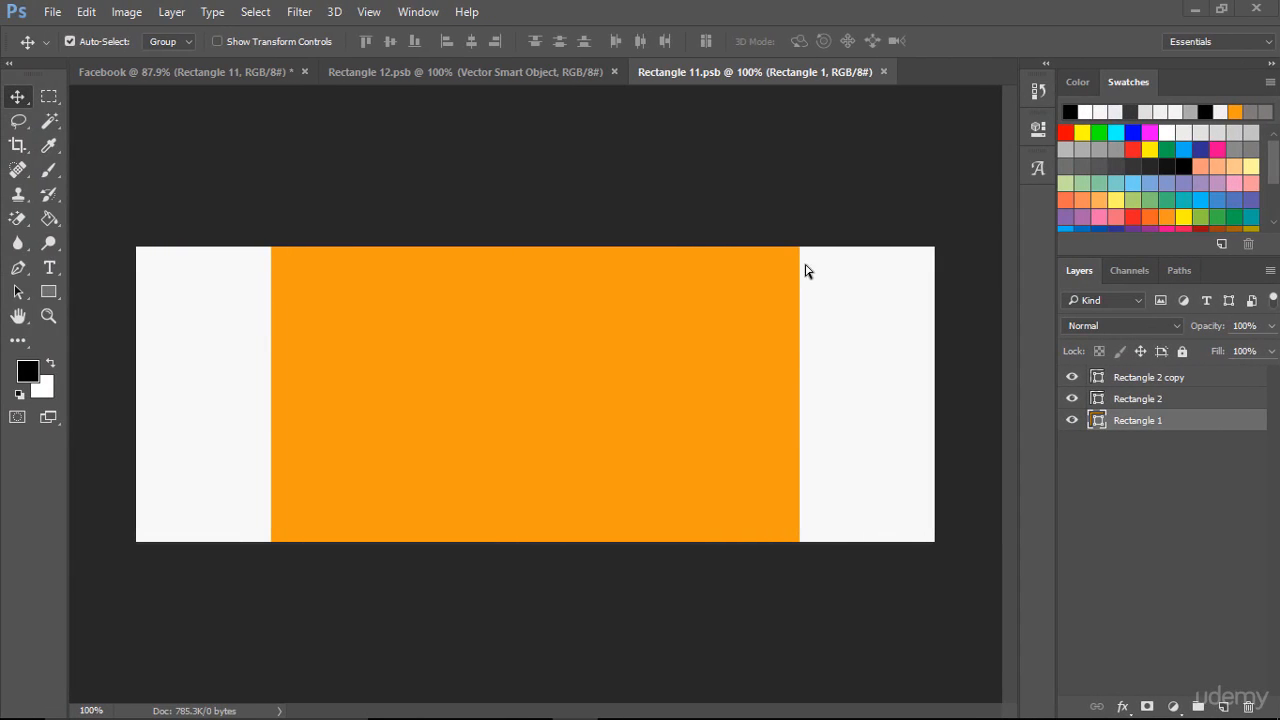
key(ctrl+v)
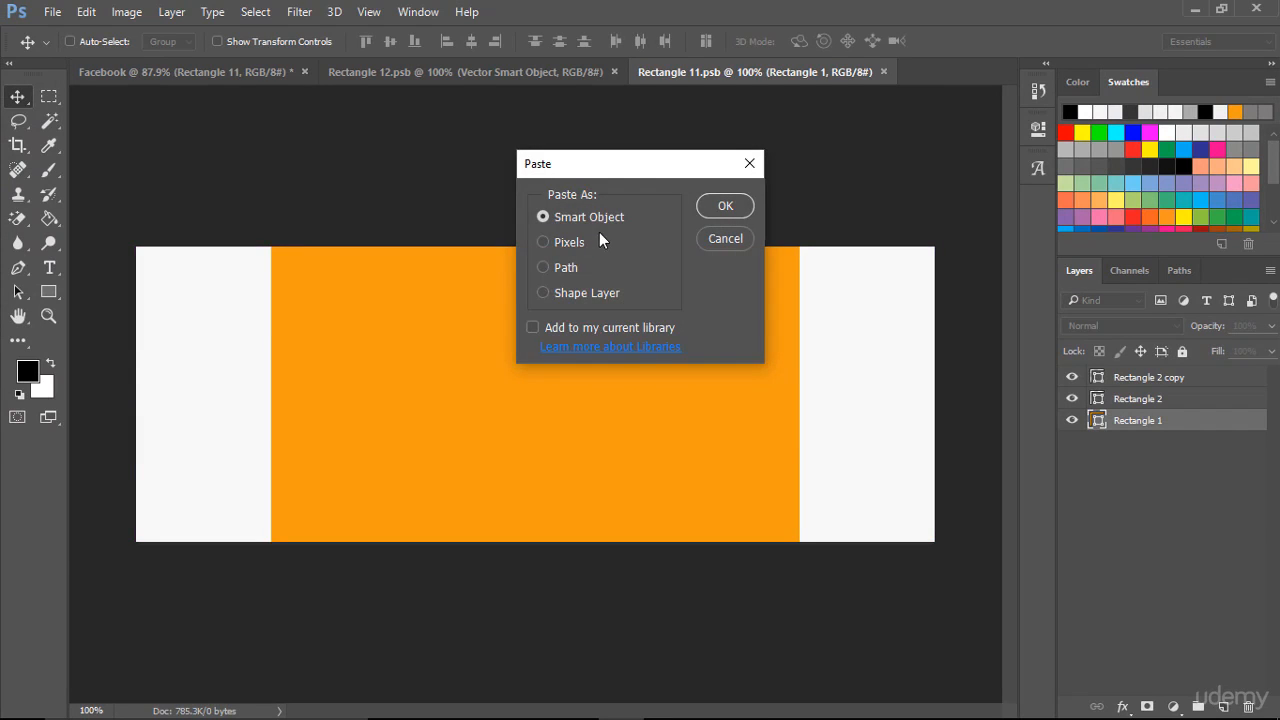
click(722, 206)
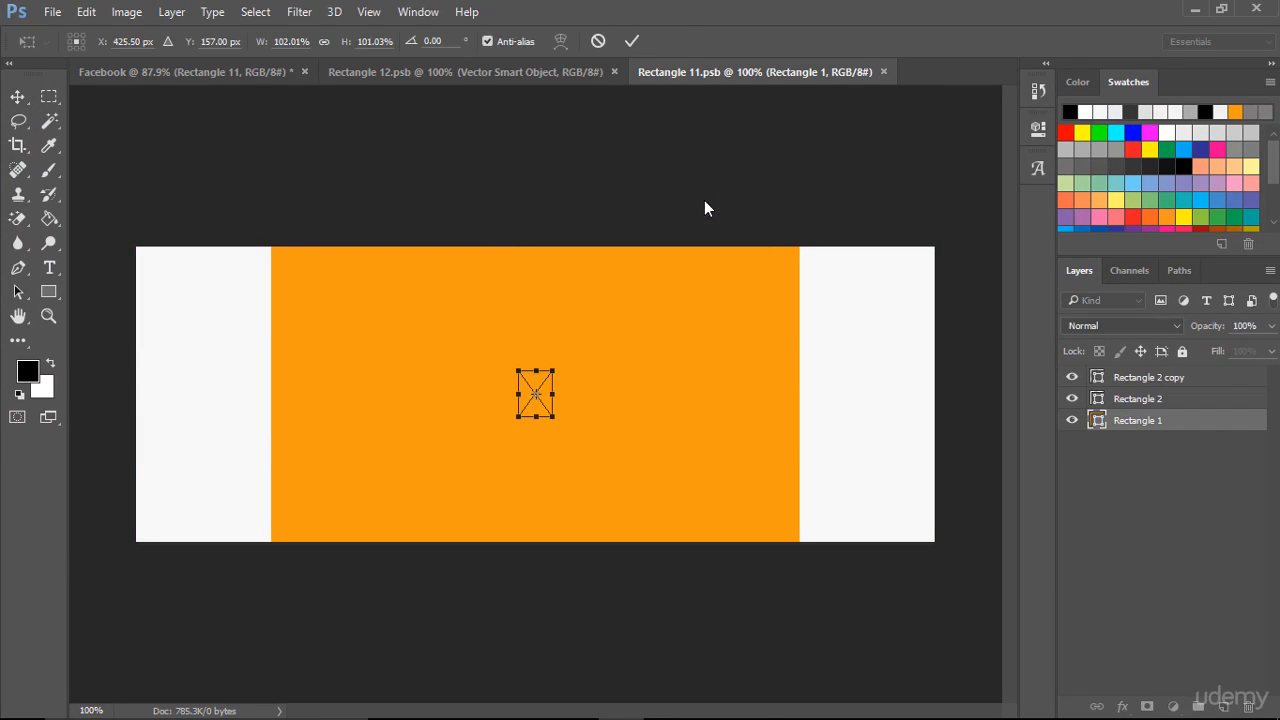
drag(553, 417, 586, 461)
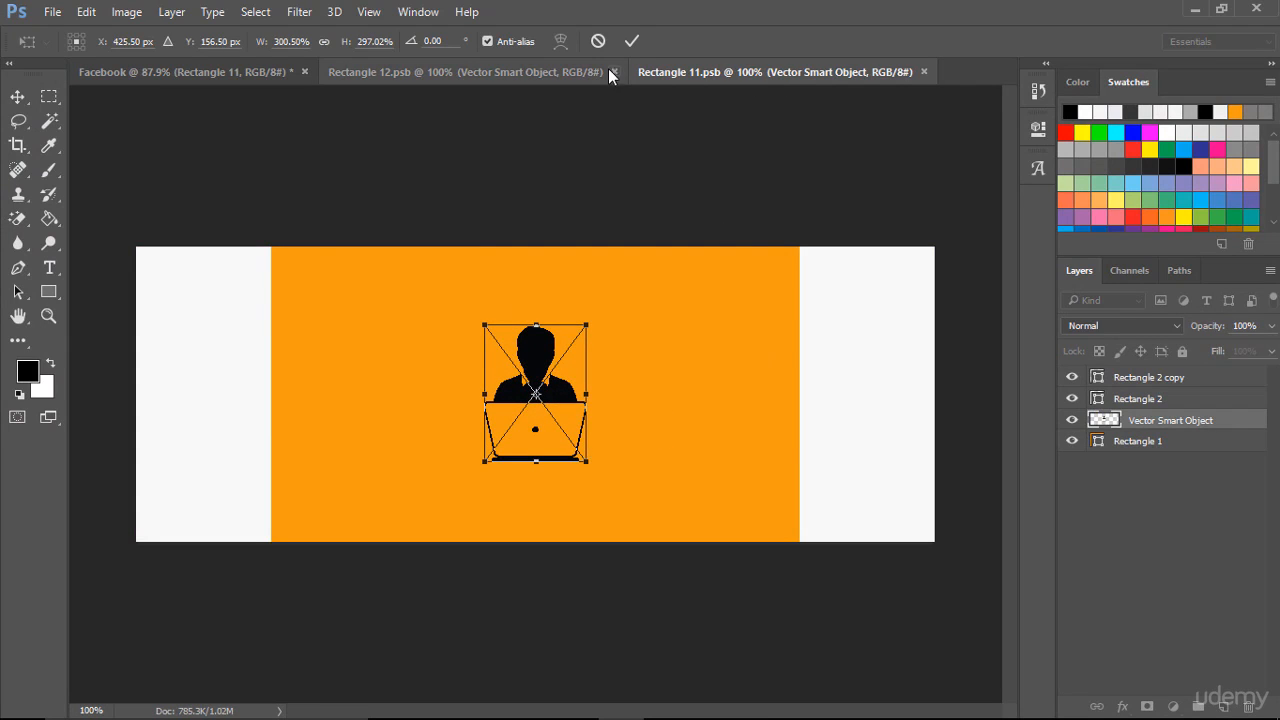
click(632, 41)
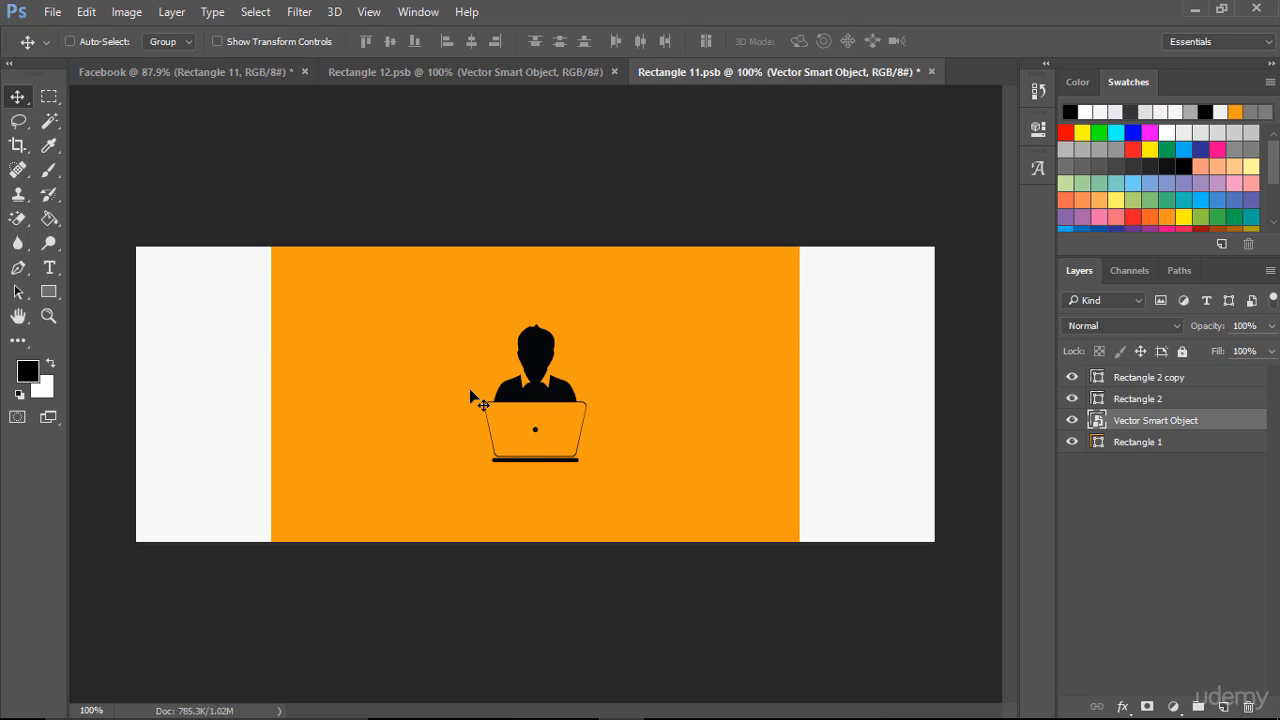
Step: Rename the pasted icon's layer as User icon and the Rectangle 2 layer as safe side left
double_click(1148, 420)
text(User icon)
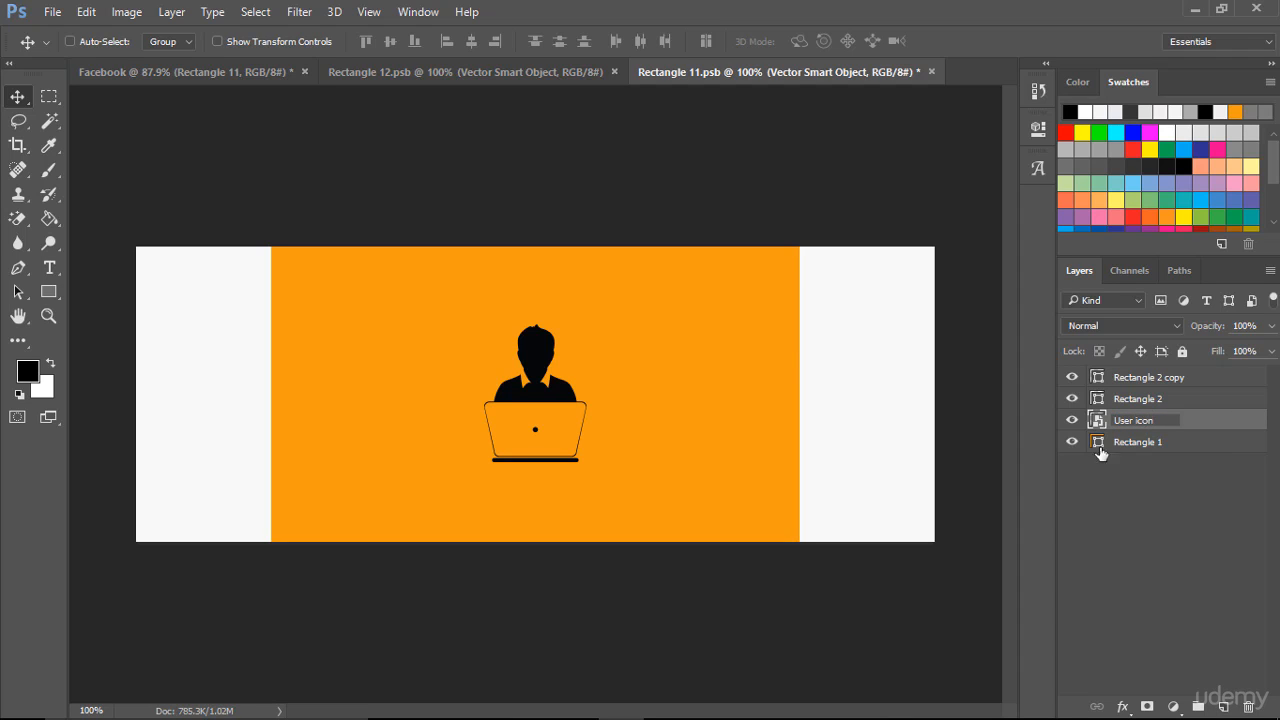
click(1143, 499)
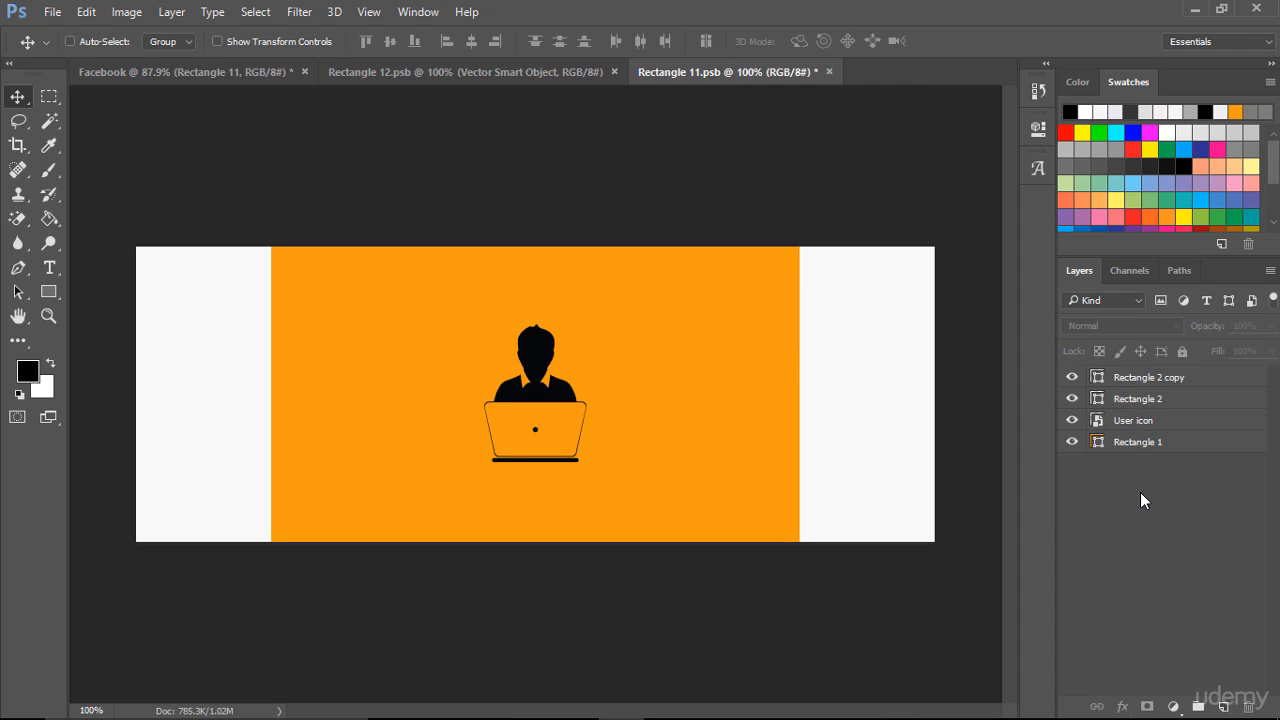
click(1072, 399)
click(1072, 399)
double_click(1136, 399)
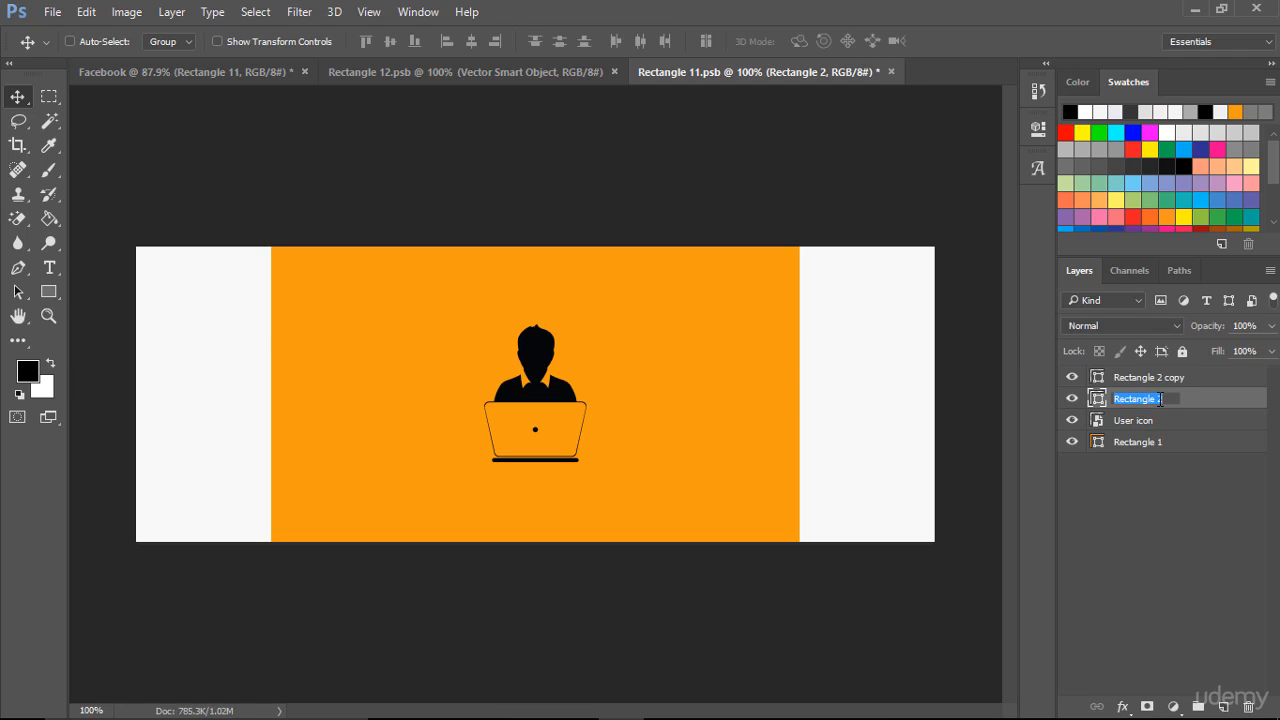
text(safe side left)
Step: Rename the Rectangle 2 copy layer as safe side right and the Rectangle 1 layer as FB cover
double_click(1153, 376)
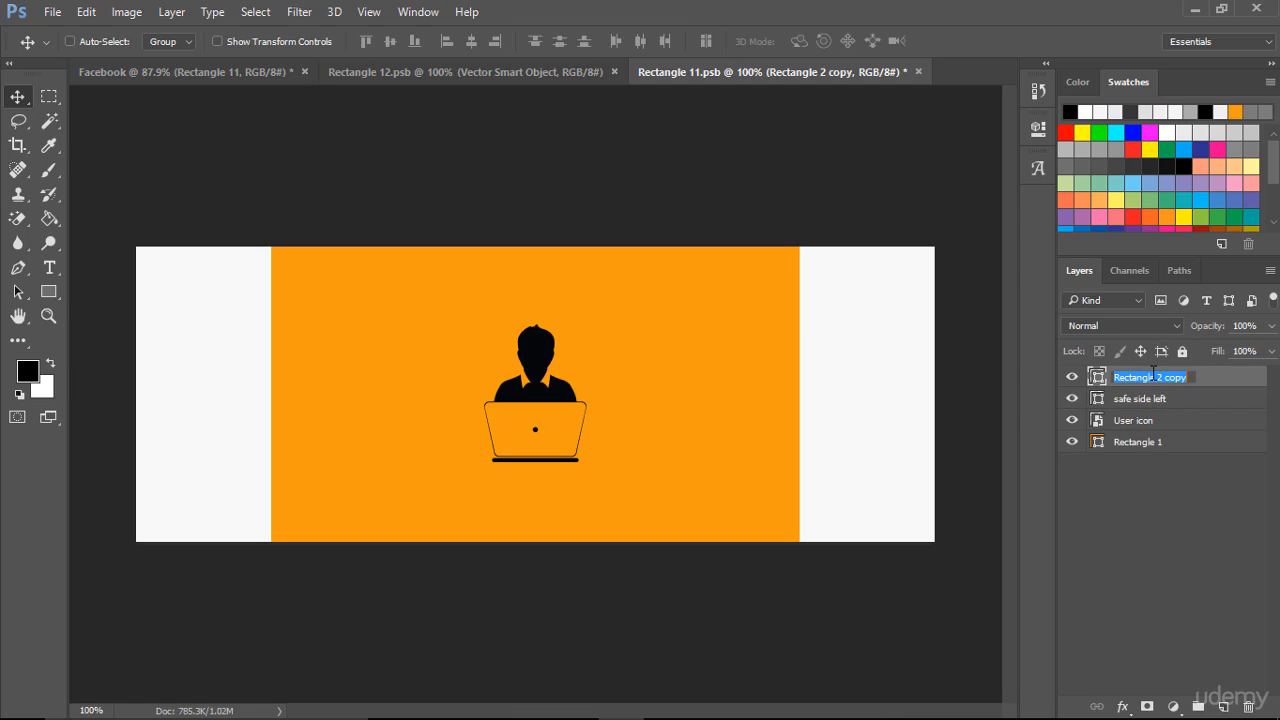
text(safe side)
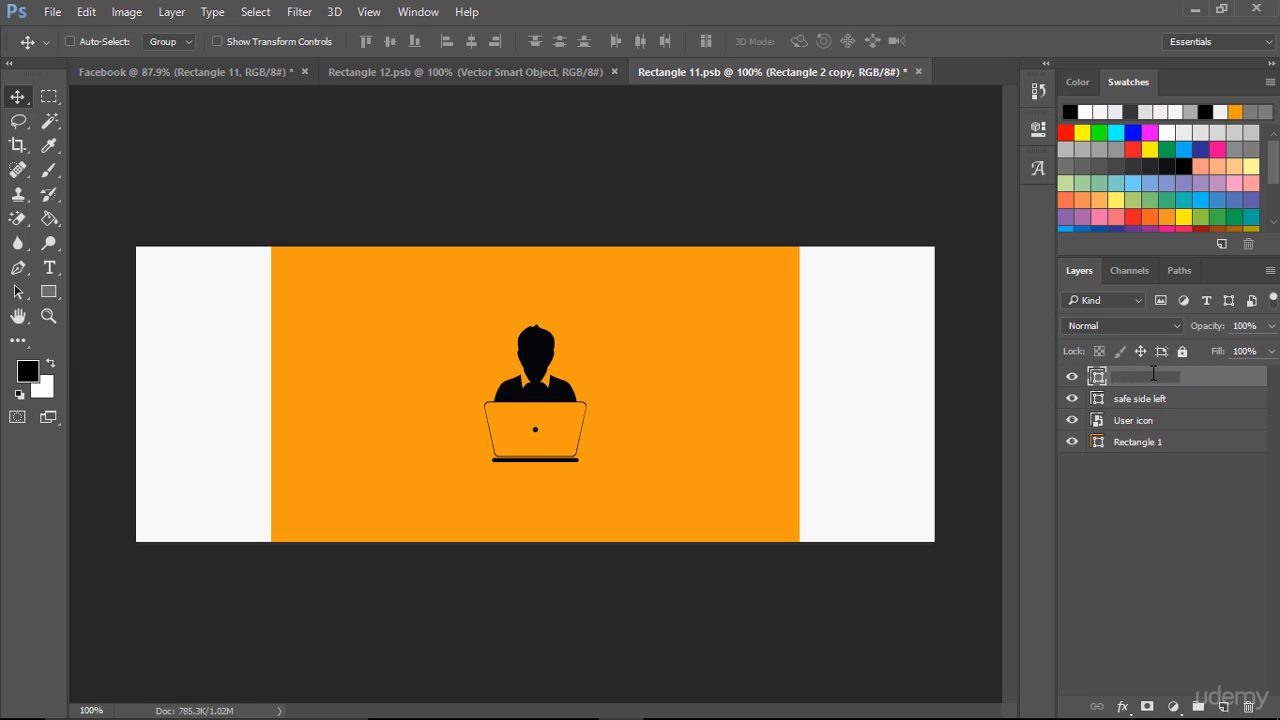
text( right)
click(1146, 482)
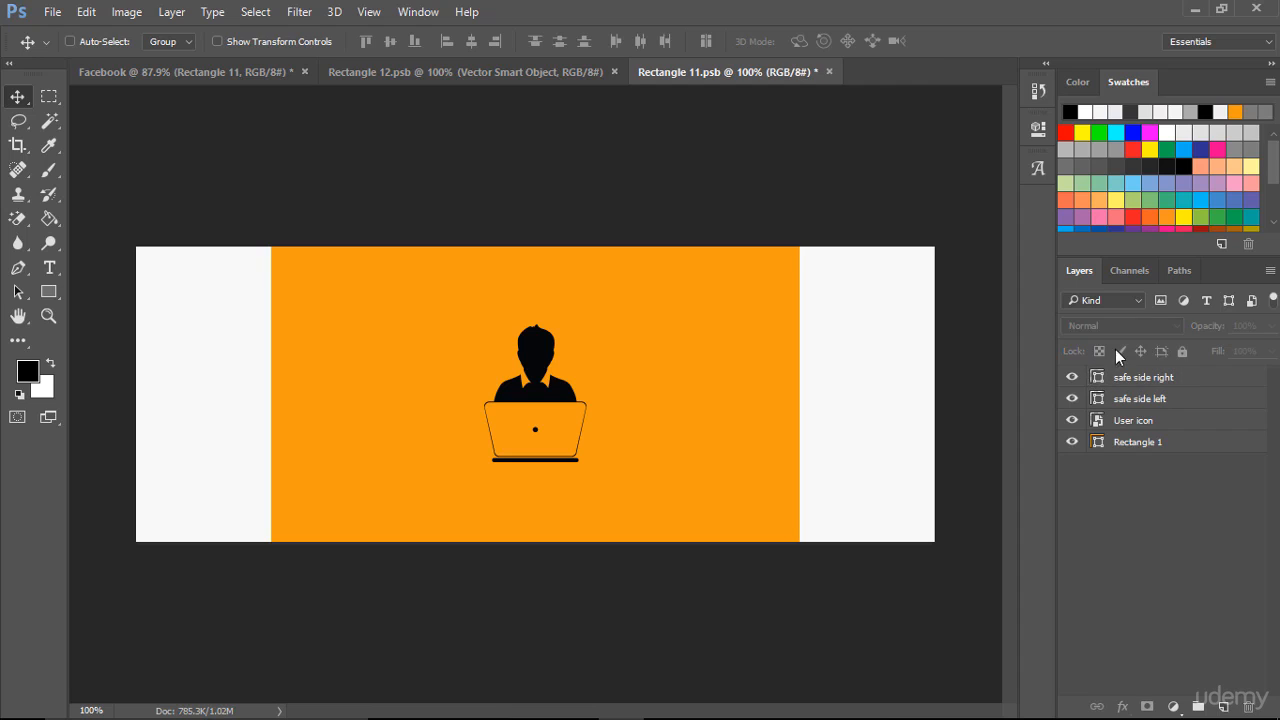
click(1134, 448)
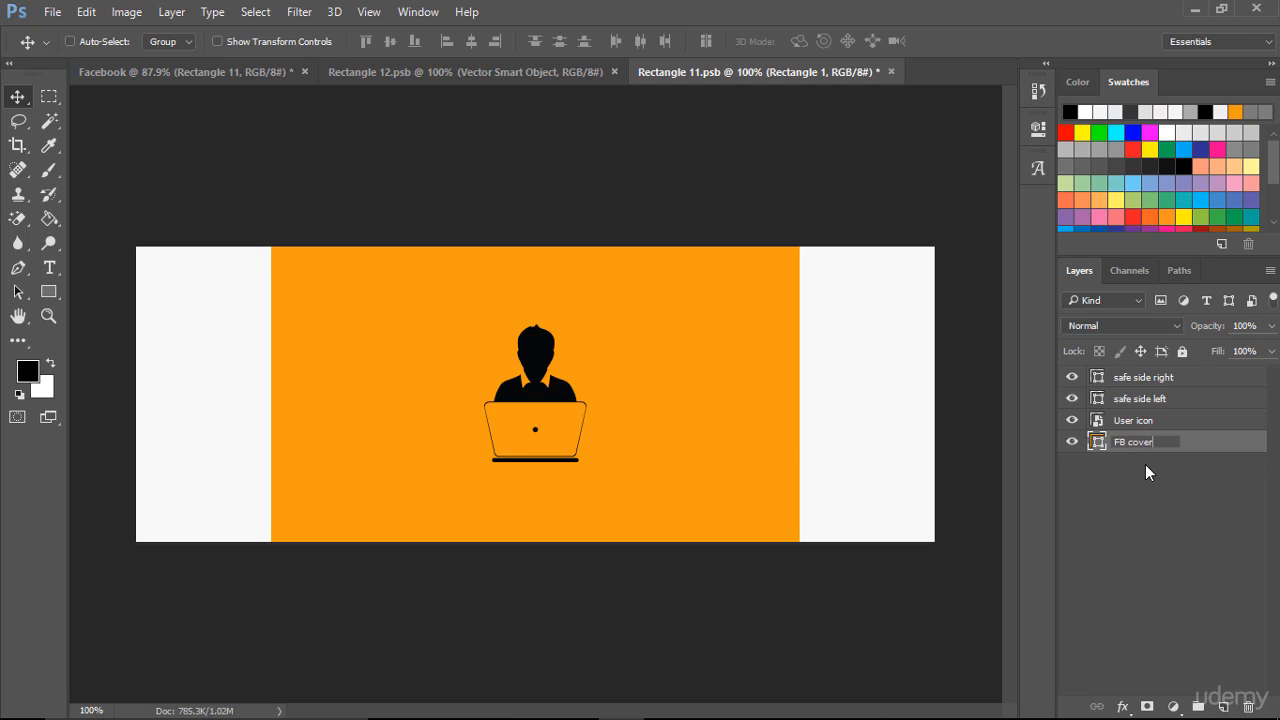
click(1146, 465)
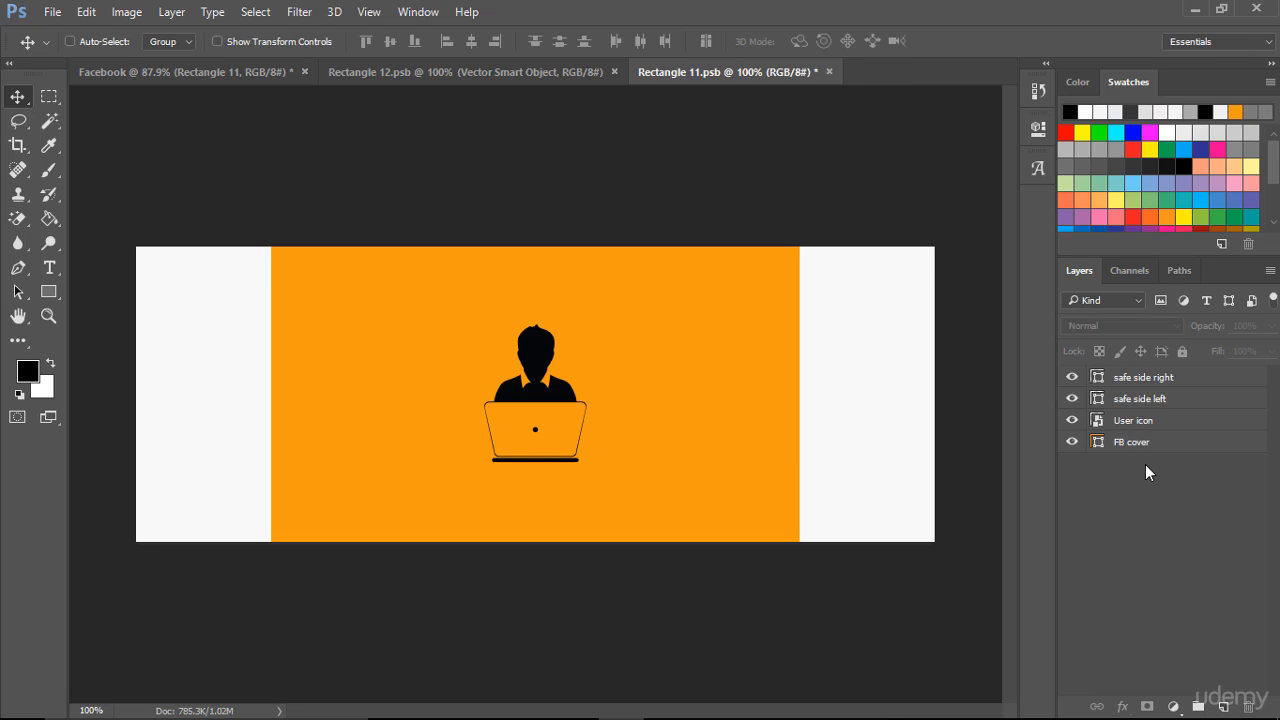
Step: Open the User icon smart object in Illustrator, enlarge the icon to about three times its size, save it and return to Photoshop
click(1117, 420)
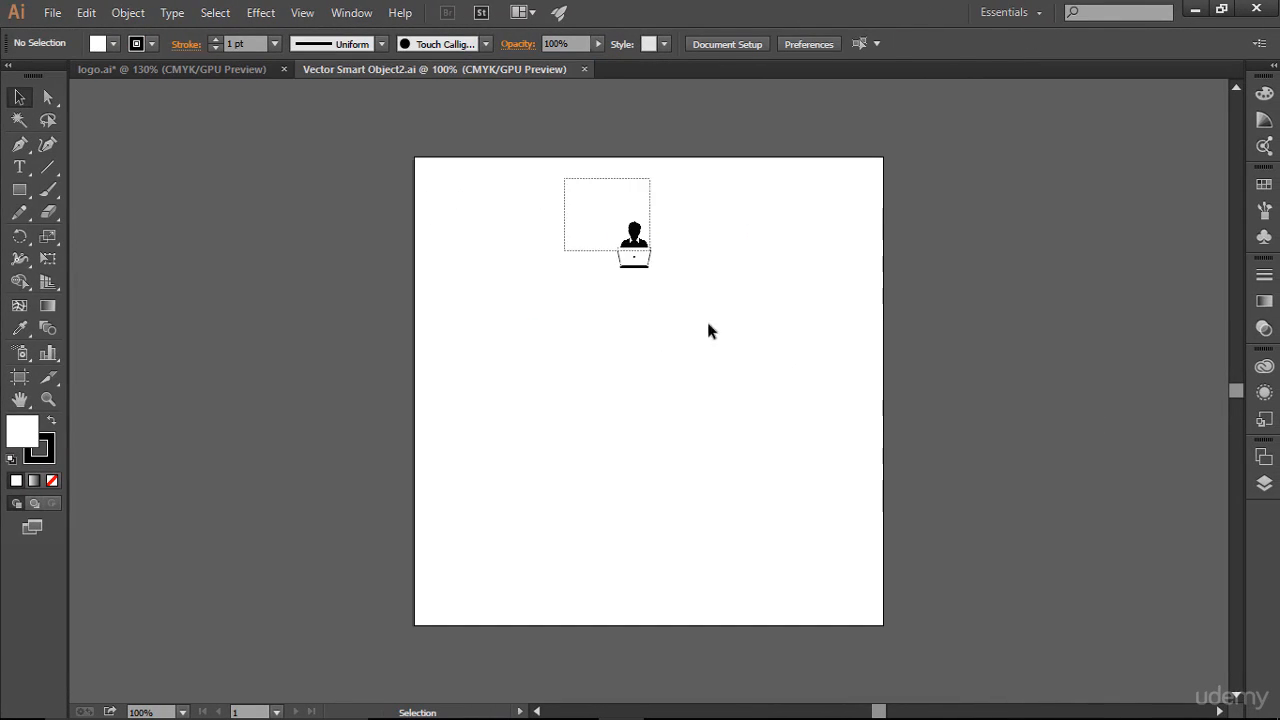
key(ctrl+a)
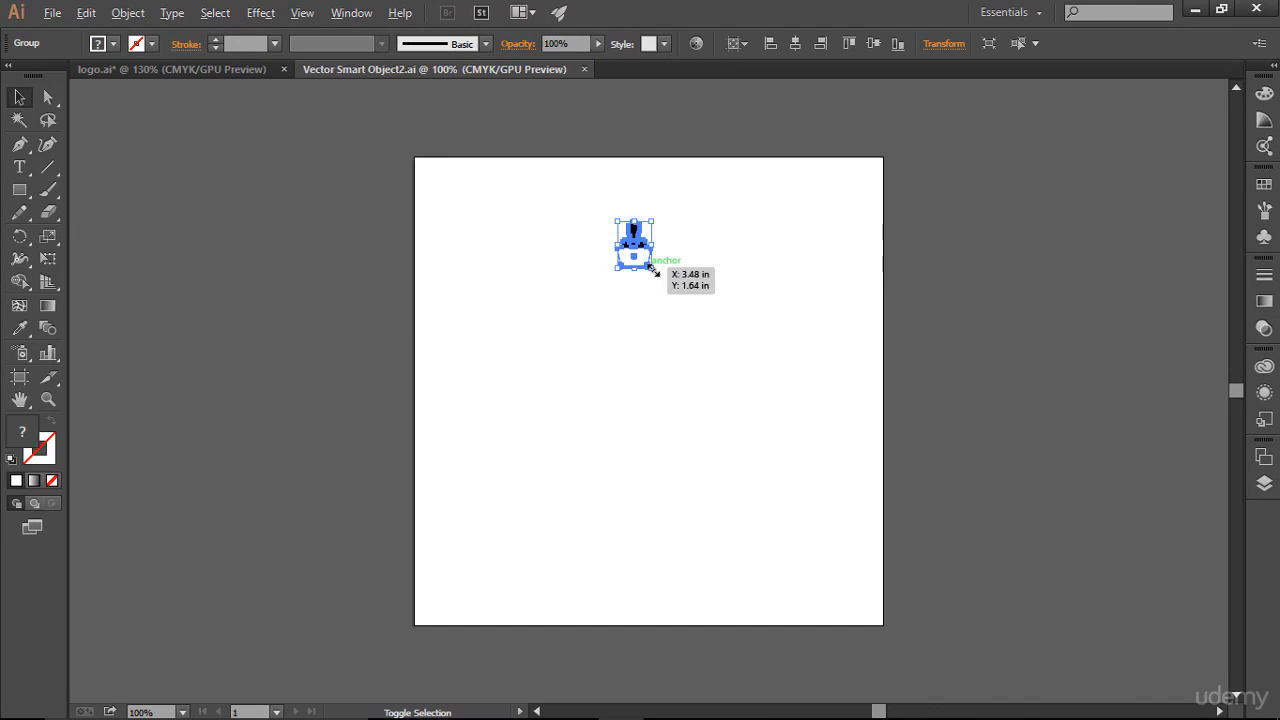
drag(650, 267, 702, 322)
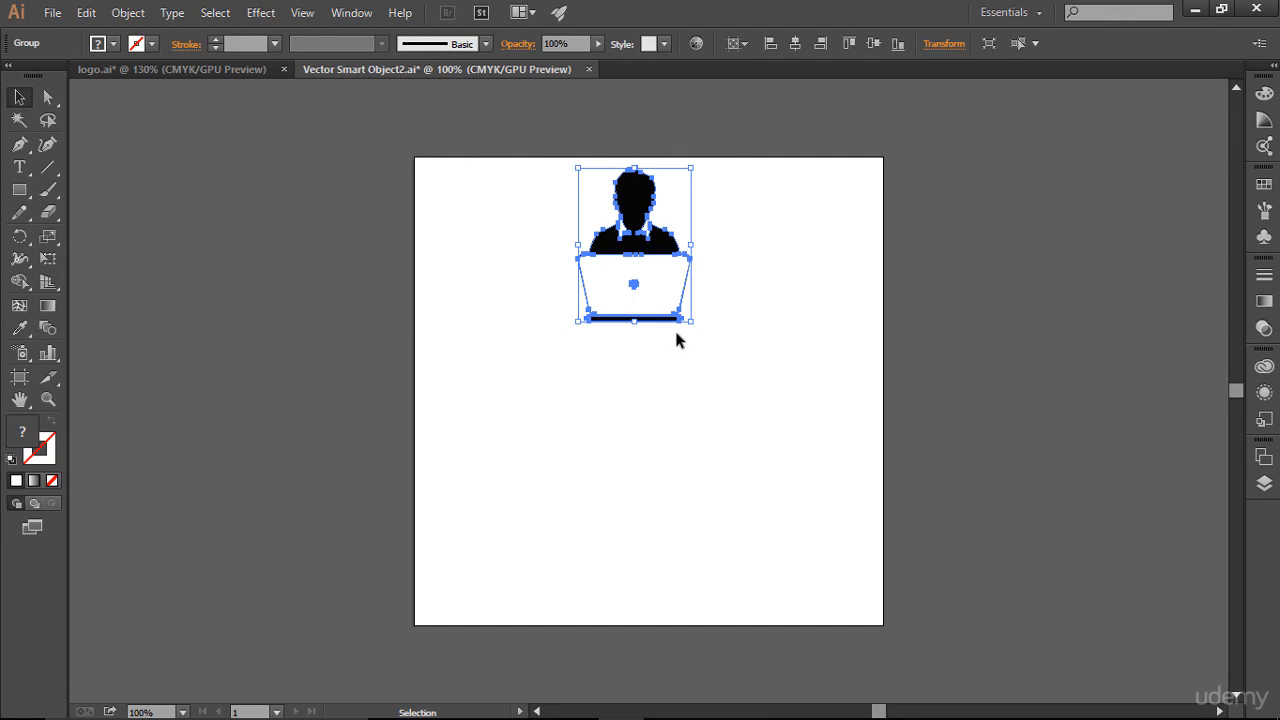
key(ctrl+s)
key(alt+Tab)
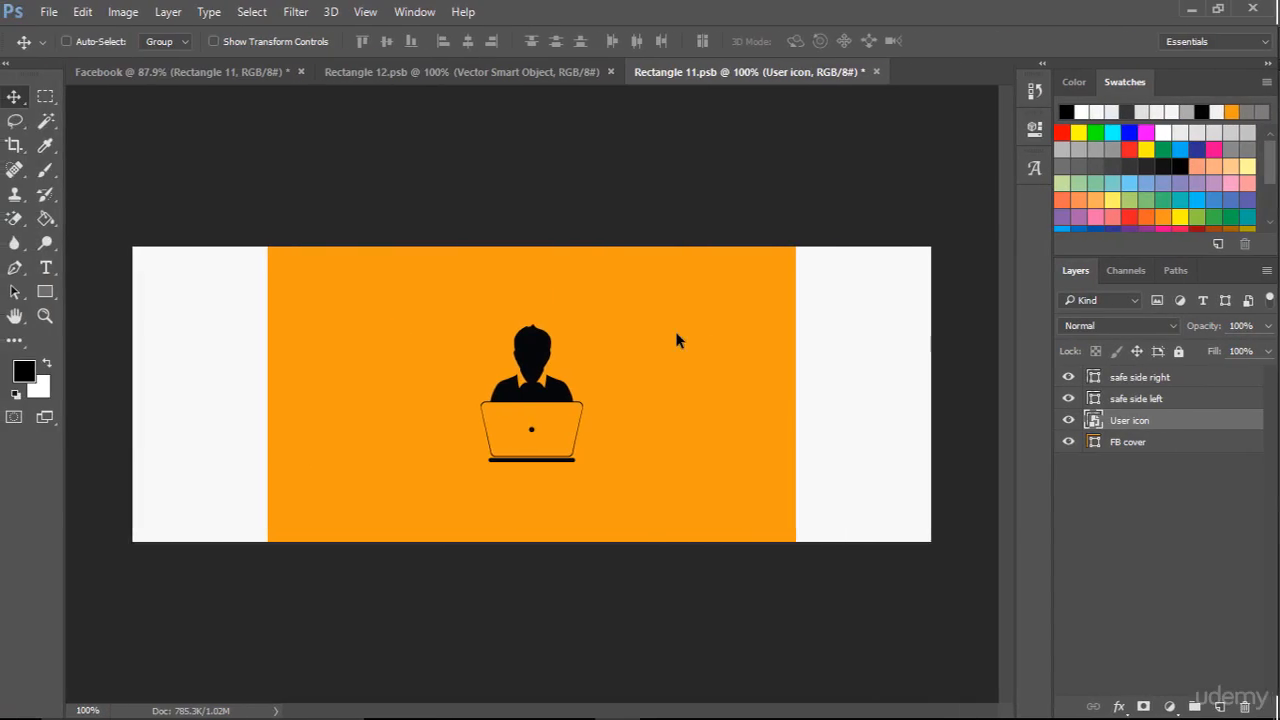
key(ctrl+z)
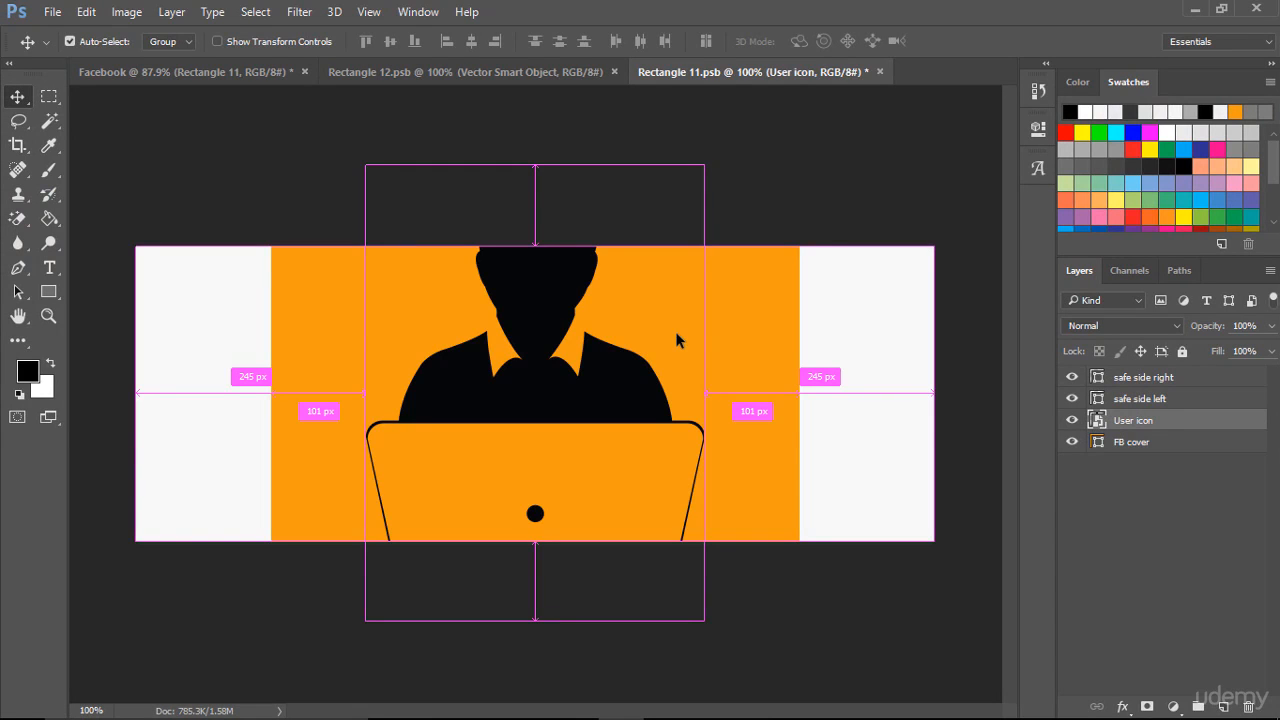
Step: Switch back to Illustrator and move the laptop-user icon lower on the artboard, well clear of its upper edge
key(alt+Tab)
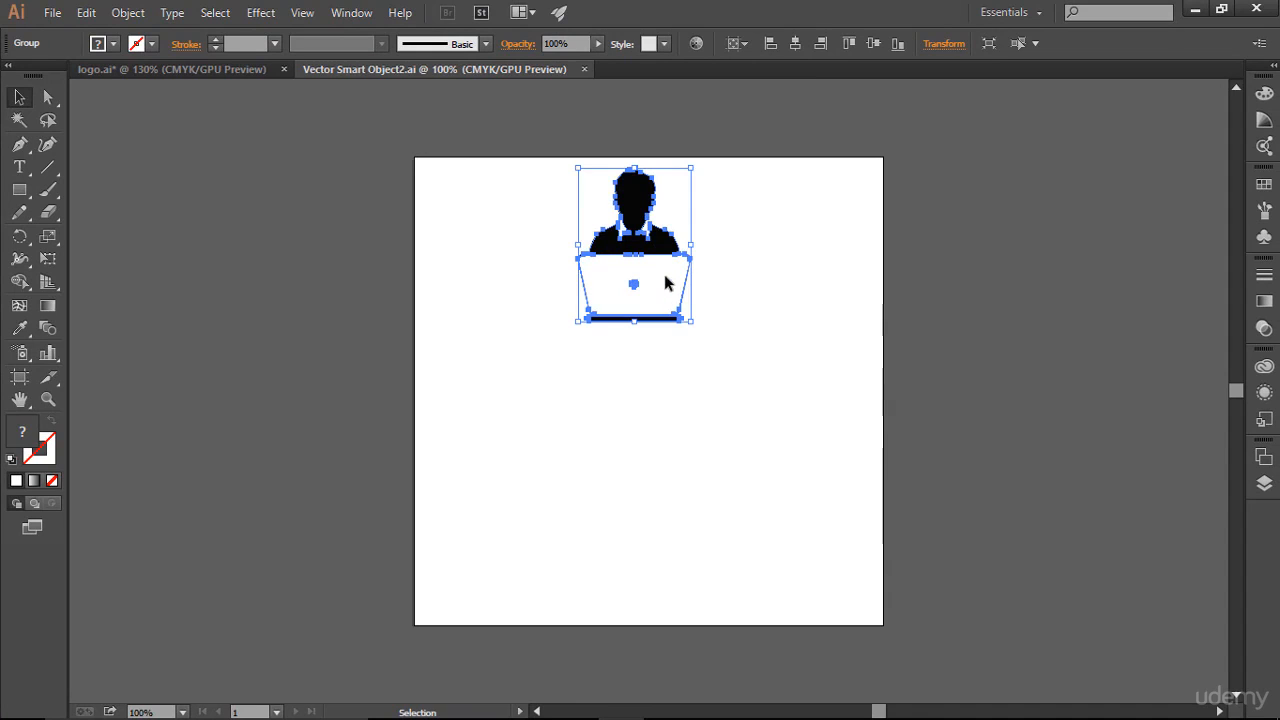
drag(666, 277, 677, 349)
drag(640, 233, 637, 303)
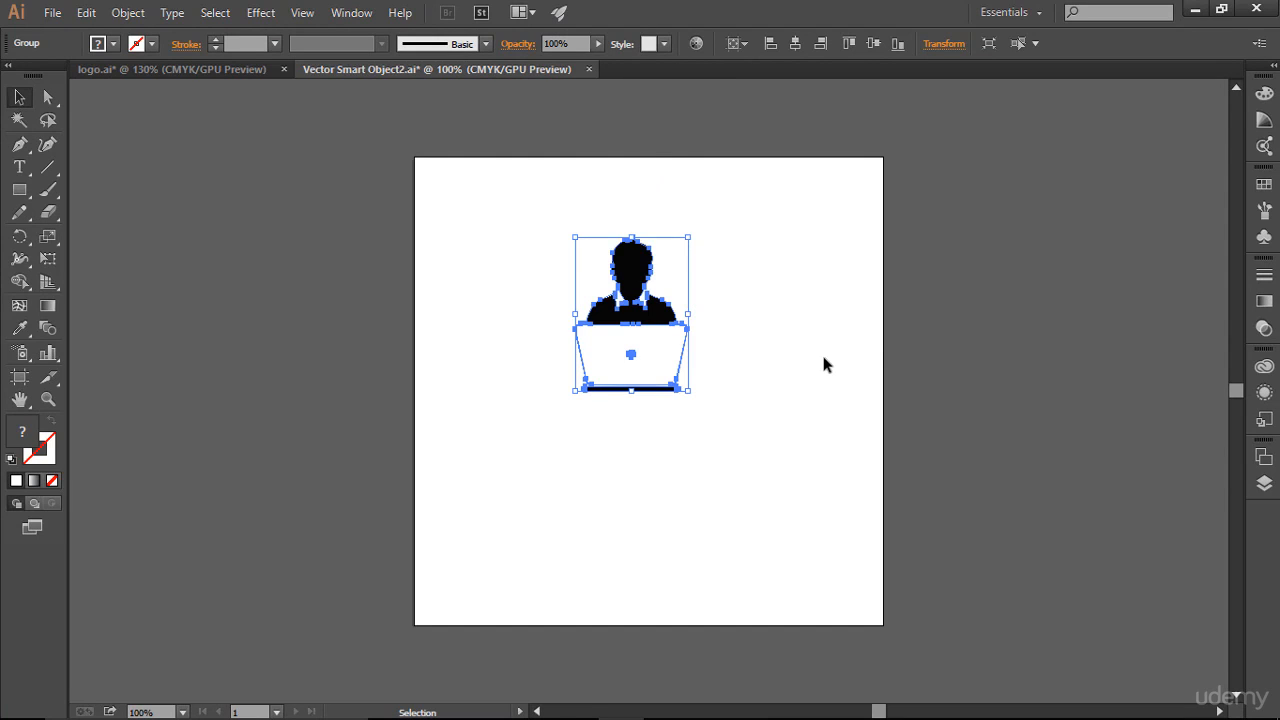
Step: Fill the laptop-user icon with light grey #eaeaea
click(1259, 125)
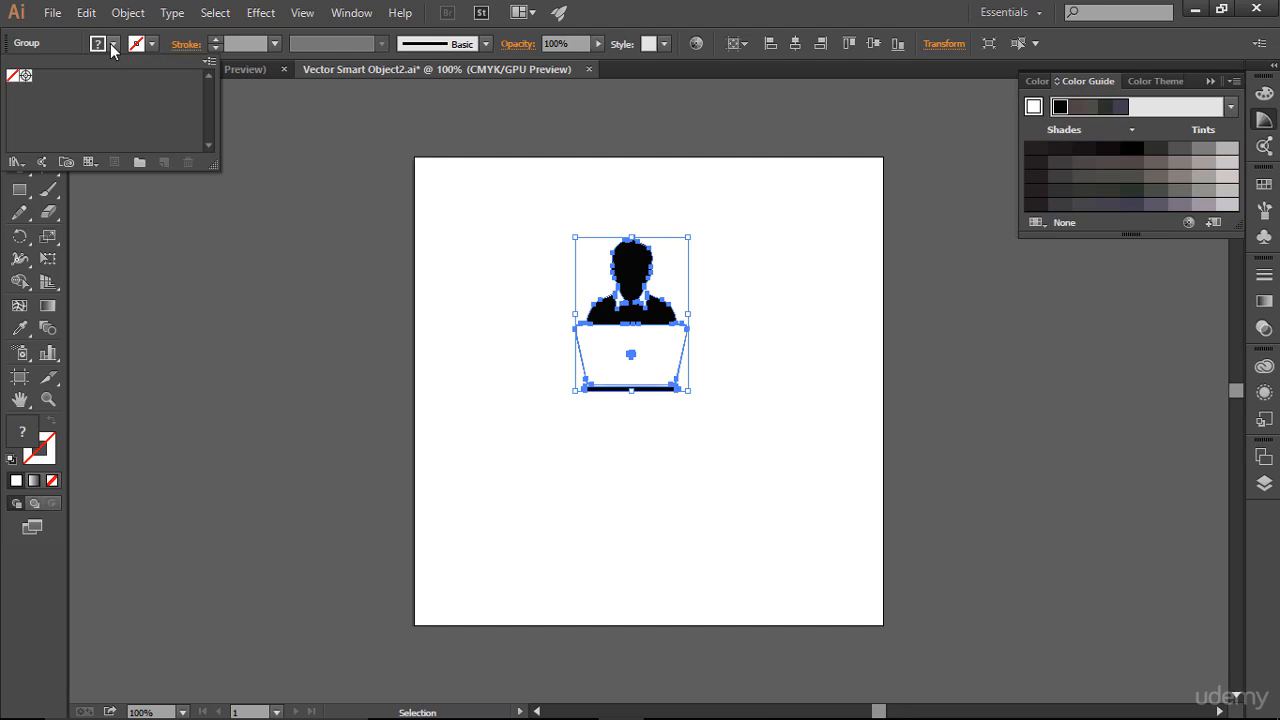
double_click(18, 434)
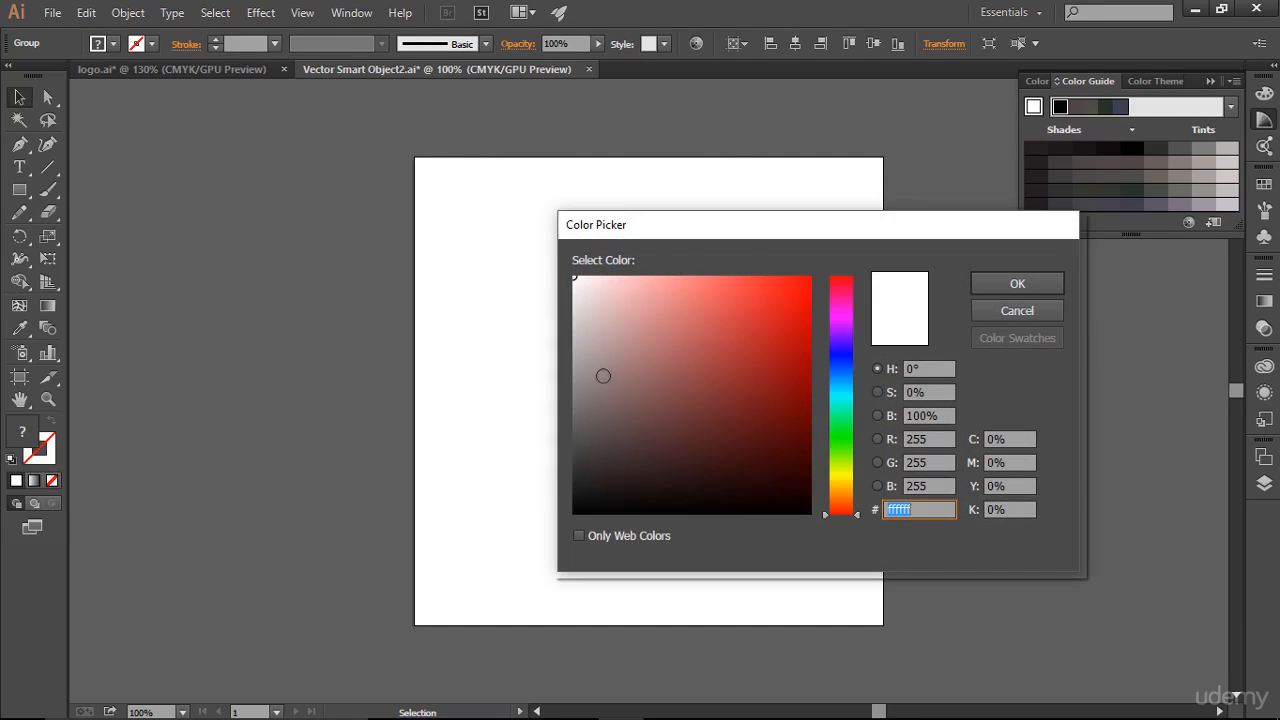
click(574, 295)
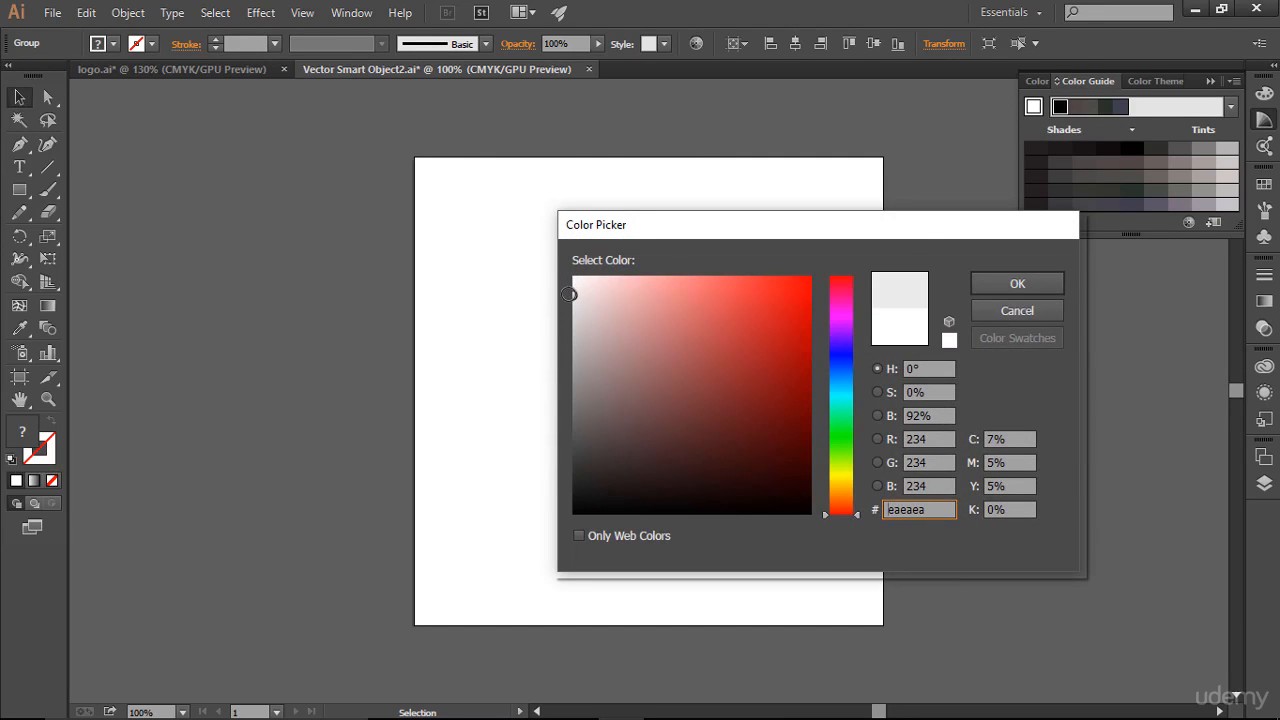
click(1037, 283)
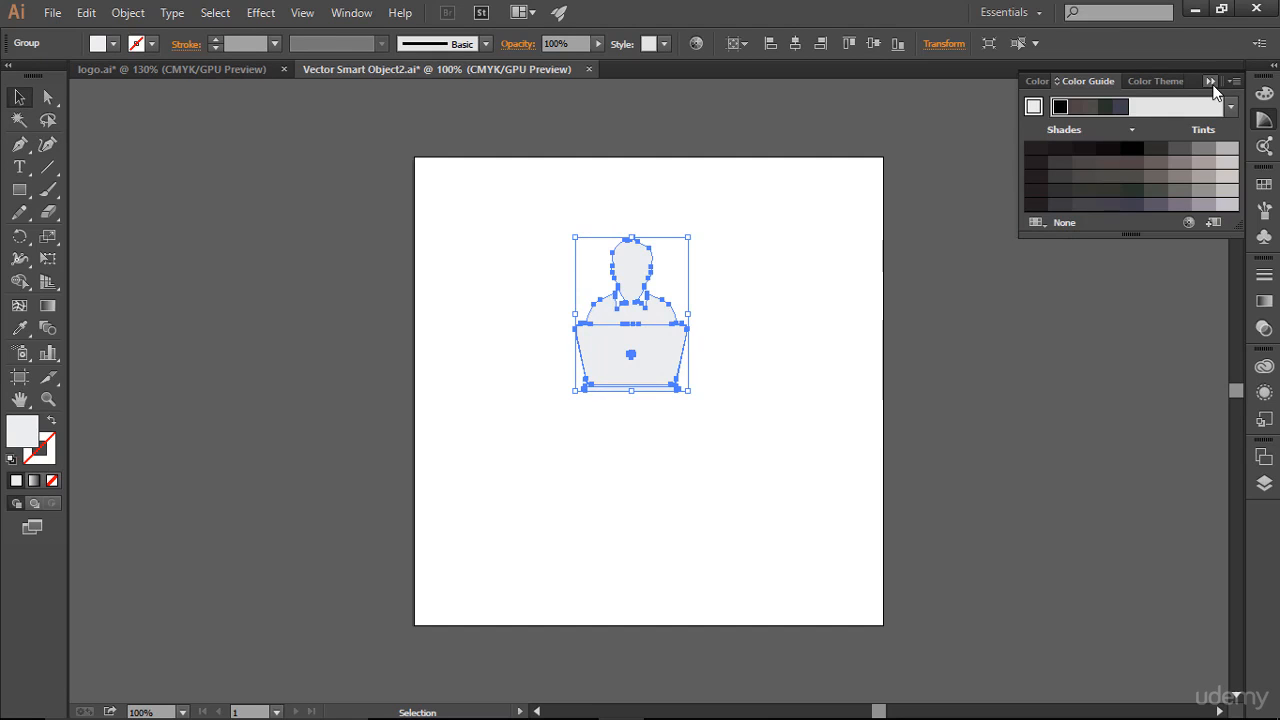
click(1210, 78)
click(884, 452)
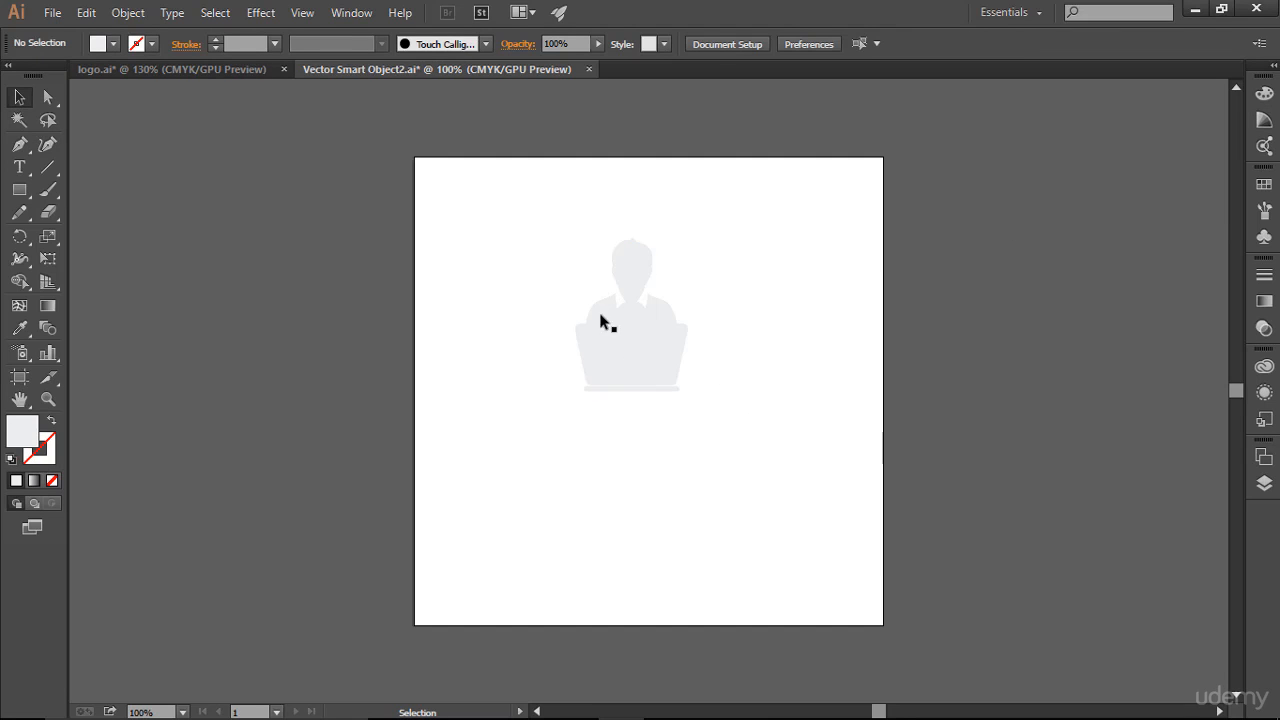
Step: Apply a Drop Shadow effect to the icon with Multiply mode, 75% opacity, 0.1 in X and Y offsets and 0.07 in blur
drag(548, 233, 745, 444)
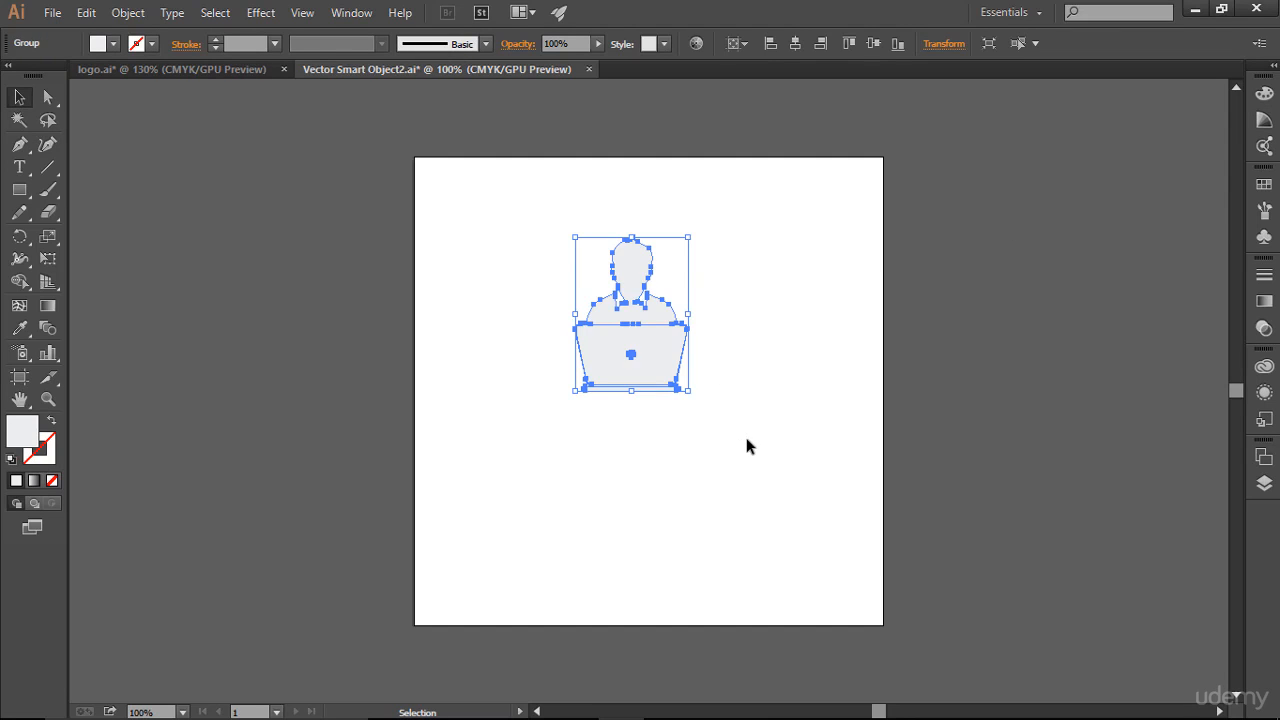
click(260, 12)
mouse_move(305, 225)
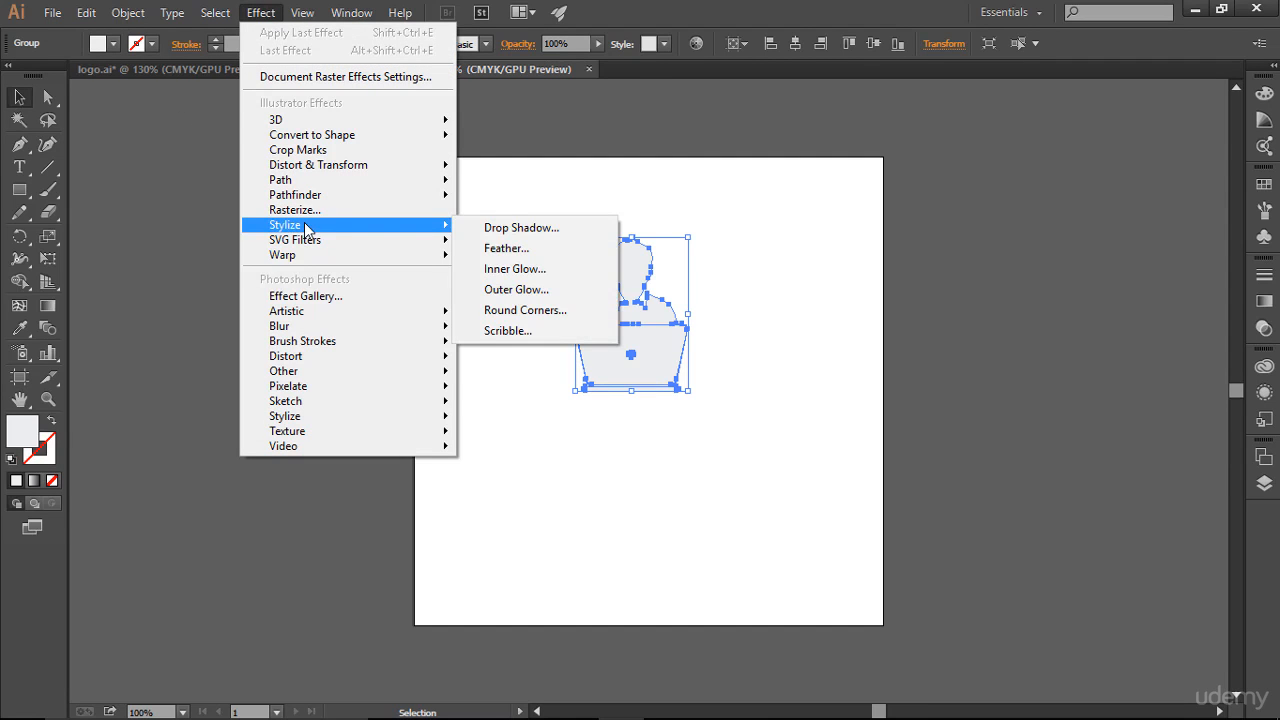
click(506, 228)
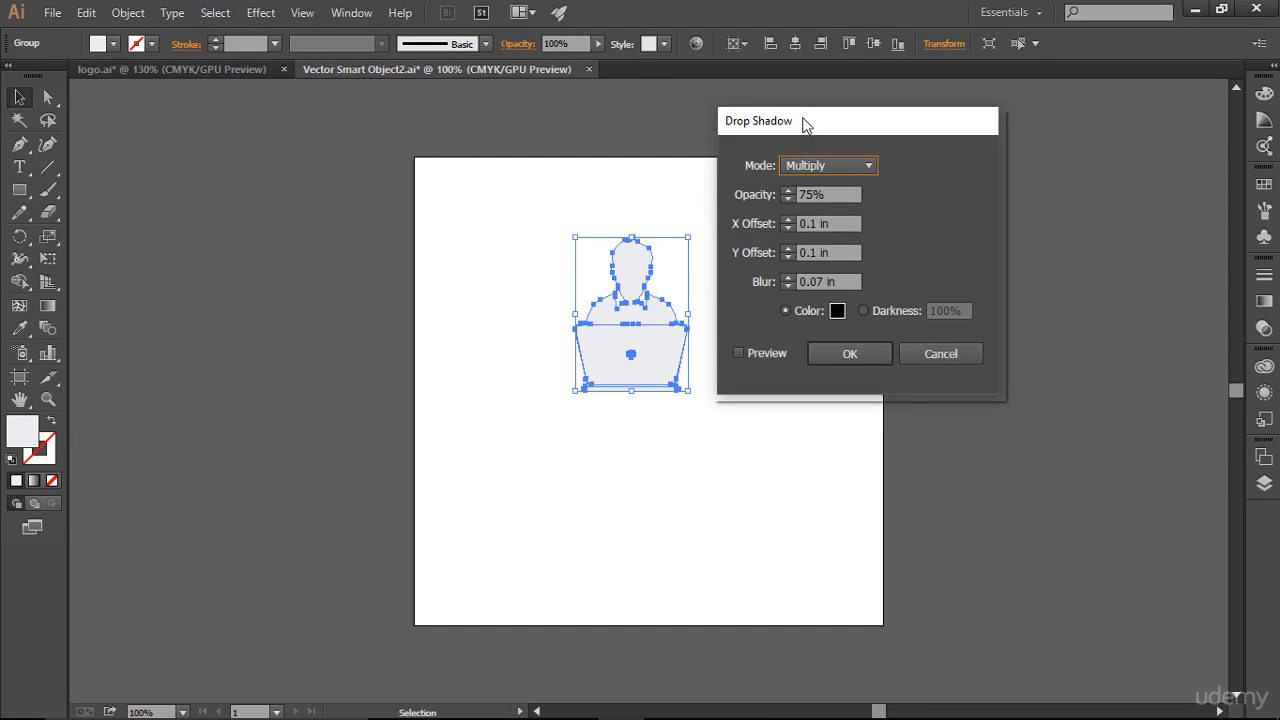
drag(803, 123, 862, 130)
click(824, 361)
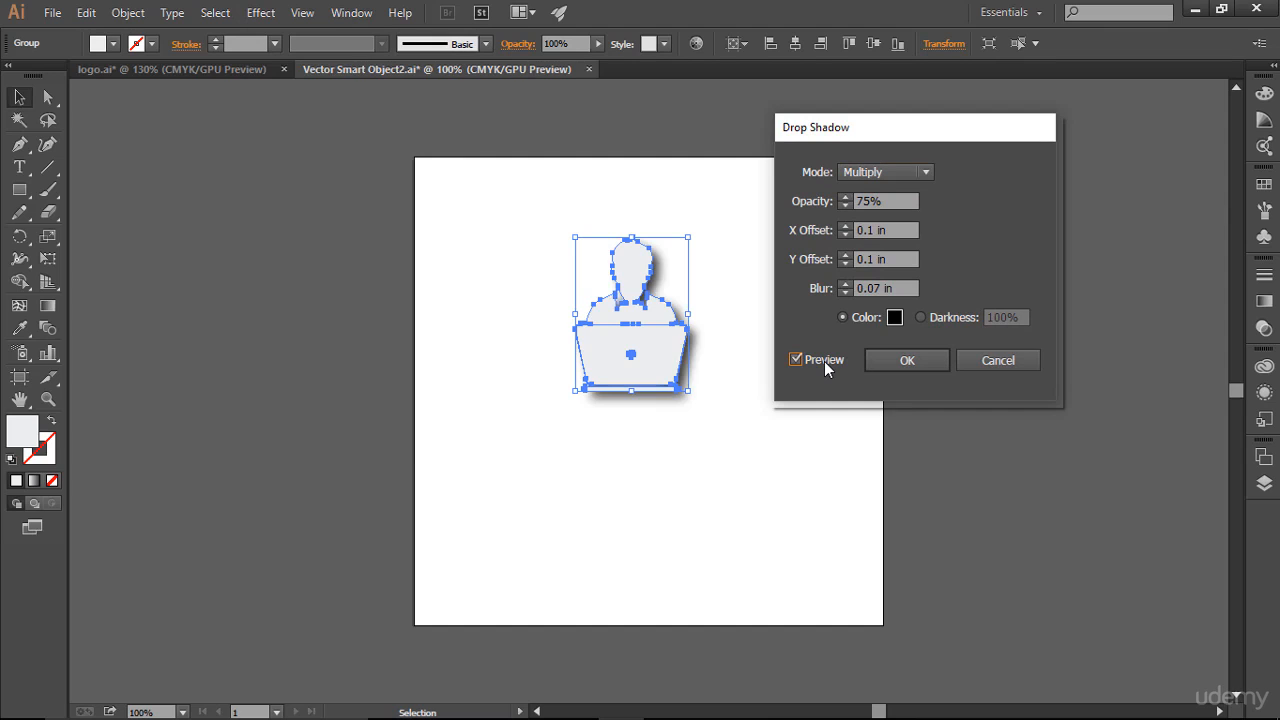
click(905, 362)
click(961, 463)
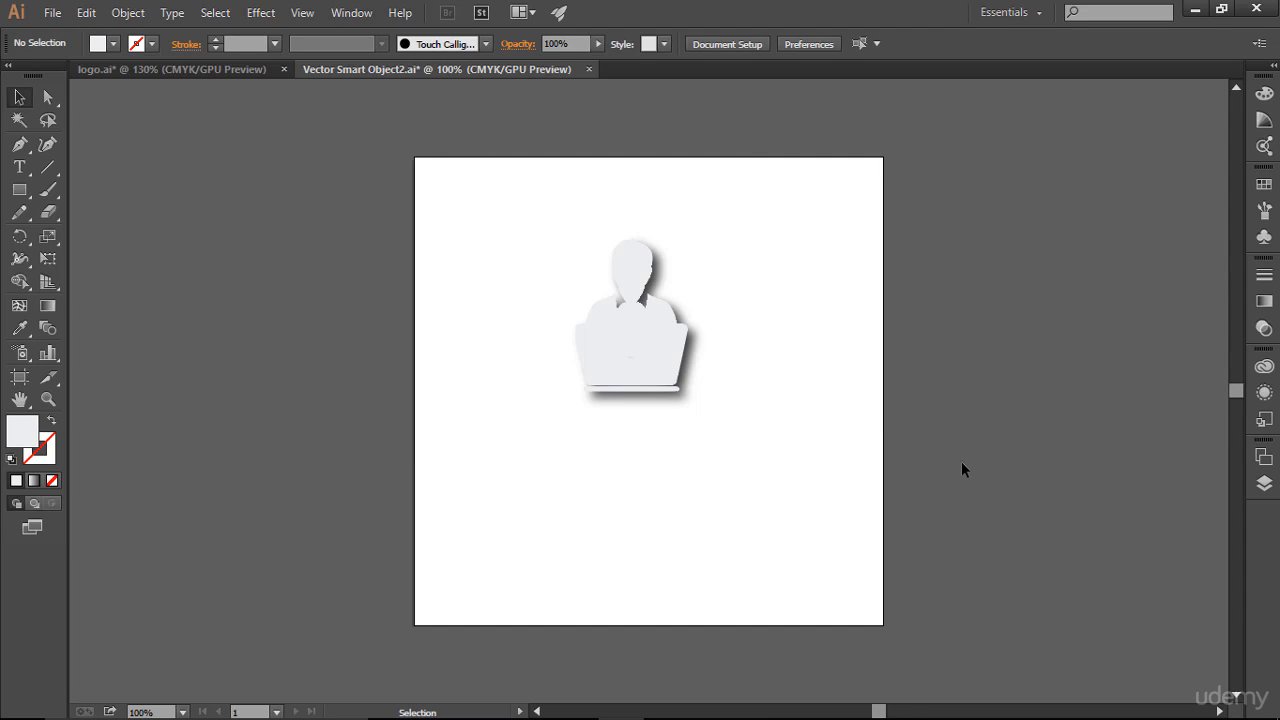
Step: Save the edited smart object artwork and switch to Photoshop
key(ctrl)
key(ctrl+s)
key(alt+Tab)
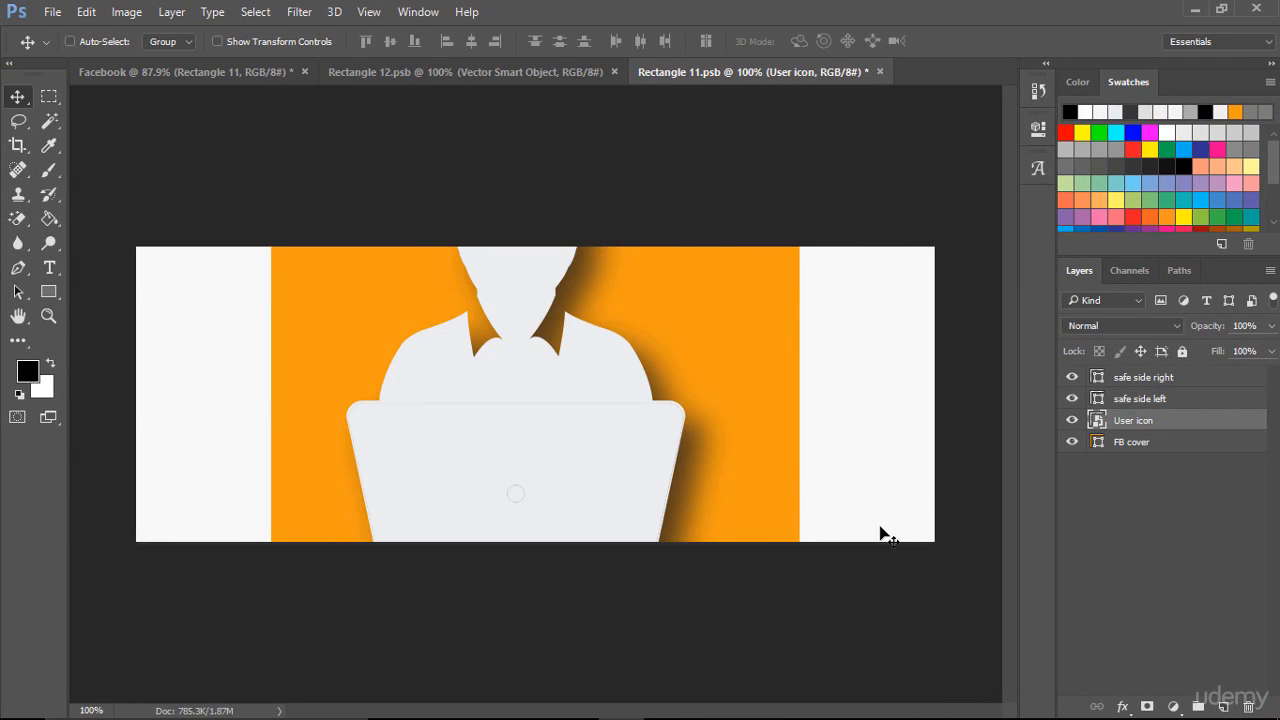
Step: Scale the User icon layer to about 50% and move it to the upper-left part of the orange cover area
key(ctrl+t)
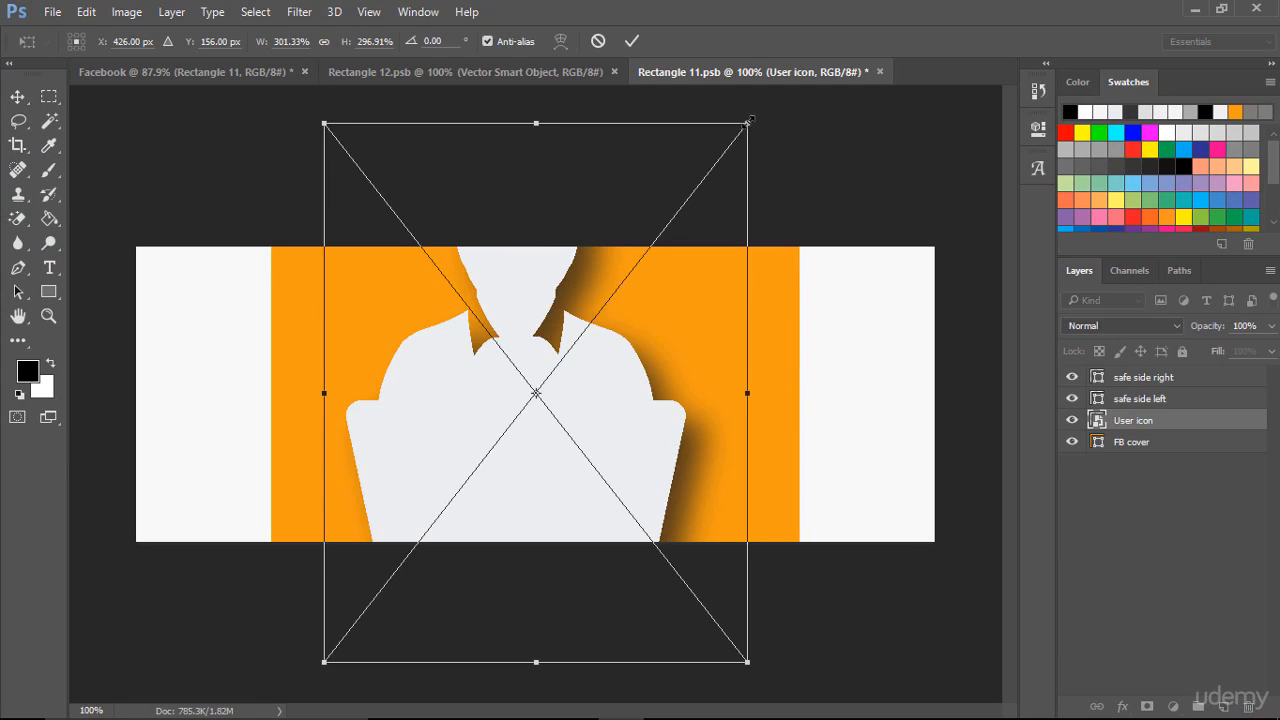
drag(747, 124, 574, 344)
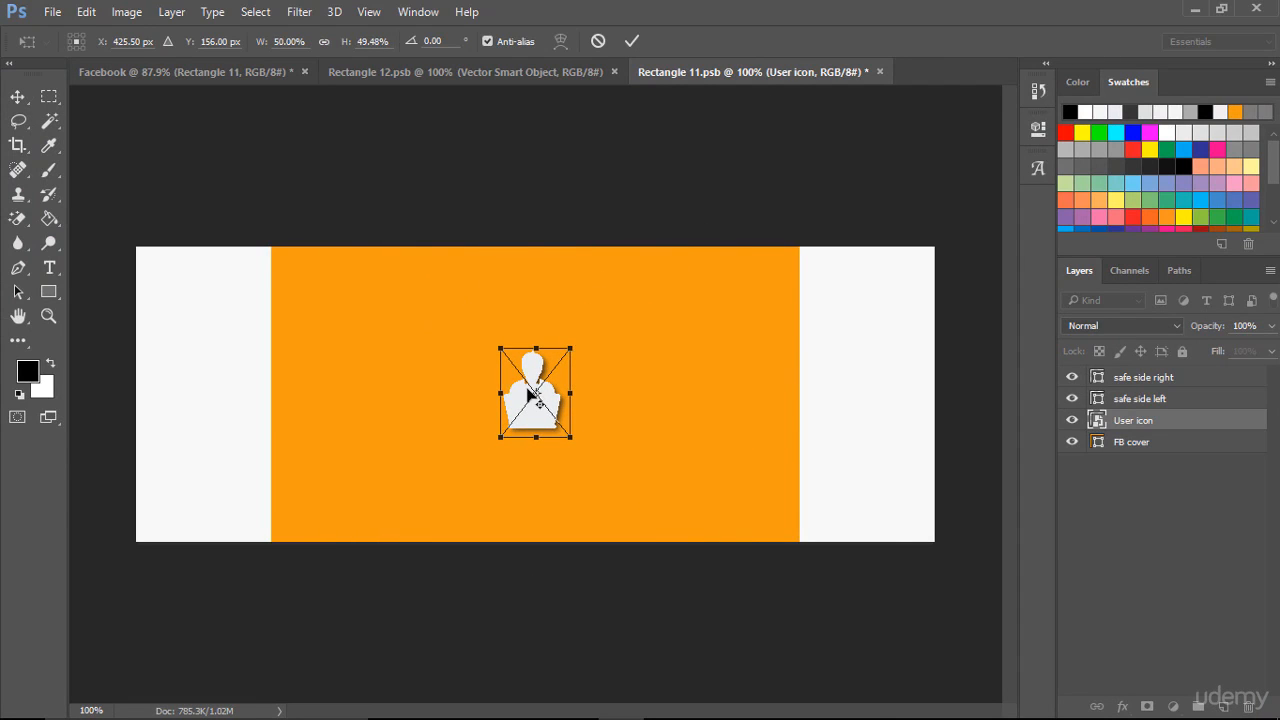
drag(531, 380, 335, 335)
click(631, 41)
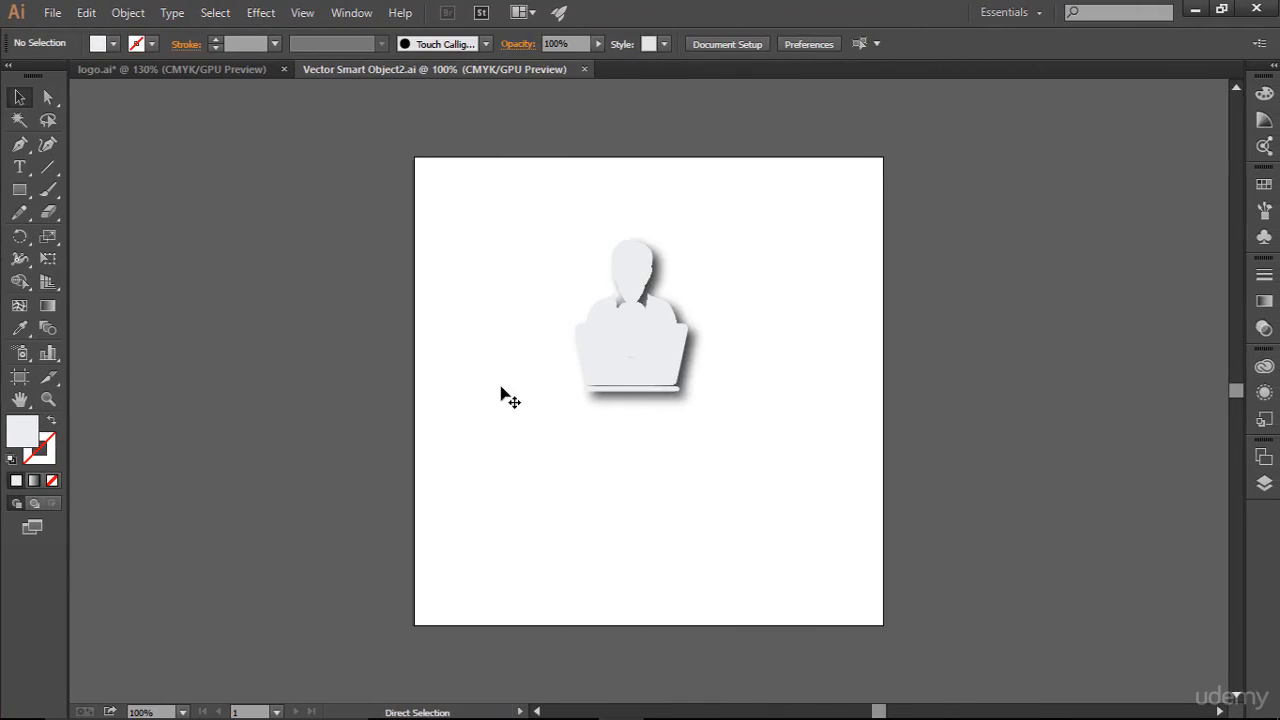
Step: Close the finished laptop-user smart object artwork and copy the suit icon from logo.ai
click(584, 69)
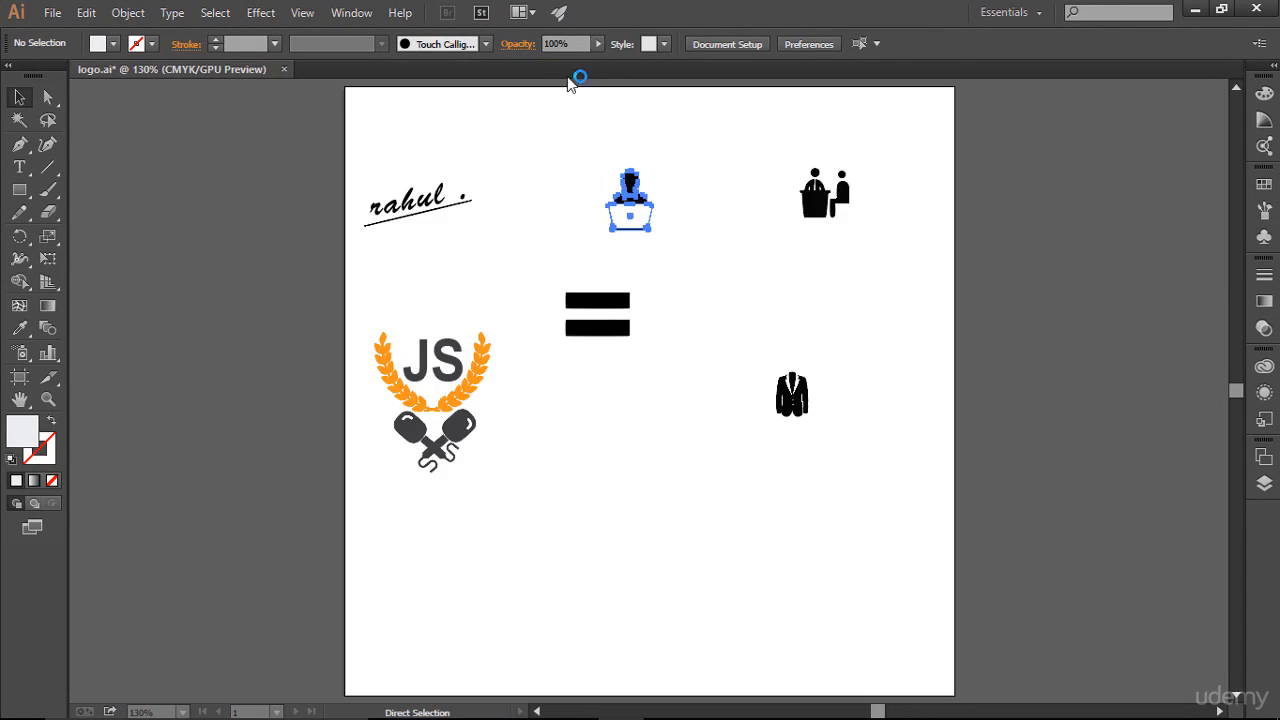
click(662, 290)
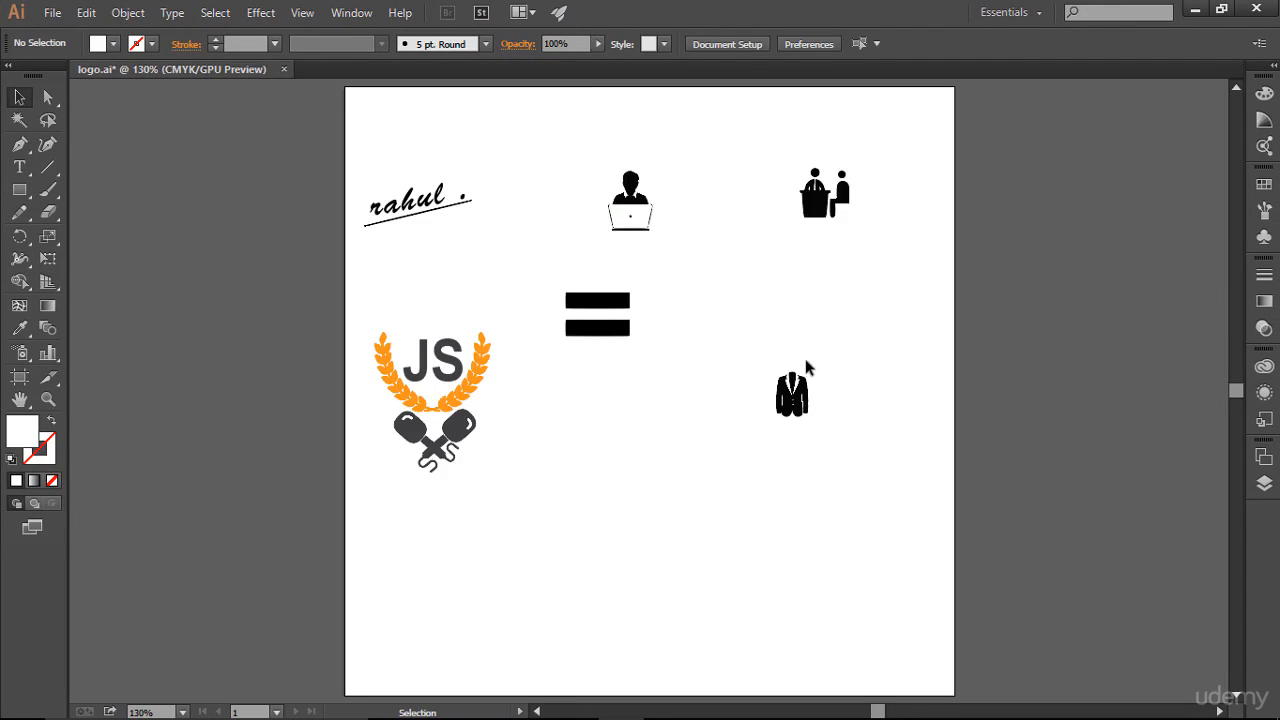
drag(760, 349, 851, 470)
key(a)
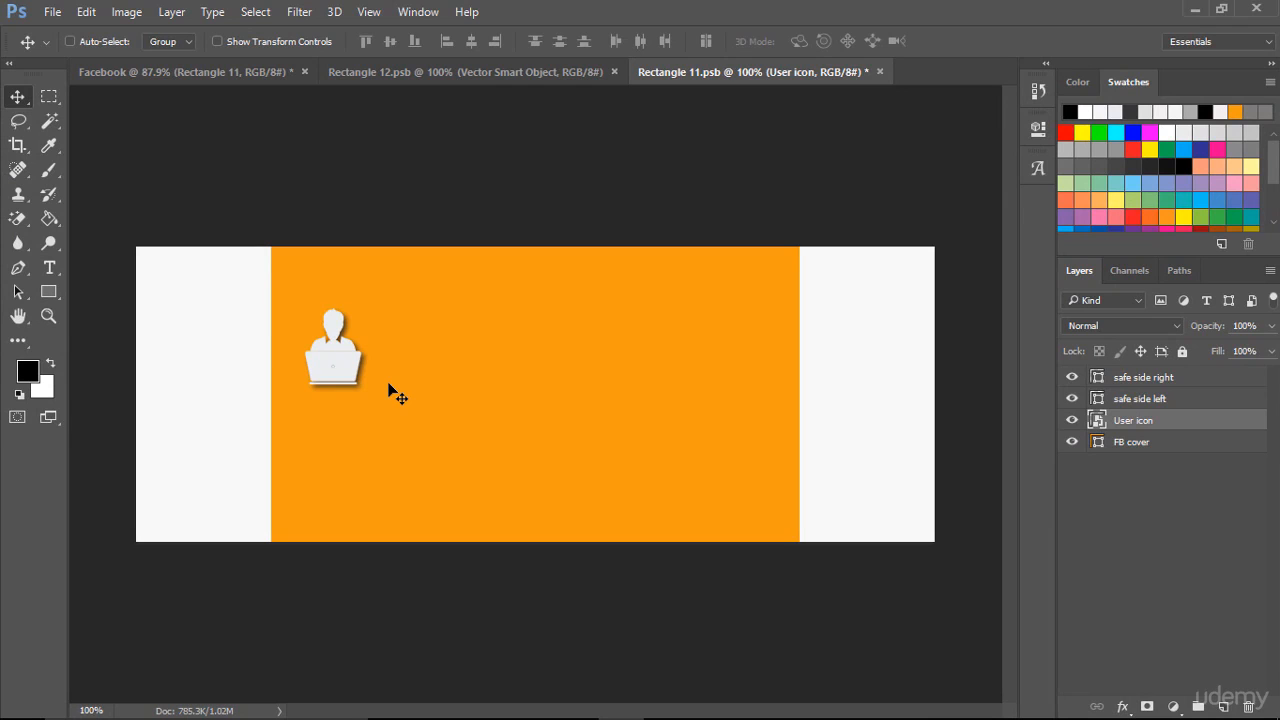
Step: Switch to Photoshop and paste the suit icon as a smart object in the middle of the orange cover area
key(ctrl)
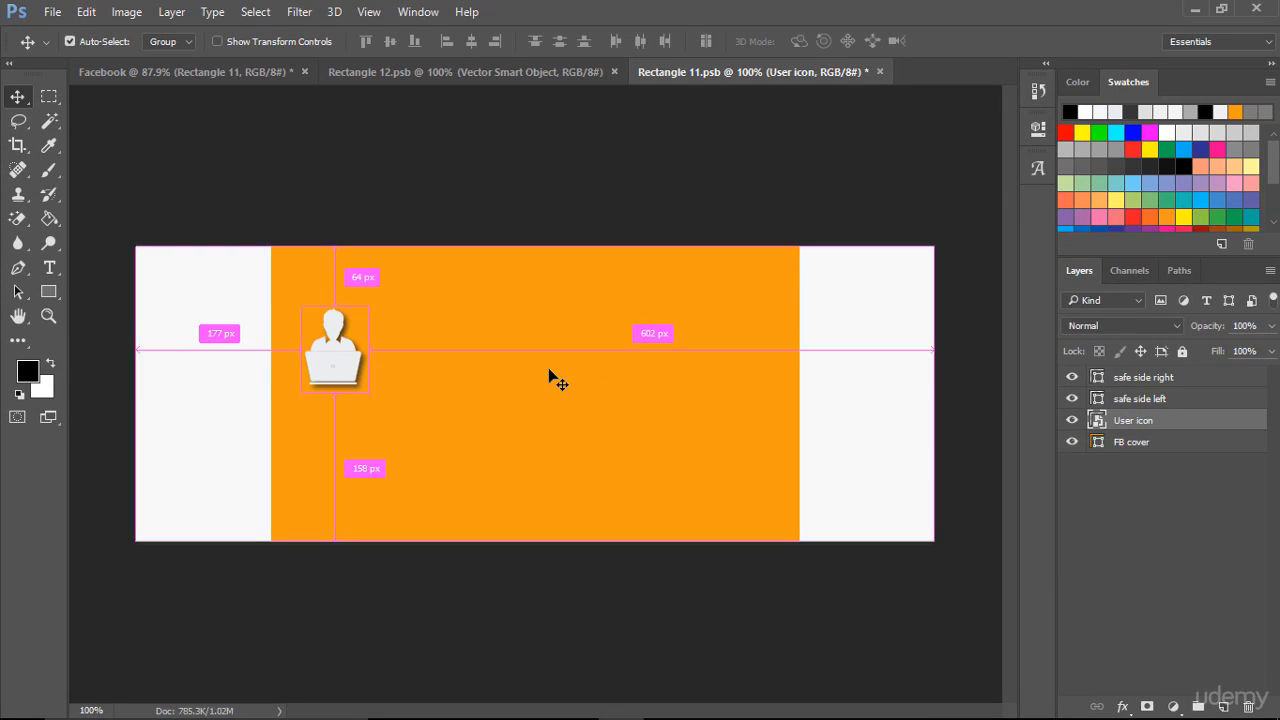
key(ctrl+v)
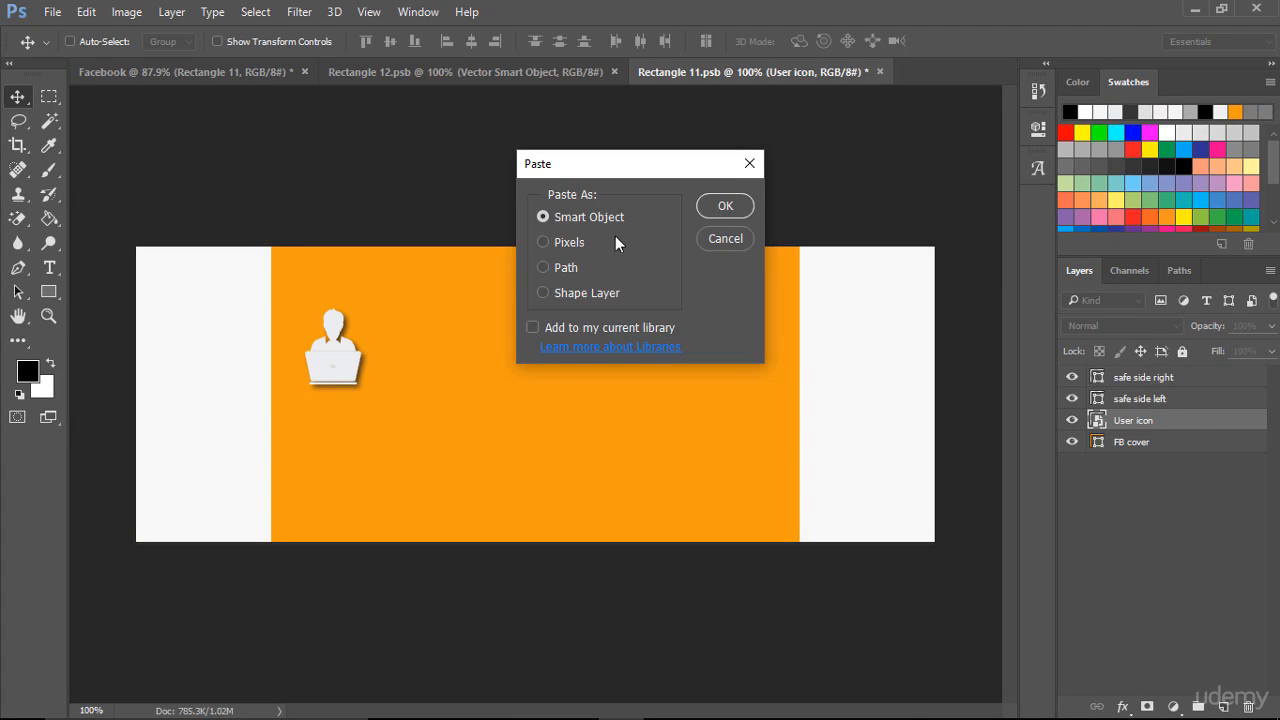
click(717, 206)
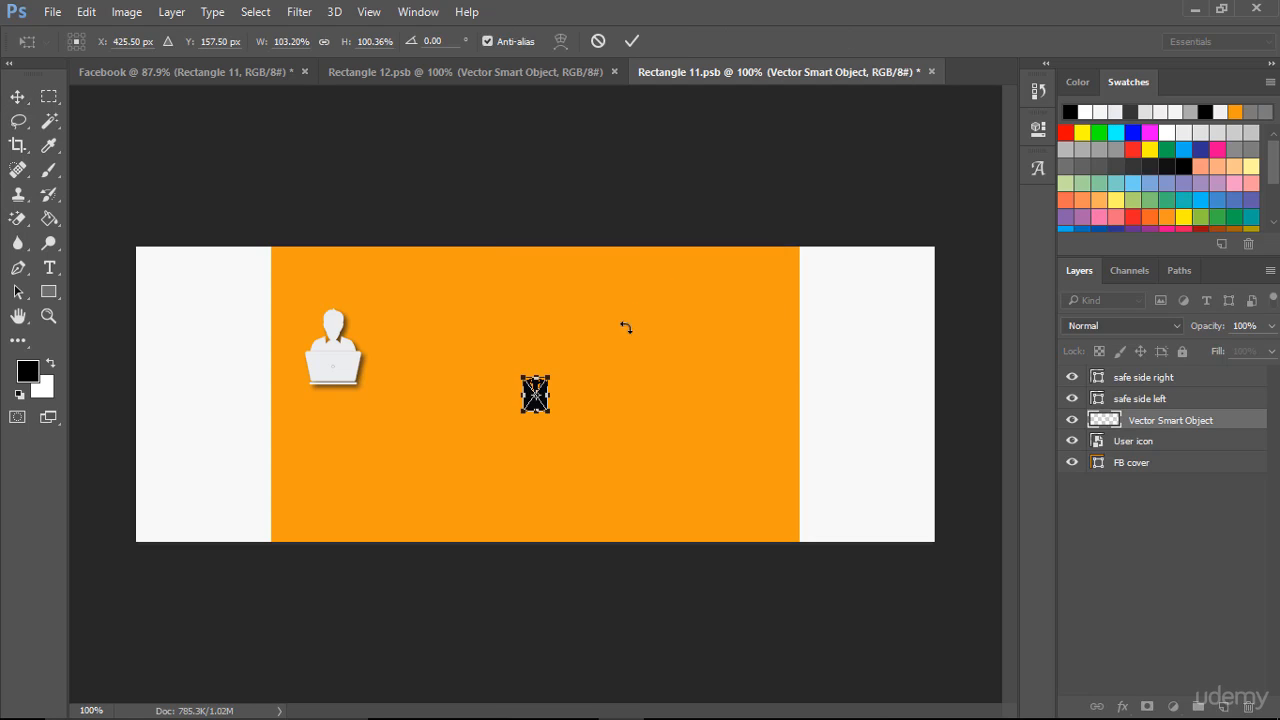
click(640, 38)
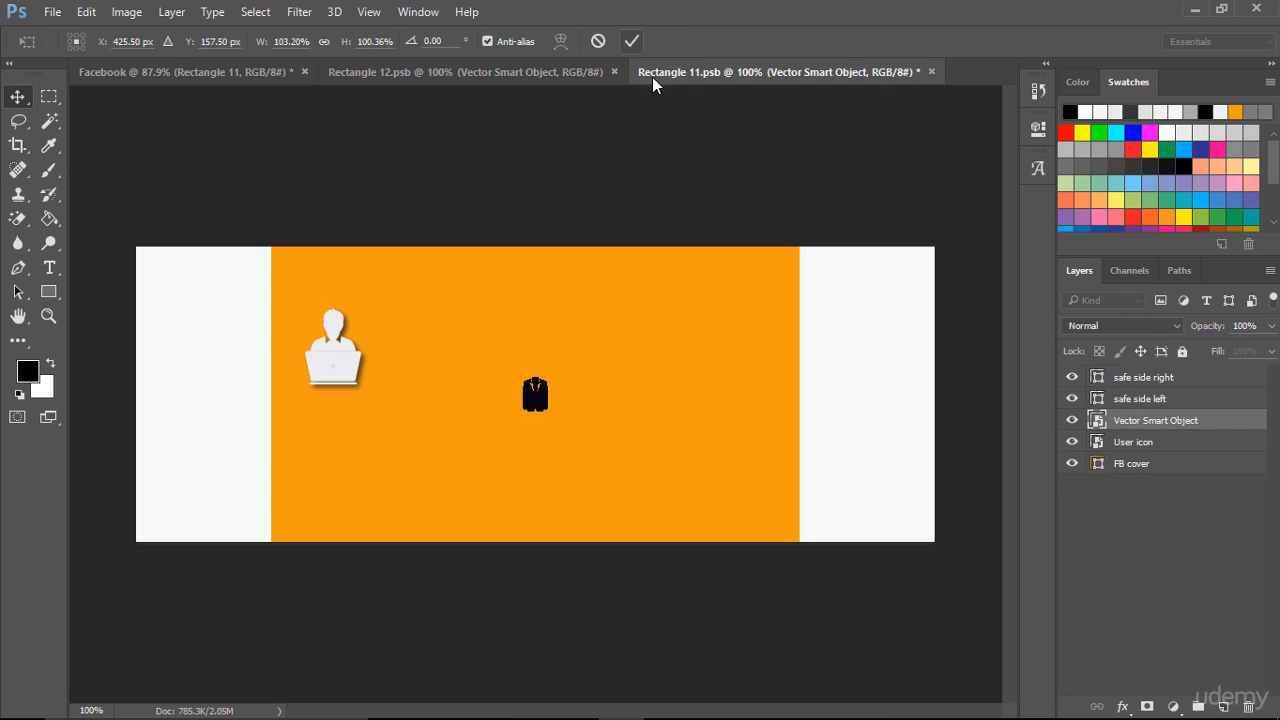
Step: Rename the pasted suit icon's layer as suite
double_click(1134, 420)
text(s)
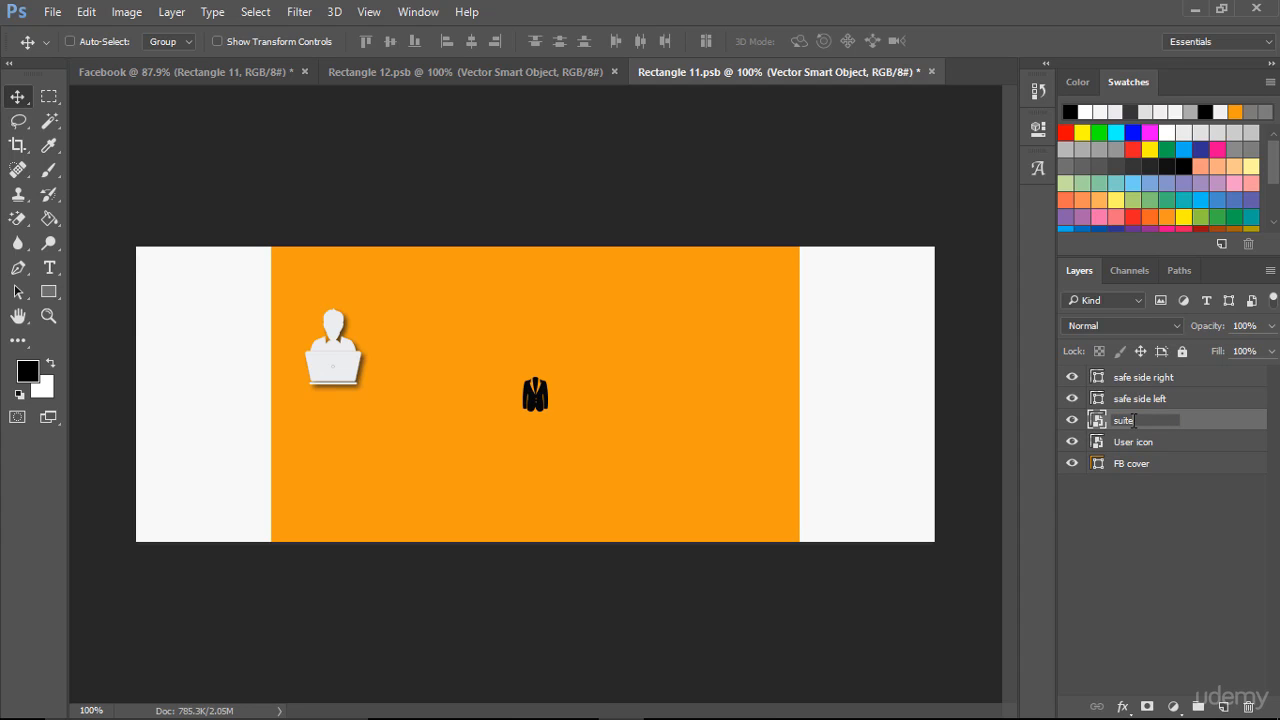
text(uite)
click(1155, 552)
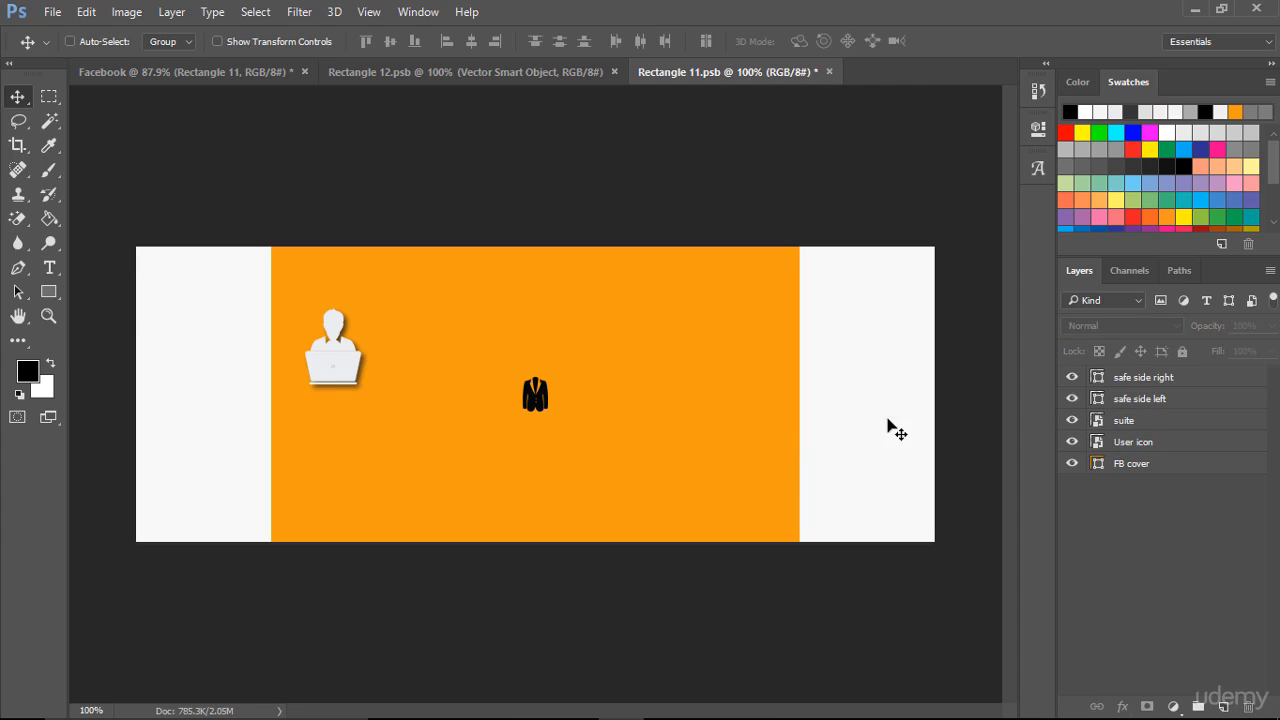
Step: Open the suite smart object in Illustrator, enlarge the suit icon near the artboard's centre and save the artwork
double_click(1096, 424)
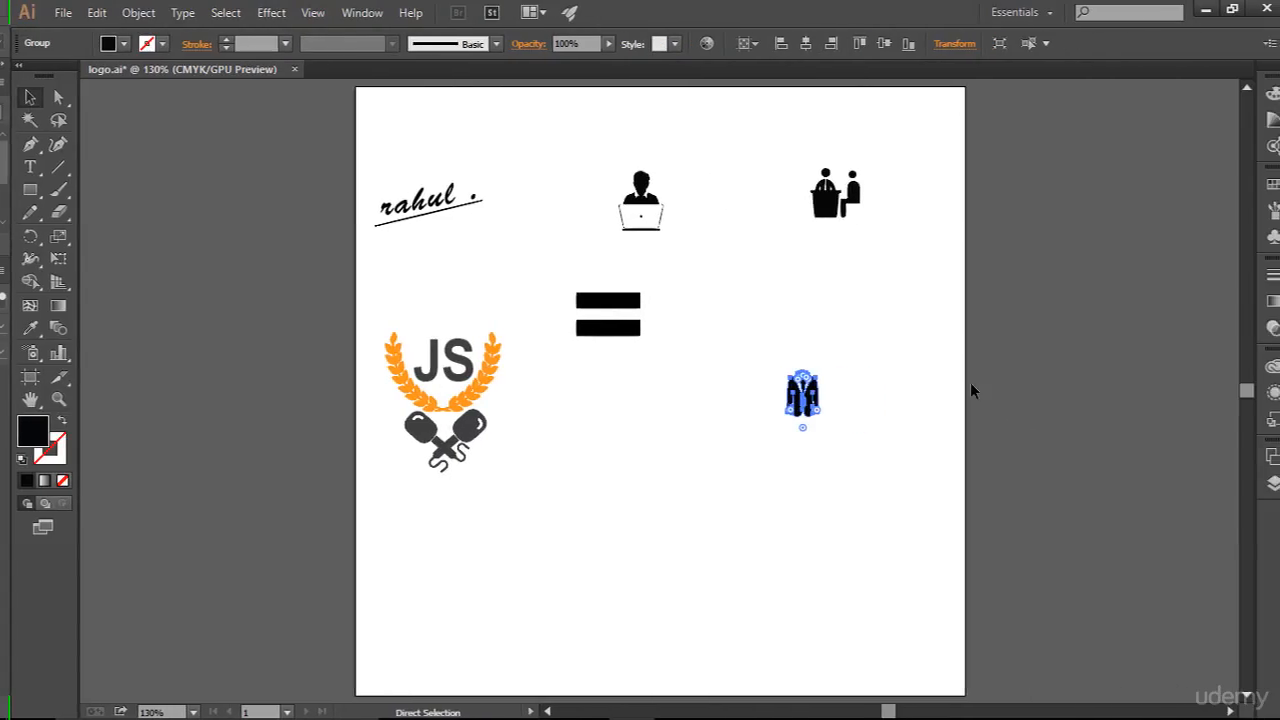
drag(723, 354, 811, 437)
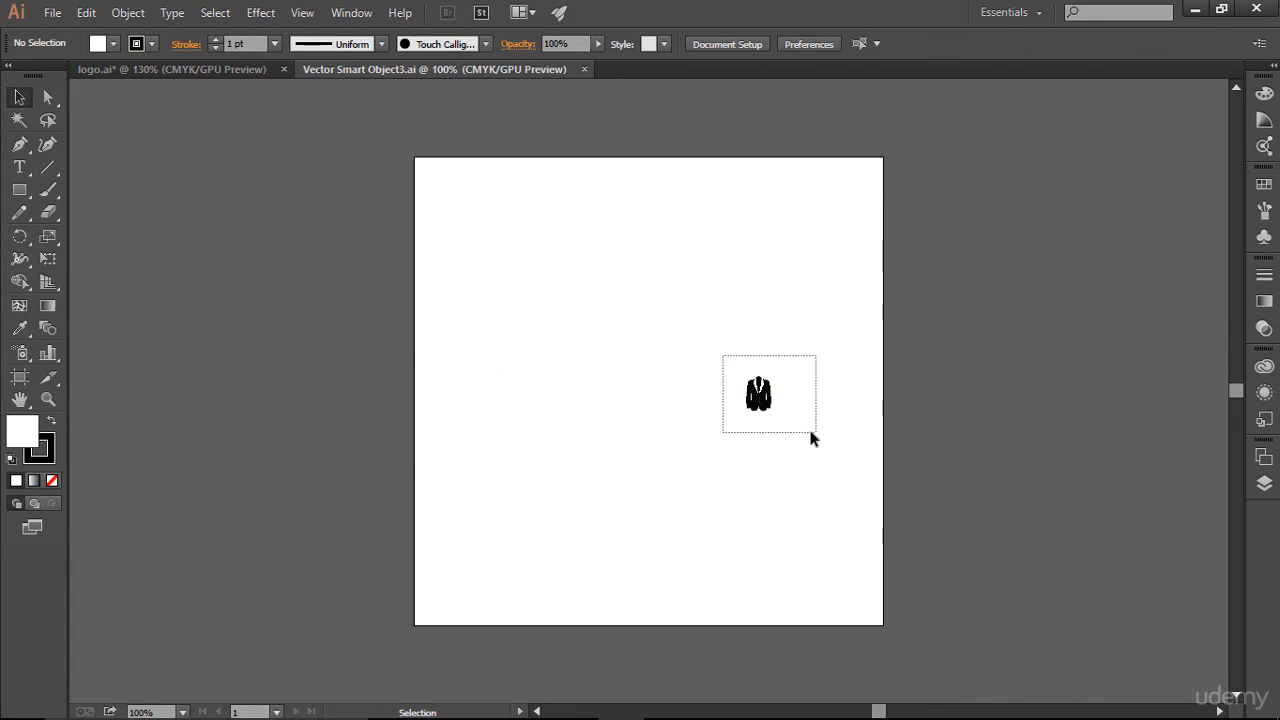
drag(752, 400, 670, 407)
key(a)
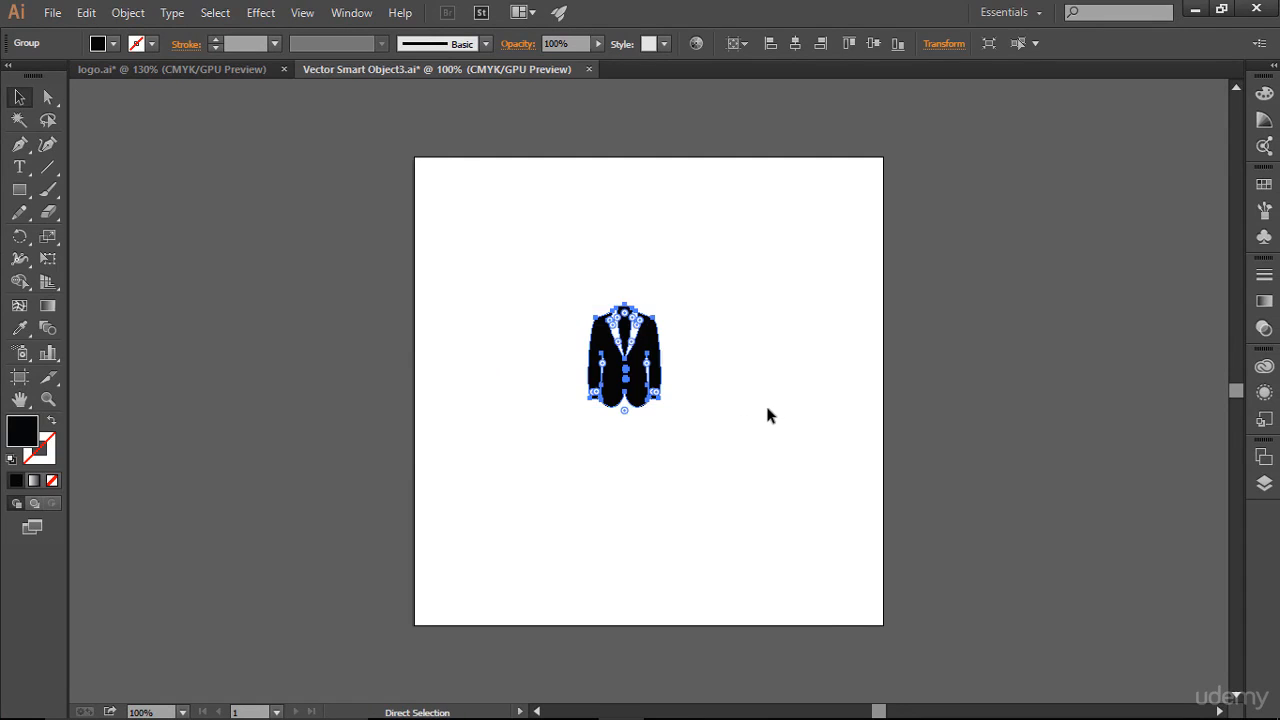
key(ctrl+s)
key(v)
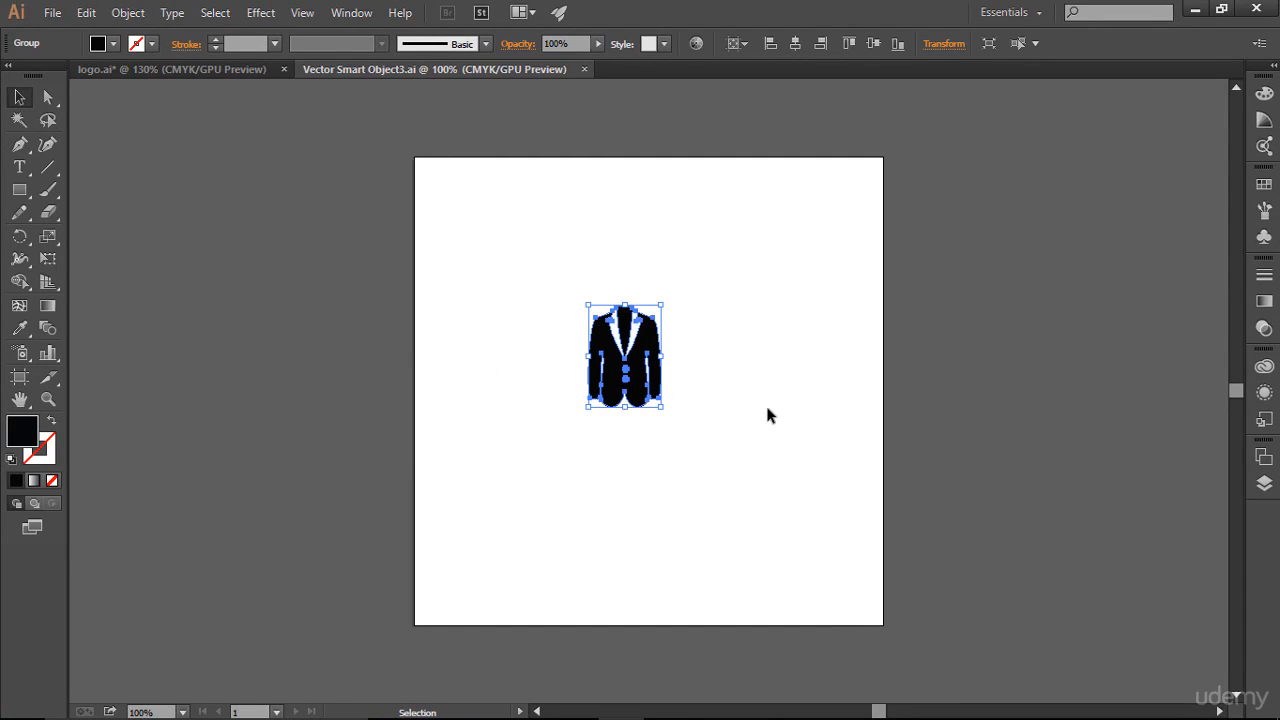
Step: Fill the suit icon with very light grey #f2f2f2
click(1268, 189)
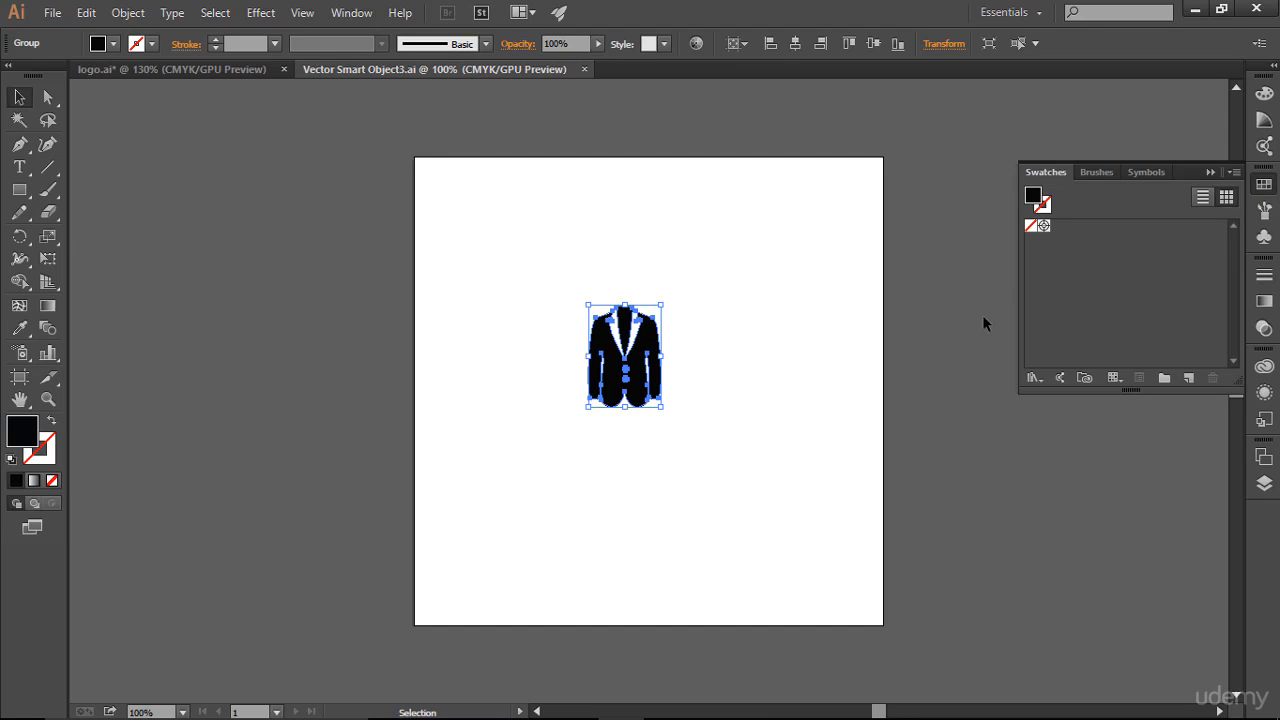
double_click(22, 432)
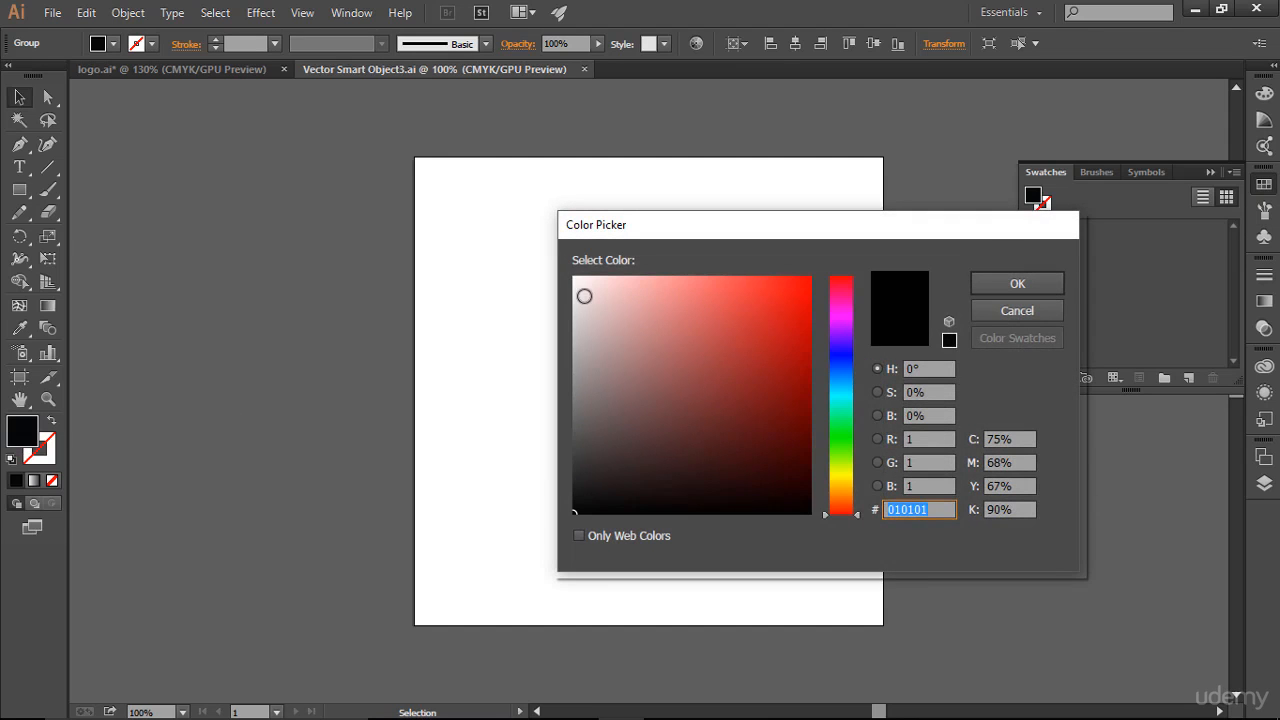
click(566, 292)
click(574, 287)
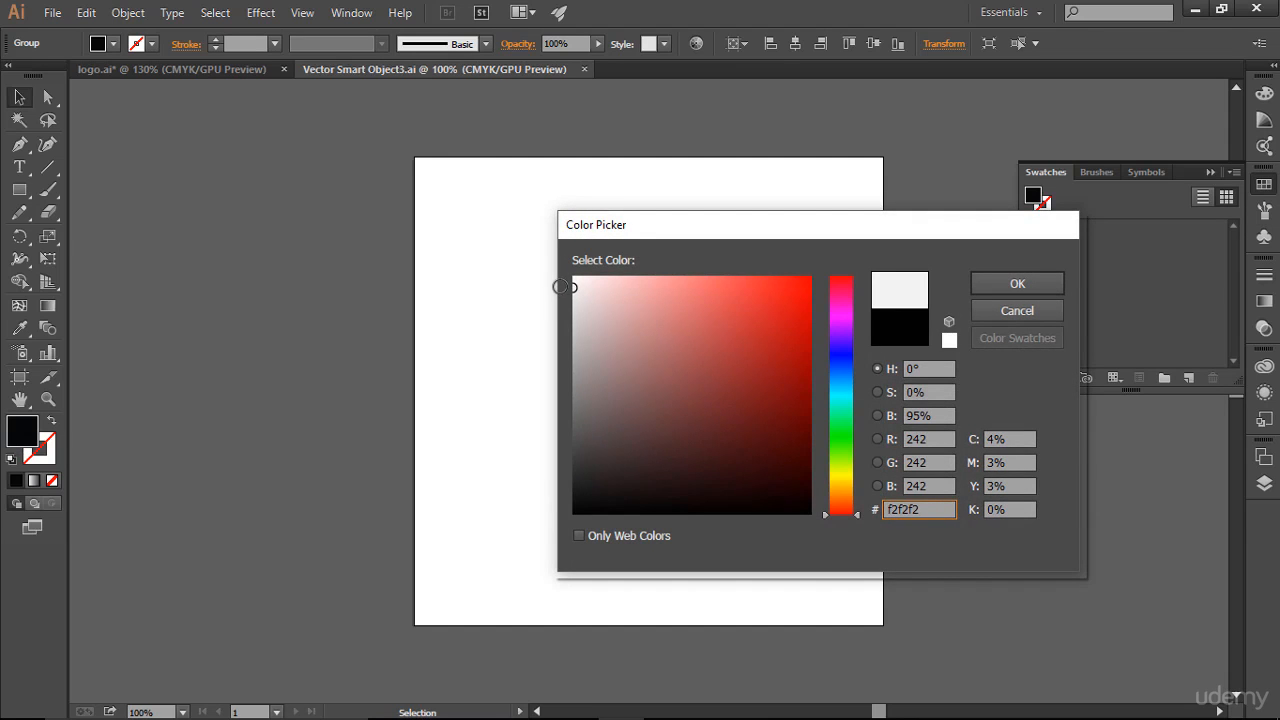
click(1027, 287)
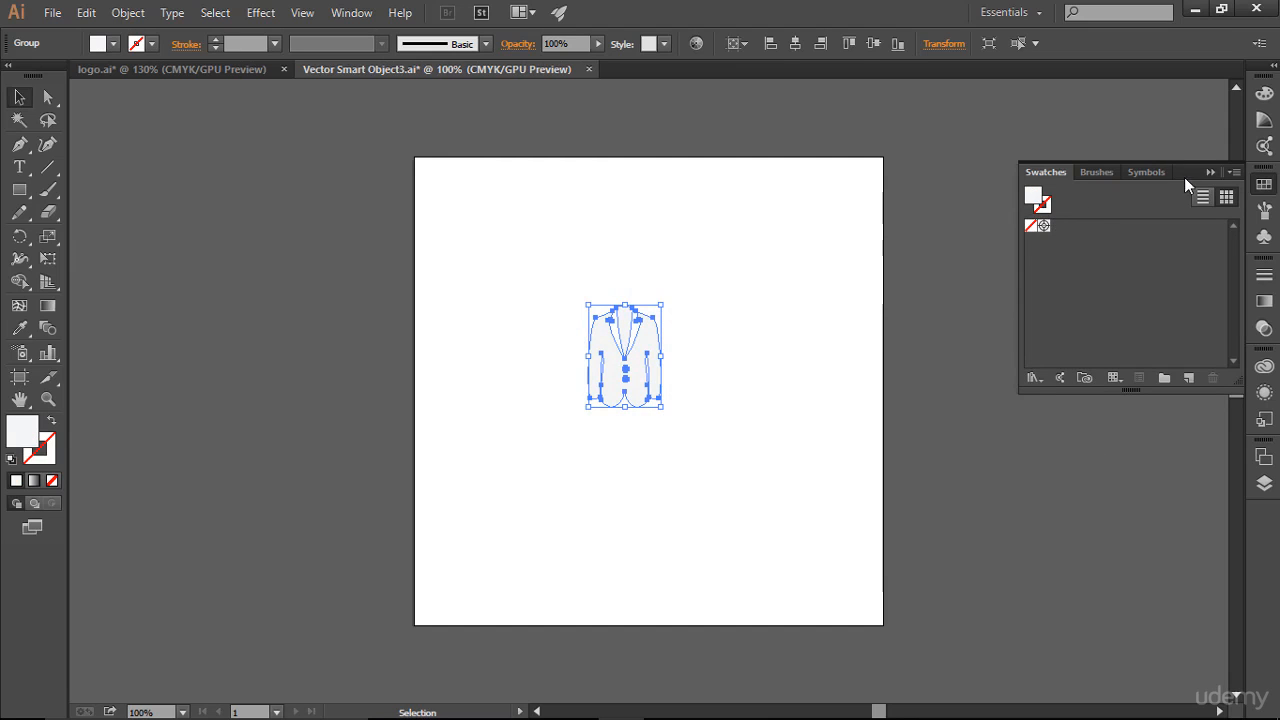
click(1203, 172)
Step: Apply a Drop Shadow effect to the suit icon and deselect it
click(261, 12)
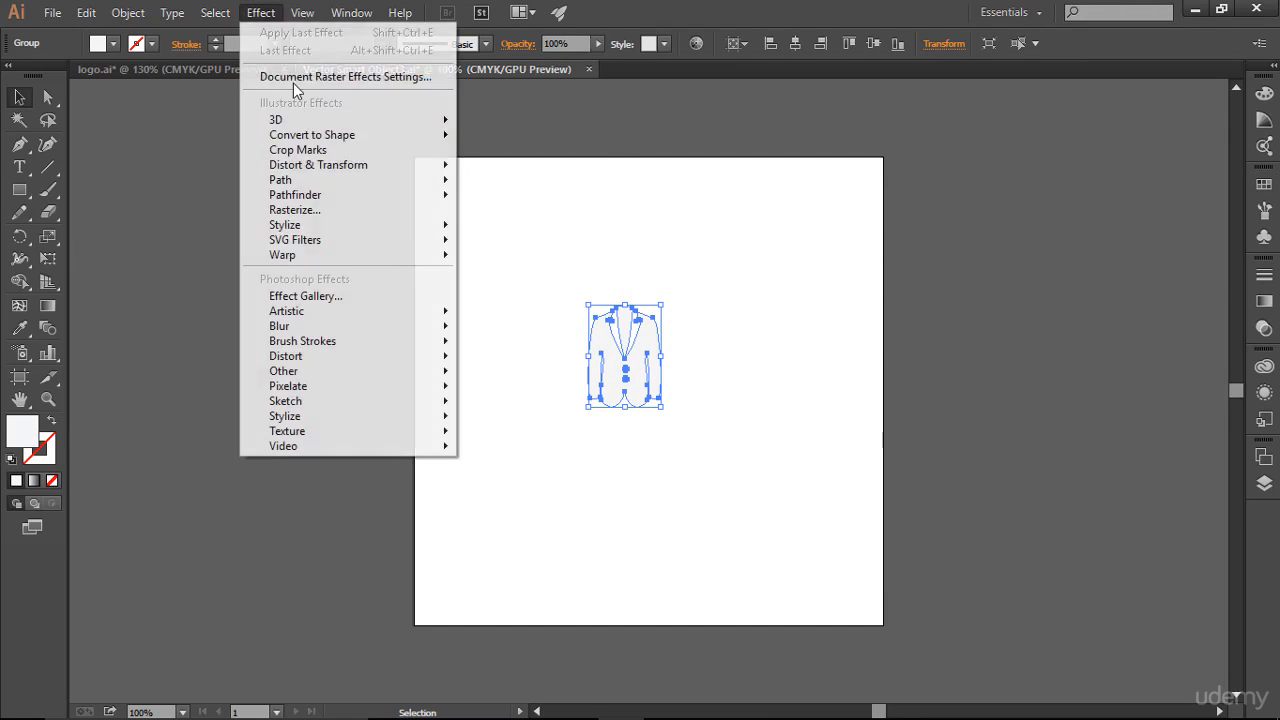
mouse_move(391, 226)
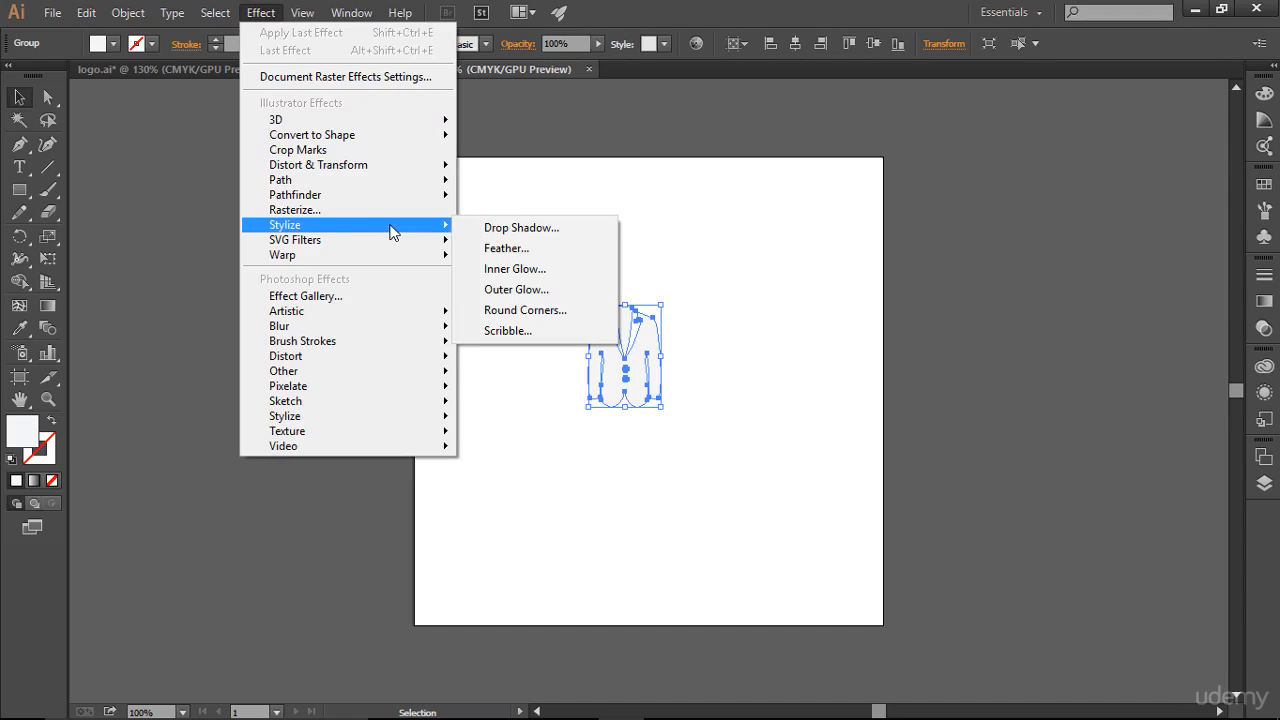
click(488, 225)
click(907, 362)
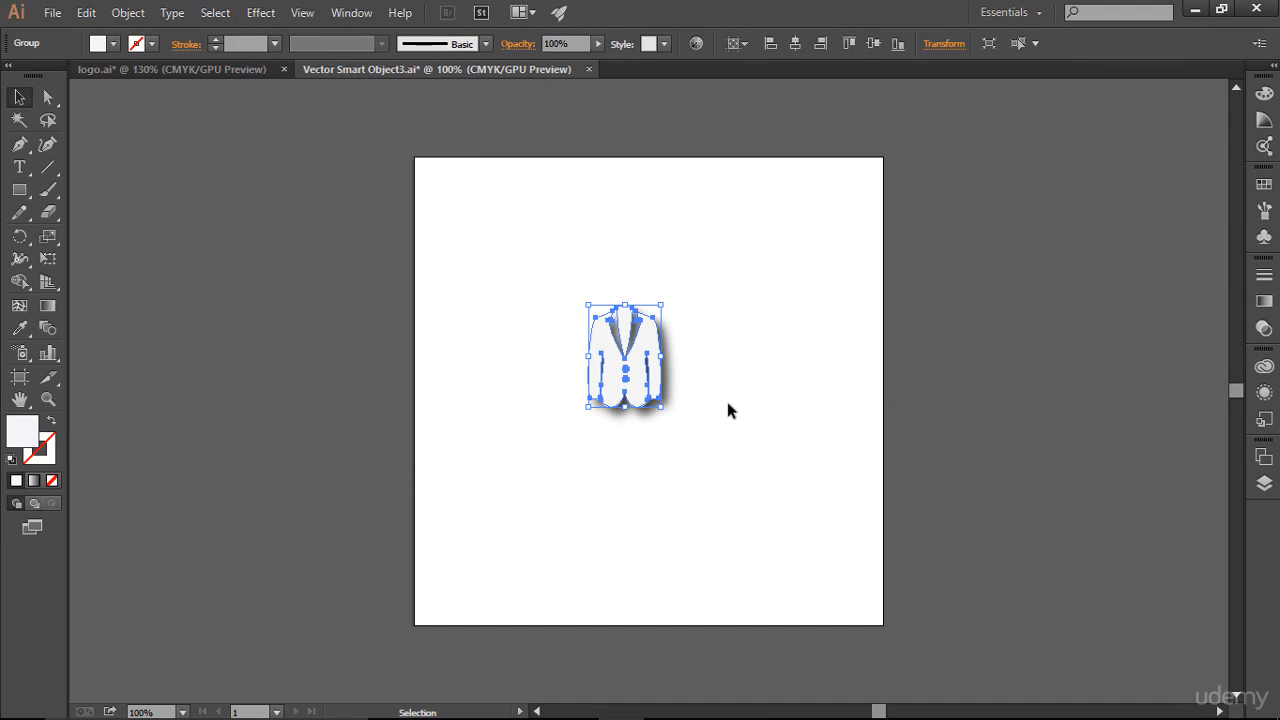
click(830, 395)
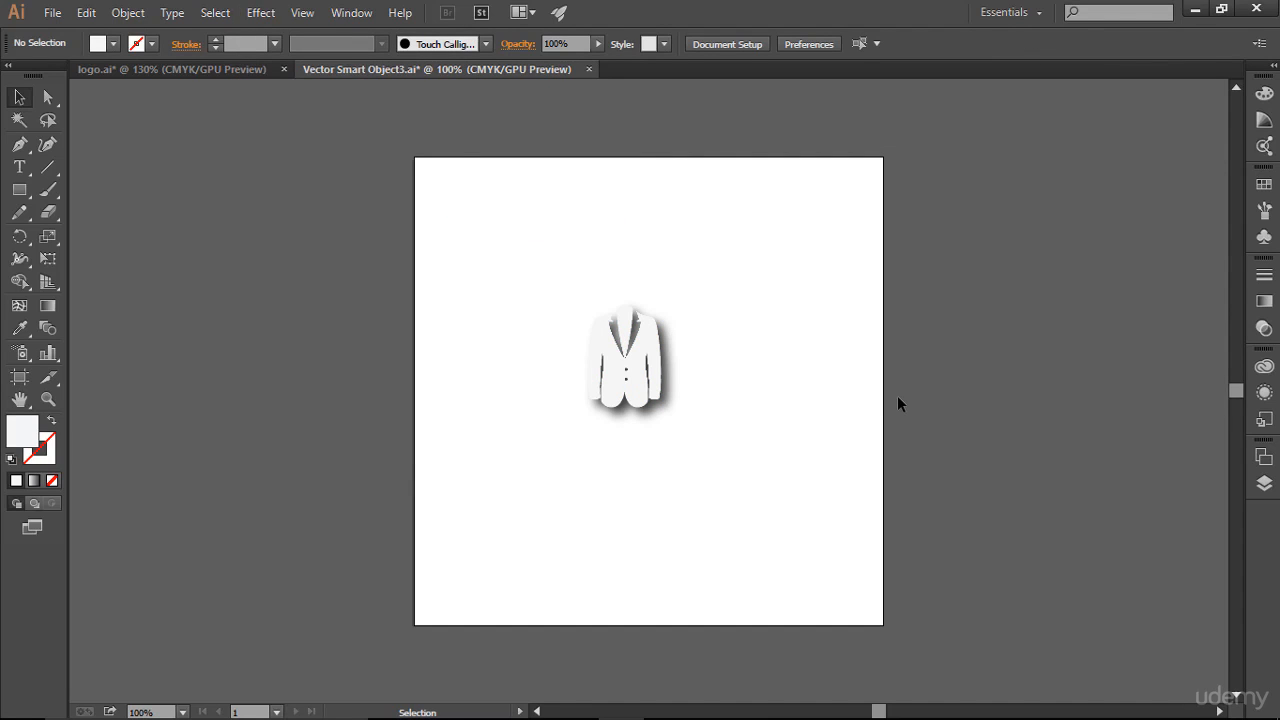
Step: Save the styled suit artwork and switch back to Photoshop
key(a)
key(ctrl+s)
key(alt+Tab)
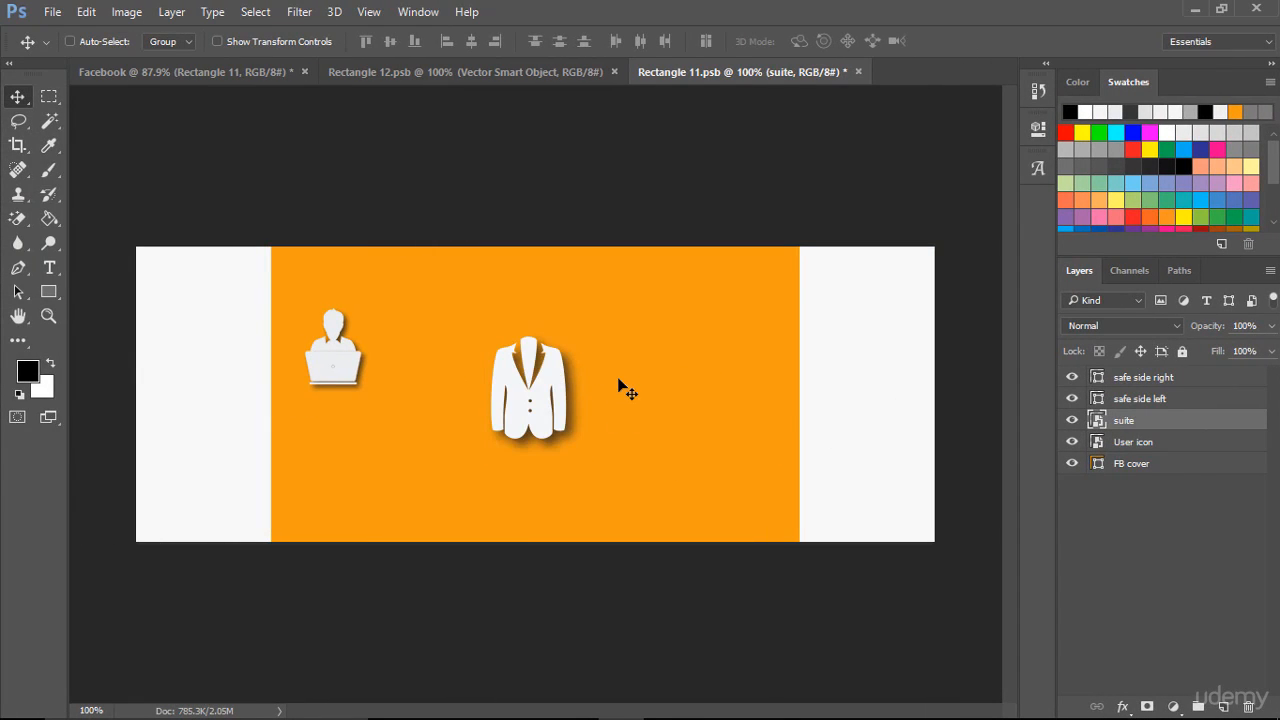
Step: Scale the suite layer to about 70% and move it level with the laptop-user icon, on its right side
key(ctrl+t)
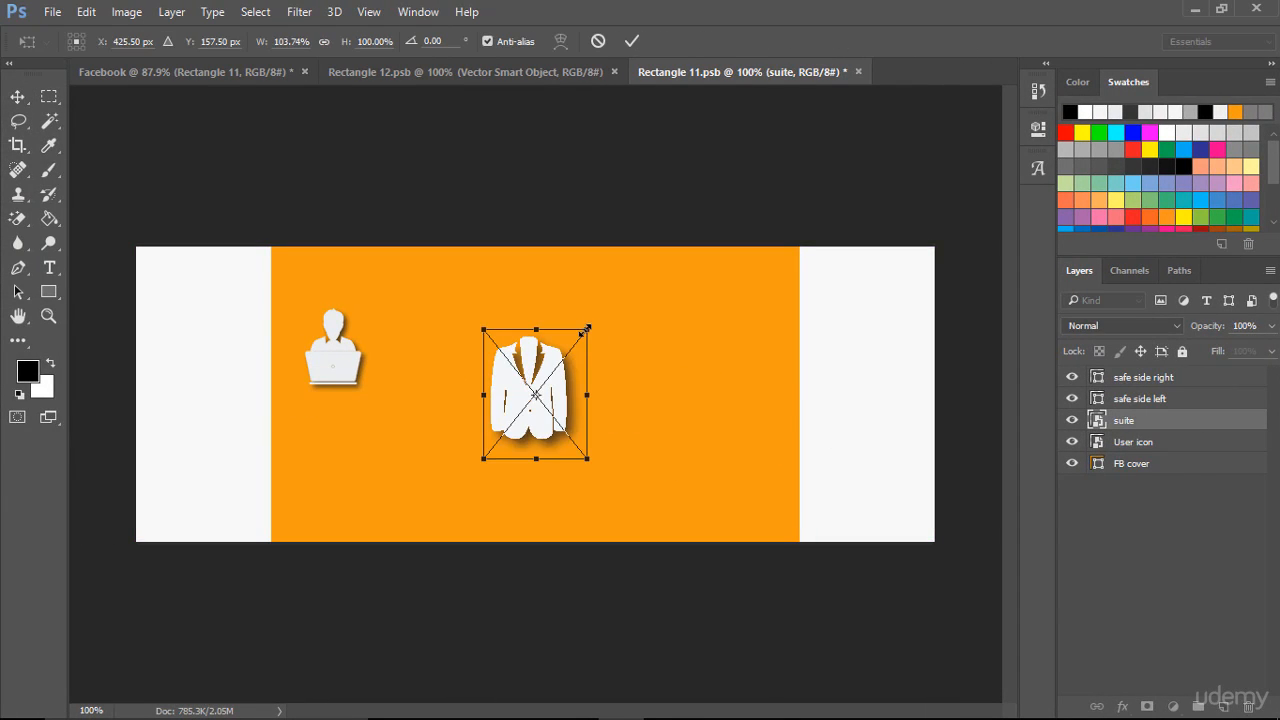
drag(588, 322, 493, 338)
key(Down)
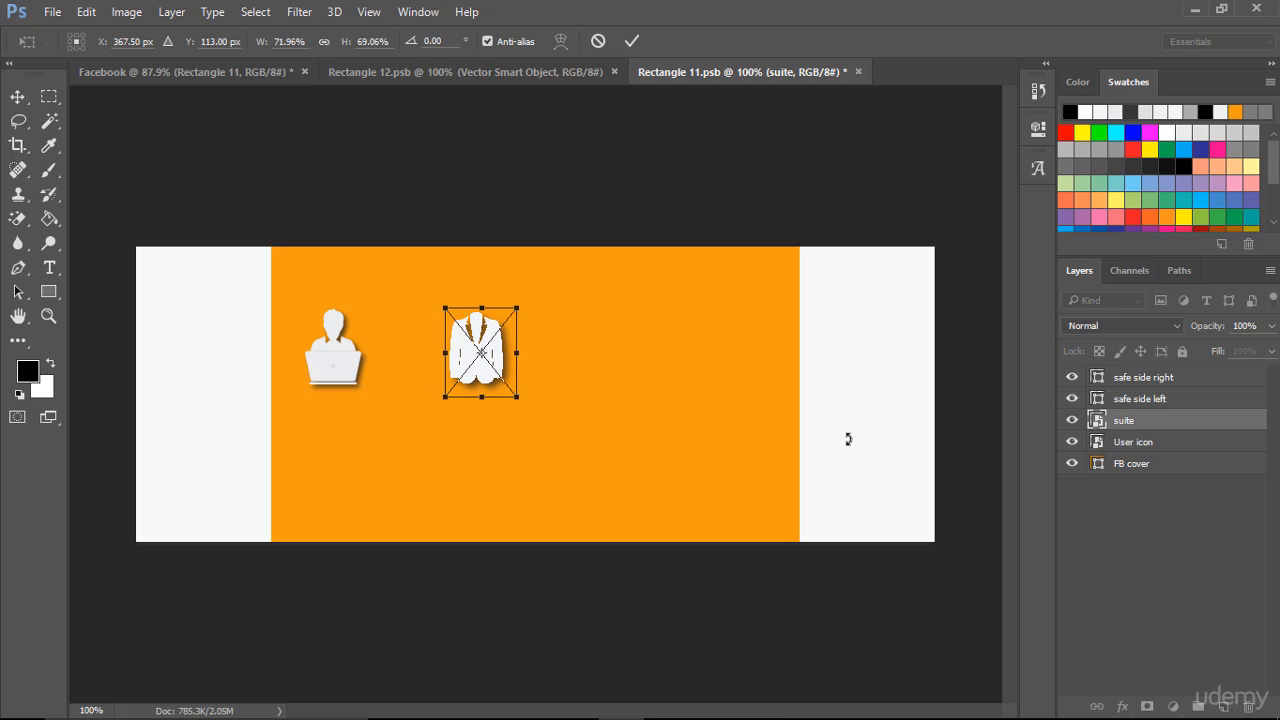
click(631, 41)
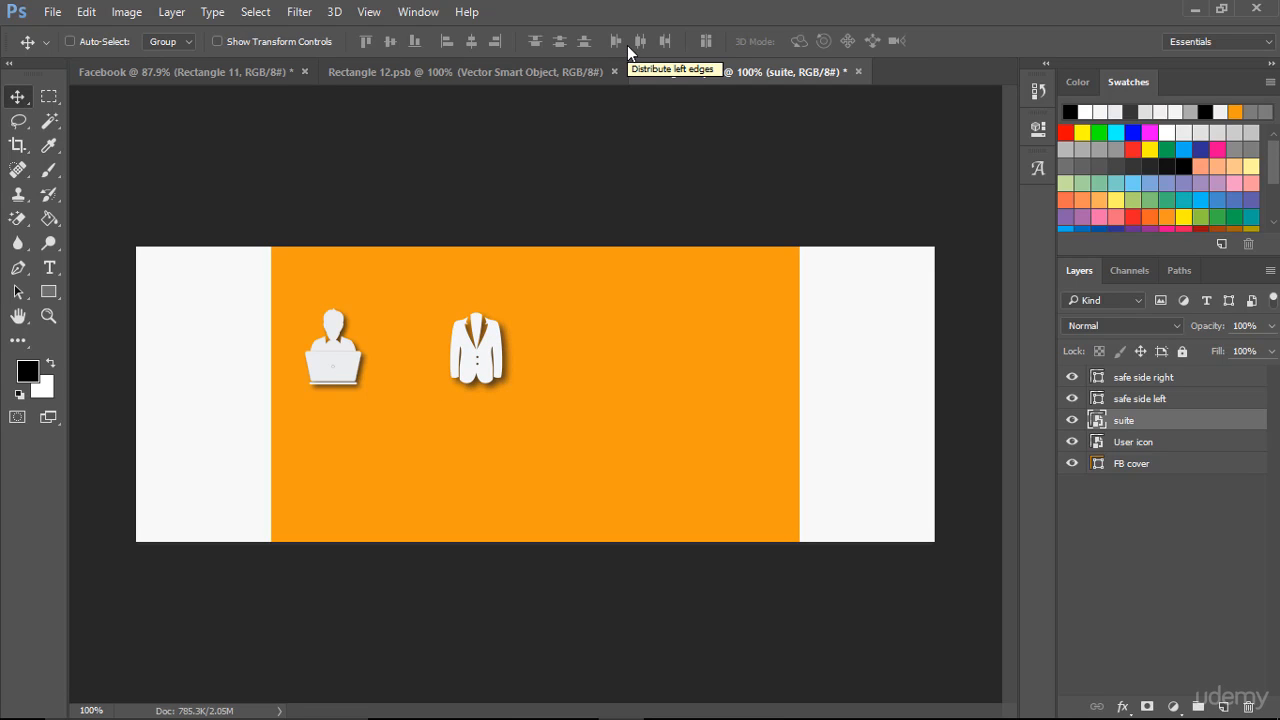
Step: Switch to logo.ai in Illustrator, copy the equals sign and return to Photoshop
key(ctrl)
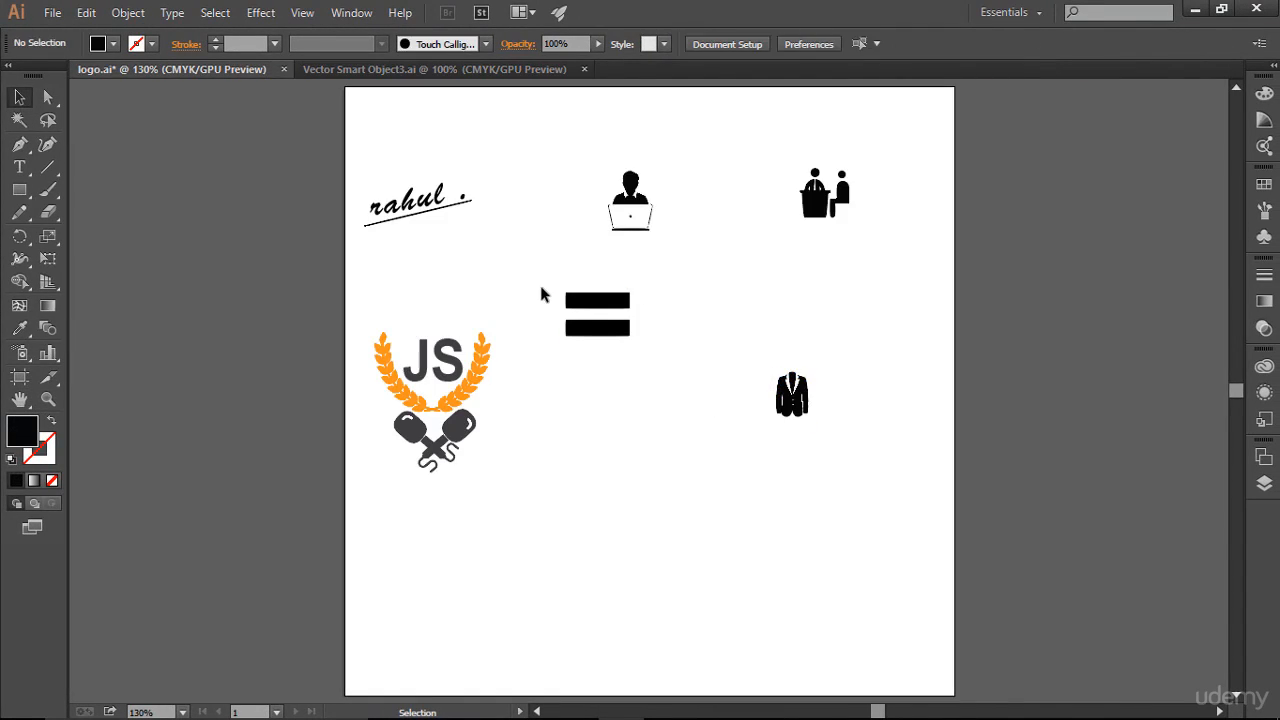
drag(543, 292, 660, 352)
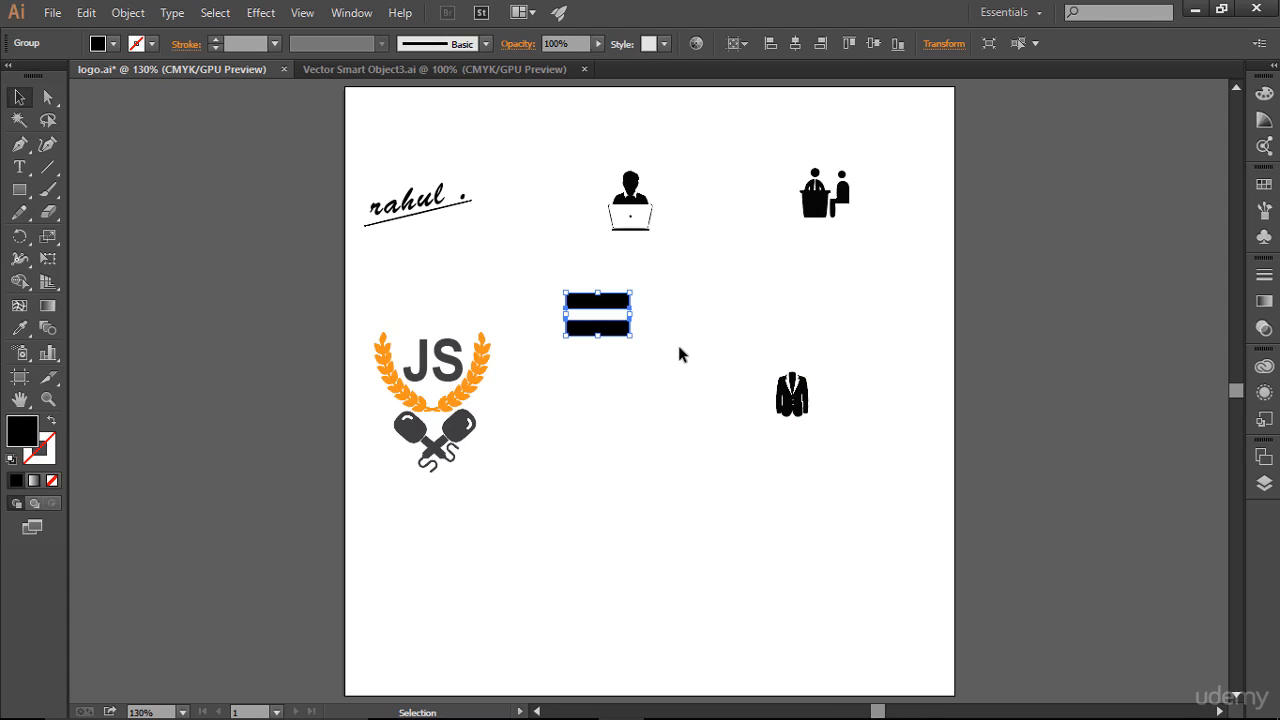
key(a)
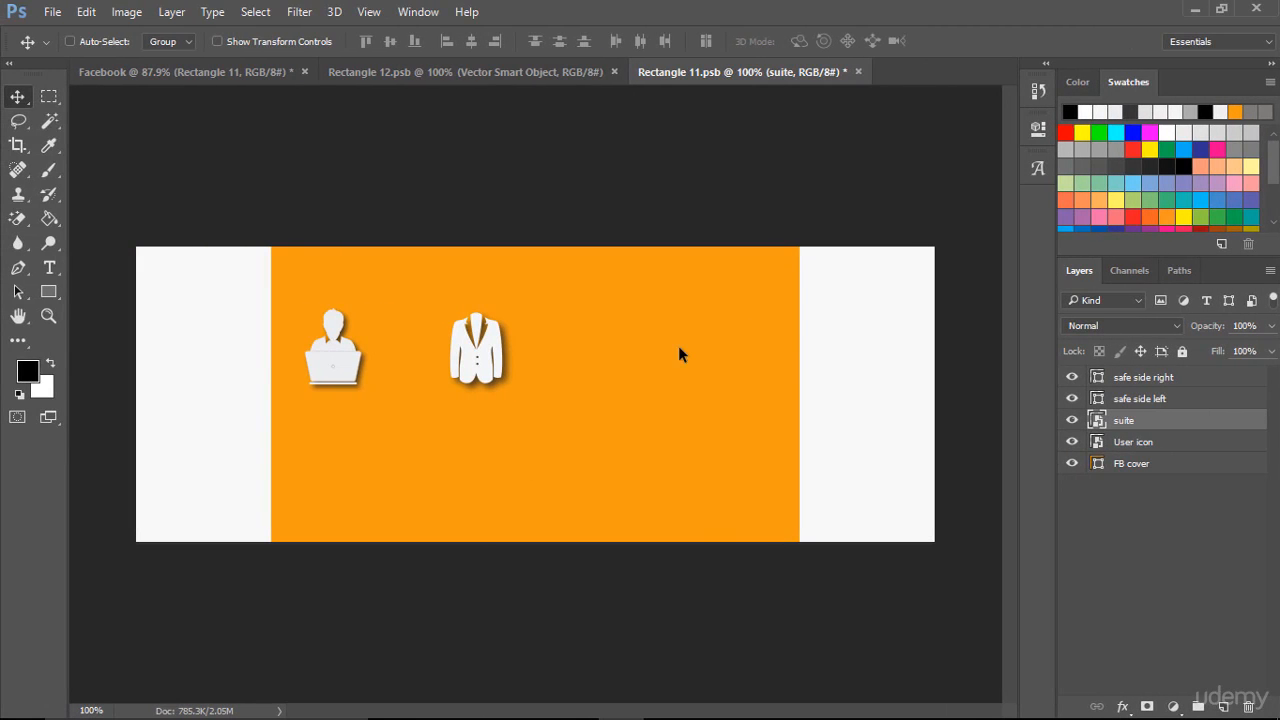
Step: Paste the equals sign as a smart object and place it to the right of the suit, level with the other icons
key(ctrl+v)
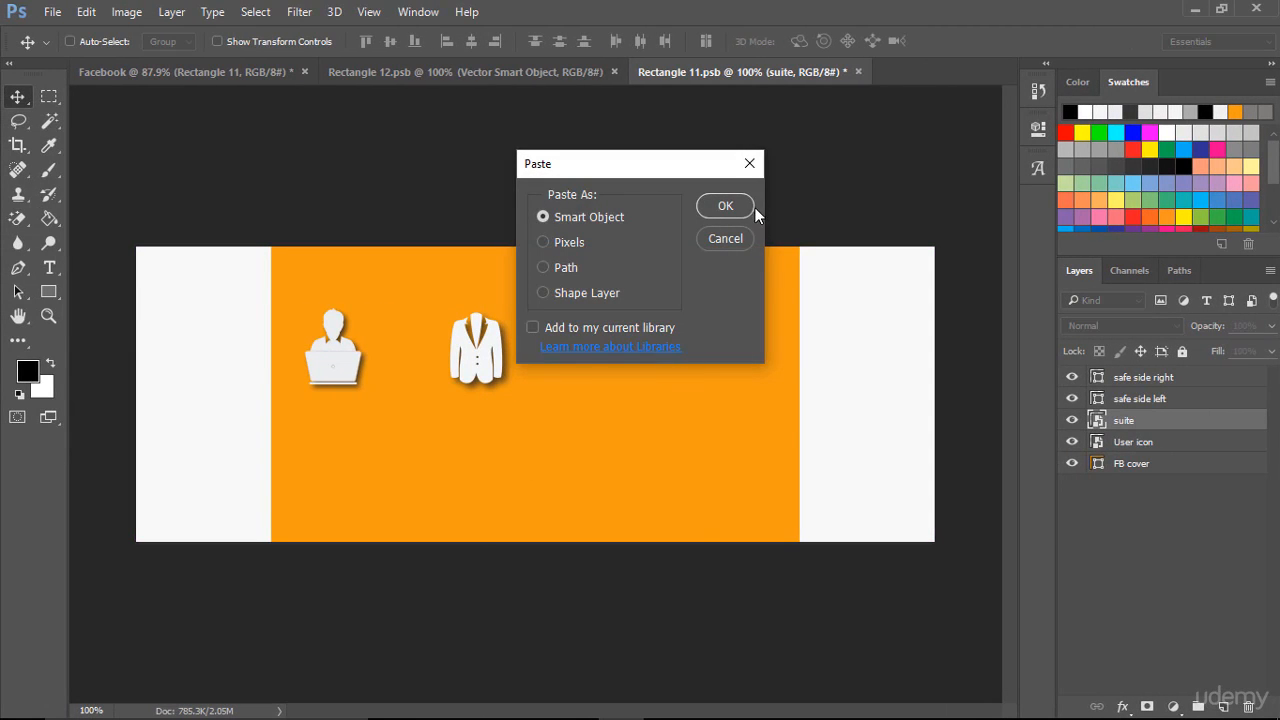
click(724, 206)
drag(548, 393, 611, 342)
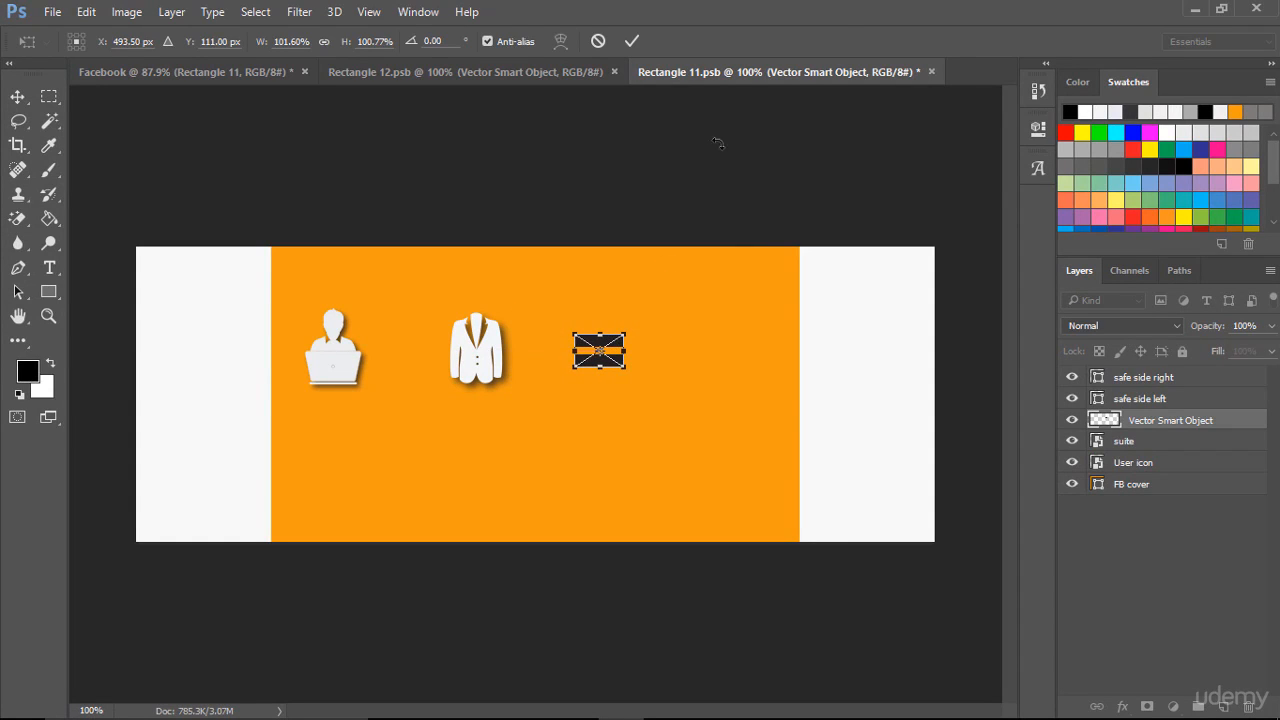
click(632, 41)
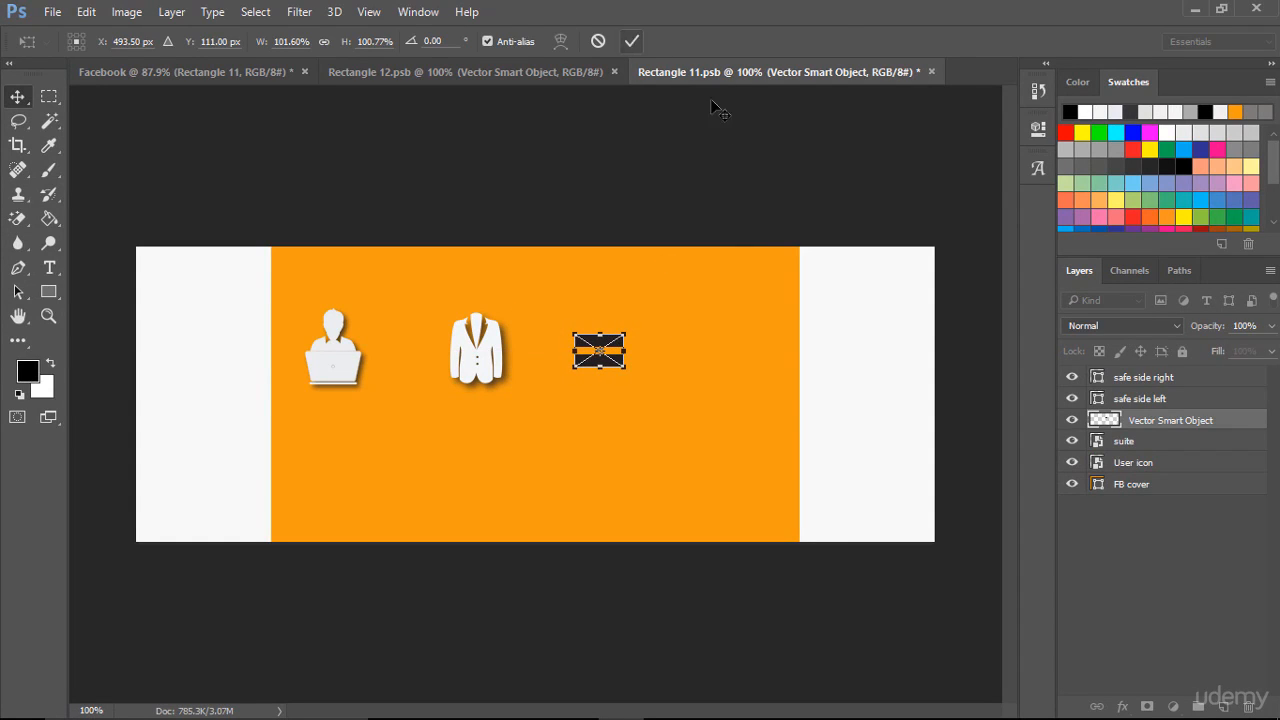
Step: Rename the pasted equals sign's layer as equal
double_click(1138, 421)
text(equal)
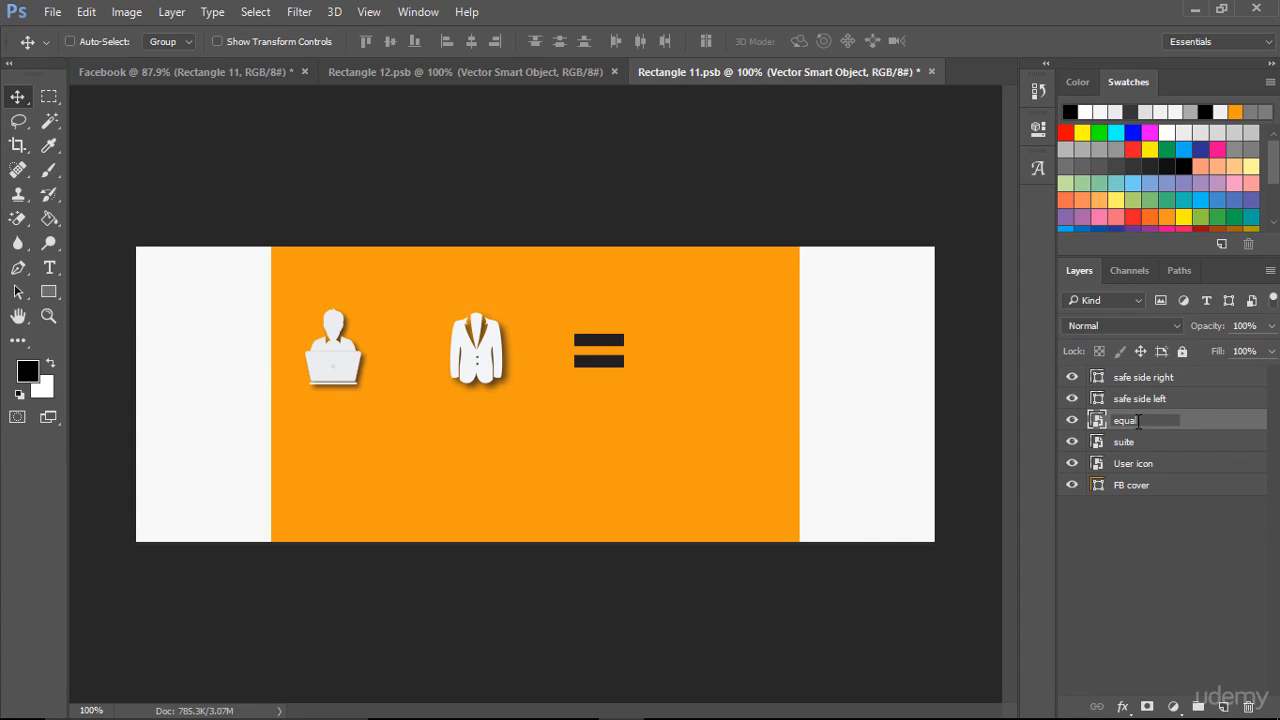
click(1131, 554)
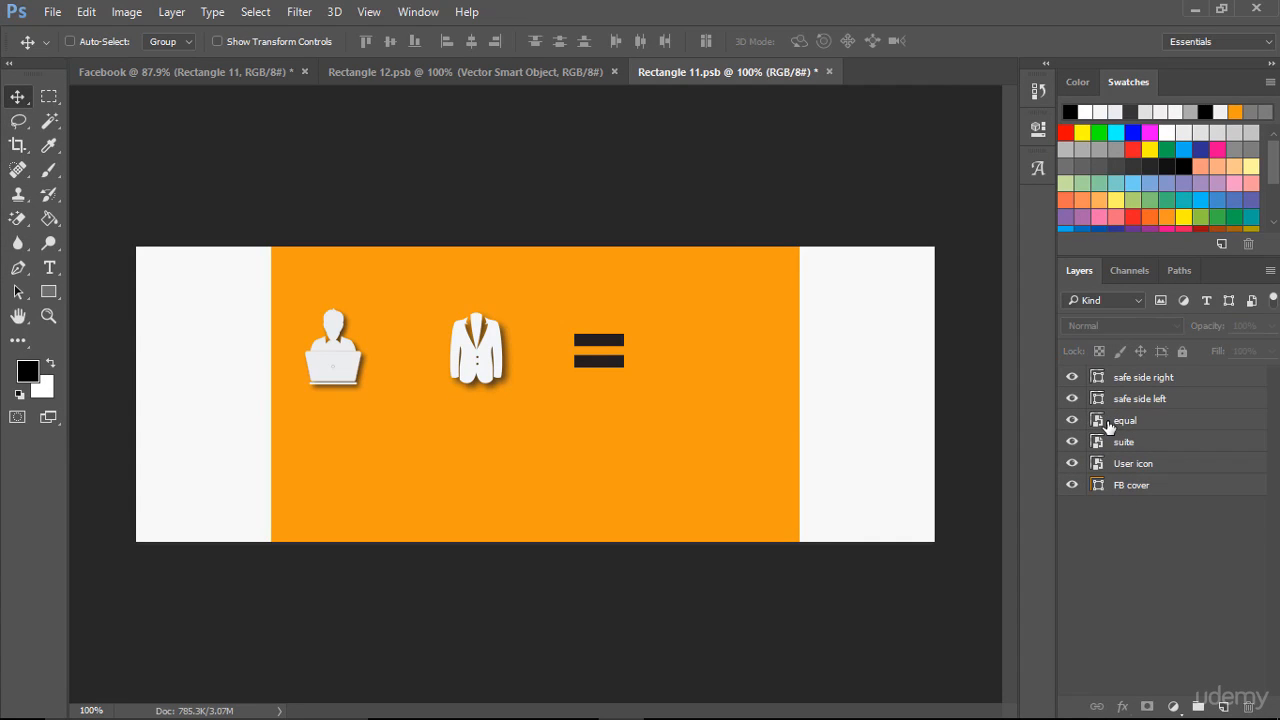
Step: Open the equal smart object in Illustrator and recolour the equals sign light grey f2f2f2
double_click(1102, 422)
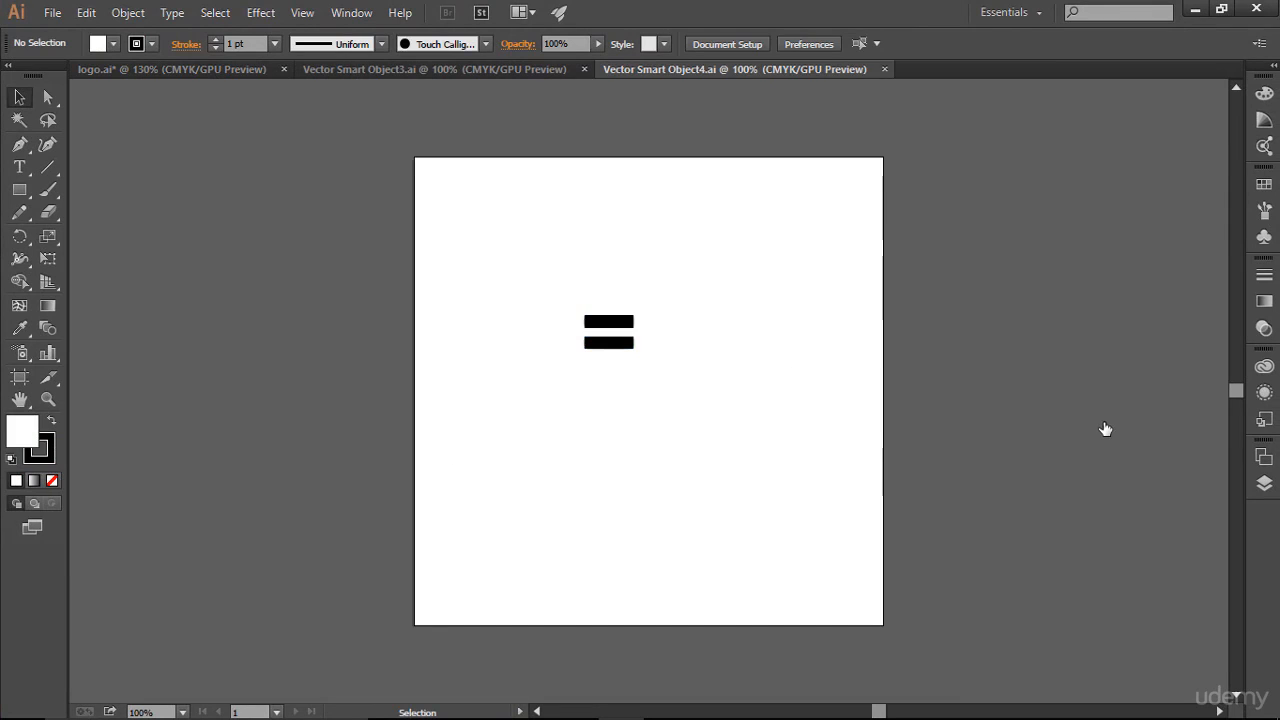
drag(470, 252, 708, 476)
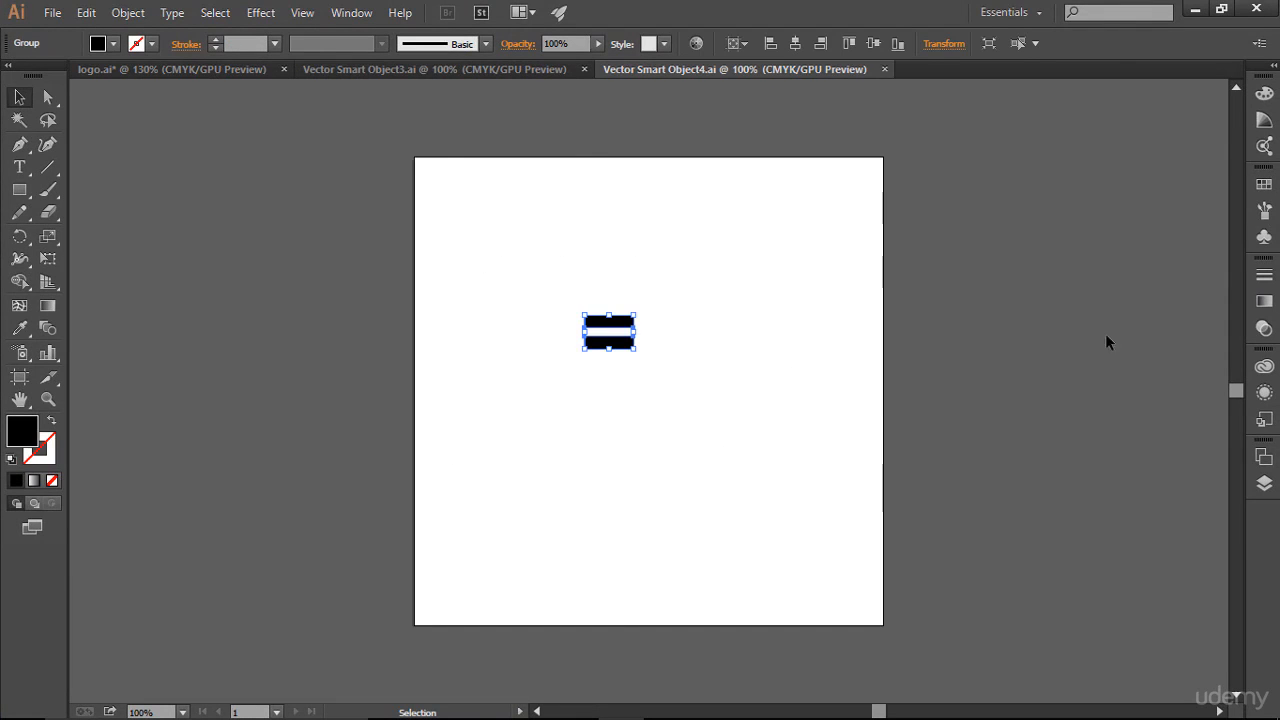
double_click(22, 430)
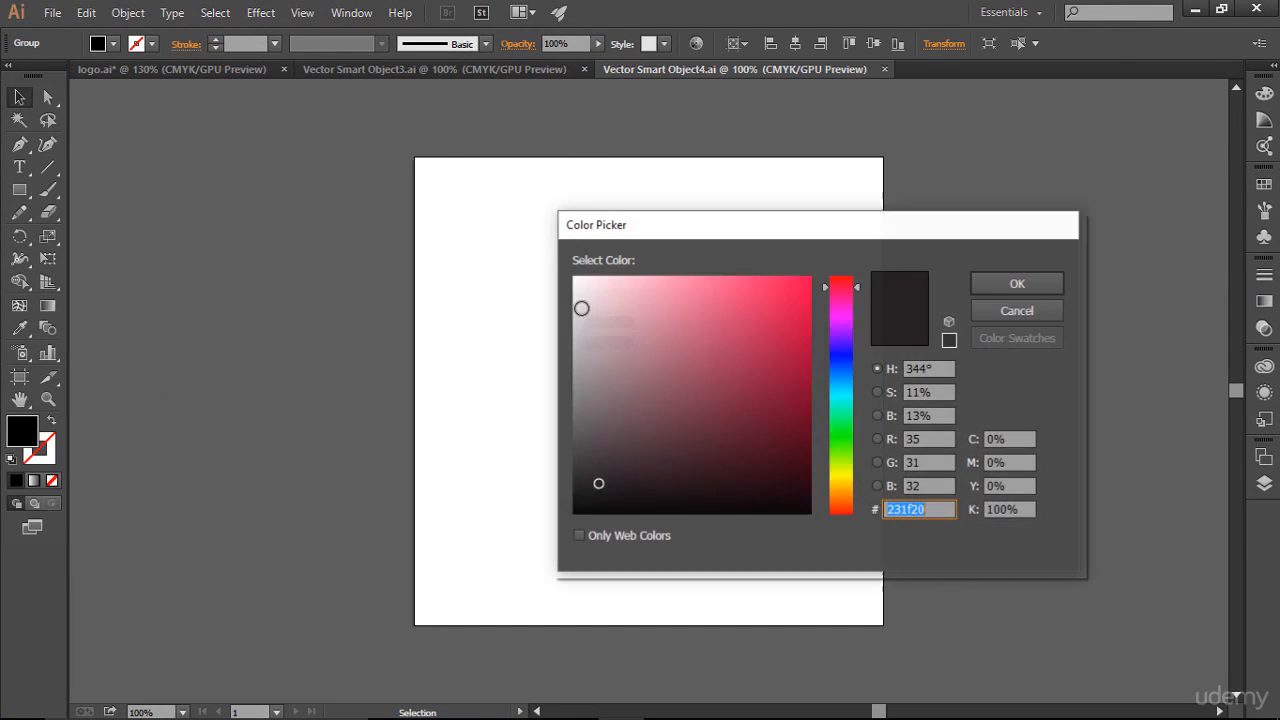
drag(583, 306, 563, 291)
click(1017, 282)
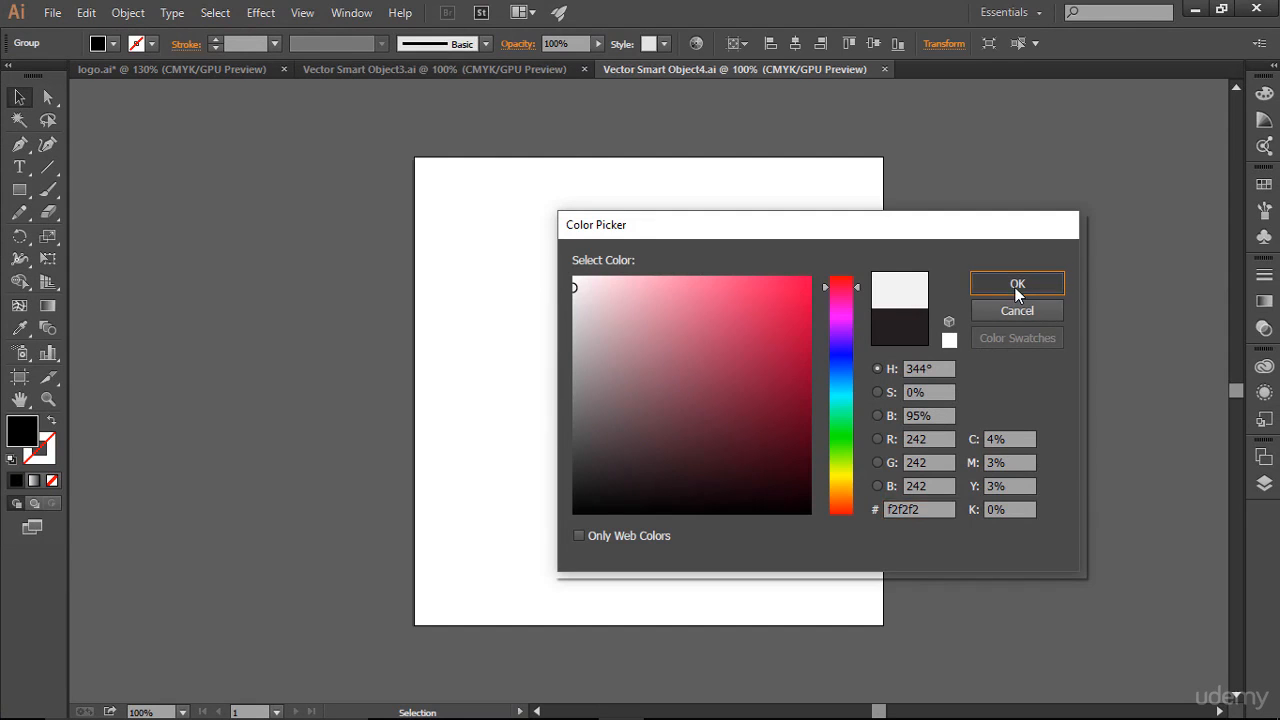
Step: Apply a Multiply drop shadow to the equals sign with 75% opacity, 0.1 in offsets and 0.07 in blur, and save the smart object
click(261, 12)
mouse_move(337, 226)
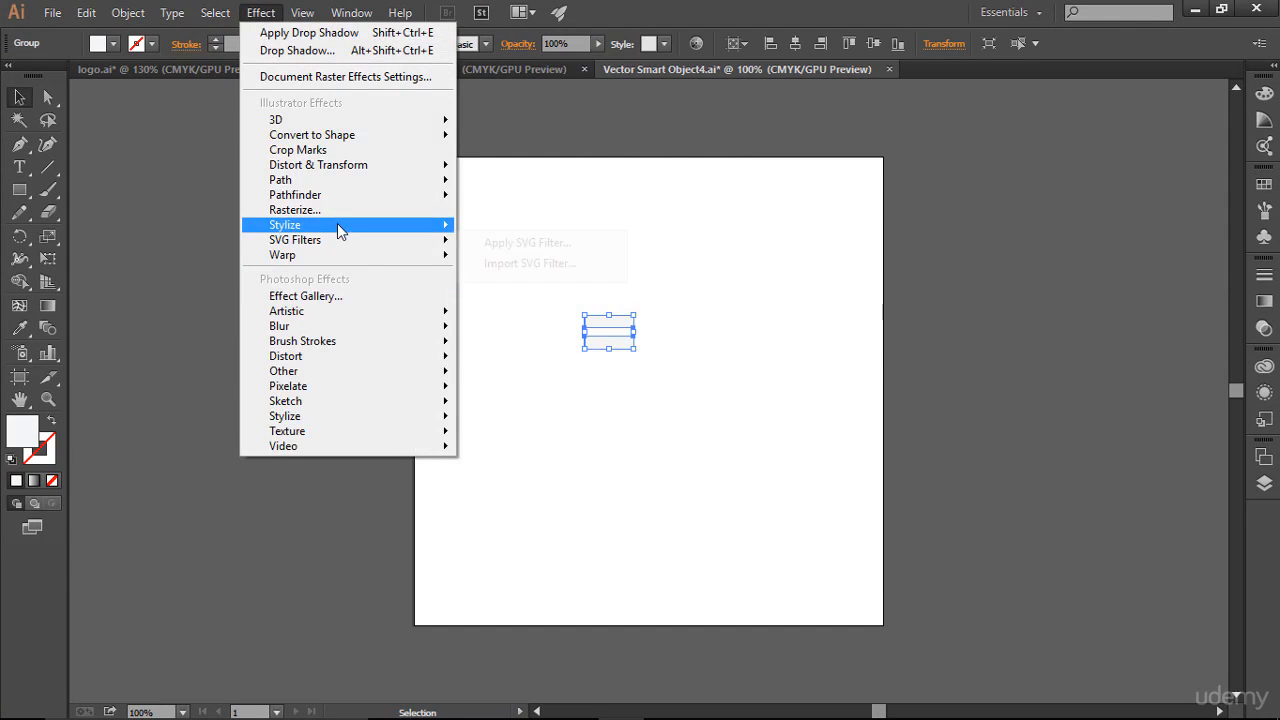
click(521, 228)
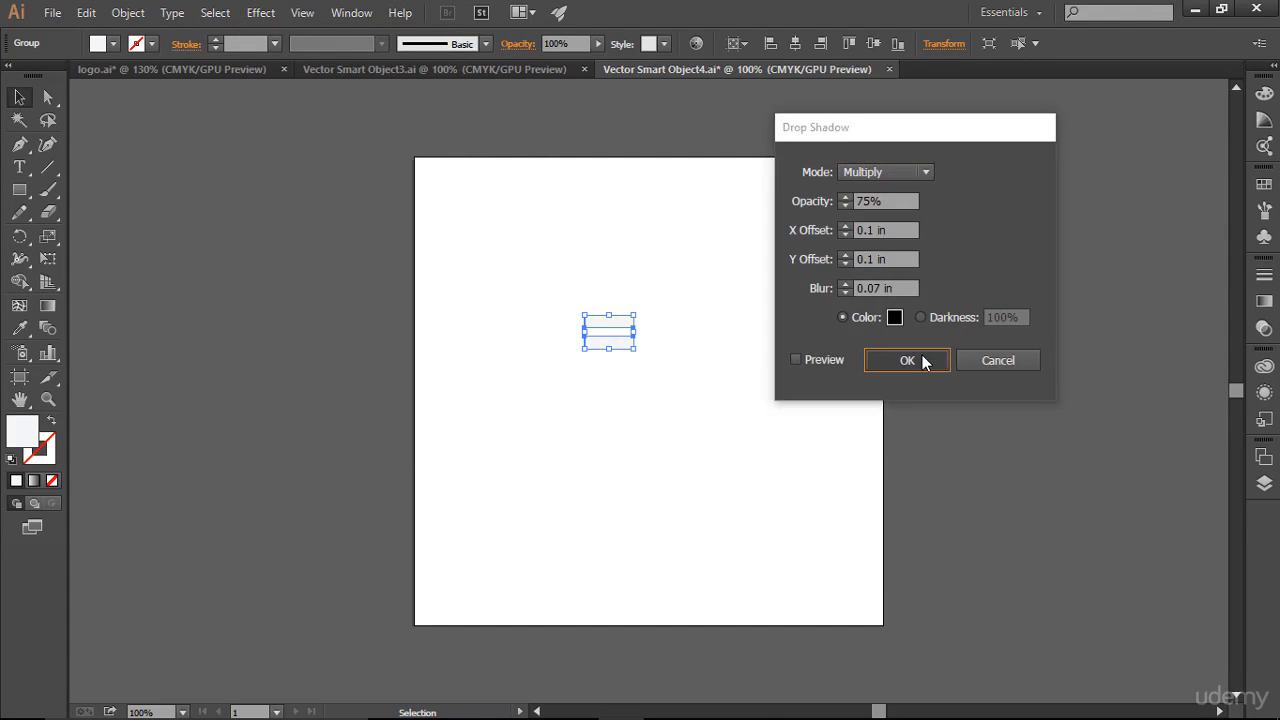
click(922, 361)
key(a)
key(ctrl+s)
key(ctrl+super+Left)
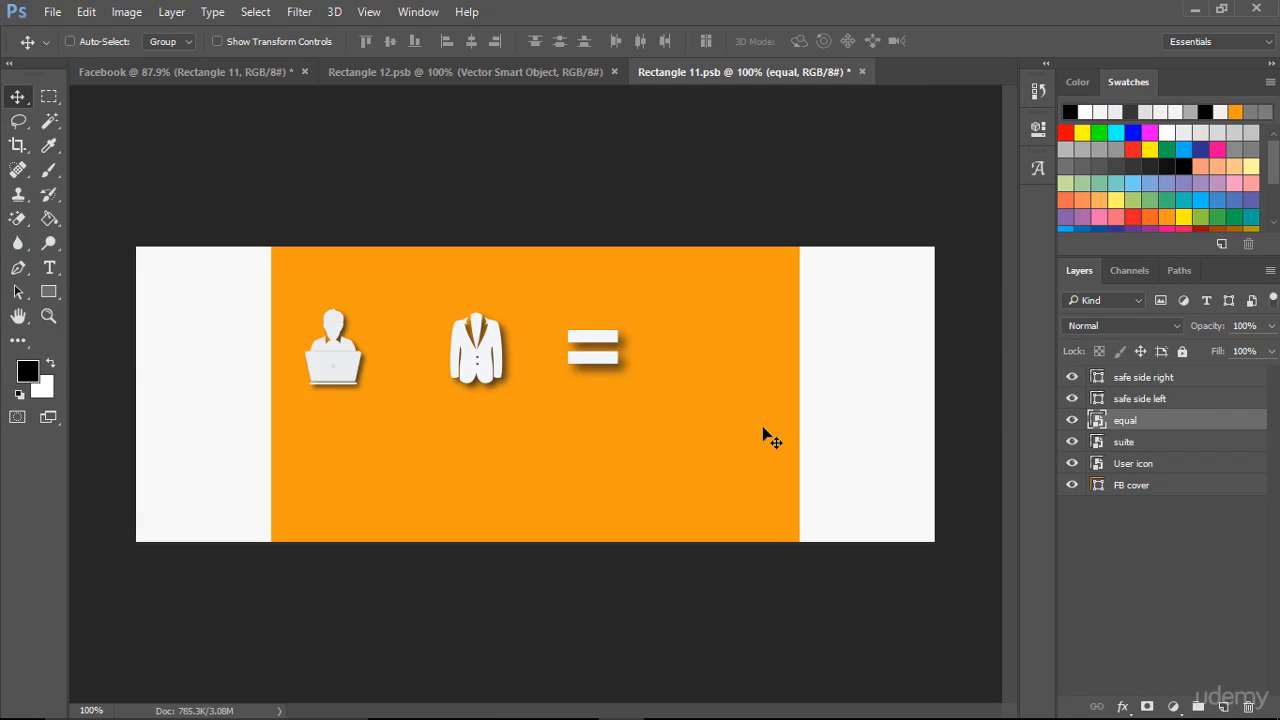
key(ctrl+super+Right)
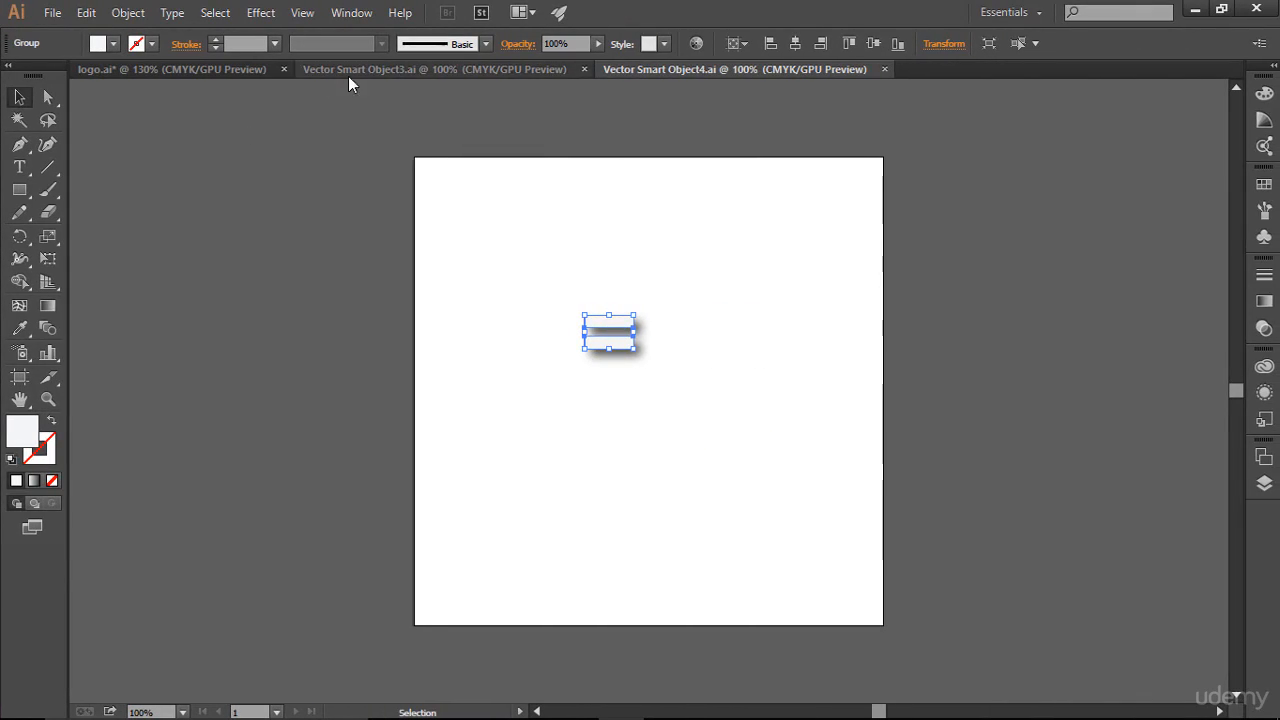
Step: Close the equals sign's file, copy the interview icon of two people at a desk from logo.ai, and return to Photoshop
click(885, 70)
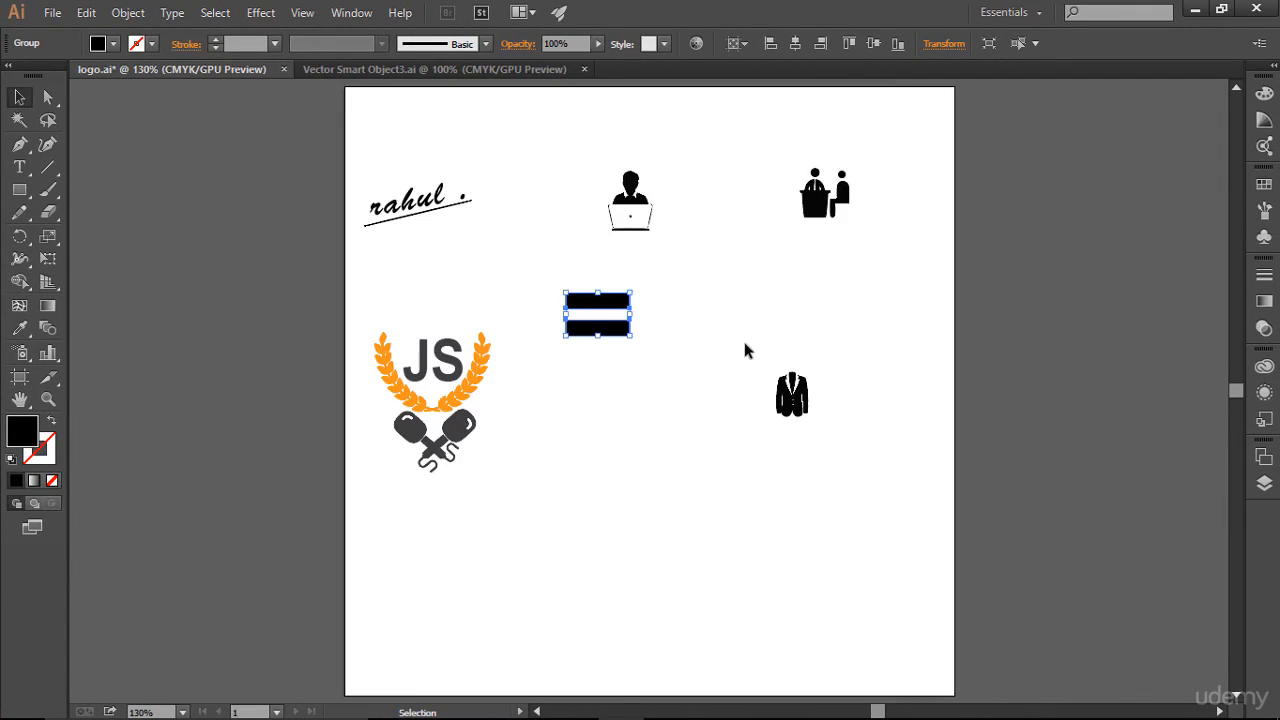
click(766, 214)
drag(775, 146, 843, 249)
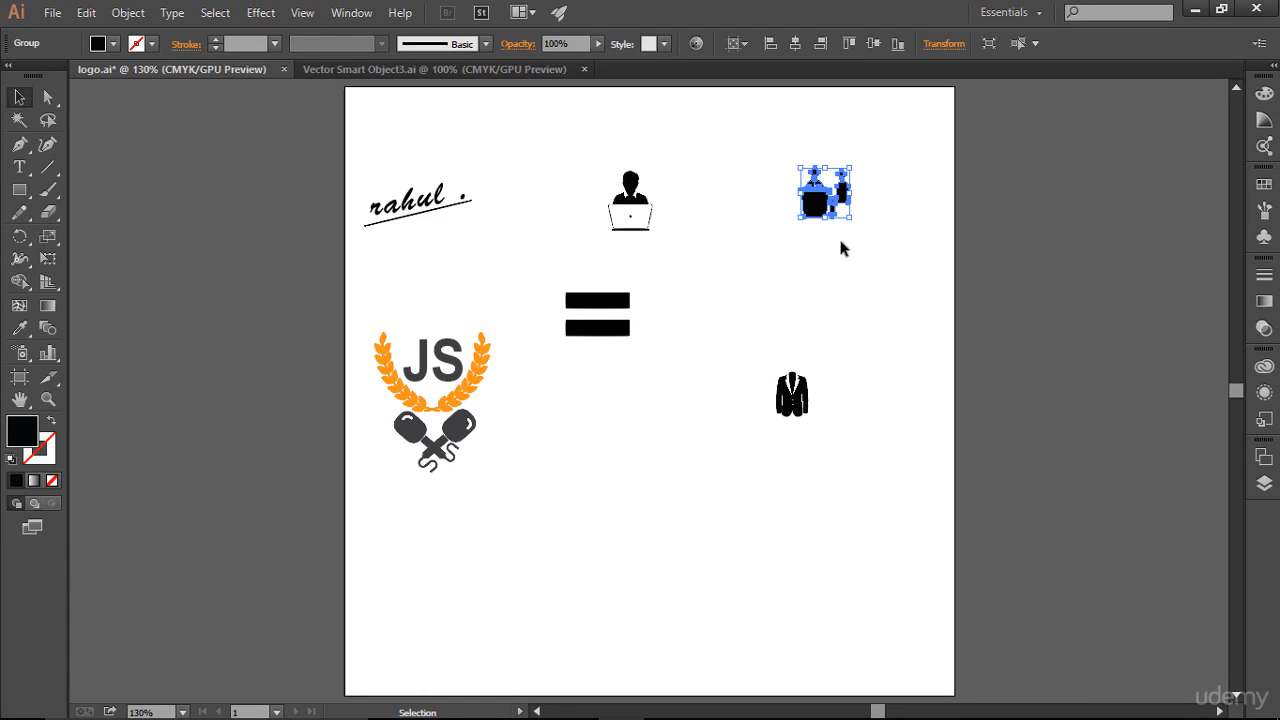
key(ctrl+super+Left)
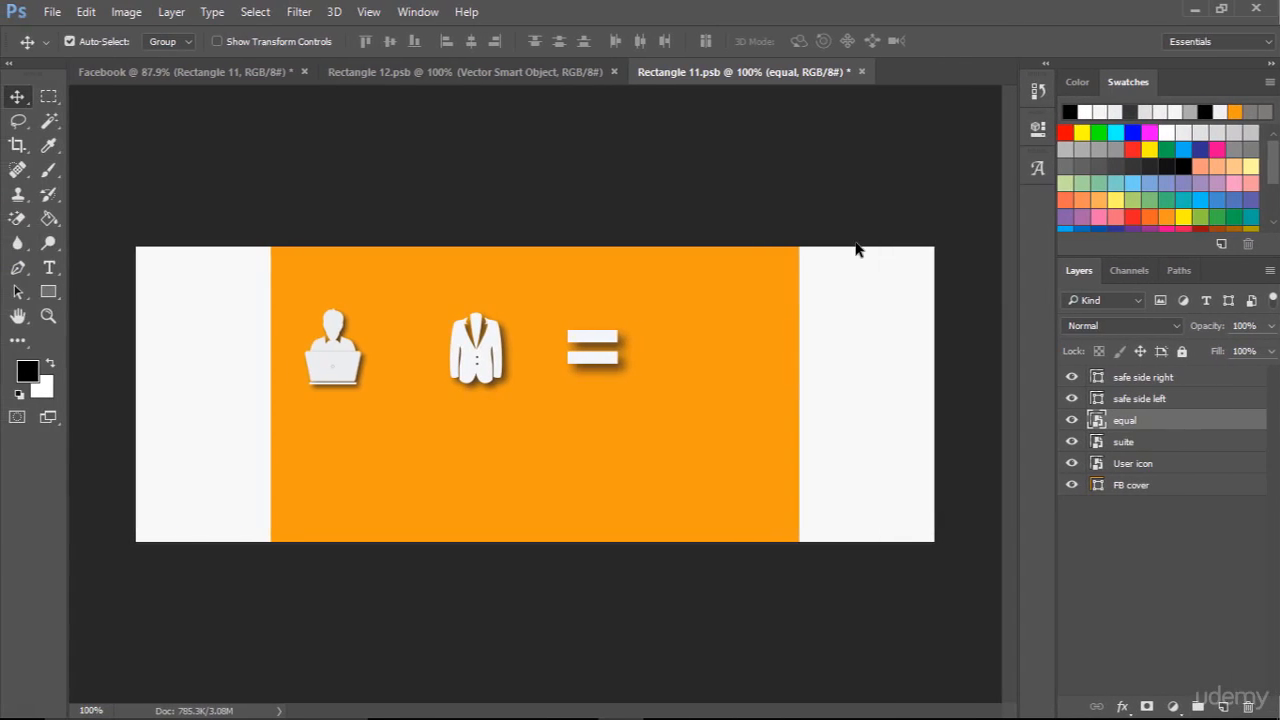
Step: Paste the interview icon as a smart object and place it to the right of the equals sign, level with the other icons
key(ctrl+v)
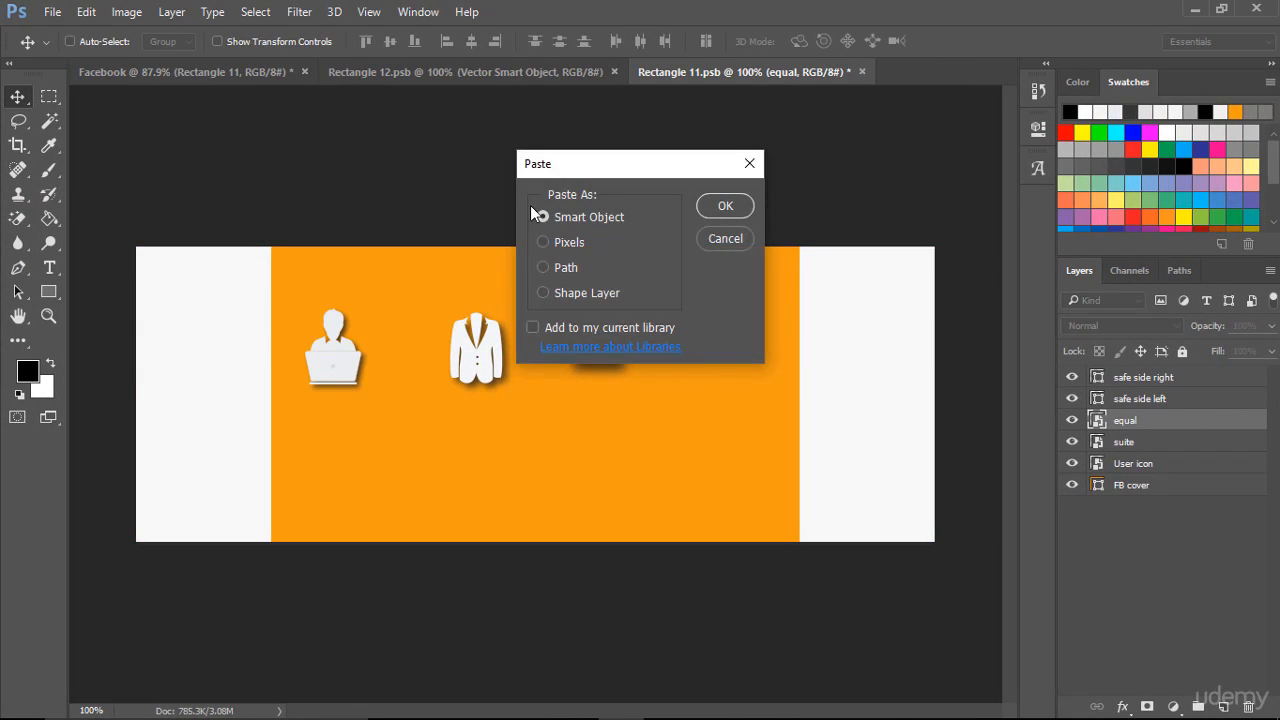
click(726, 207)
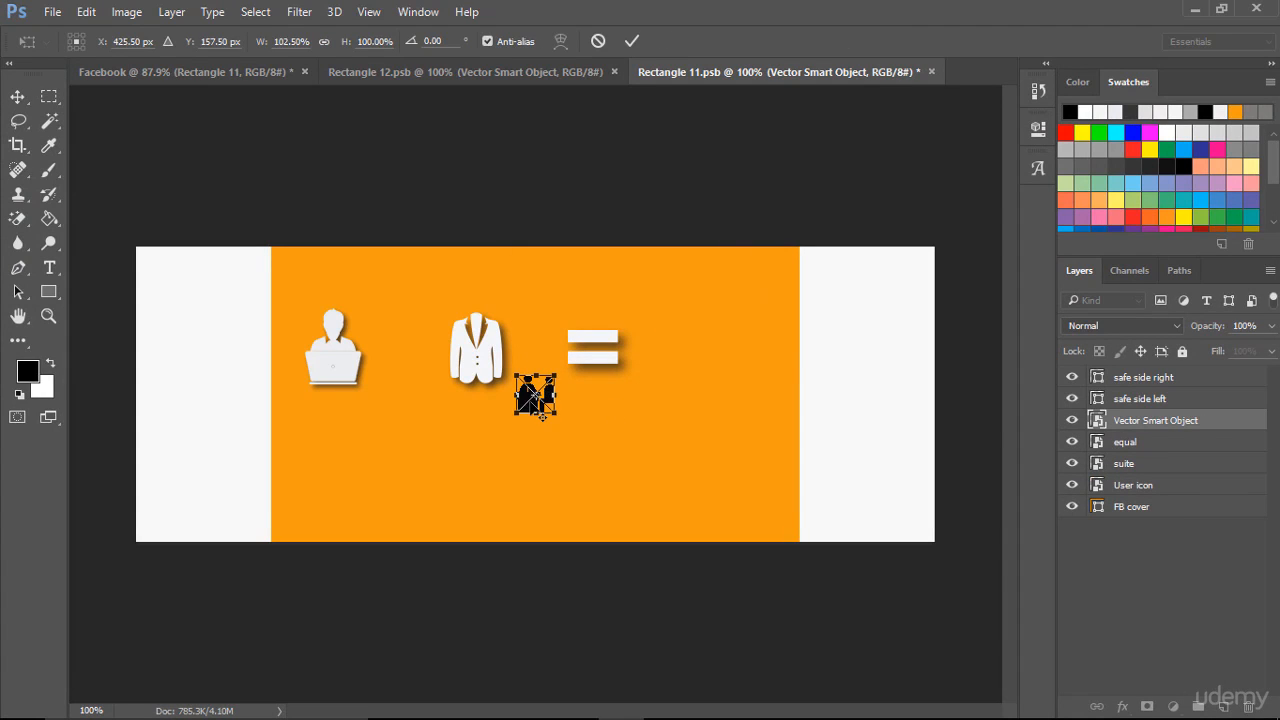
drag(538, 400, 732, 372)
key(Up)
key(Up)
key(Up)
key(Up)
key(Up)
key(Up)
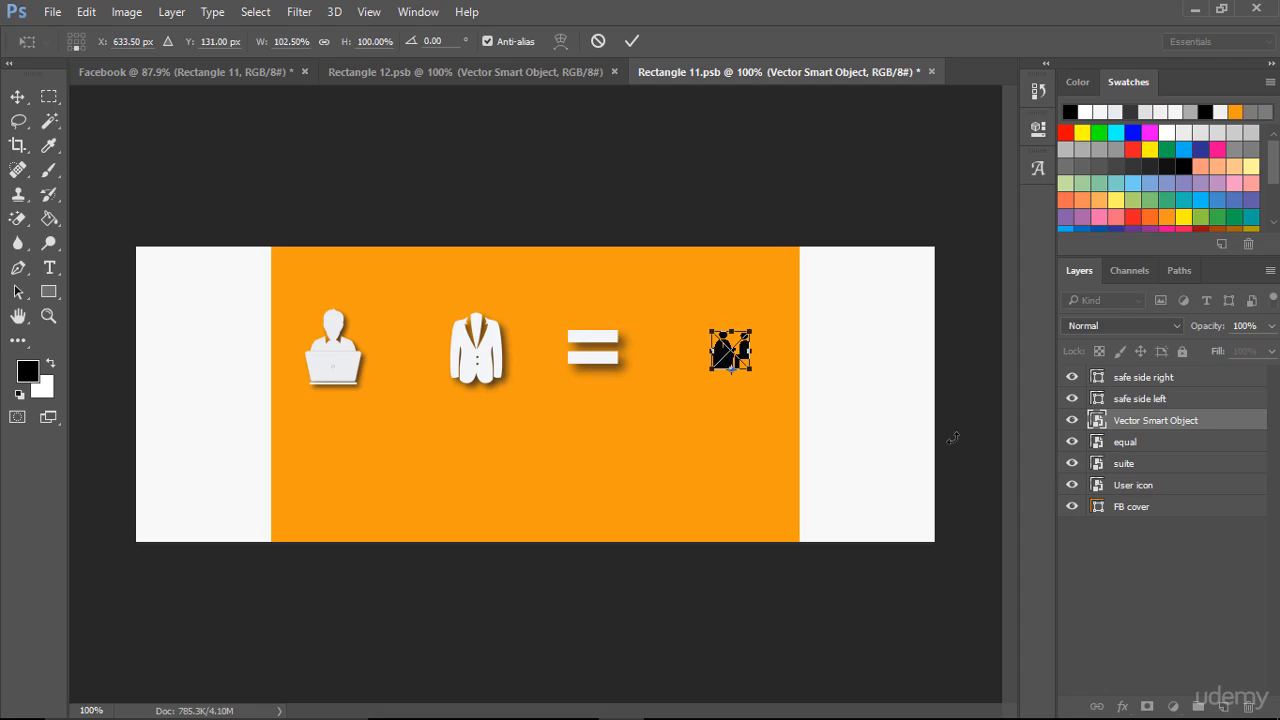
key(Up)
click(631, 45)
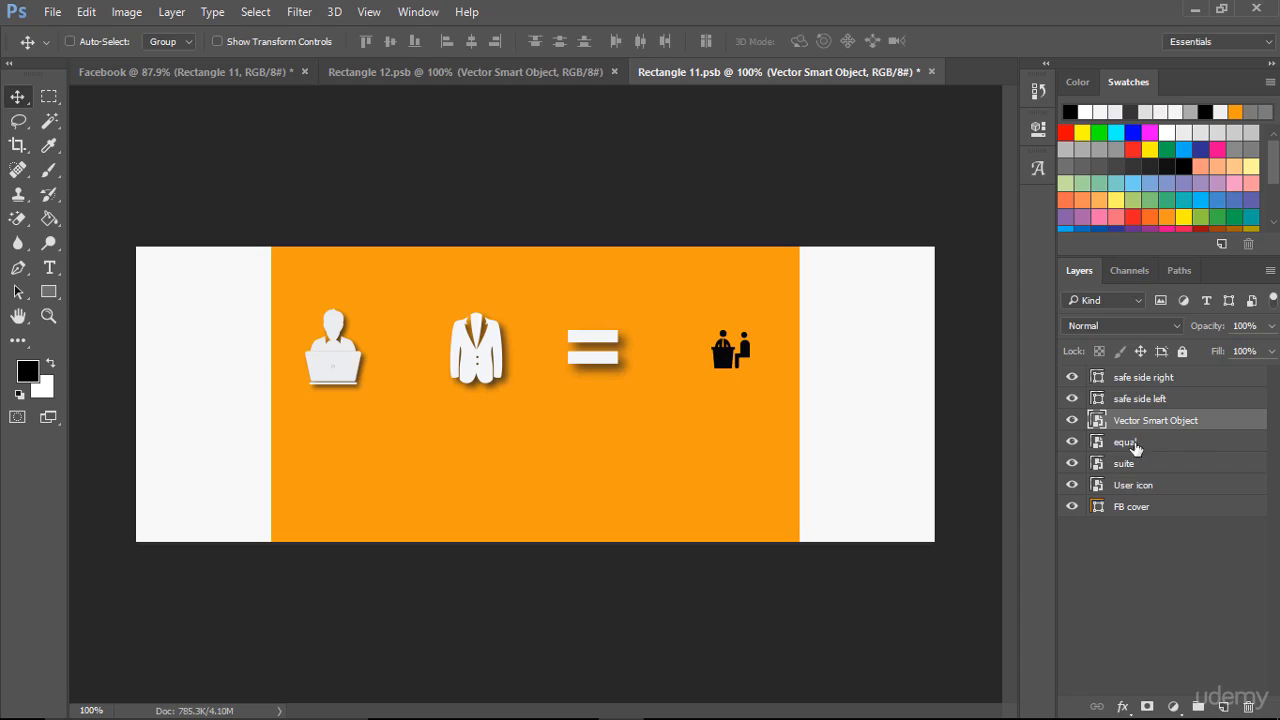
Step: Rename the pasted icon's layer as interview
double_click(1156, 421)
text(in)
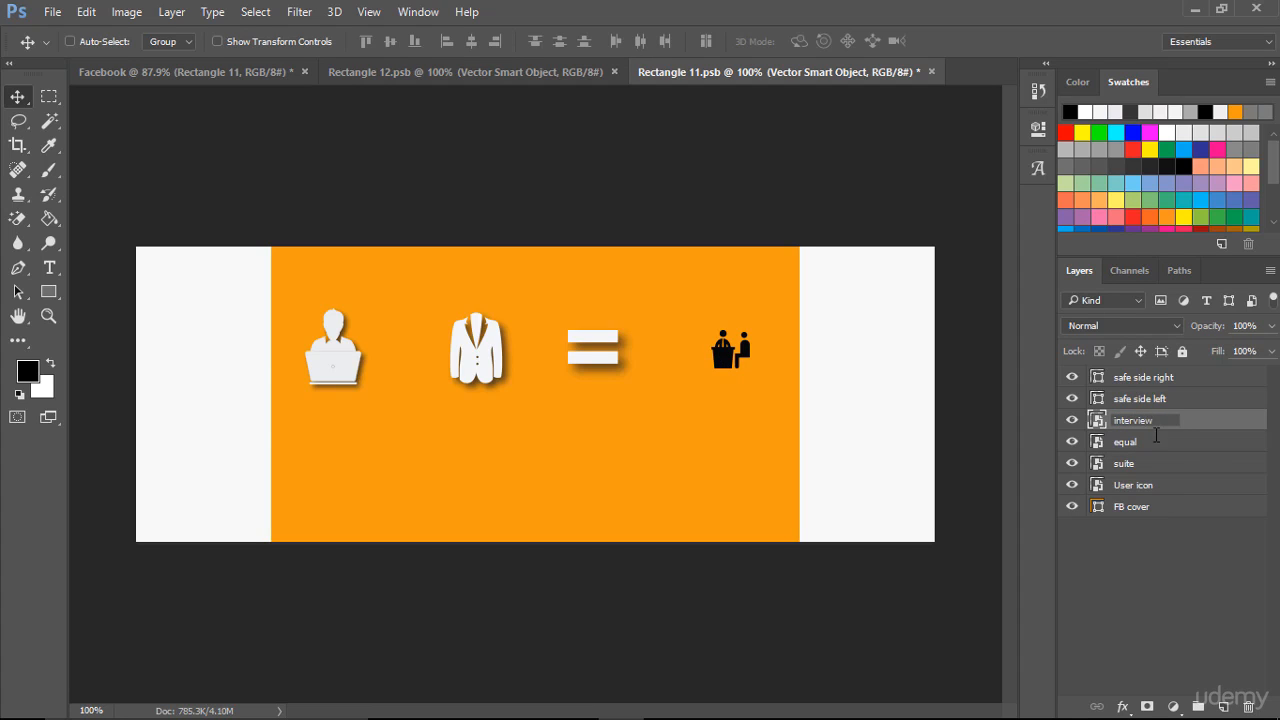
text(terview)
key(Return)
Step: Open the interview smart object in Illustrator, enlarge the icon and move it closer to the artboard's centre
double_click(1097, 420)
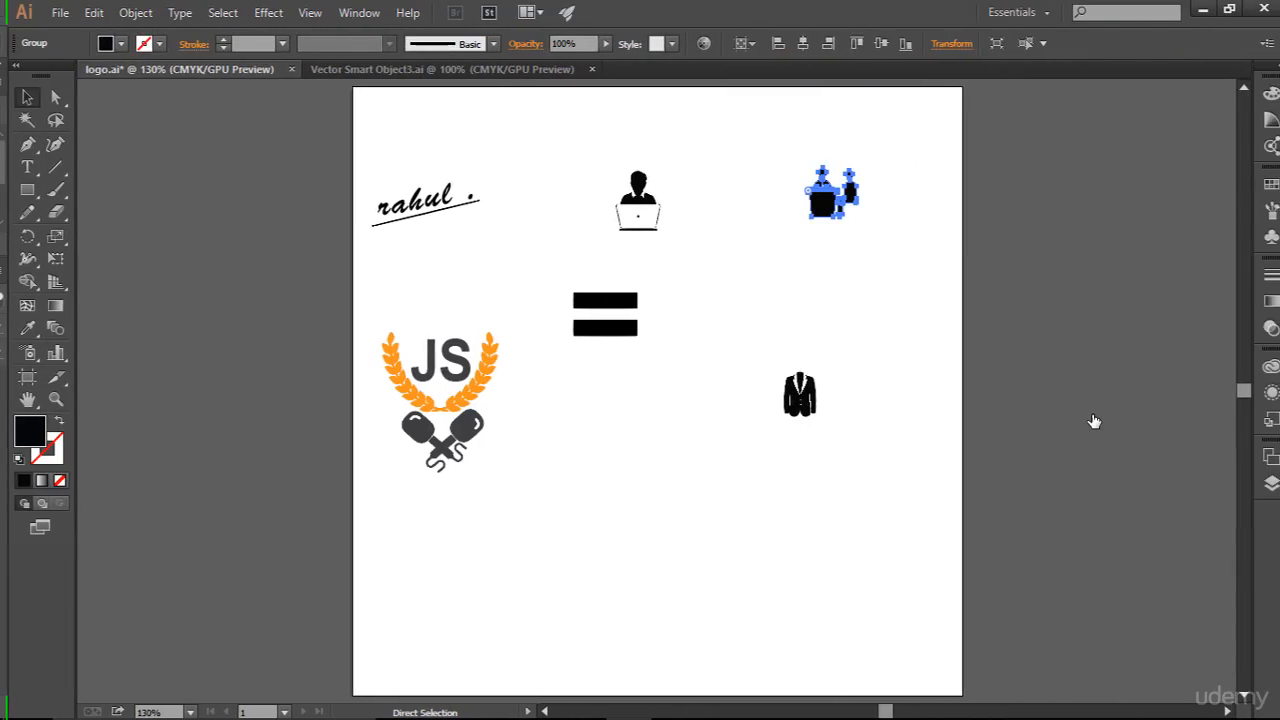
drag(866, 316, 868, 318)
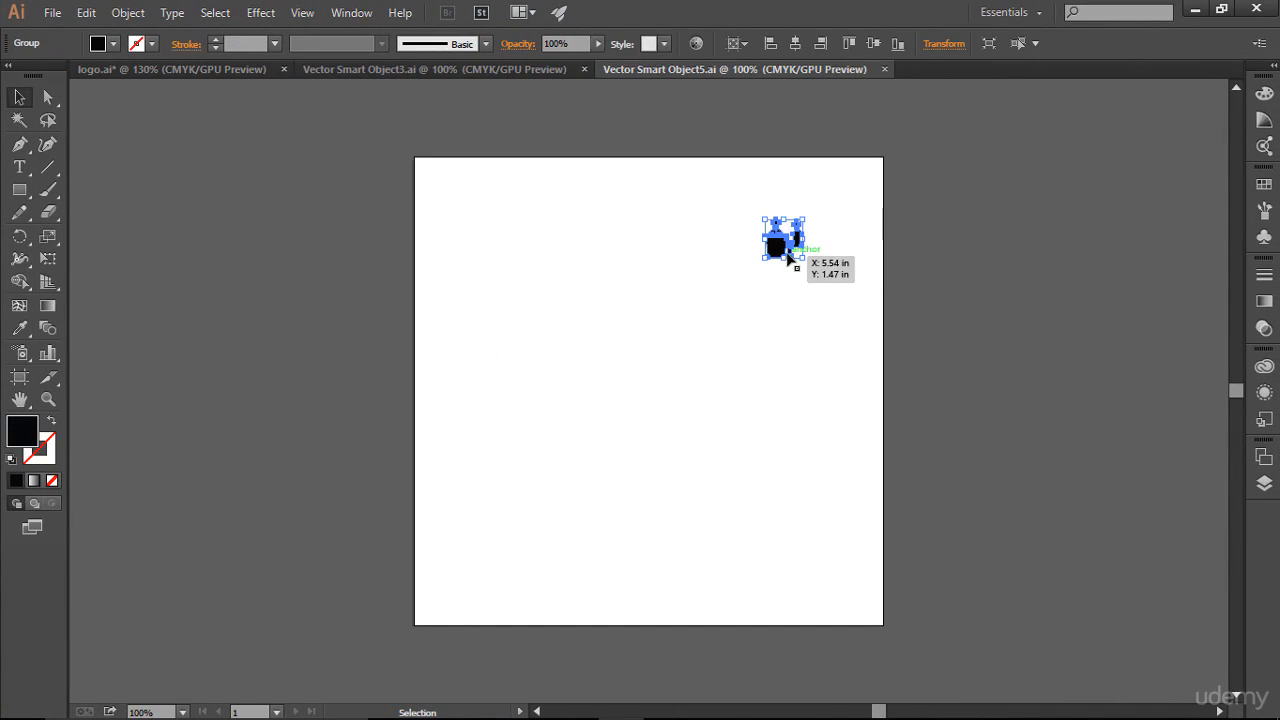
drag(791, 254, 664, 342)
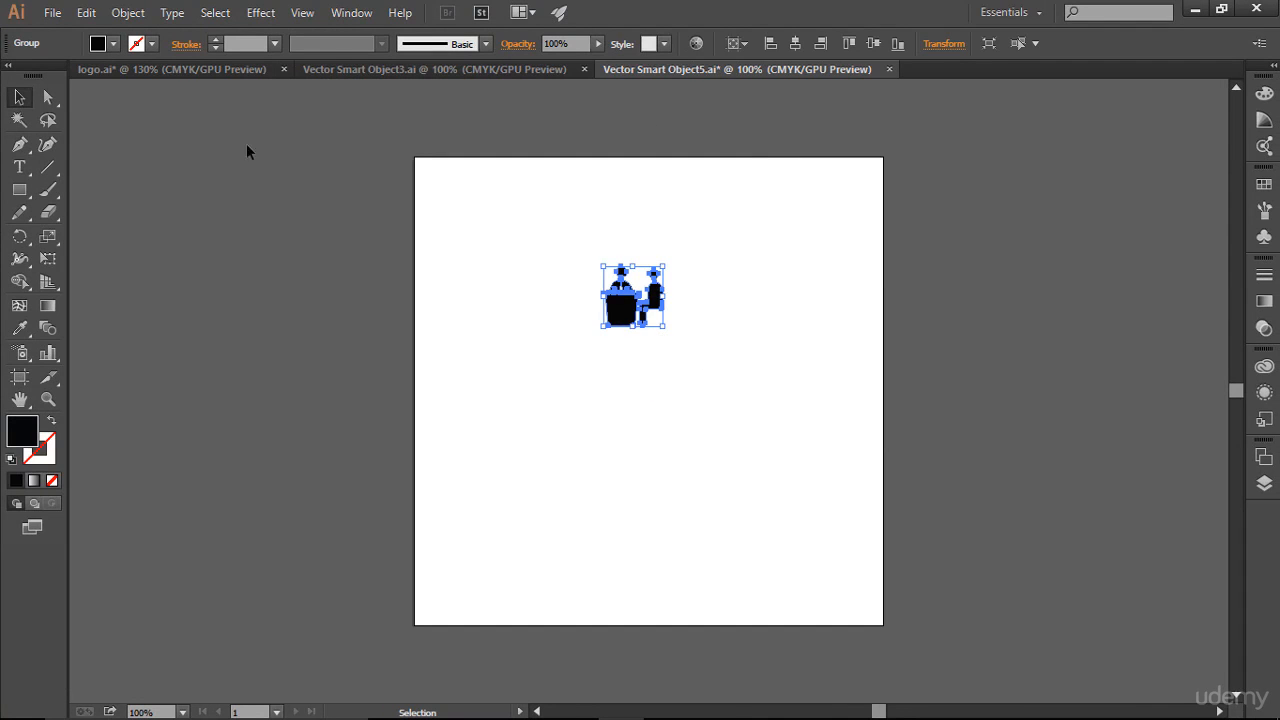
Step: Recolour the interview icon with the same light grey fill as the other icons
double_click(25, 428)
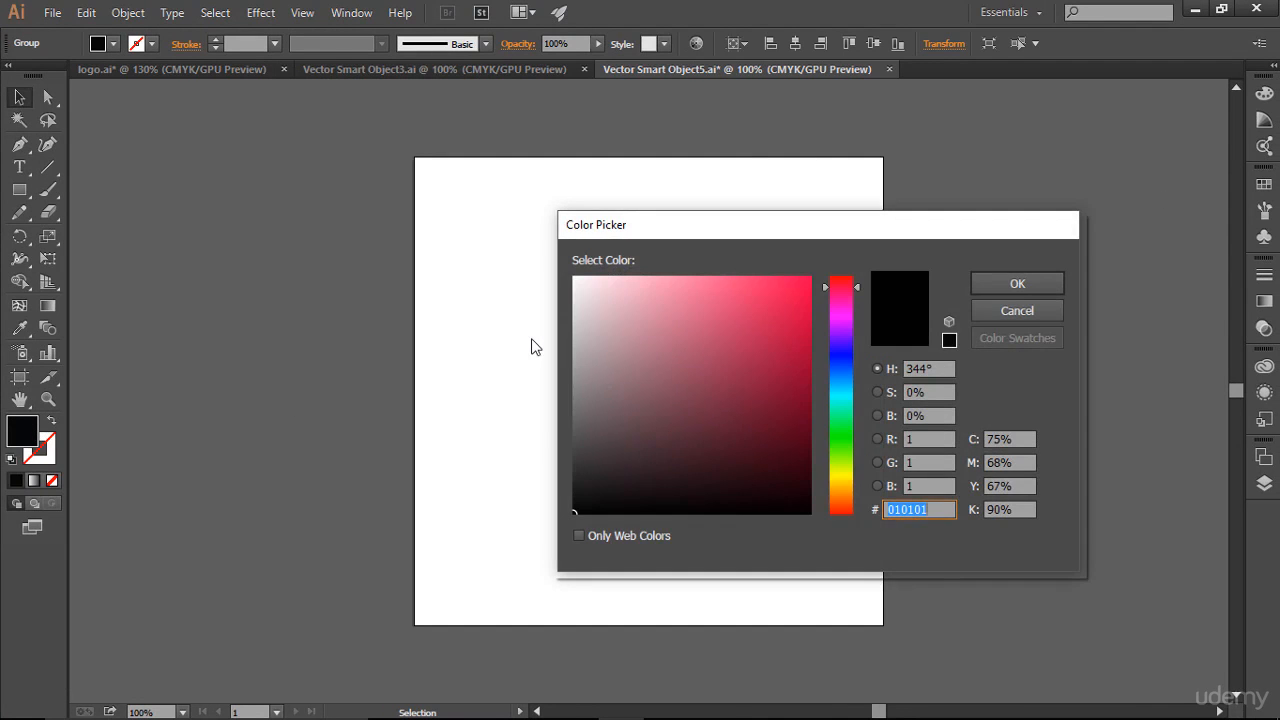
click(593, 300)
click(574, 279)
click(1000, 290)
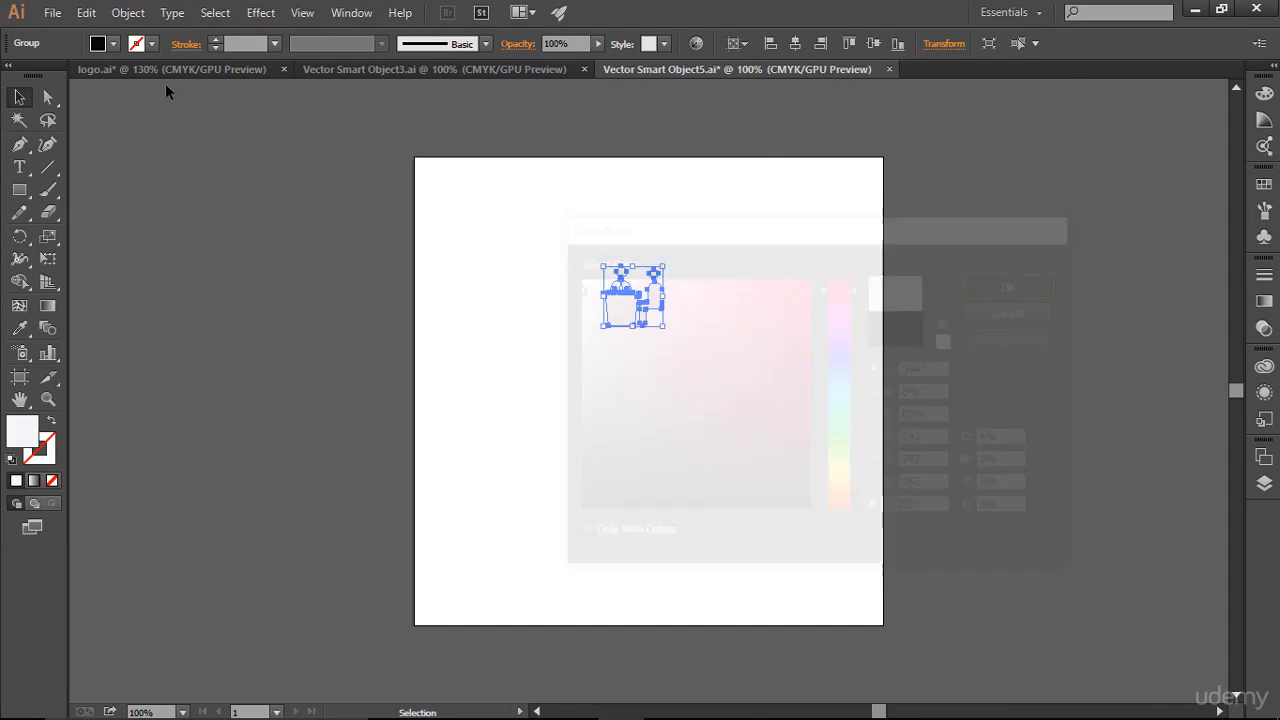
Step: Apply a drop shadow to the interview icon, save the smart object and return to Photoshop
click(260, 13)
mouse_move(430, 225)
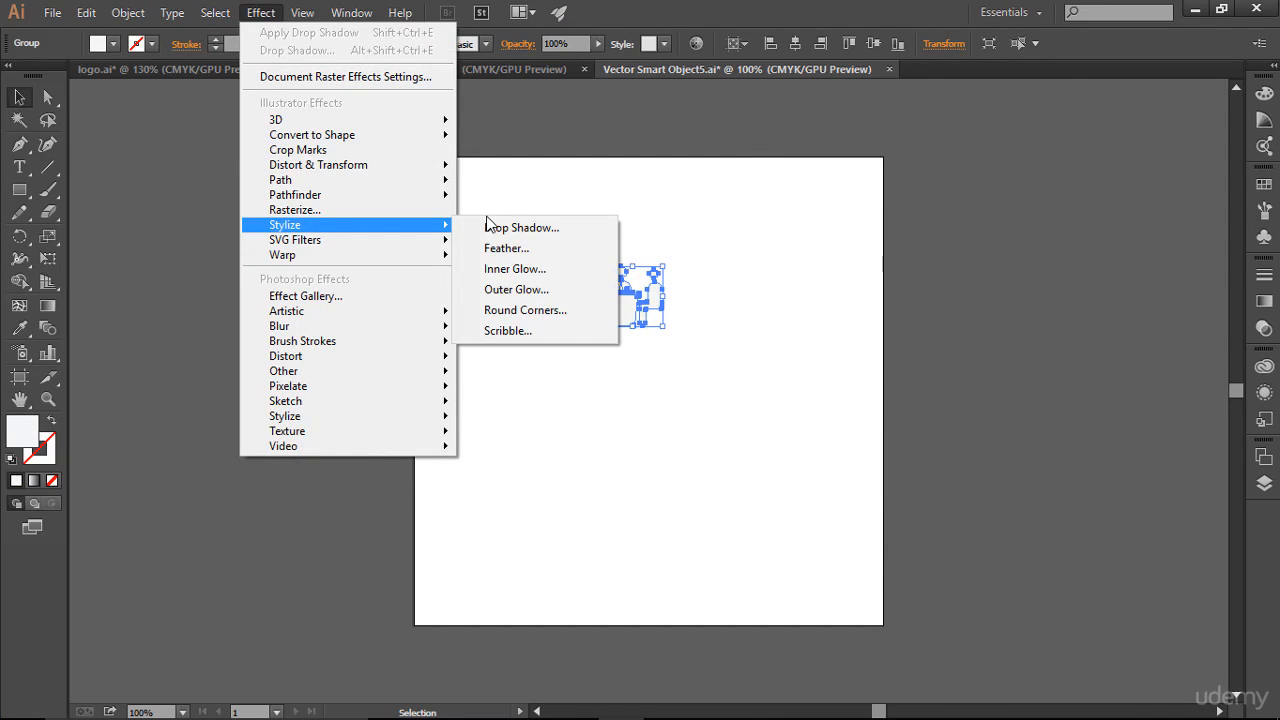
click(521, 228)
click(906, 358)
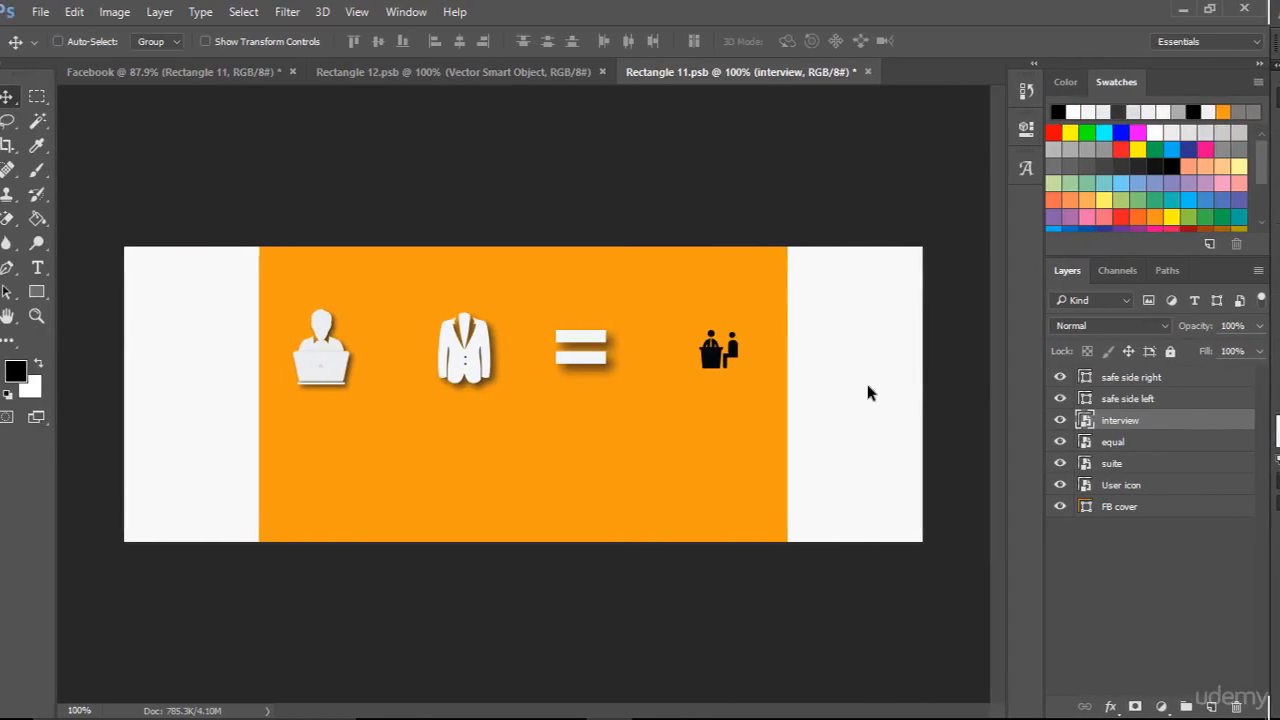
Step: Scale the interview layer up slightly in Photoshop and commit the transform
key(ctrl)
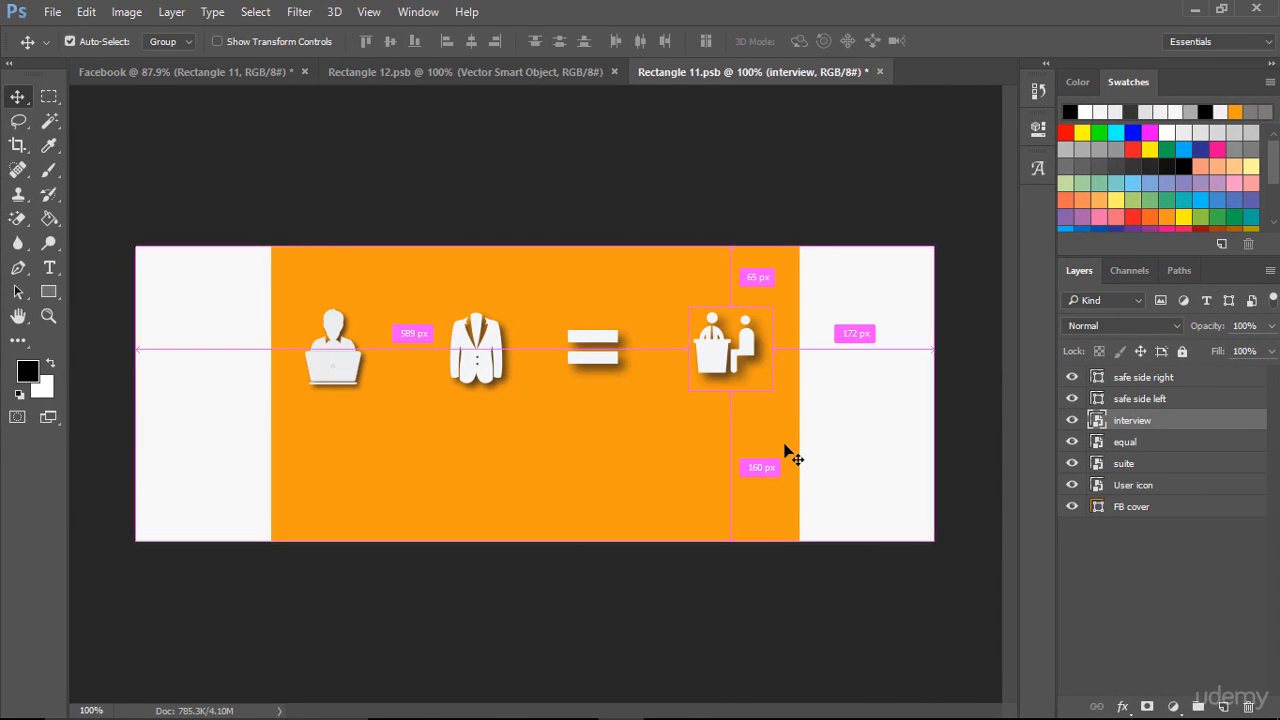
key(ctrl+t)
drag(777, 395, 784, 402)
click(631, 41)
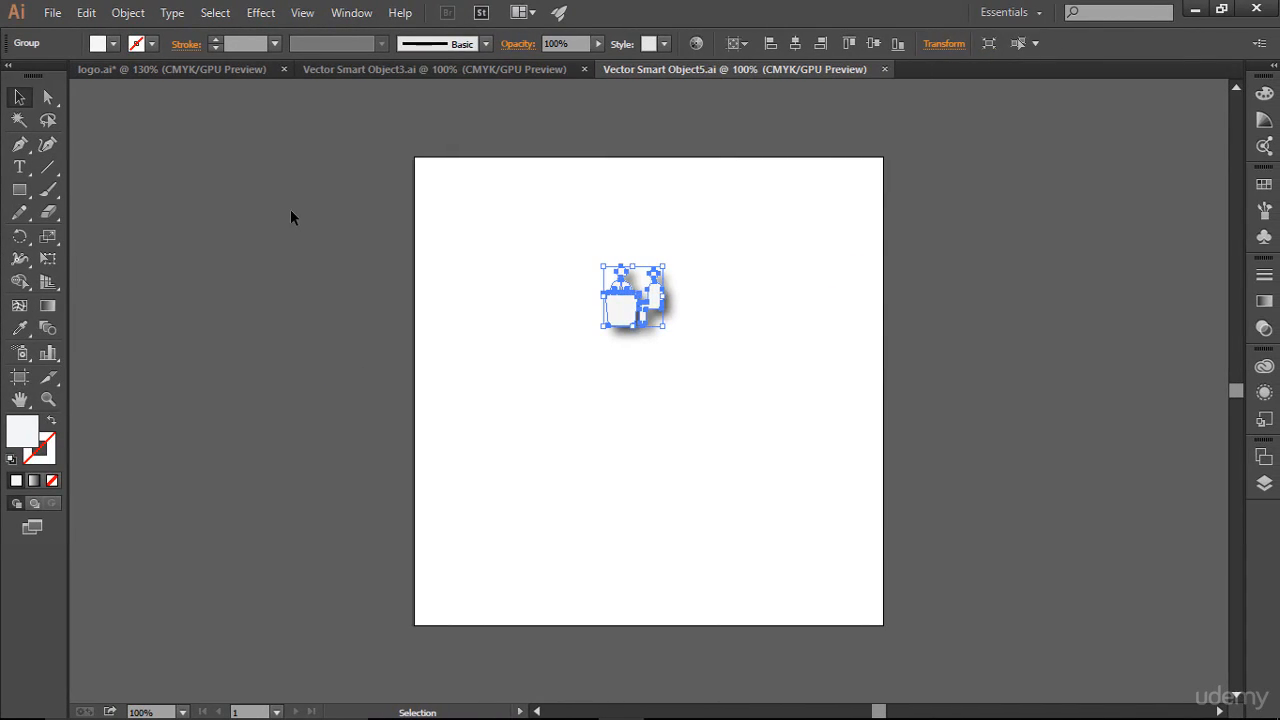
Step: Switch to Illustrator and add a 50 pt plus sign as text below the interview icon
click(290, 217)
click(19, 167)
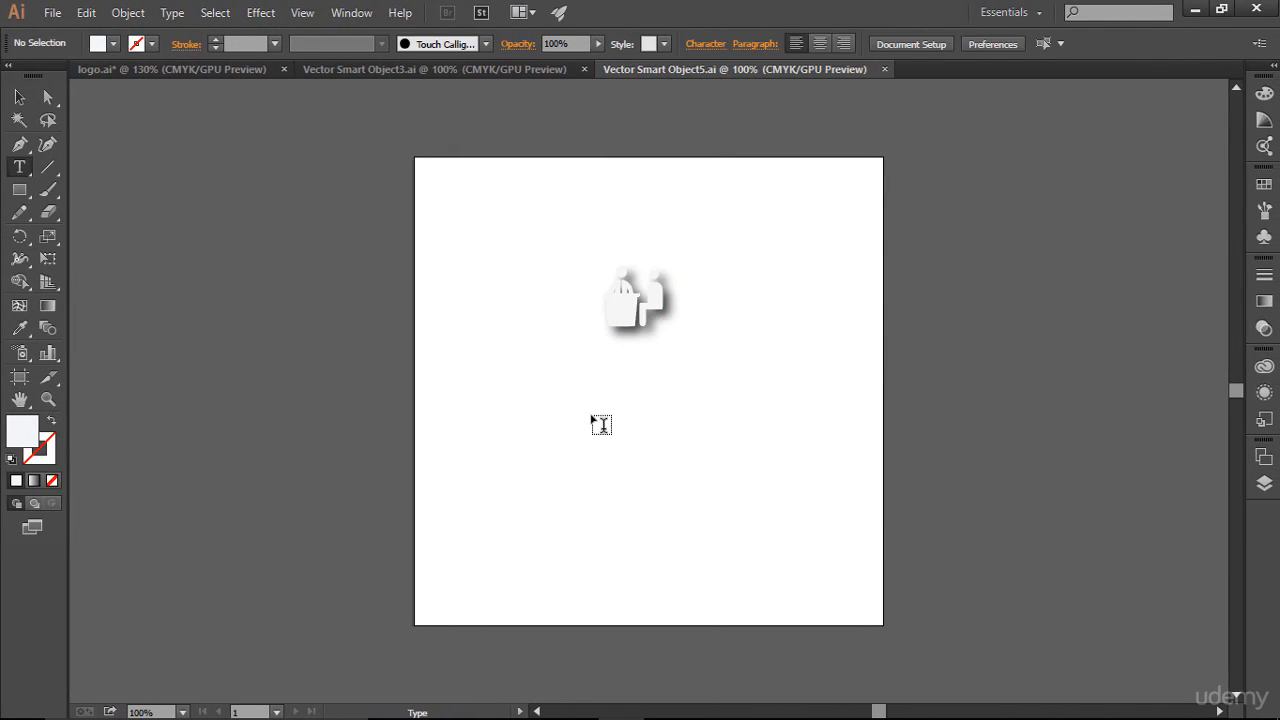
click(593, 425)
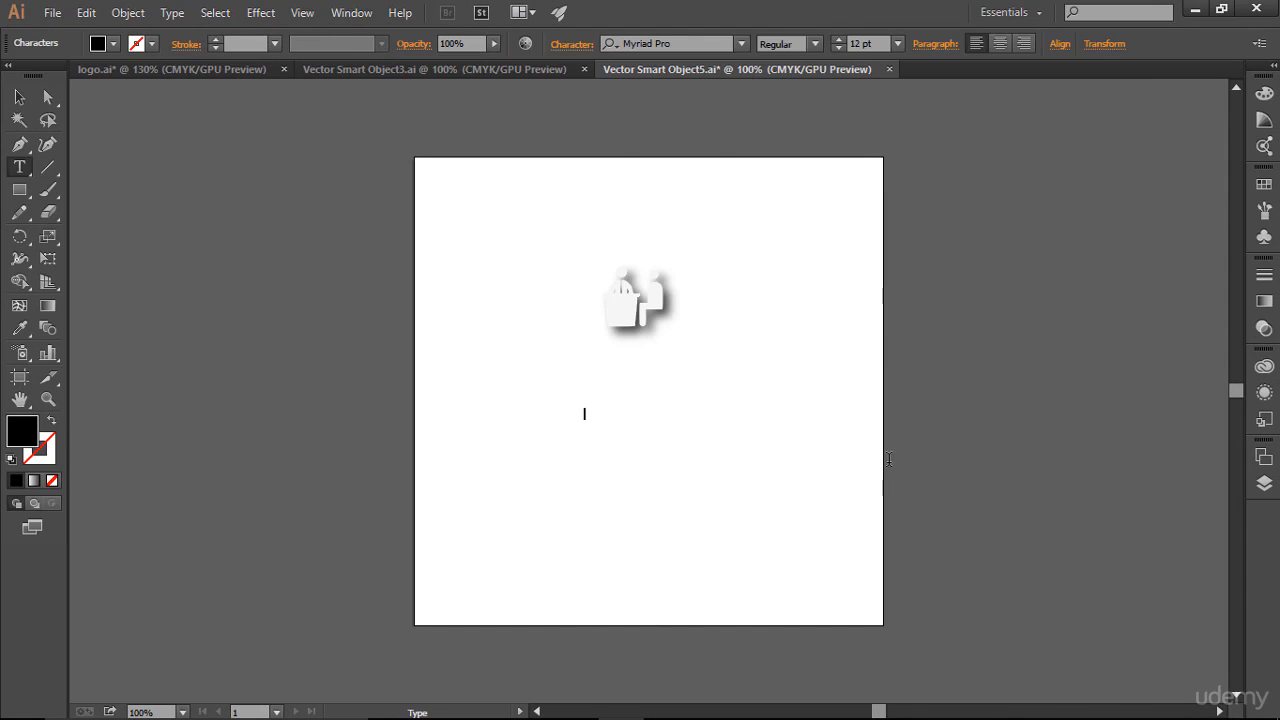
key(ctrl+Return)
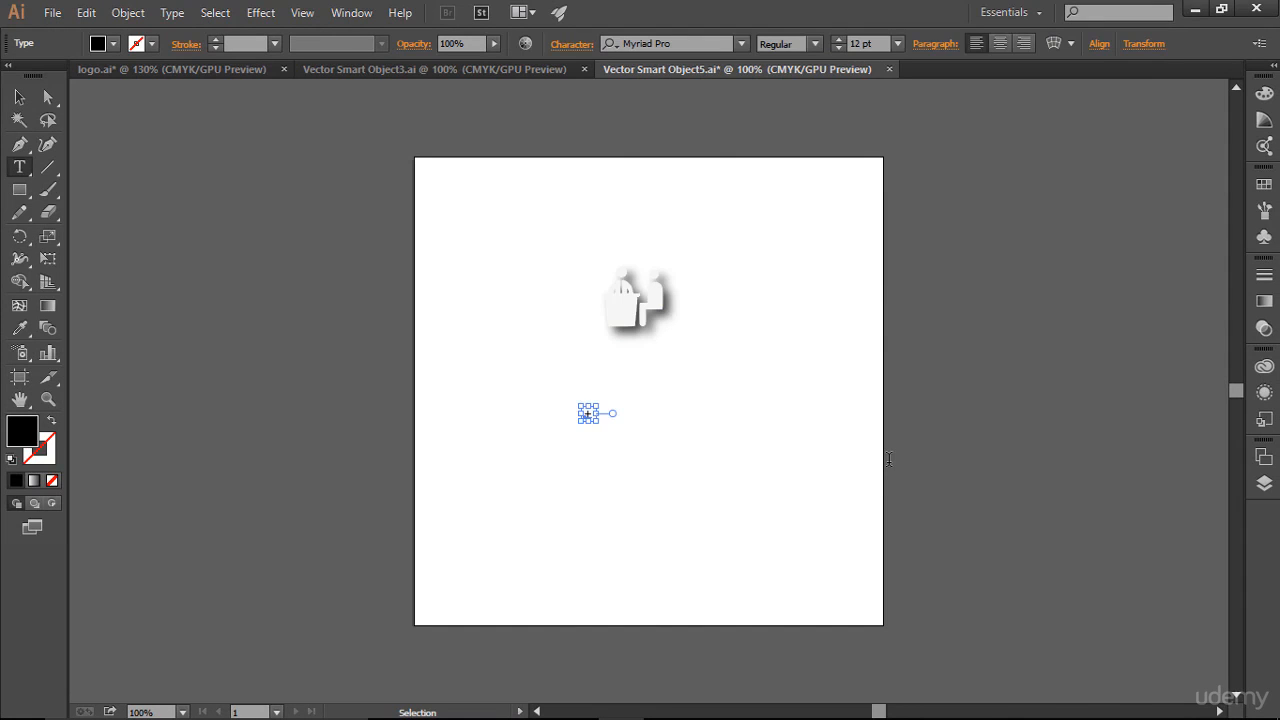
click(843, 40)
click(843, 40)
click(843, 40)
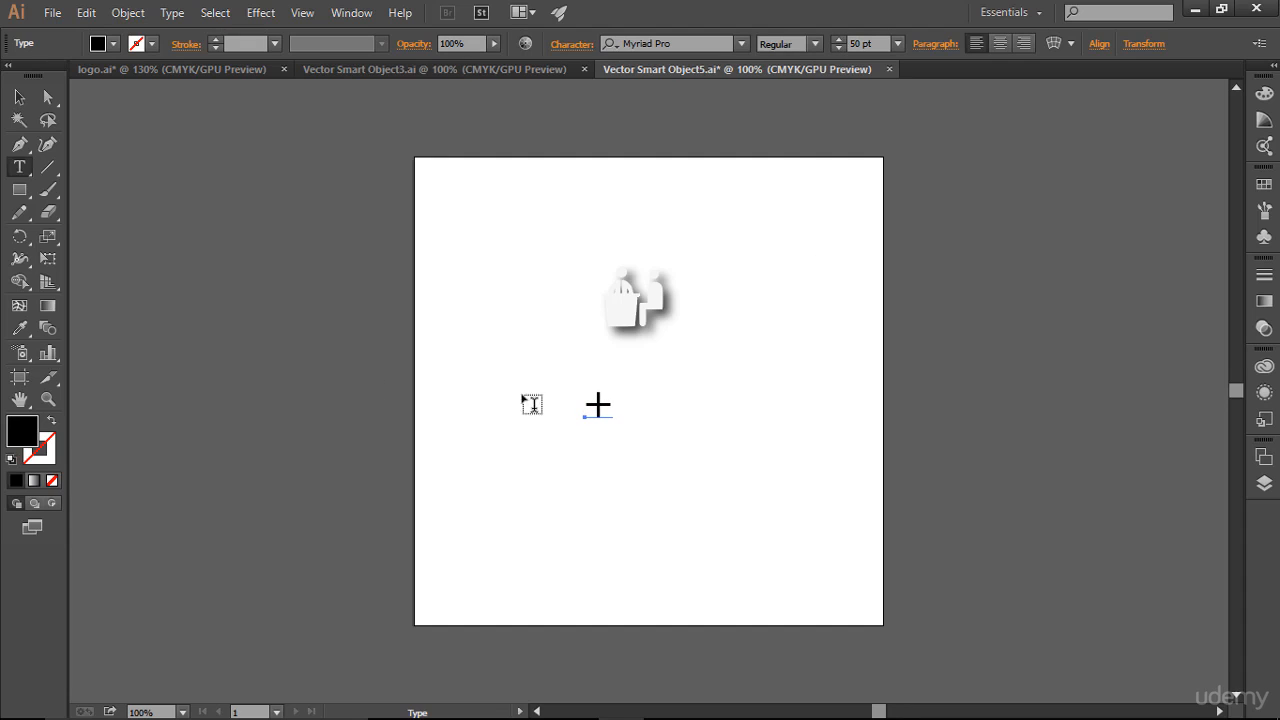
Step: Convert the plus sign to outlines, copy it and return to Photoshop
click(19, 97)
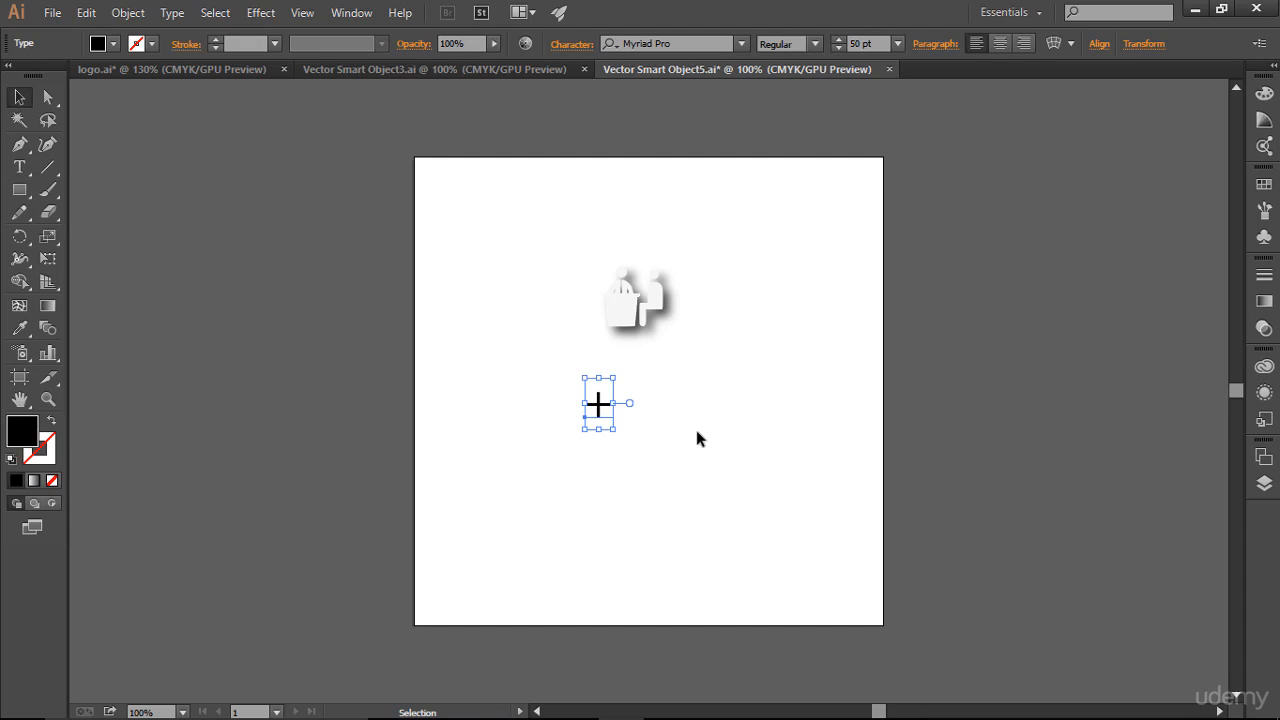
right_click(604, 397)
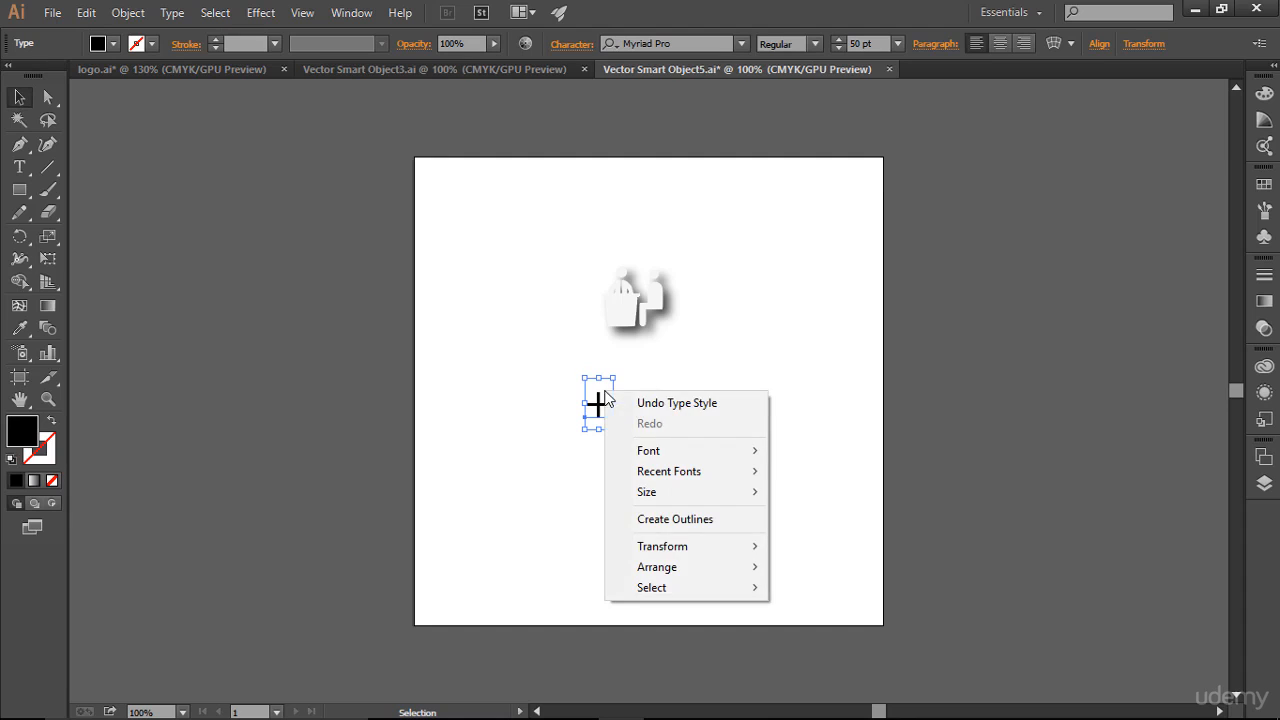
click(675, 519)
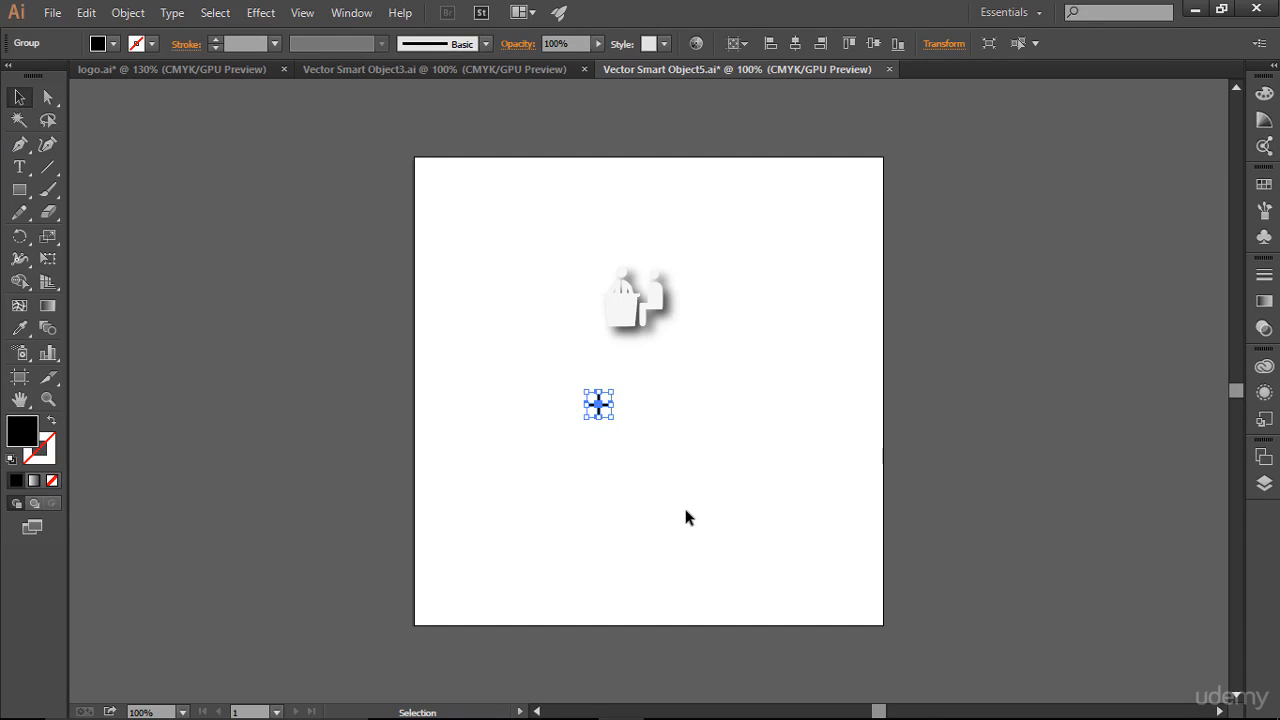
key(ctrl+c)
key(alt+Tab)
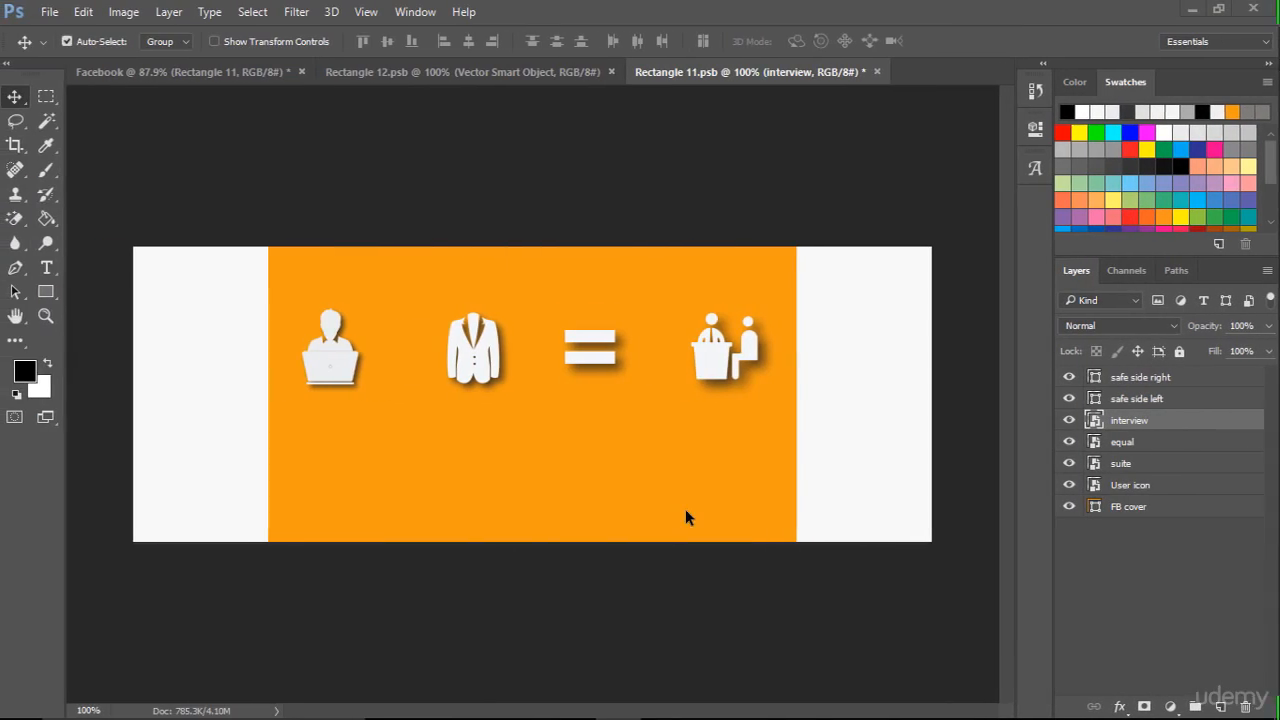
Step: Paste the plus sign as a smart object and place it between the laptop user and suit icons
key(ctrl+v)
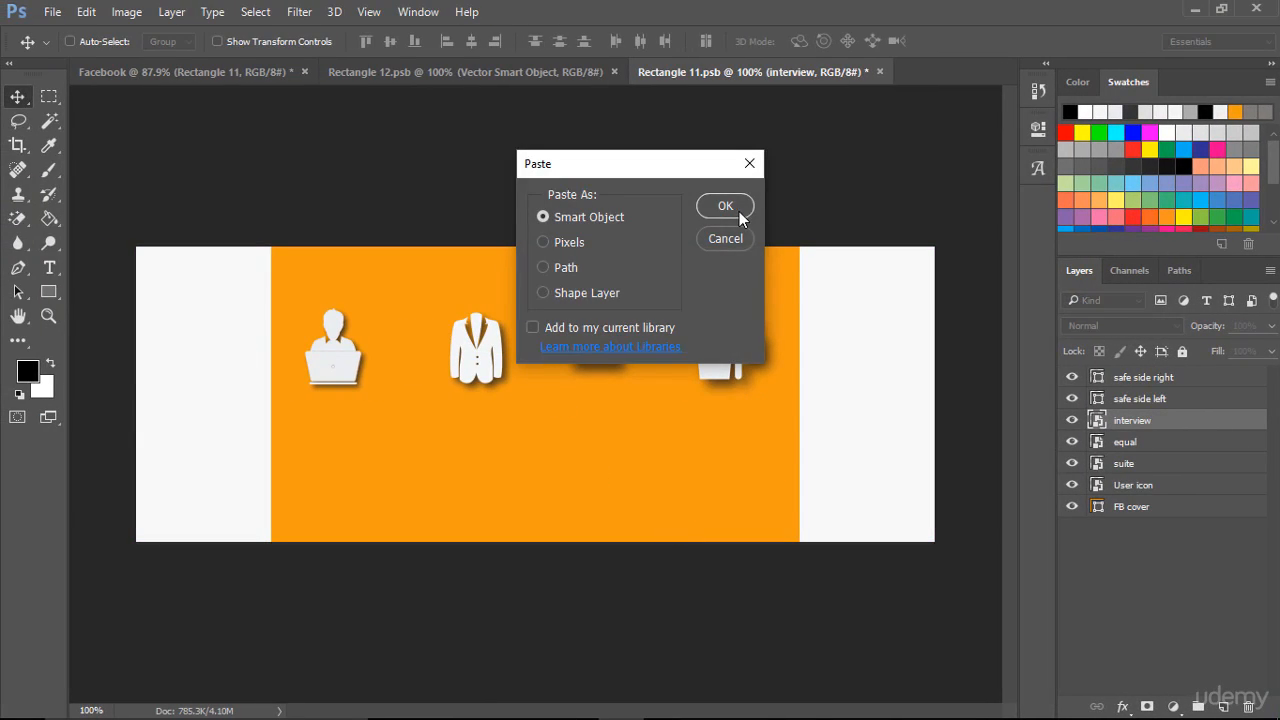
click(725, 206)
drag(534, 397, 406, 354)
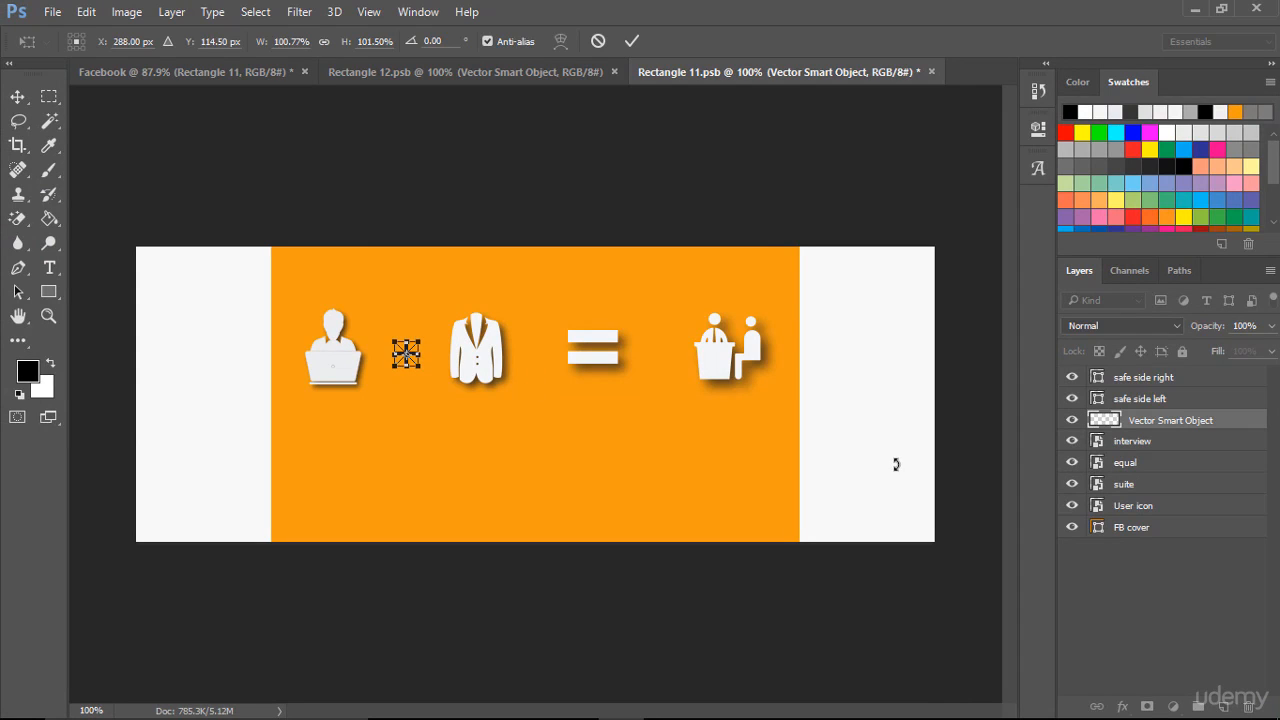
key(Up)
click(631, 41)
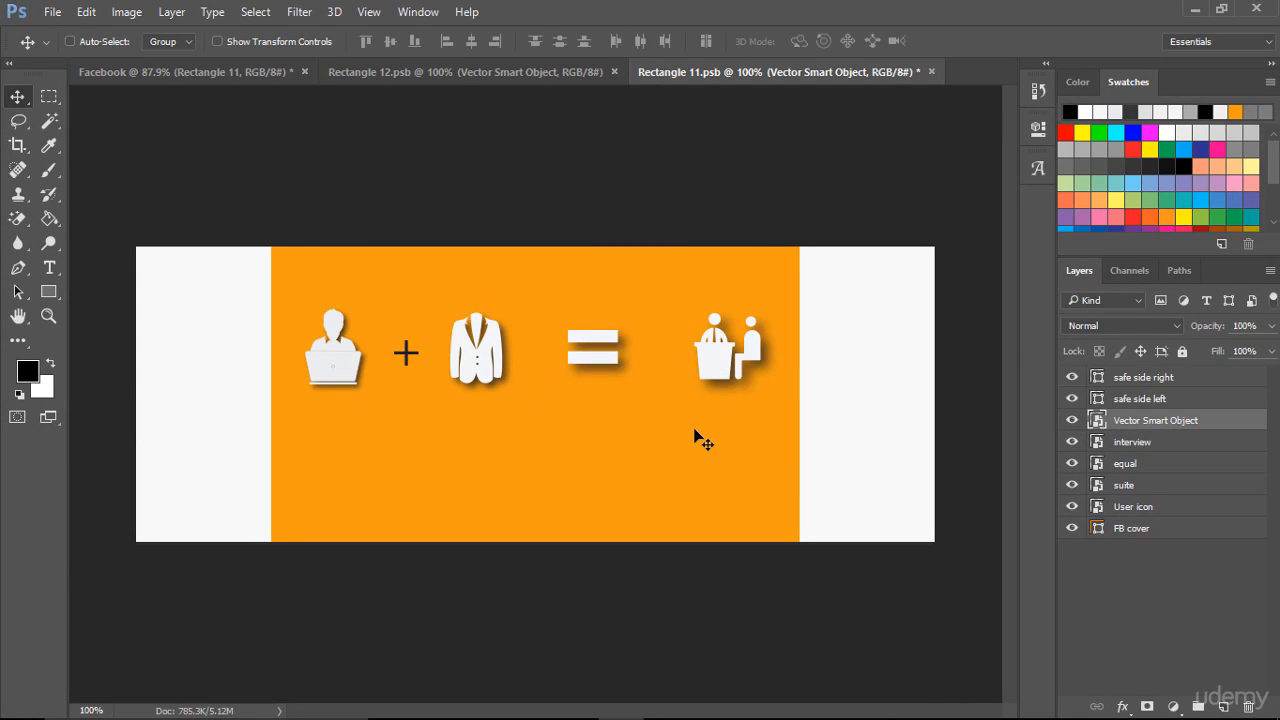
Step: Rename the pasted plus sign layer as add
double_click(1157, 421)
text(add)
click(1210, 576)
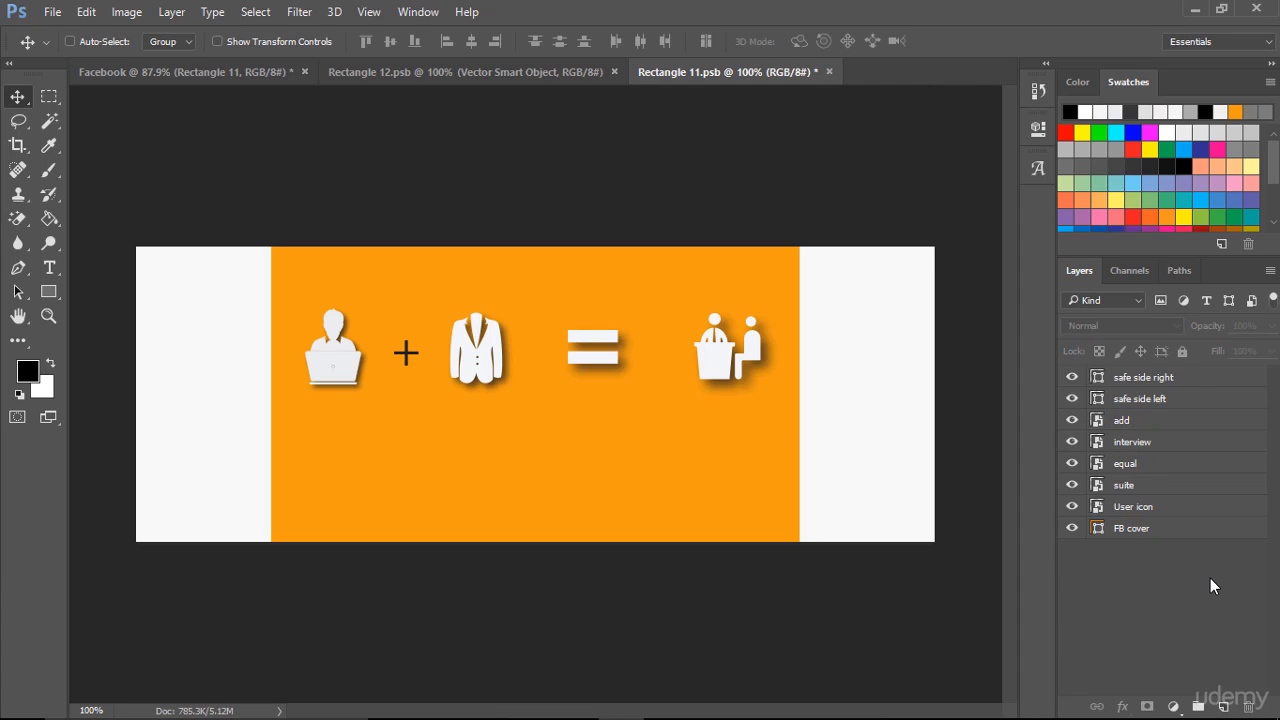
Step: Open the add smart object in Illustrator and set the plus sign's fill colour to f4f4f4
click(1121, 424)
double_click(1097, 421)
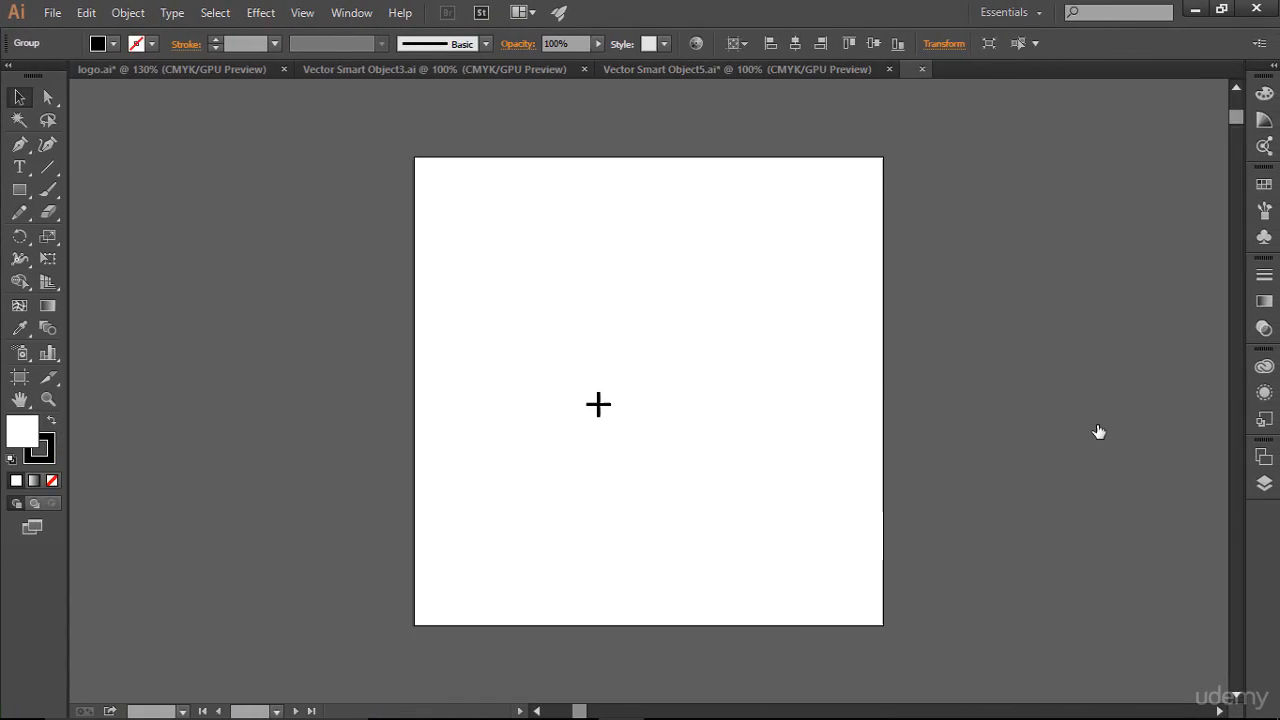
click(598, 404)
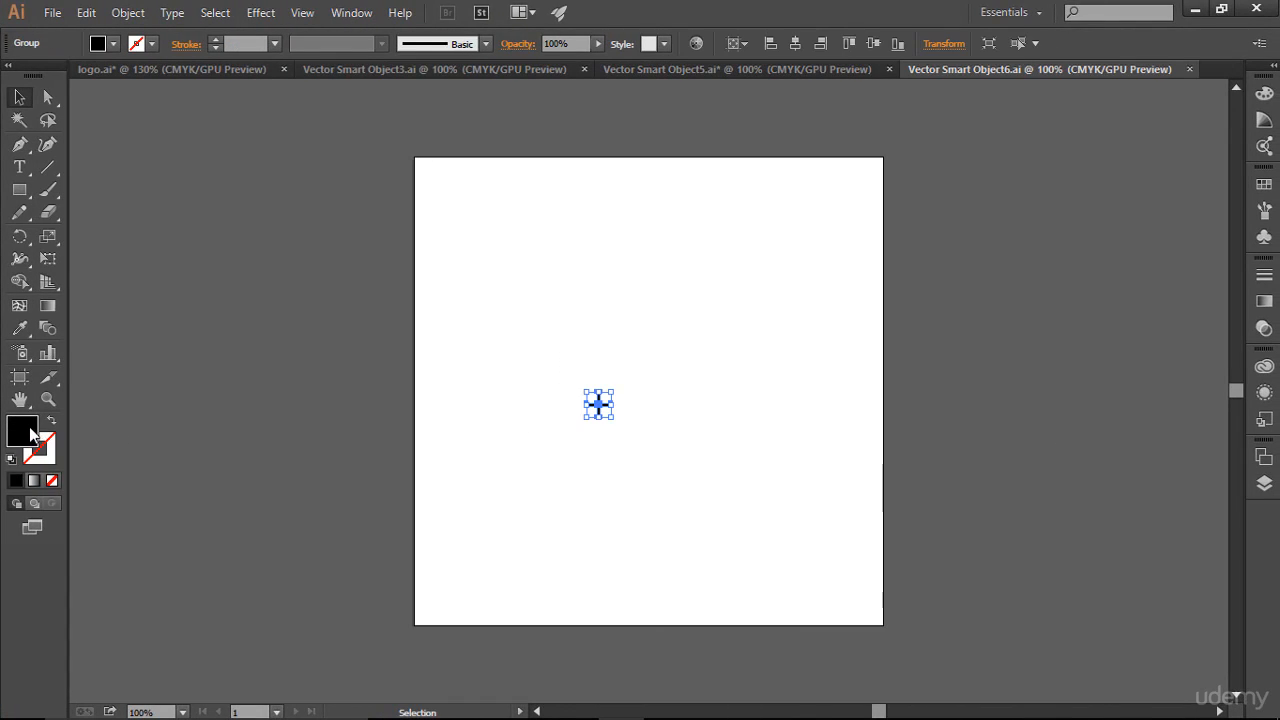
double_click(26, 432)
text(f4f4f4)
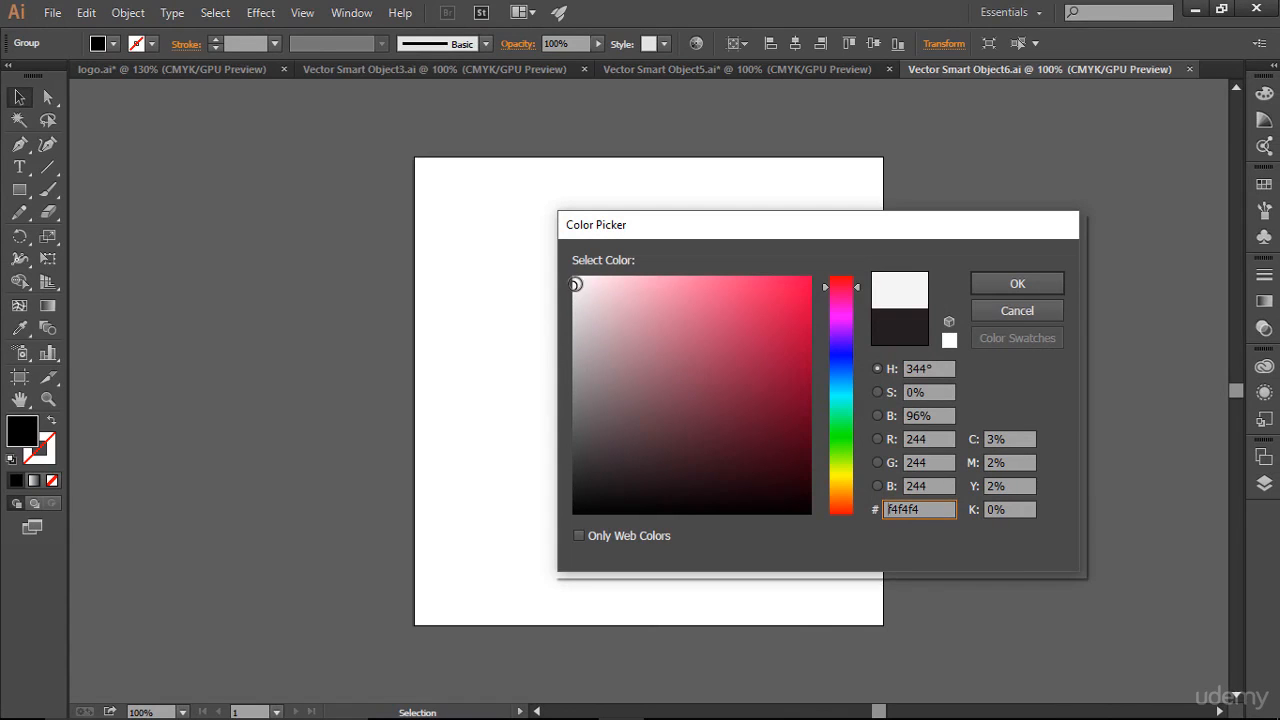
click(1034, 286)
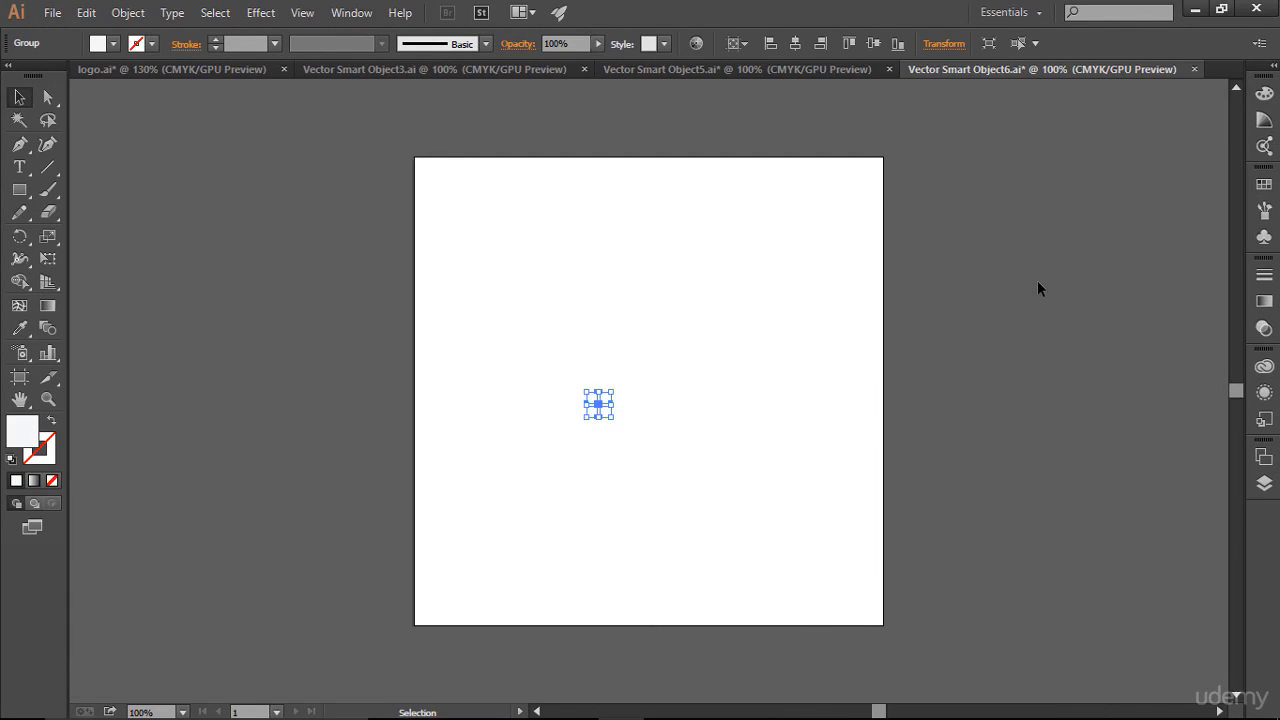
Step: Apply the Stylize Drop Shadow effect to the plus sign and save the smart object back to Photoshop
click(261, 12)
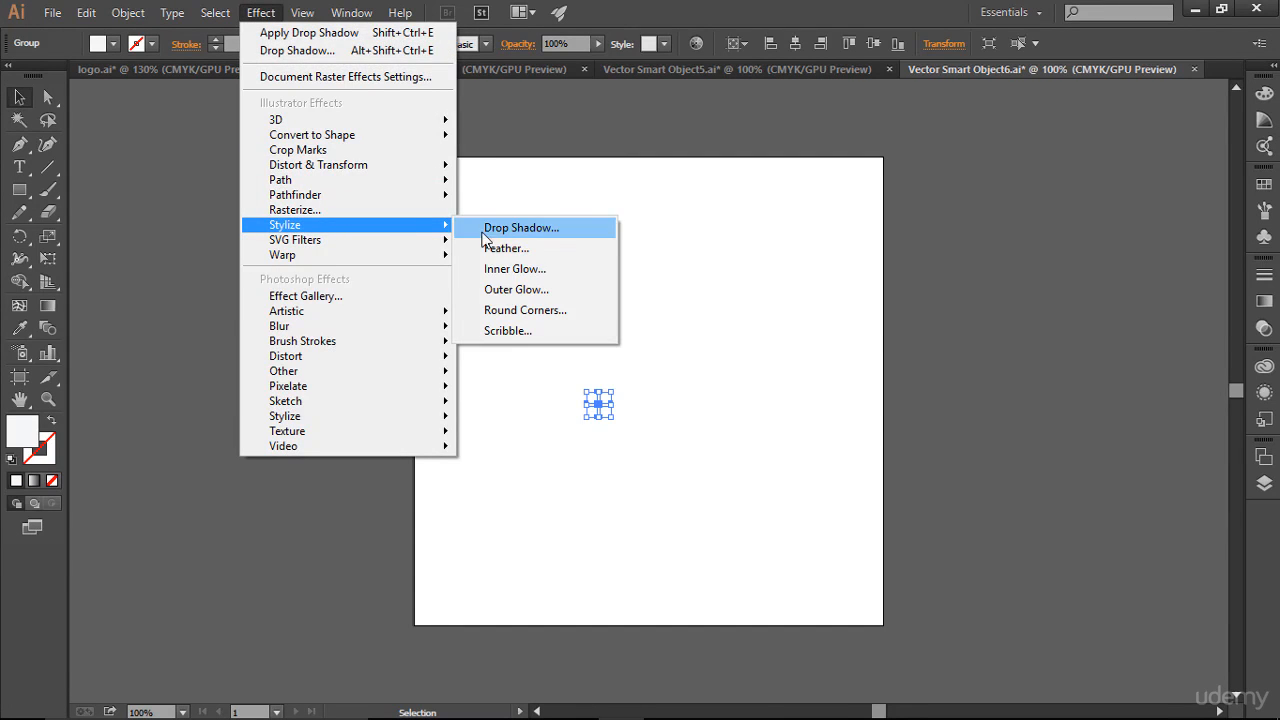
click(512, 228)
click(903, 367)
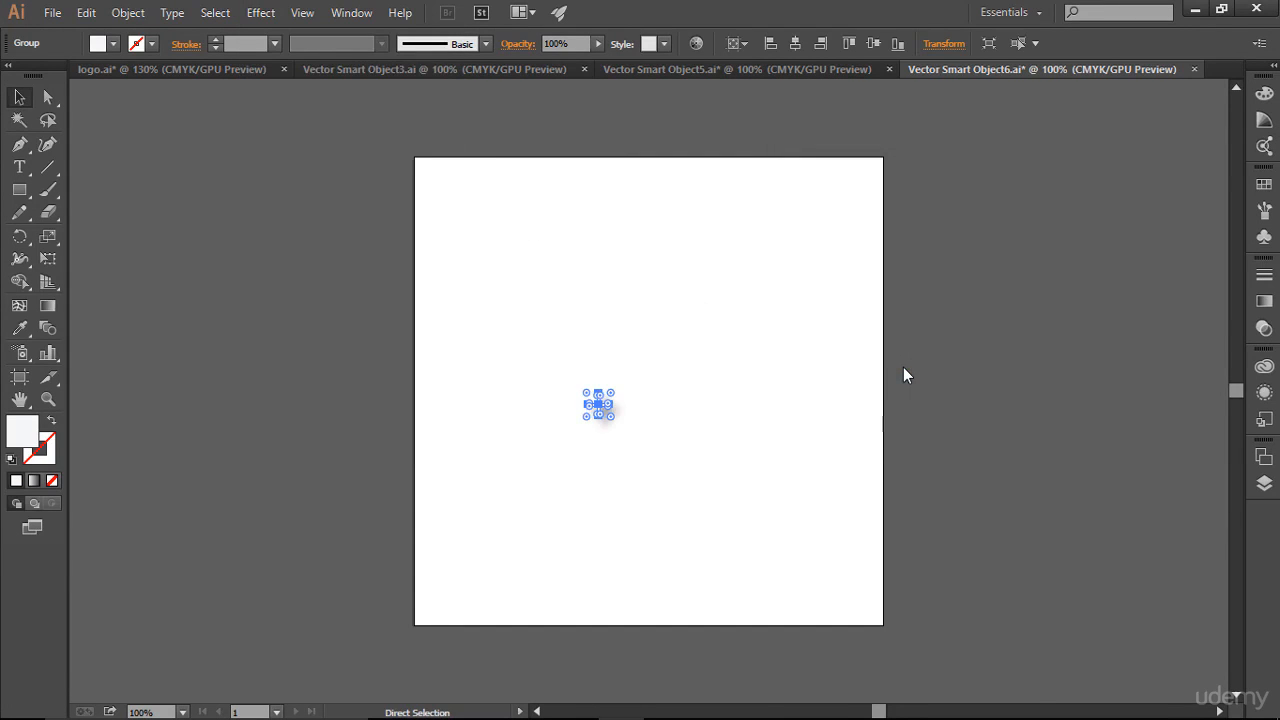
key(ctrl+s)
key(alt+Tab)
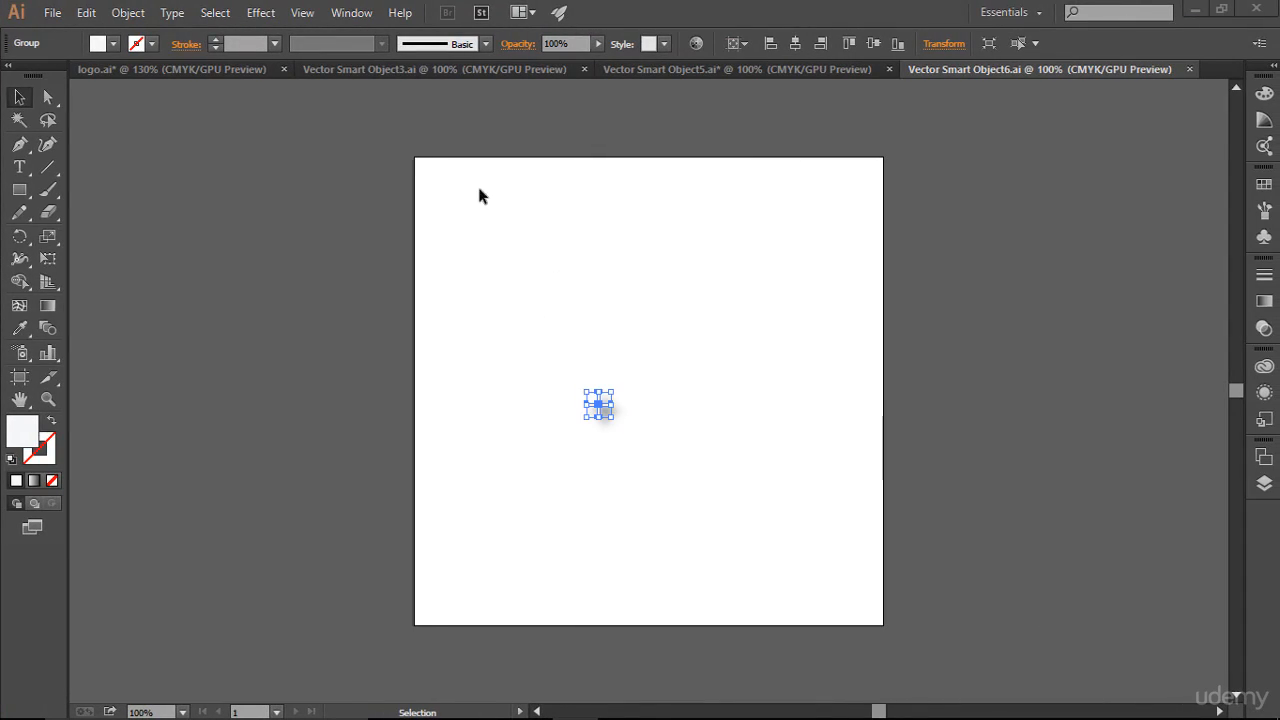
Step: Copy the signature from logo.ai and paste it into Photoshop as a smart object, centred below the icon row
click(238, 72)
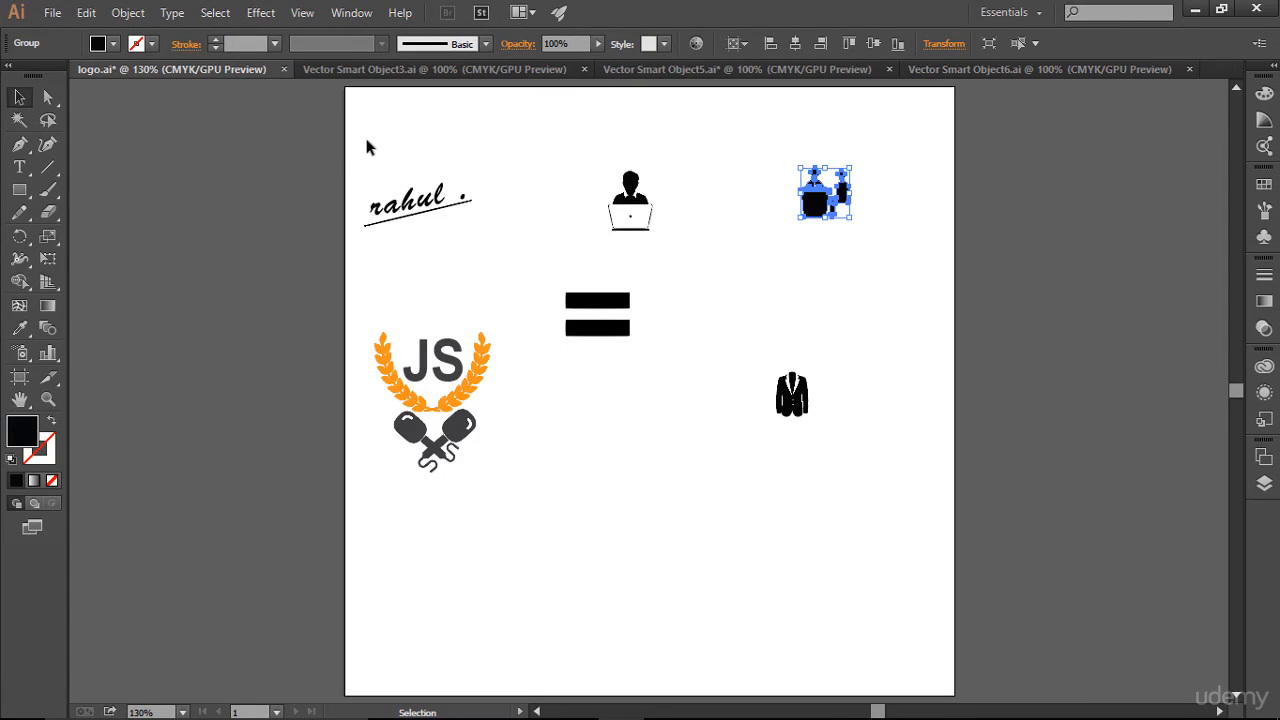
drag(348, 148, 510, 258)
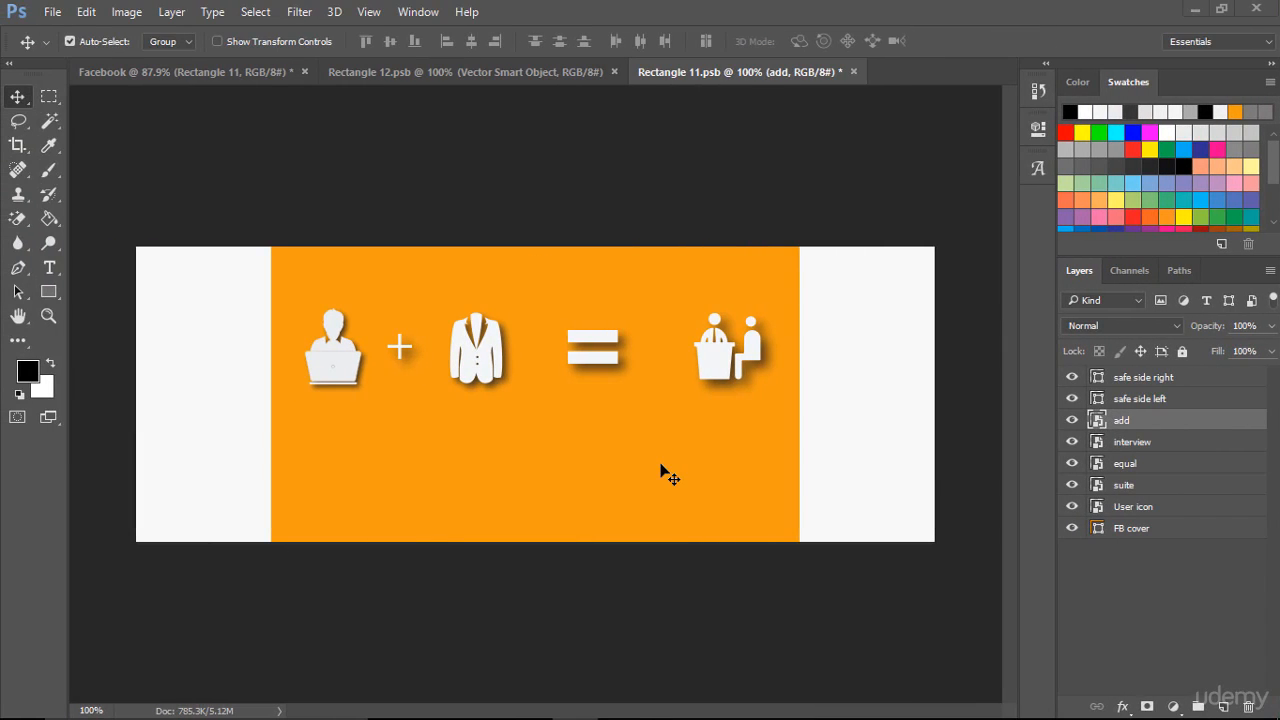
key(ctrl)
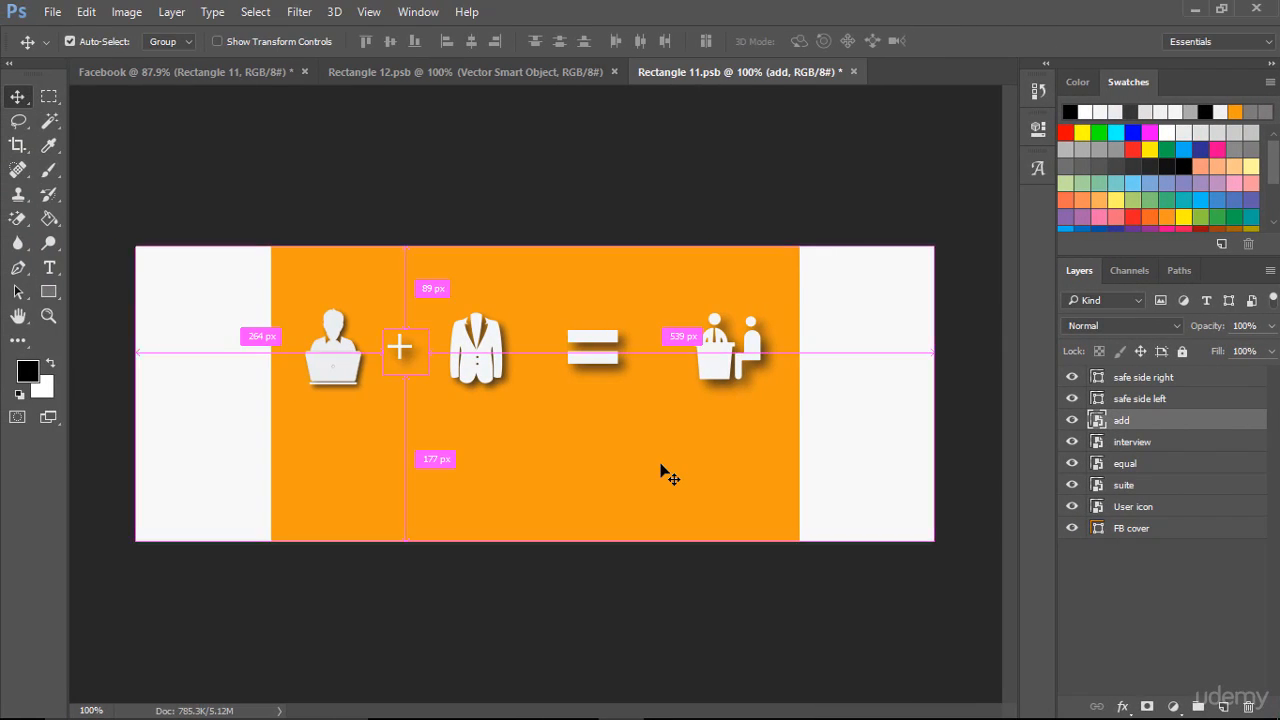
key(ctrl+v)
click(743, 208)
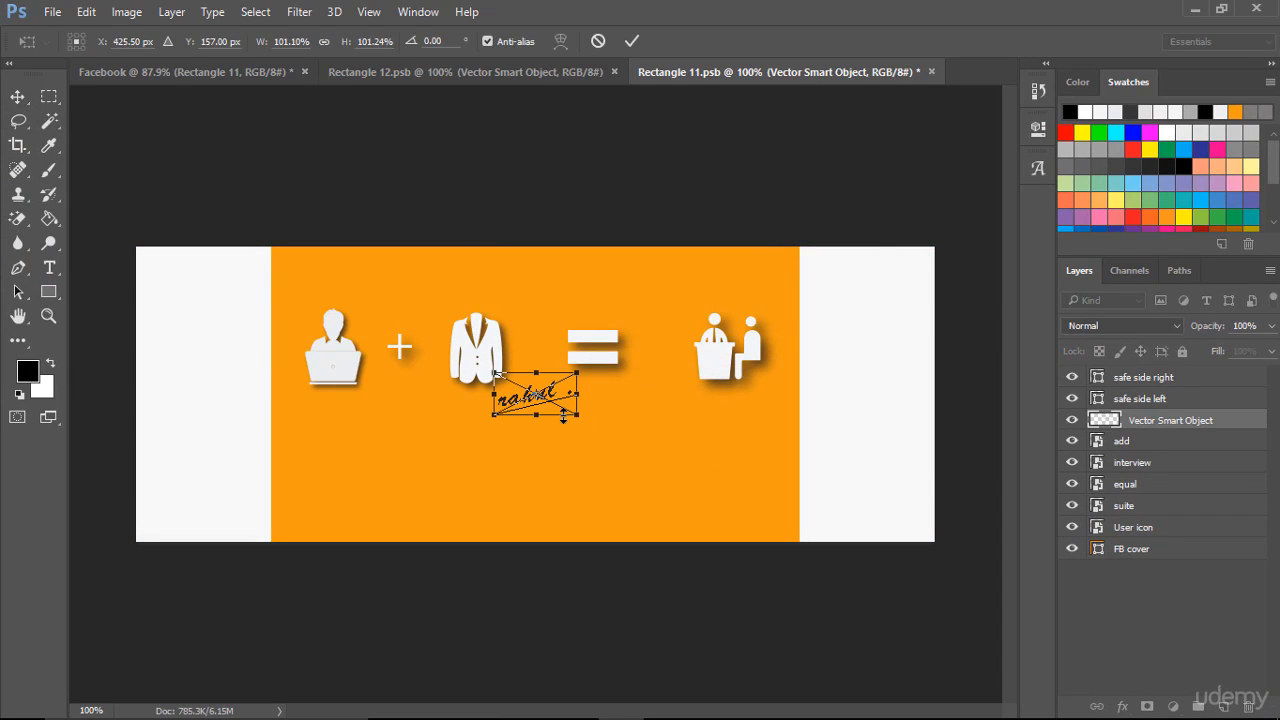
mouse_move(546, 404)
mouse_down()
mouse_move(548, 392)
mouse_move(540, 446)
mouse_move(512, 410)
mouse_move(530, 412)
mouse_move(548, 388)
mouse_move(548, 450)
mouse_up()
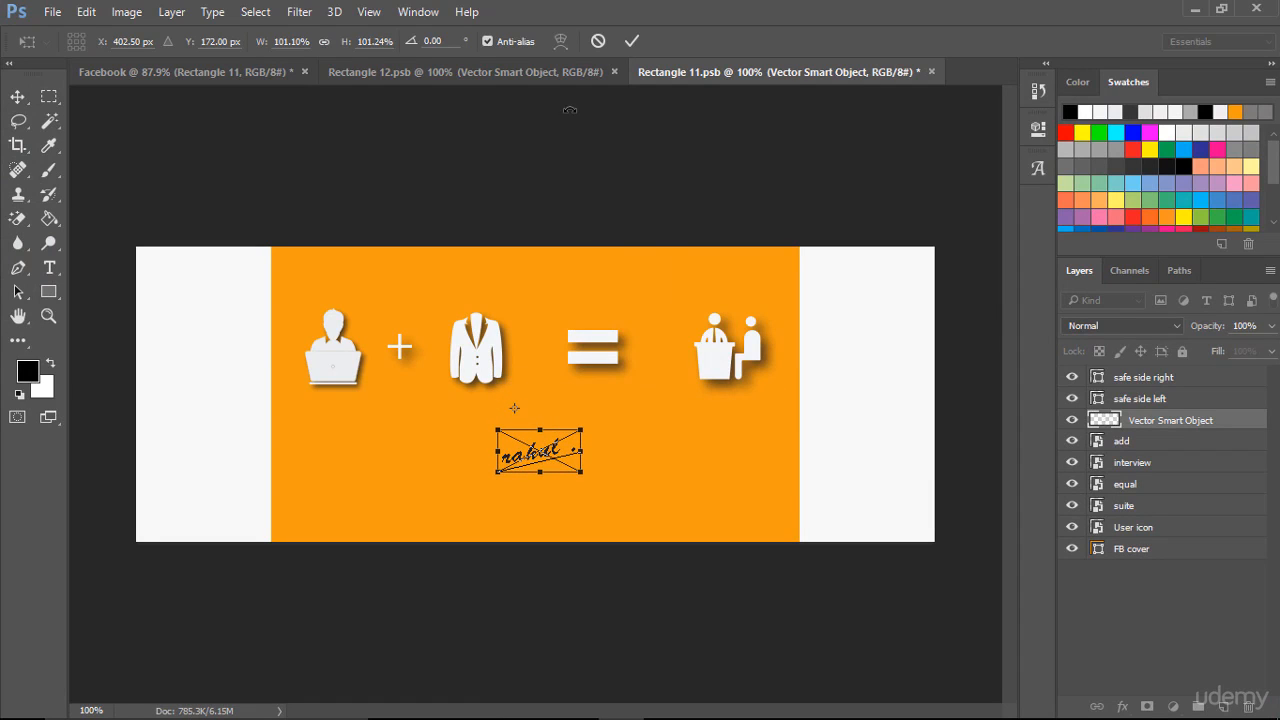
click(632, 41)
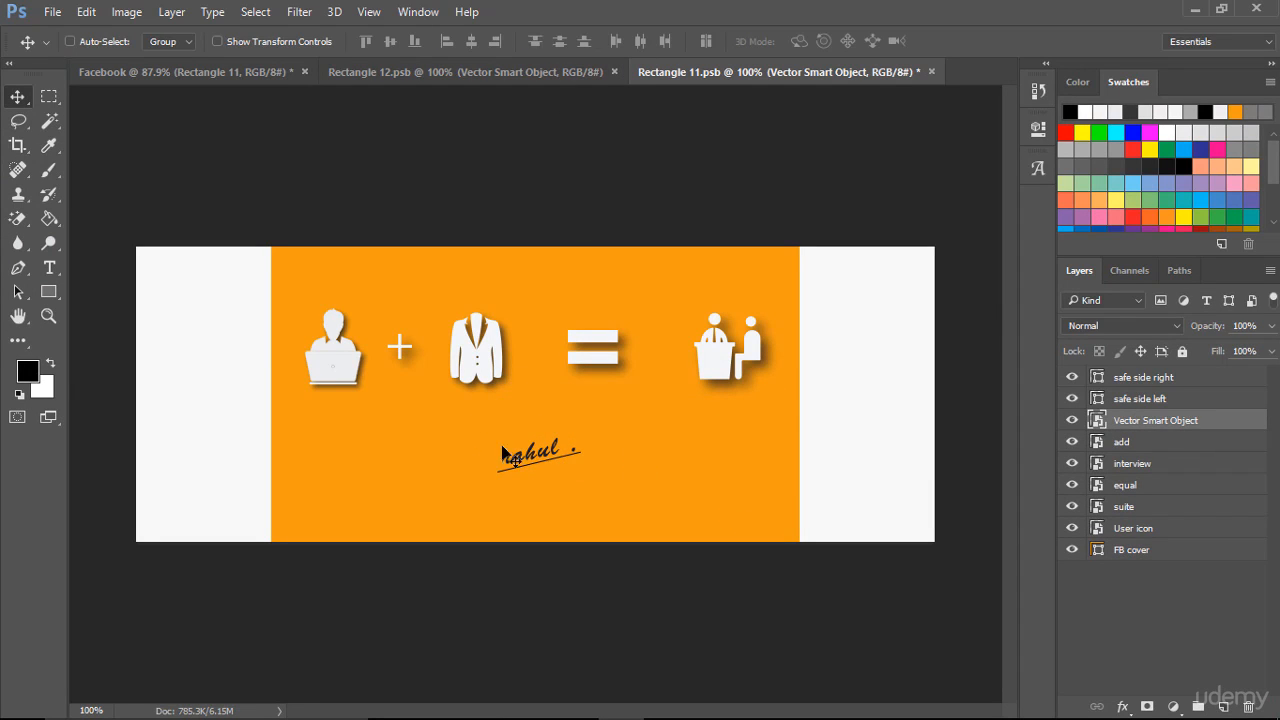
drag(548, 463, 544, 455)
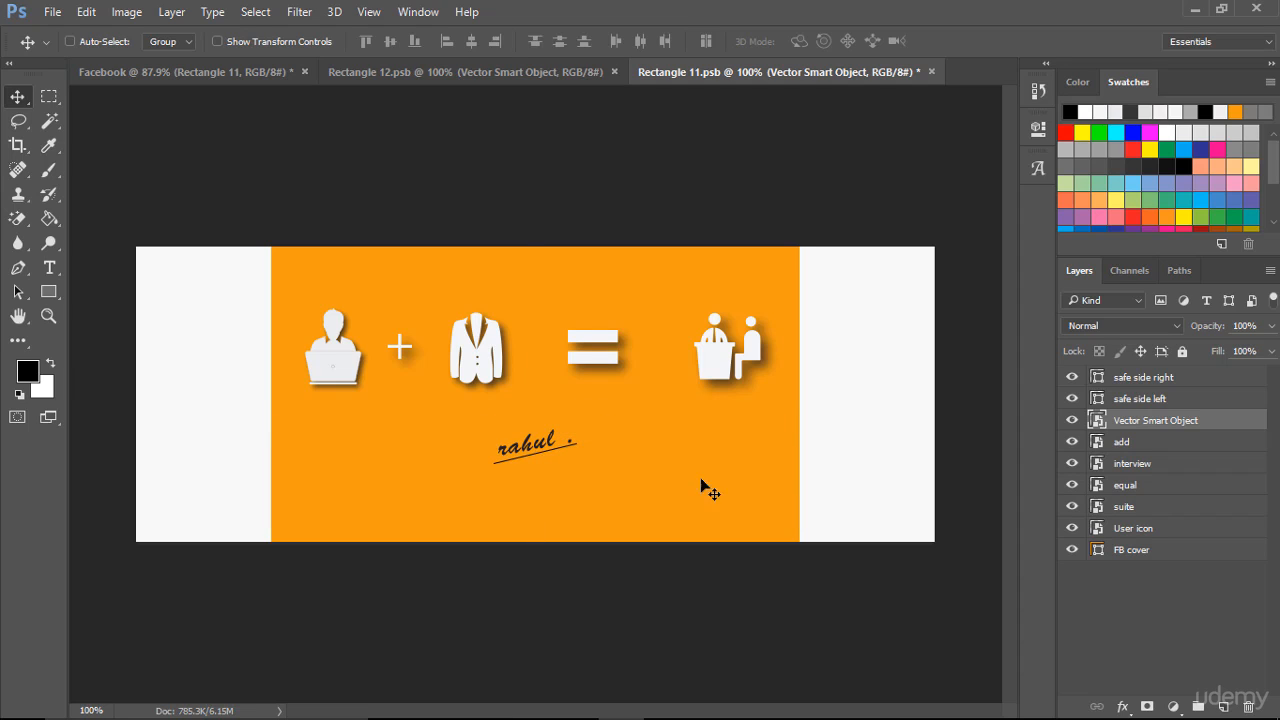
Step: Rename the pasted signature layer as sign
double_click(1145, 420)
text(sign)
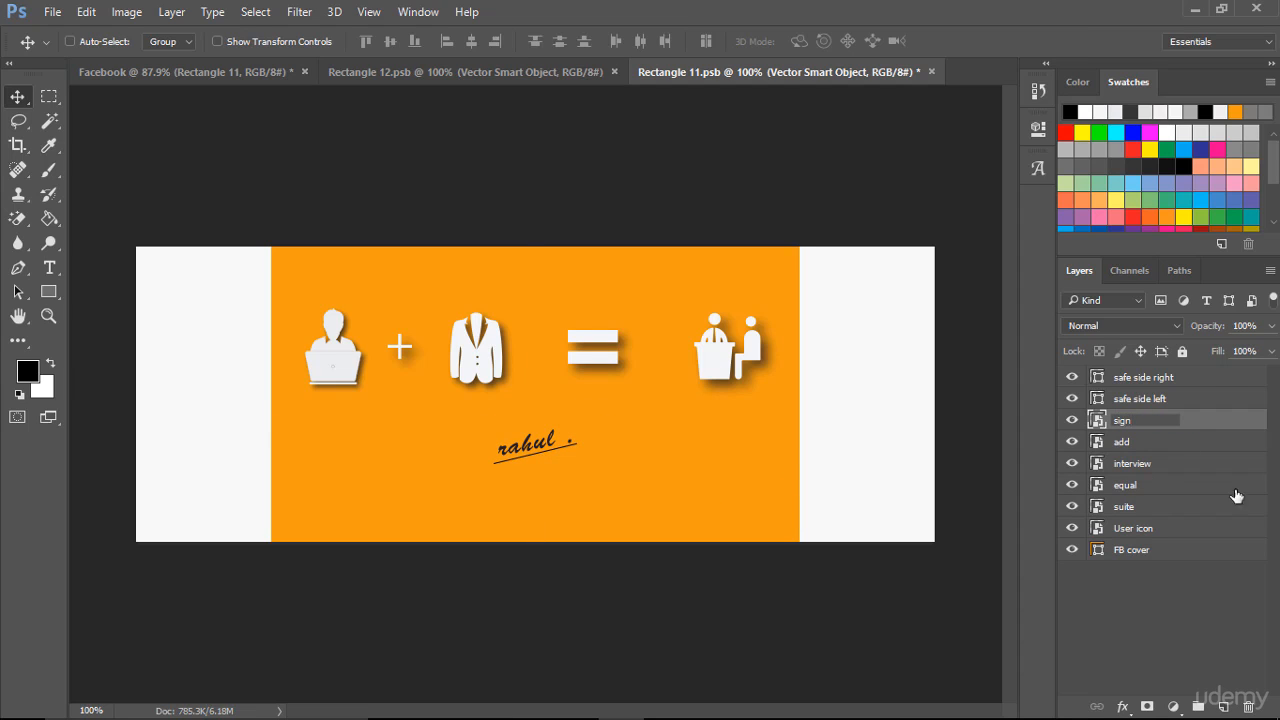
click(1097, 646)
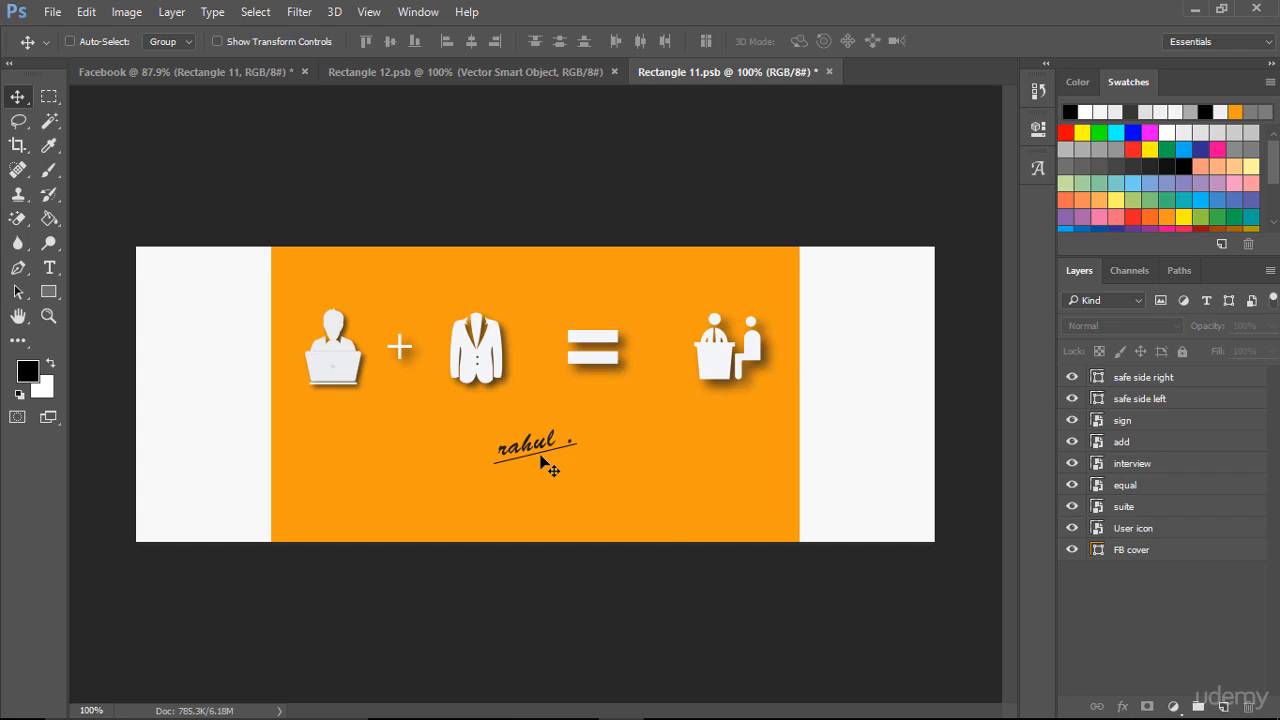
Step: Open the sign smart object in Illustrator and fill the signature lettering with light grey cccccc
double_click(1097, 422)
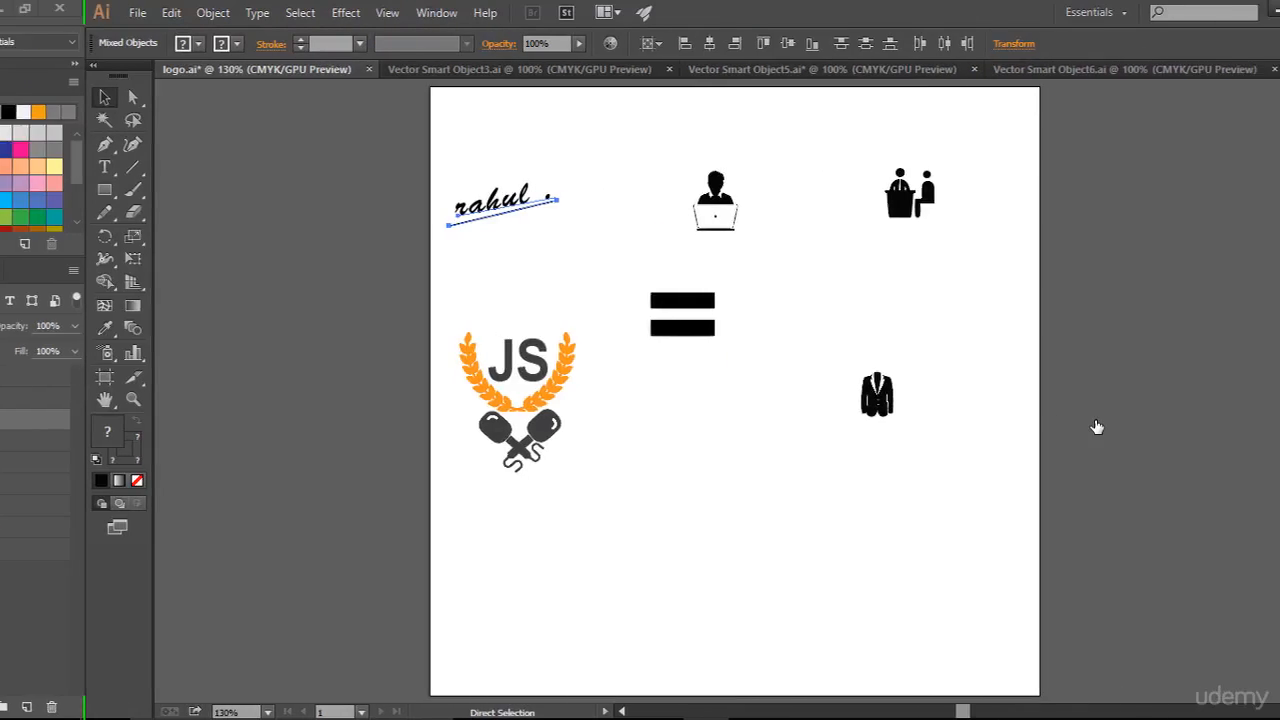
drag(414, 193, 587, 362)
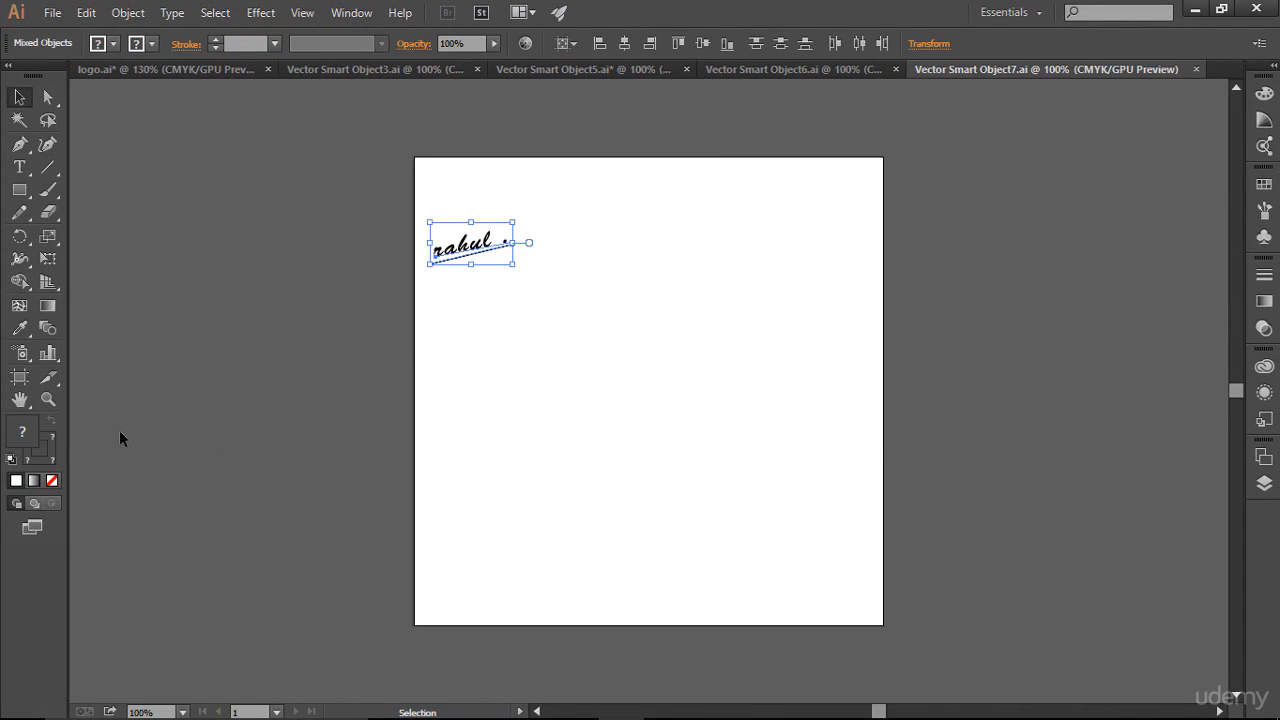
double_click(27, 438)
click(572, 294)
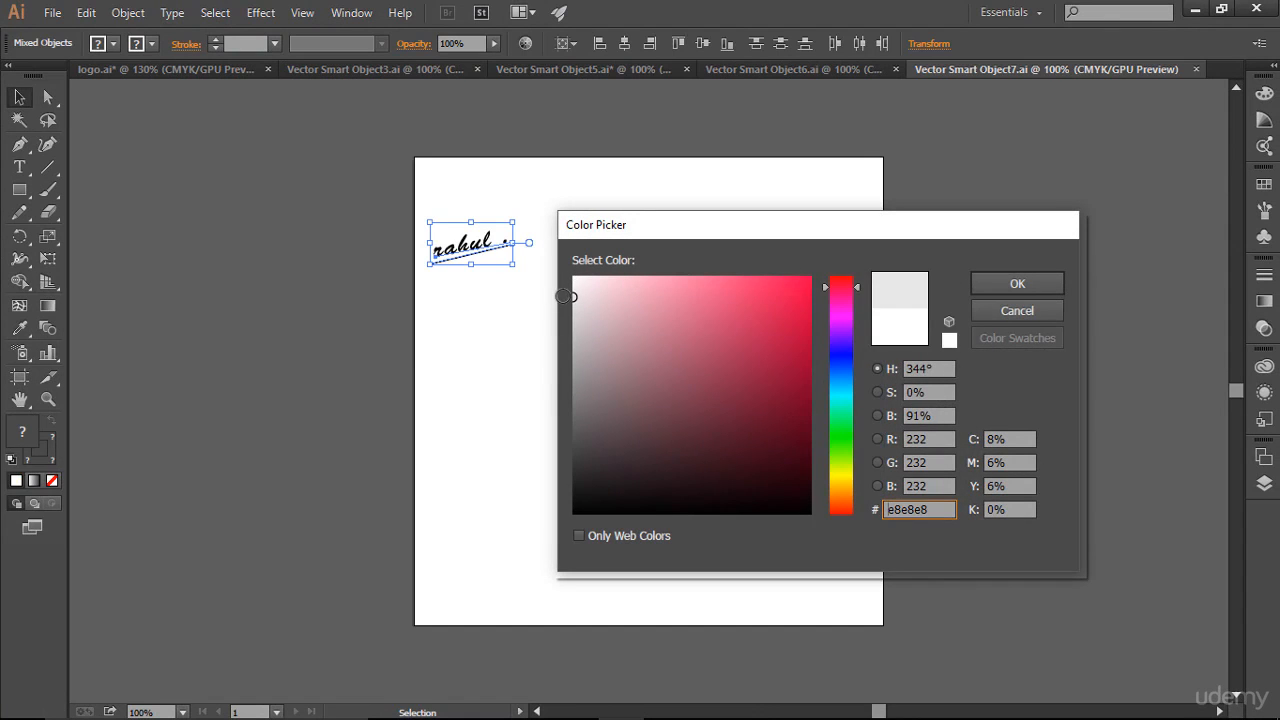
drag(561, 293, 572, 288)
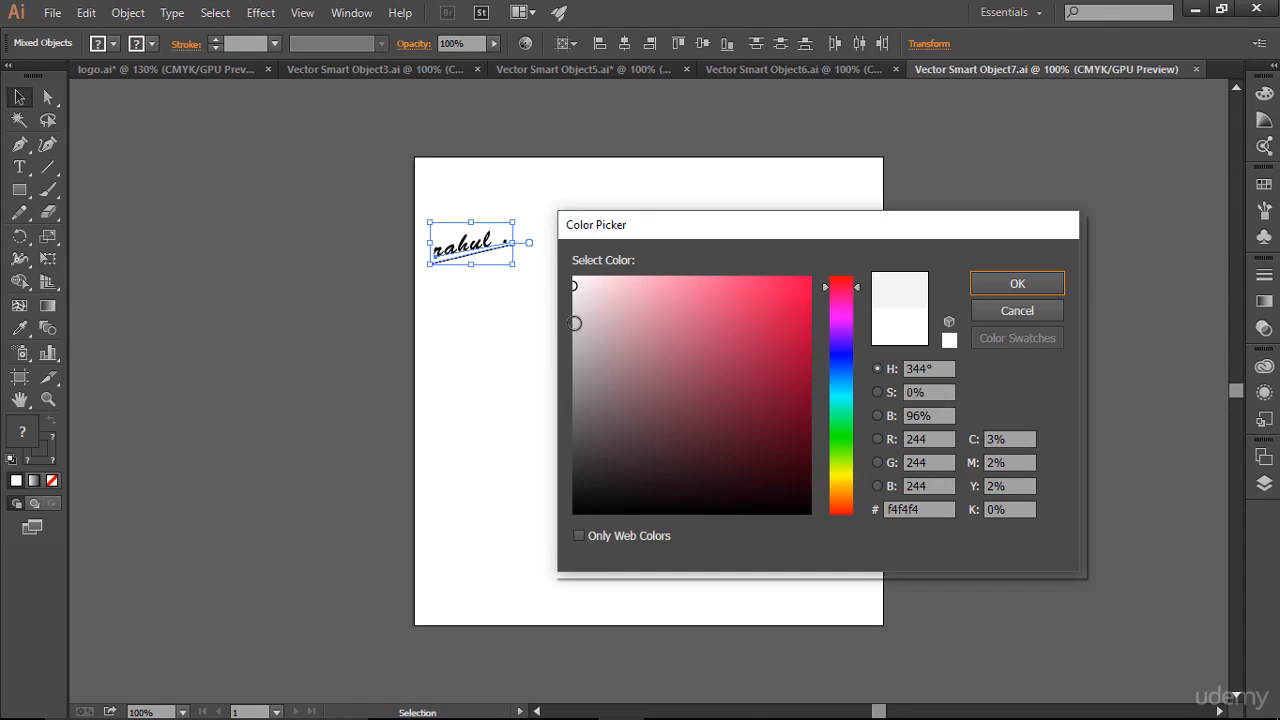
drag(574, 320, 567, 323)
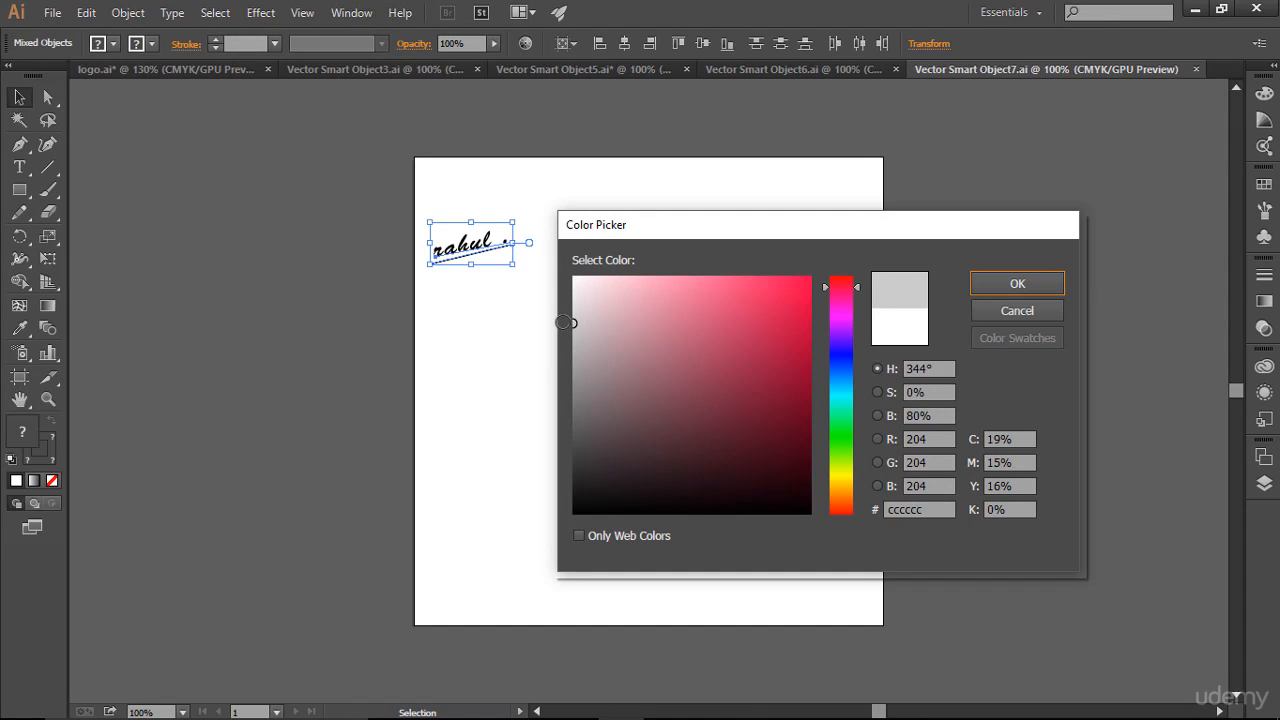
click(985, 284)
click(830, 352)
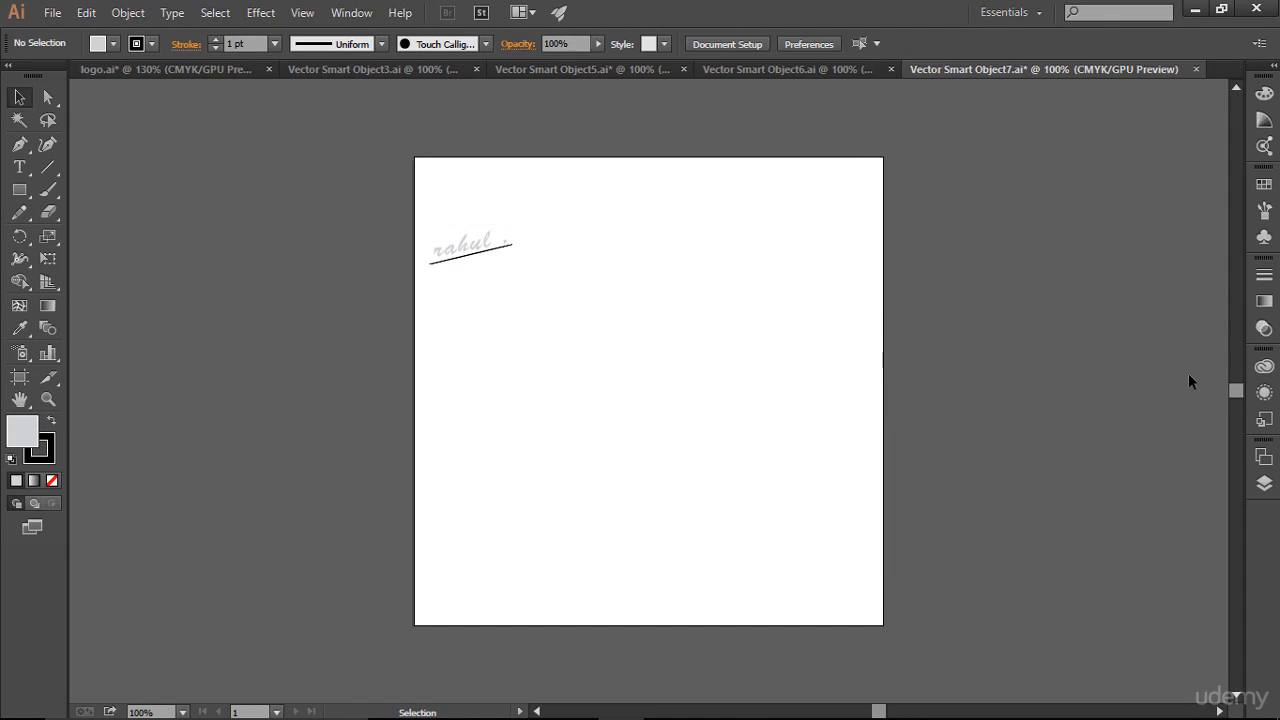
Step: Set the signature underline's stroke colour to dddddd and save the smart object back to Photoshop
double_click(478, 257)
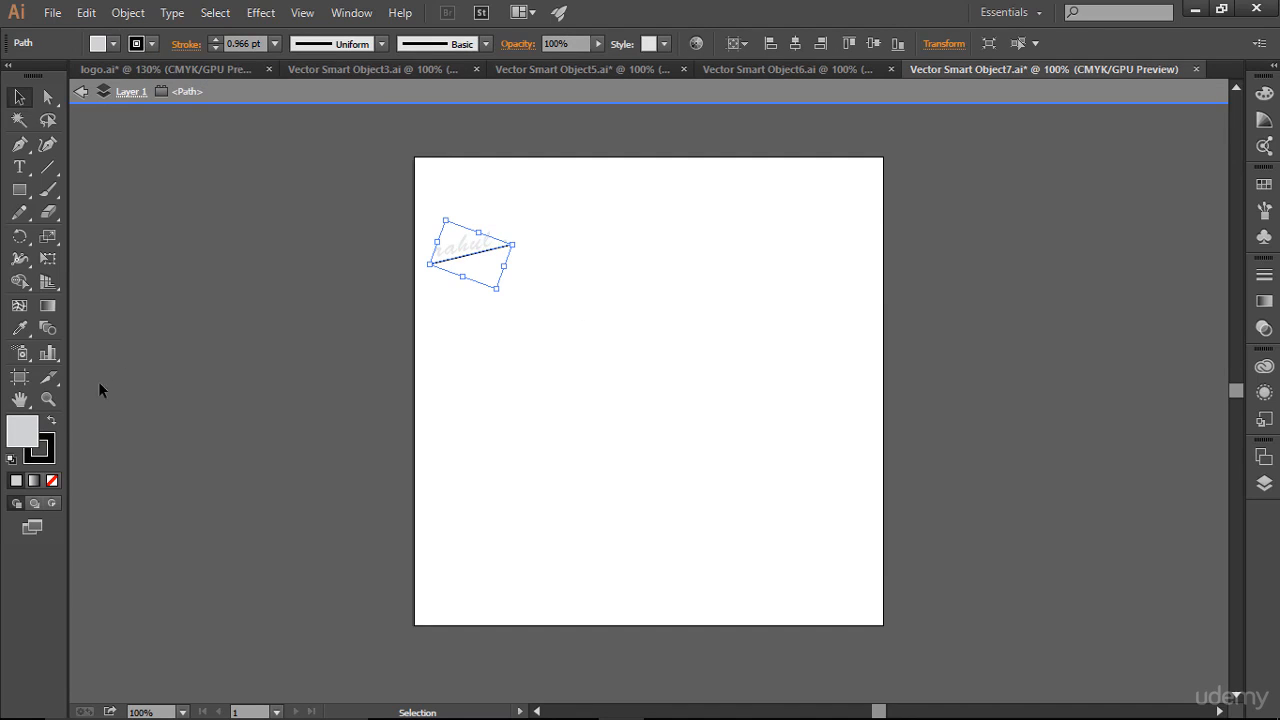
click(52, 451)
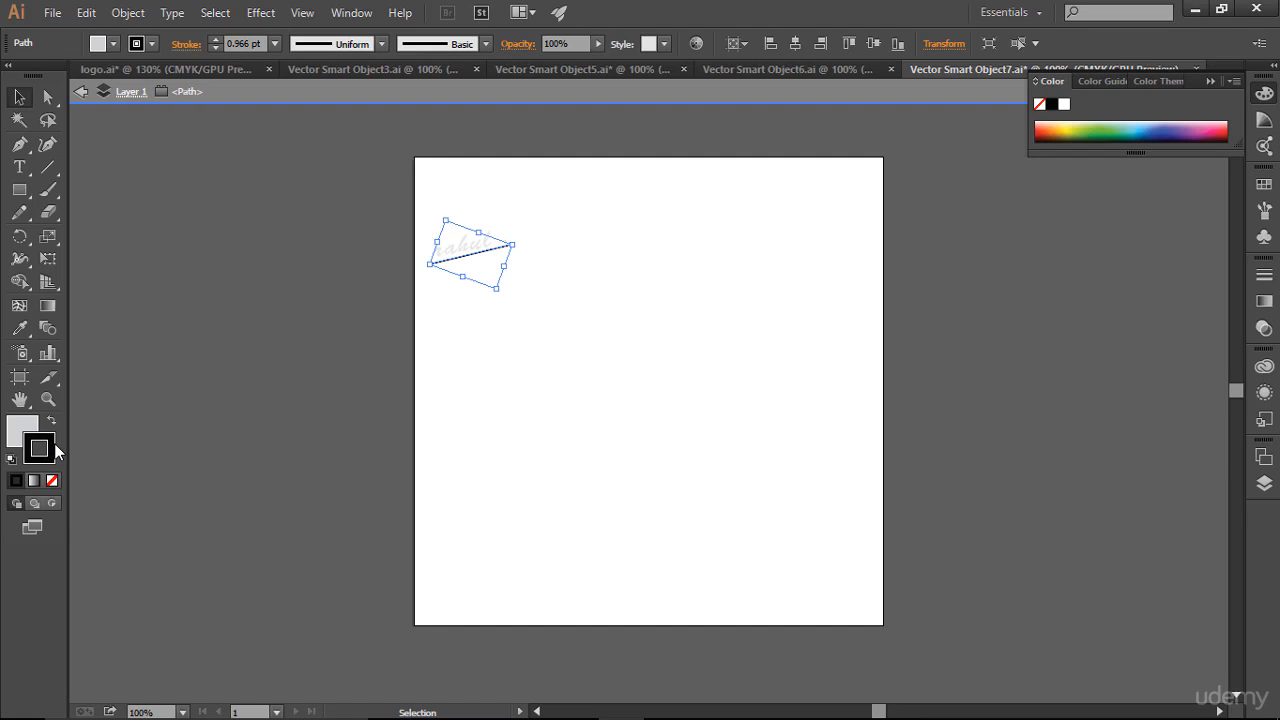
double_click(52, 451)
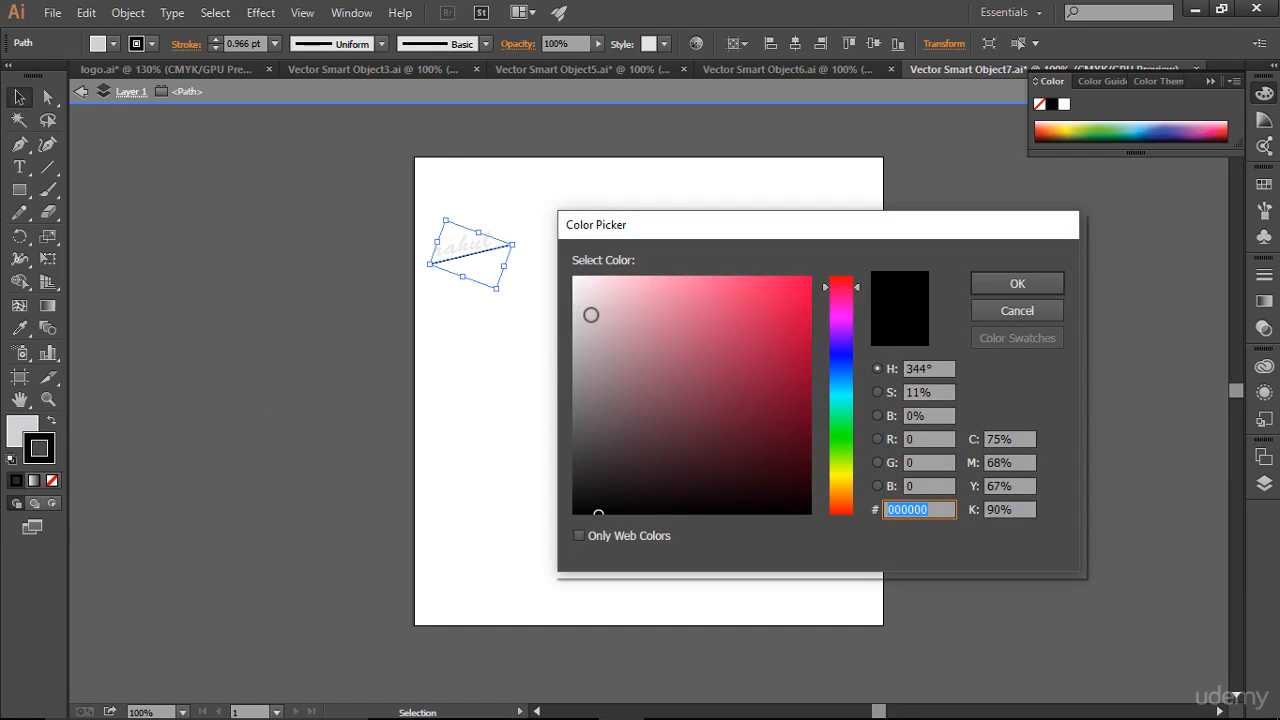
mouse_move(591, 315)
mouse_down()
mouse_move(571, 286)
mouse_move(553, 307)
mouse_up()
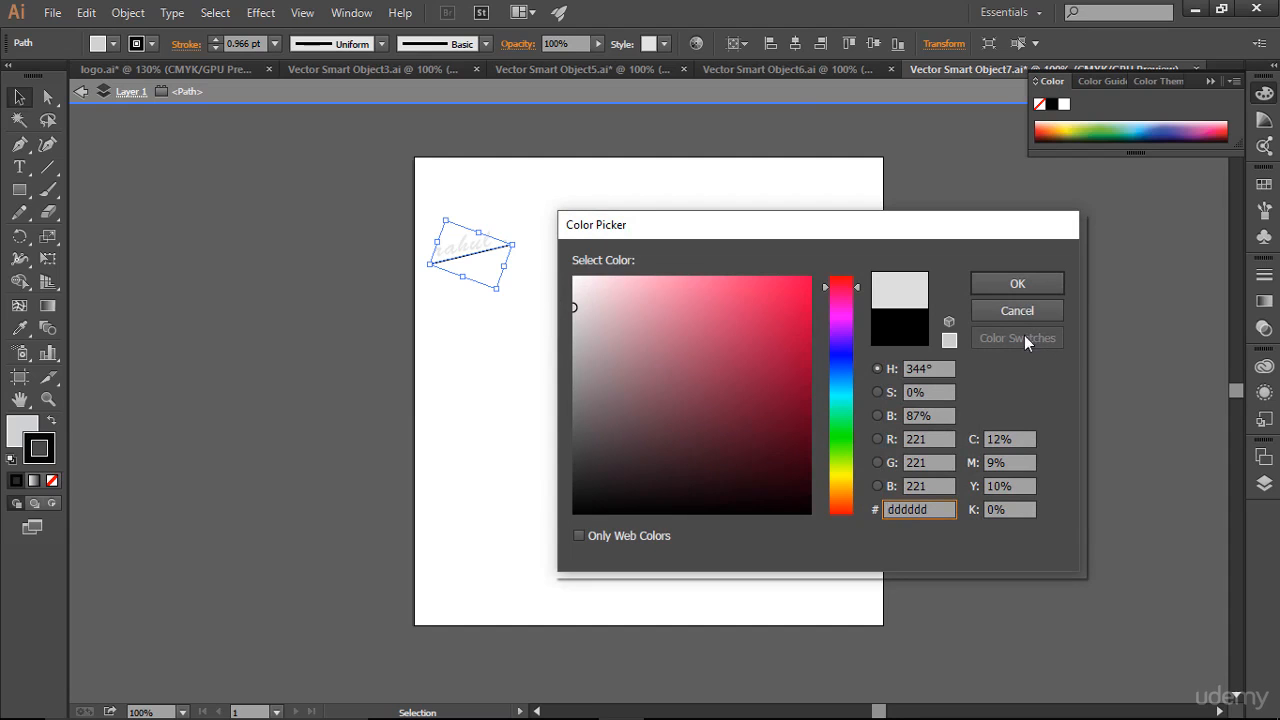
click(1028, 290)
click(81, 92)
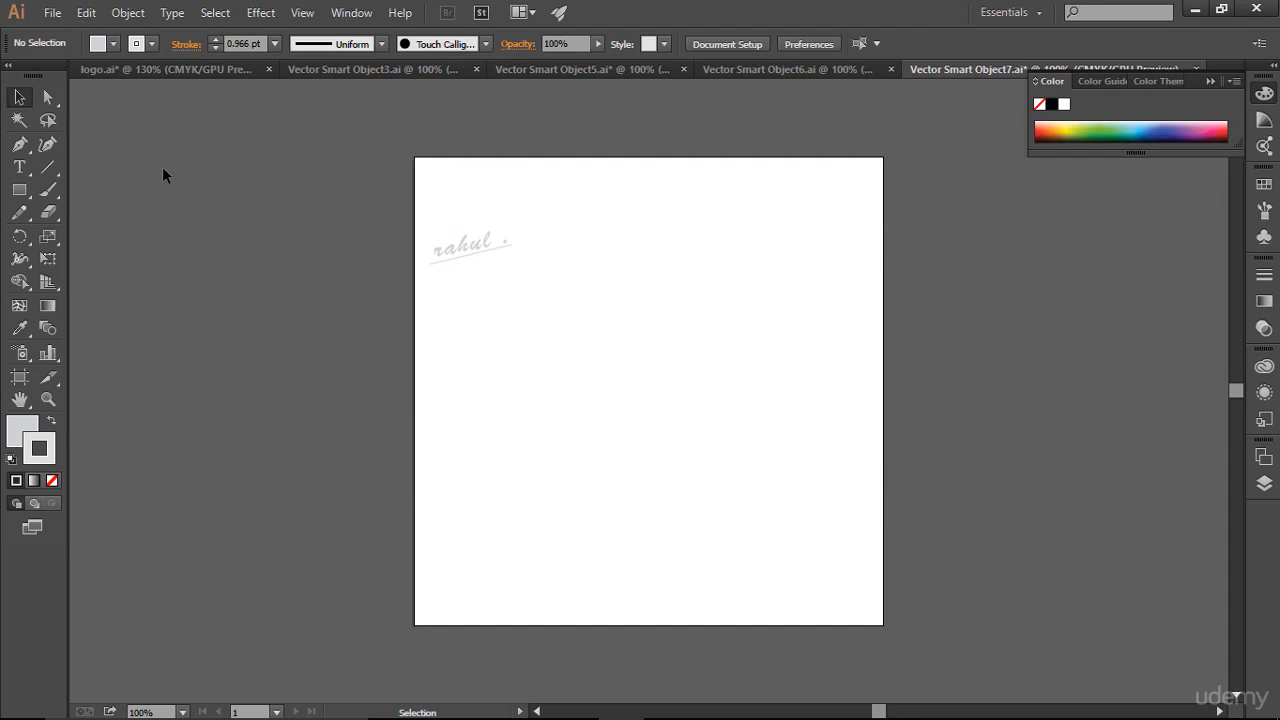
key(ctrl+s)
key(alt+Tab)
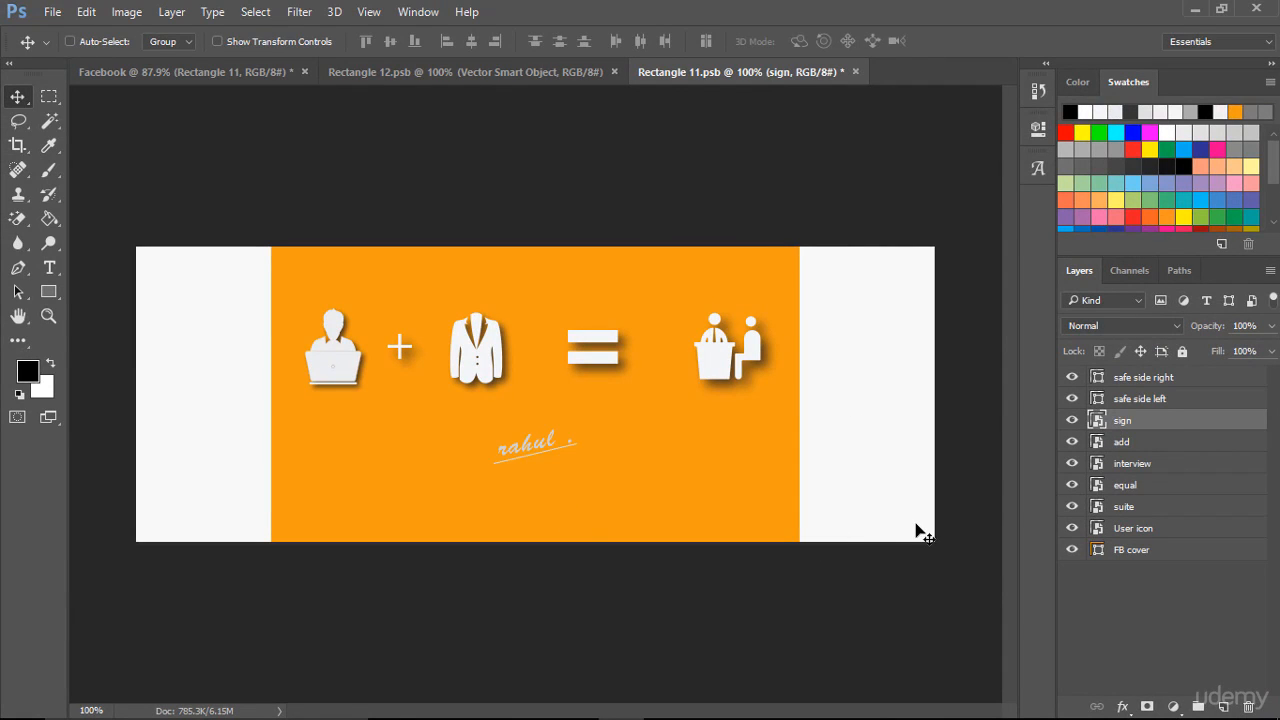
Step: In Illustrator, apply a Multiply drop shadow to the whole signature with 75% opacity, 0.1 in offsets and 0.07 in blur, and return to Photoshop
key(alt+Tab)
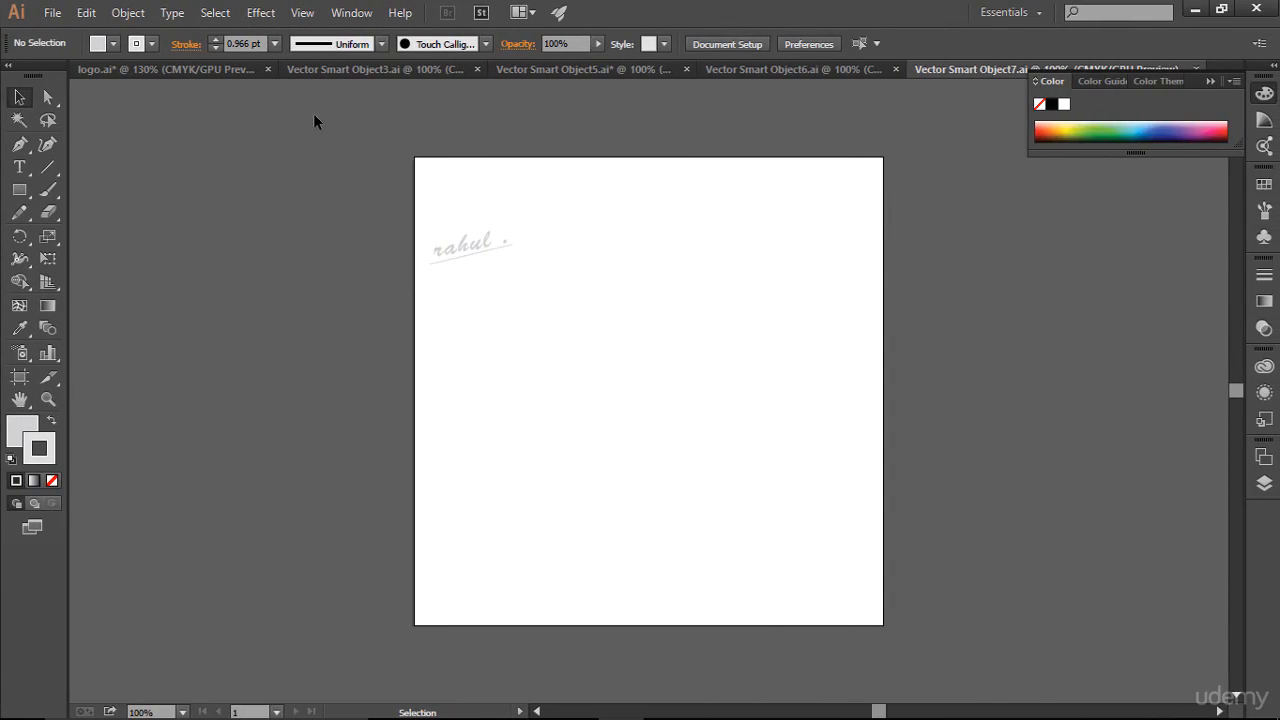
drag(313, 121, 575, 340)
click(261, 12)
mouse_move(358, 234)
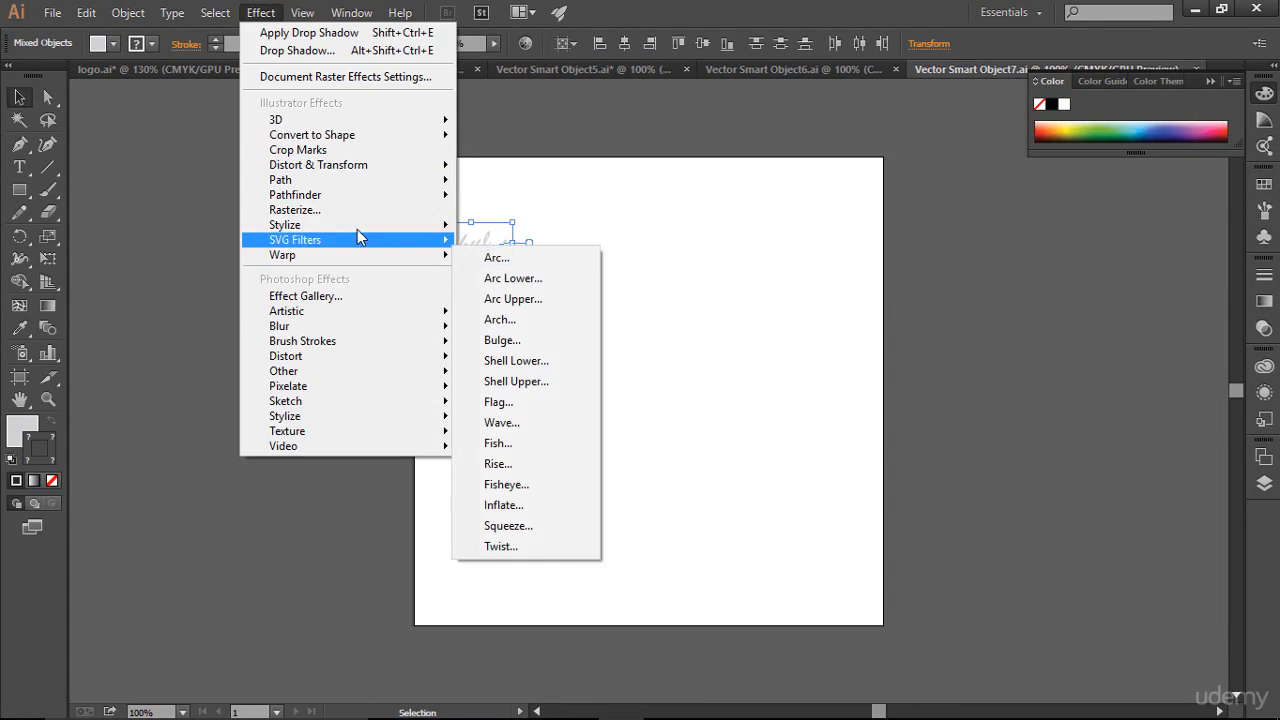
mouse_move(434, 226)
click(560, 228)
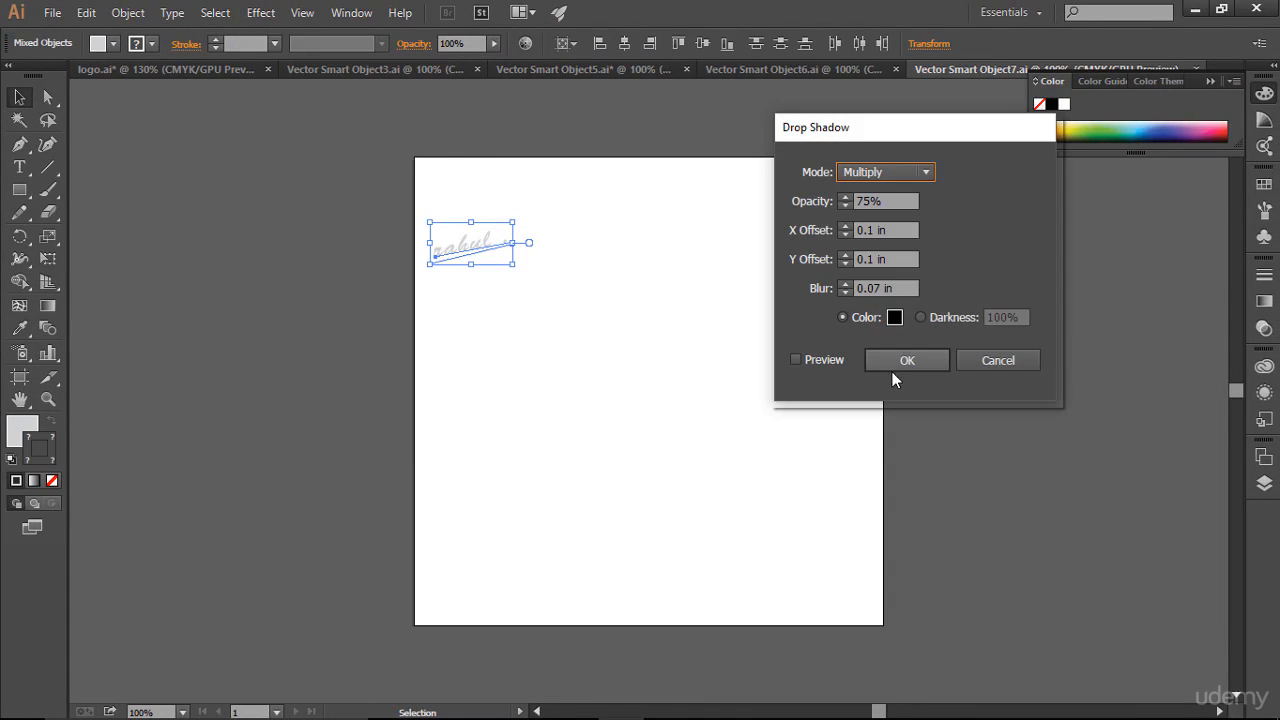
click(910, 363)
key(alt+Tab)
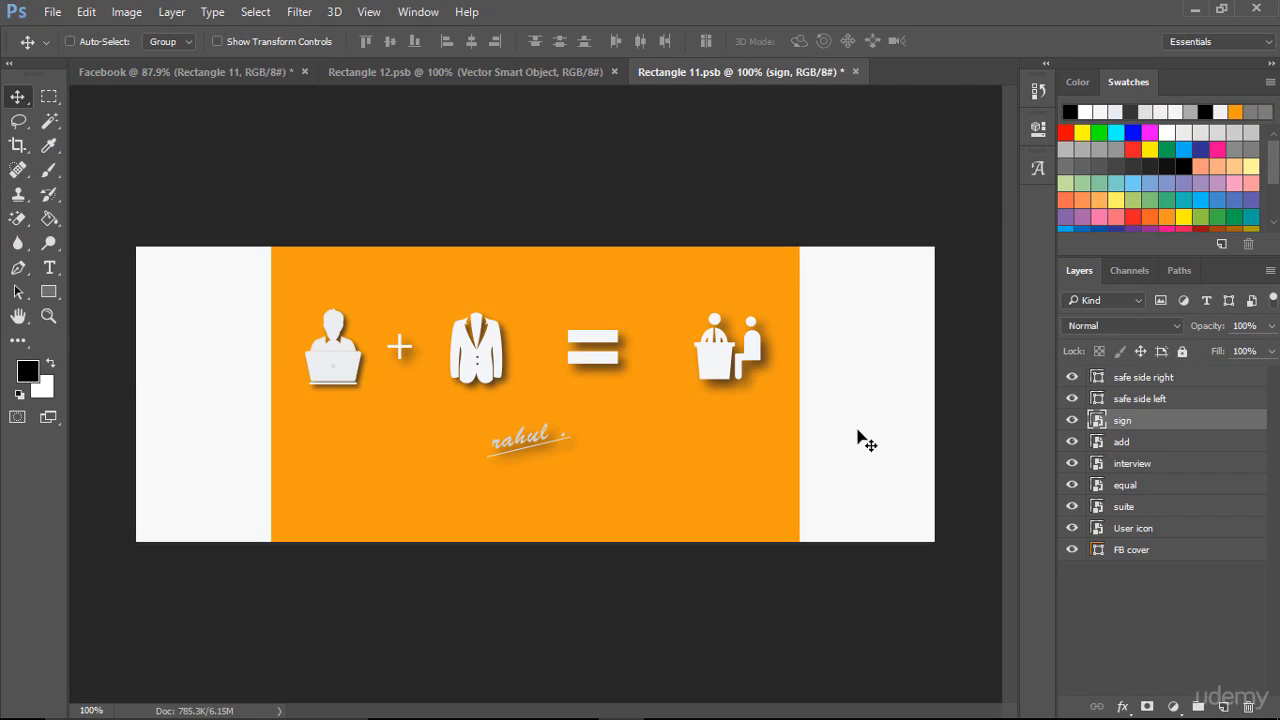
Step: Group the five icon layers from add down to User icon
click(1110, 444)
shift+click(1133, 529)
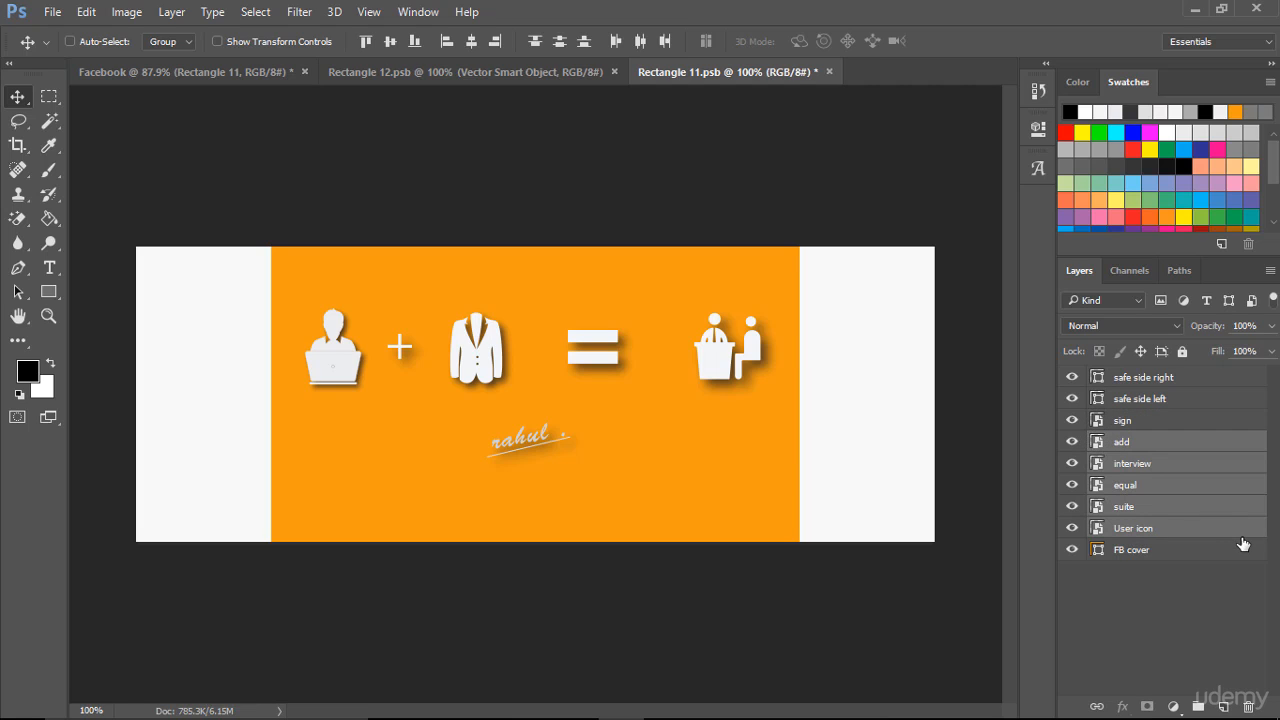
key(ctrl+g)
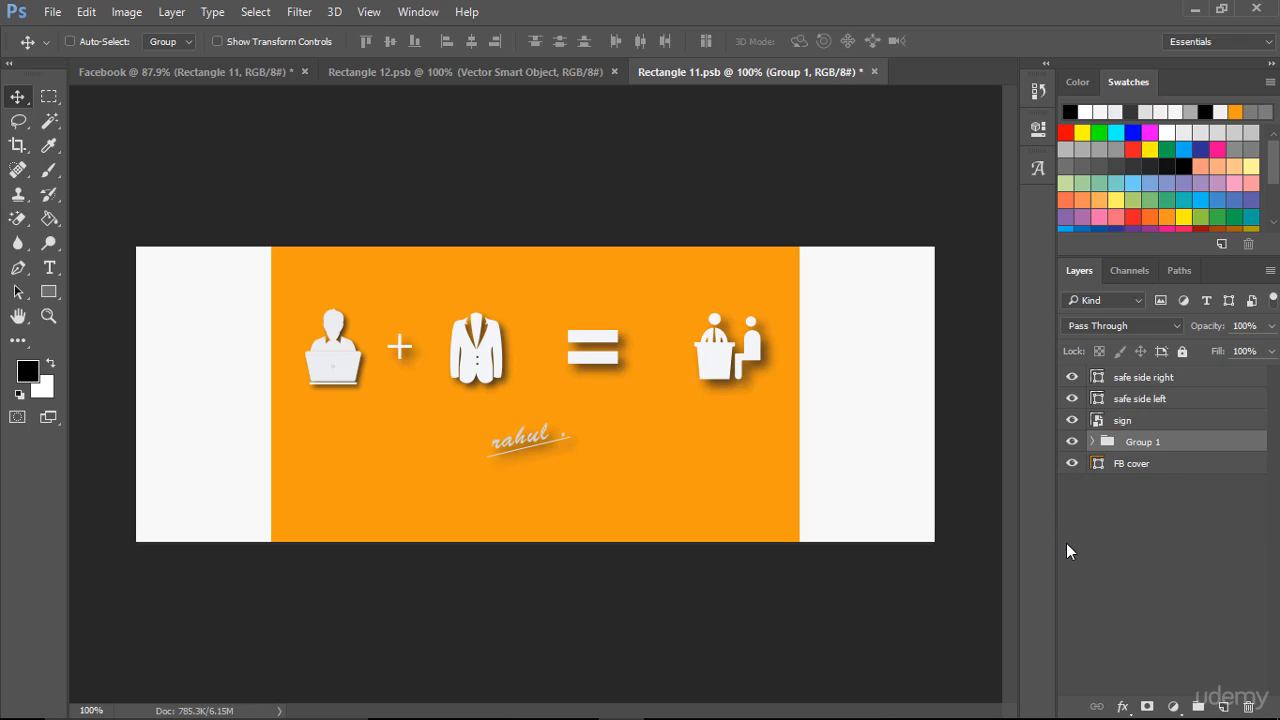
Step: Nudge the icon group straight down so the row sits closer to the signature
key(Down)
key(Down)
key(Down)
key(Down)
key(Down)
key(Down)
key(Down)
key(Down)
key(Down)
key(Down)
key(Down)
key(Down)
key(Down)
key(Down)
key(Down)
key(Down)
key(Down)
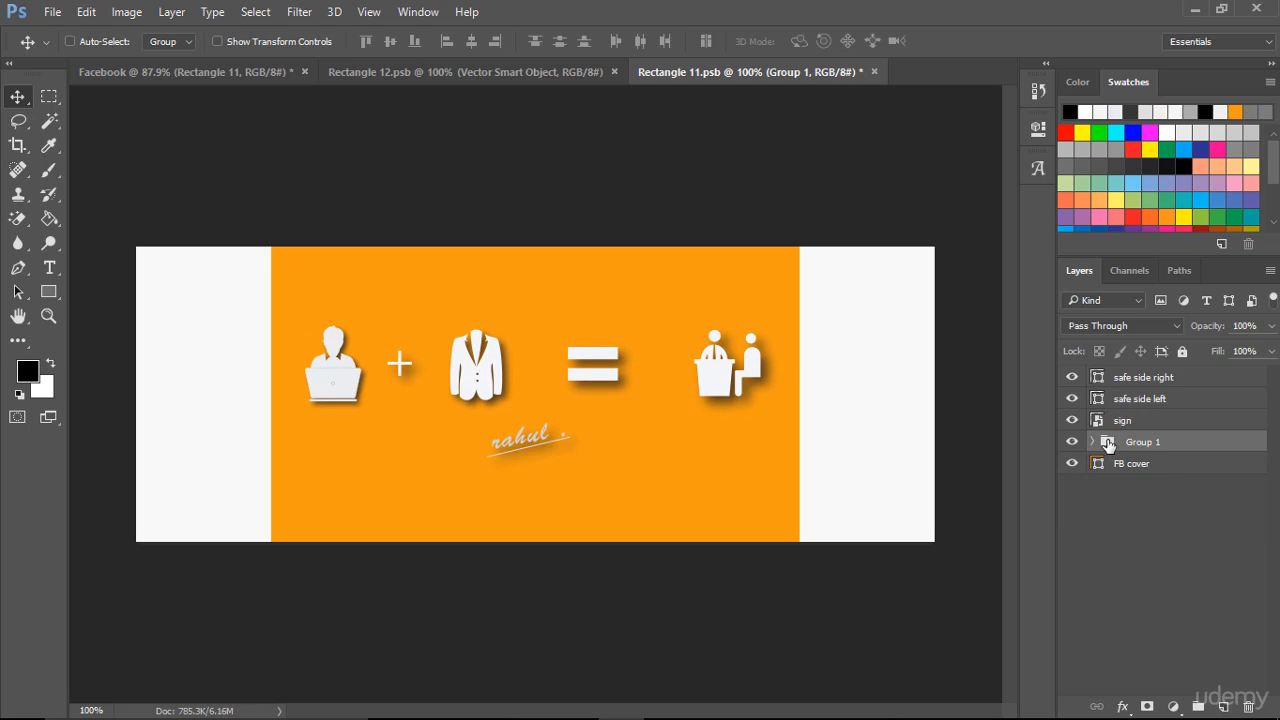
Step: Nudge the sign layer downward to restore some spacing below the icon row
click(1099, 421)
key(Down)
key(Down)
key(Down)
key(Down)
key(Down)
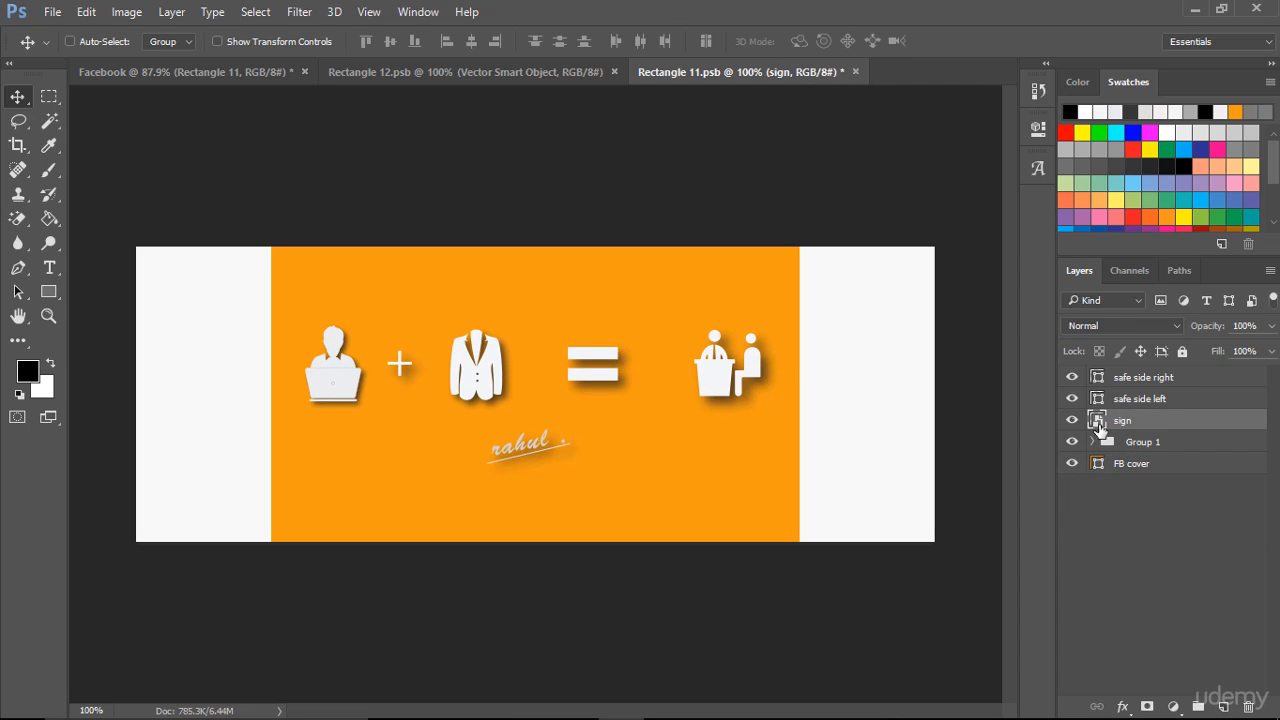
key(Down)
key(Down)
key(Down)
key(Down)
key(Down)
key(Down)
key(Down)
key(Down)
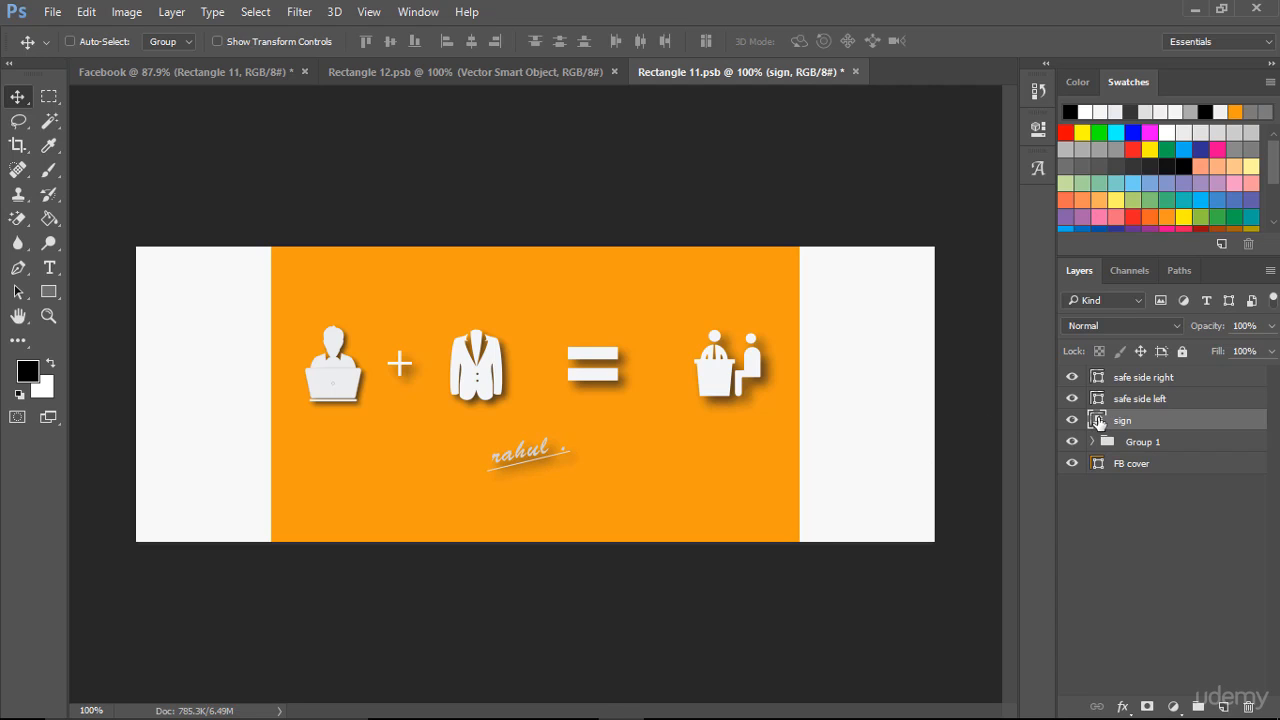
Step: Lower the icon group a little further, keeping its horizontal position
click(1100, 441)
key(Down)
key(Down)
key(Down)
key(Down)
key(Down)
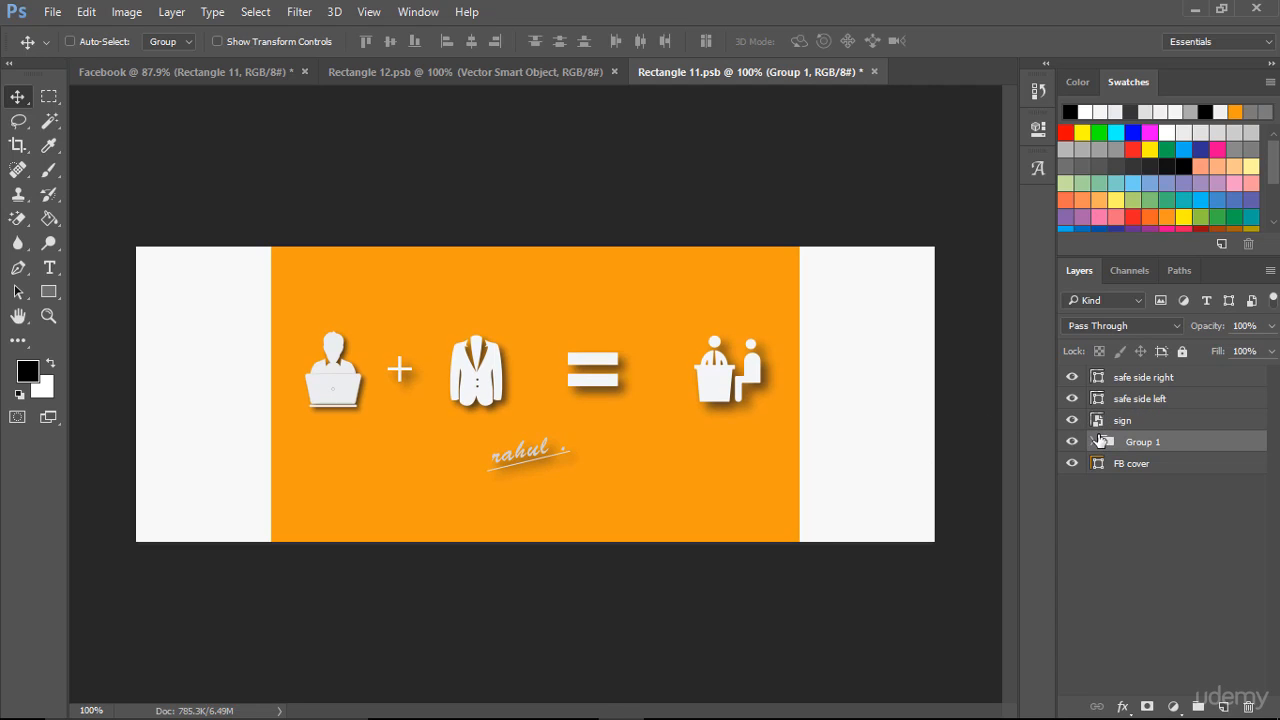
key(Down)
key(Down)
key(Down)
key(Down)
key(Up)
key(Up)
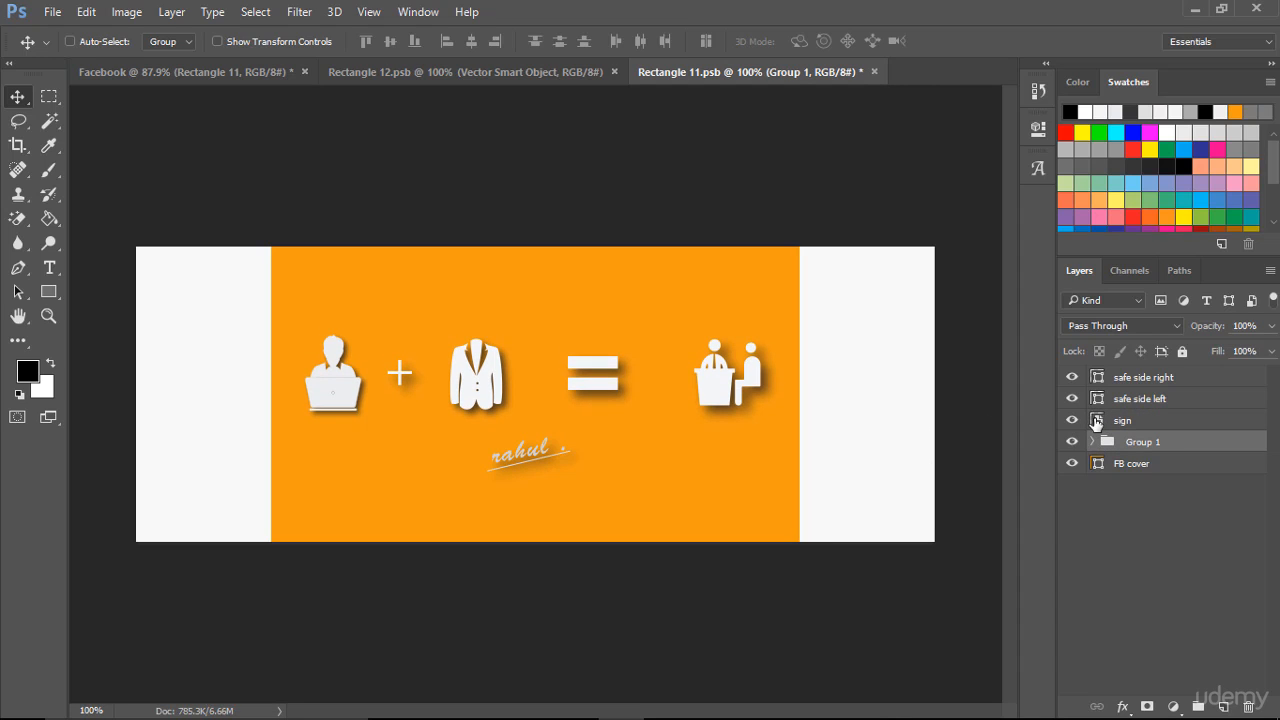
Step: Shift the signature down a few more pixels beneath the lowered icon row
click(1096, 422)
key(Down)
key(Down)
key(Down)
key(Down)
key(Down)
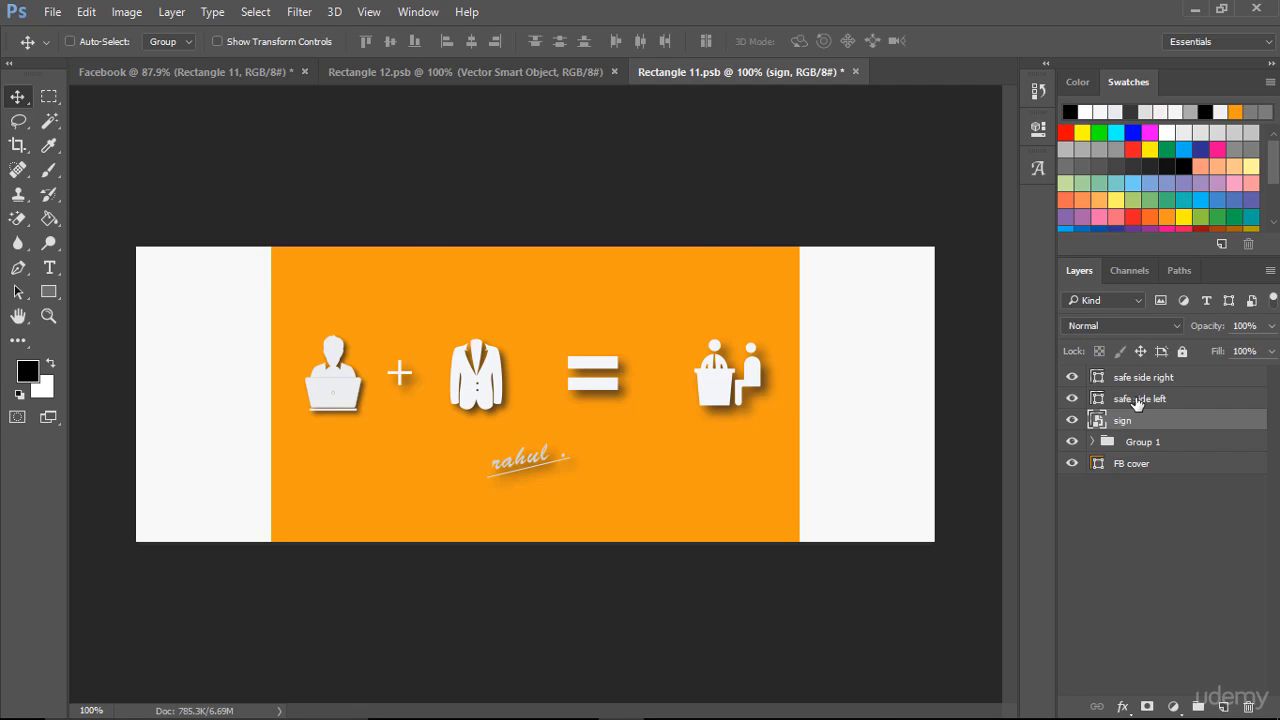
Step: Add a black Arial Bold 24 pt headline above the icon row reading "An interview based javascript course"
click(53, 268)
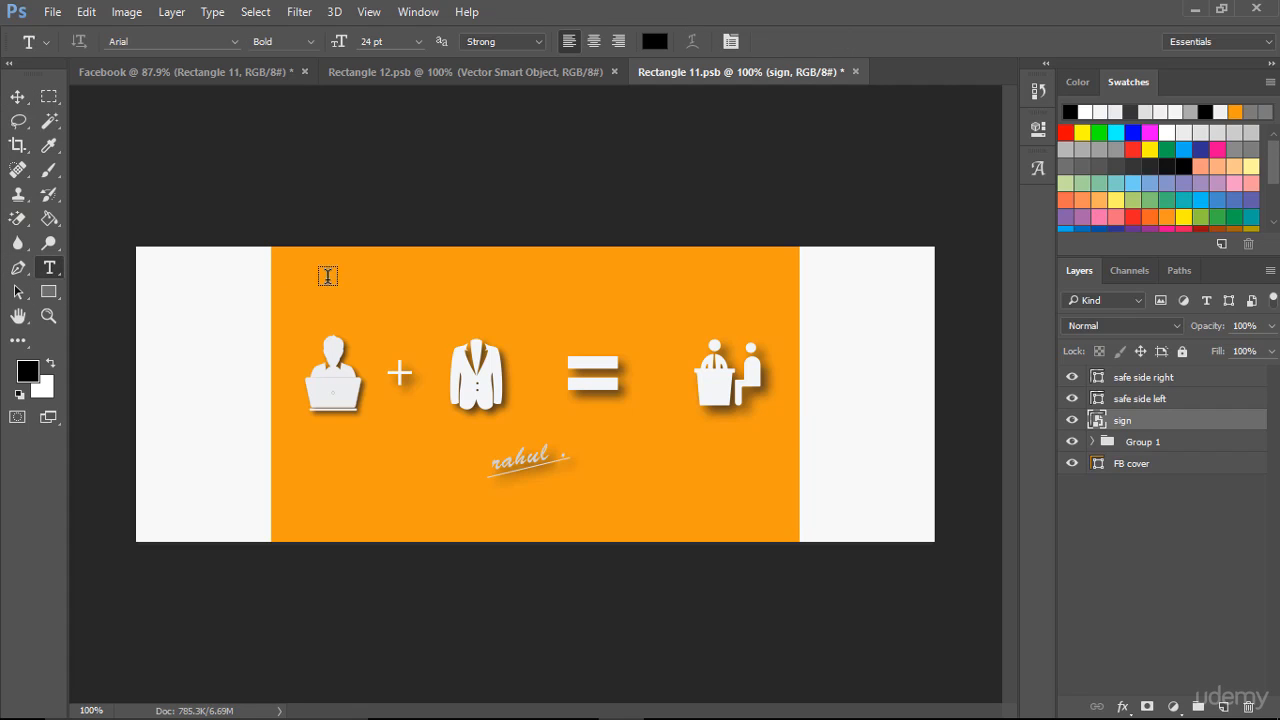
click(400, 297)
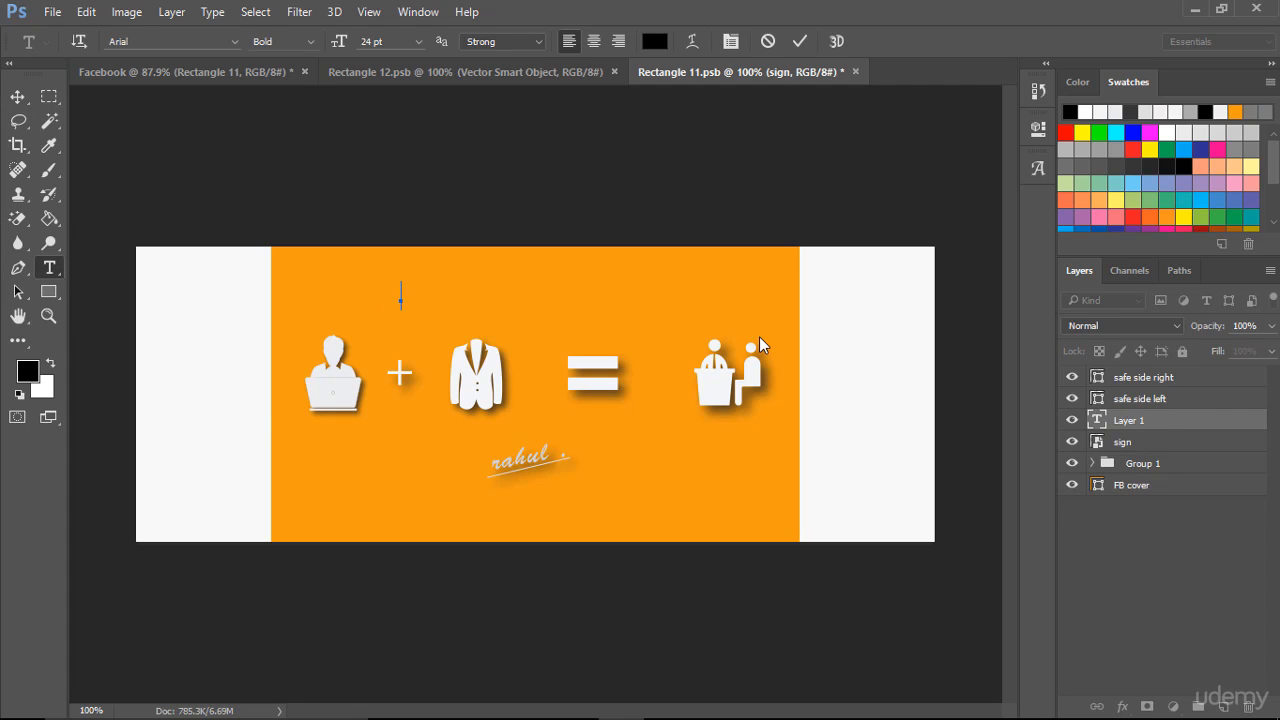
text(AN interview based ja)
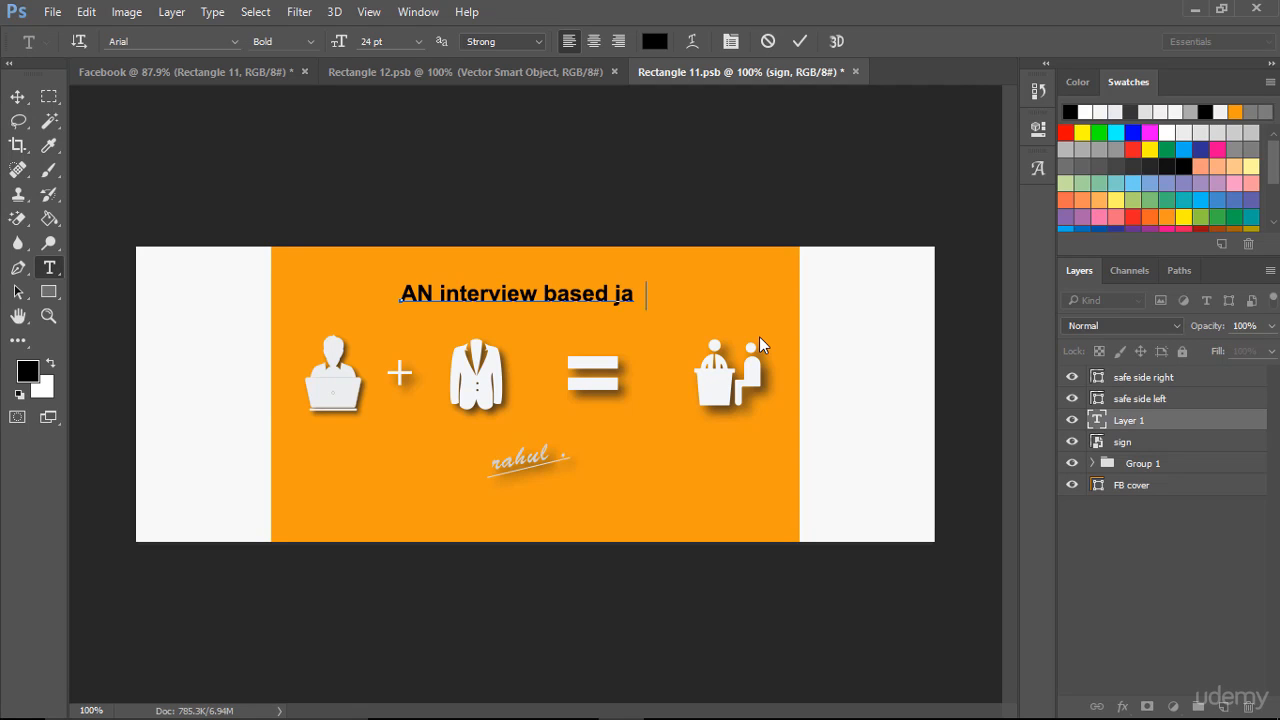
key(BackSpace)
text(vascript course)
key(Home)
key(Right)
key(Right)
key(BackSpace)
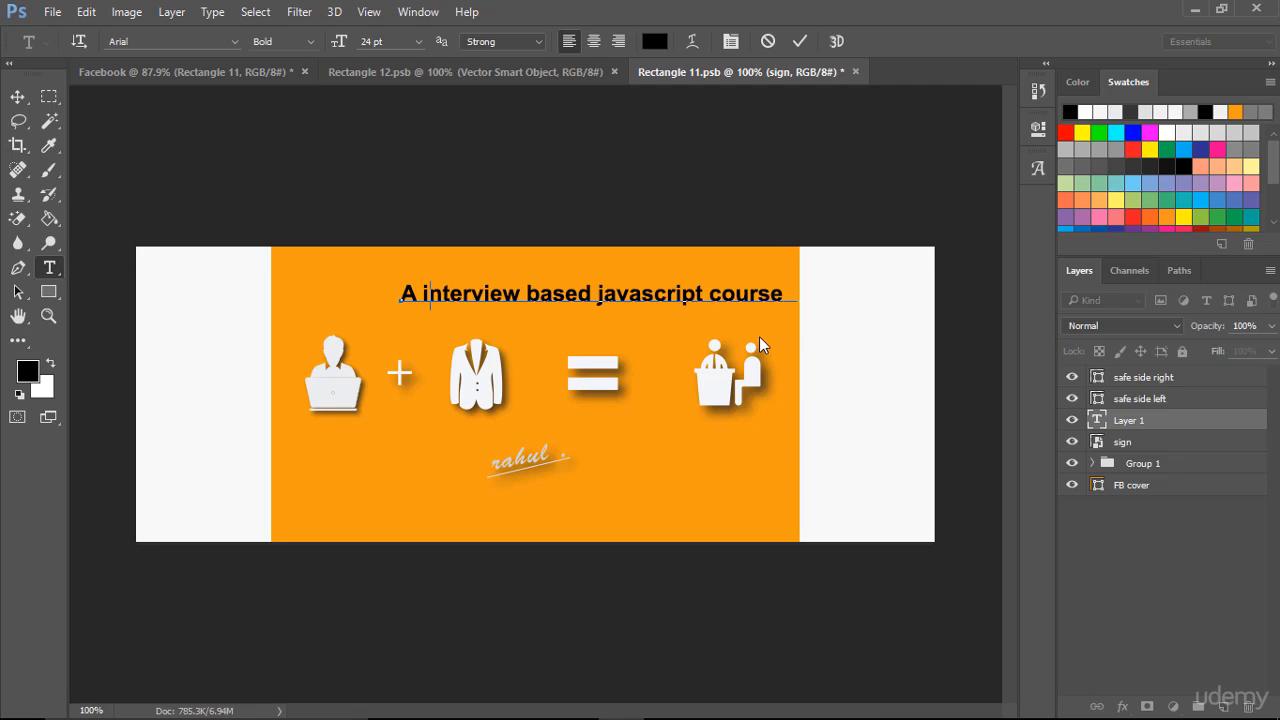
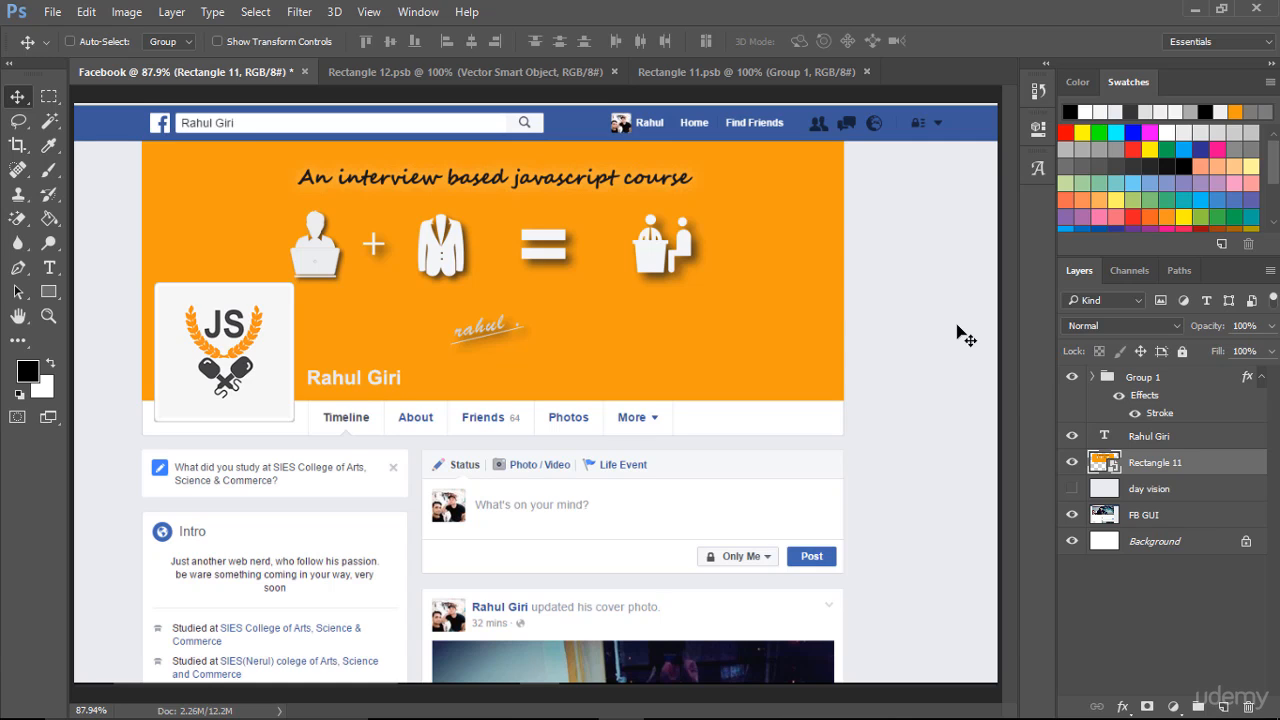
Step: Open the logo document Rectangle 12.psb in Save for Web with JPEG format at maximum quality, 100
click(537, 70)
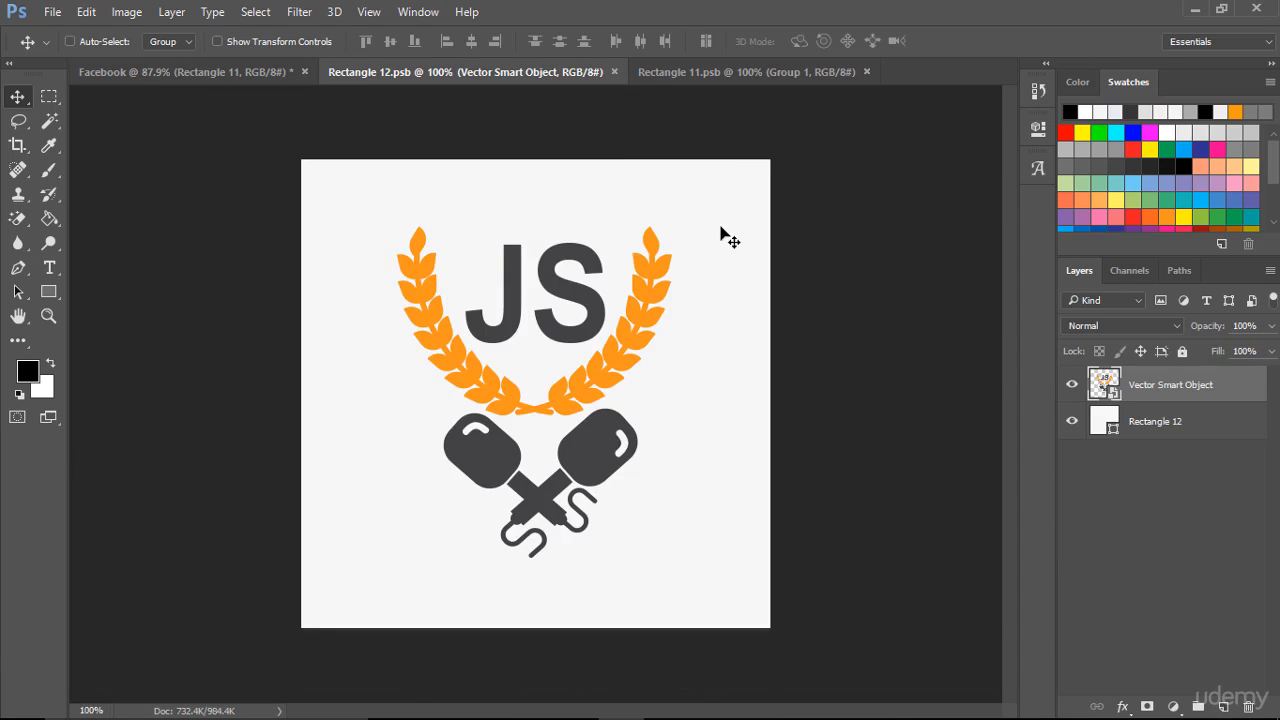
click(52, 11)
mouse_move(231, 284)
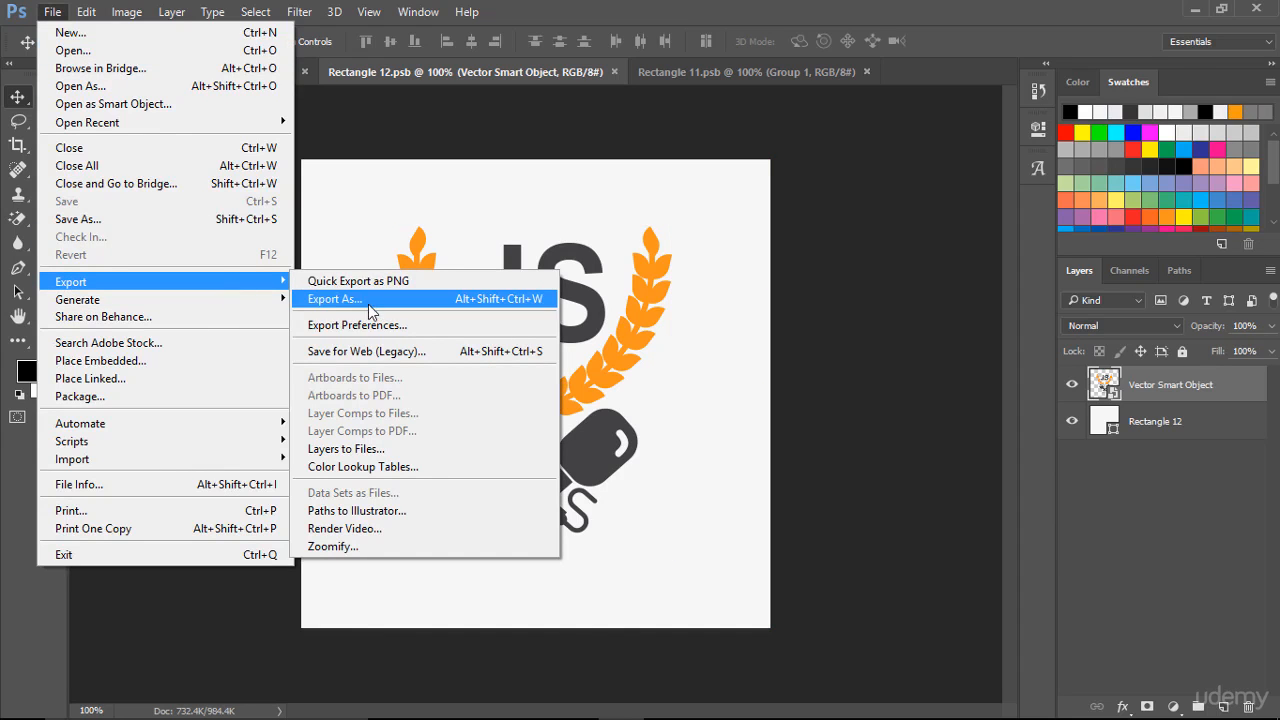
click(413, 358)
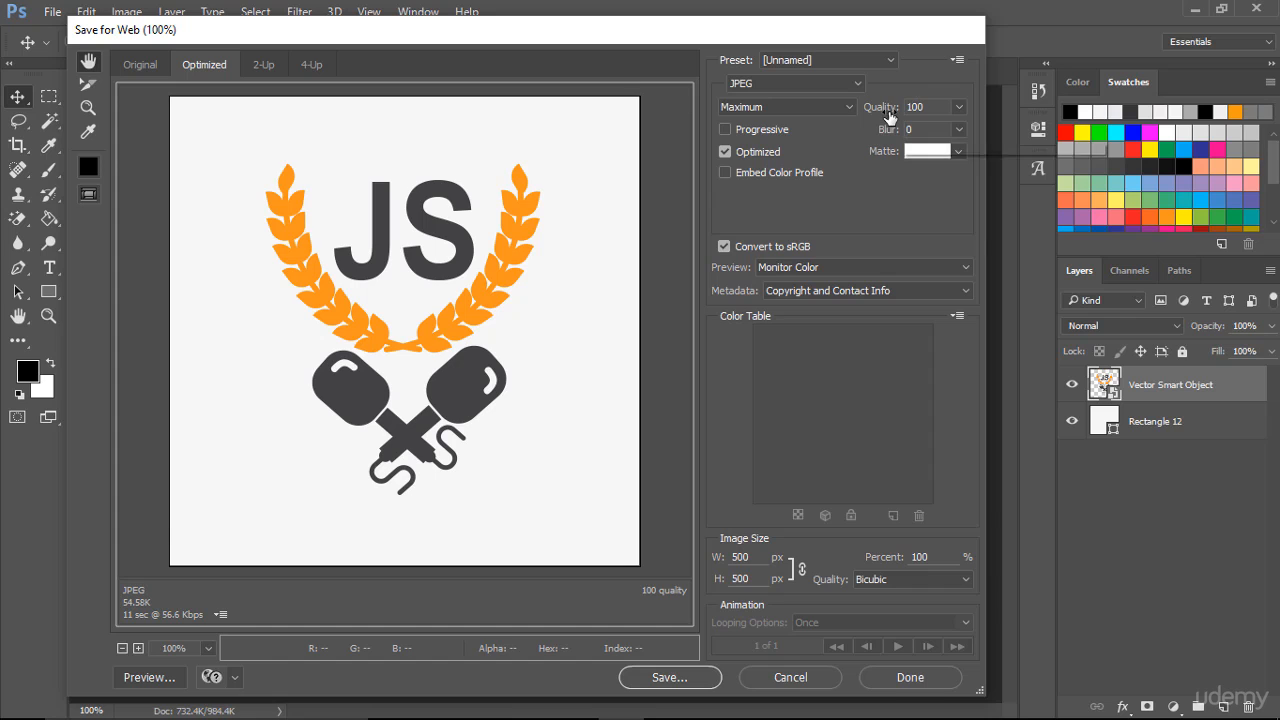
click(959, 107)
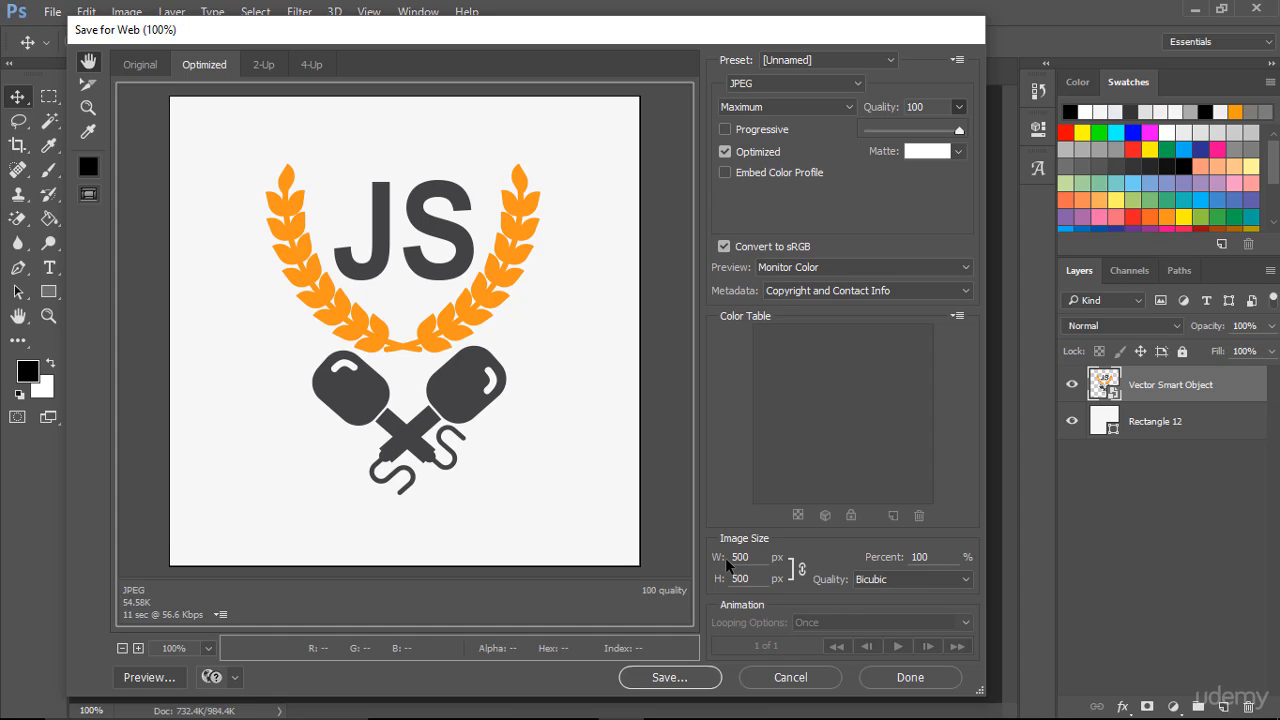
Step: Save the optimized logo image to the Desktop as "Facebook profile pic.jpg"
click(690, 680)
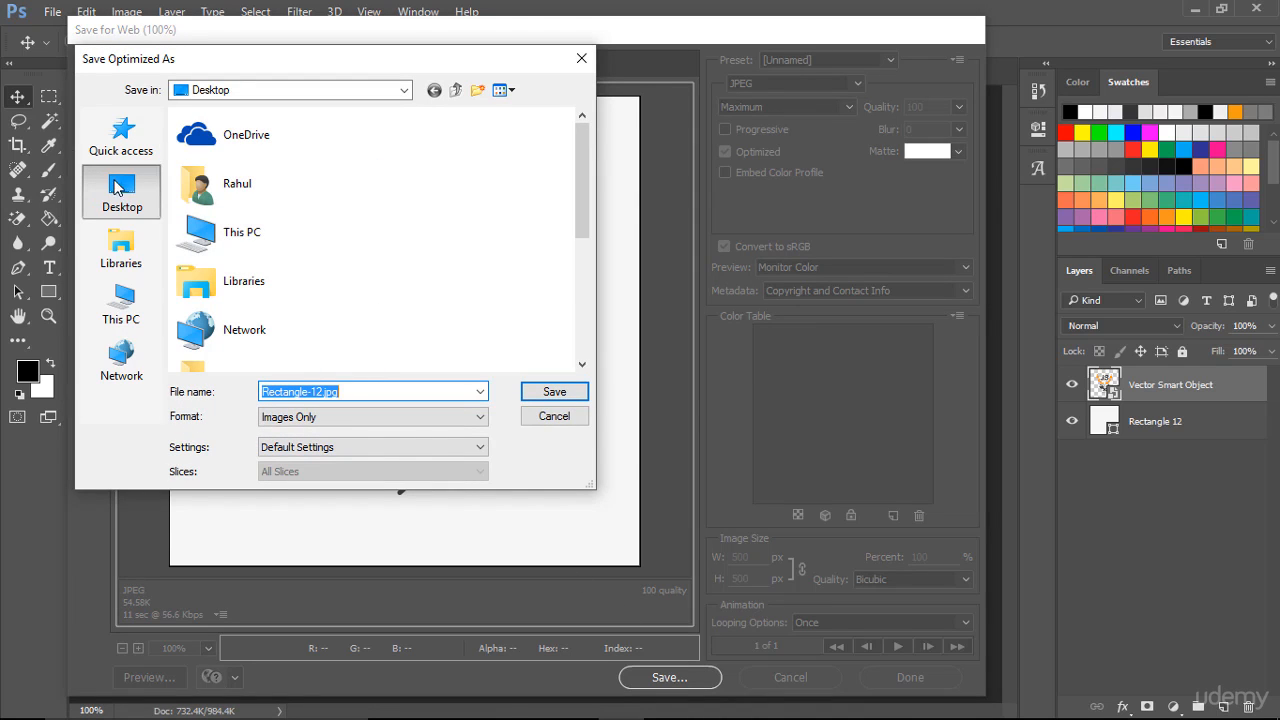
click(312, 391)
key(BackSpace)
key(BackSpace)
key(BackSpace)
key(BackSpace)
key(BackSpace)
key(BackSpace)
key(BackSpace)
key(BackSpace)
key(BackSpace)
key(BackSpace)
key(BackSpace)
key(BackSpace)
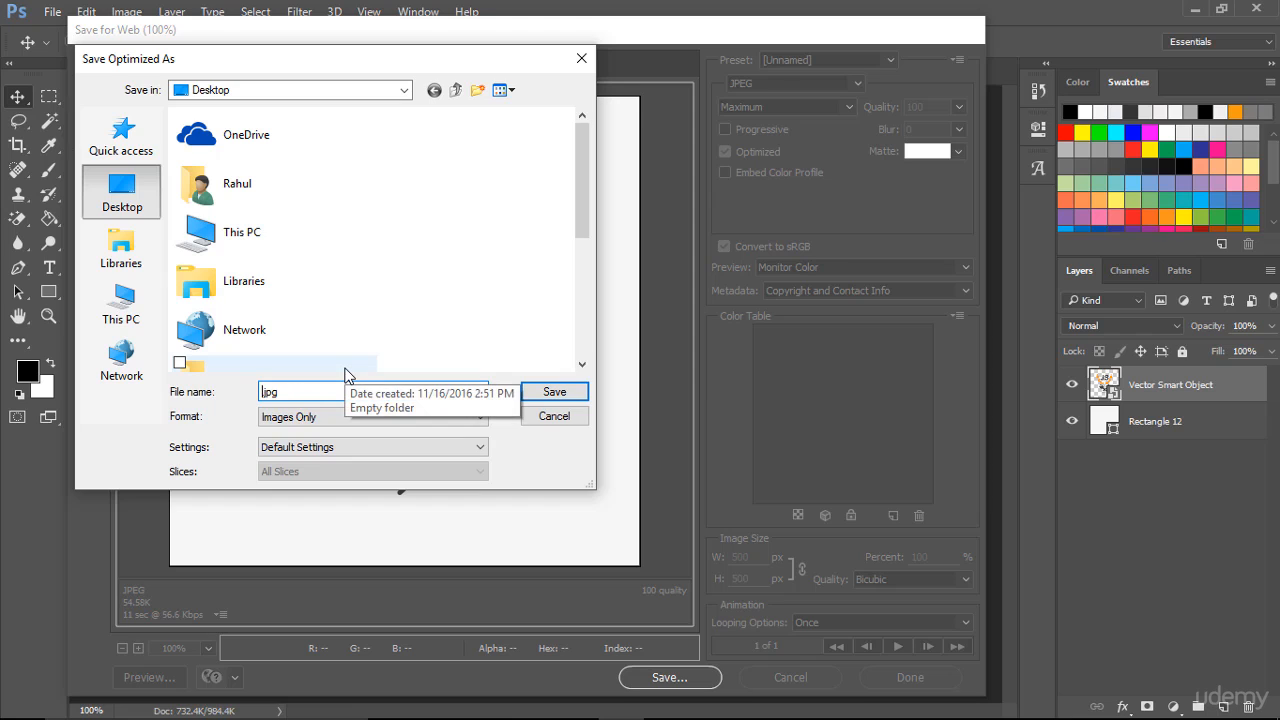
text(Facebook profile pic)
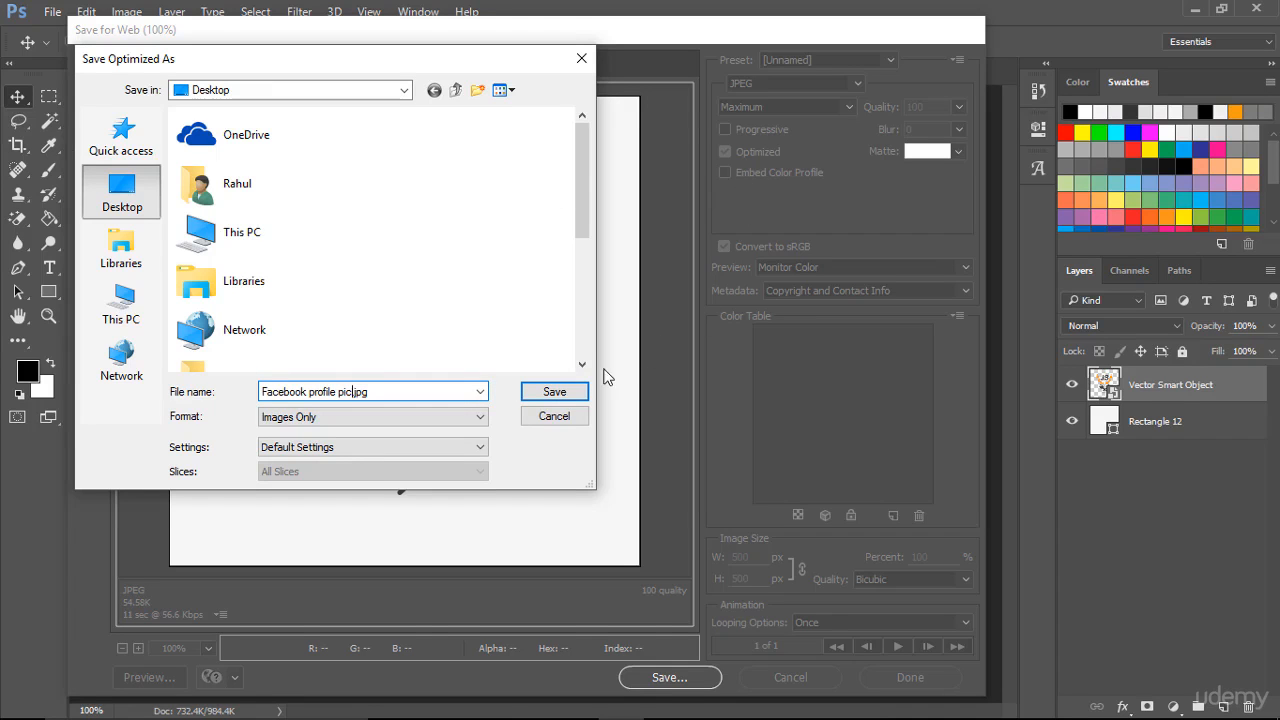
click(552, 393)
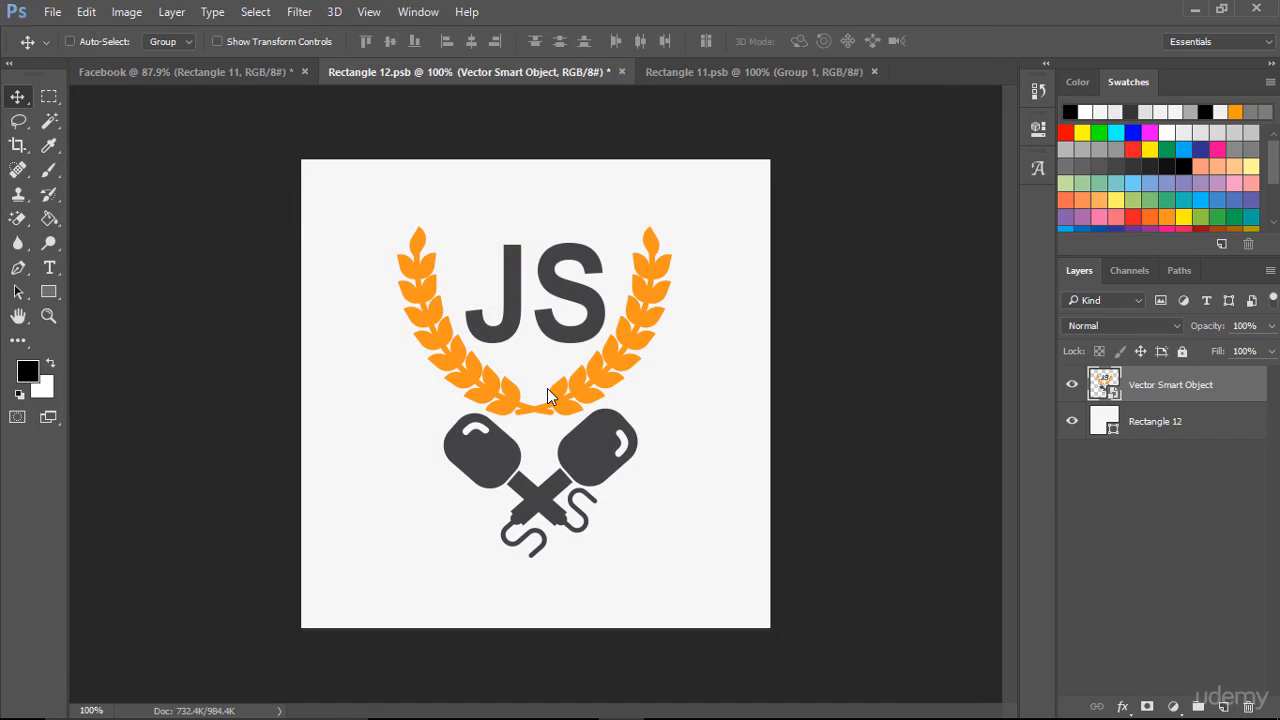
Step: Open the cover document Rectangle 11.psb in Save for Web with JPEG format at quality 100
click(675, 72)
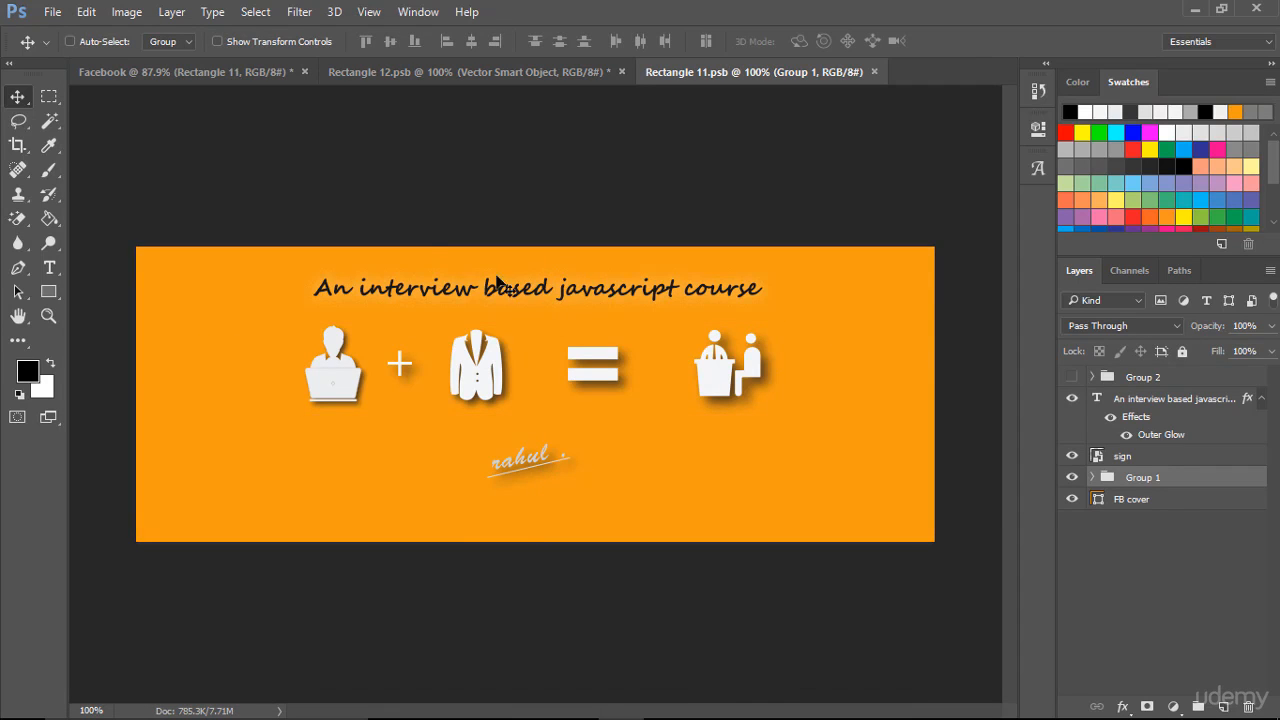
click(52, 11)
mouse_move(160, 289)
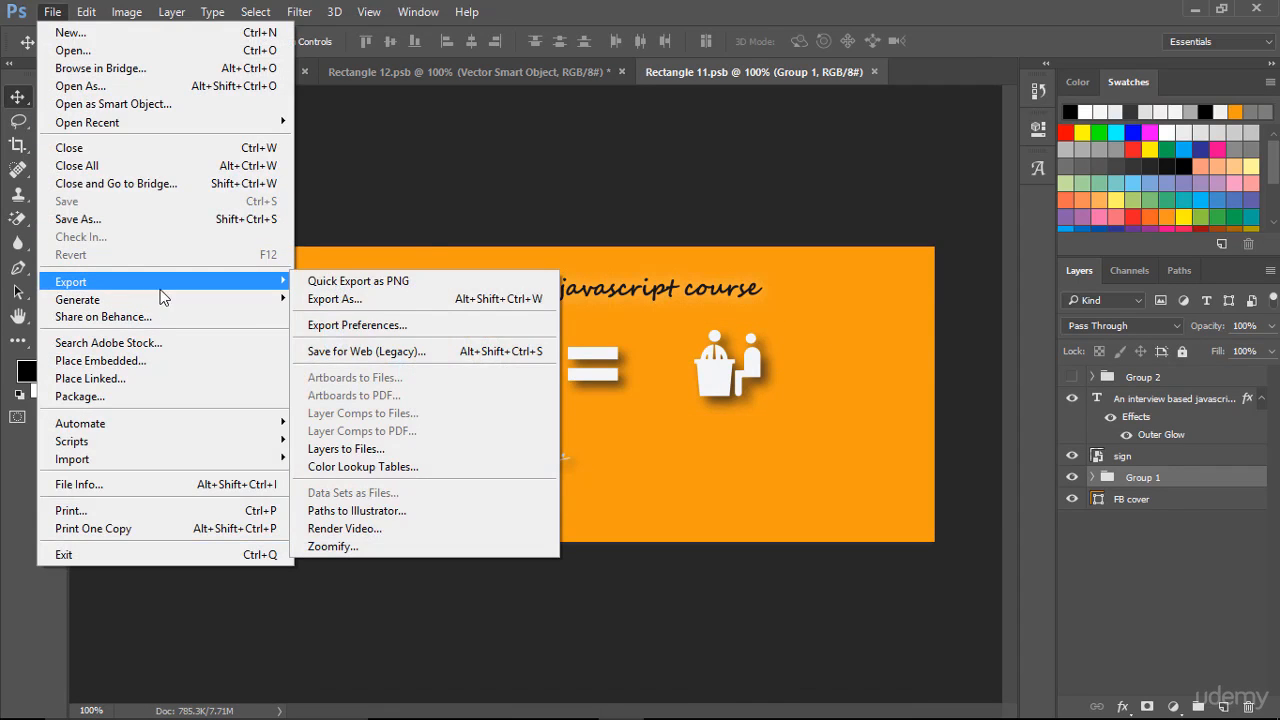
click(341, 350)
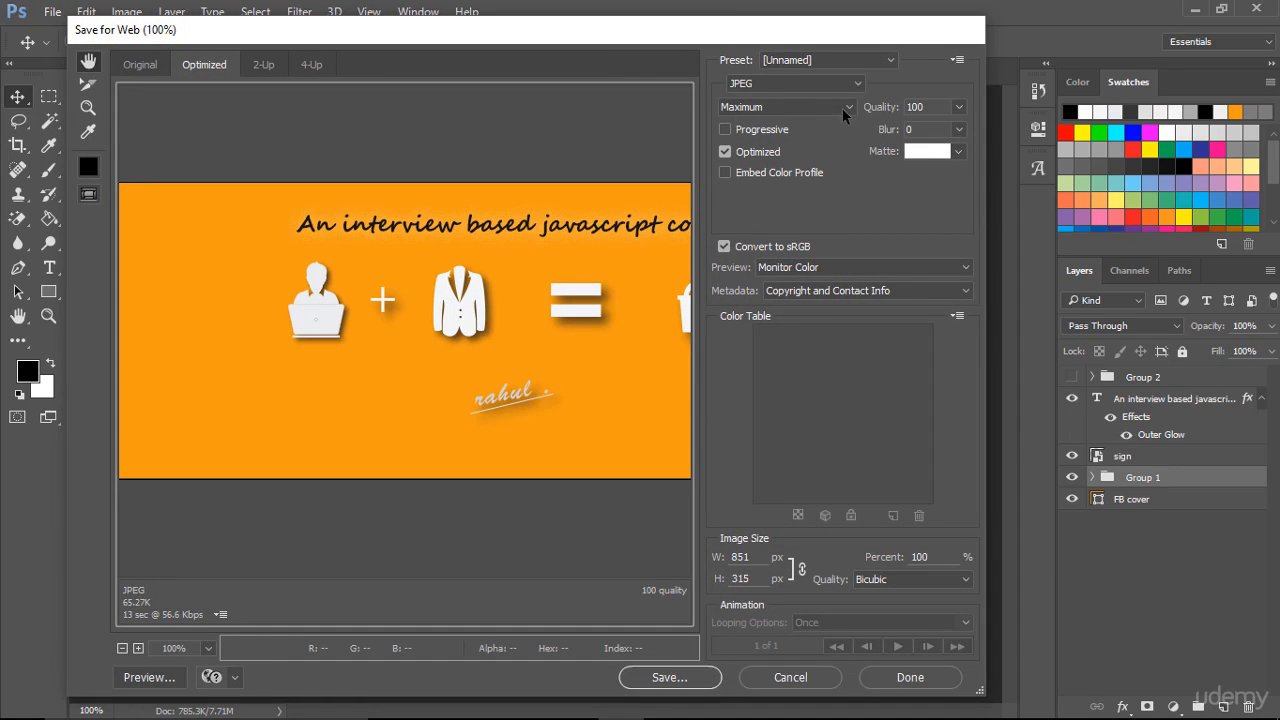
Step: Save the optimized cover image to the Desktop as "Facebook cover.jpg"
click(686, 678)
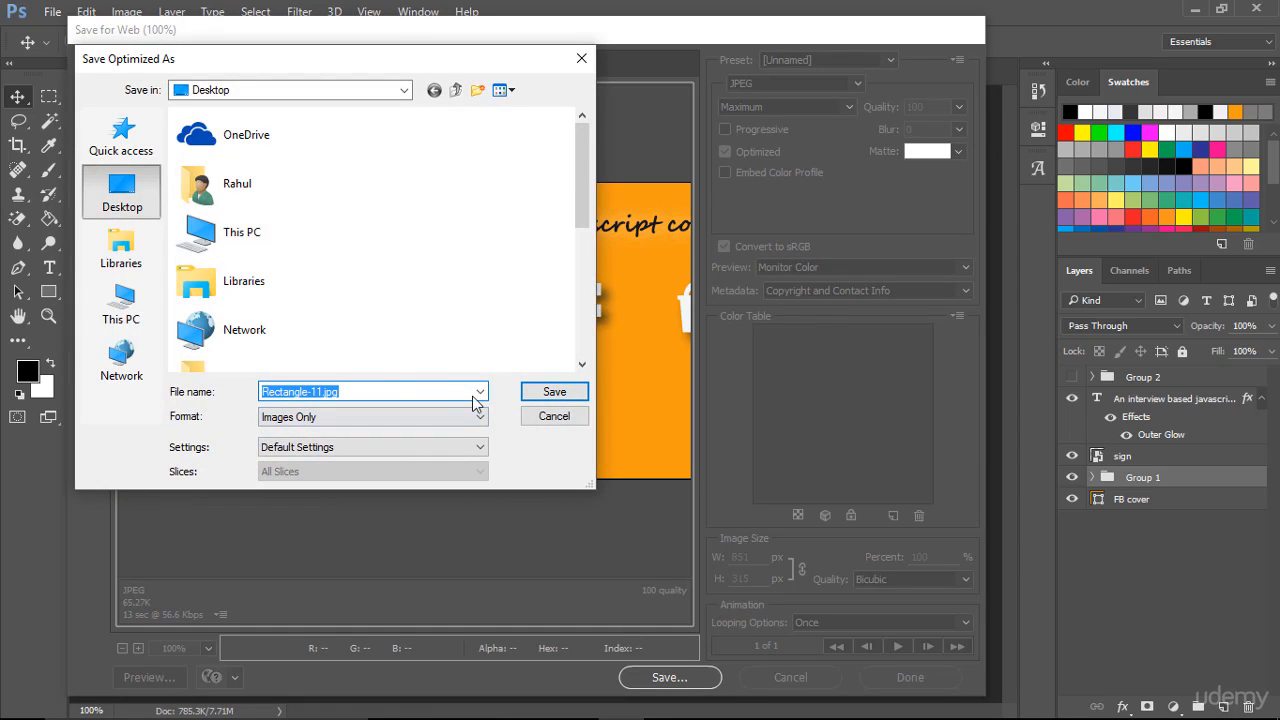
click(324, 391)
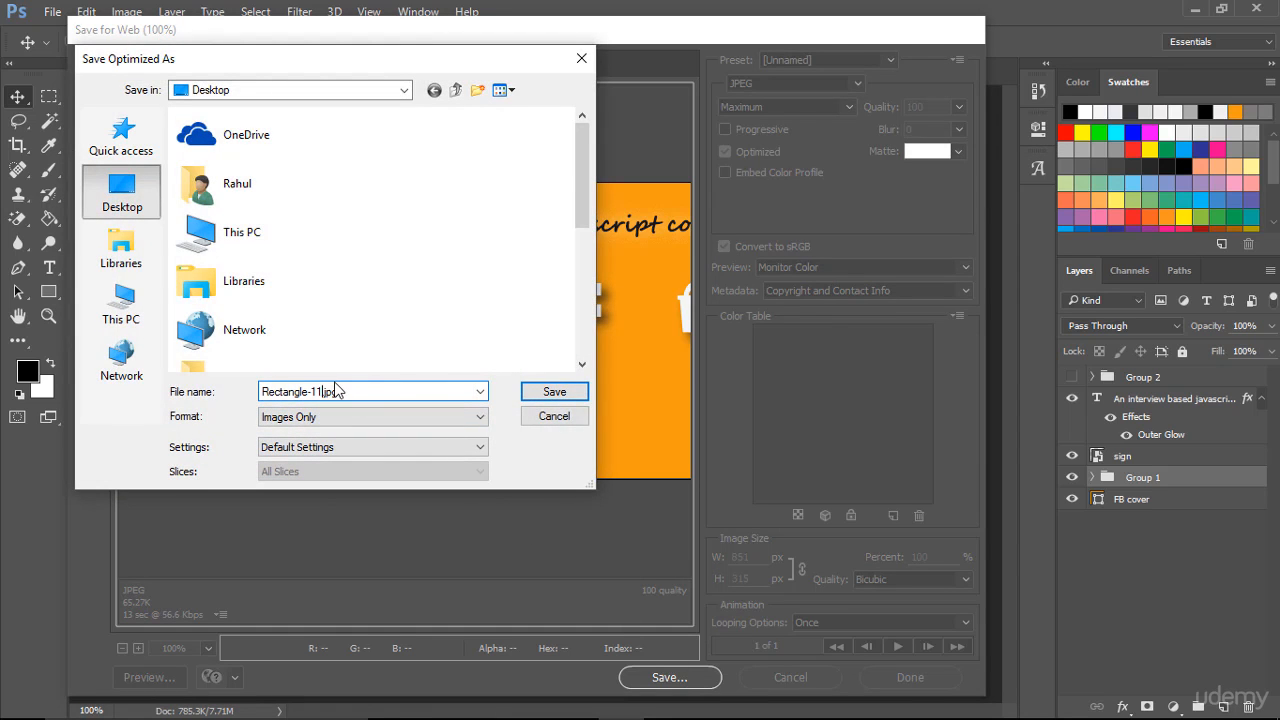
key(BackSpace)
key(BackSpace)
key(BackSpace)
key(BackSpace)
key(BackSpace)
key(BackSpace)
key(BackSpace)
key(BackSpace)
key(BackSpace)
key(BackSpace)
key(BackSpace)
key(BackSpace)
text(Facebook cover)
click(551, 398)
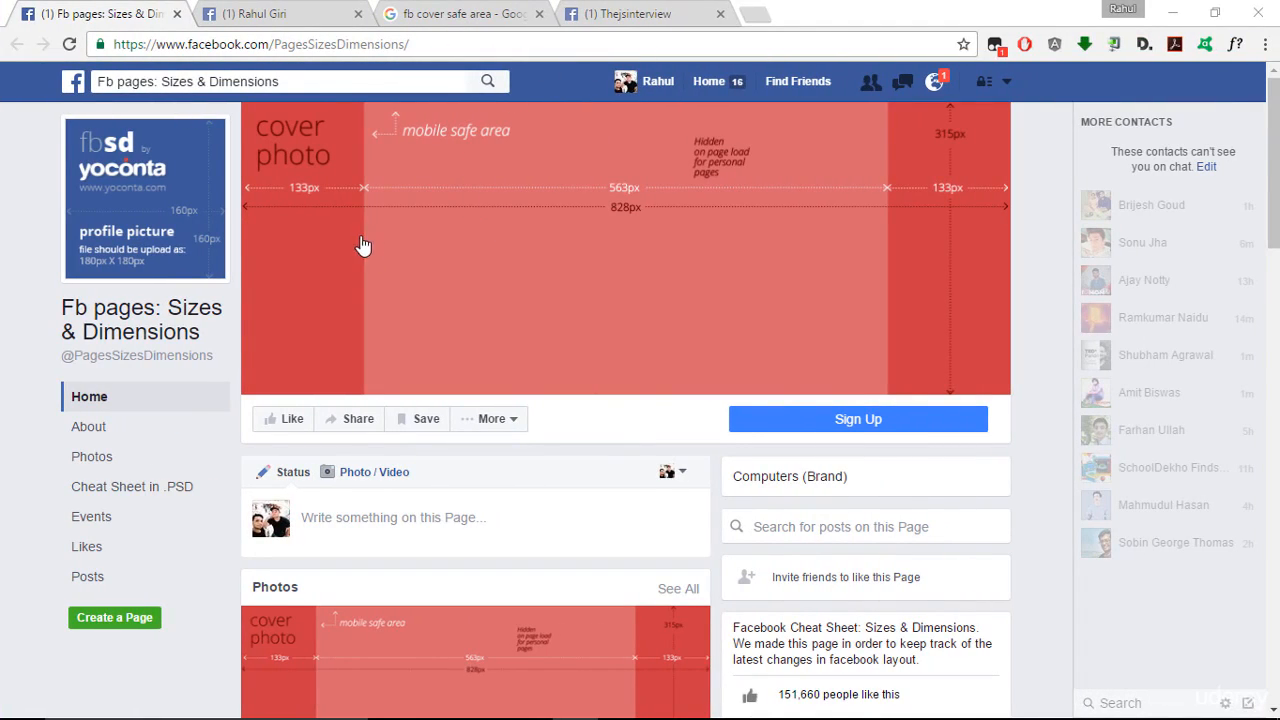
Step: In the browser, view the Thejsinterview page and the personal Facebook profile, closing the WhatFont details card there
click(598, 12)
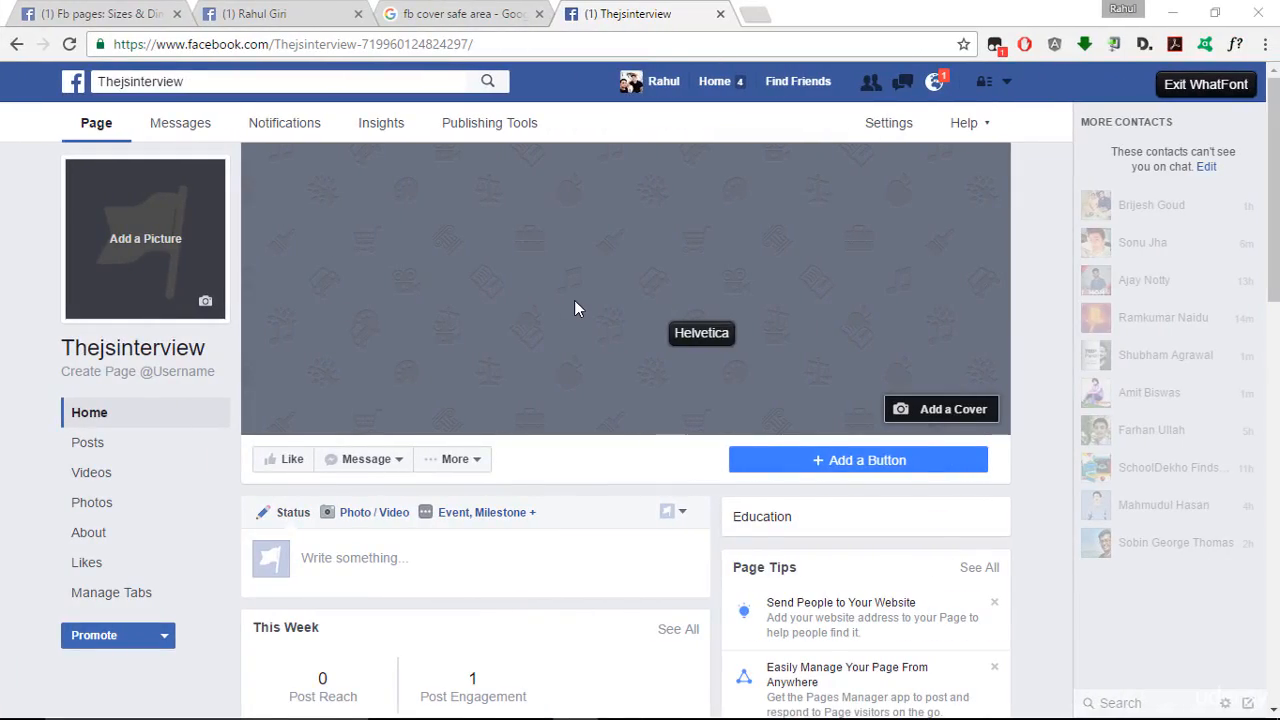
click(341, 16)
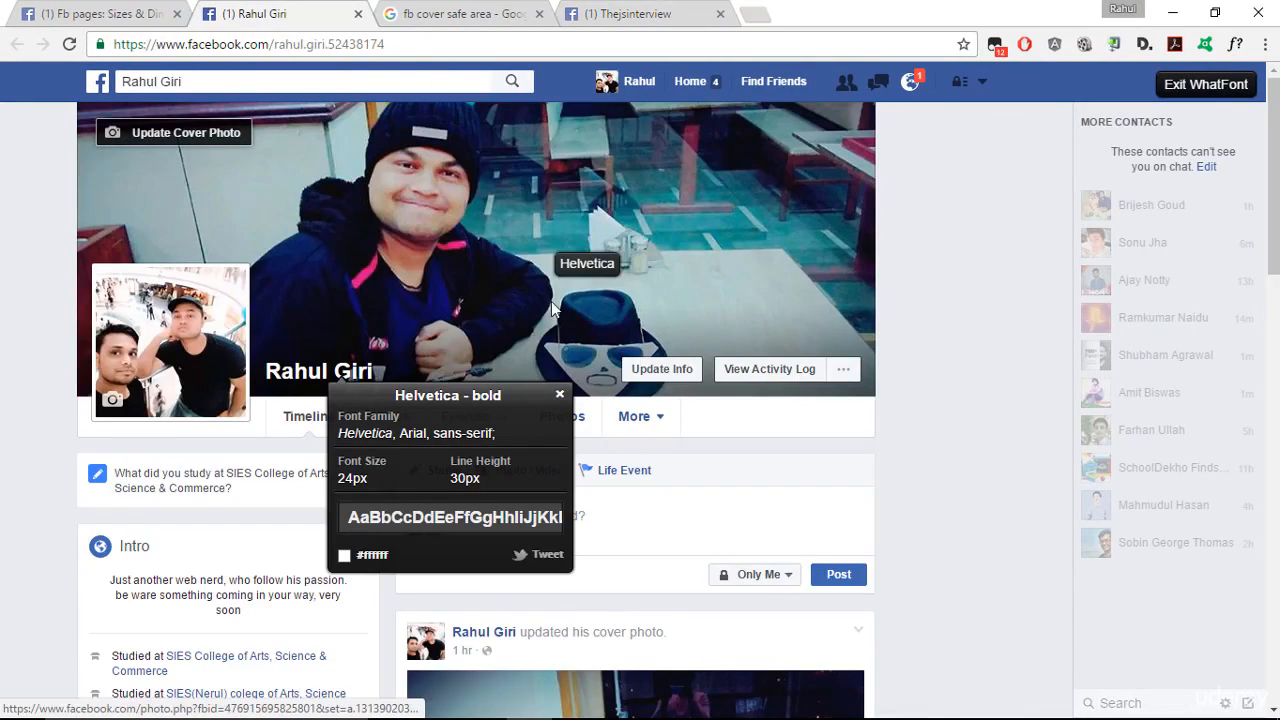
click(559, 396)
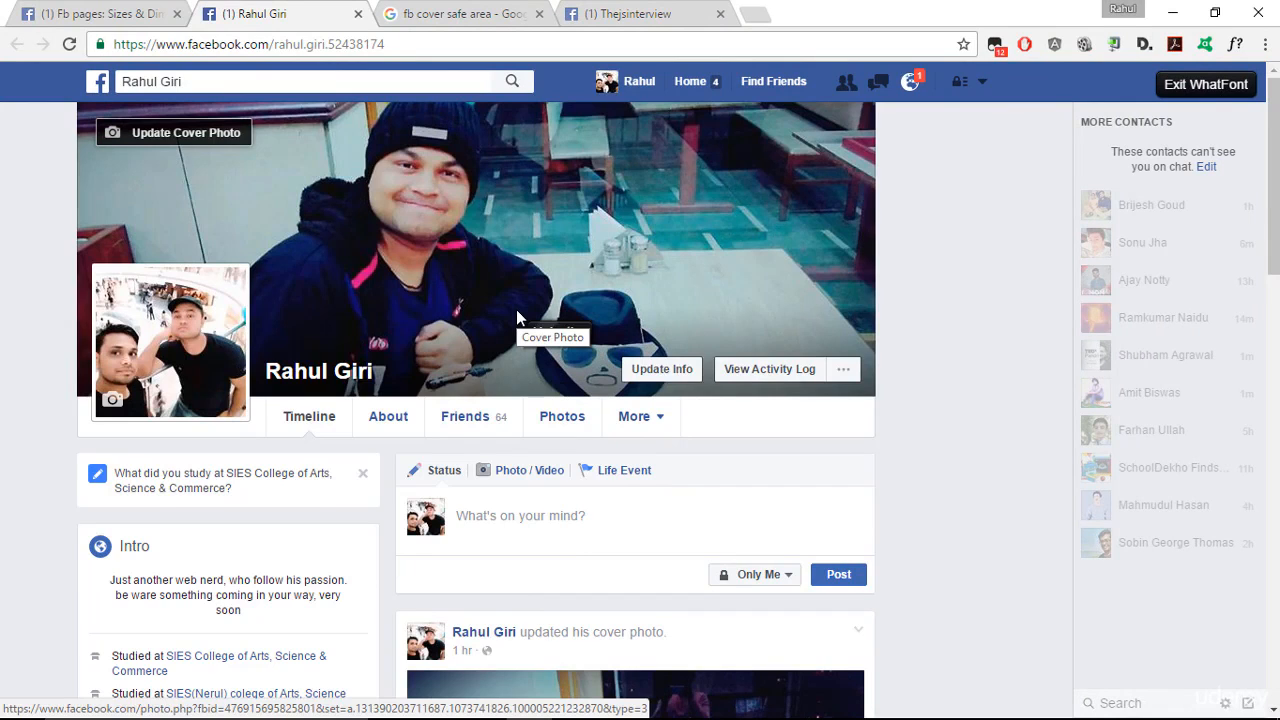
click(120, 7)
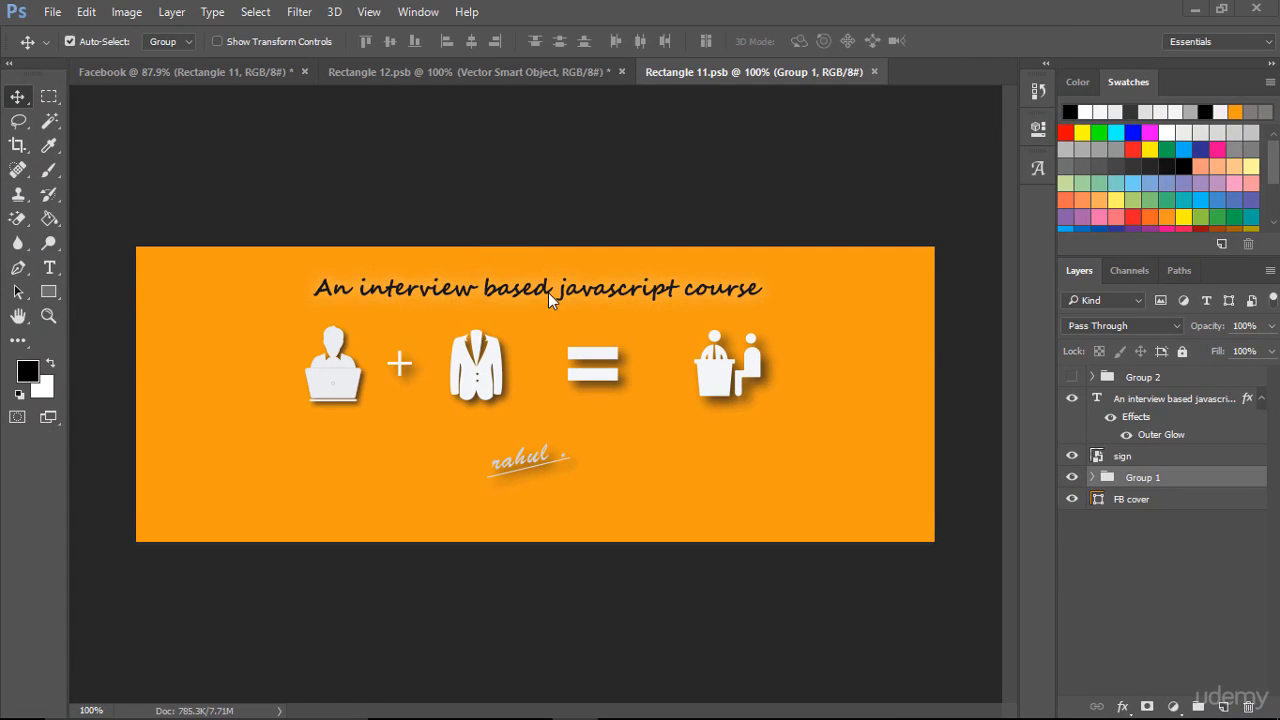
Step: Create a new 828 × 315 pixel document at 300 pixels/inch in RGB Color mode with a white background
click(54, 12)
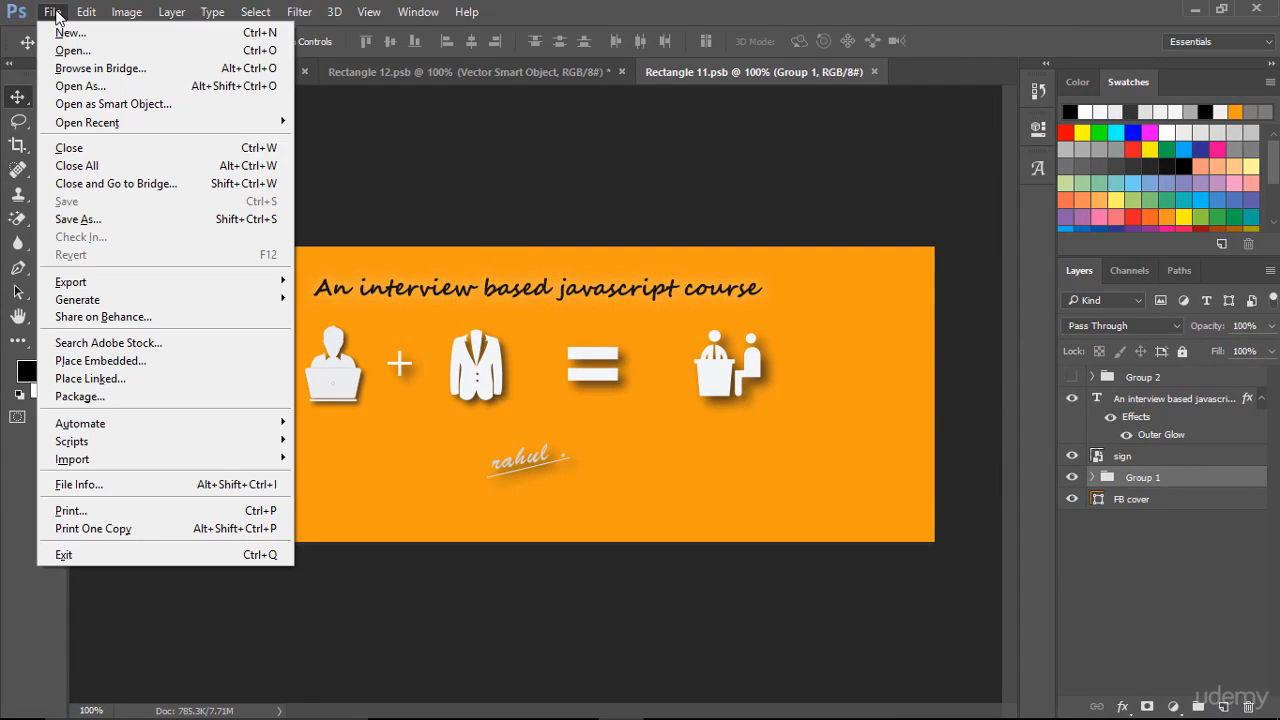
click(100, 37)
click(580, 222)
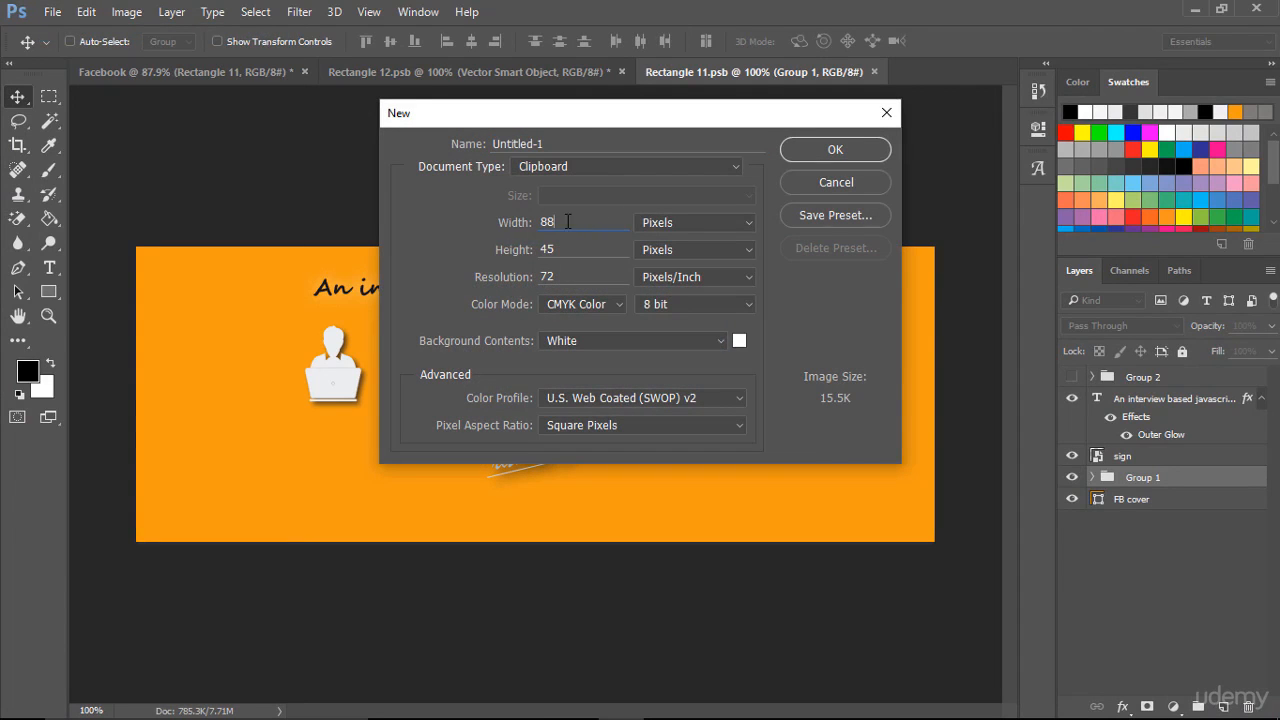
double_click(547, 222)
text(828)
drag(562, 249, 506, 246)
text(315)
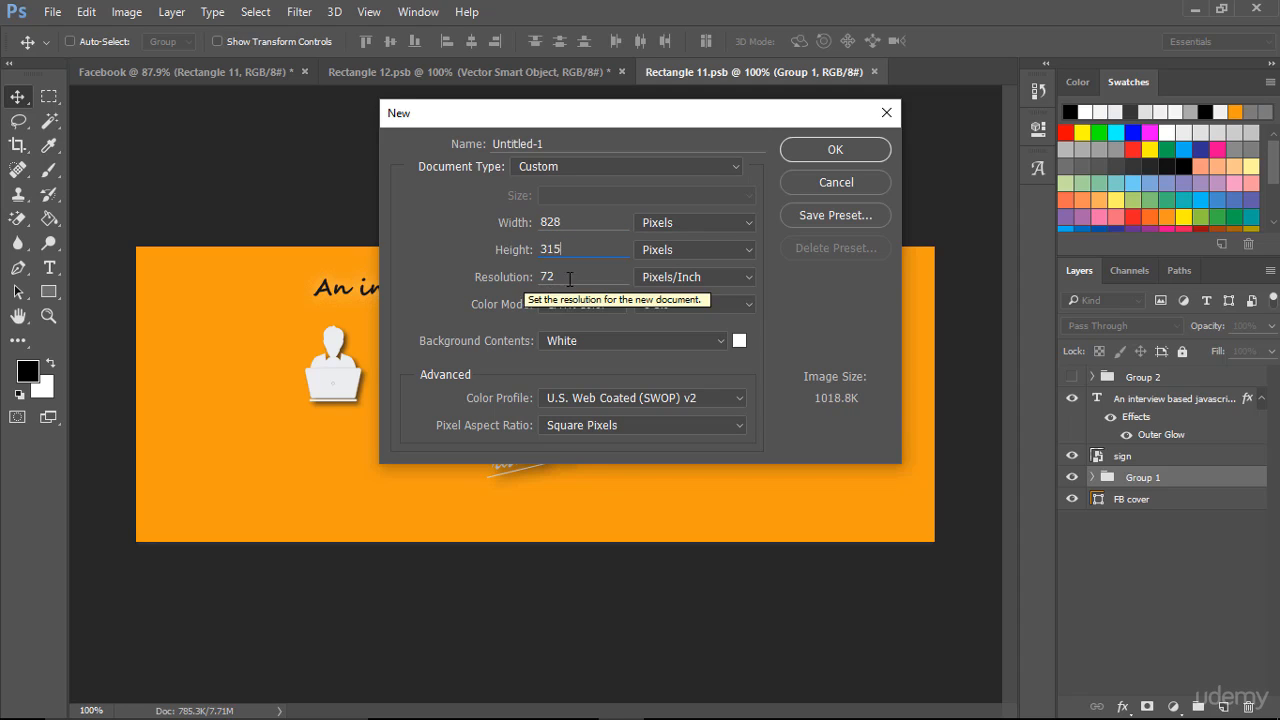
key(Tab)
text(300)
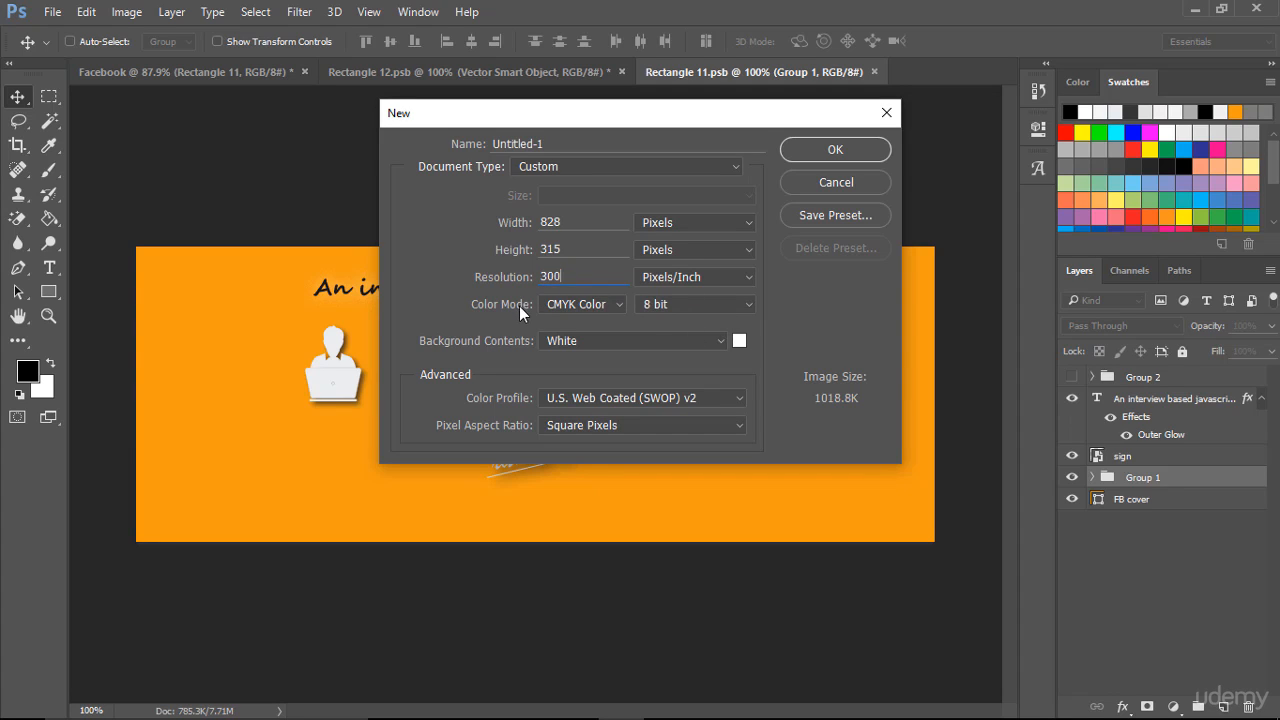
click(621, 304)
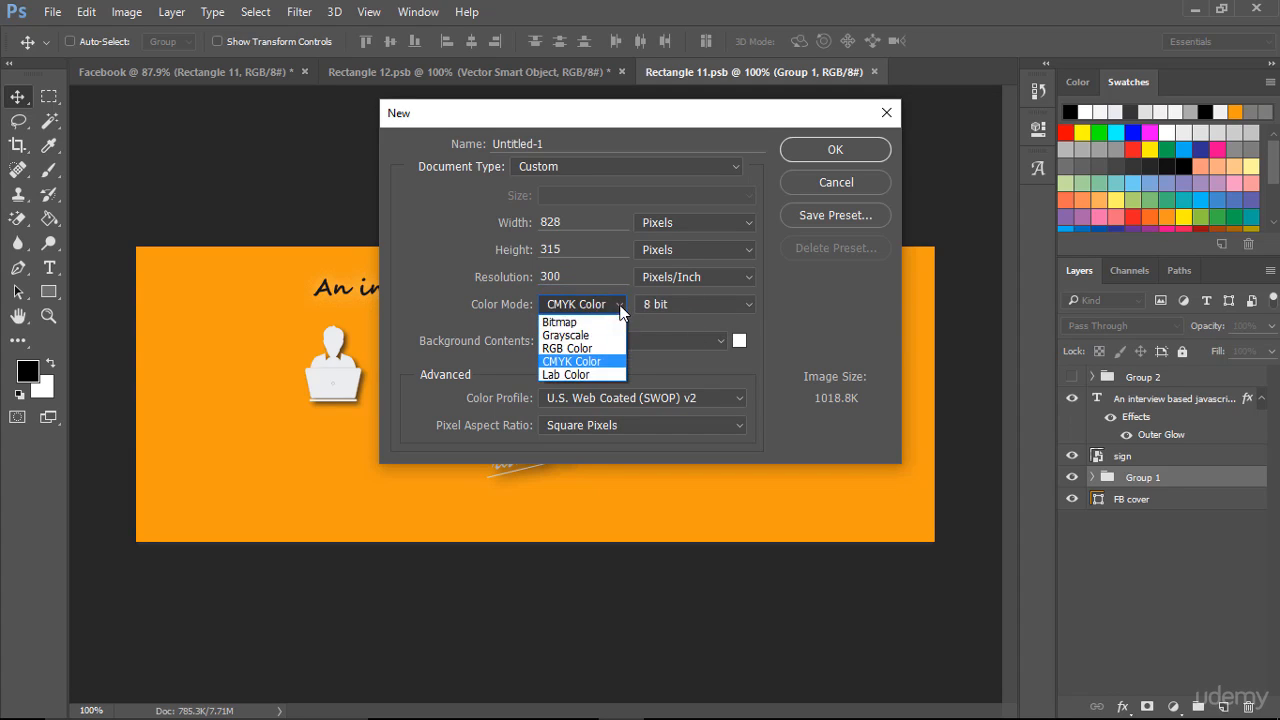
click(580, 348)
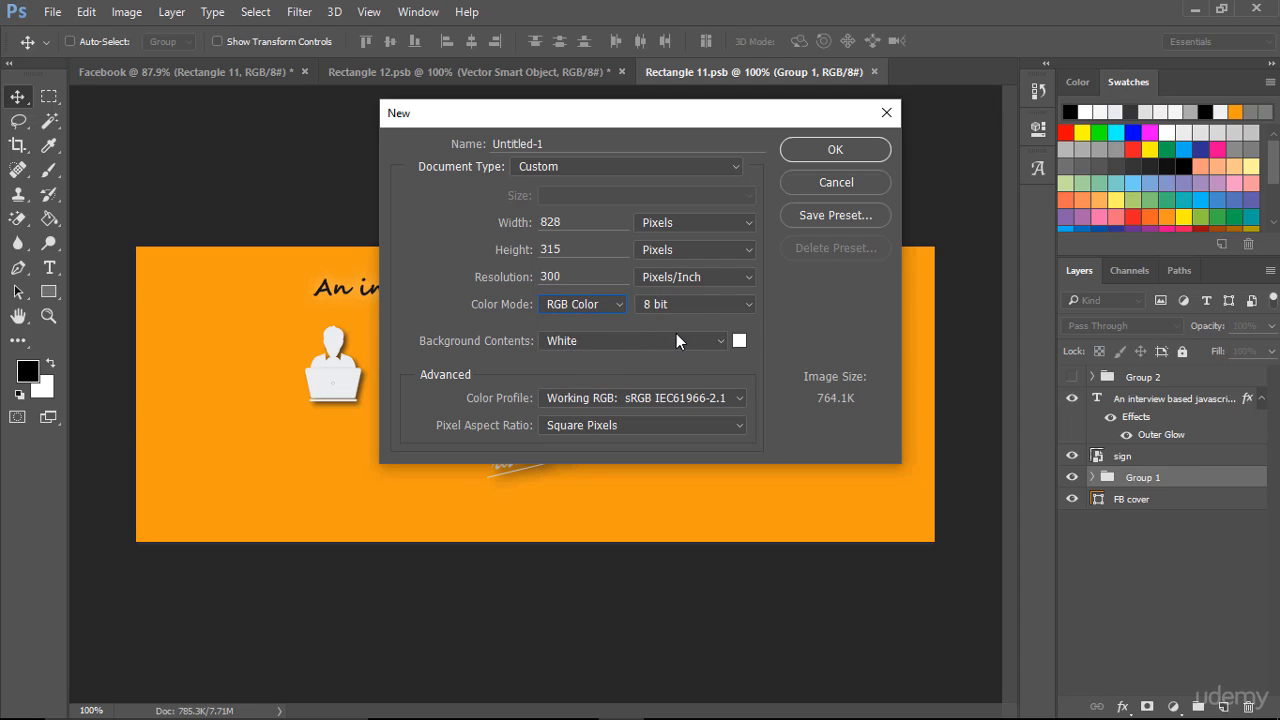
click(847, 149)
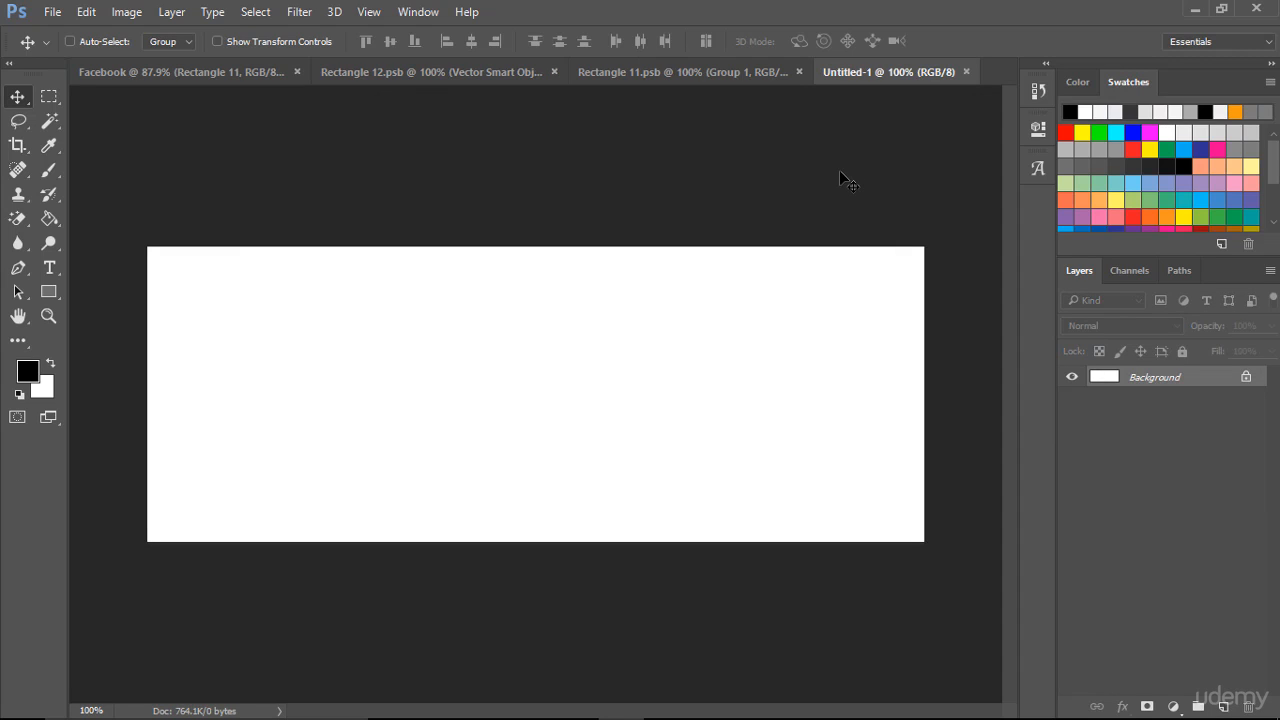
Step: Unlock the Background layer and apply a Color Overlay in orange #f39c12 to it
key(ctrl+0)
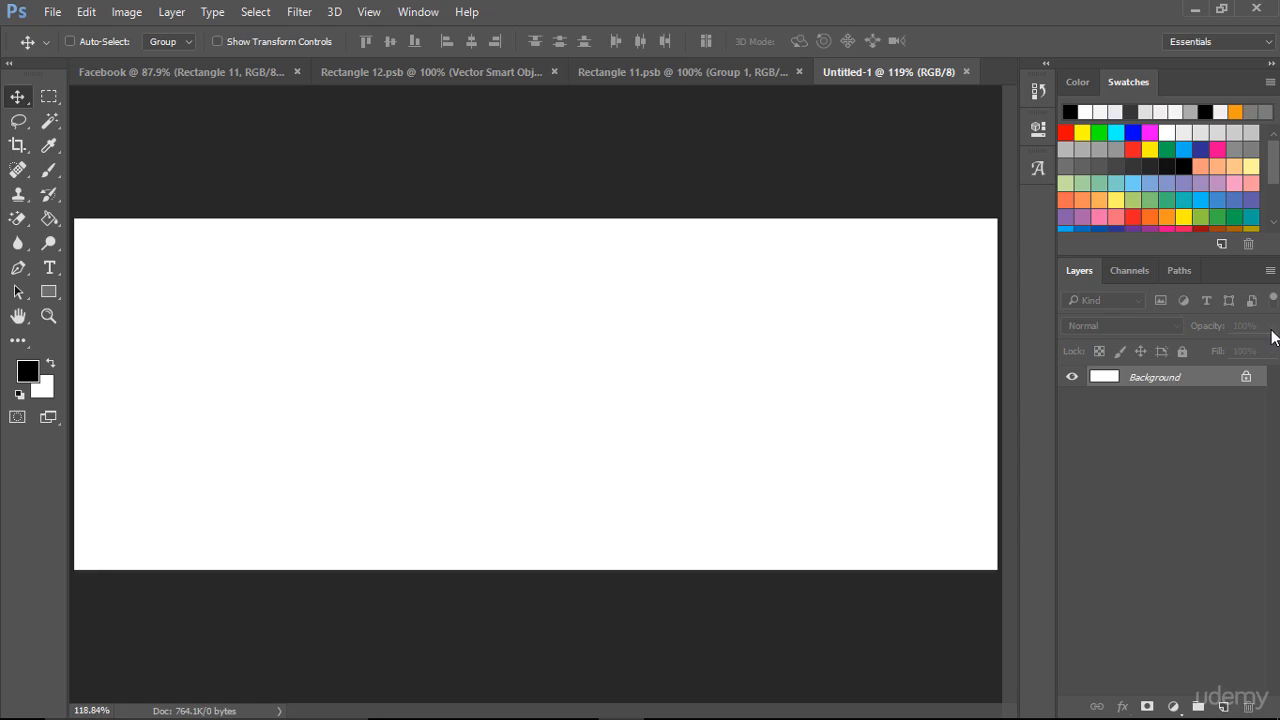
click(1246, 377)
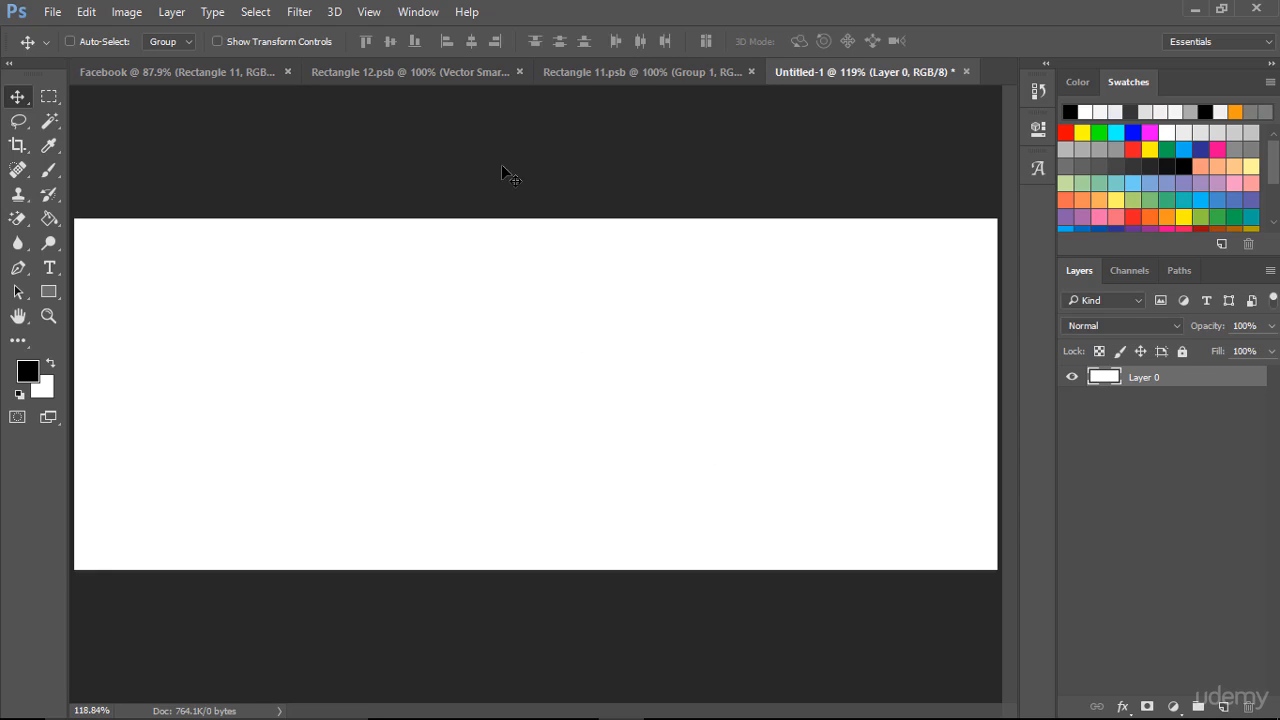
double_click(1099, 387)
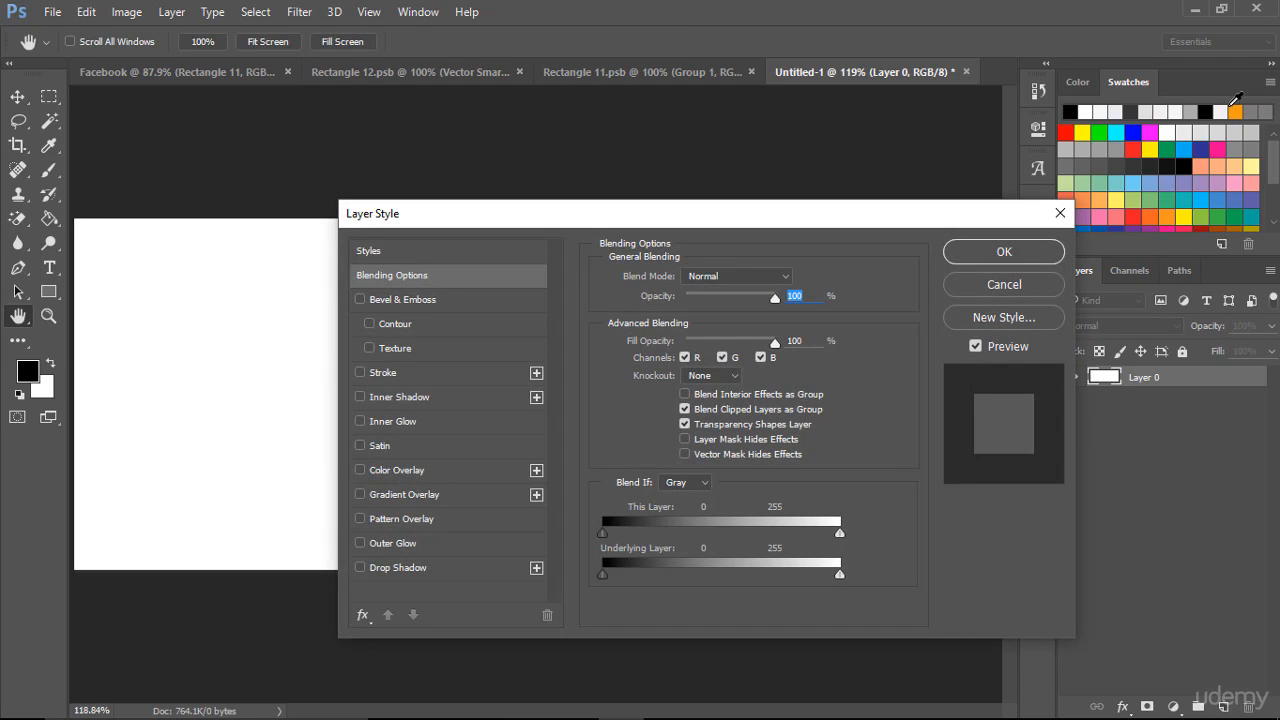
click(1237, 114)
click(430, 470)
click(795, 279)
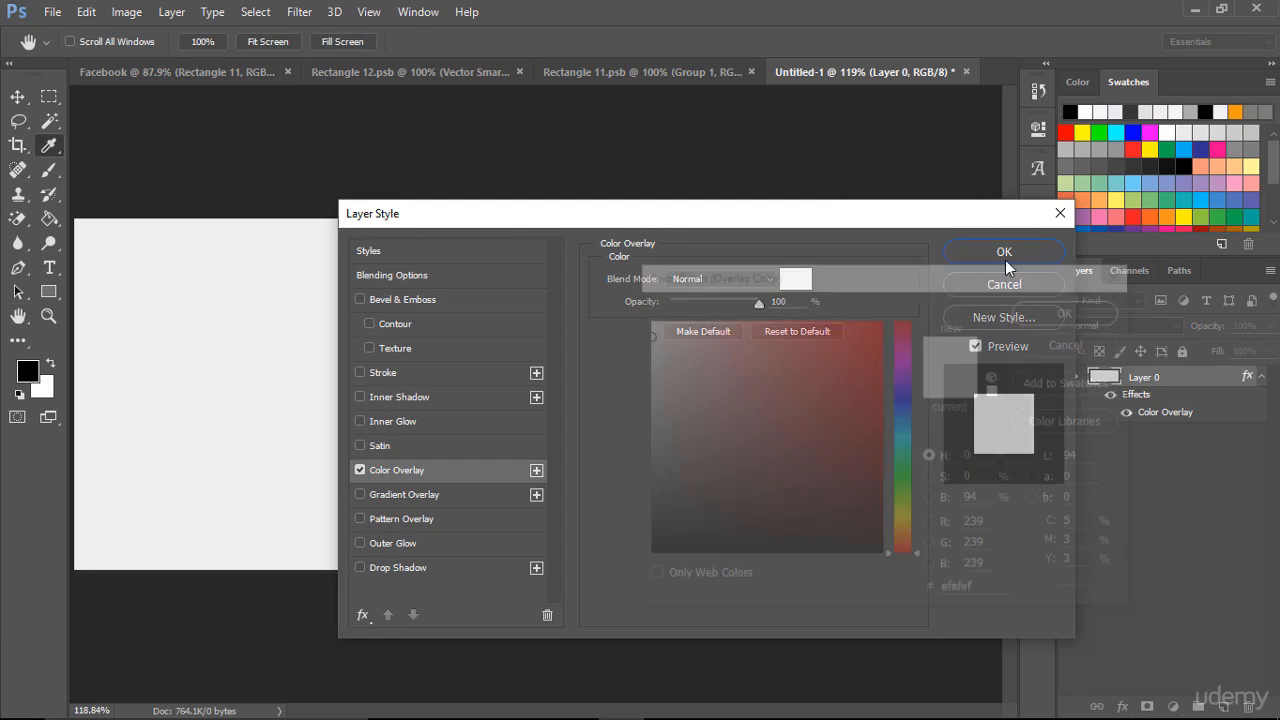
click(1237, 112)
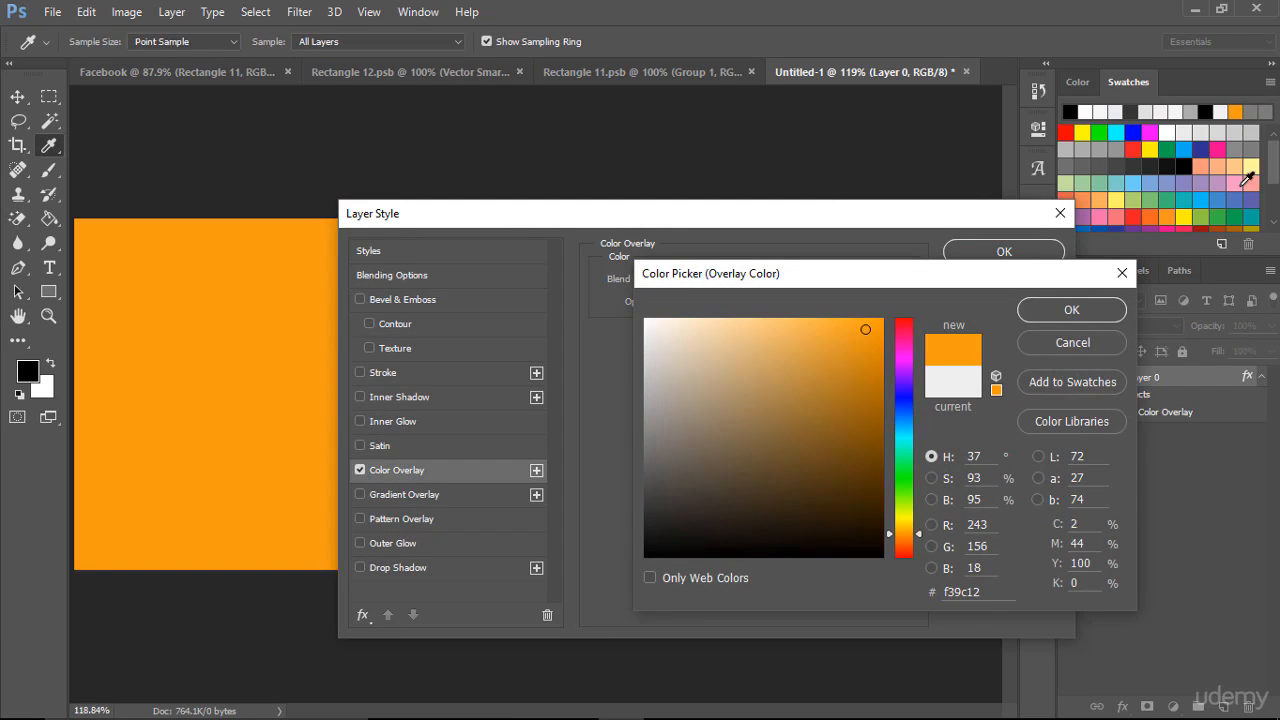
click(1078, 314)
click(1003, 252)
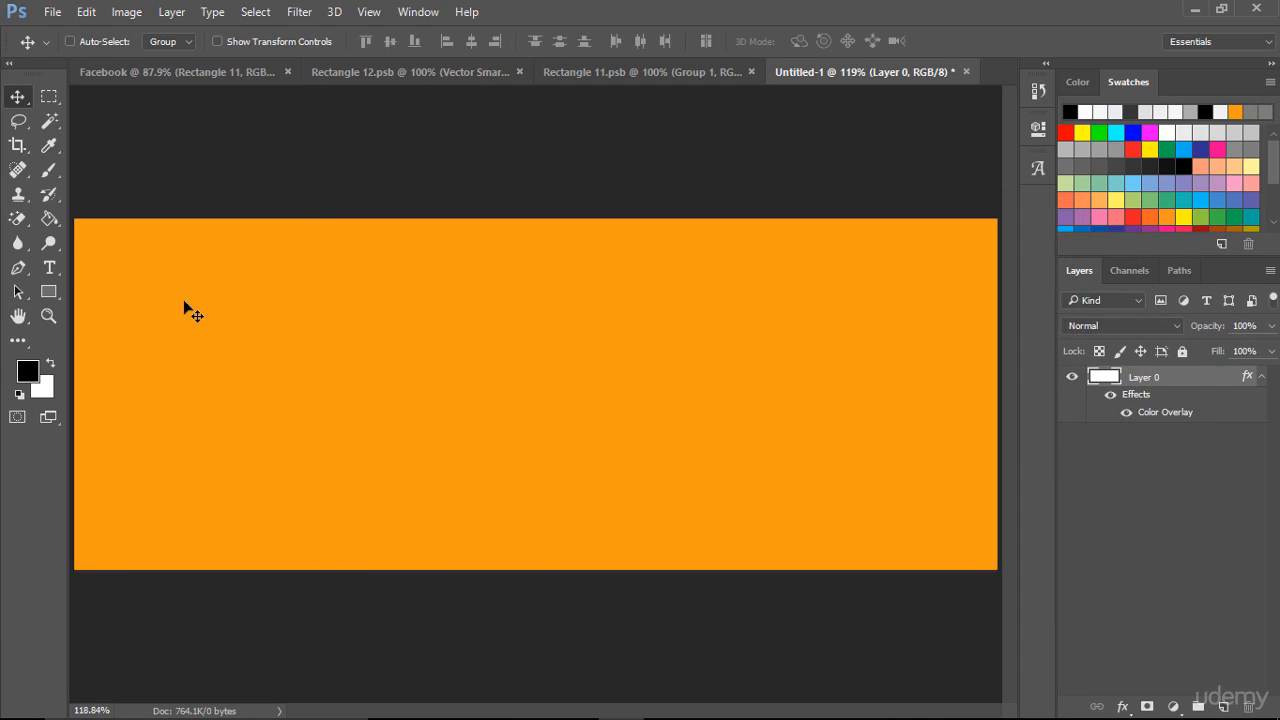
Step: Draw a light rectangle shape on the orange canvas and set its size to 133 × 315 px
click(48, 291)
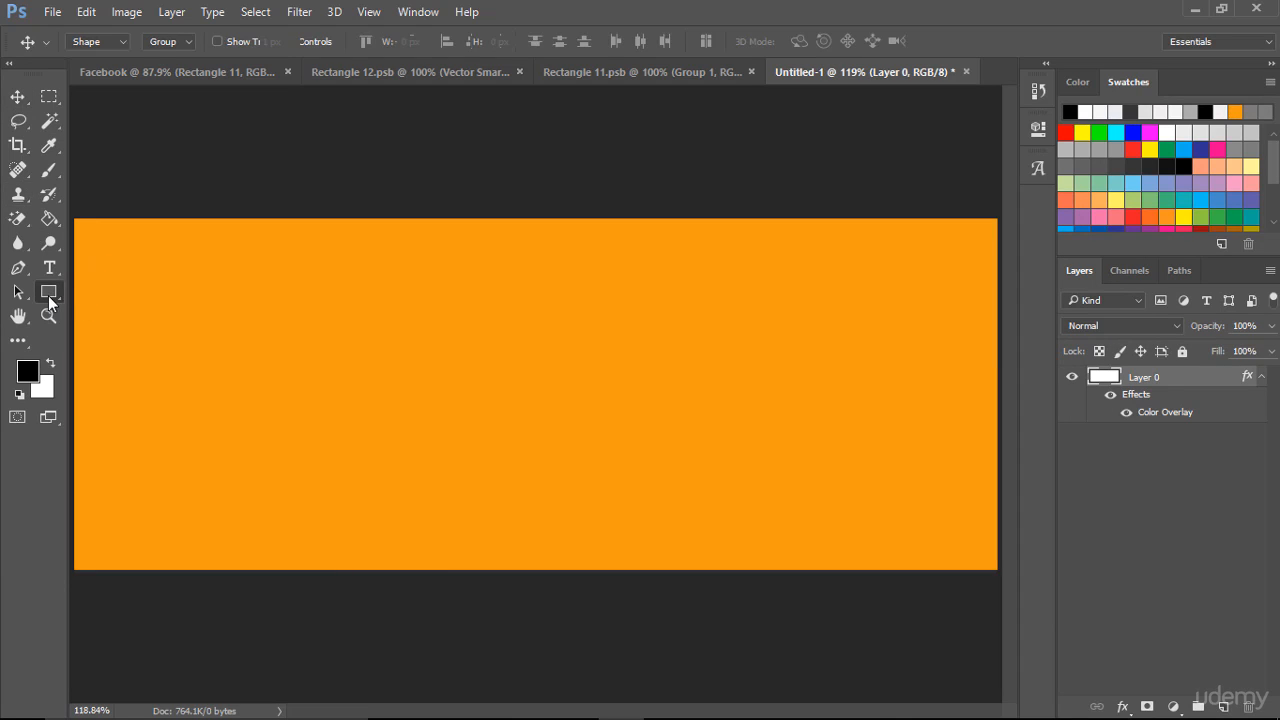
click(120, 290)
drag(288, 258, 391, 533)
click(804, 188)
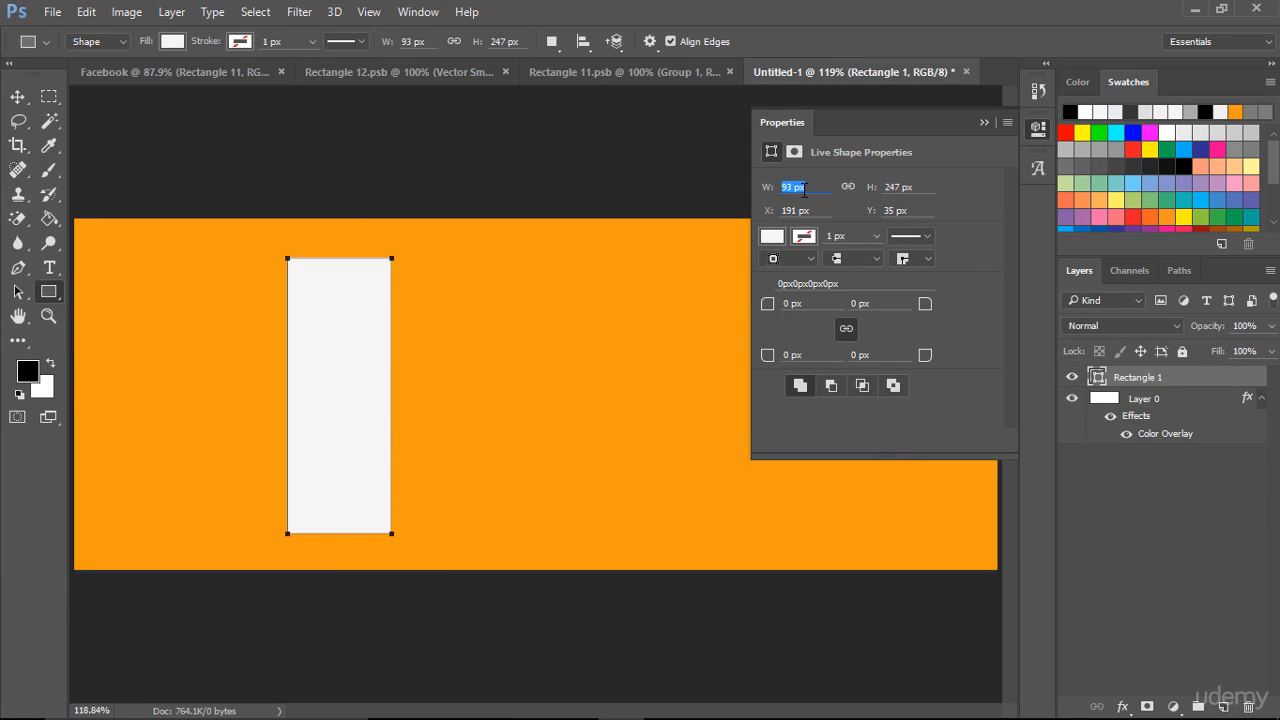
text(133)
key(Tab)
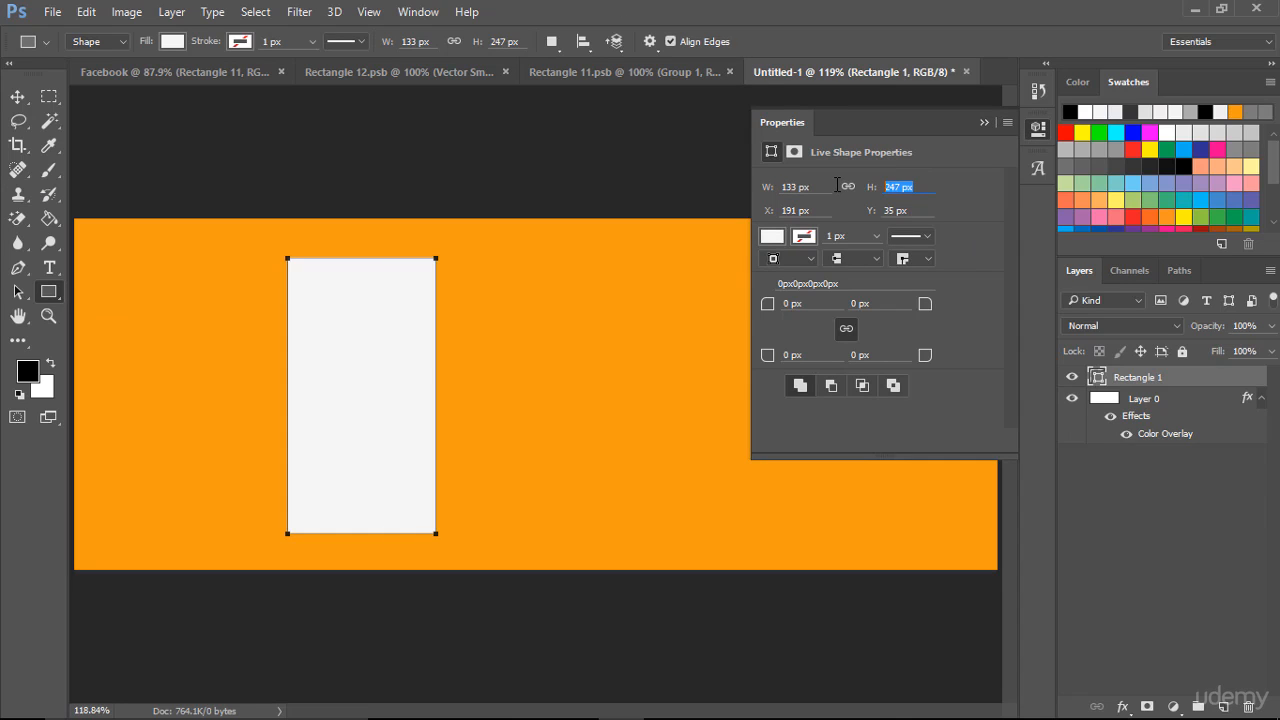
text(315)
key(Return)
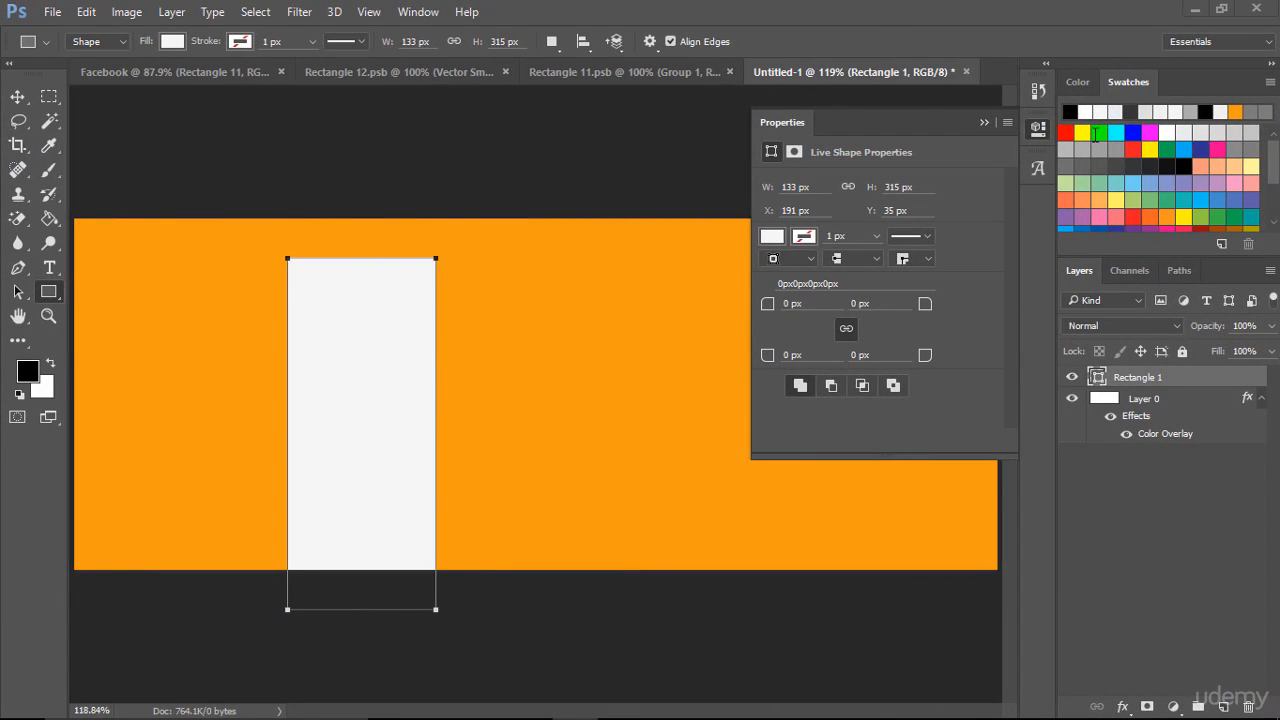
click(986, 122)
Step: Align the rectangle with the canvas's left edge and place a duplicate of it against the right edge
click(16, 100)
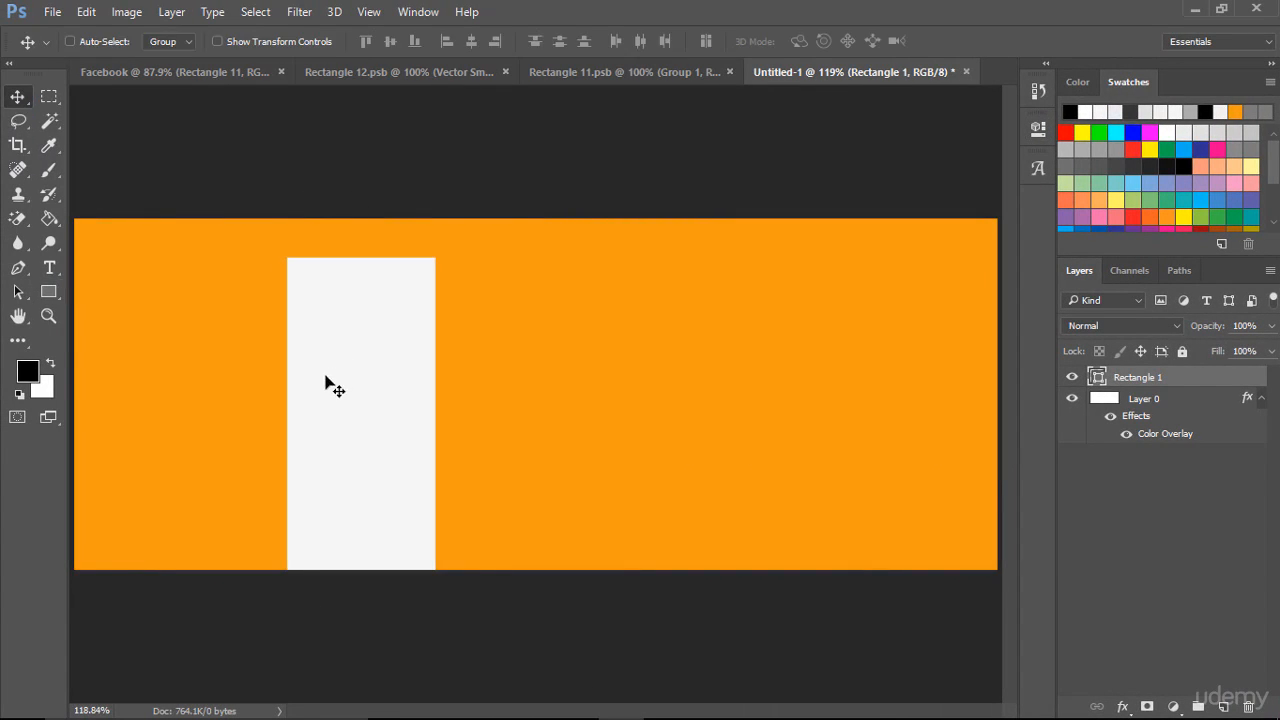
drag(326, 380, 125, 350)
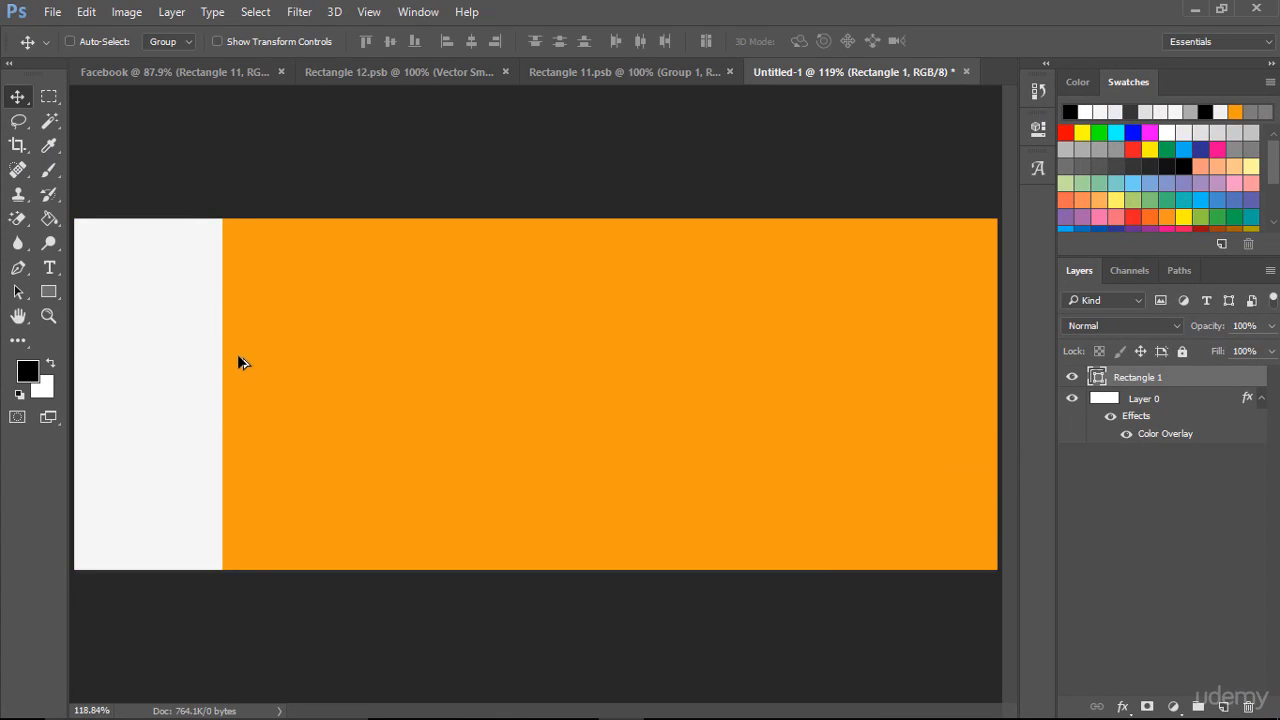
drag(180, 360, 954, 367)
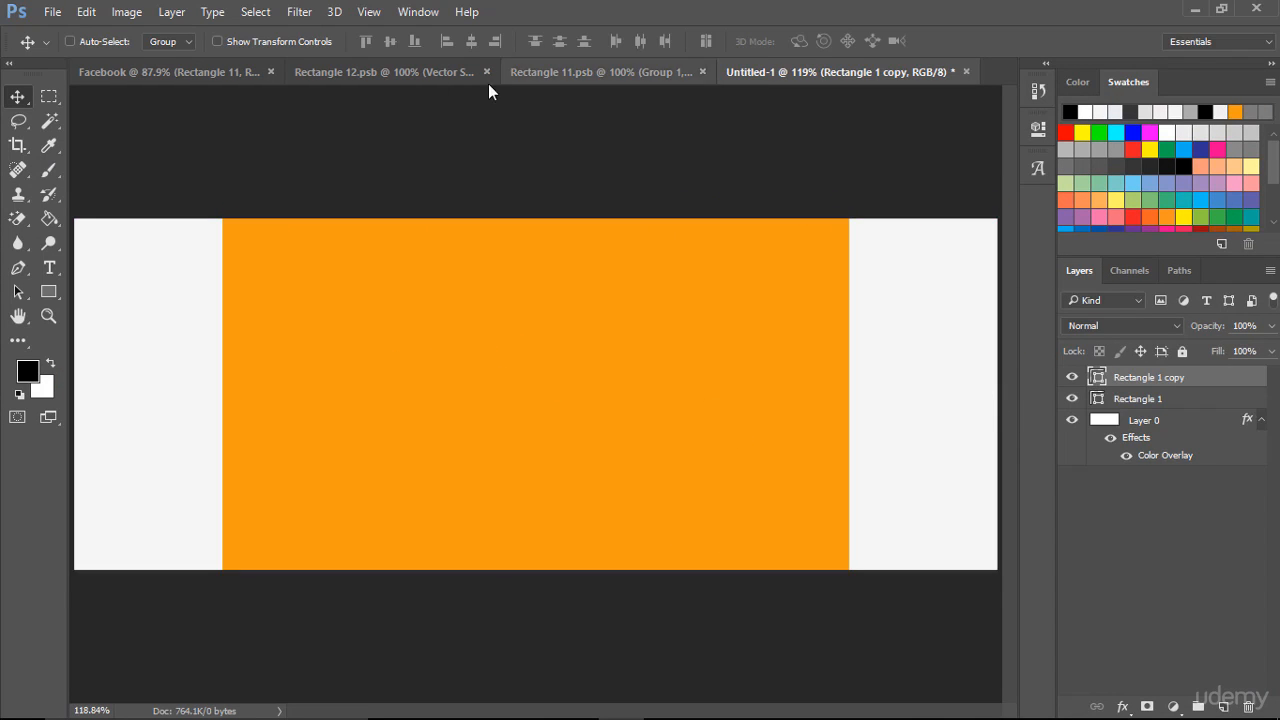
Step: Copy the headline text, sign and Group 1 layers from Rectangle 11.psb into the new Untitled-1 document
click(541, 72)
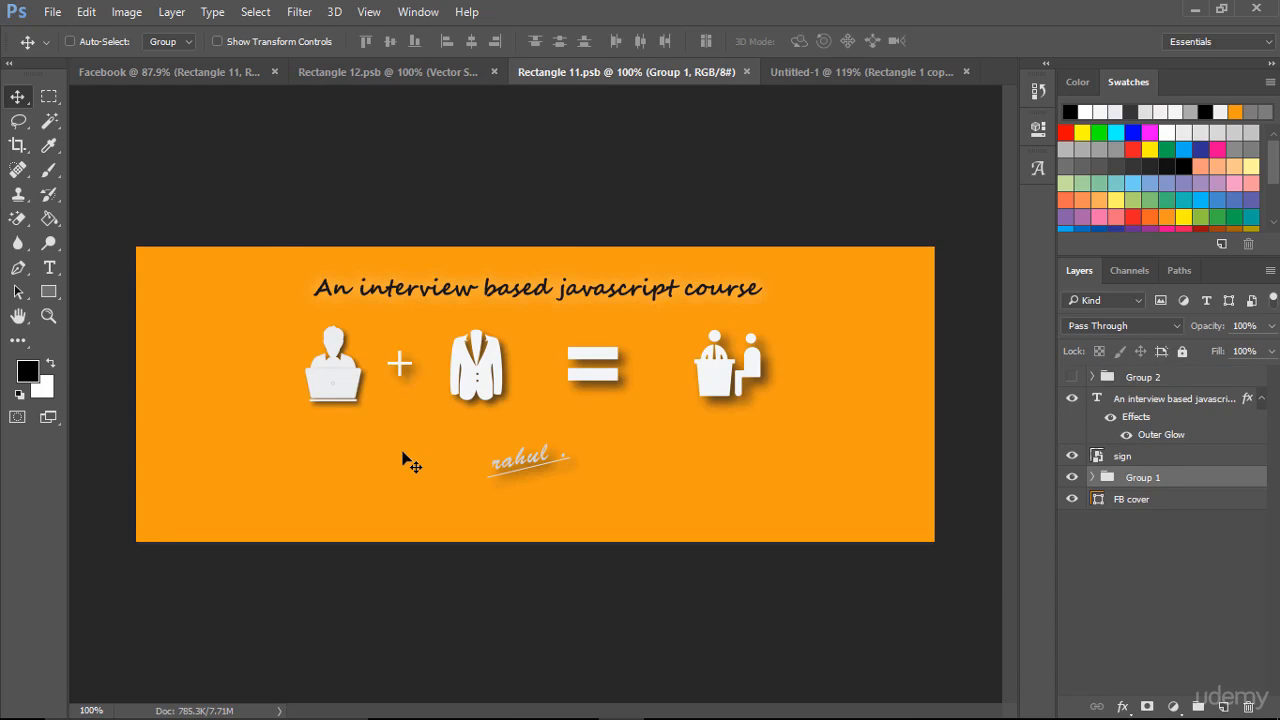
drag(256, 228, 295, 264)
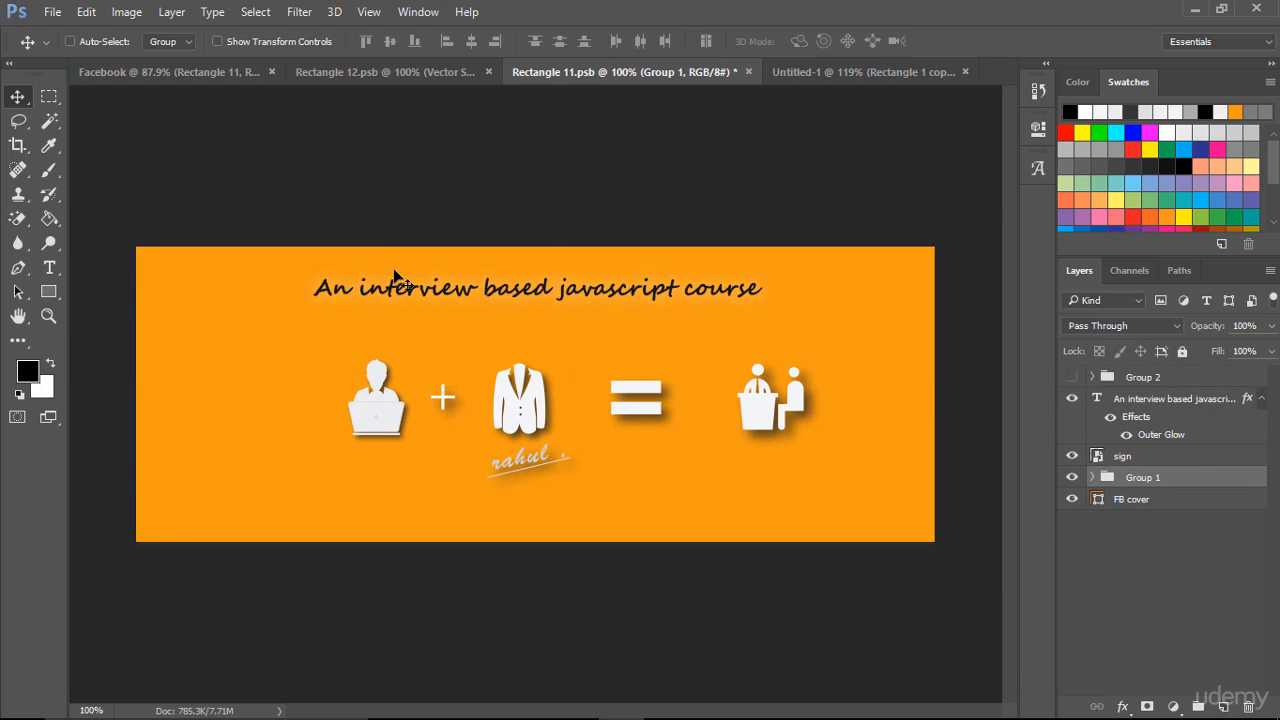
key(ctrl+z)
shift+click(1149, 399)
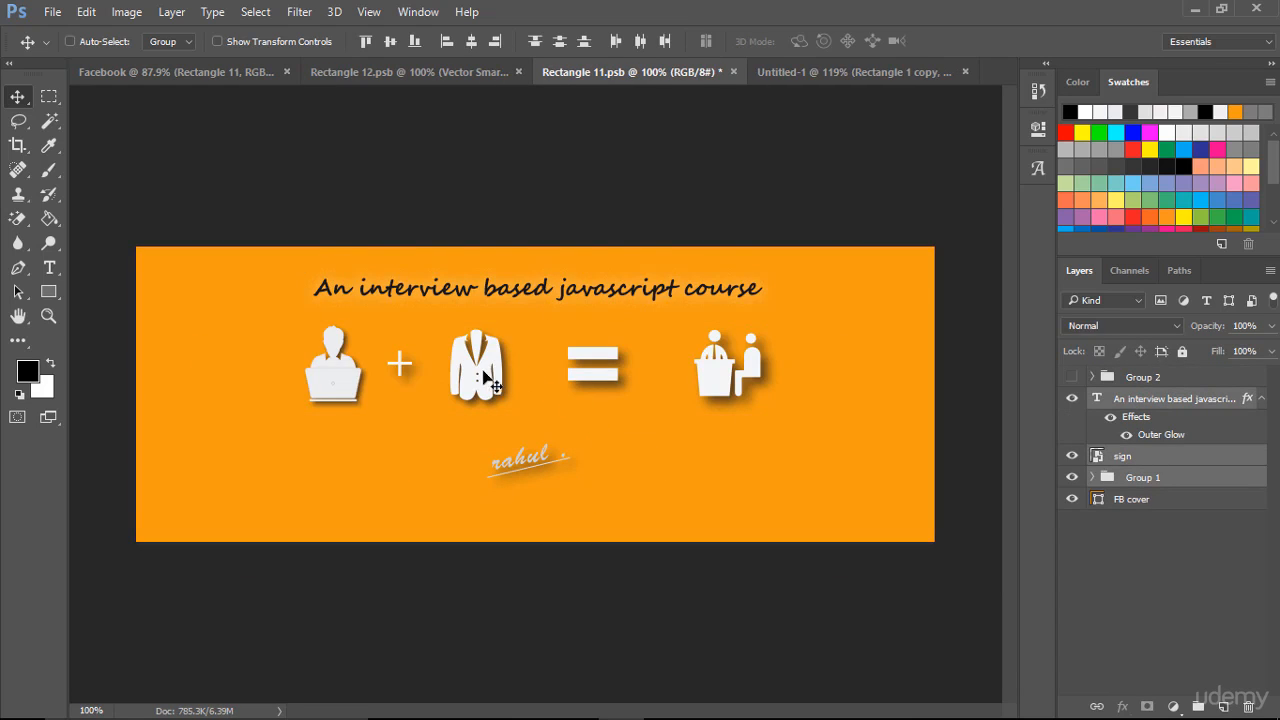
mouse_move(474, 384)
mouse_down()
mouse_move(487, 364)
mouse_move(515, 392)
mouse_move(777, 120)
mouse_move(792, 67)
mouse_move(561, 349)
mouse_move(489, 396)
mouse_up()
Step: Nudge the copied headline, icons and signature up and left to center them between the two side rectangles
key(Up)
key(Up)
key(Up)
key(Up)
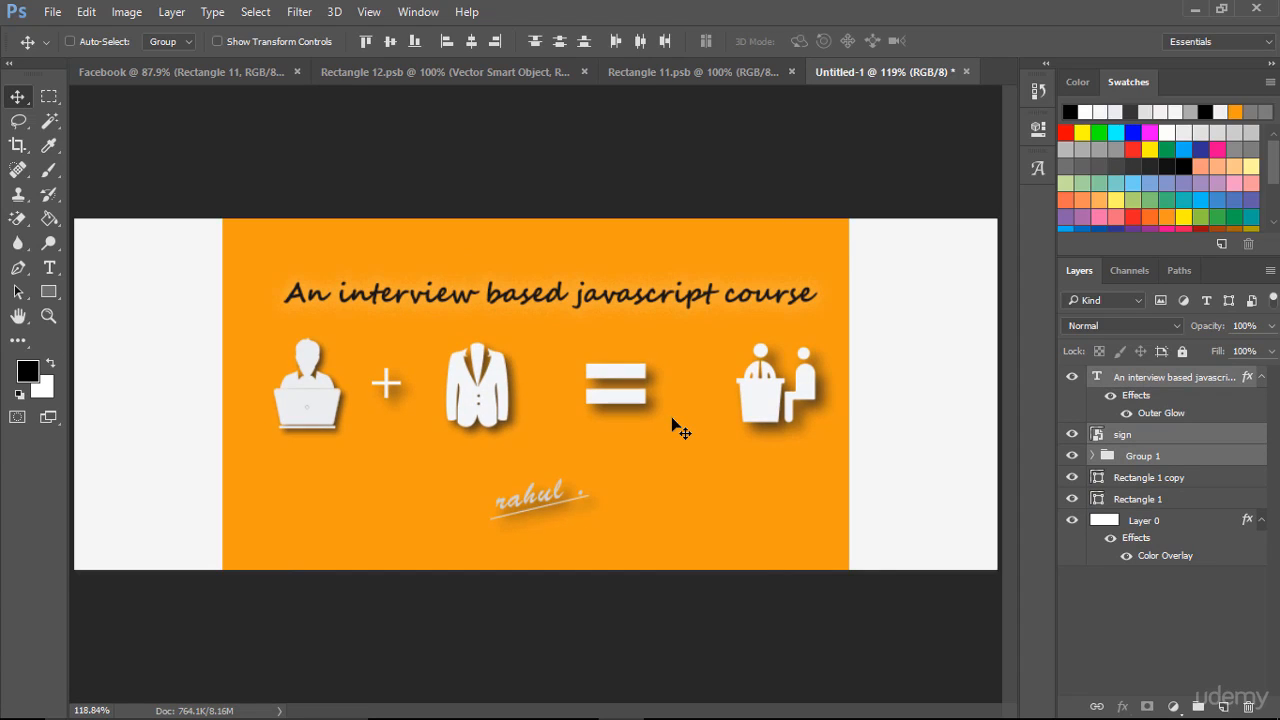
key(Left)
key(Left)
key(Left)
key(Left)
key(Left)
key(Left)
key(Left)
key(Left)
key(Left)
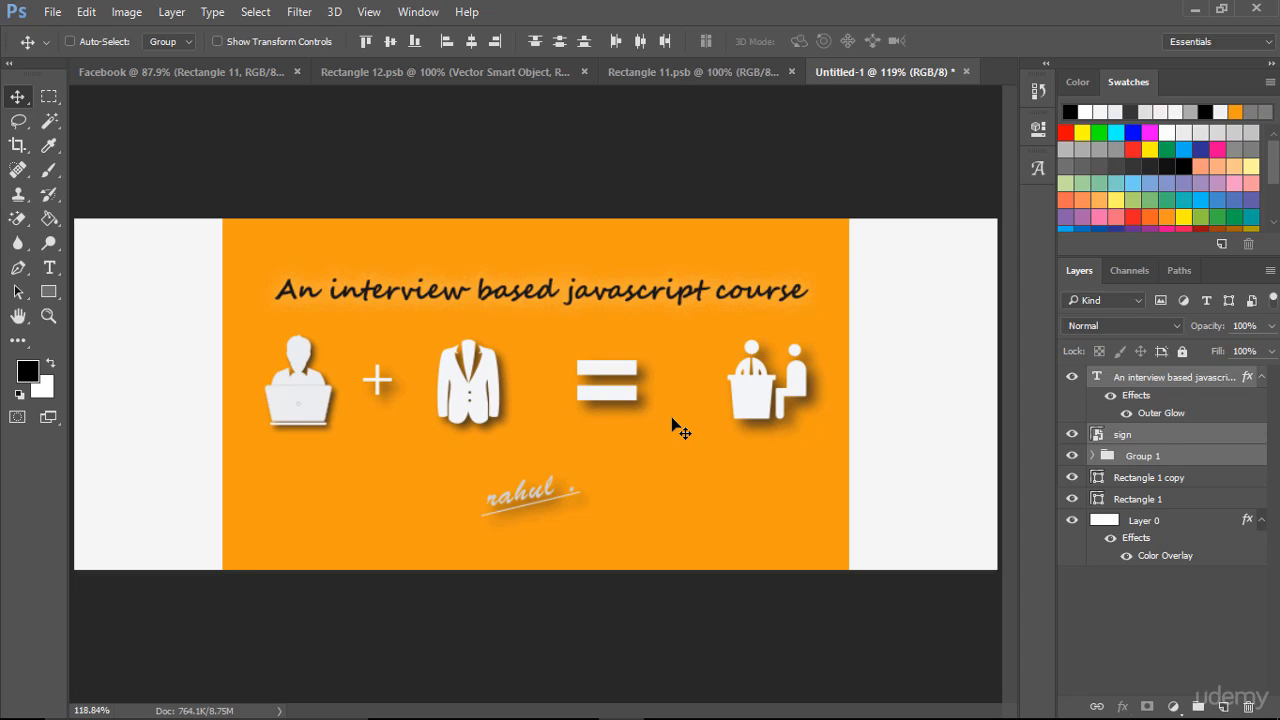
Step: Hide the Rectangle 1 and Rectangle 1 copy layers and open the cover in Save for Web
click(1071, 477)
click(1071, 498)
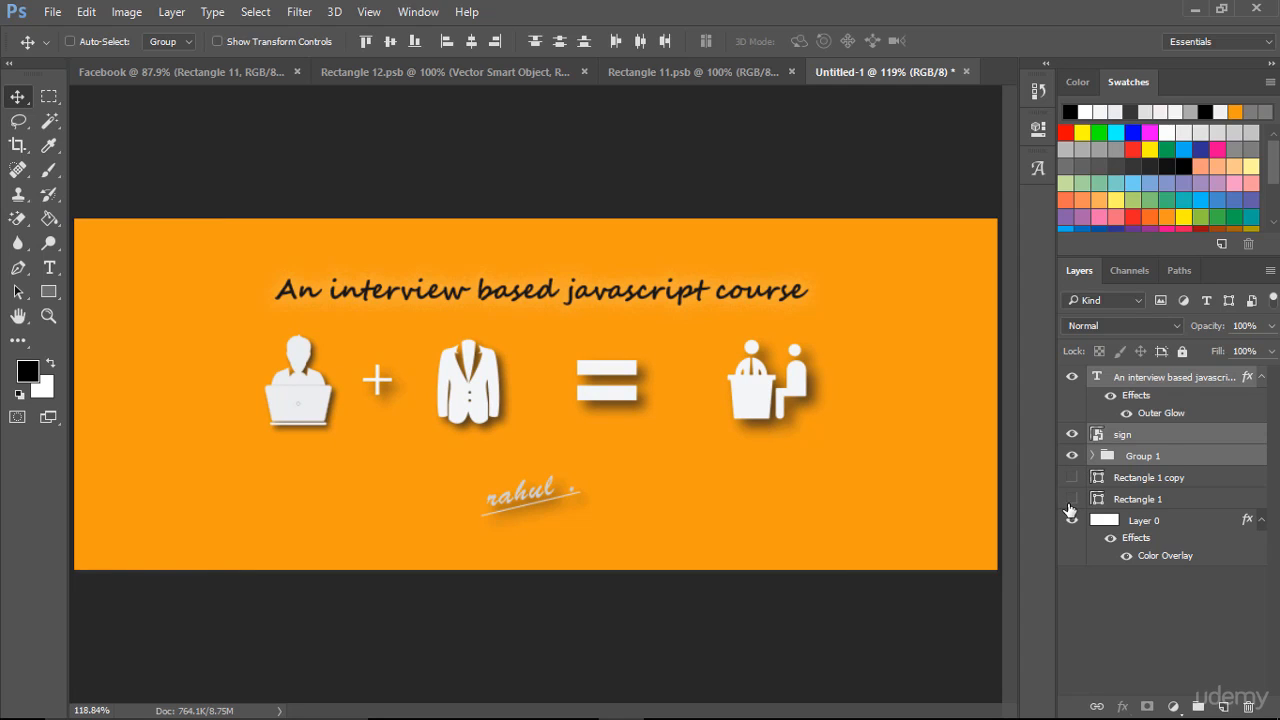
click(51, 12)
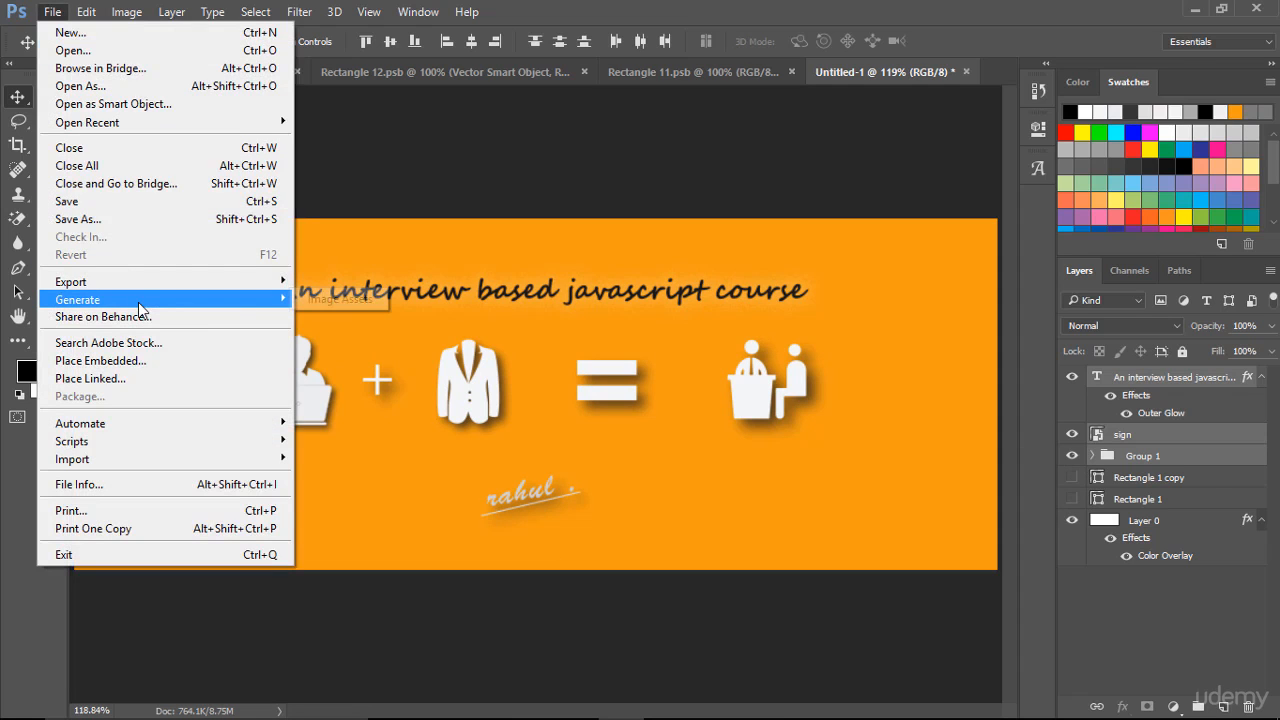
mouse_move(140, 284)
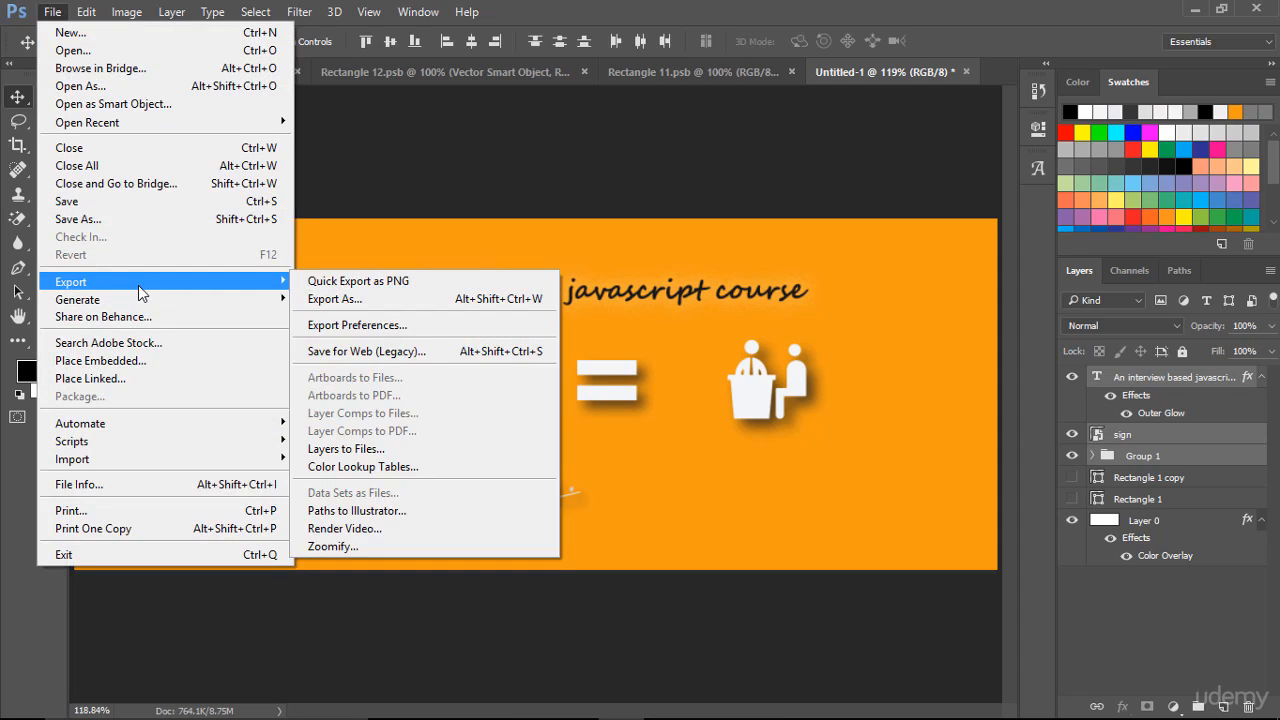
click(338, 352)
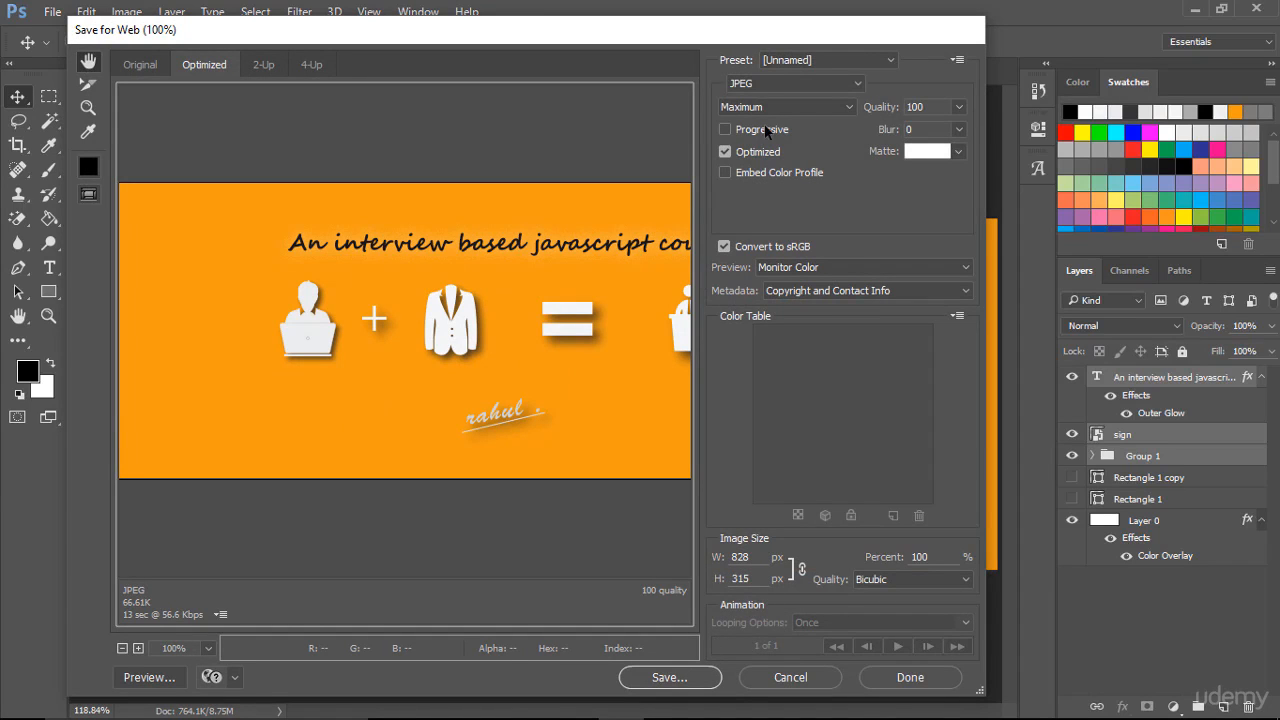
Step: Save the optimized cover image to the Desktop as "Facebook latest cover.jpg"
click(669, 678)
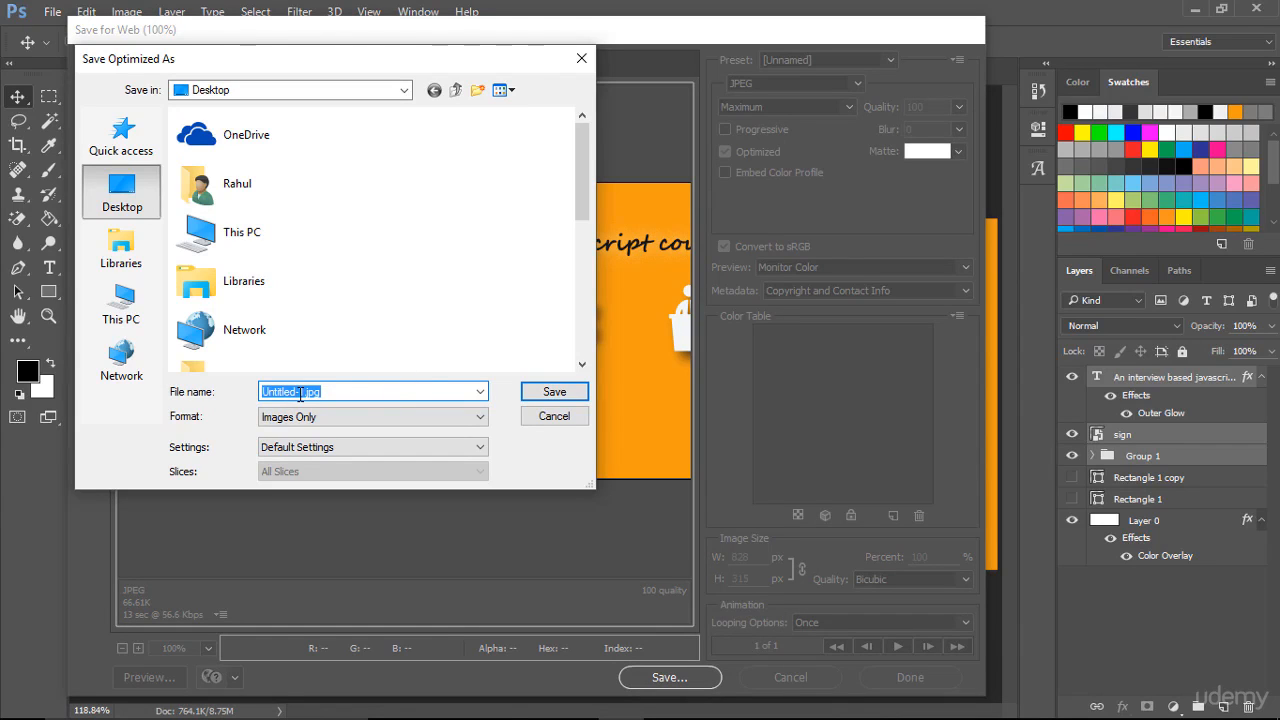
click(299, 392)
key(BackSpace)
key(BackSpace)
key(BackSpace)
key(BackSpace)
key(BackSpace)
key(BackSpace)
key(BackSpace)
key(BackSpace)
key(BackSpace)
key(BackSpace)
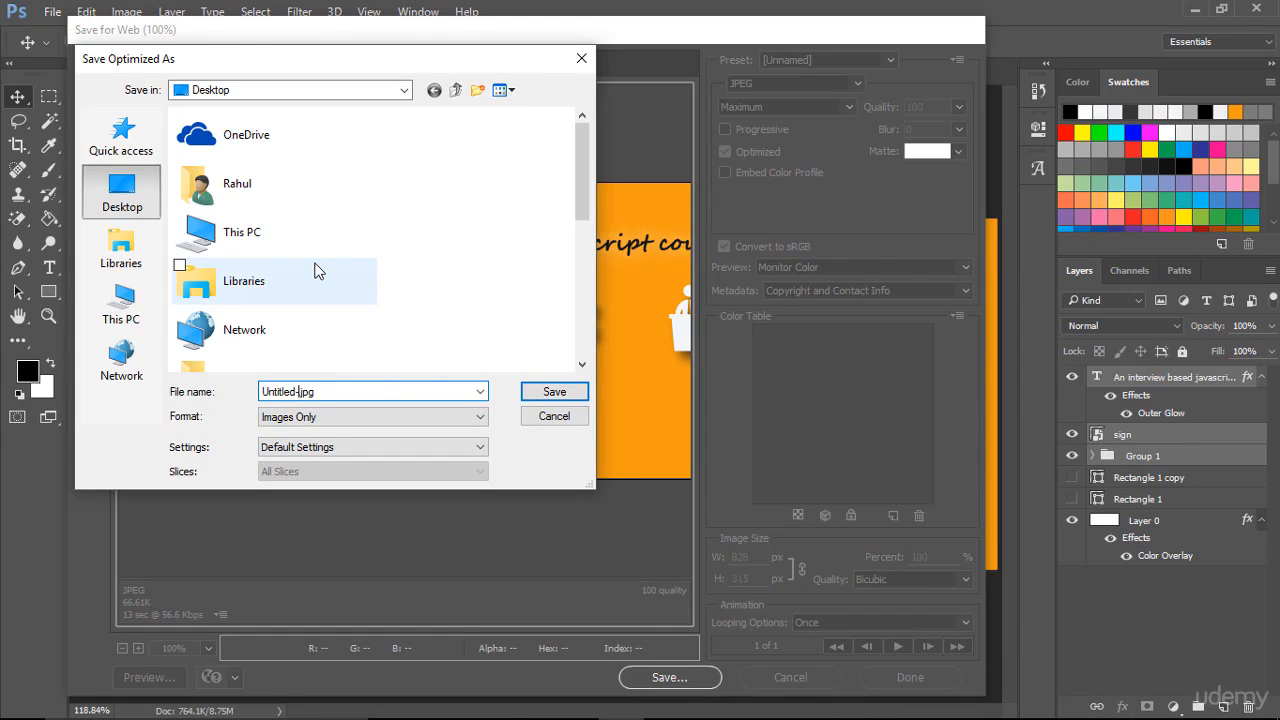
text(Facebook latest cover)
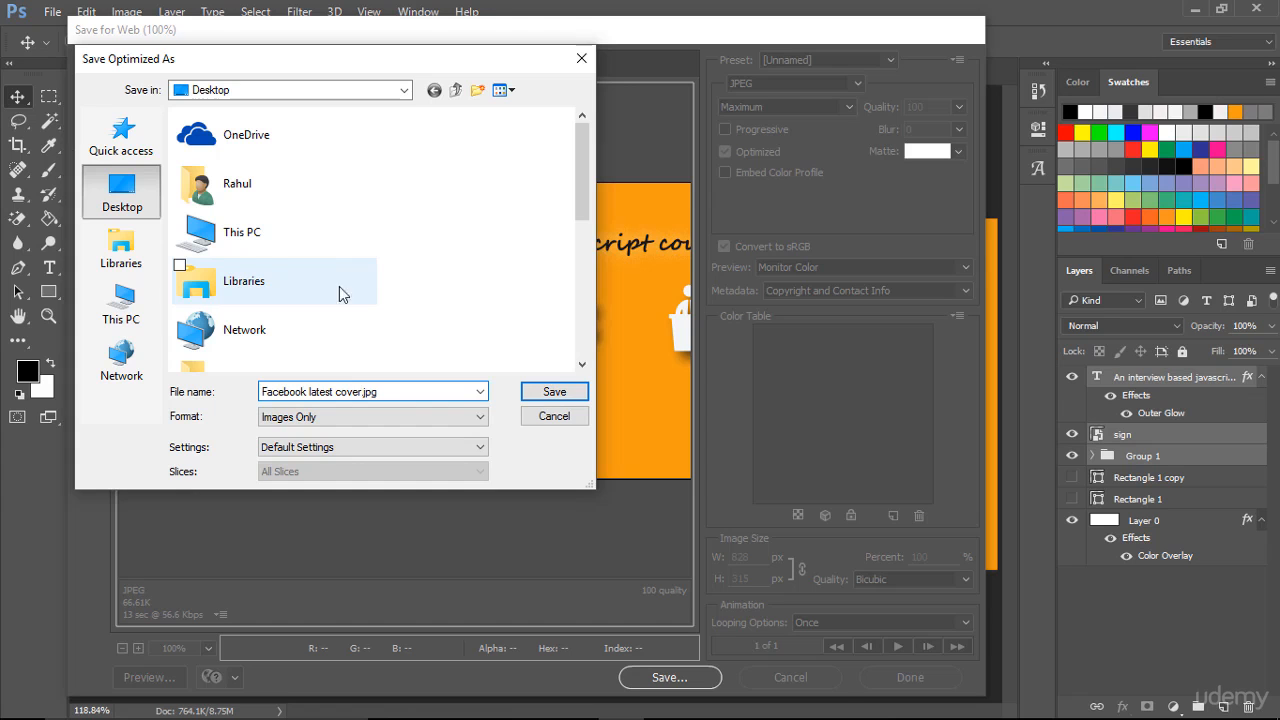
click(556, 391)
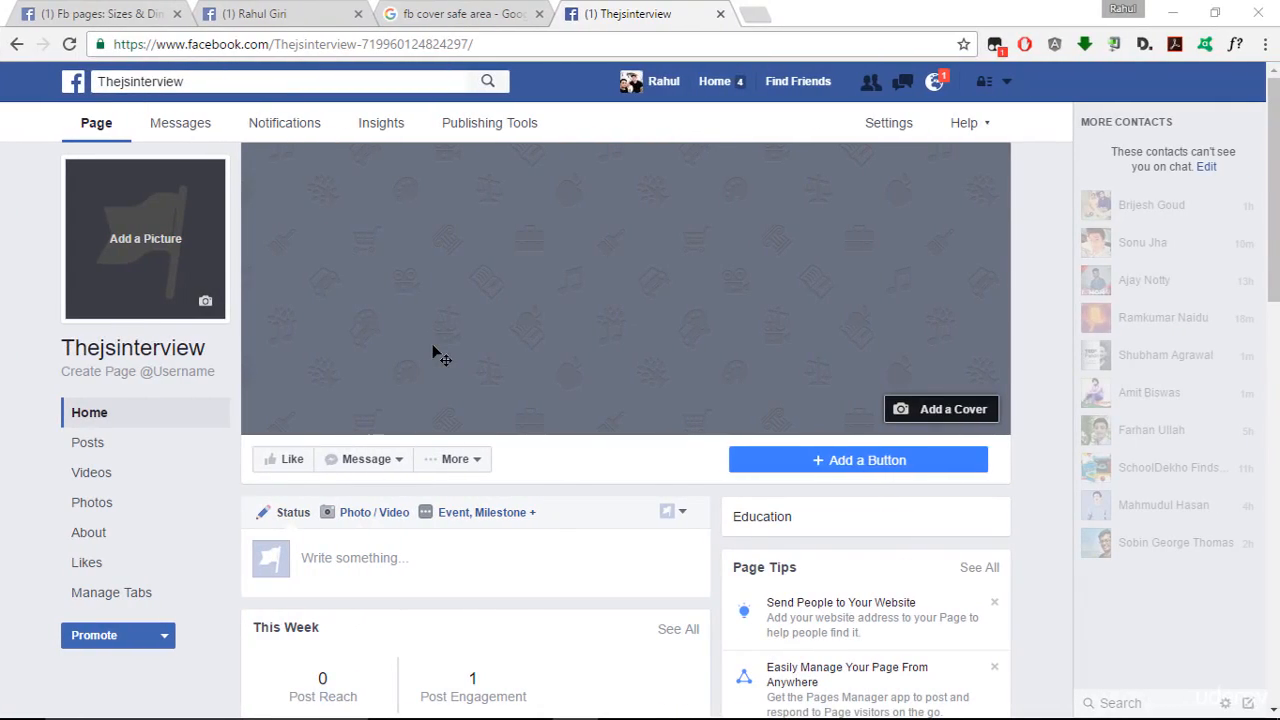
Step: Upload Facebook-profile-pic.jpg from the Desktop as the page's profile picture, zoom its crop out fully and save it
click(203, 303)
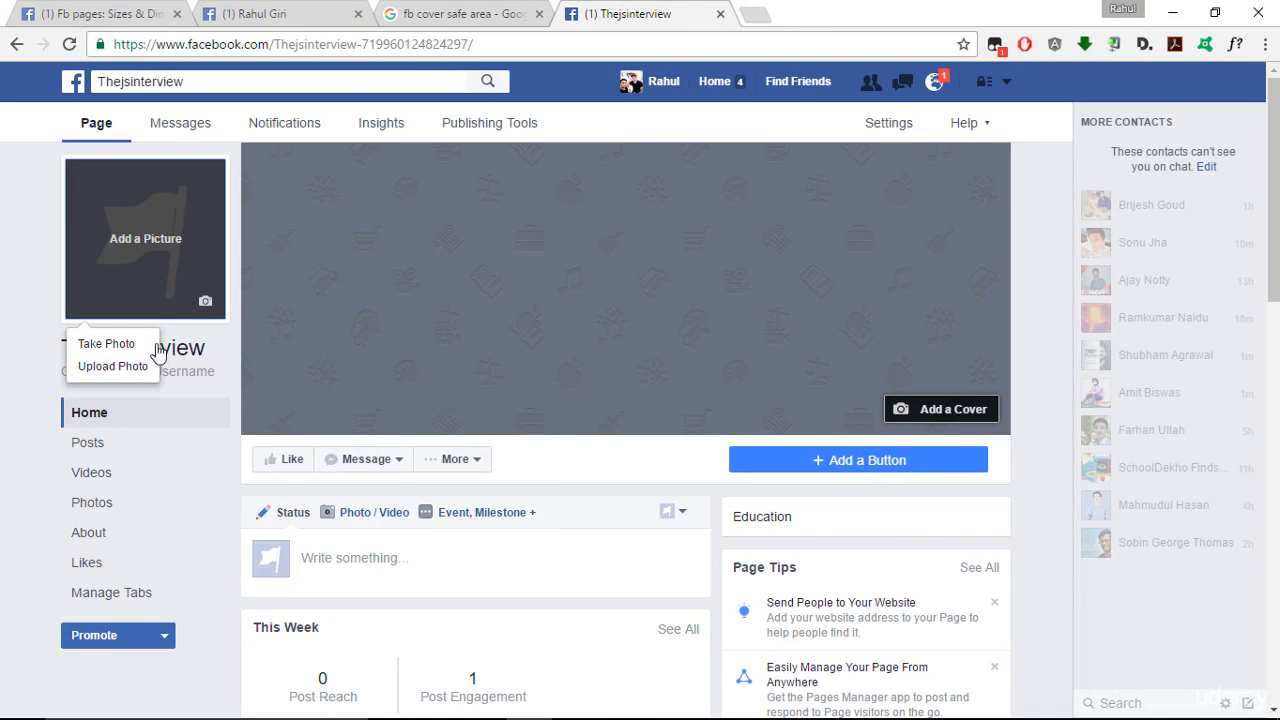
click(108, 366)
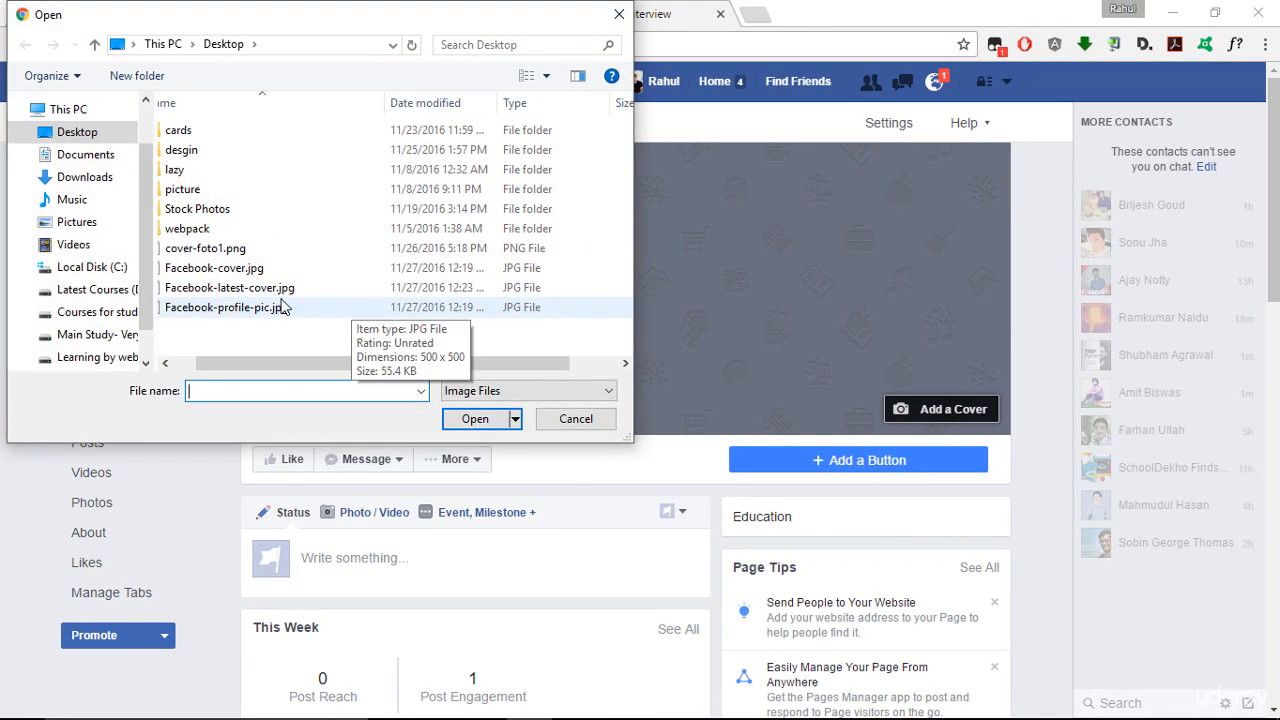
double_click(283, 307)
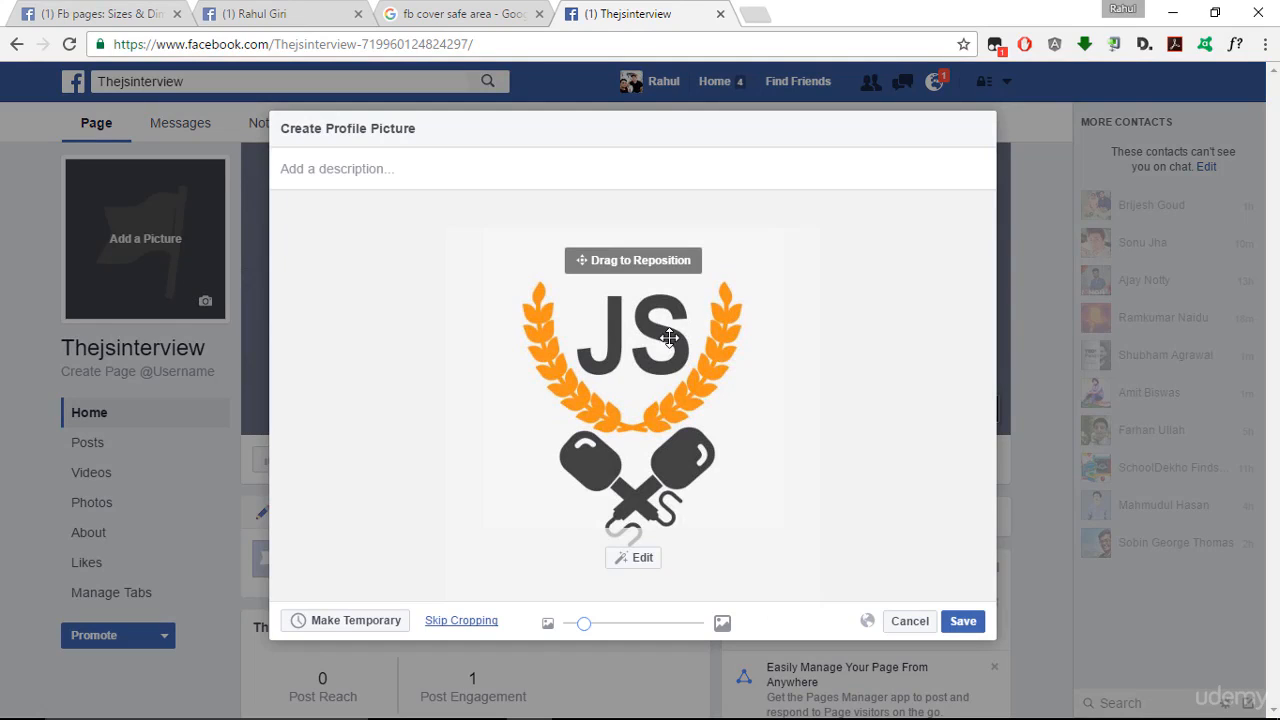
drag(665, 341, 661, 307)
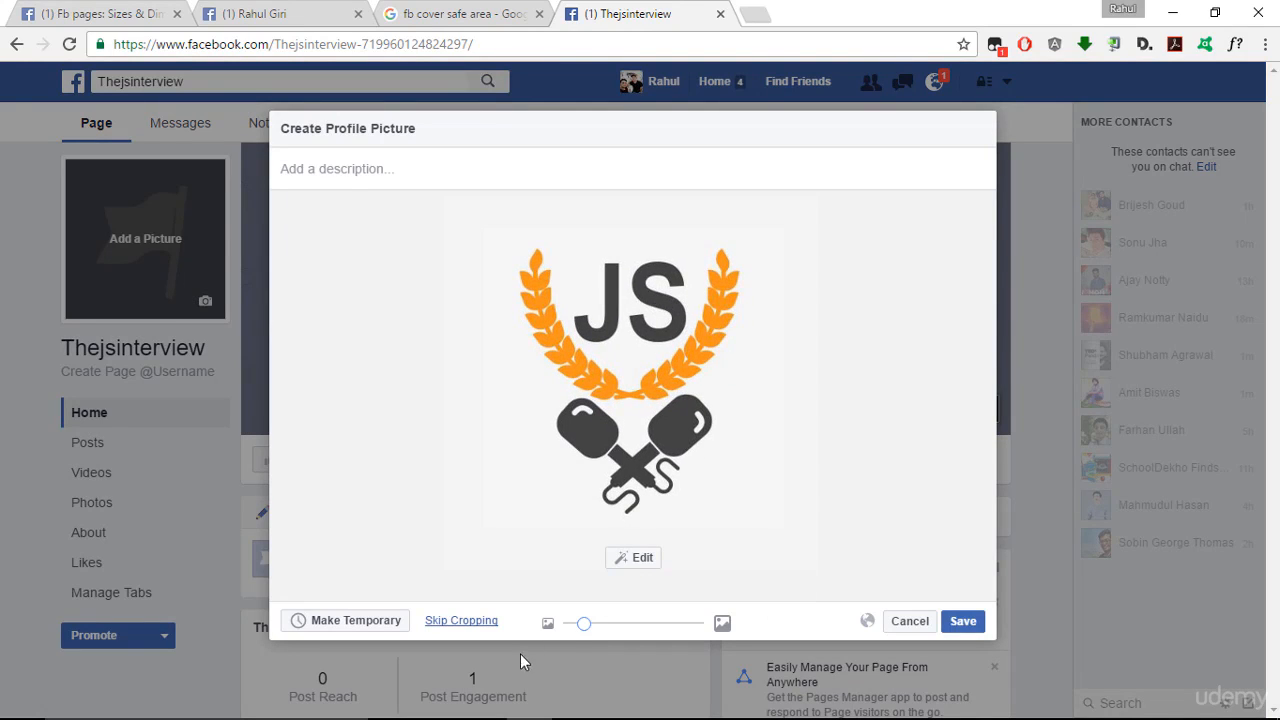
drag(584, 623, 564, 623)
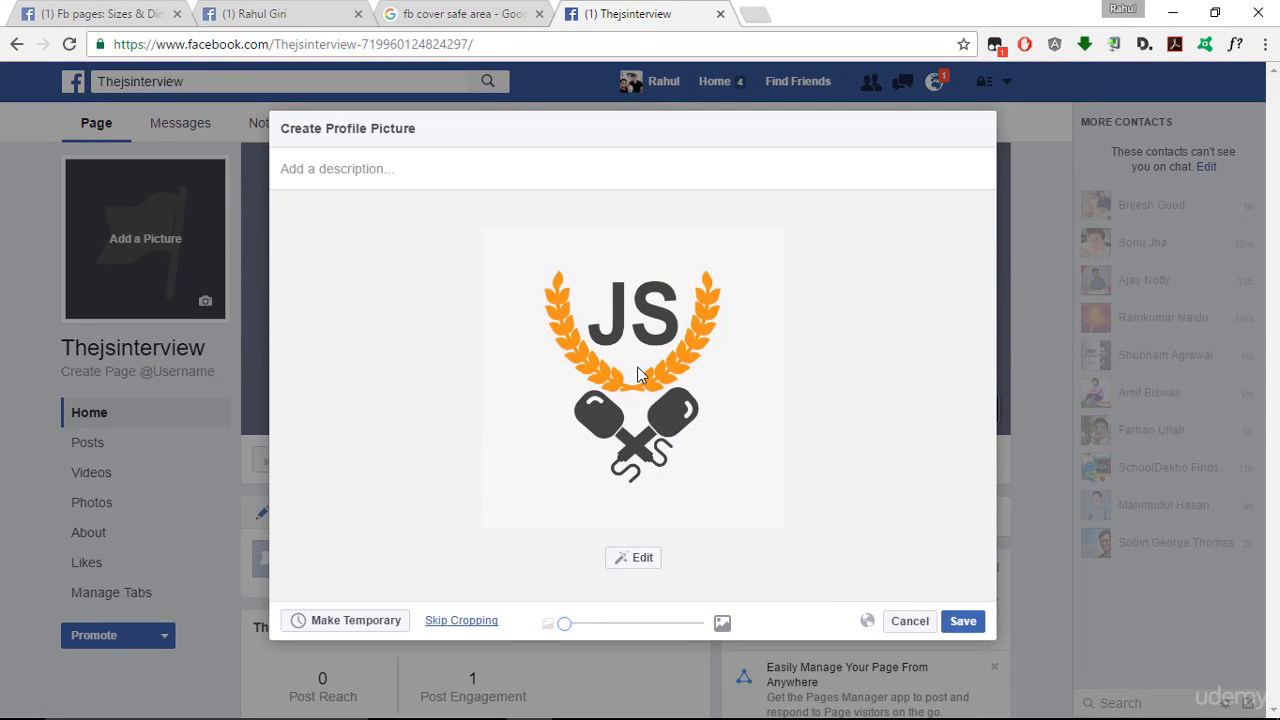
click(960, 622)
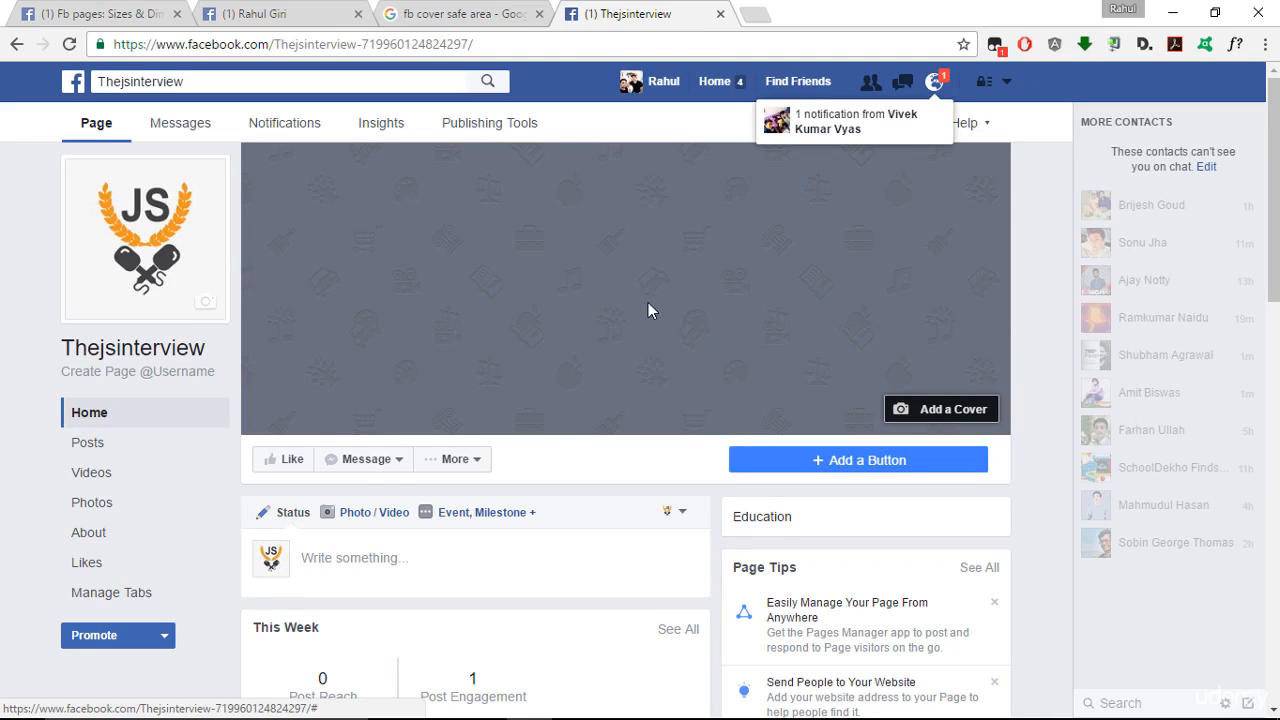
Step: Upload Facebook-latest-cover.jpg from the Desktop as the page's cover photo and save it
click(963, 412)
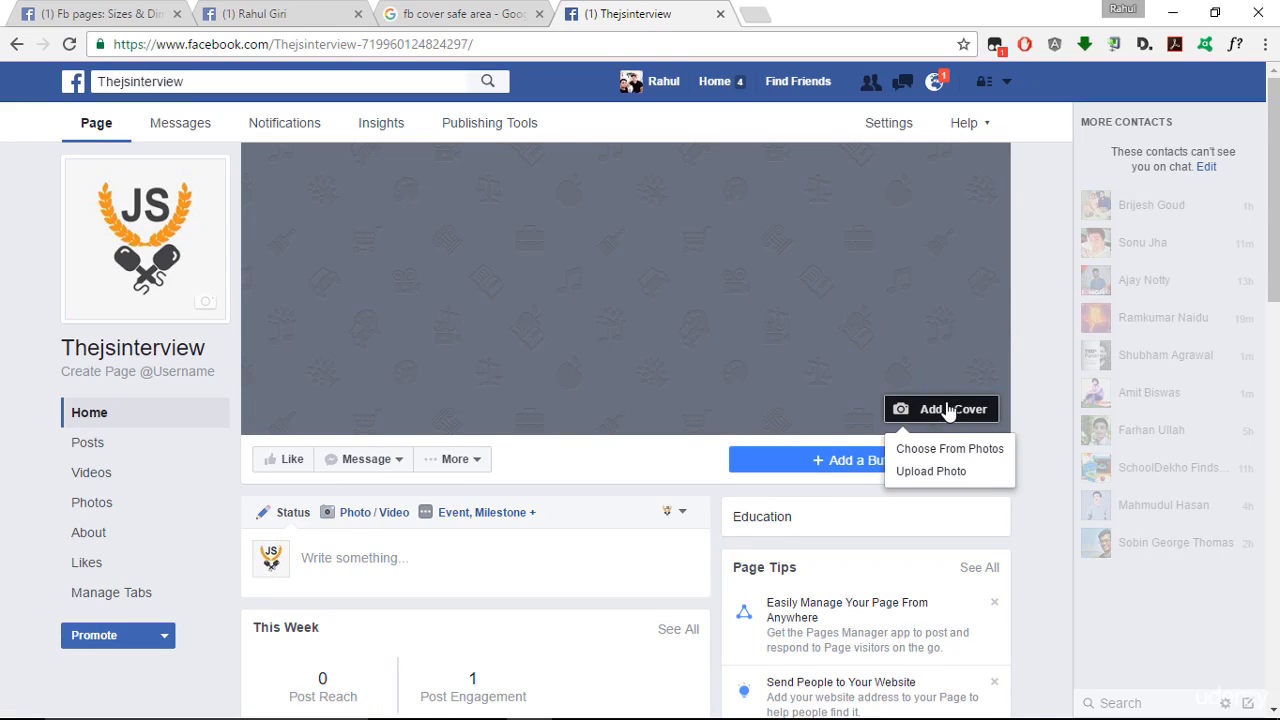
click(945, 474)
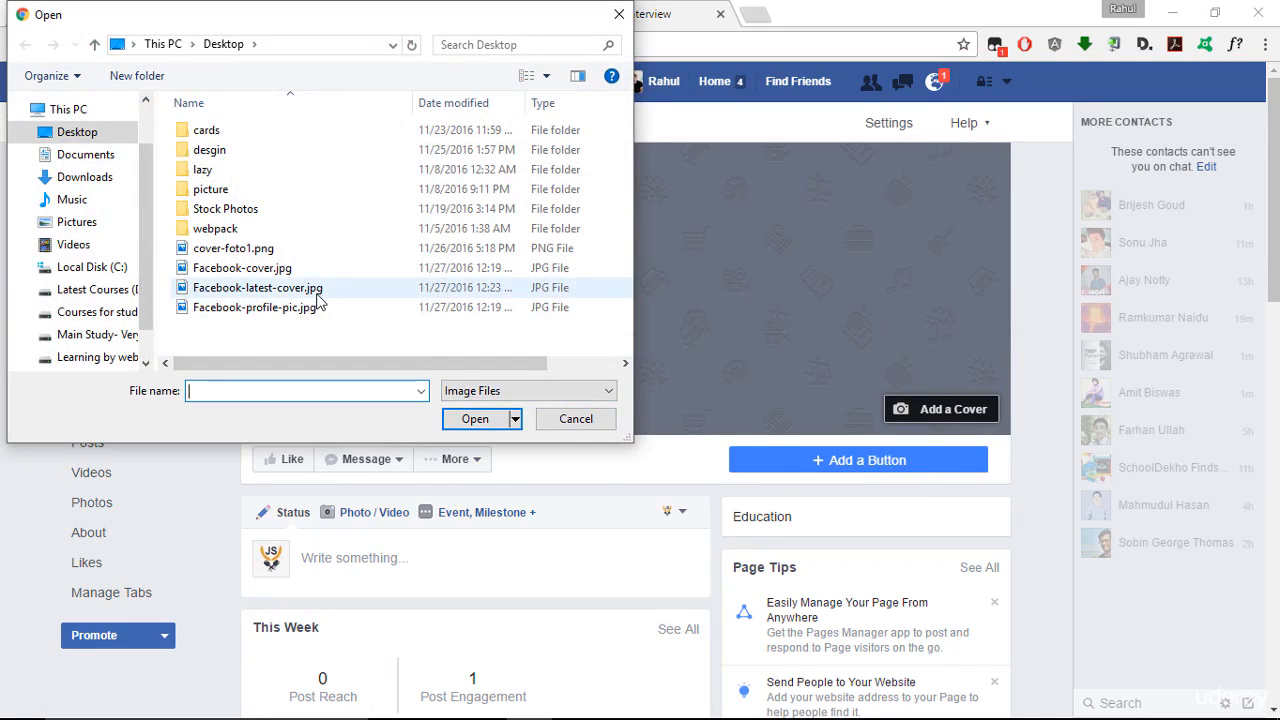
double_click(300, 289)
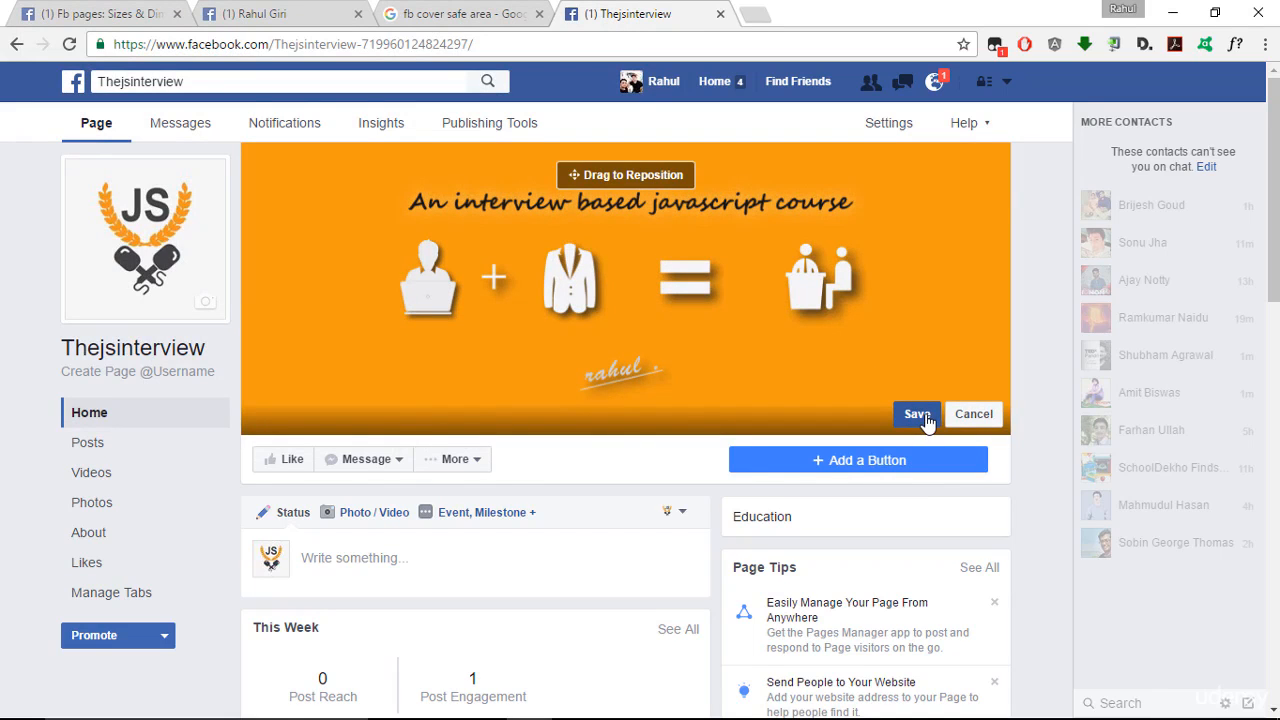
click(917, 414)
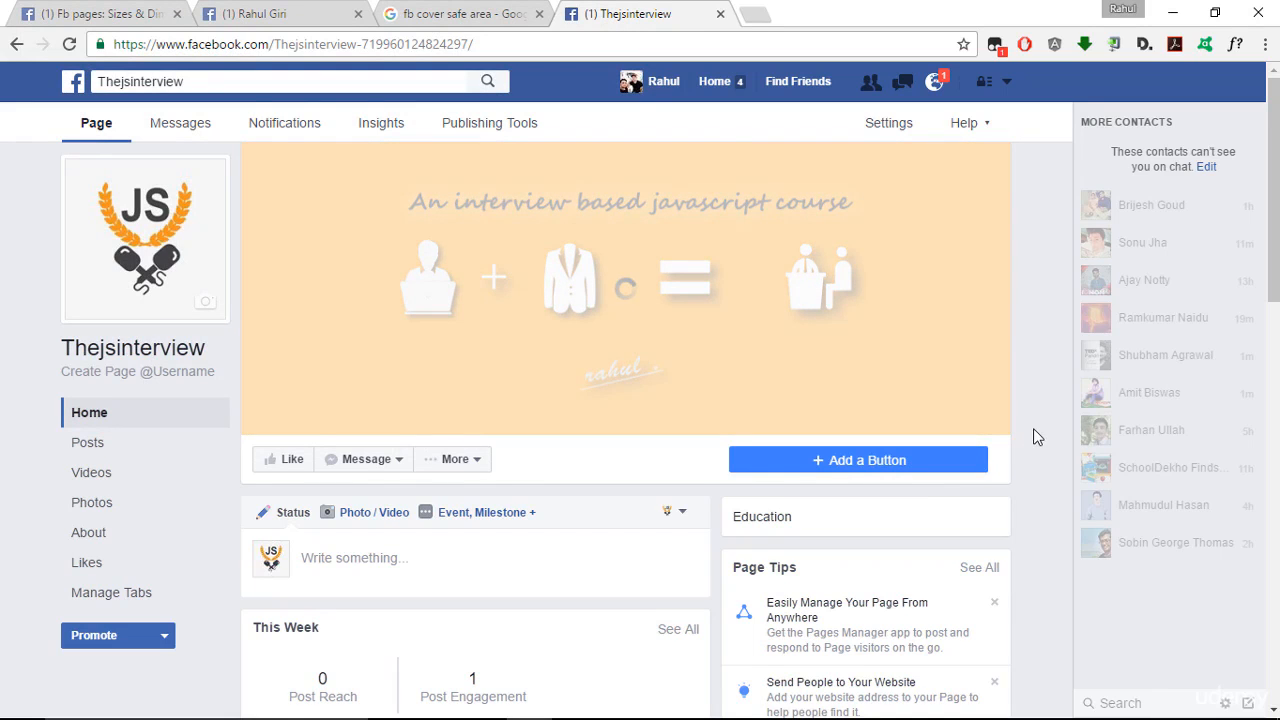